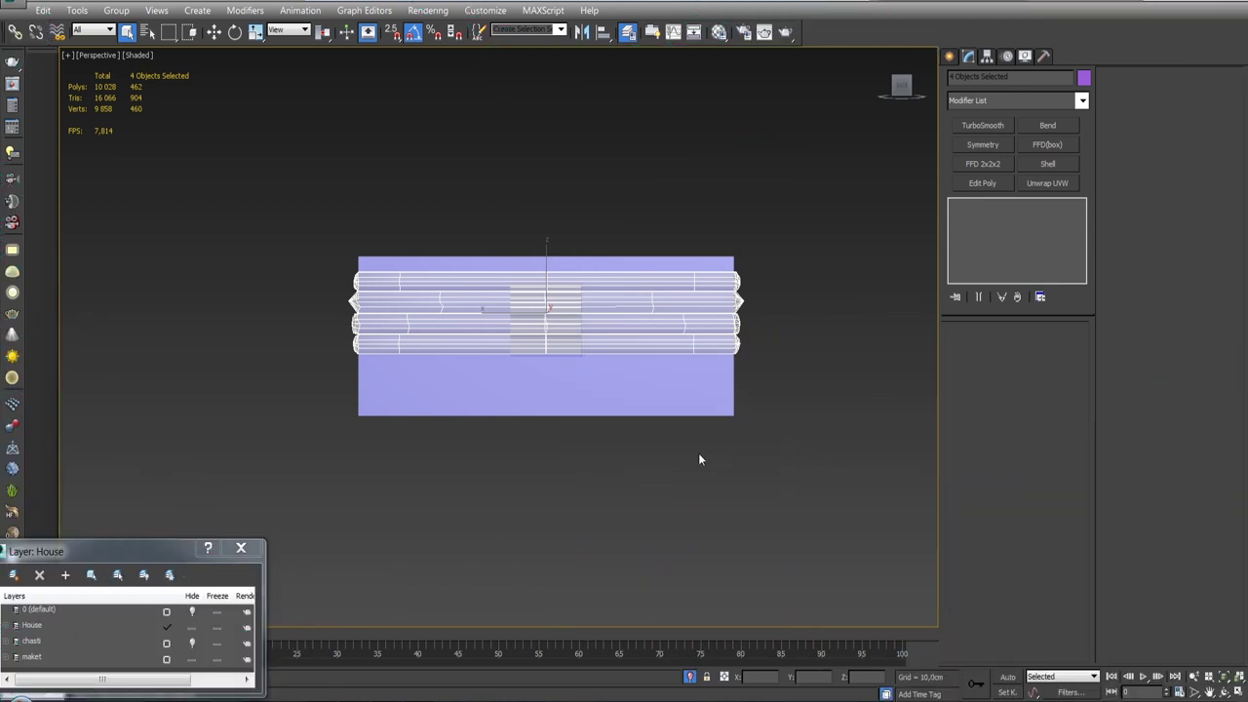
Select the second, third and bottom logs of the front wall, leaving the top log unselected.
middle_click_drag(627, 432, 660, 423, "alt")
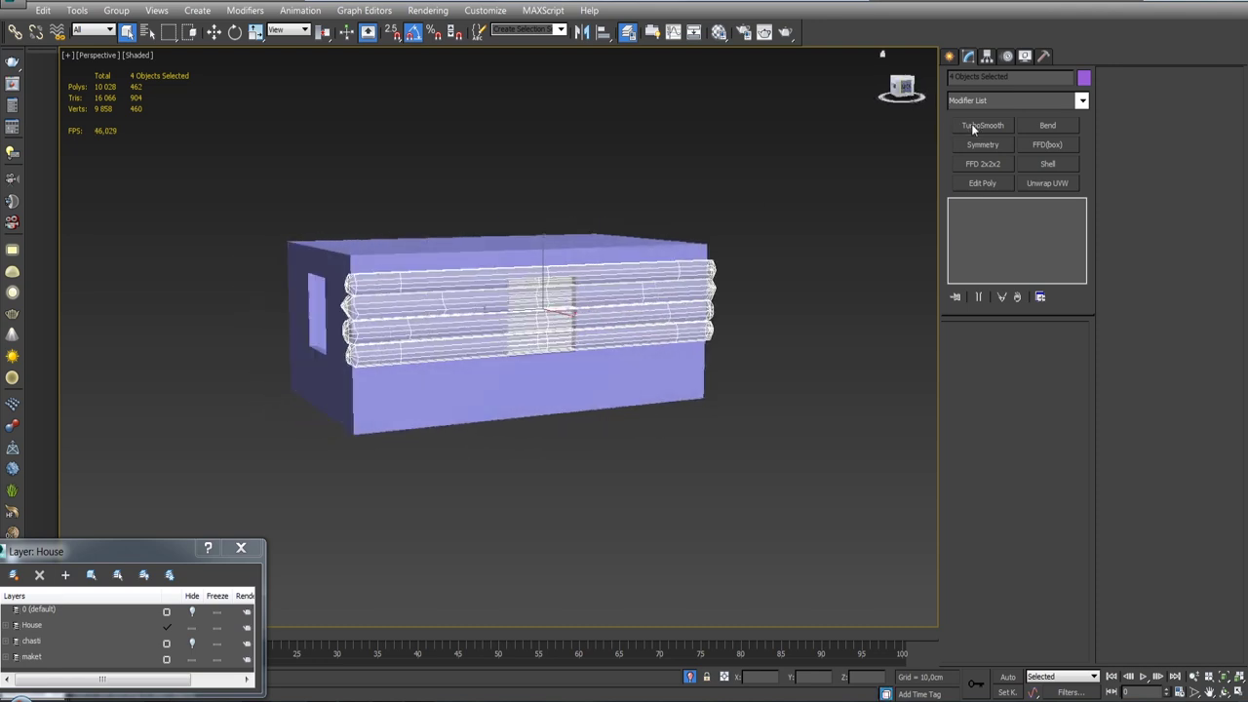
mouse_move(519, 377)
middle_mouse_down("alt")
mouse_move(513, 239)
mouse_move(629, 338)
middle_mouse_up("alt")
key("f")
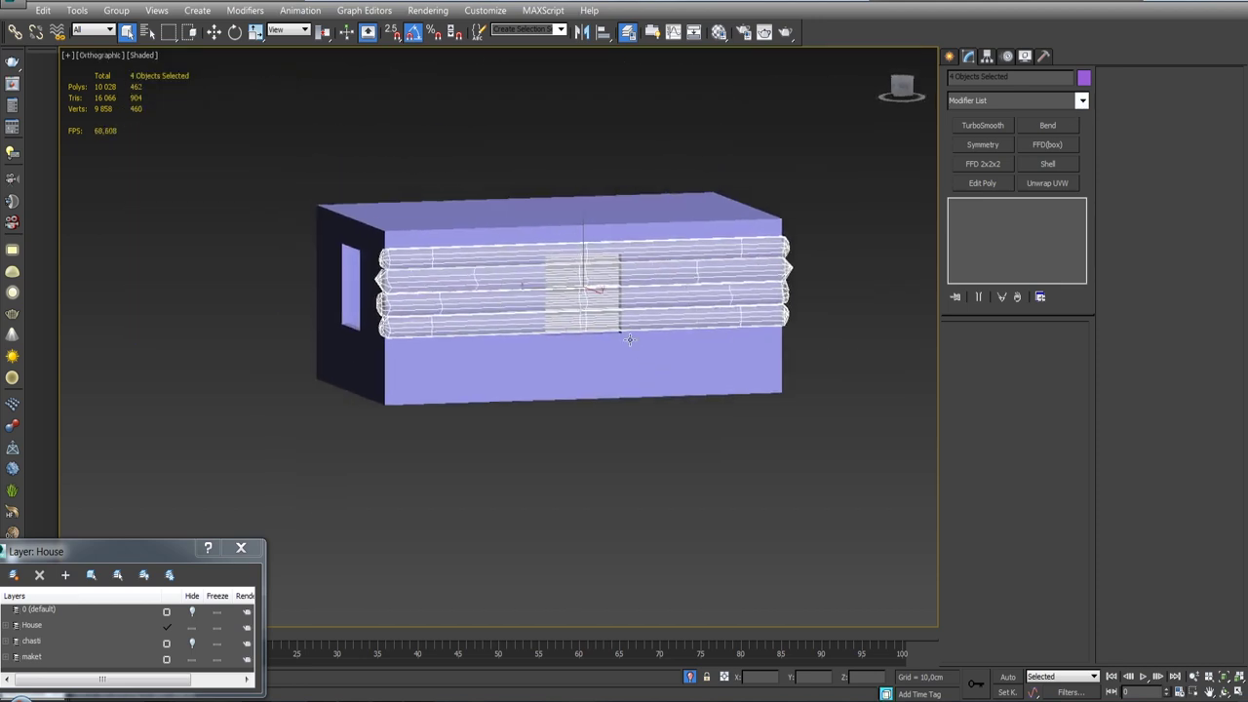
scroll(628, 339, "up", 5)
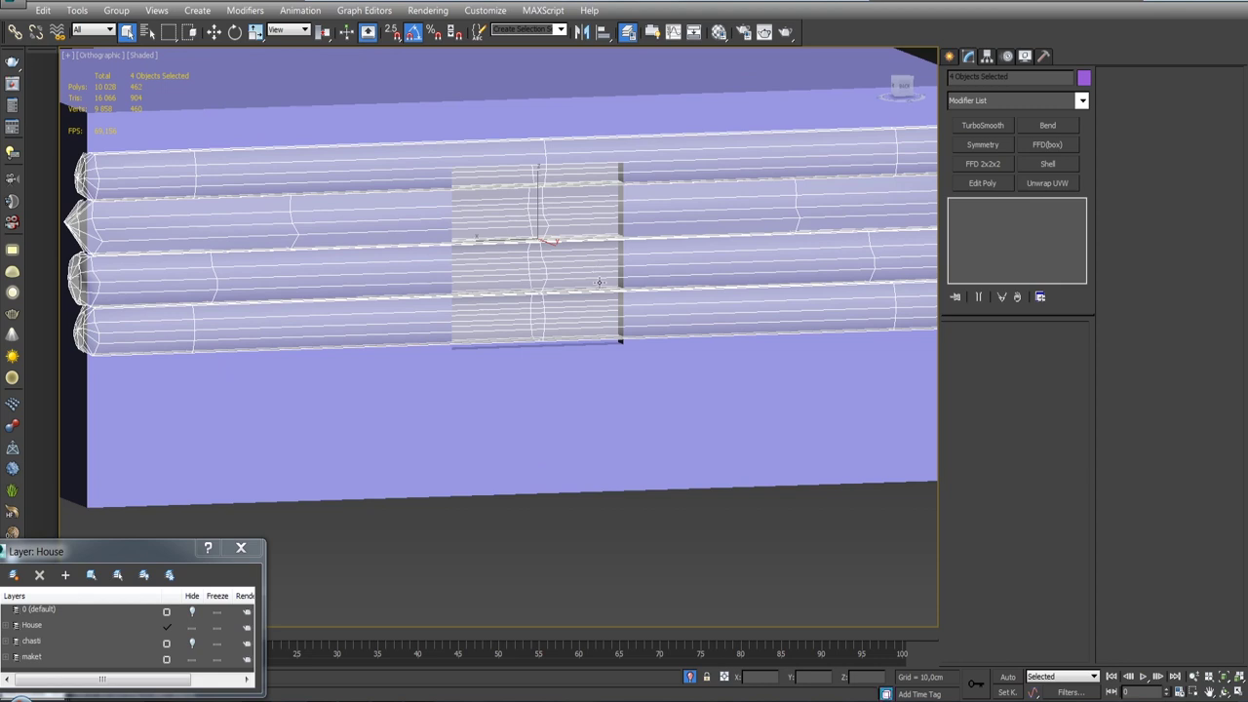
middle_click_drag(534, 290, 510, 285, "alt")
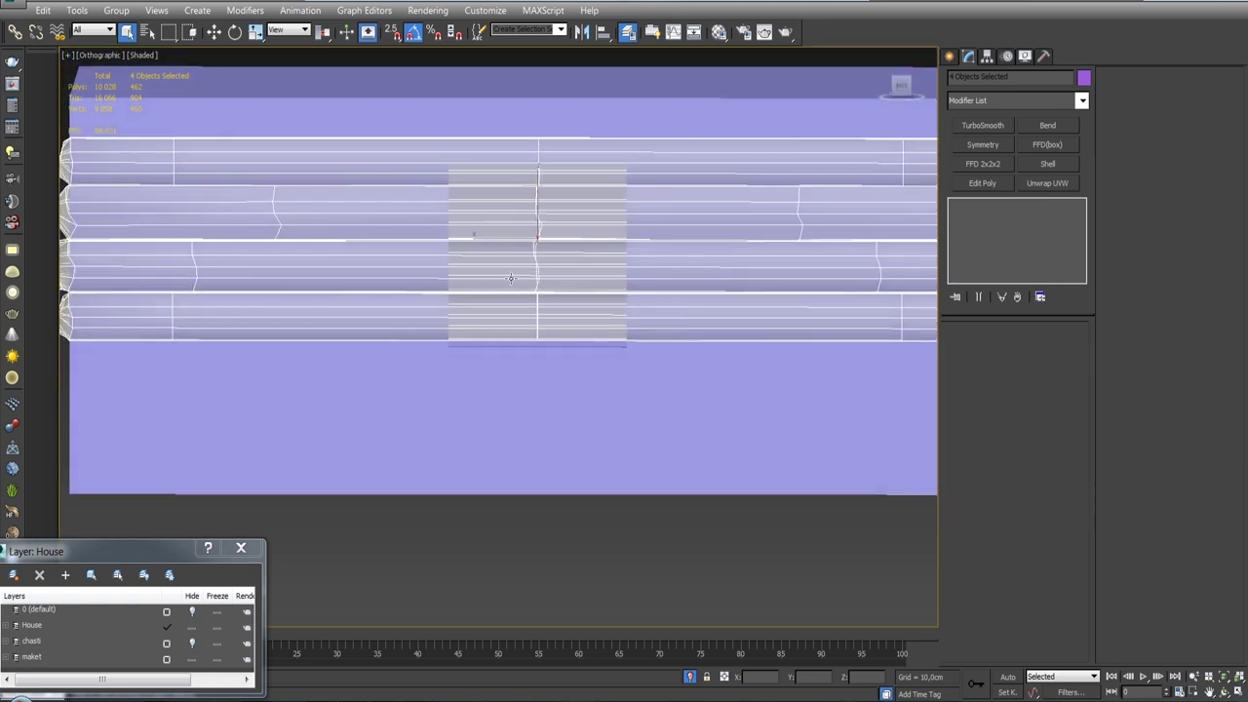
mouse_move(510, 278)
middle_mouse_down("alt")
mouse_move(520, 321)
mouse_move(433, 226)
middle_mouse_up("alt")
left_click(395, 266)
left_click(404, 315, "ctrl")
left_click(414, 385, "ctrl")
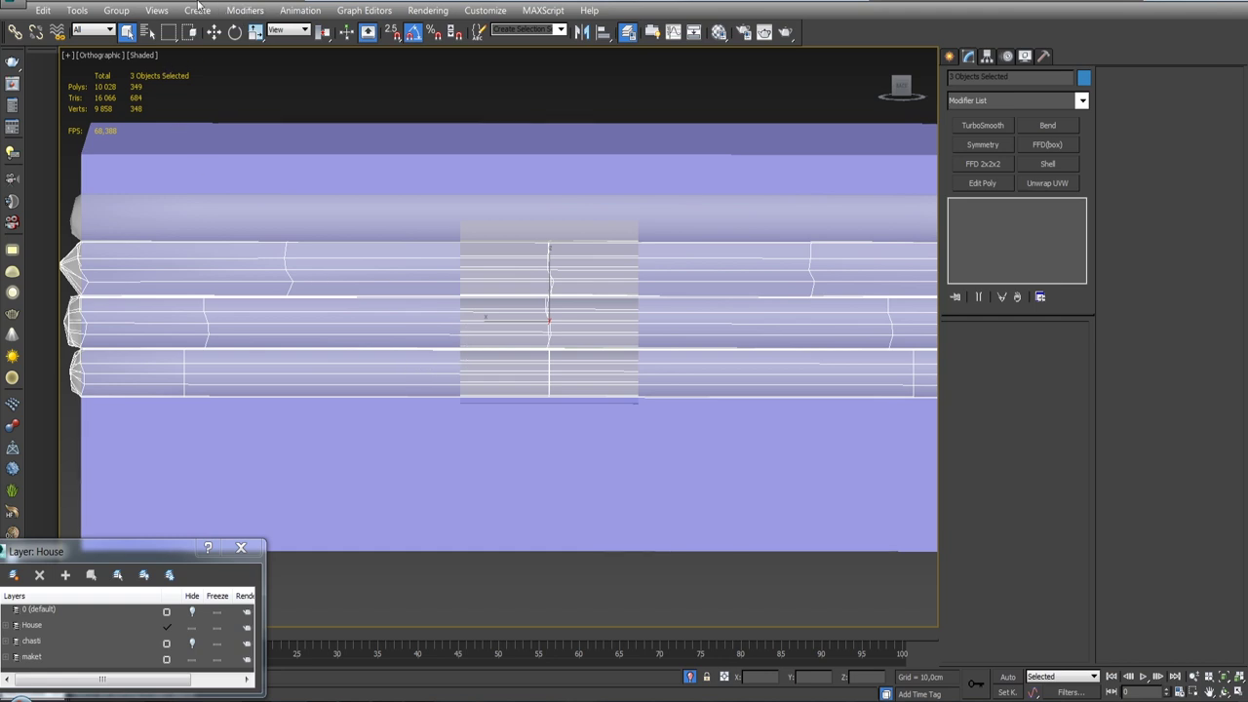
Group the three selected logs as Group008.
left_click(131, 14)
left_click(135, 30)
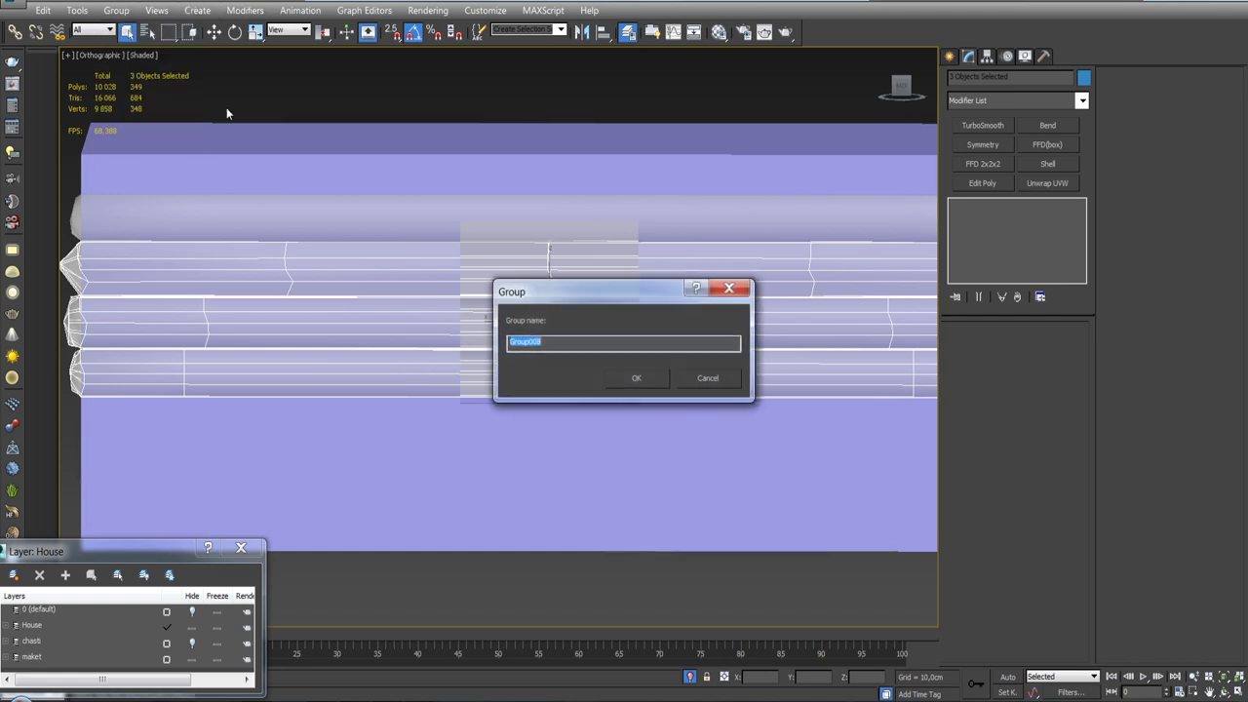
left_click(633, 378)
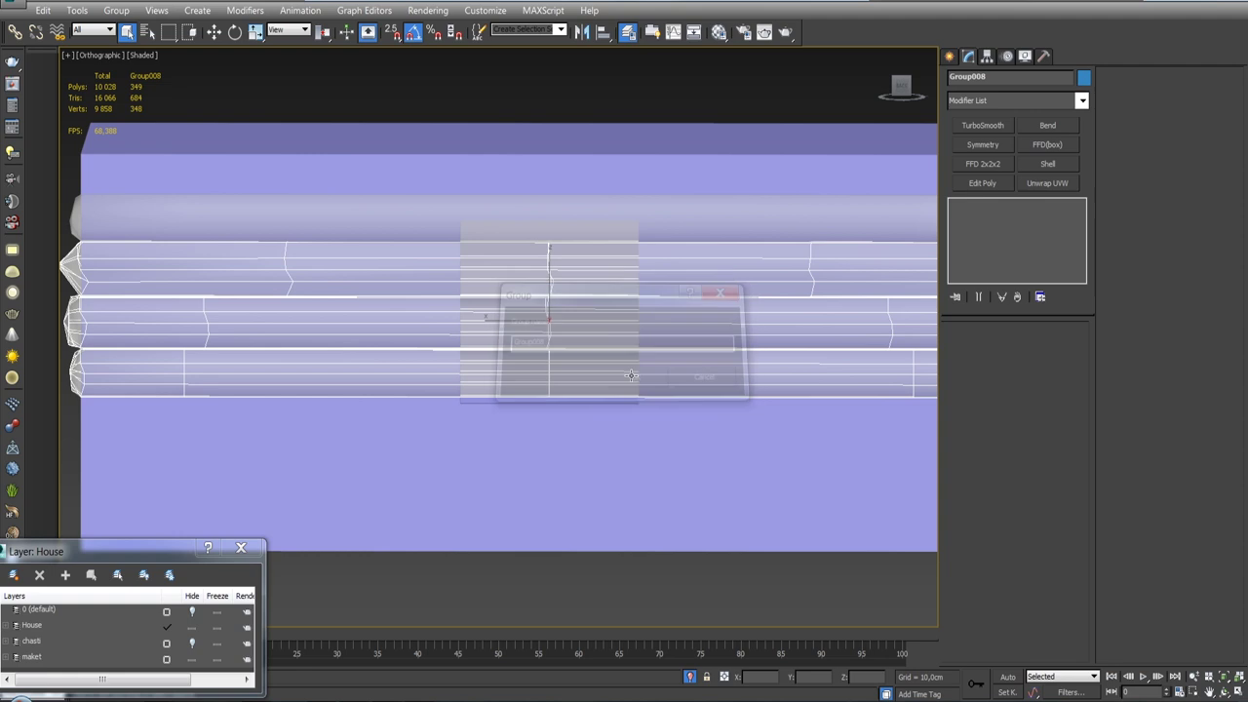
From the back view, add a Slice modifier to Group008 and select its cutting plane.
left_click(903, 89)
left_click(1081, 101)
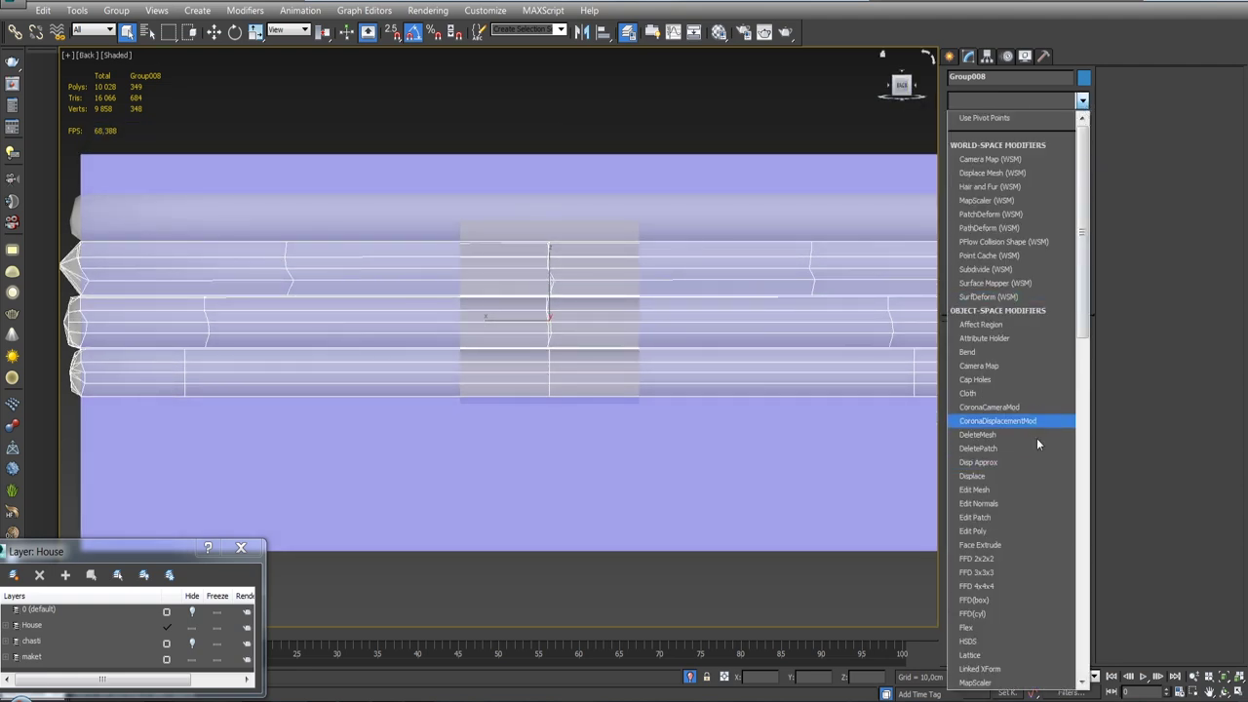
left_click_drag(1080, 311, 1078, 542)
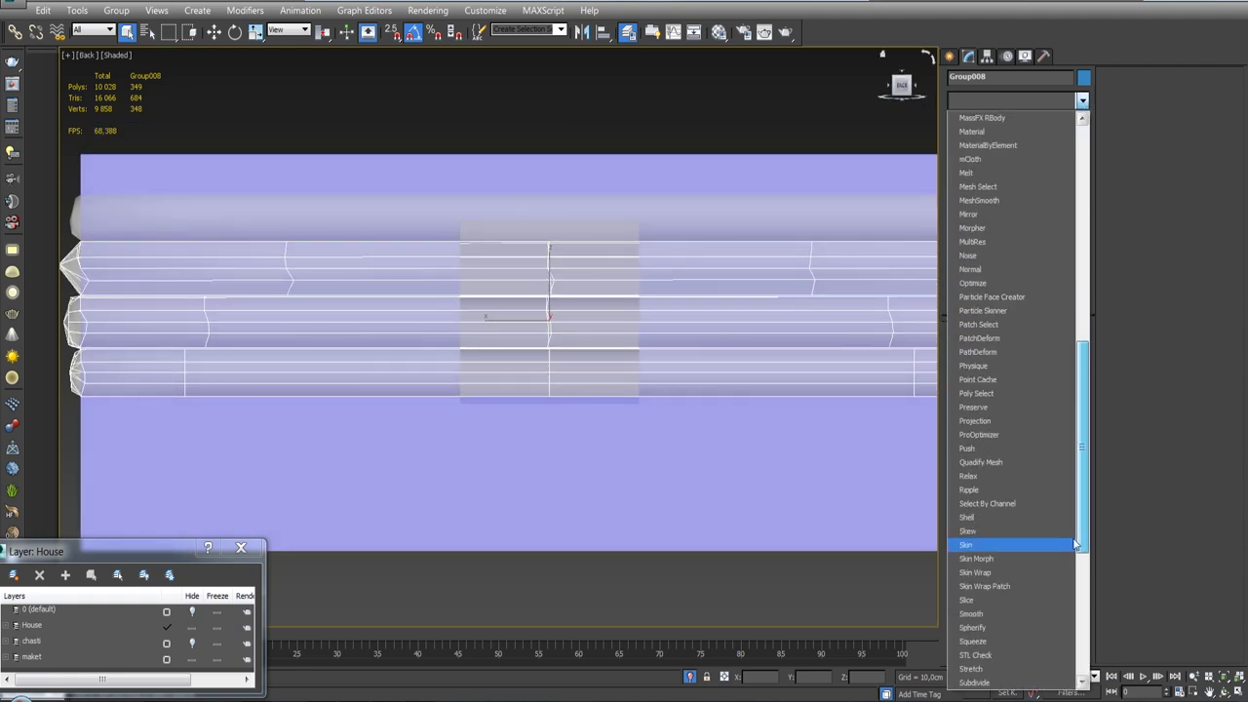
left_click(976, 600)
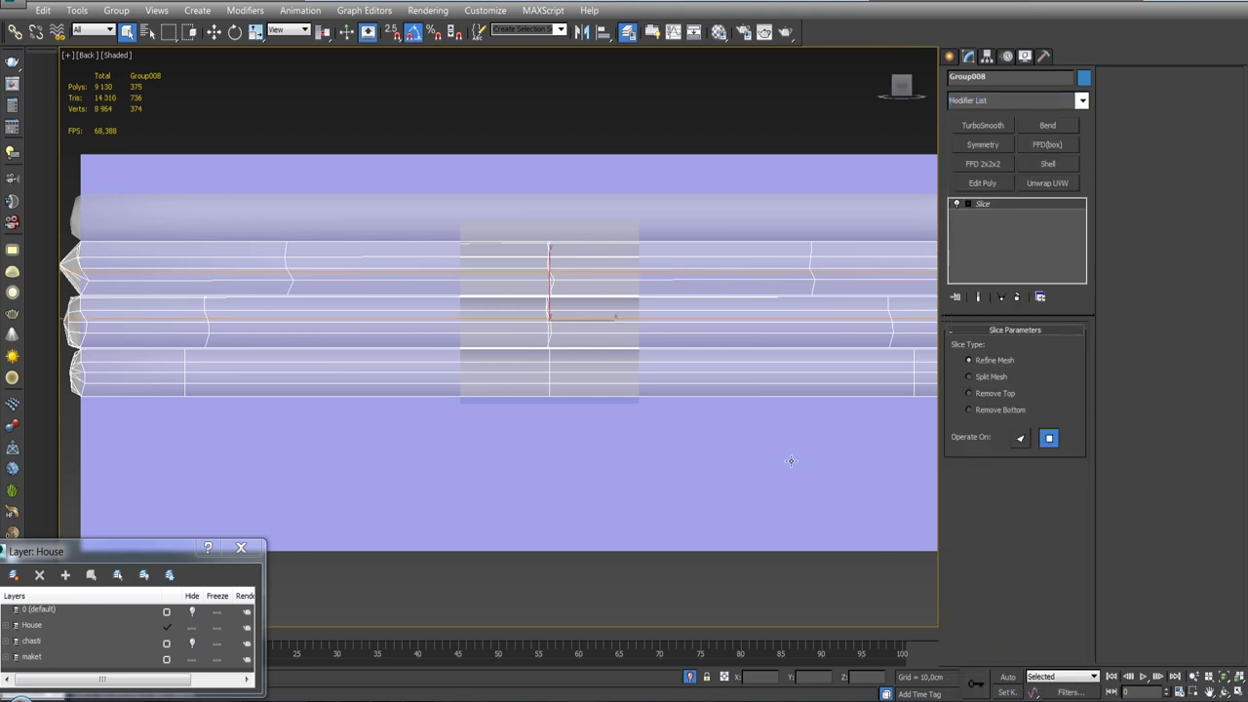
left_click(982, 203)
middle_click_drag(806, 366, 719, 376)
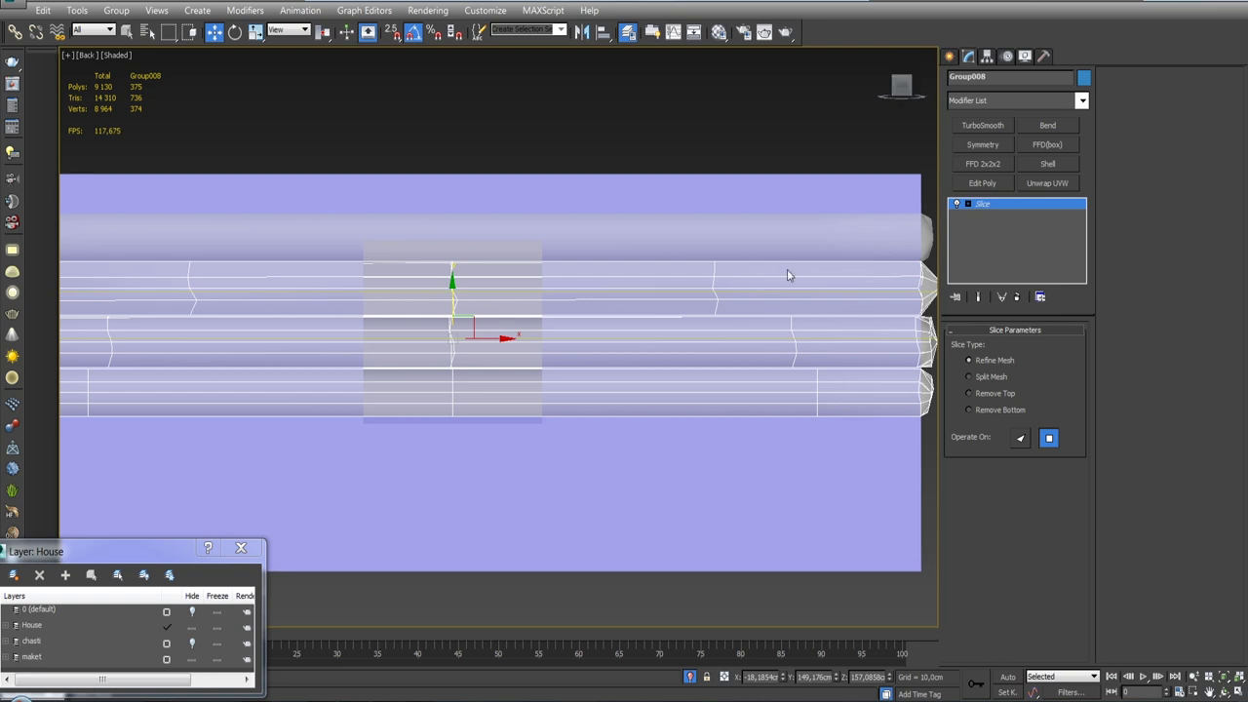
left_click(86, 54)
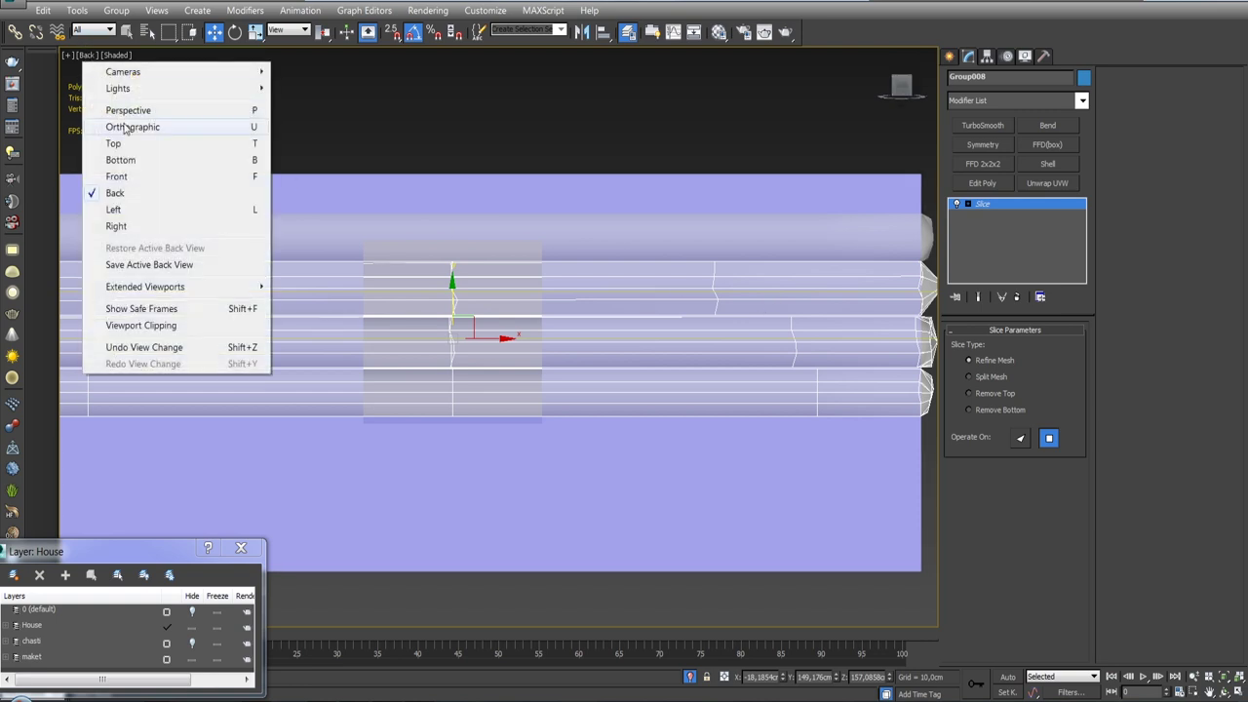
left_click(143, 194)
mouse_move(423, 348)
middle_mouse_down("alt")
mouse_move(507, 312)
mouse_move(713, 358)
middle_mouse_up("alt")
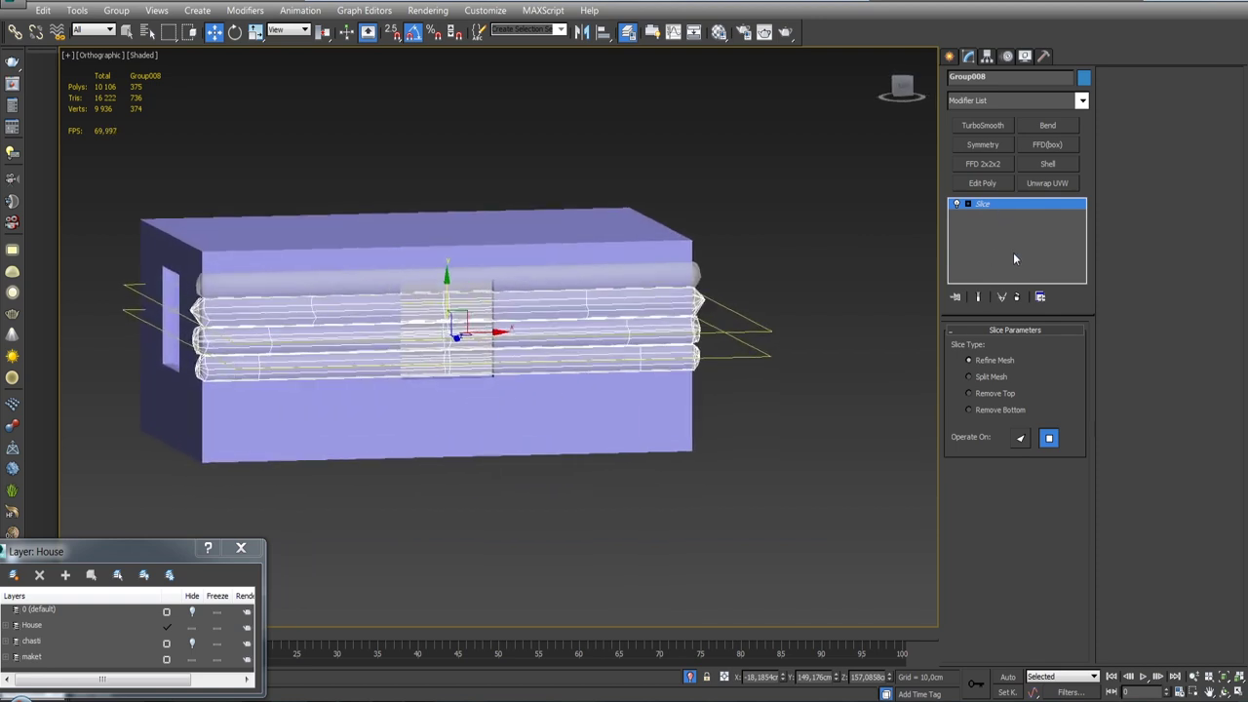
Delete the Slice modifier and ungroup Group008 into separate logs.
left_click(1017, 296)
left_click(808, 404)
left_click(664, 336)
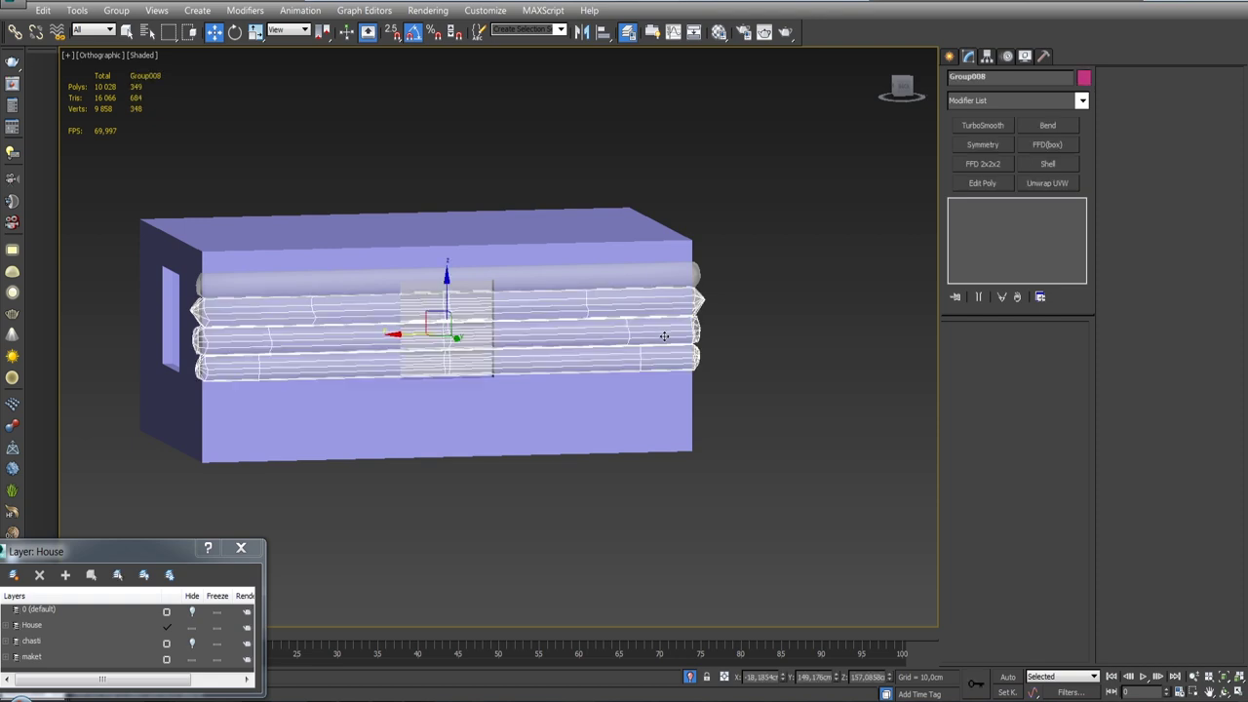
left_click(116, 10)
left_click(129, 42)
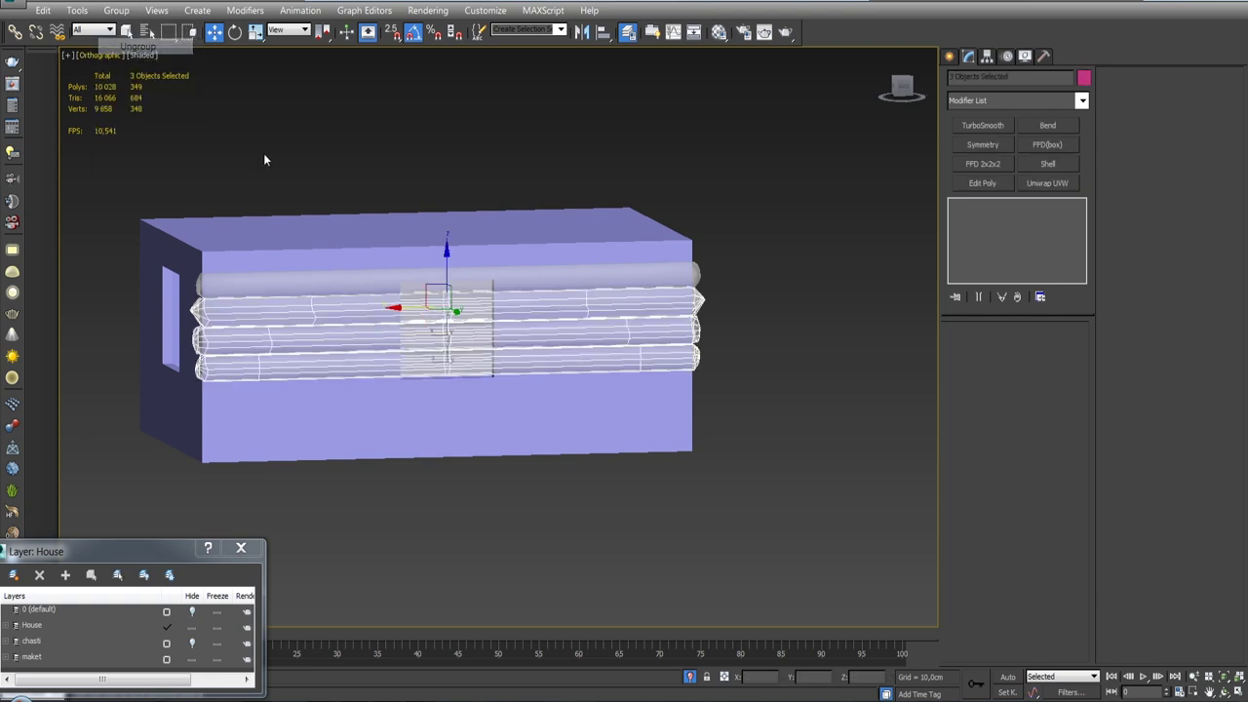
Reselect the three lower logs and regroup them as Group008.
left_click(334, 303)
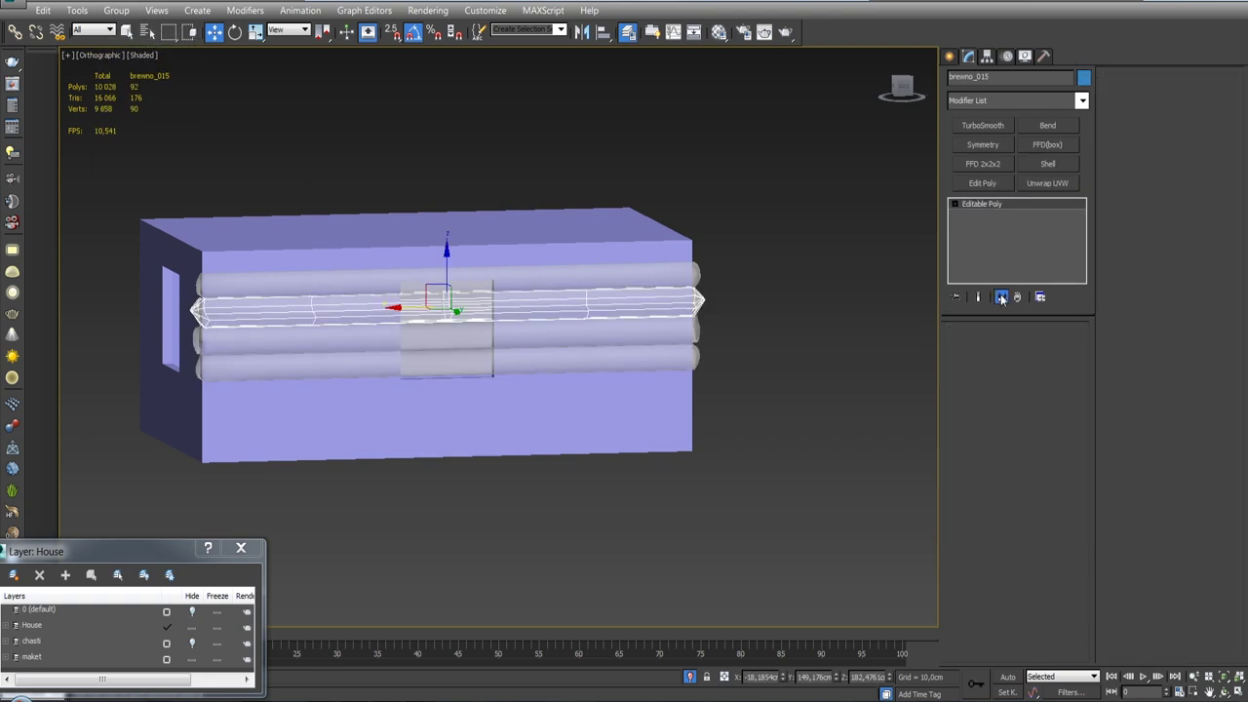
left_click(293, 336)
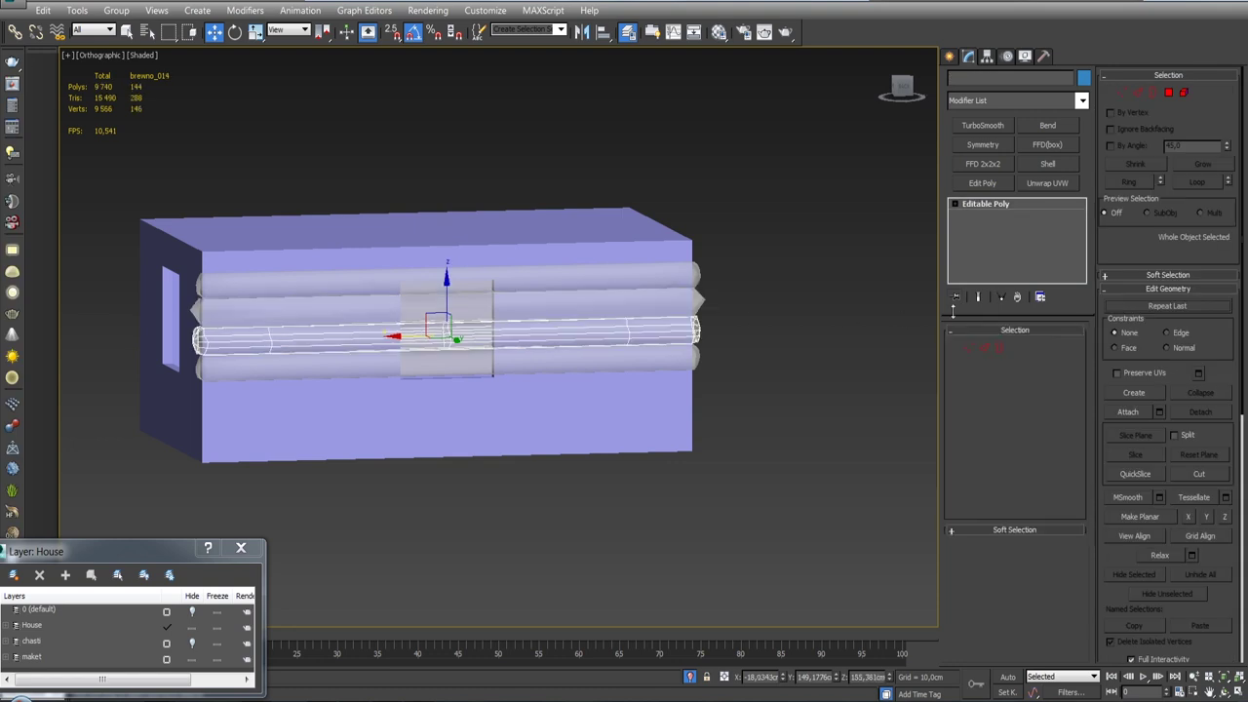
left_click(696, 372)
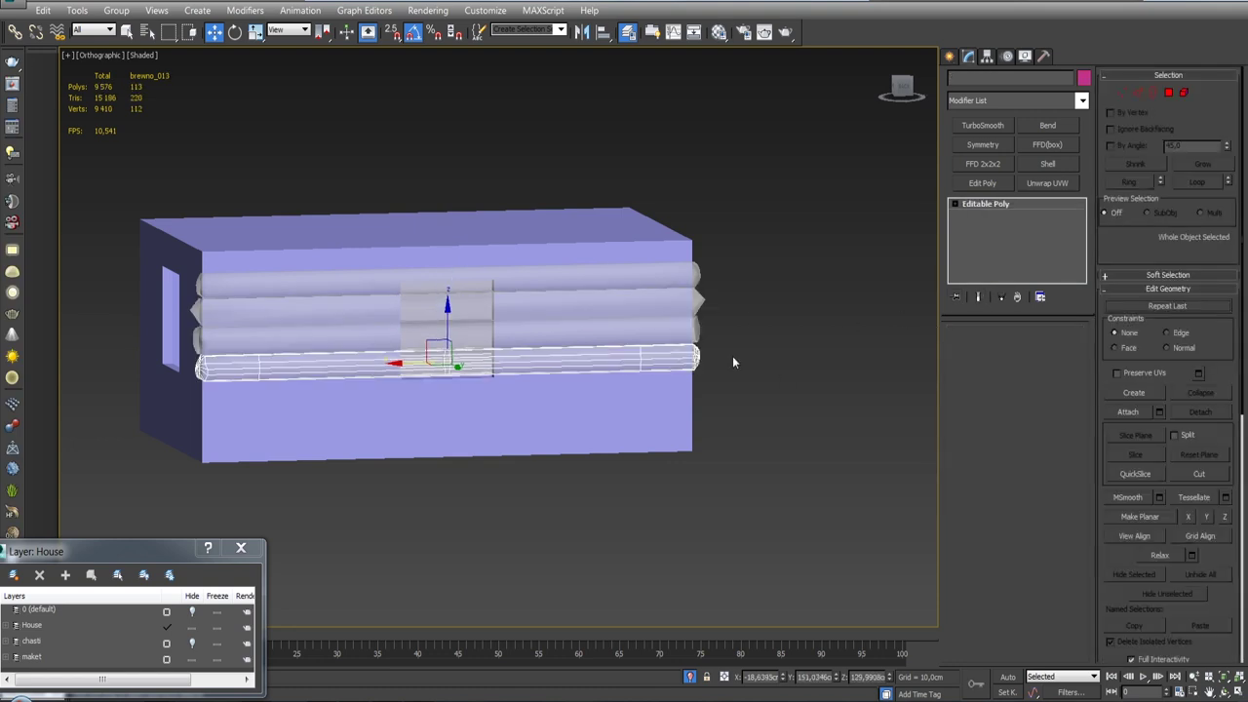
left_click(654, 287)
left_click(542, 308)
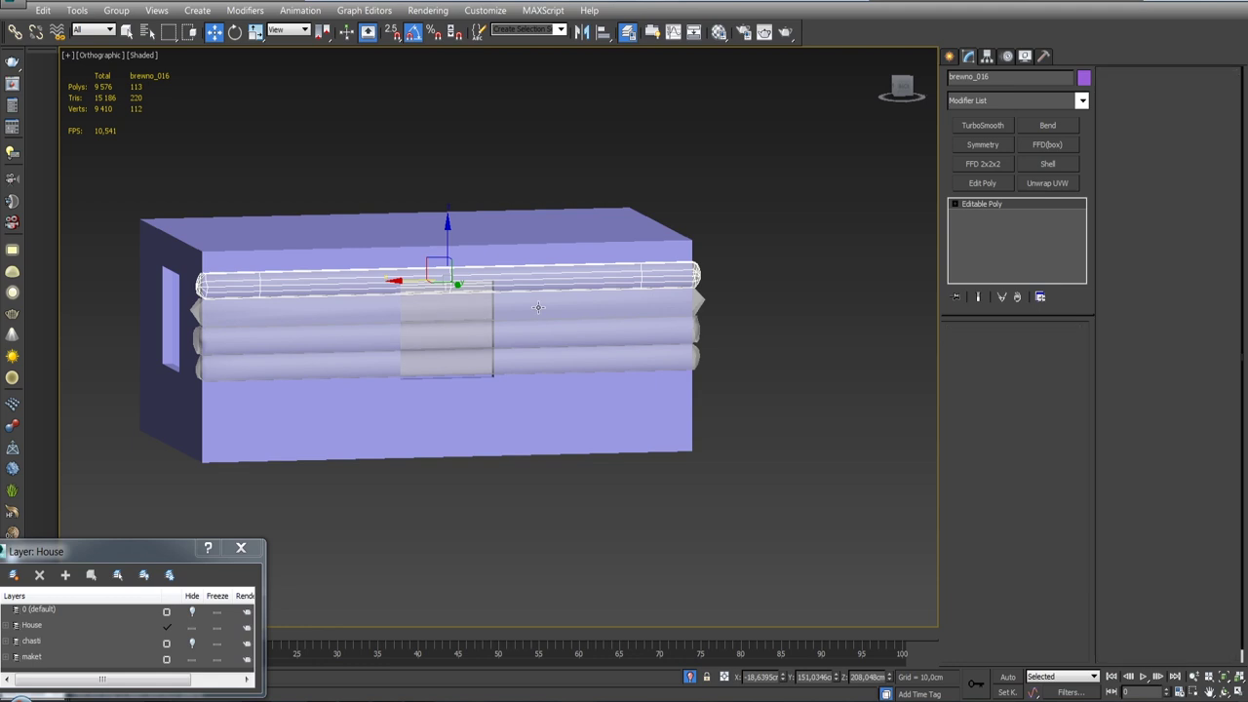
left_click(464, 333, "ctrl")
left_click(452, 363, "ctrl")
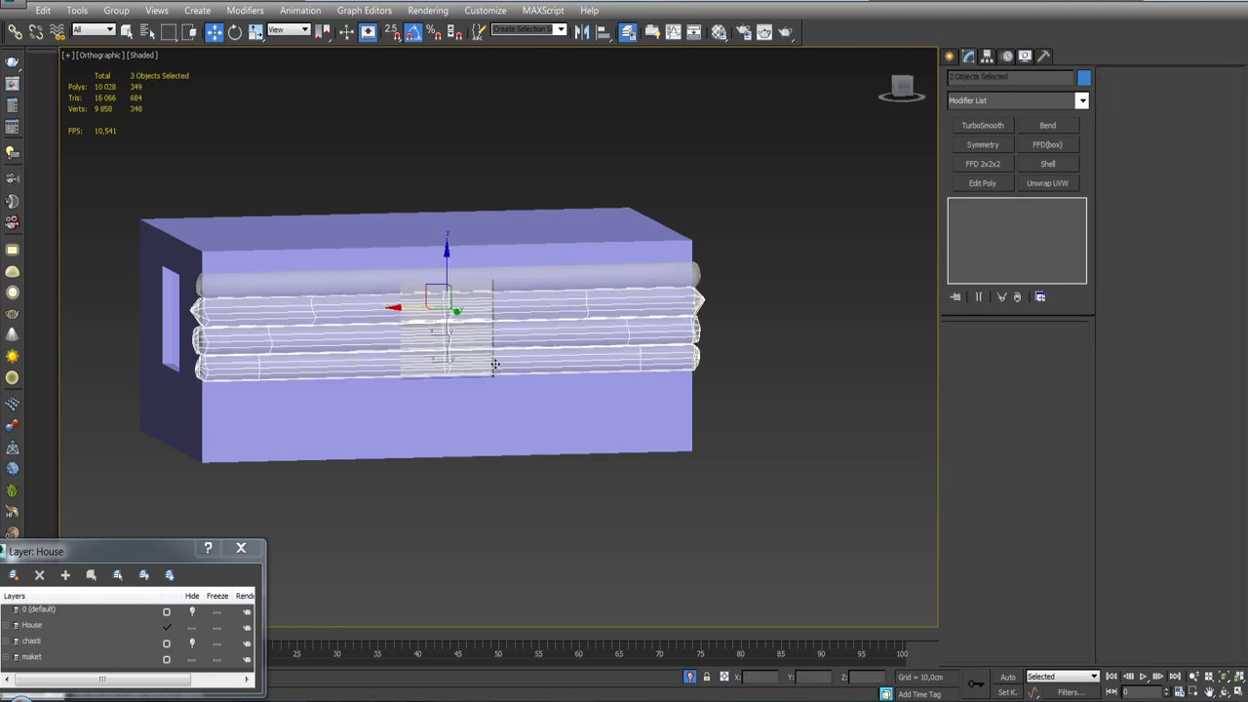
left_click(110, 9)
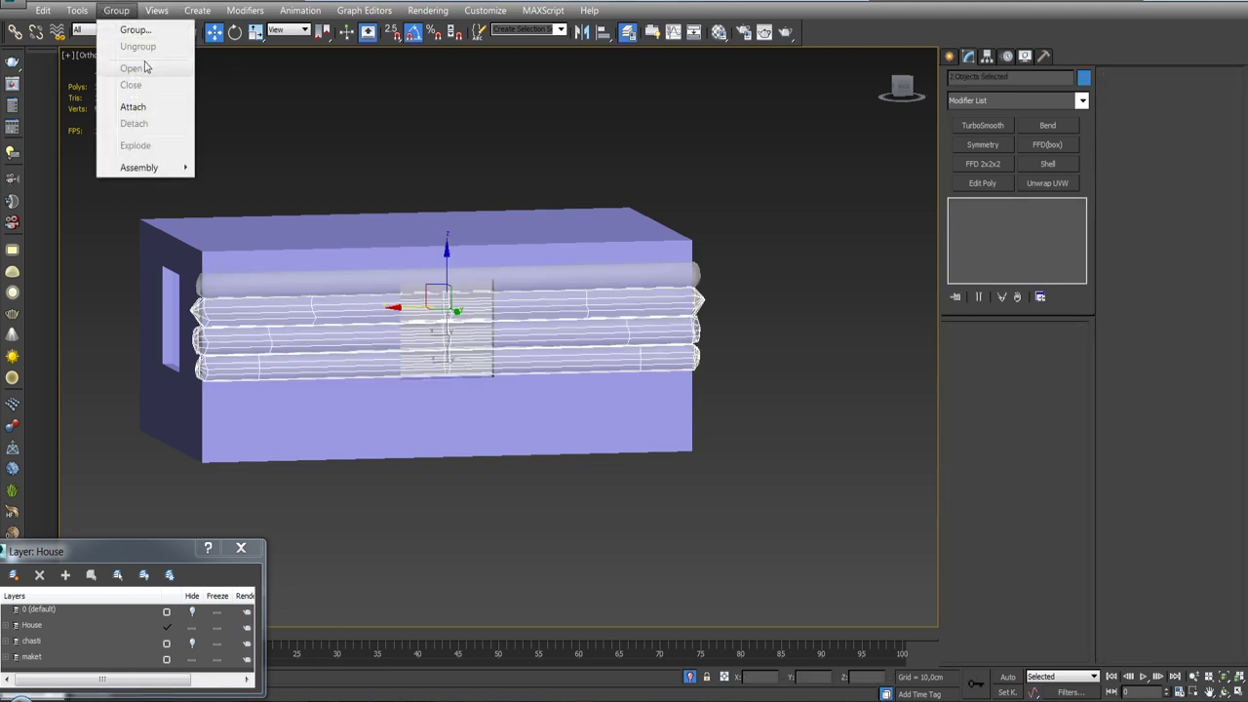
left_click(135, 30)
left_click(638, 374)
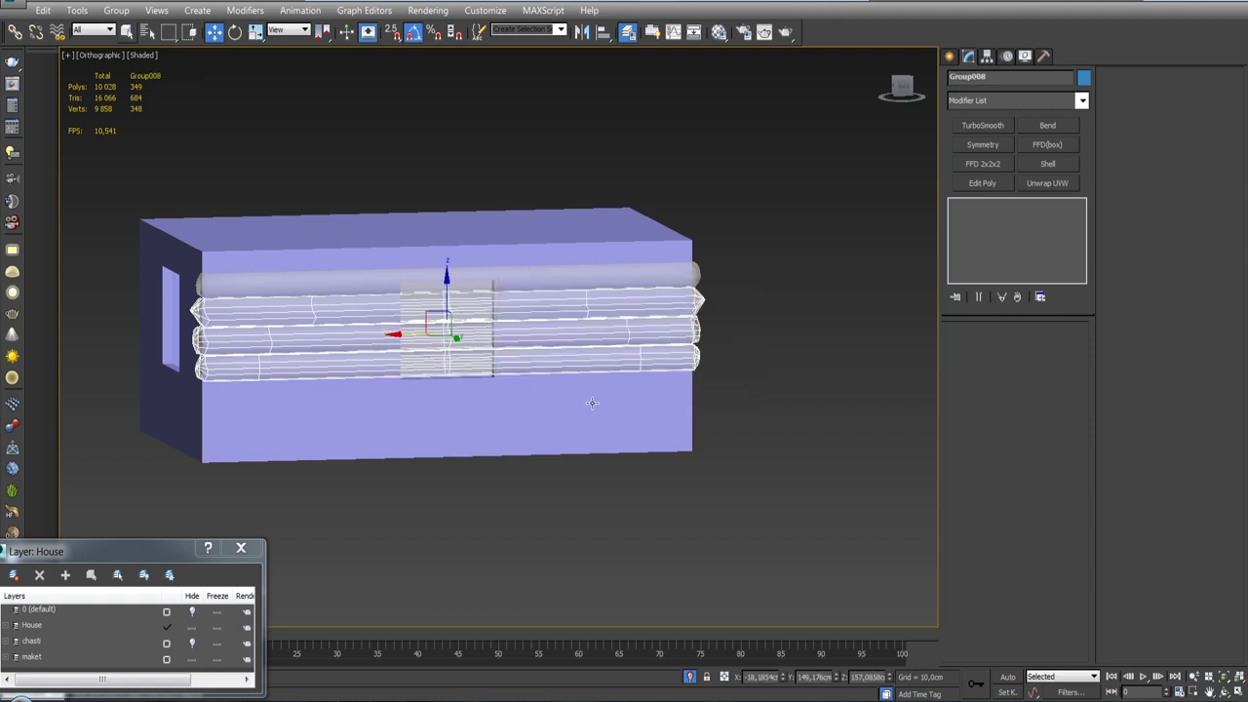
In Back view, add a Slice to Group008 and rotate its plane 90° to vertical.
left_click(903, 88)
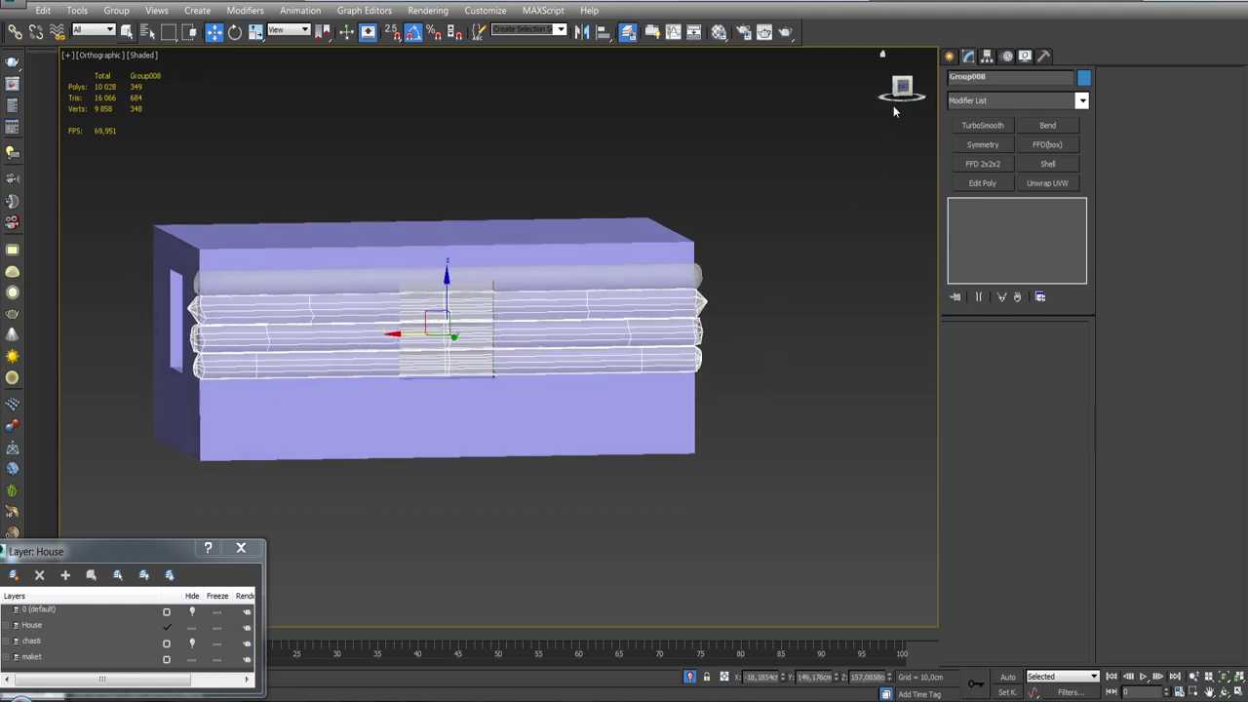
left_click(1082, 101)
scroll(1004, 467, "down", 10)
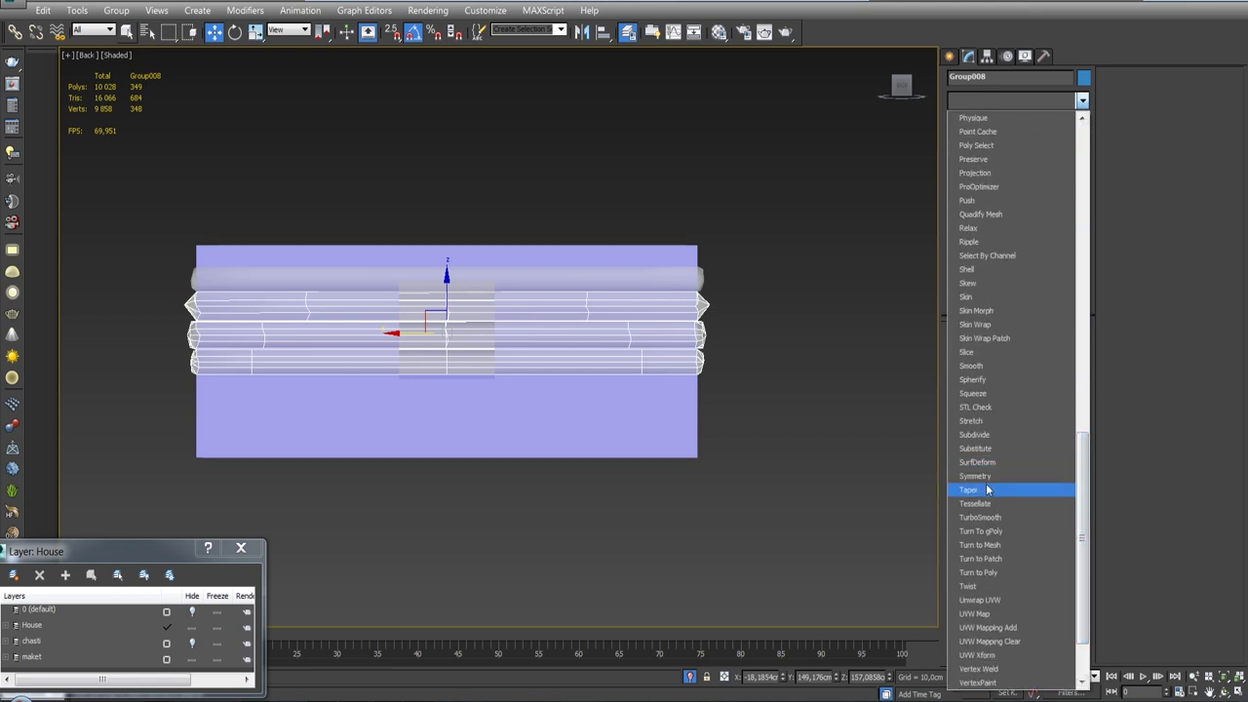
left_click(972, 352)
key("e")
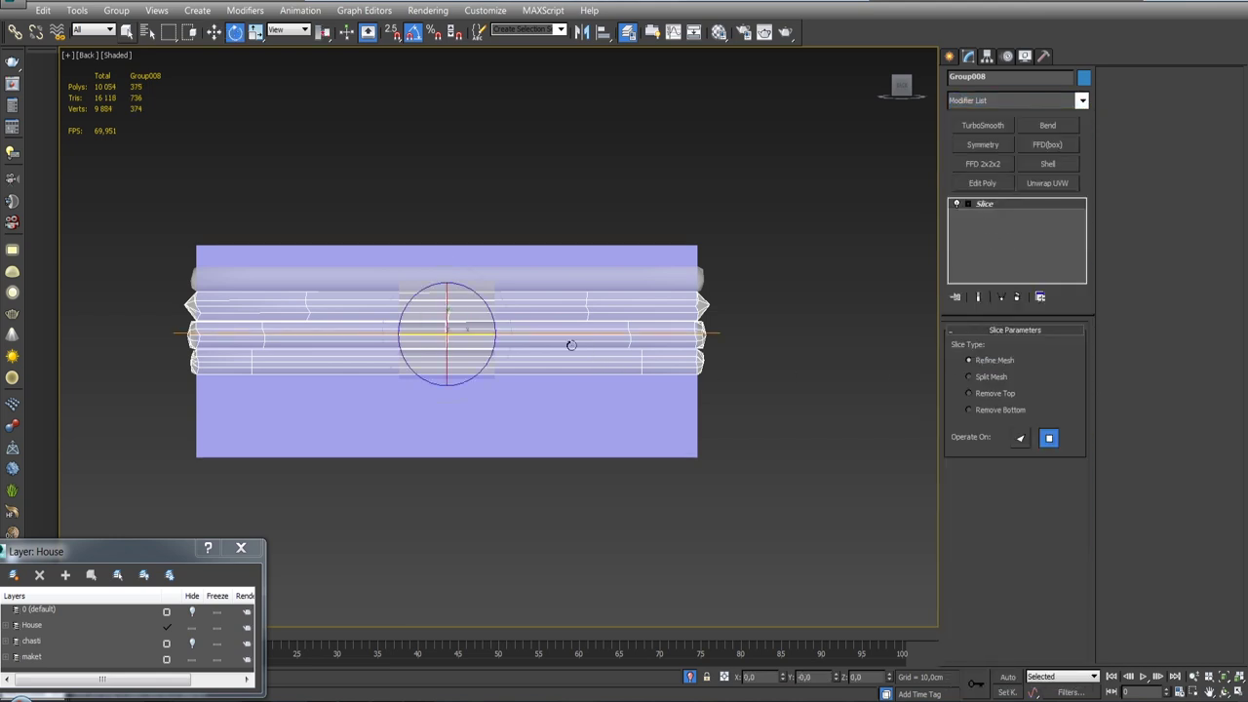
left_click(1009, 206)
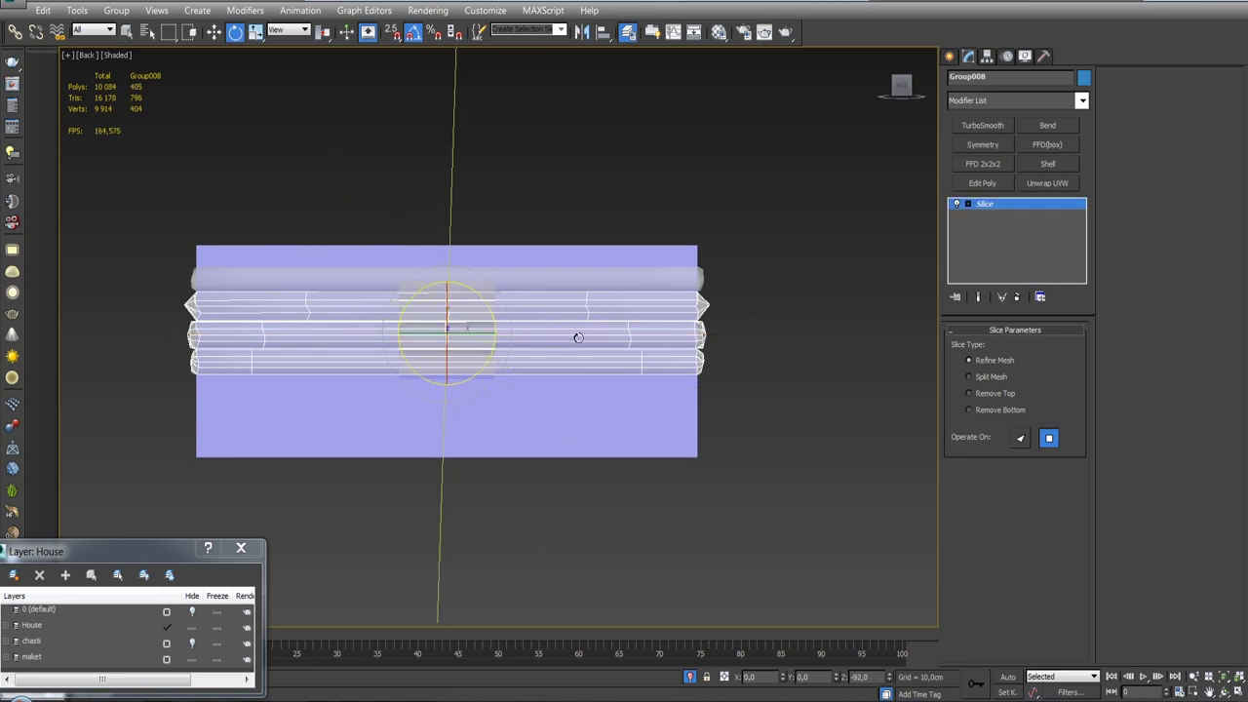
key("w")
scroll(543, 357, "up", 3)
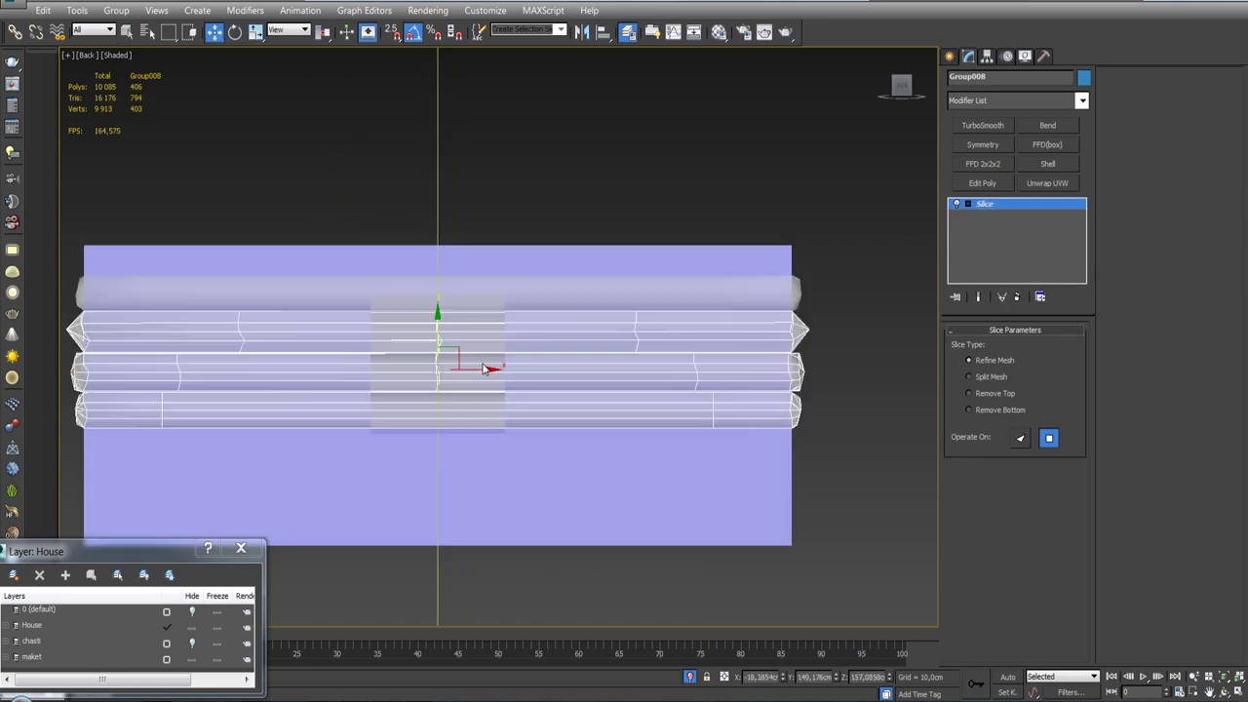
scroll(467, 375, "up", 3)
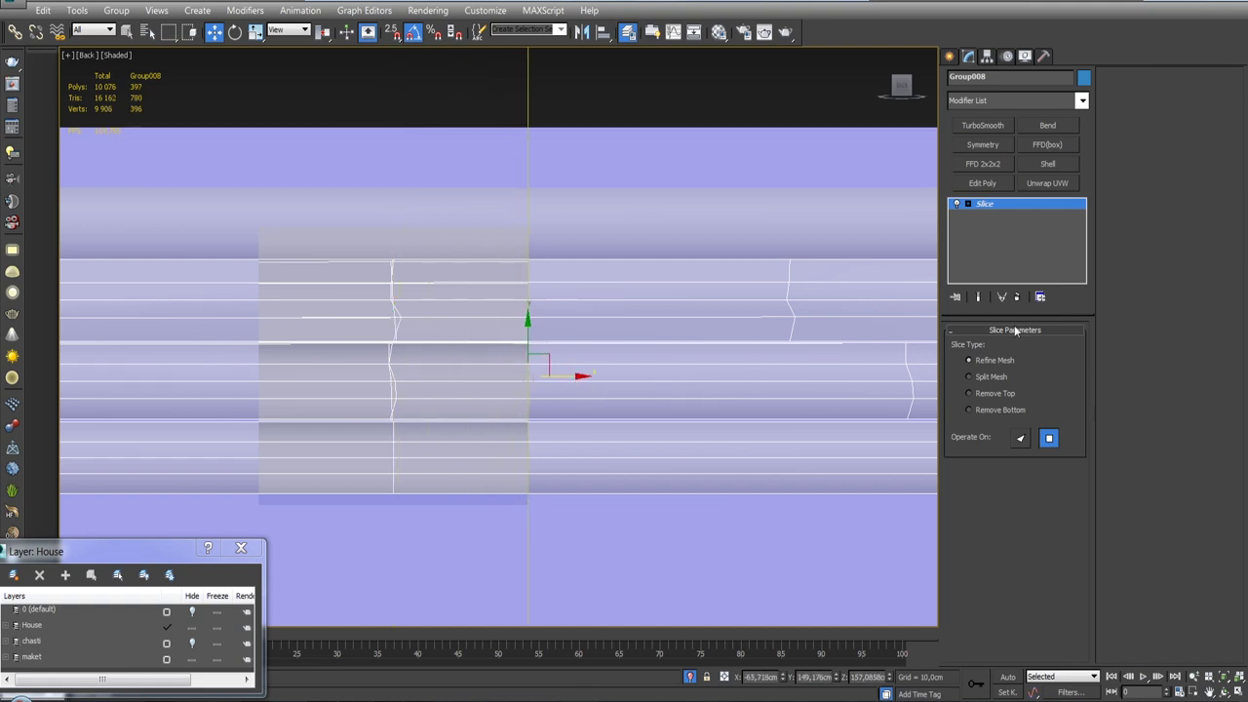
Collapse the Slice modifier into the logs' mesh.
right_click(1001, 207)
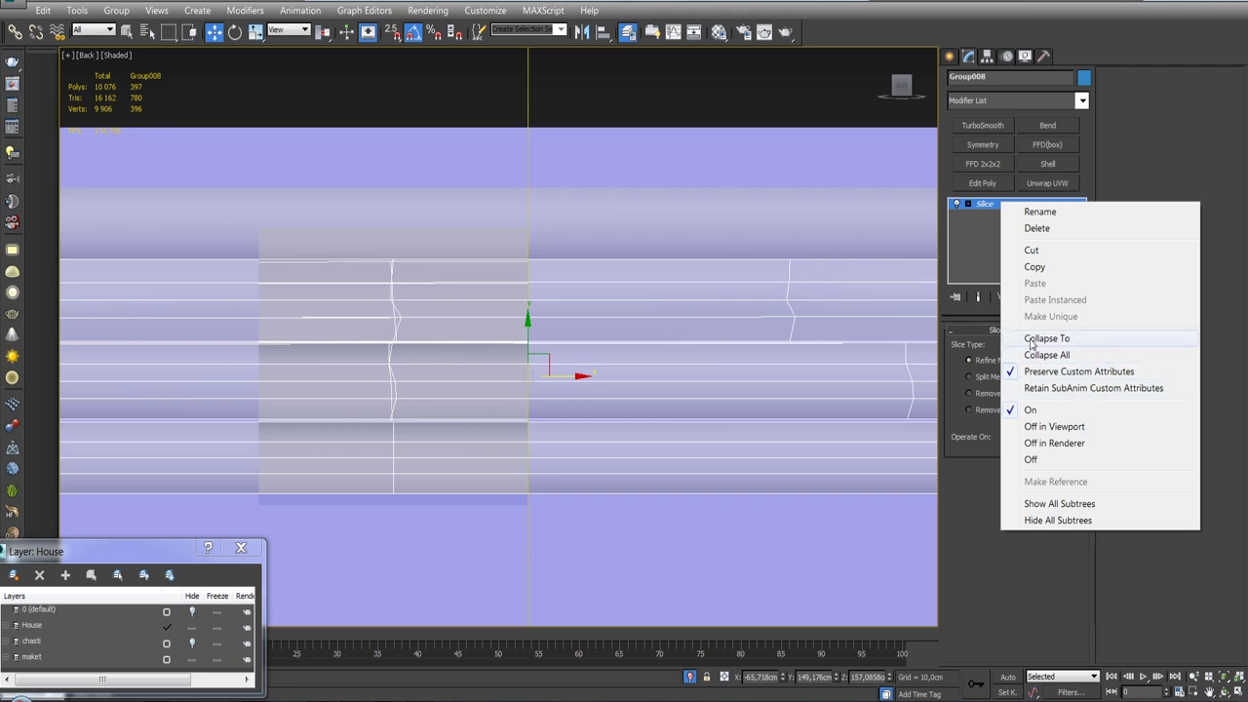
left_click(1058, 341)
scroll(682, 361, "down", 2)
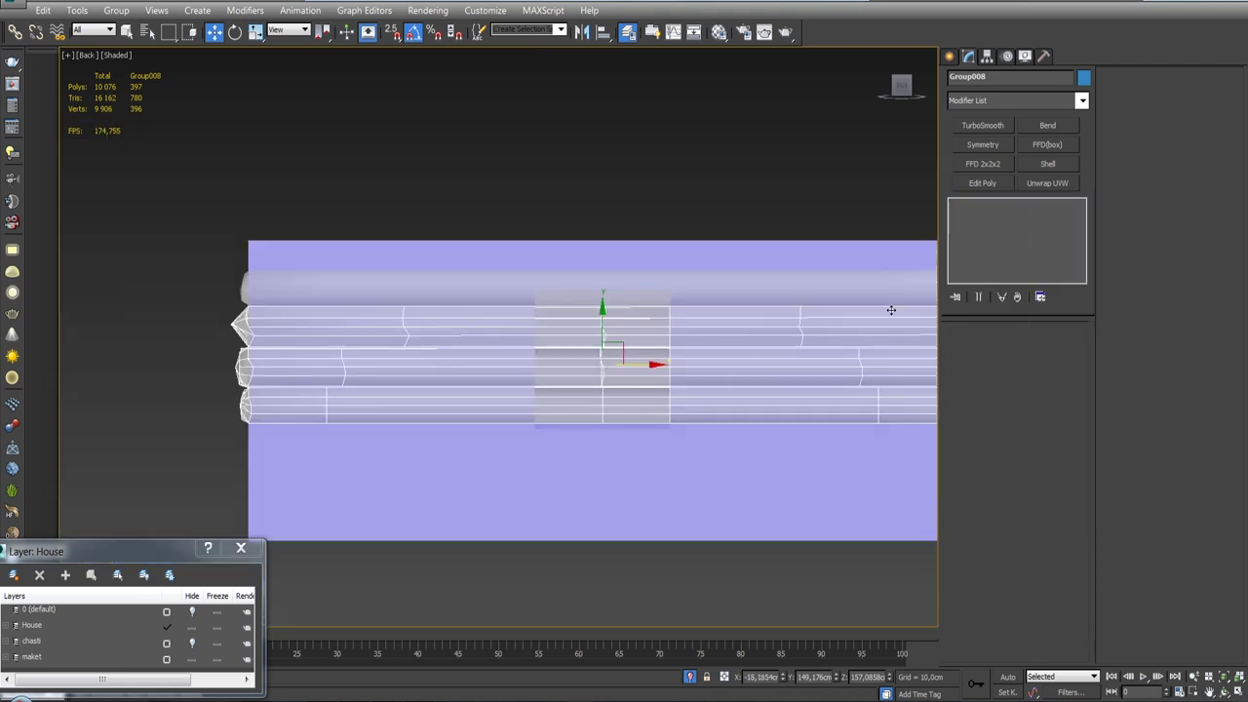
Add a second Slice to Group008 and shift its vertical plane left along the logs.
left_click(1082, 101)
scroll(1004, 390, "down", 8)
scroll(1004, 409, "down", 7)
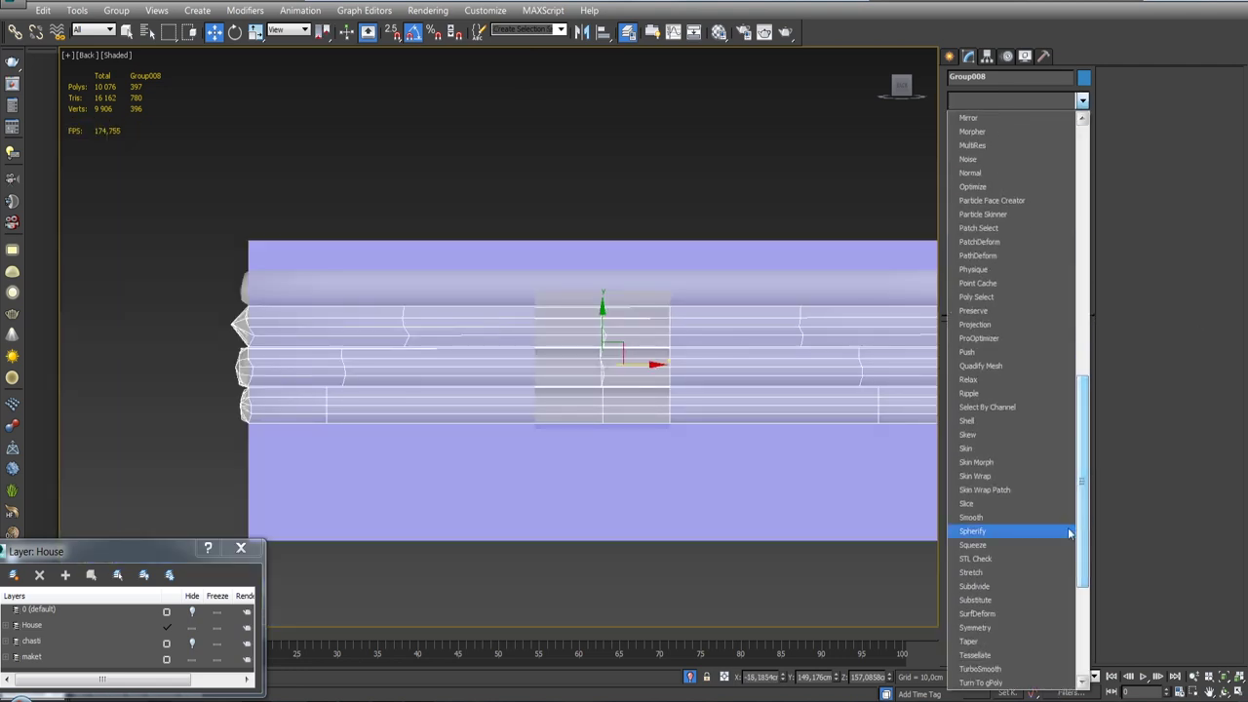
left_click(993, 503)
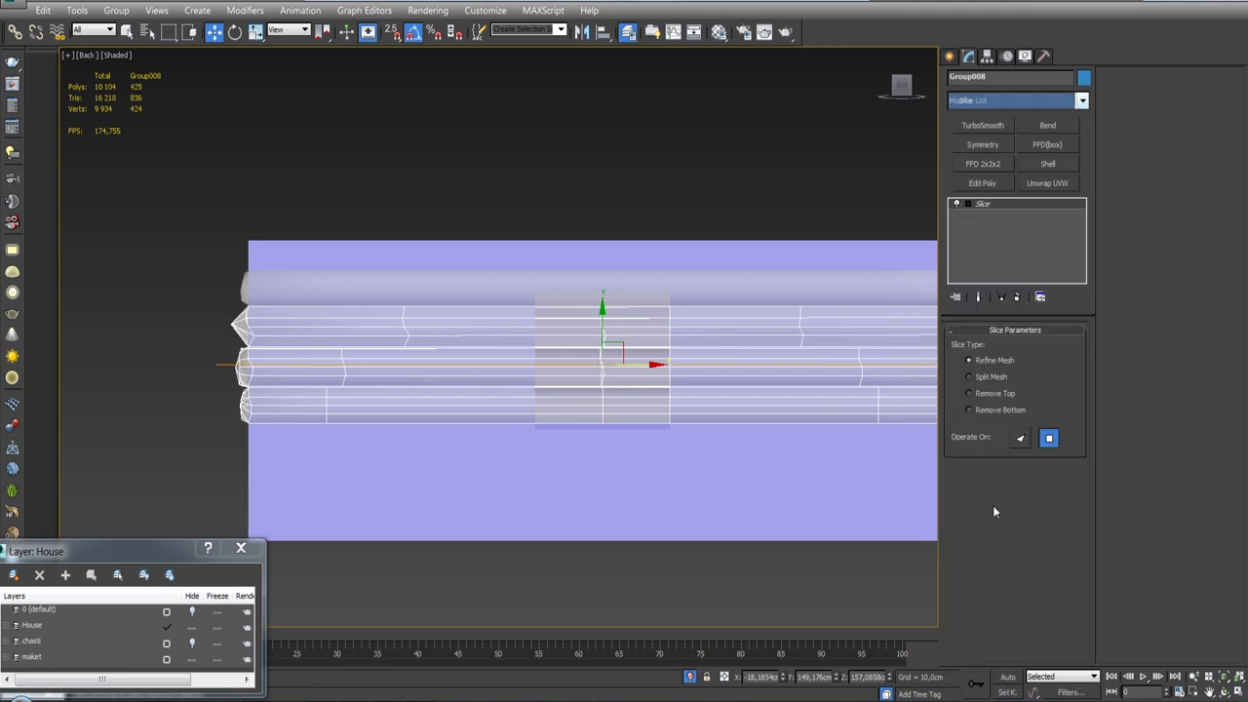
key("e")
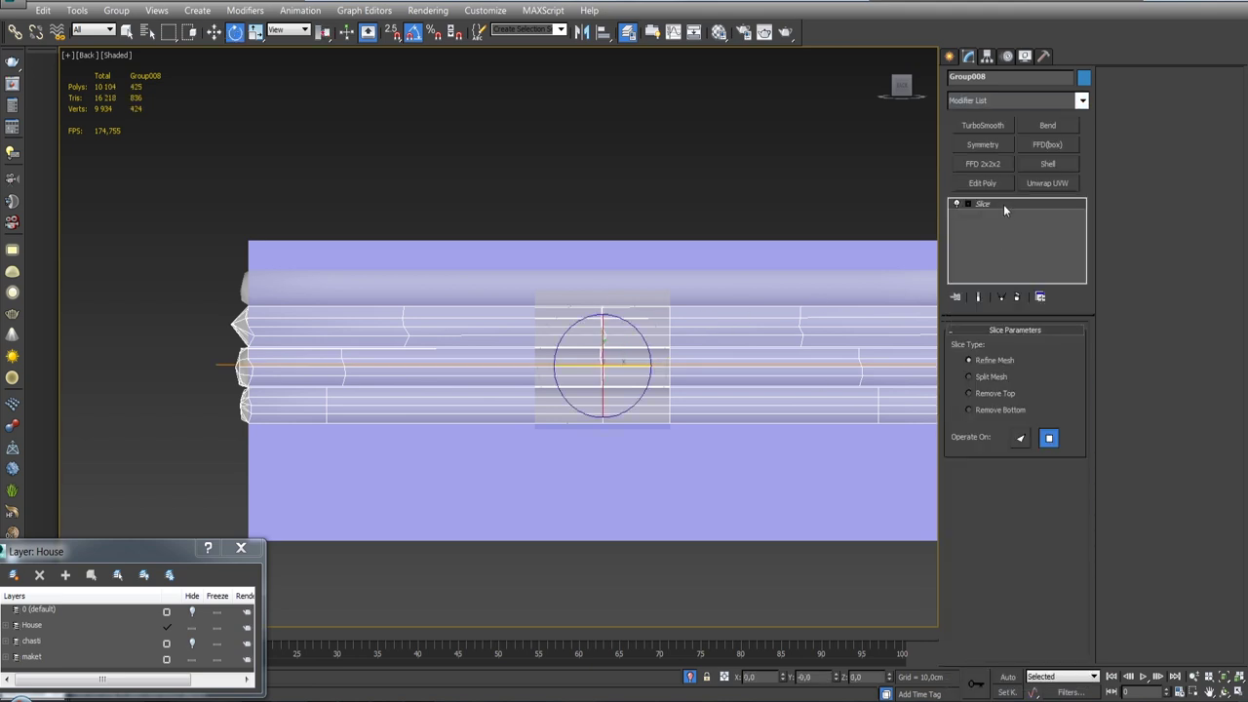
left_click(1003, 204)
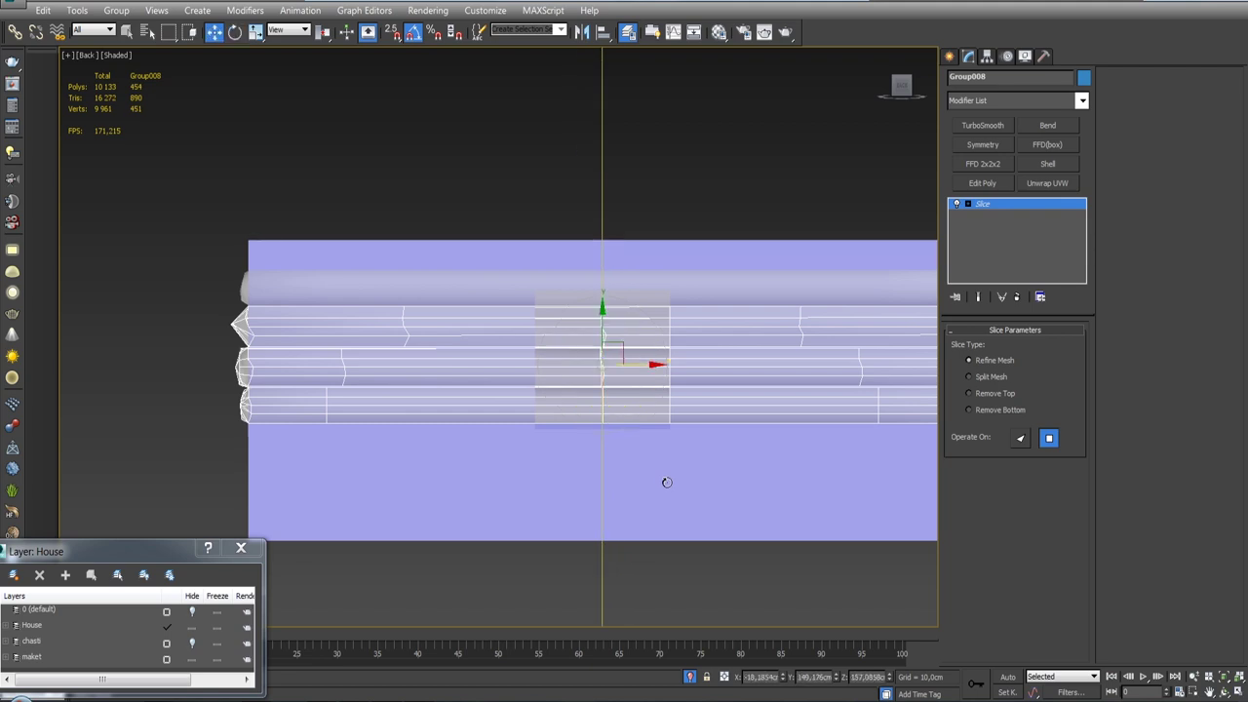
left_click_drag(650, 365, 590, 371)
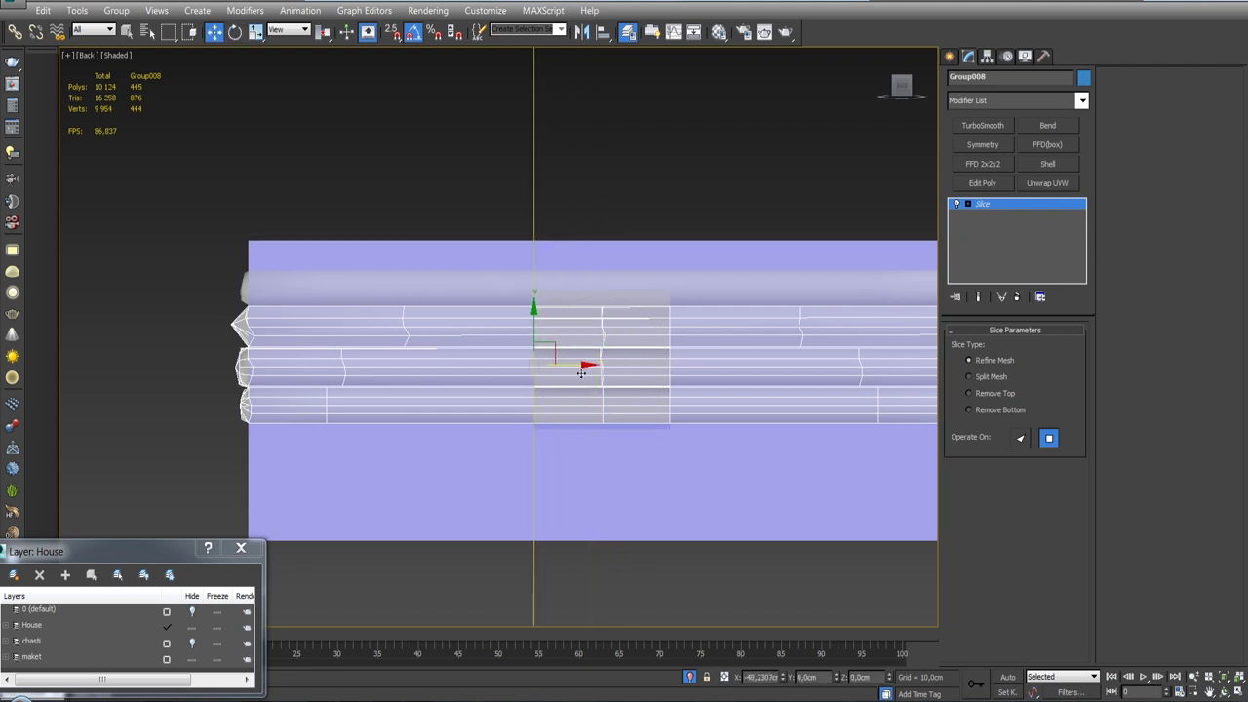
Collapse the second Slice into Group008's mesh, leaving an empty stack.
right_click(1005, 205)
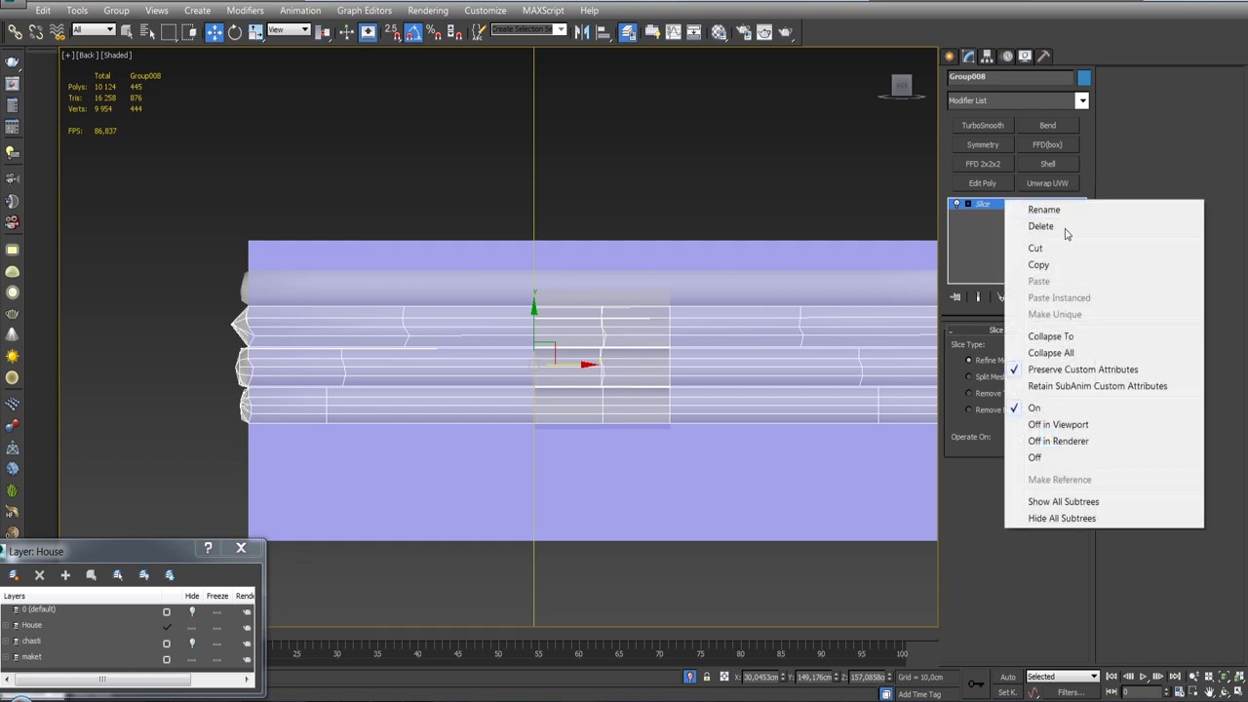
left_click(1089, 341)
scroll(518, 420, "up", 3)
scroll(650, 398, "up", 1)
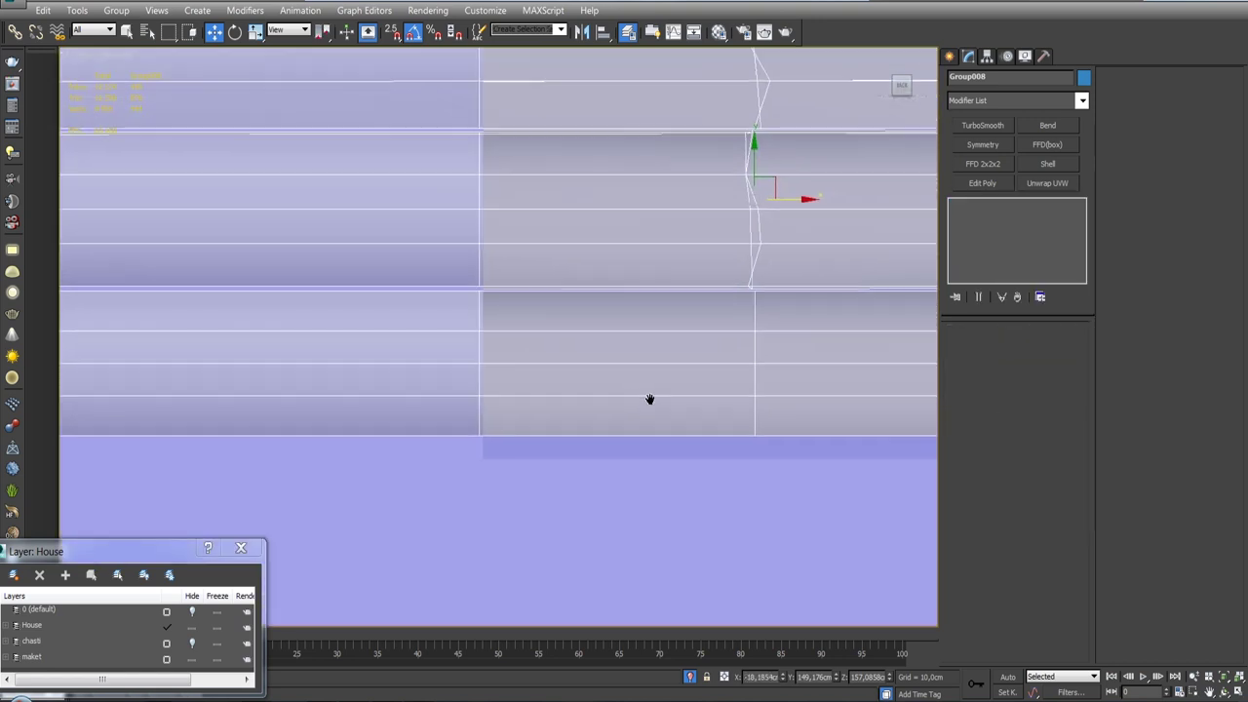
scroll(583, 389, "down", 3)
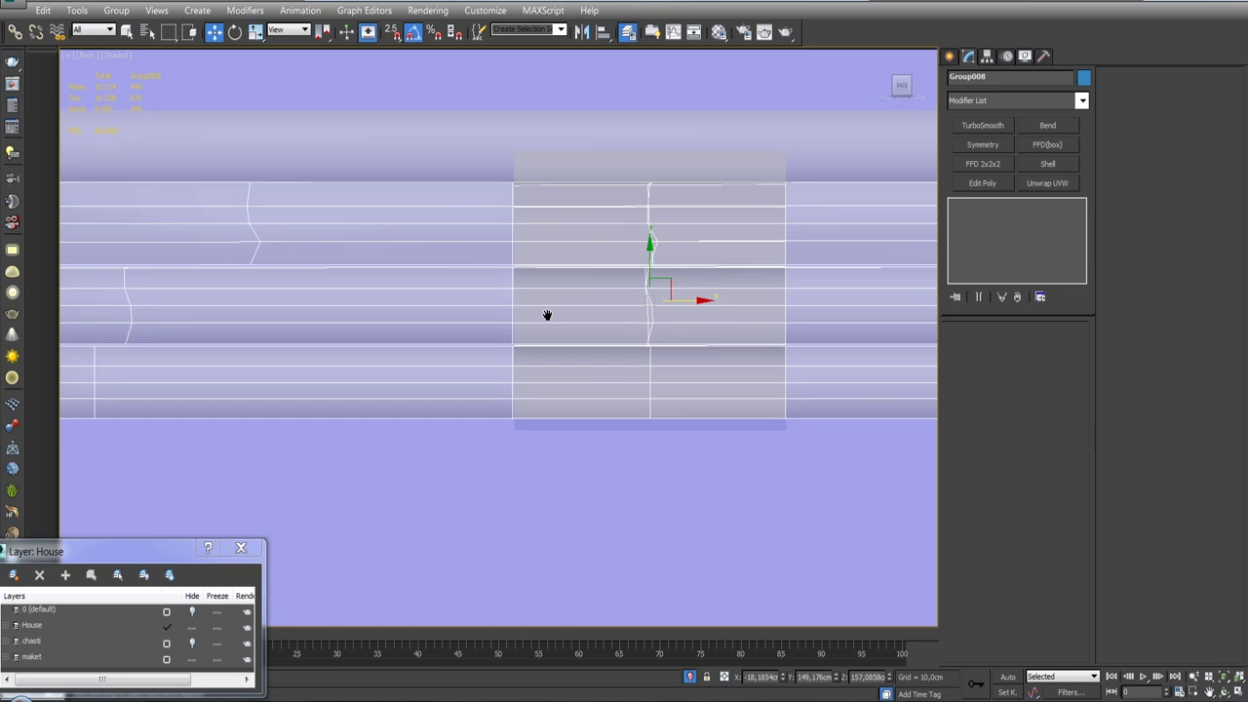
scroll(531, 273, "up", 3)
scroll(485, 265, "down", 3)
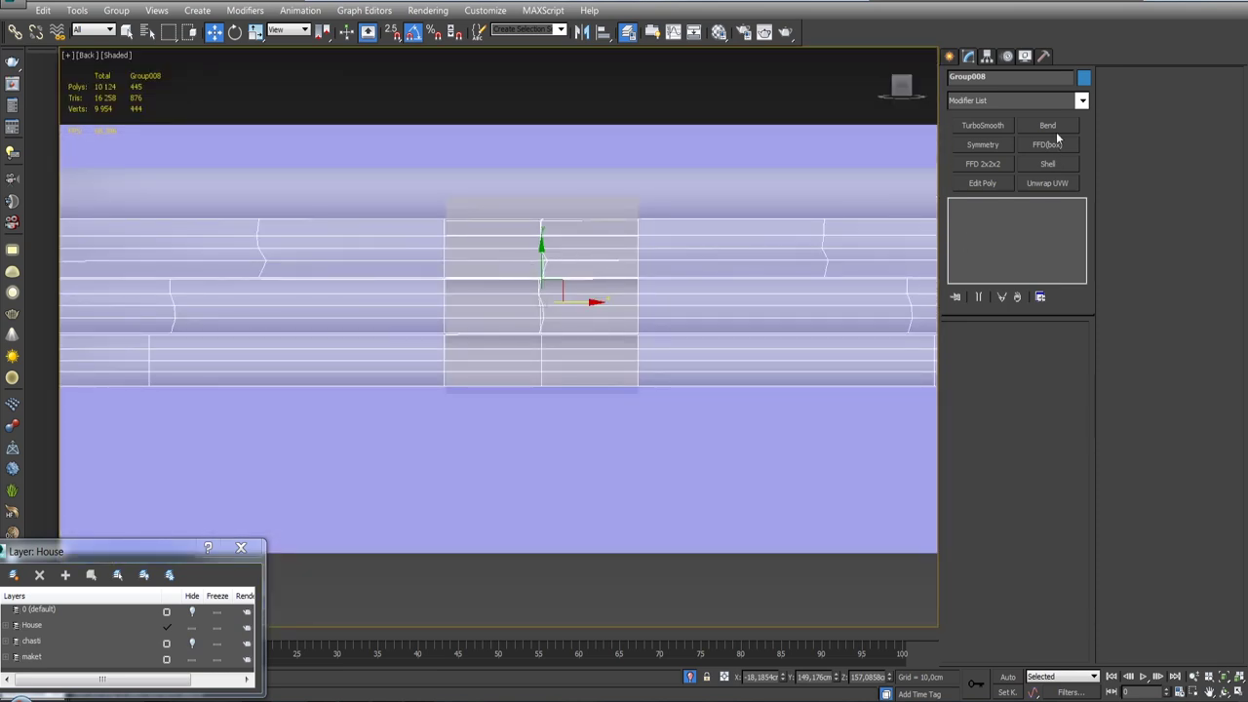
Ungroup the three logs and select the log to be cut.
left_click(115, 10)
left_click(136, 46)
left_click(684, 262)
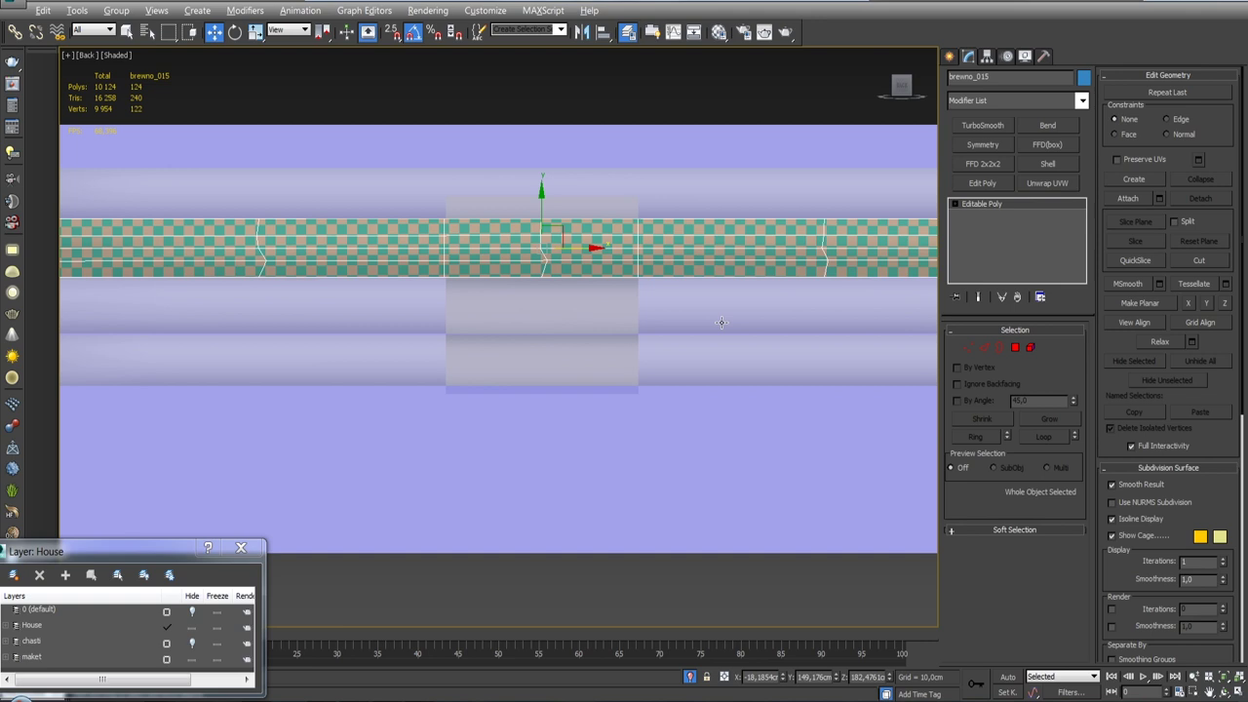
left_click(725, 284)
left_click(720, 185)
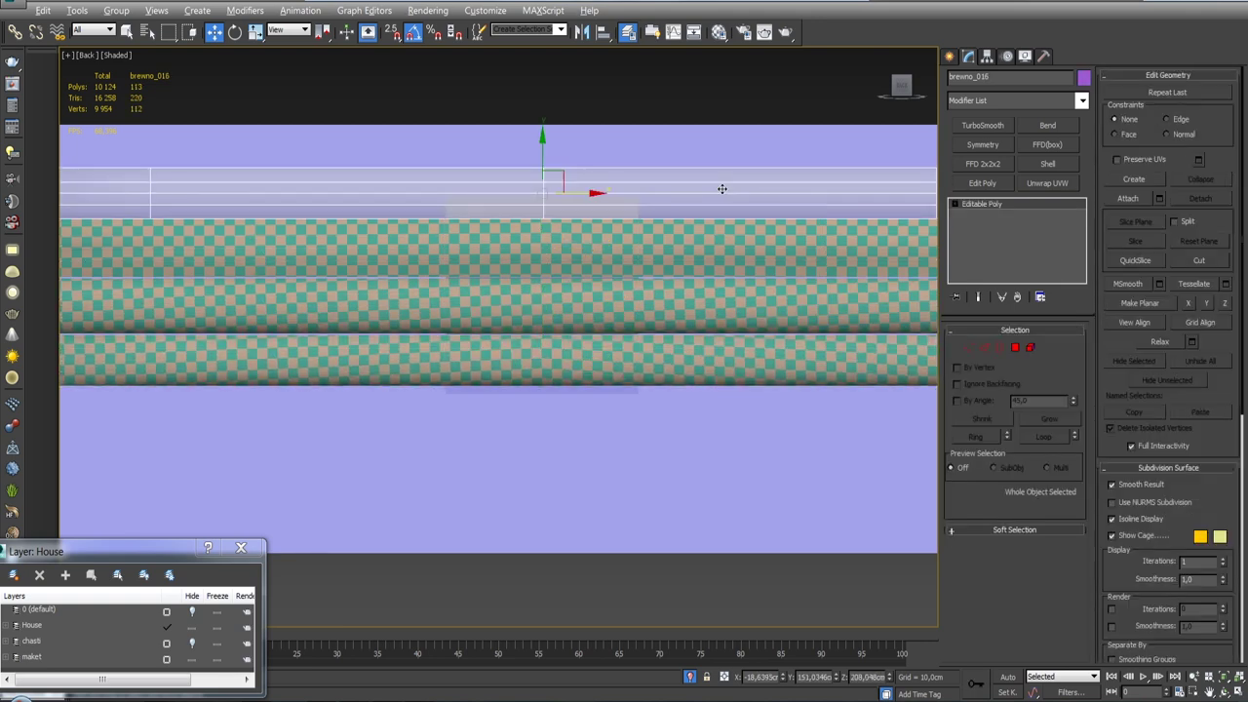
left_click(771, 268)
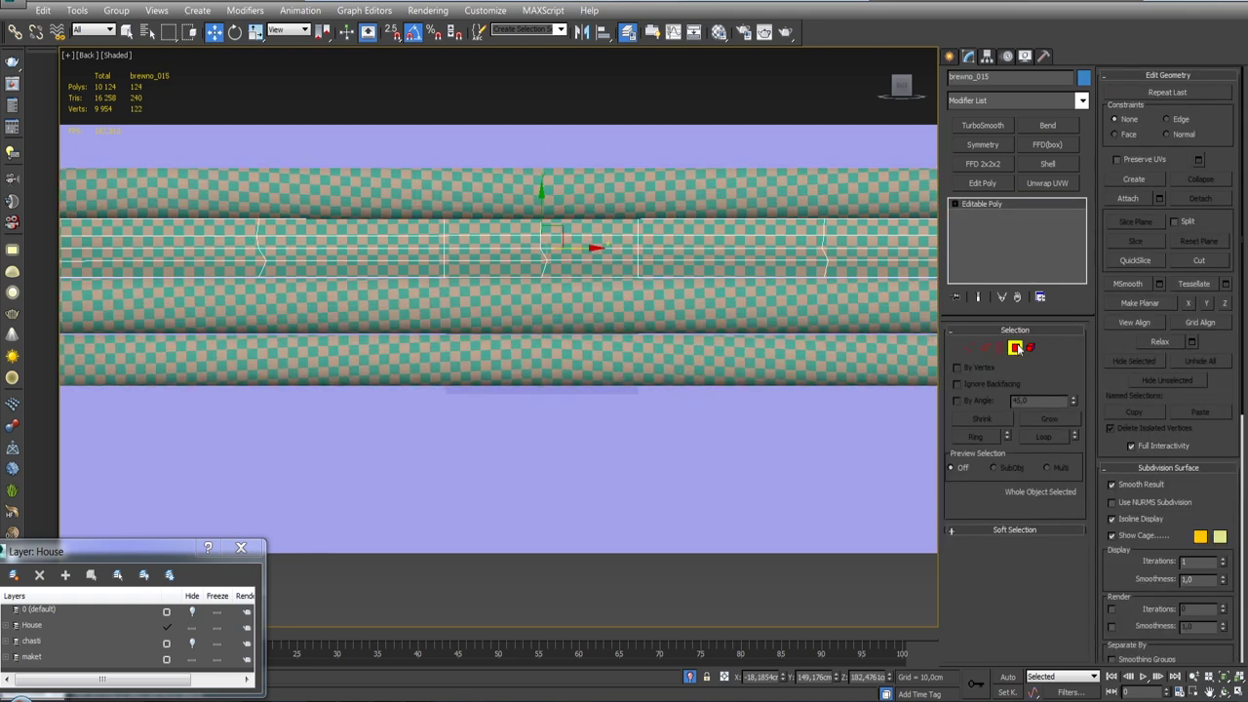
Delete the middle polygon sections of the three lower logs between the two cuts.
left_click(1015, 348)
left_click(537, 256)
key("Delete")
left_click_drag(538, 257, 600, 380)
key("Delete")
left_click(551, 351)
left_click_drag(550, 311, 612, 453)
key("Delete")
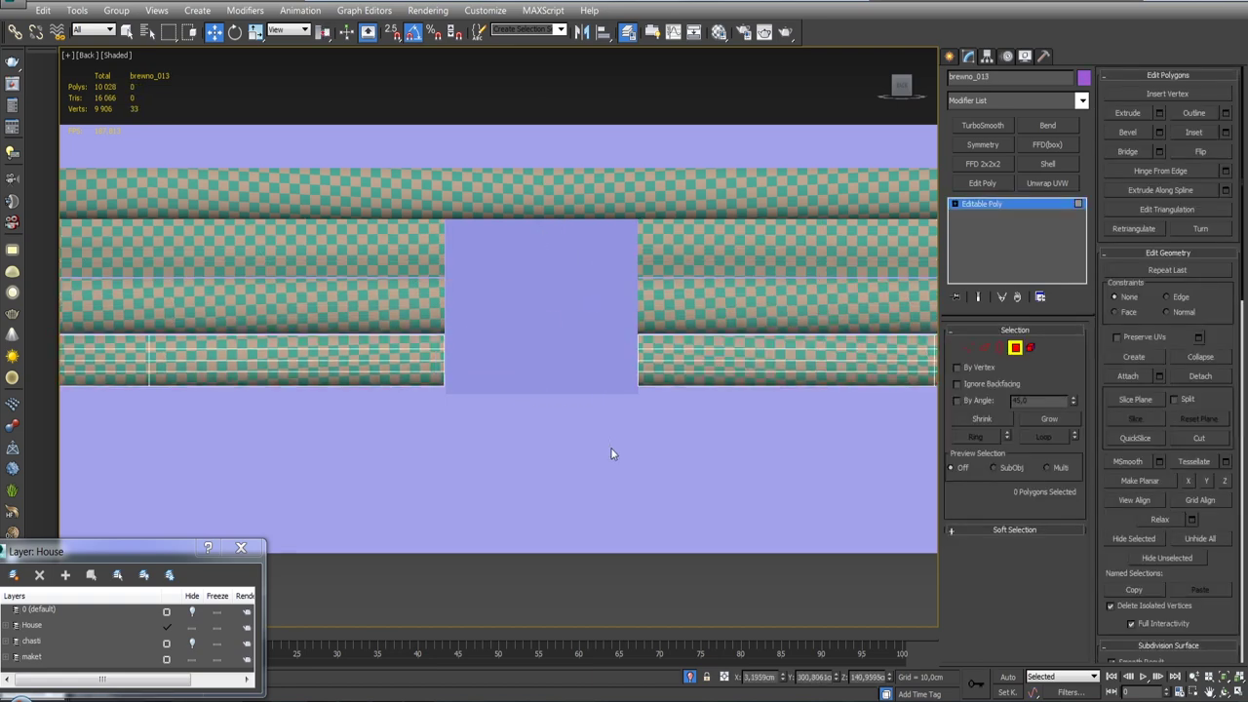
left_click(1015, 348)
Orbit around the house and select the upright window board.
scroll(497, 342, "down", 3)
mouse_move(498, 341)
middle_mouse_down("alt")
mouse_move(585, 390)
mouse_move(487, 371)
mouse_move(439, 293)
mouse_move(260, 340)
mouse_move(274, 344)
middle_mouse_up("alt")
left_click(251, 331)
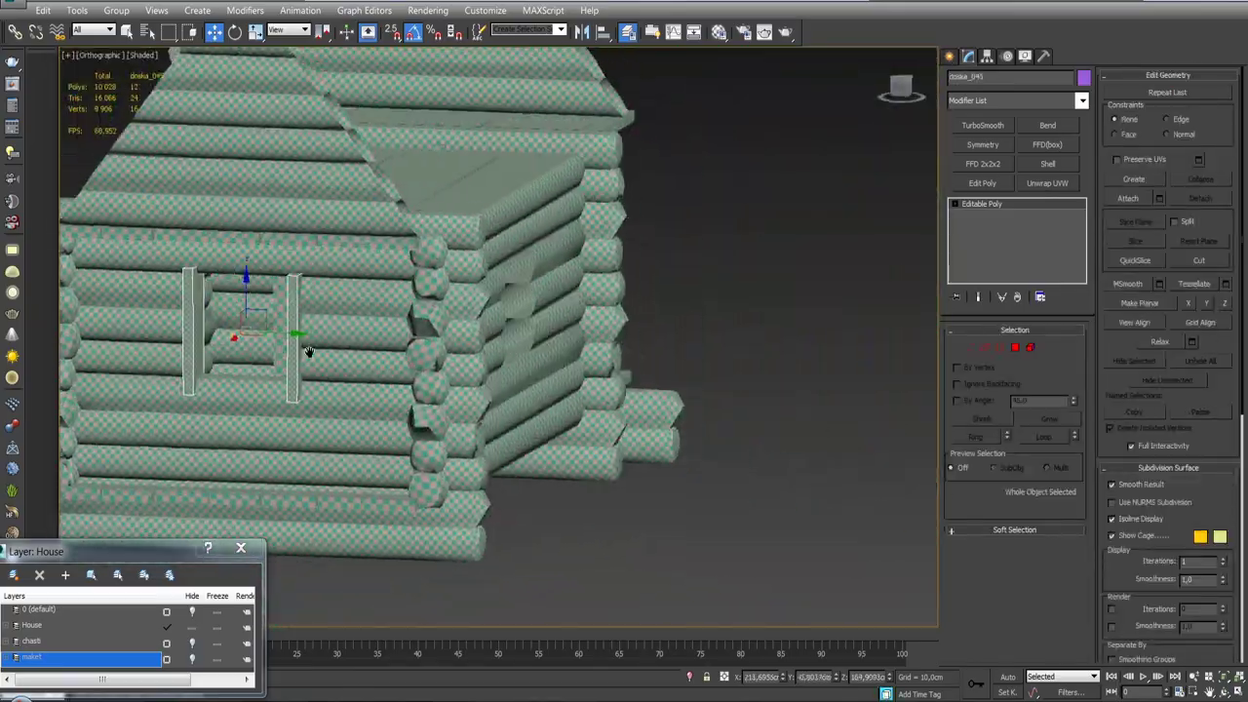
Clone the upright window board, rotate it, and place it on the opening's other side.
left_click_drag(266, 333, 585, 321, "shift")
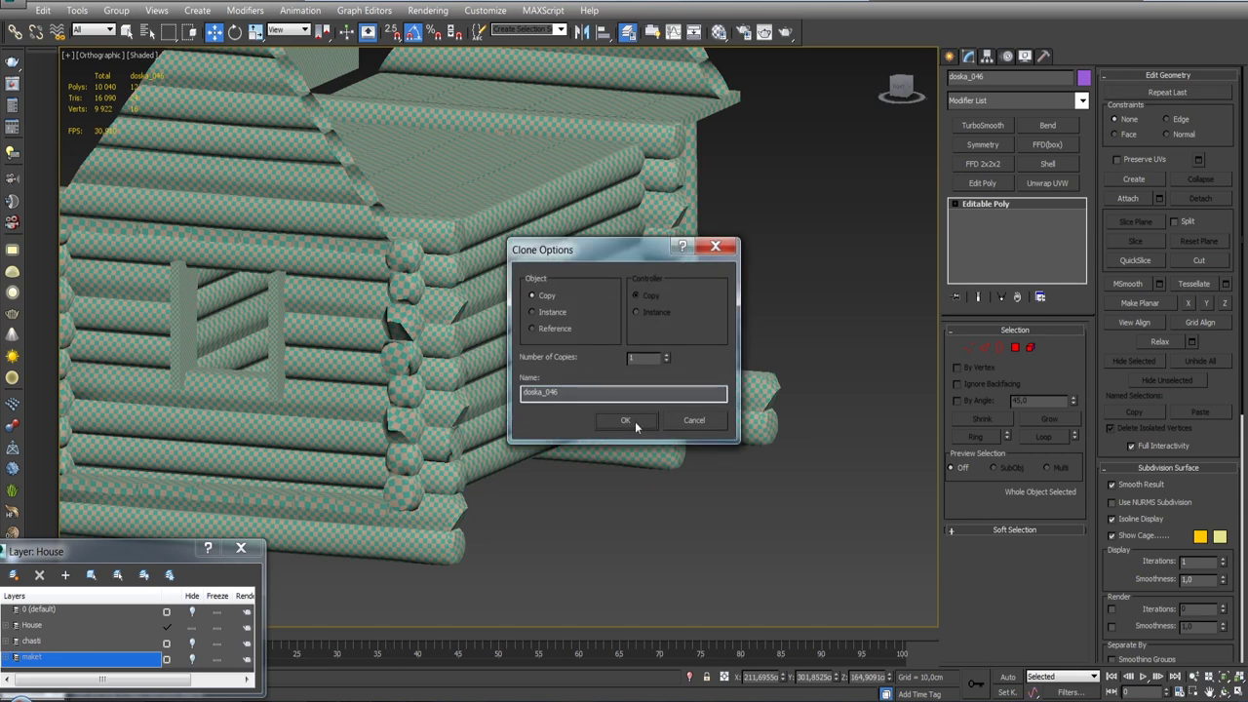
left_click(625, 420)
key("e")
left_click_drag(633, 410, 703, 359)
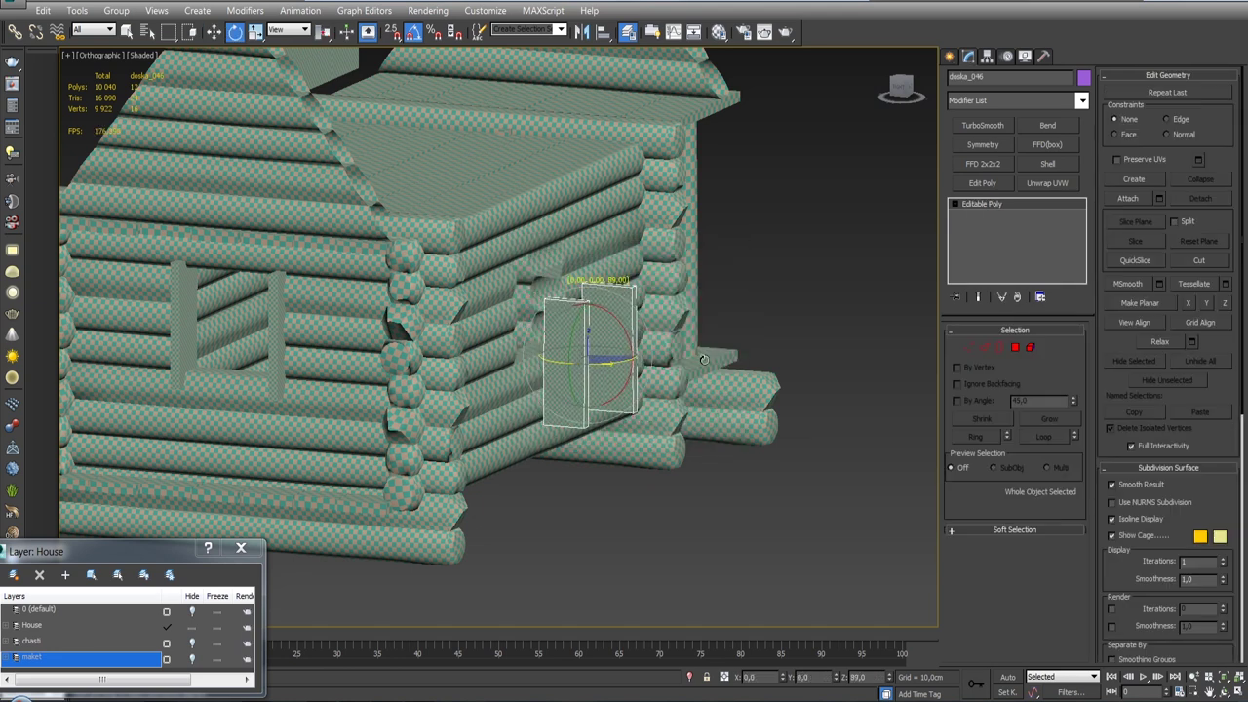
left_click_drag(618, 347, 649, 107)
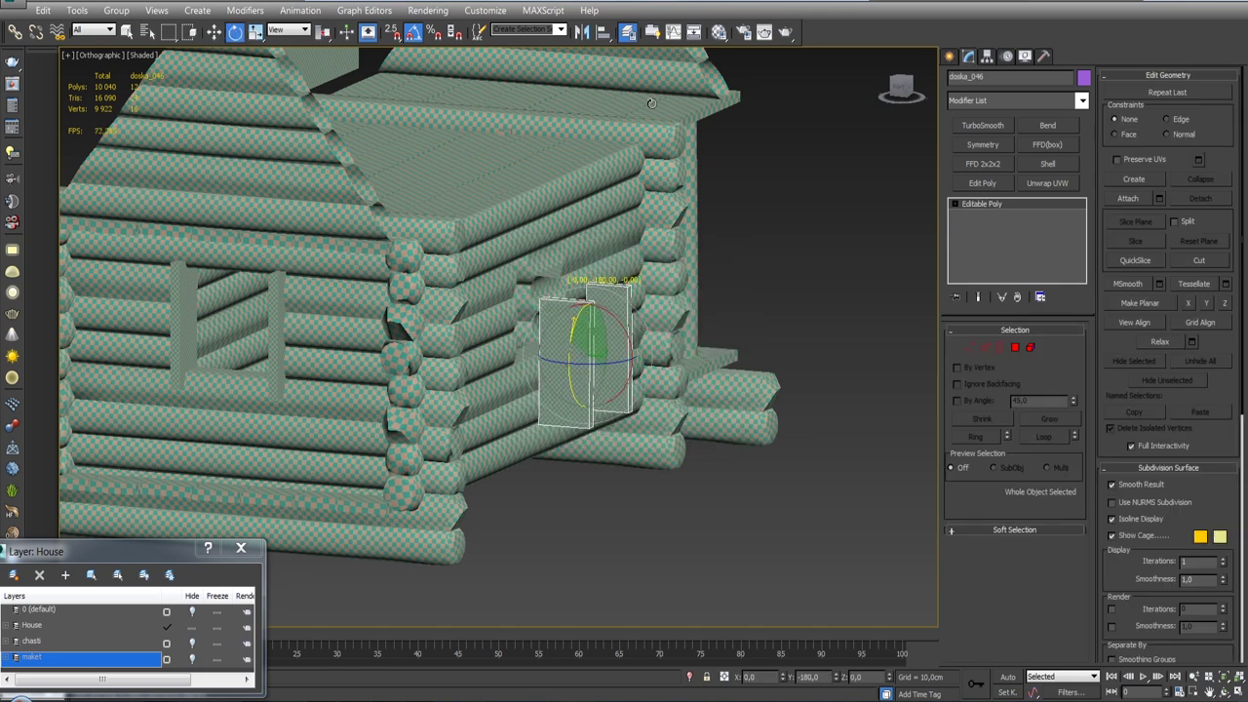
key("w")
middle_click_drag(643, 293, 545, 303, "alt")
left_click_drag(584, 322, 624, 293)
mouse_move(624, 292)
middle_mouse_down("alt")
mouse_move(759, 347)
mouse_move(645, 328)
middle_mouse_up("alt")
Remove the checker texture from the logs and switch the viewport to Edged Faces.
left_click(719, 35)
key("m")
mouse_move(675, 334)
middle_mouse_down("alt")
mouse_move(564, 282)
mouse_move(624, 331)
middle_mouse_up("alt")
key("k")
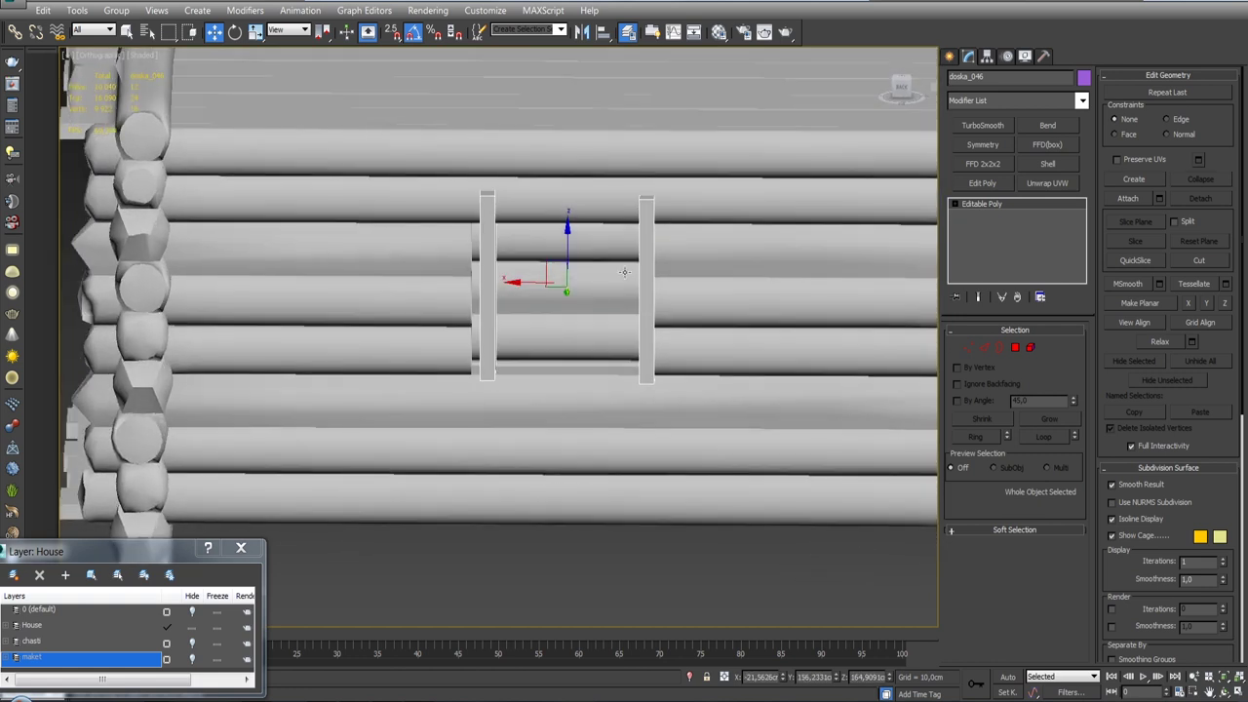
key("F3")
scroll(649, 362, "up", 5)
mouse_move(514, 314)
middle_mouse_down()
mouse_move(446, 326)
mouse_move(457, 325)
middle_mouse_up()
key("F3")
key("F4")
Move a board piece to the right so the uprights sit farther apart.
left_click(595, 302)
left_click_drag(624, 308, 687, 310)
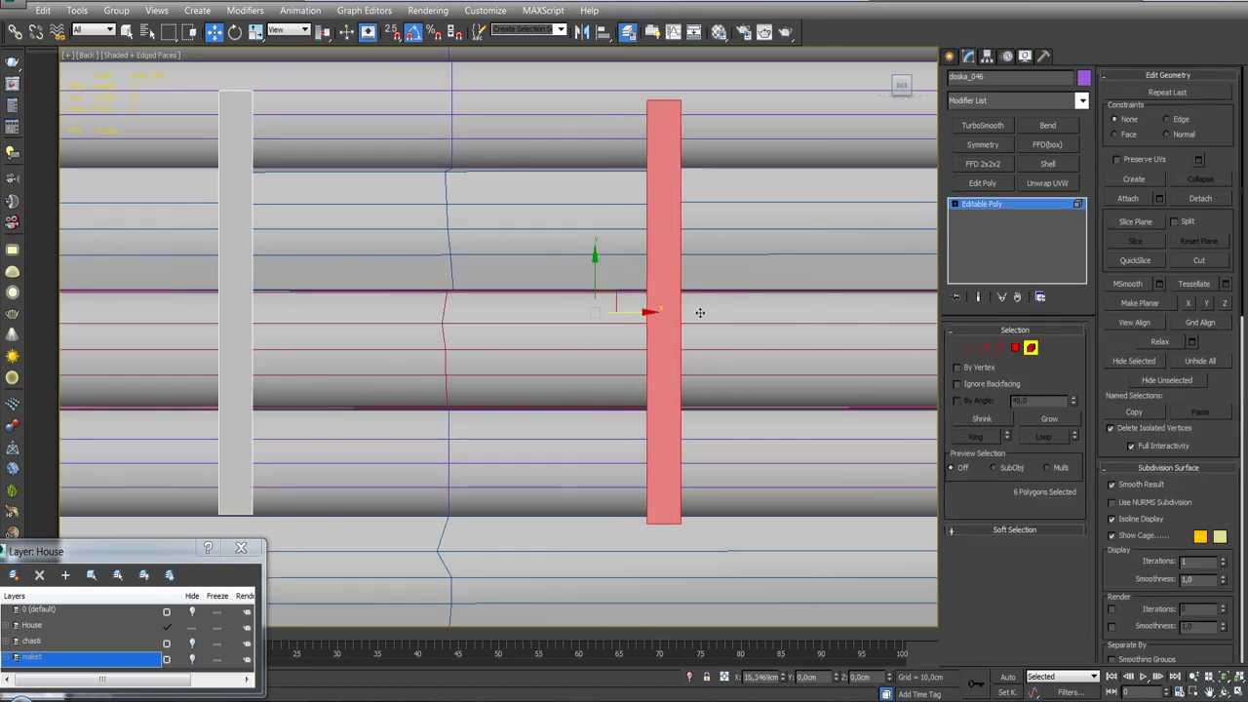
middle_click_drag(710, 310, 683, 322, "alt")
mouse_move(570, 297)
middle_mouse_down("alt")
mouse_move(583, 316)
mouse_move(604, 292)
middle_mouse_up("alt")
Detach a board element as Object010, adjust its pivot, and lay it across the window opening's bottom.
left_click(1031, 348)
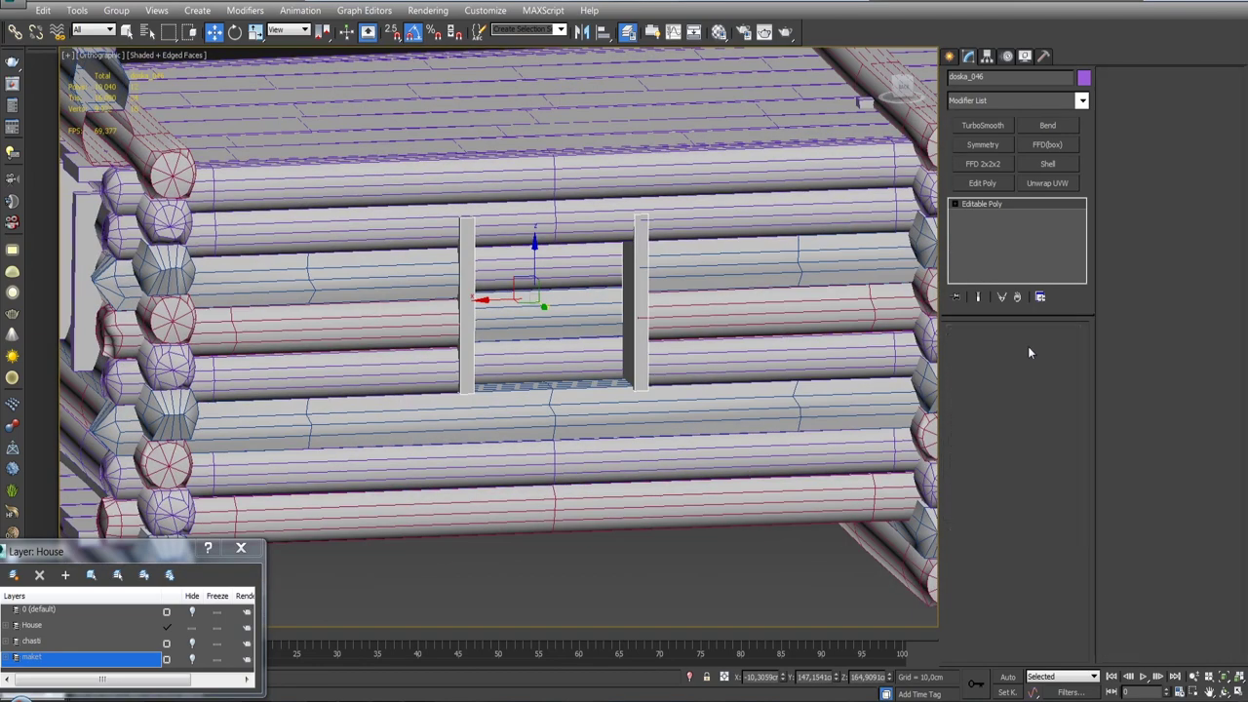
left_click(1219, 200)
left_click(677, 380)
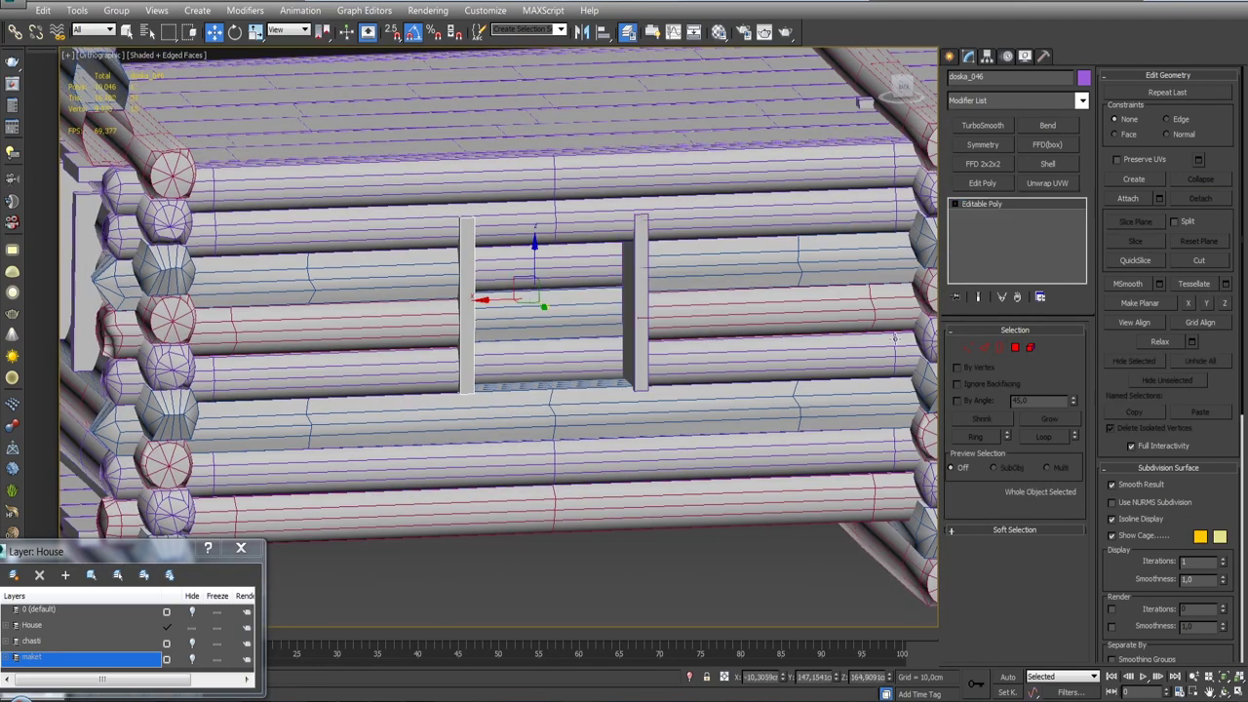
left_click(986, 56)
left_click(1004, 159)
left_click(968, 56)
key("e")
left_click_drag(638, 264, 615, 255)
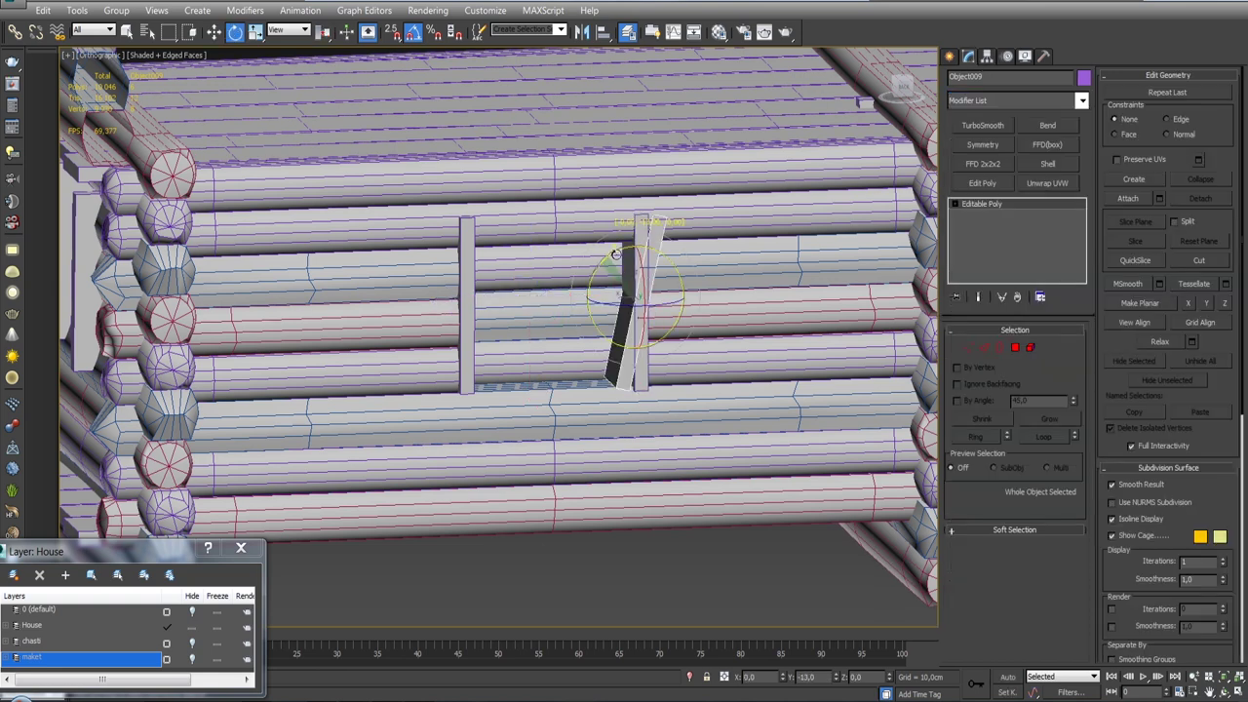
left_click_drag(634, 300, 543, 375)
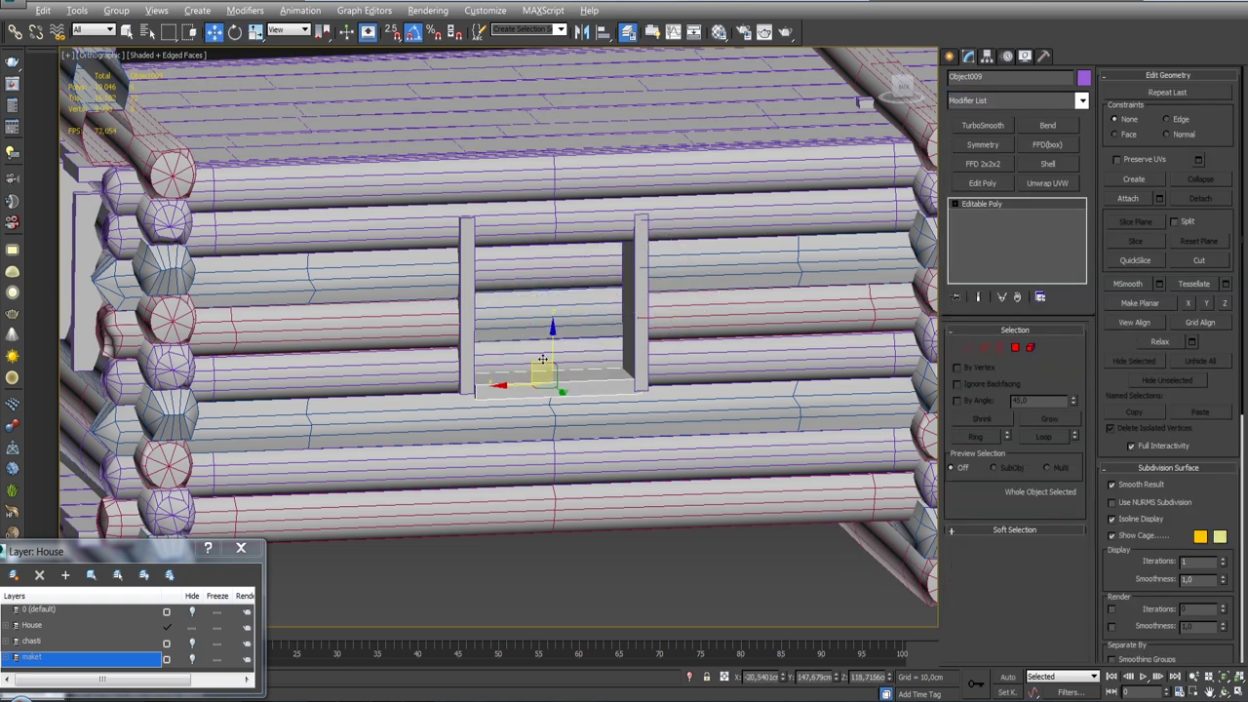
middle_click_drag(543, 376, 571, 393, "alt")
left_click_drag(570, 392, 551, 386)
mouse_move(551, 386)
middle_mouse_down("alt")
mouse_move(484, 373)
mouse_move(565, 322)
mouse_move(536, 256)
middle_mouse_up("alt")
scroll(484, 374, "down", 5)
scroll(596, 305, "up", 3)
Copy the sill board, turn it about 66 degrees and settle it onto the window sill.
left_click(595, 305)
key("Return")
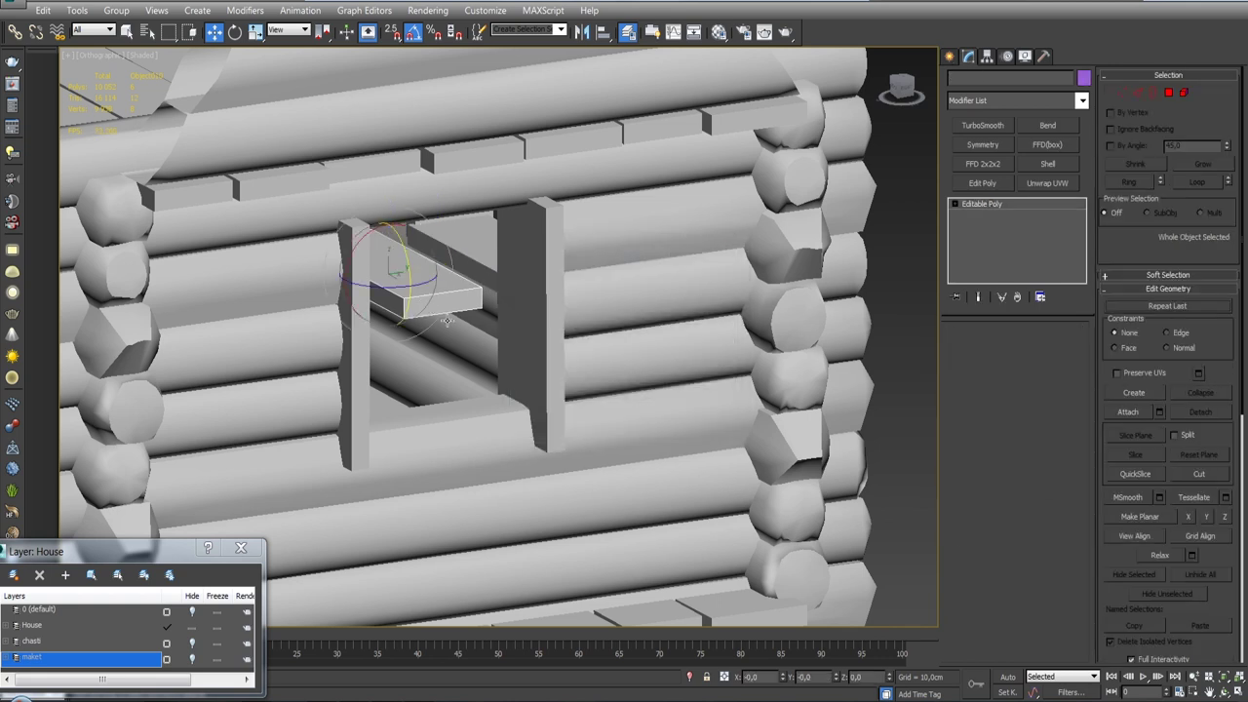
key("e")
left_click_drag(429, 283, 292, 285)
key("w")
left_click_drag(429, 268, 546, 439)
middle_click_drag(478, 439, 489, 437, "alt")
left_click_drag(487, 439, 492, 453)
mouse_move(492, 454)
middle_mouse_down("alt")
mouse_move(445, 425)
mouse_move(580, 458)
mouse_move(447, 373)
mouse_move(543, 351)
middle_mouse_up("alt")
key("ctrl+d")
scroll(446, 425, "down", 5)
left_click(580, 458)
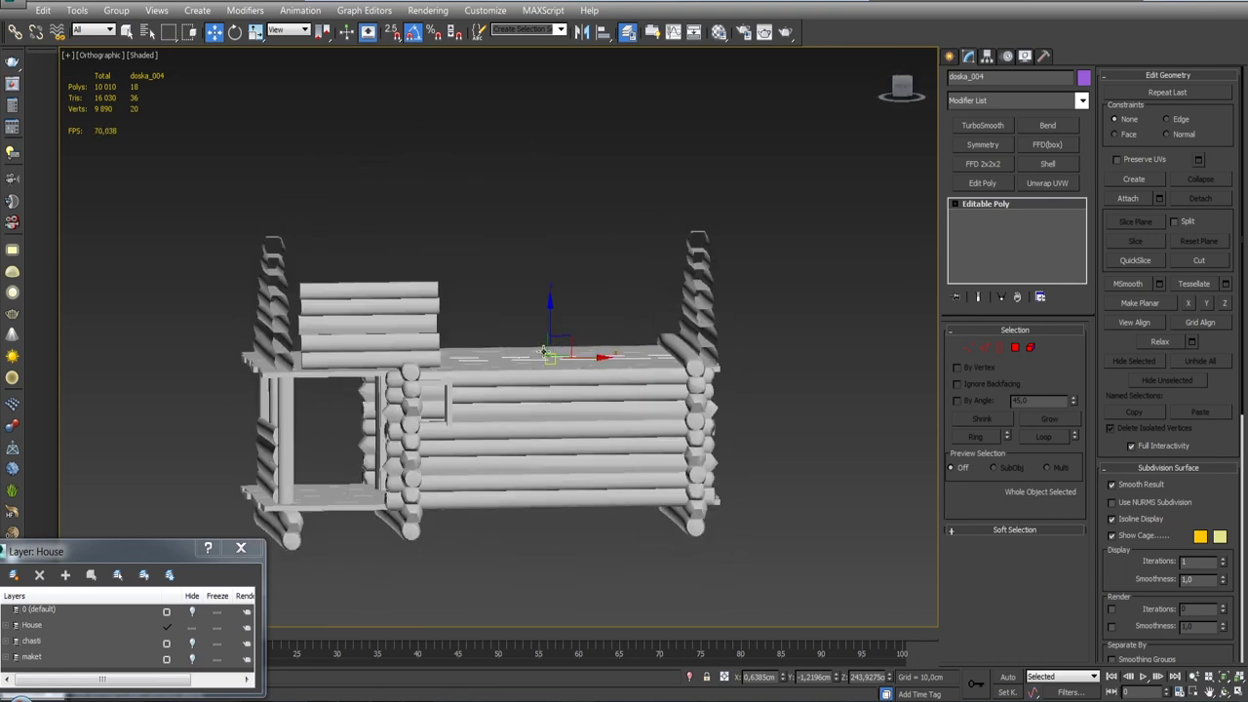
From inside the house, select neighbouring ceiling boards one after another.
scroll(529, 338, "up", 10)
key("p")
mouse_move(565, 338)
middle_mouse_down()
mouse_move(506, 333)
mouse_move(586, 368)
middle_mouse_up()
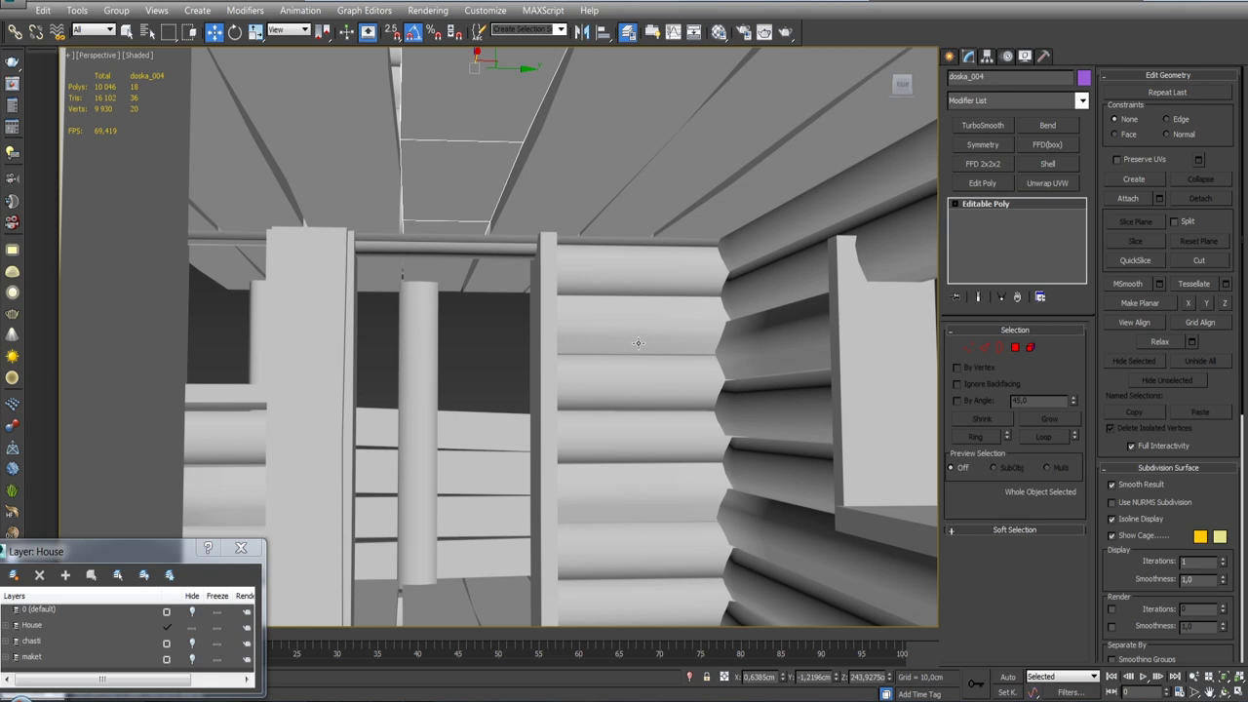
middle_click_drag(630, 316, 627, 315, "alt")
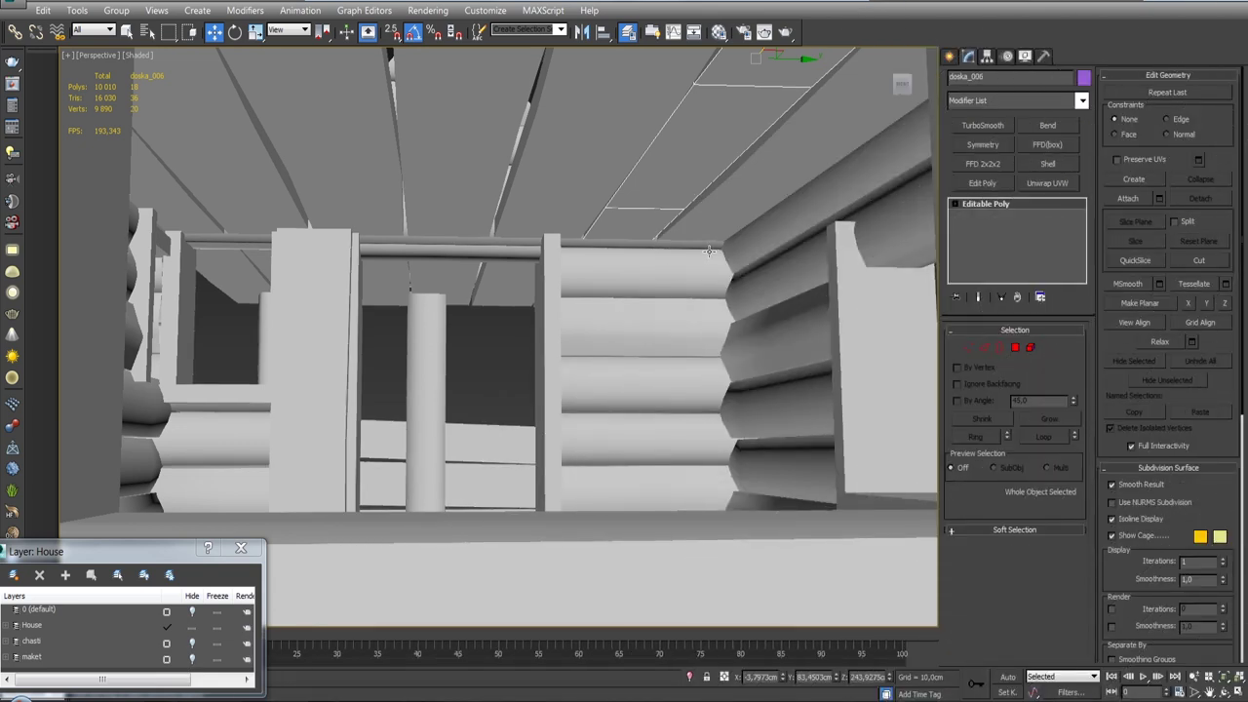
left_click(581, 195, "ctrl")
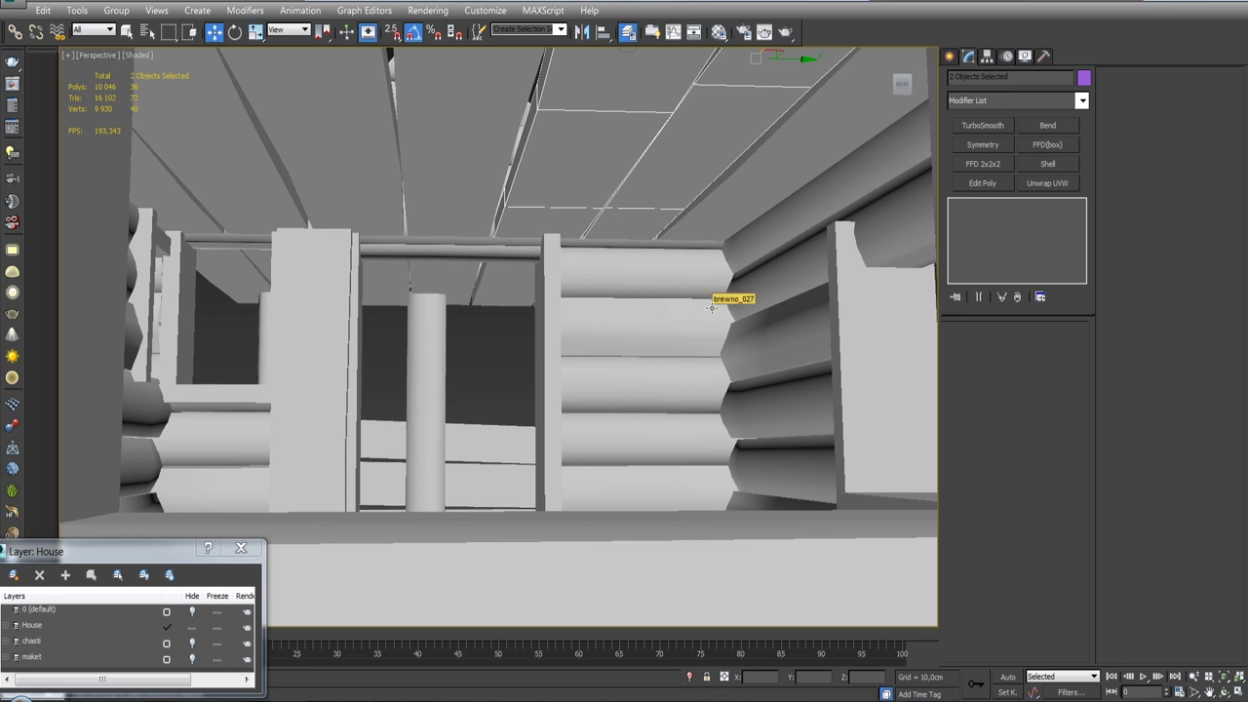
mouse_move(708, 302)
middle_mouse_down()
mouse_move(718, 269)
mouse_move(708, 248)
mouse_move(661, 404)
middle_mouse_up()
key("q")
left_click(855, 312)
left_click(650, 252)
left_click(556, 203)
left_click(541, 148)
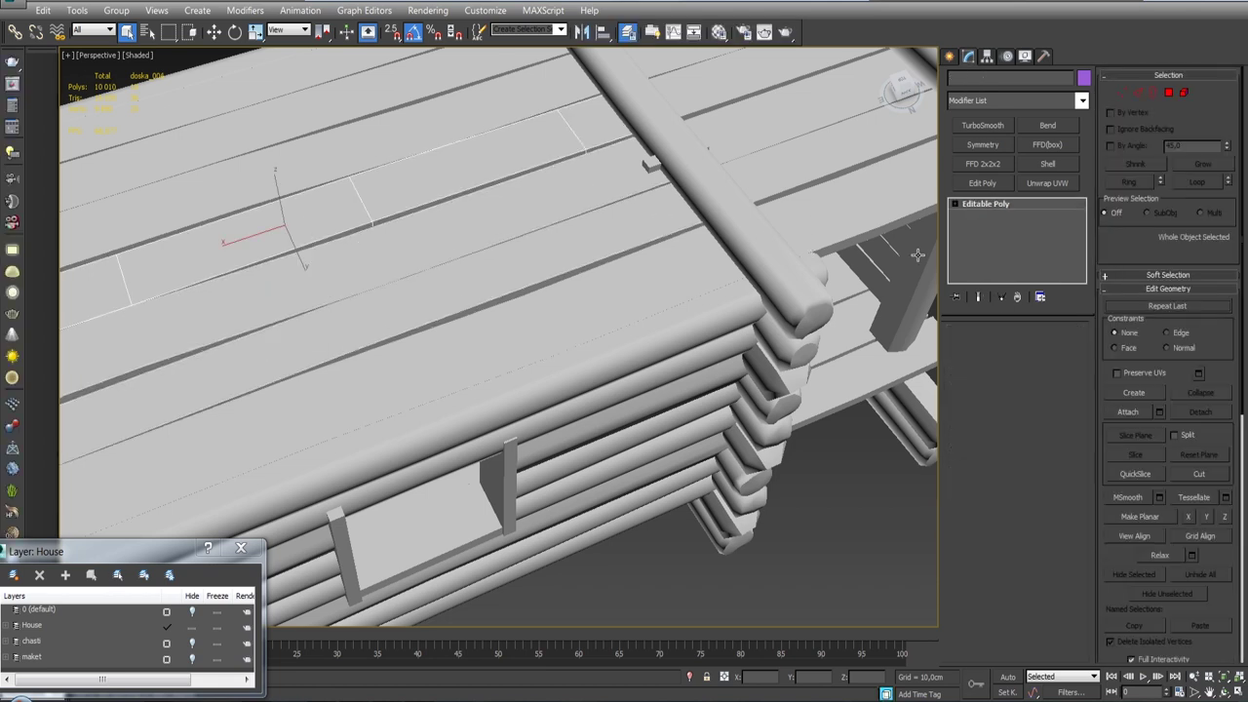
left_click(584, 191)
left_click(508, 148)
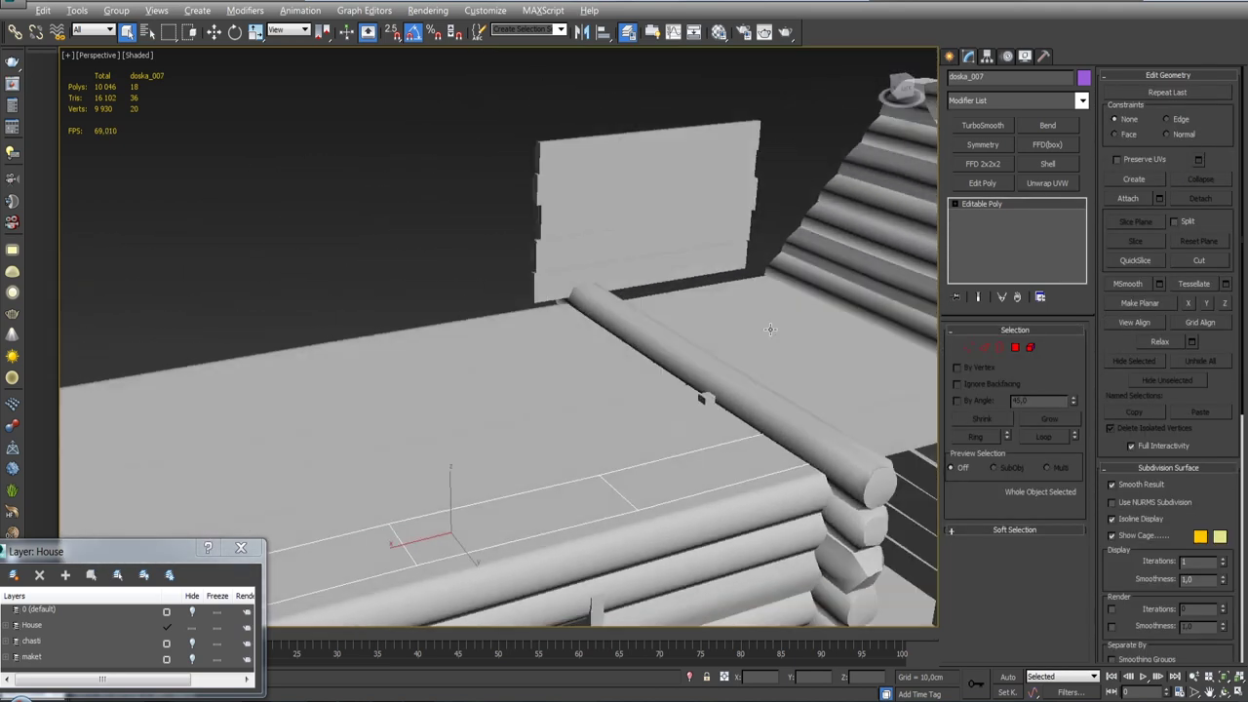
Add one more ceiling board to the selection, then zoom out to view the whole house.
mouse_move(769, 330)
middle_mouse_down("alt")
mouse_move(816, 362)
mouse_move(808, 387)
mouse_move(798, 341)
middle_mouse_up("alt")
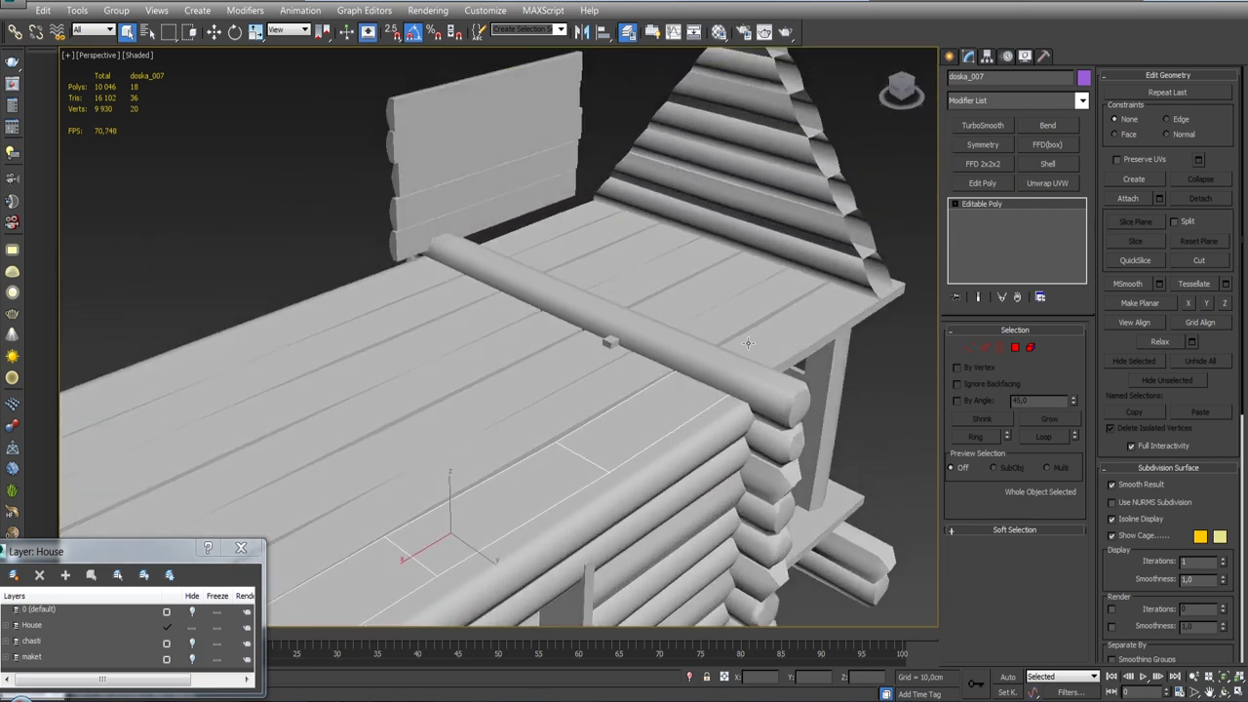
middle_click_drag(627, 368, 585, 342, "alt")
scroll(732, 178, "up", 4)
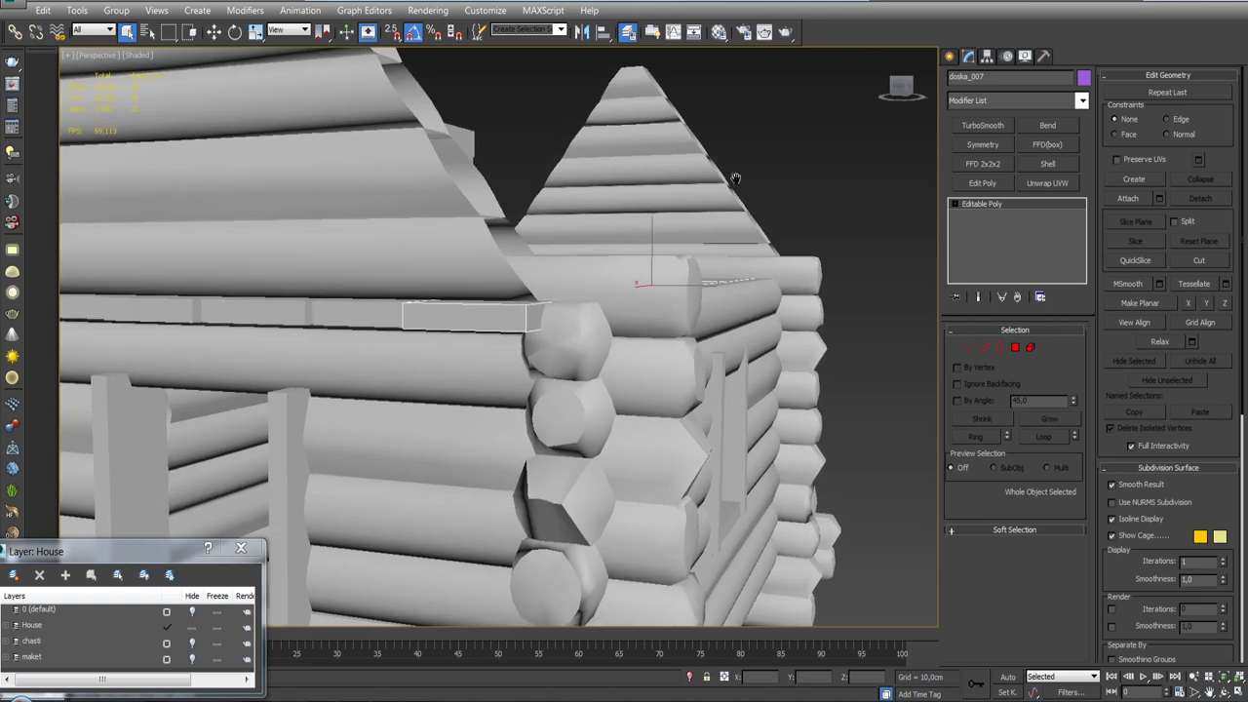
scroll(575, 412, "up", 3)
scroll(658, 202, "up", 3)
mouse_move(658, 203)
middle_mouse_down()
mouse_move(682, 201)
mouse_move(665, 241)
middle_mouse_up()
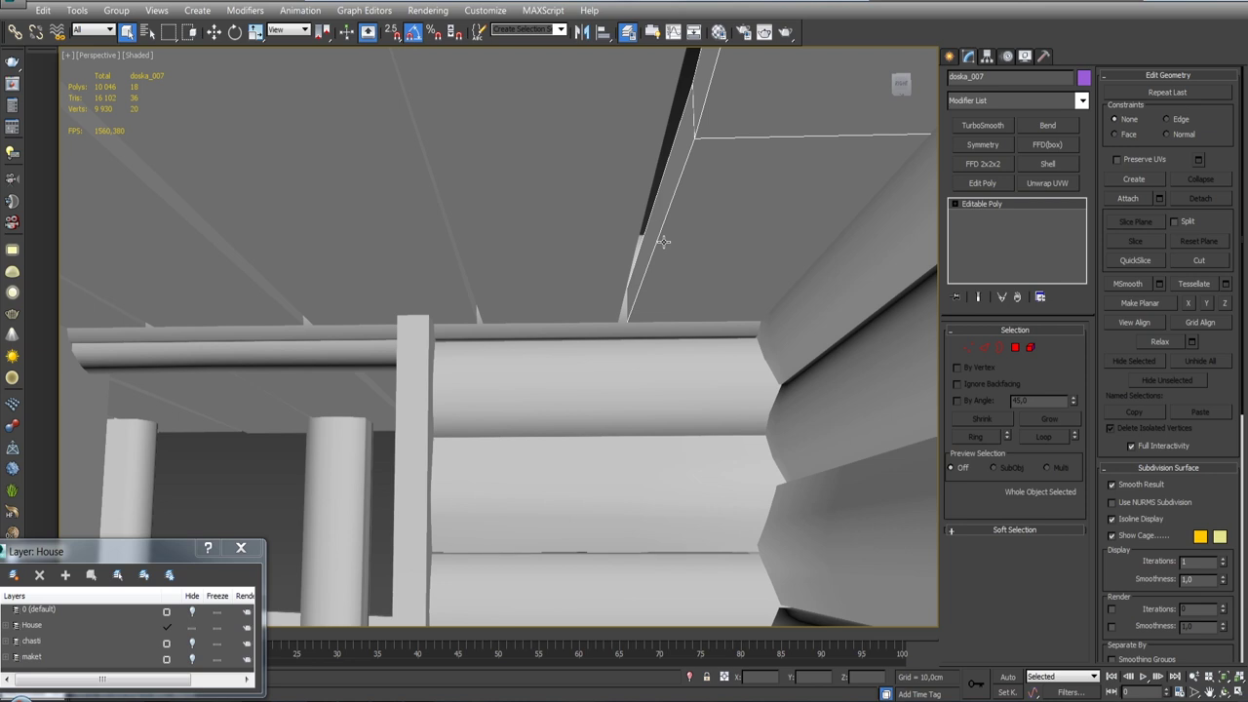
middle_click_drag(707, 223, 697, 297, "alt")
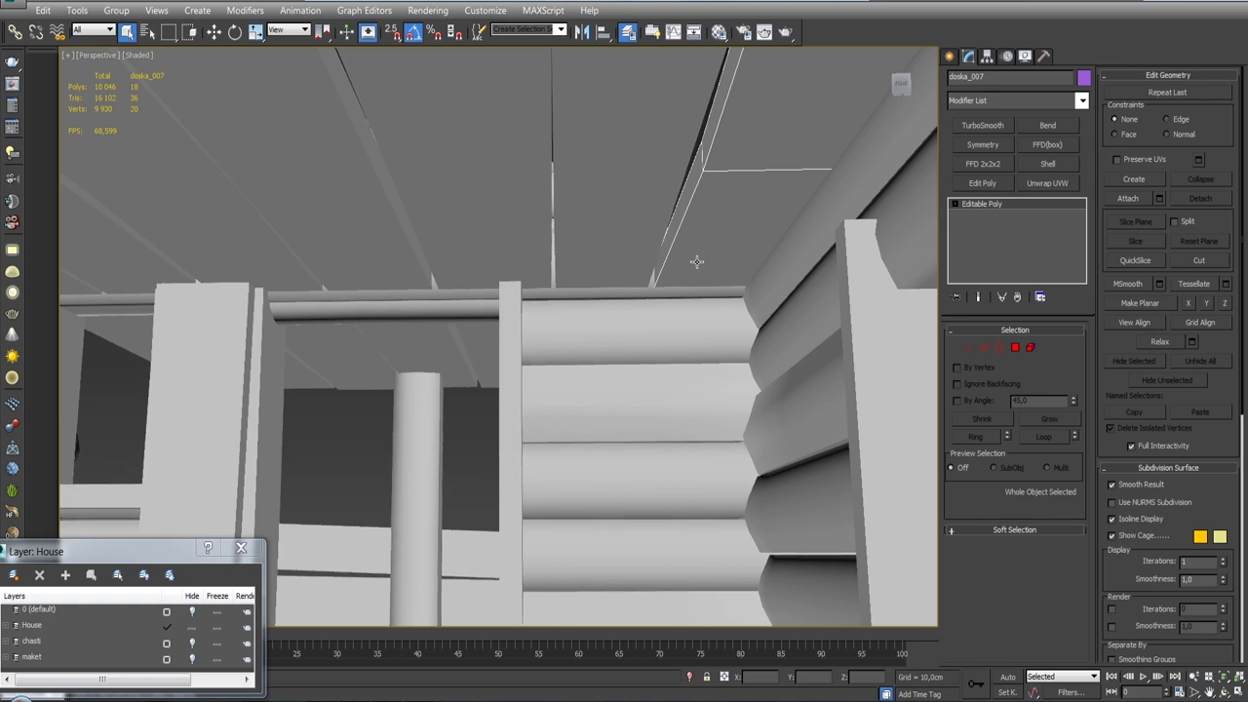
left_click(668, 232, "ctrl")
scroll(641, 178, "down", 5)
scroll(585, 244, "down", 5)
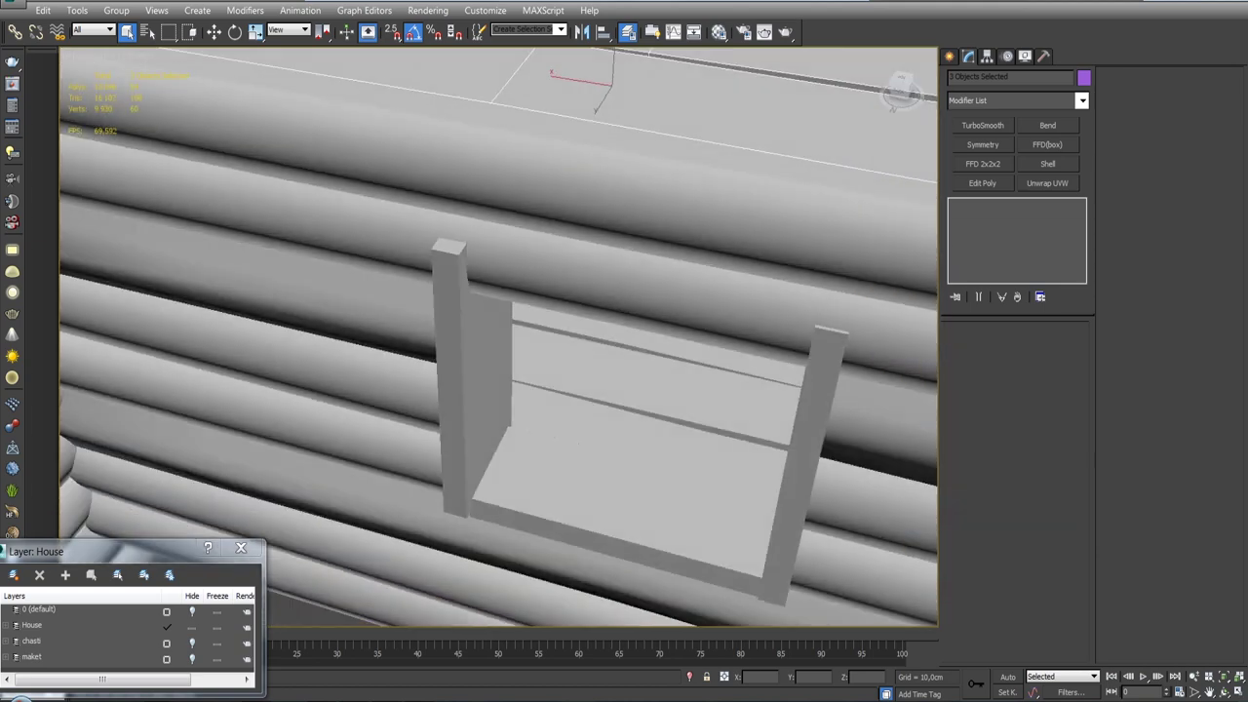
scroll(536, 321, "down", 3)
middle_click_drag(507, 371, 480, 417)
scroll(481, 417, "down", 3)
scroll(507, 370, "down", 3)
mouse_move(536, 322)
middle_mouse_down("alt")
mouse_move(581, 254)
mouse_move(551, 222)
middle_mouse_up("alt")
scroll(581, 242, "down", 3)
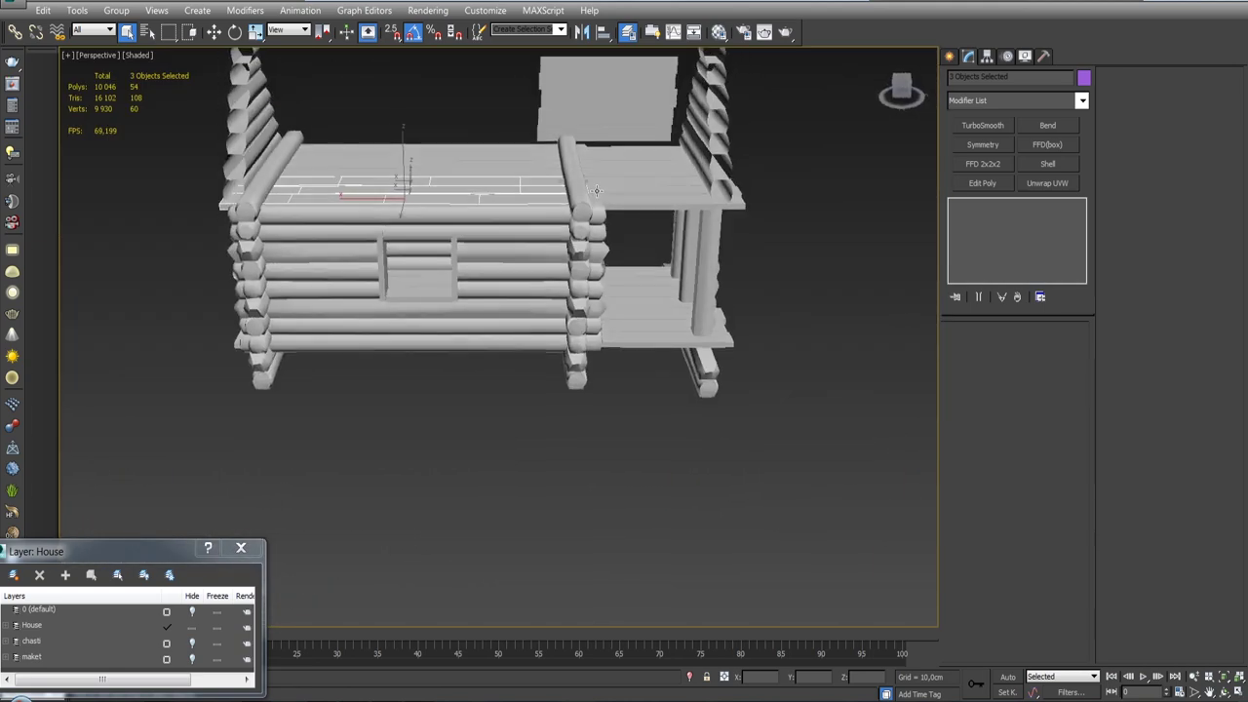
In Top view, group the three selected ceiling boards as Group008.
scroll(552, 222, "up", 2)
scroll(517, 184, "up", 2)
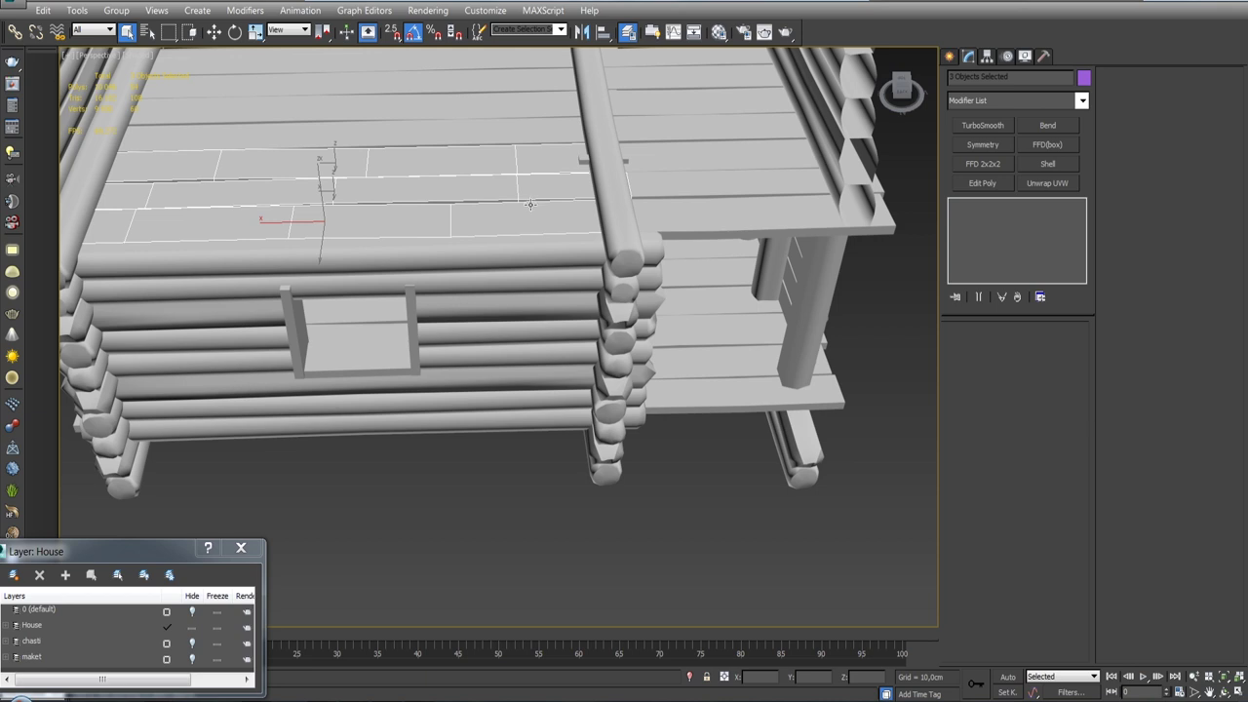
key("t")
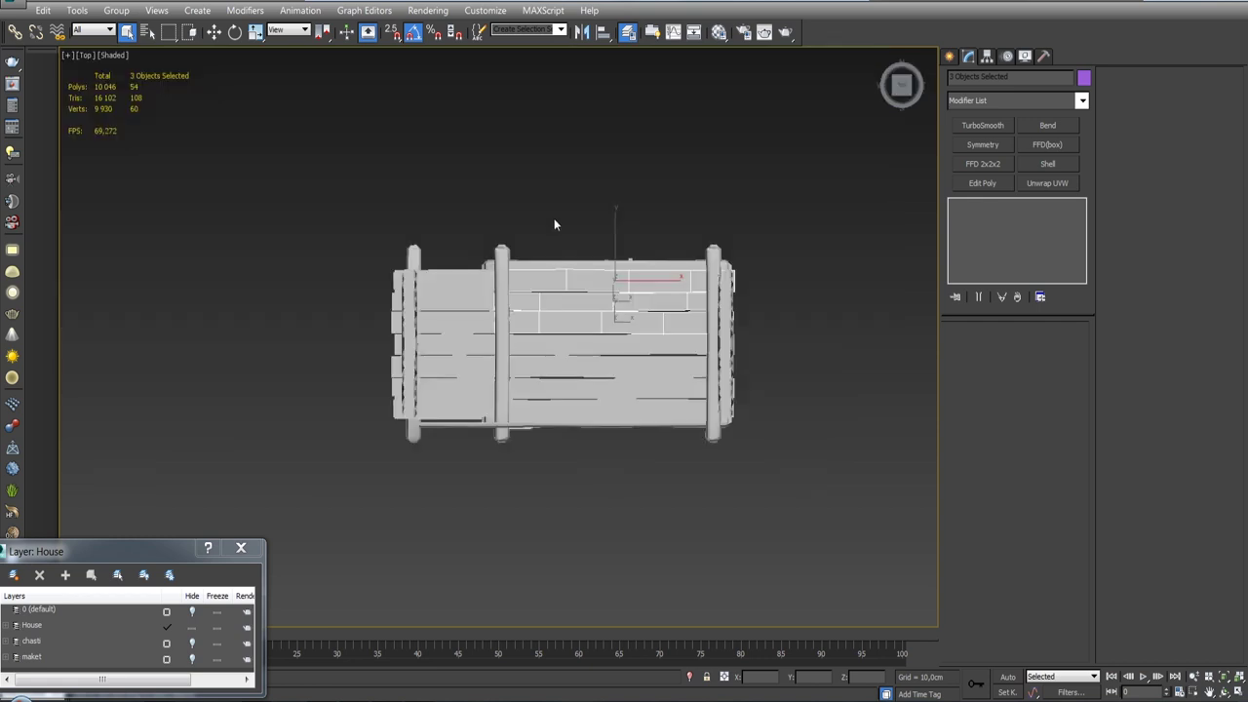
scroll(531, 300, "up", 5)
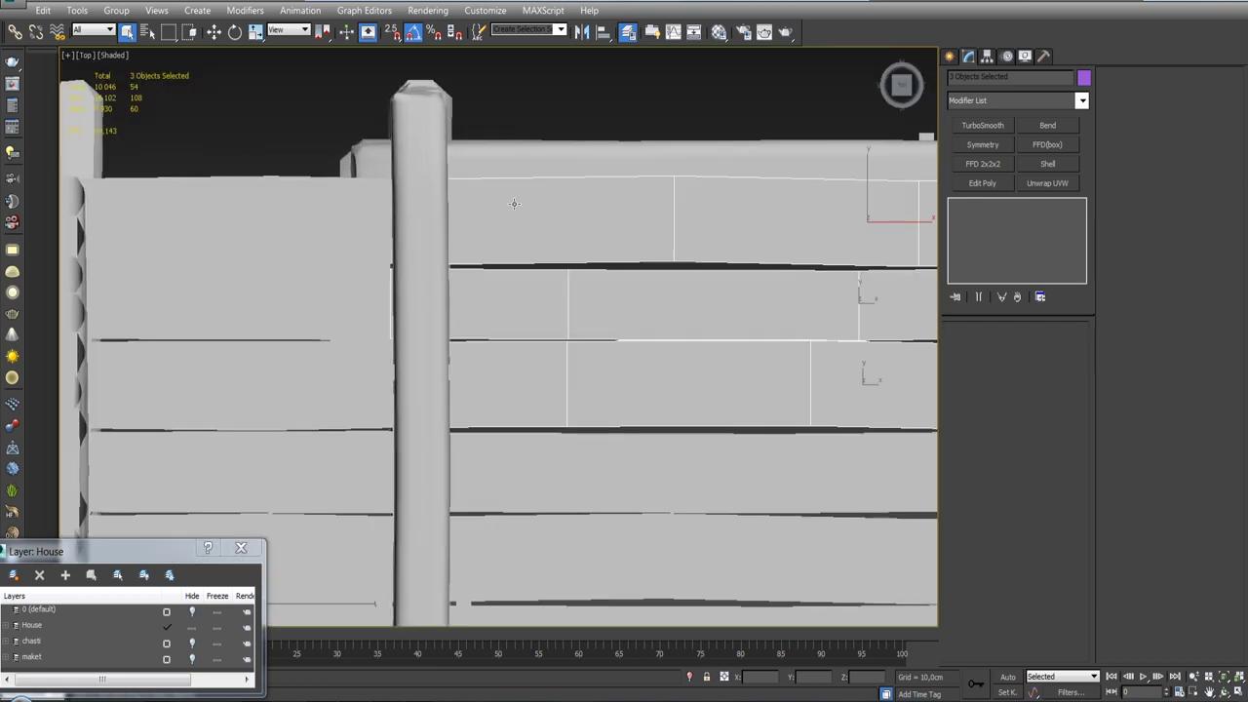
middle_click_drag(514, 203, 509, 254)
left_click(116, 9)
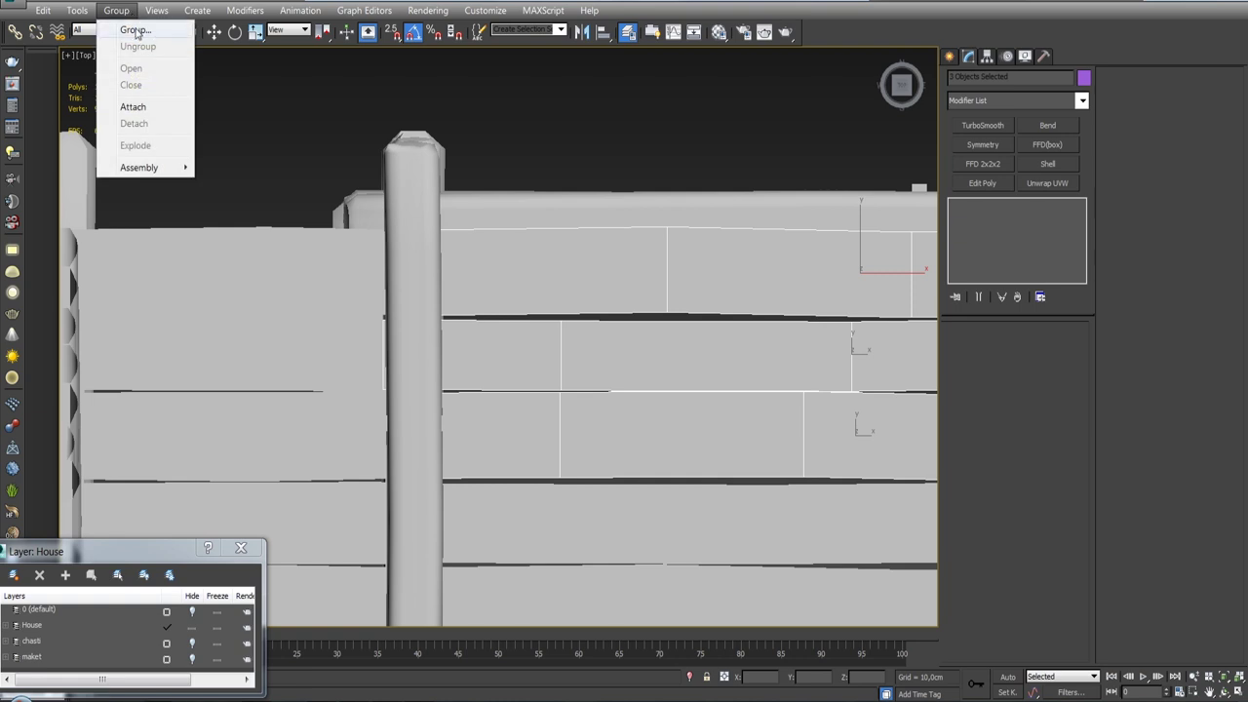
left_click(132, 28)
left_click(636, 378)
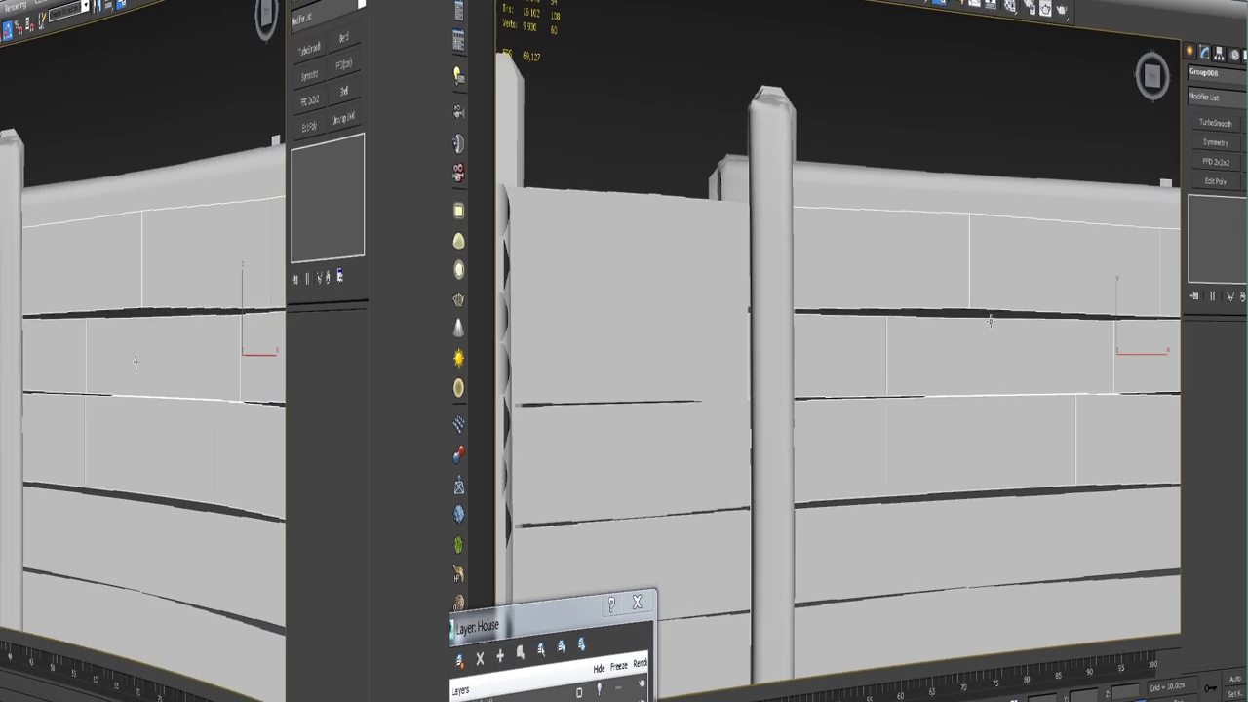
left_click(1082, 100)
scroll(1004, 390, "down", 10)
Add a Slice to Group008, move its plane left across the boards, and set Remove Top.
left_click(1002, 513)
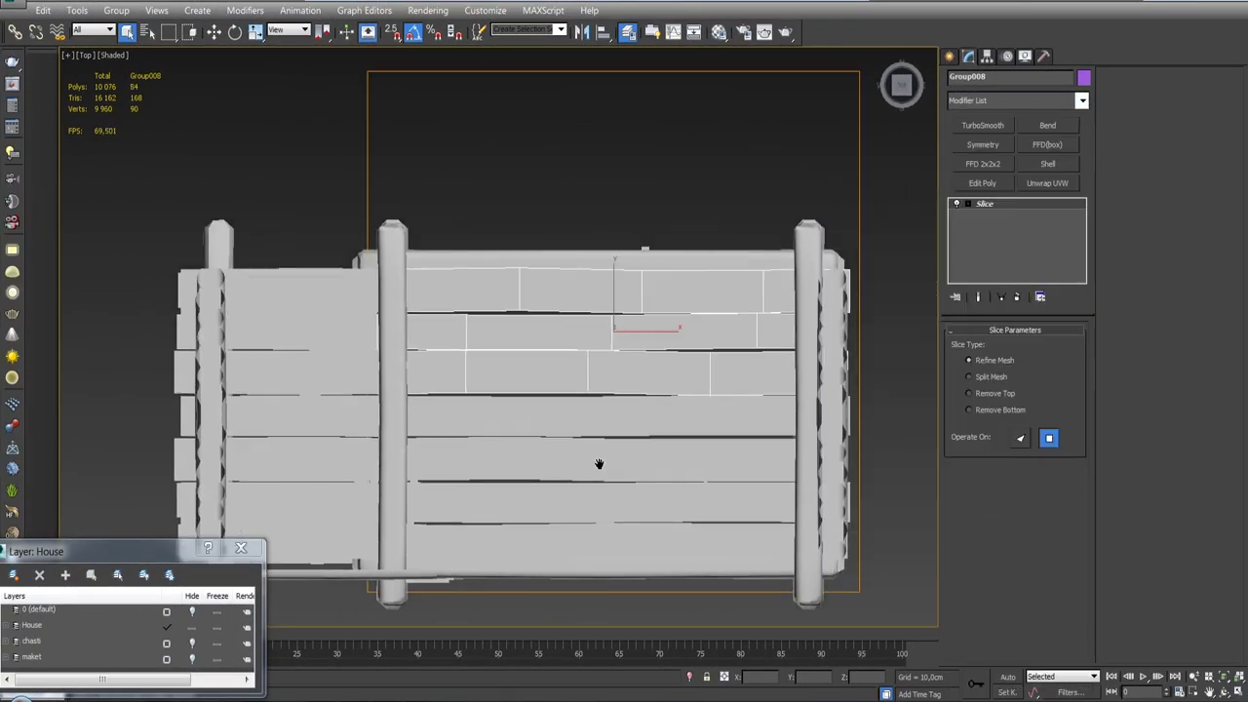
key("e")
key("w")
mouse_move(619, 326)
left_mouse_down()
mouse_move(477, 332)
mouse_move(492, 336)
left_mouse_up()
key("g")
scroll(468, 246, "up", 5)
left_click_drag(540, 455, 552, 455)
scroll(548, 455, "down", 5)
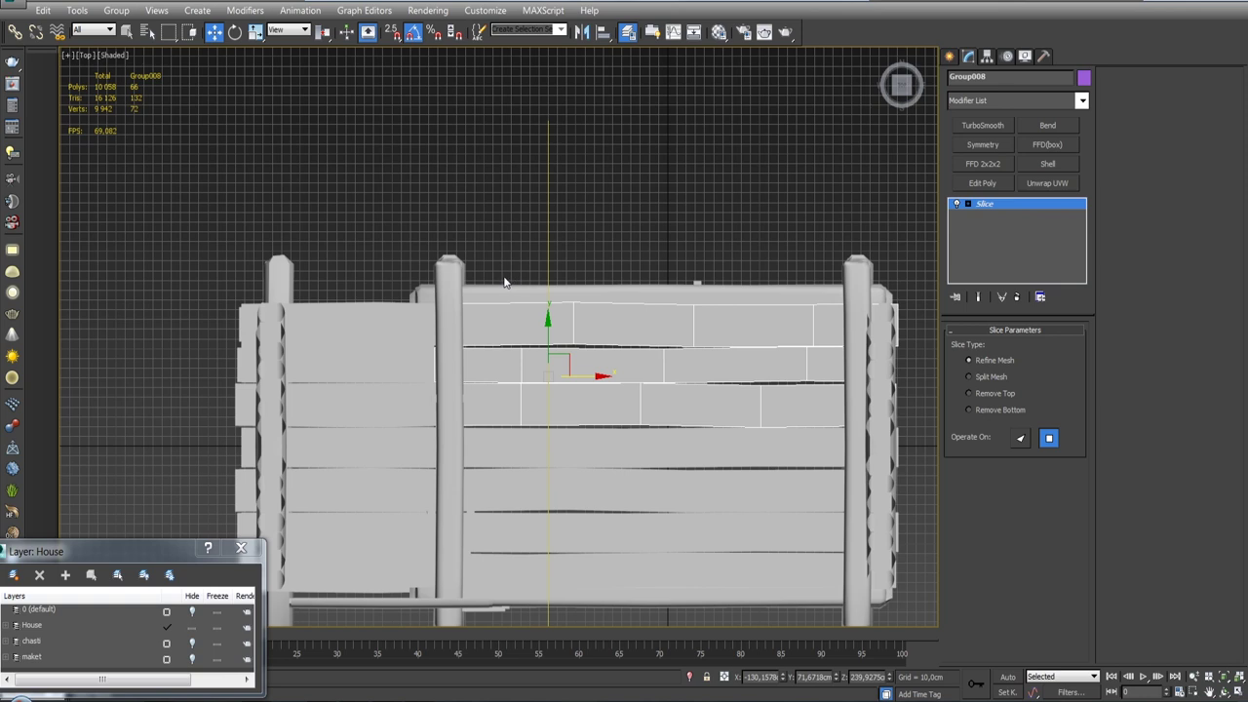
scroll(547, 270, "up", 4)
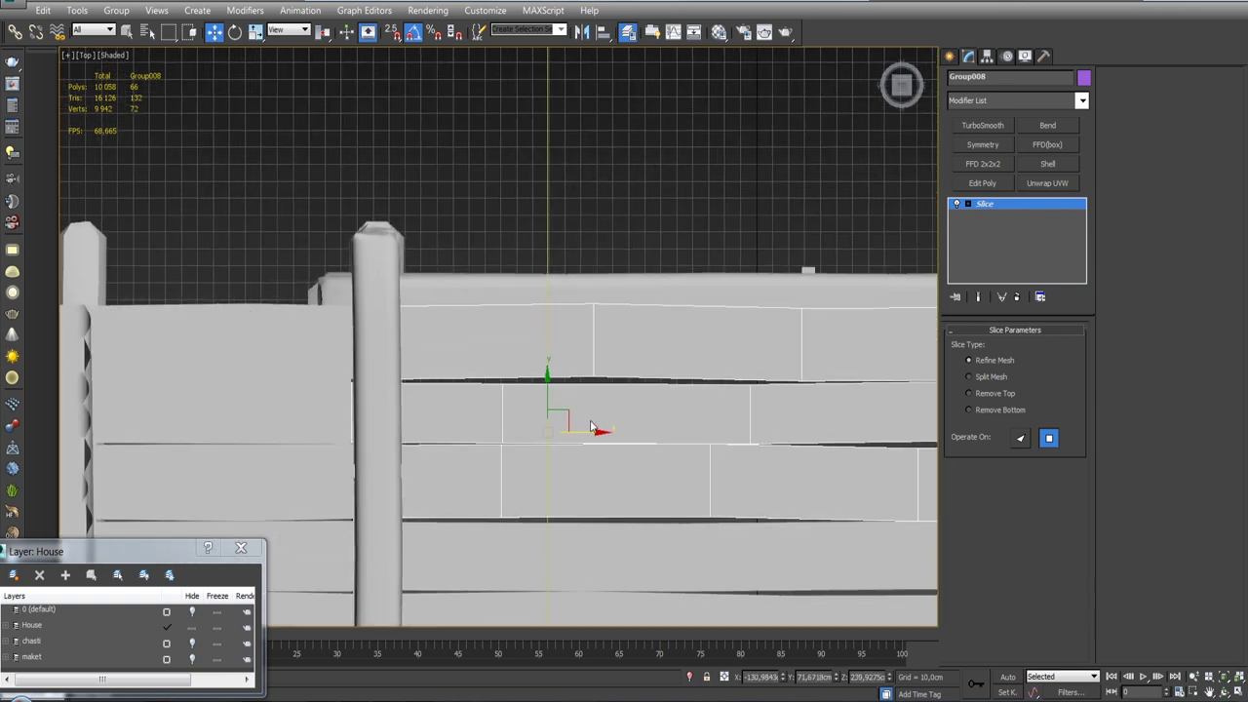
middle_click_drag(593, 430, 585, 299)
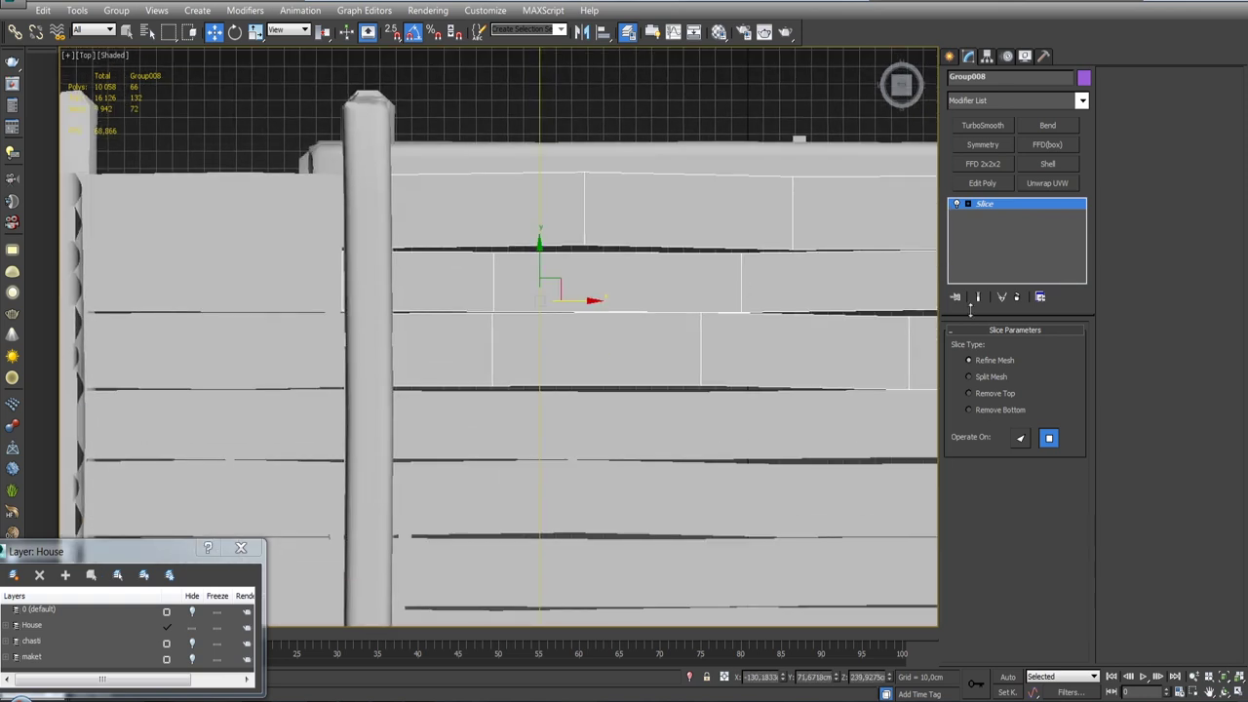
left_click(977, 394)
Check the result in Perspective view and delete the trial Slice modifier.
key("p")
mouse_move(707, 233)
middle_mouse_down("alt")
mouse_move(732, 226)
mouse_move(722, 277)
mouse_move(621, 154)
mouse_move(546, 105)
middle_mouse_up("alt")
key("z")
scroll(613, 233, "up", 5)
scroll(613, 233, "up", 5)
scroll(572, 476, "up", 5)
scroll(571, 475, "up", 5)
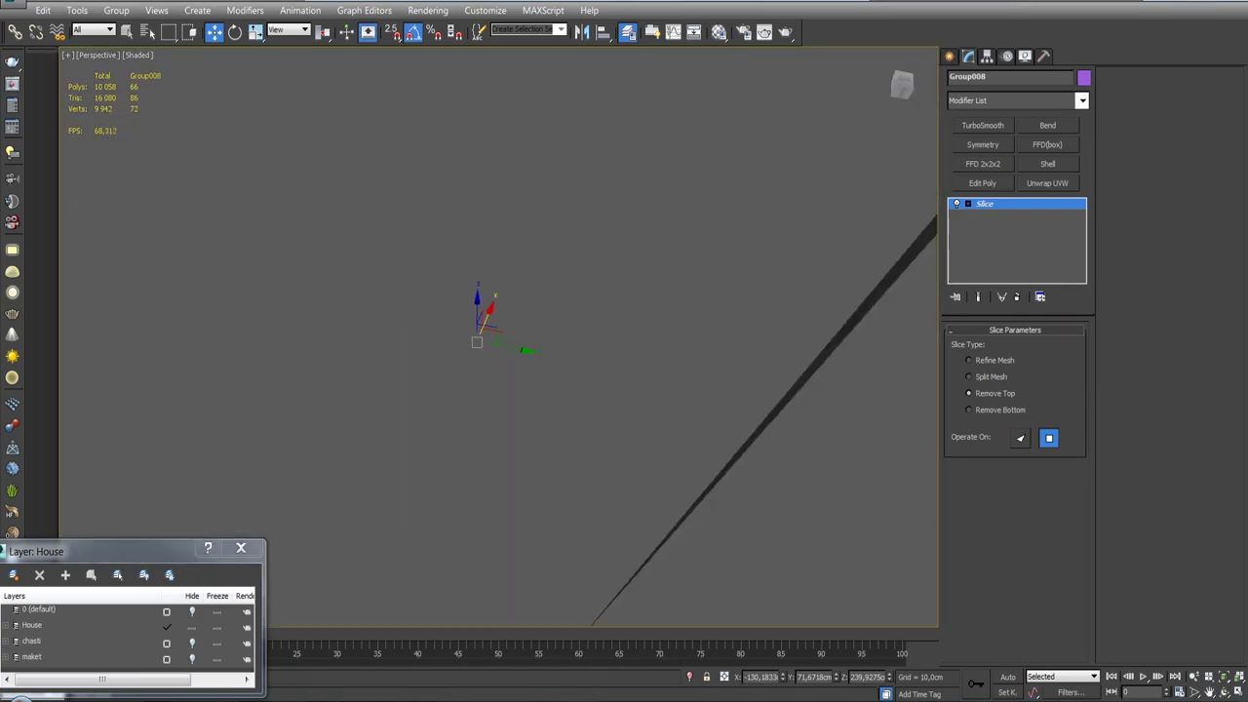
scroll(580, 385, "down", 3)
scroll(571, 398, "down", 2)
right_click(987, 204)
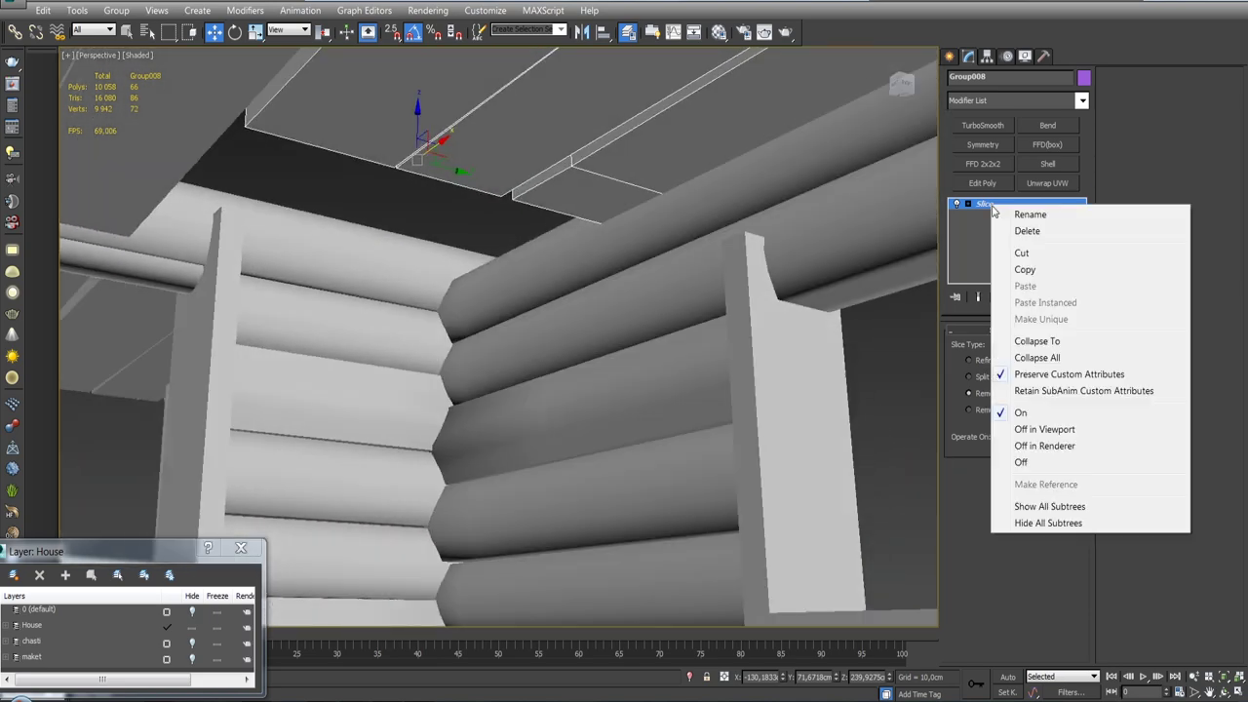
left_click(1019, 228)
Add a fresh Slice modifier to Group008 with Alt+S.
scroll(476, 290, "down", 2)
scroll(476, 290, "up", 5)
scroll(465, 398, "down", 4)
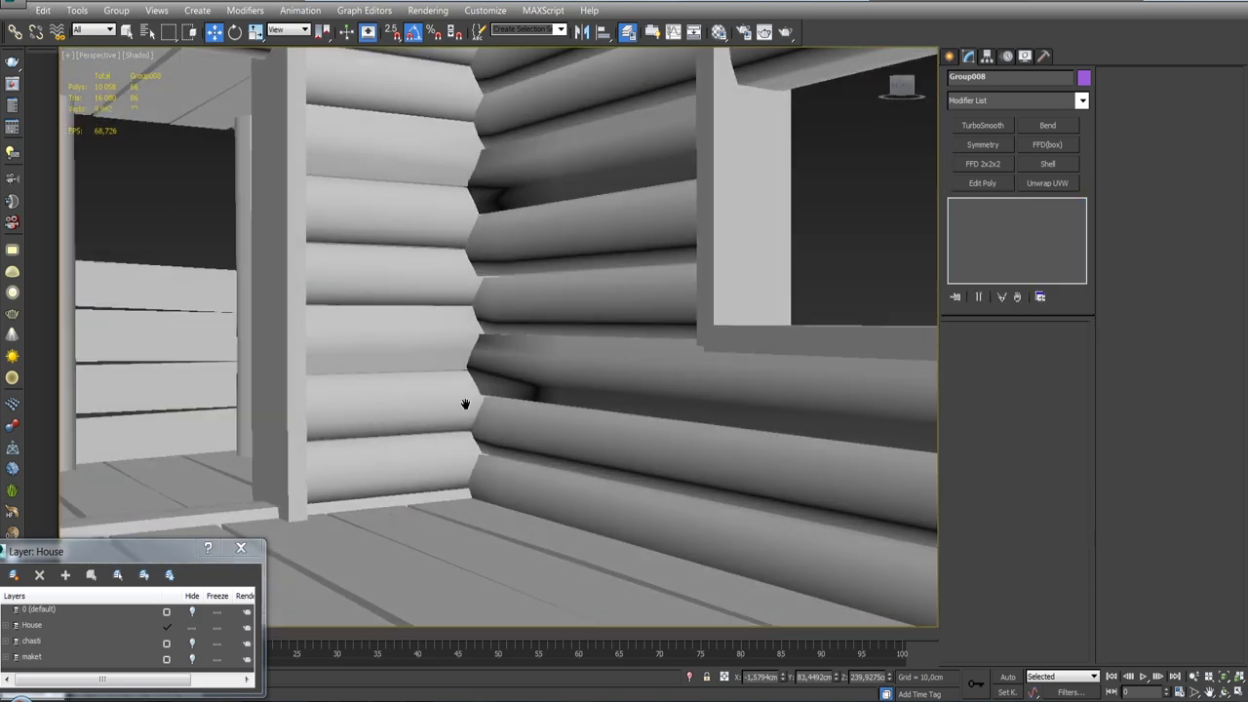
scroll(501, 338, "up", 2)
middle_click_drag(501, 338, 517, 318, "alt")
middle_click_drag(498, 222, 485, 282, "alt")
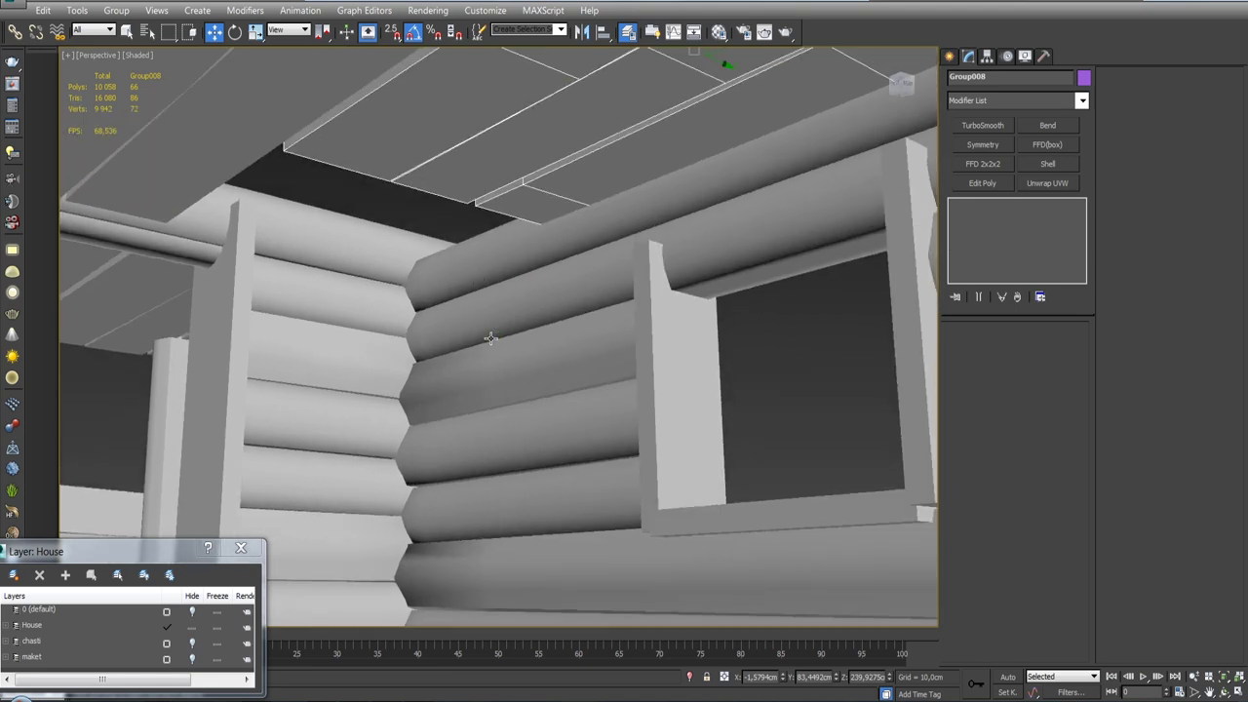
key("alt+s")
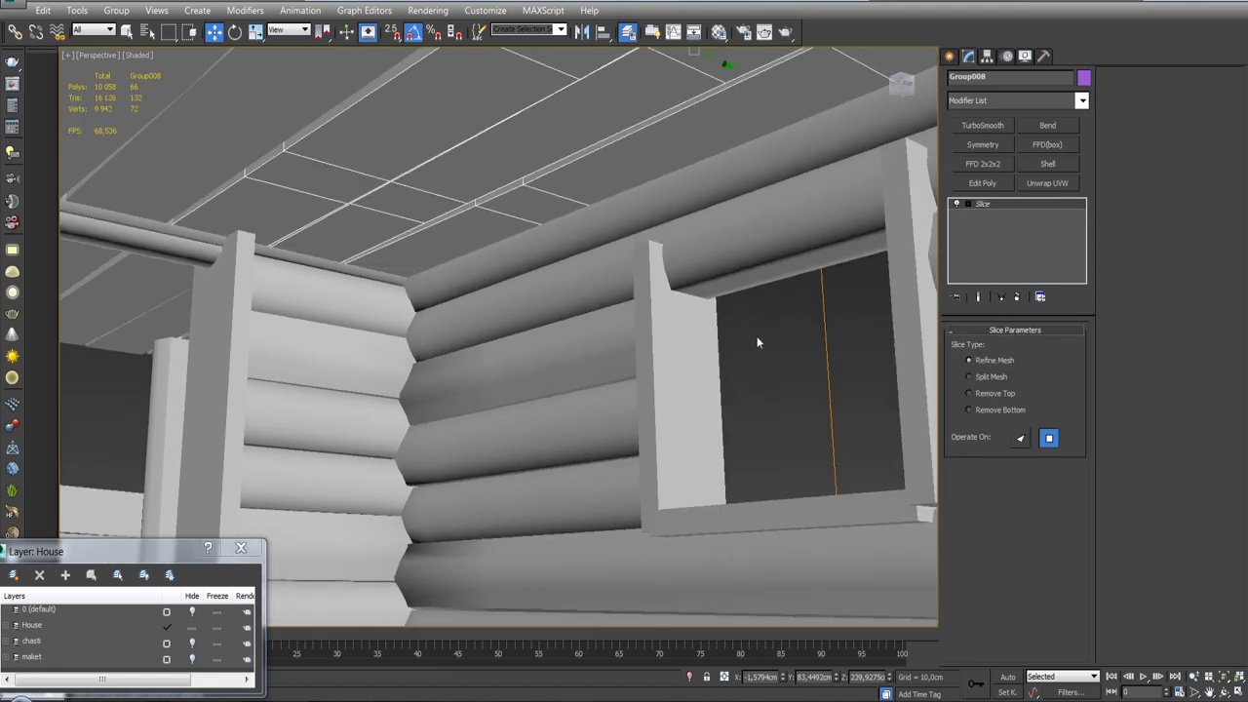
Collapse the Slice, ungroup the boards, and attach the neighbouring boards to doska_007.
right_click(995, 204)
left_click(1050, 332)
left_click(116, 10)
left_click(146, 43)
left_click(495, 226)
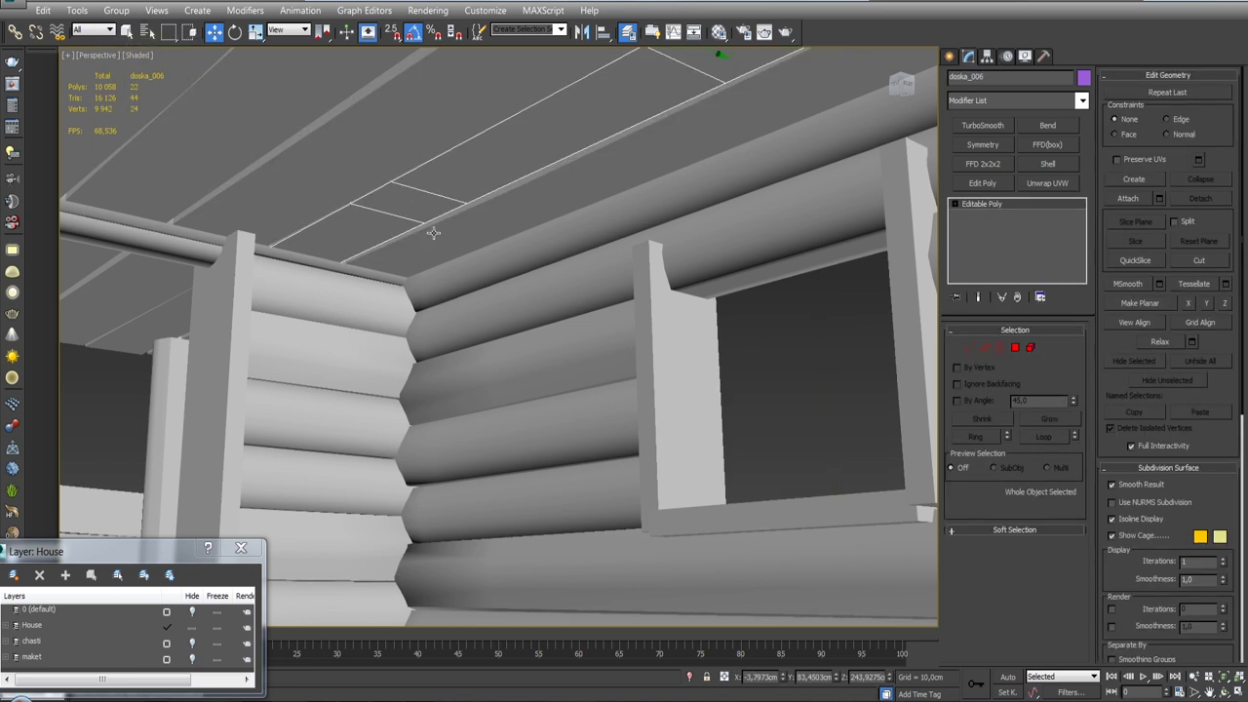
left_click(1128, 197)
left_click(423, 121)
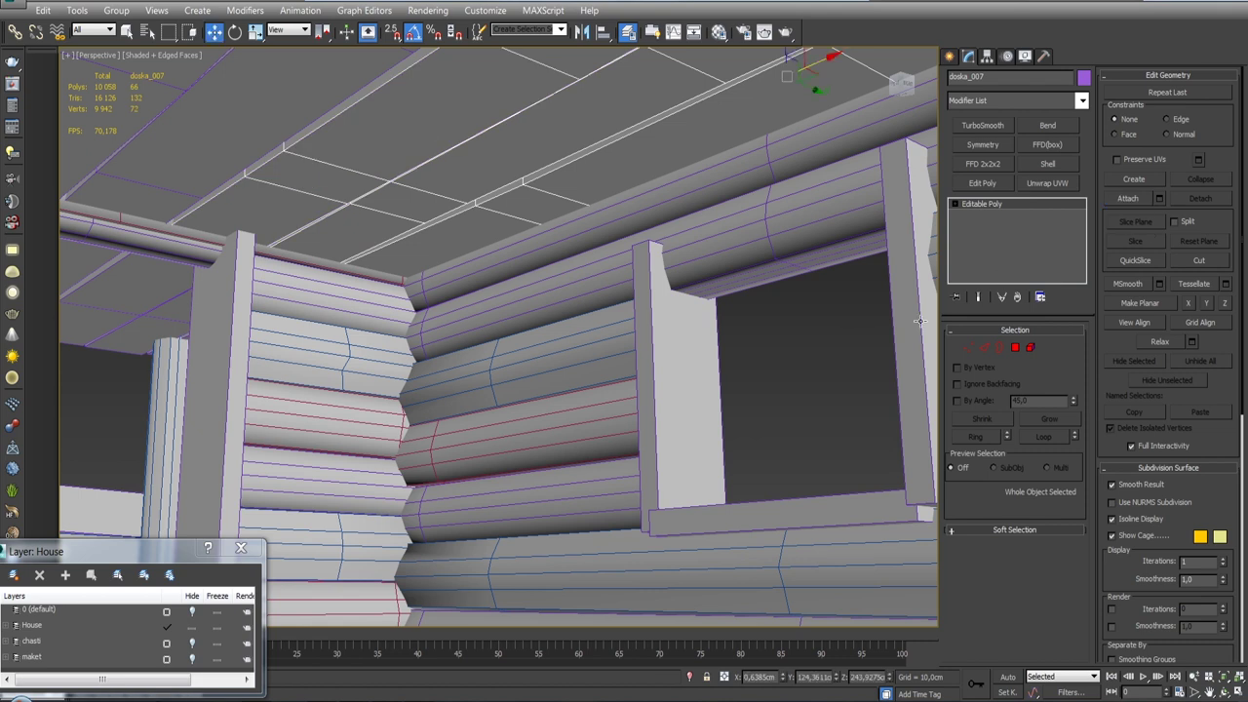
Detach the short left-end polygons of the boards as Object010.
key("4")
left_click(682, 147)
key("z")
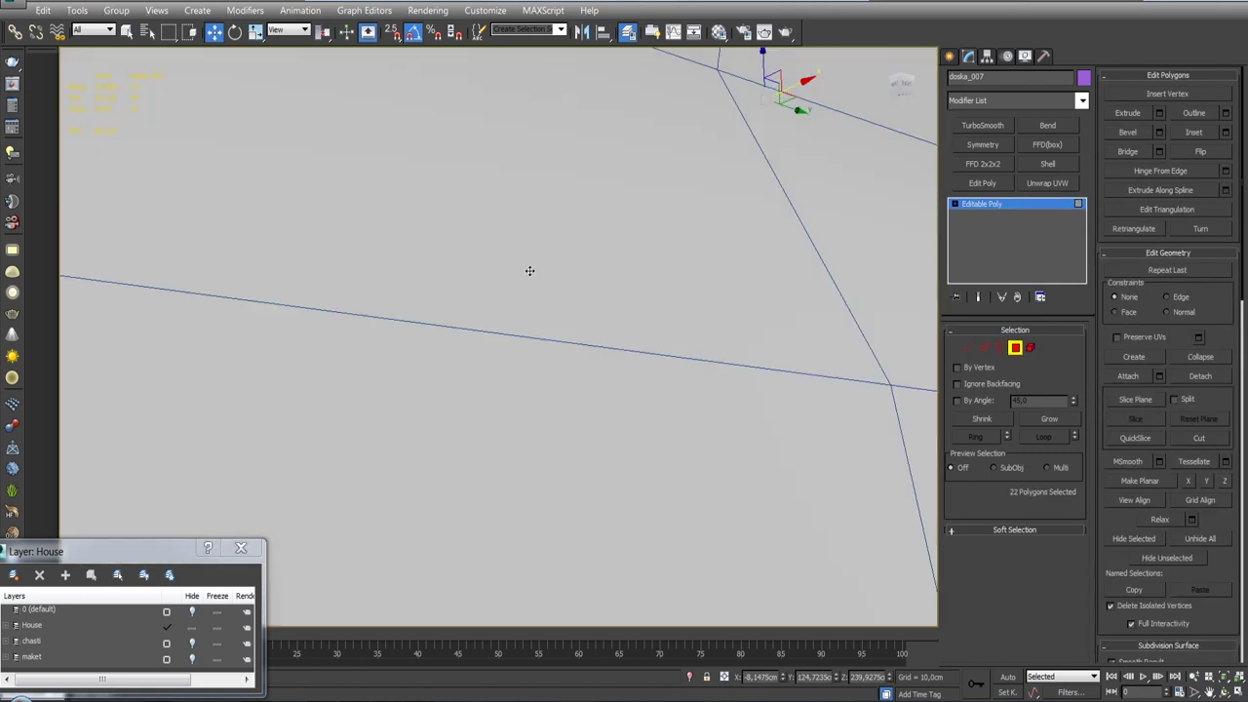
left_click(692, 679)
left_click_drag(223, 224, 380, 488)
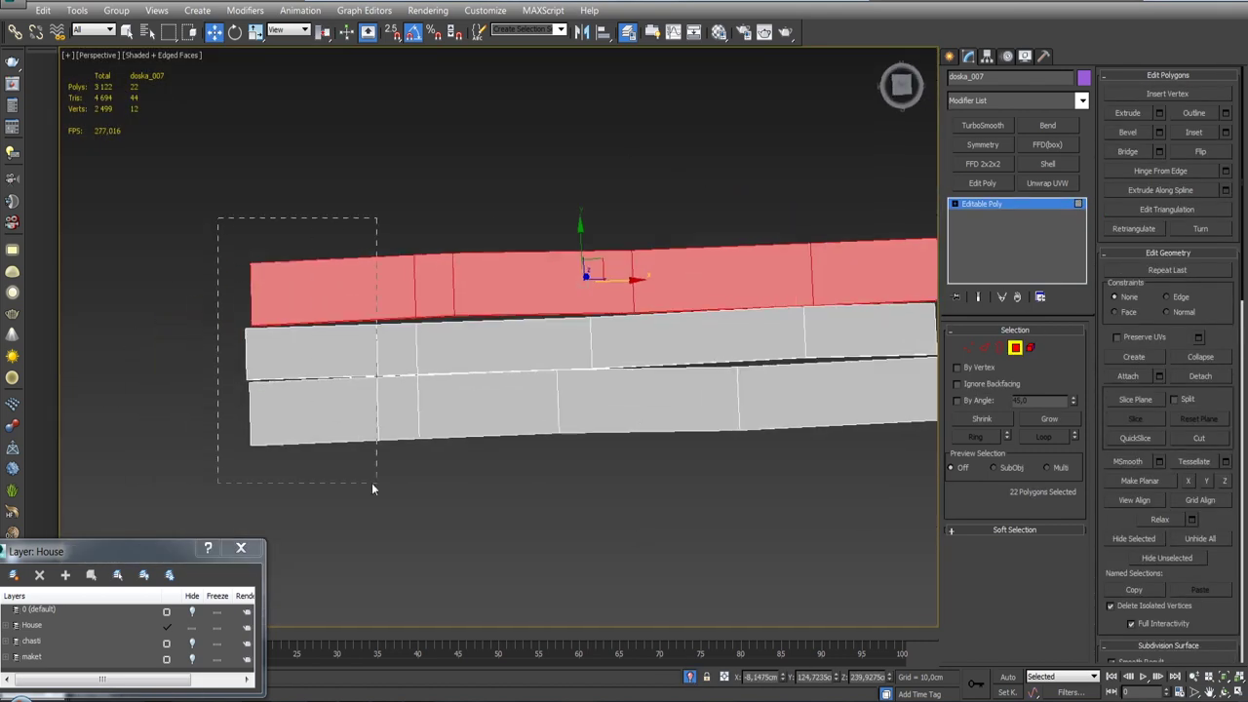
left_click(1216, 378)
left_click(673, 353)
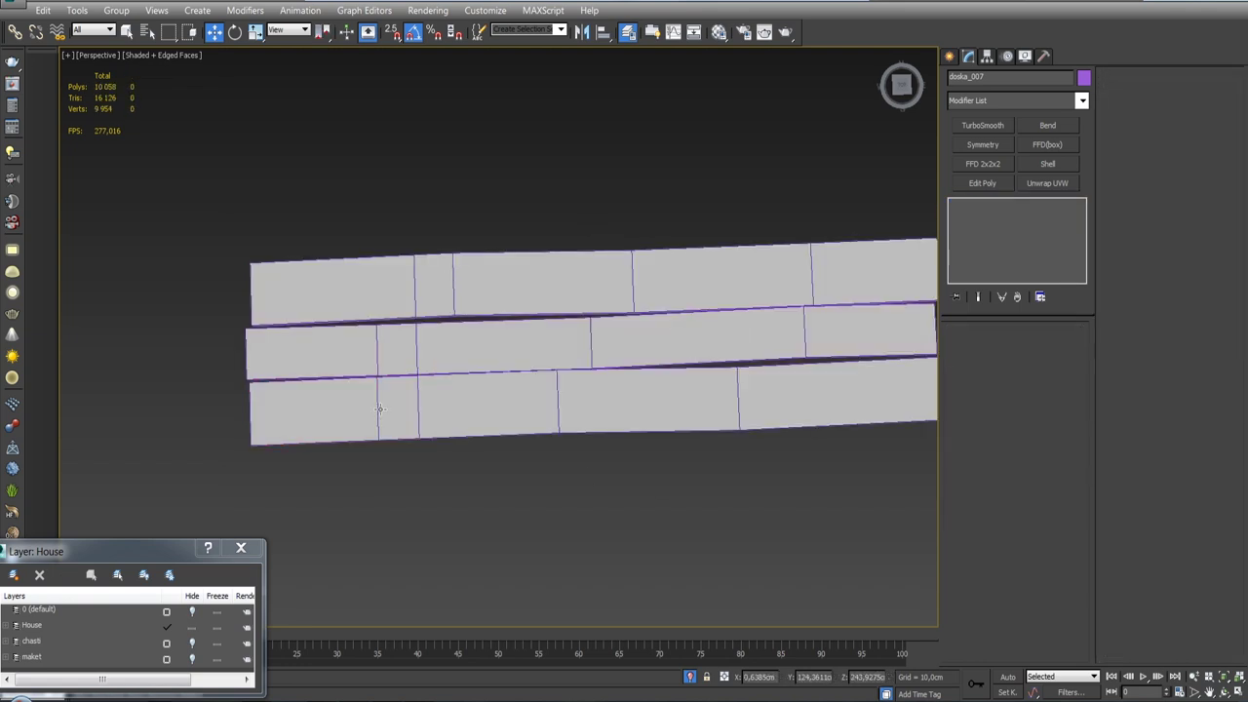
Move Object010's pivot to its left end using Affect Pivot Only.
middle_click_drag(665, 357, 462, 331, "alt")
left_click(987, 56)
left_click(1047, 234)
left_click(1047, 326)
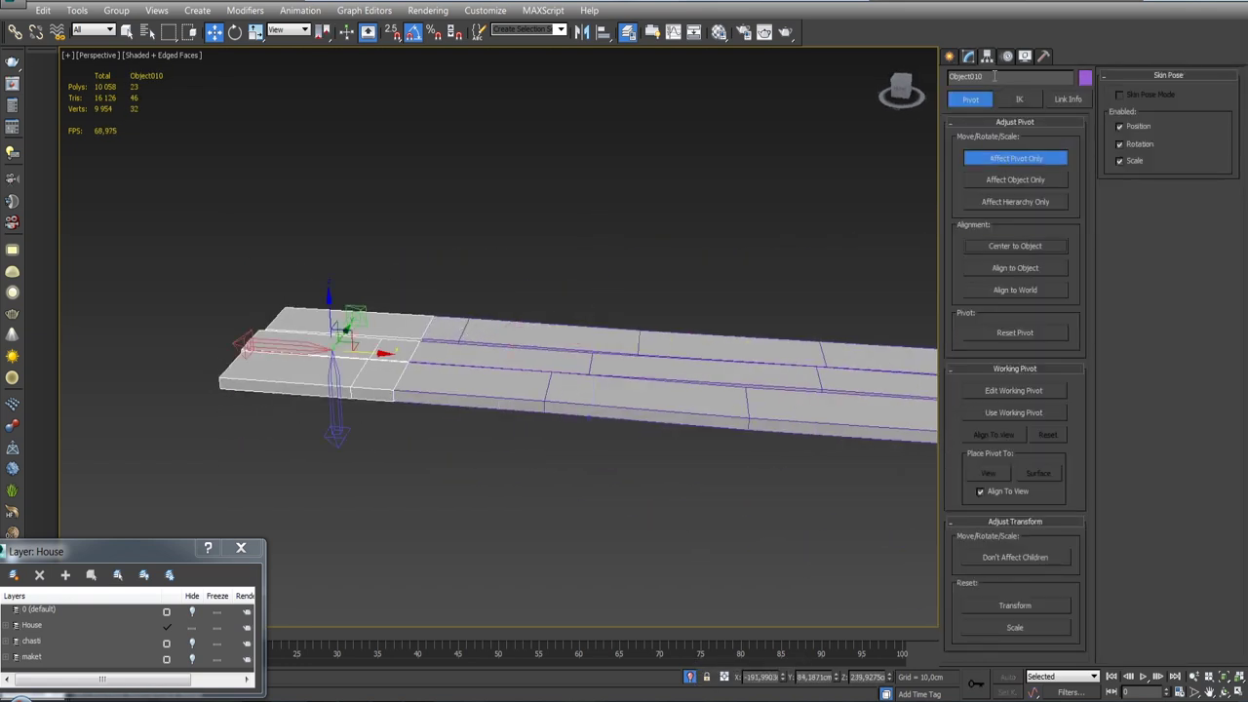
left_click(968, 55)
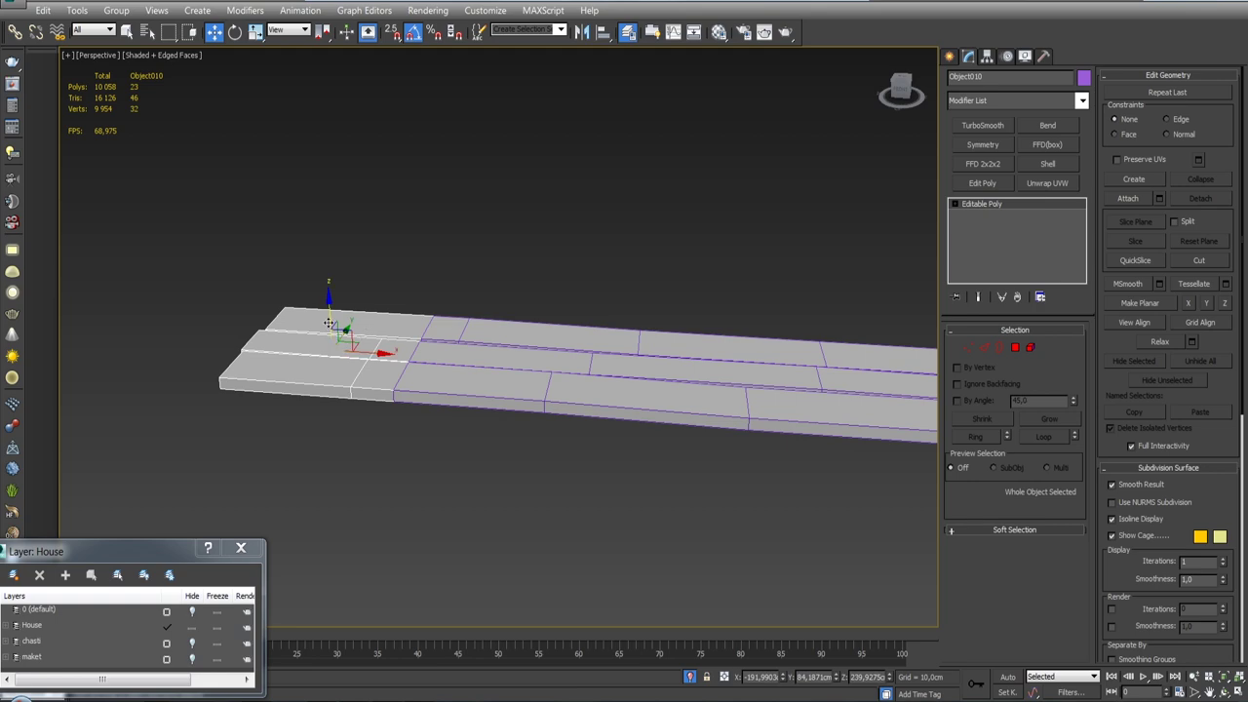
middle_click_drag(329, 324, 362, 305, "alt")
key("e")
scroll(362, 325, "up", 5)
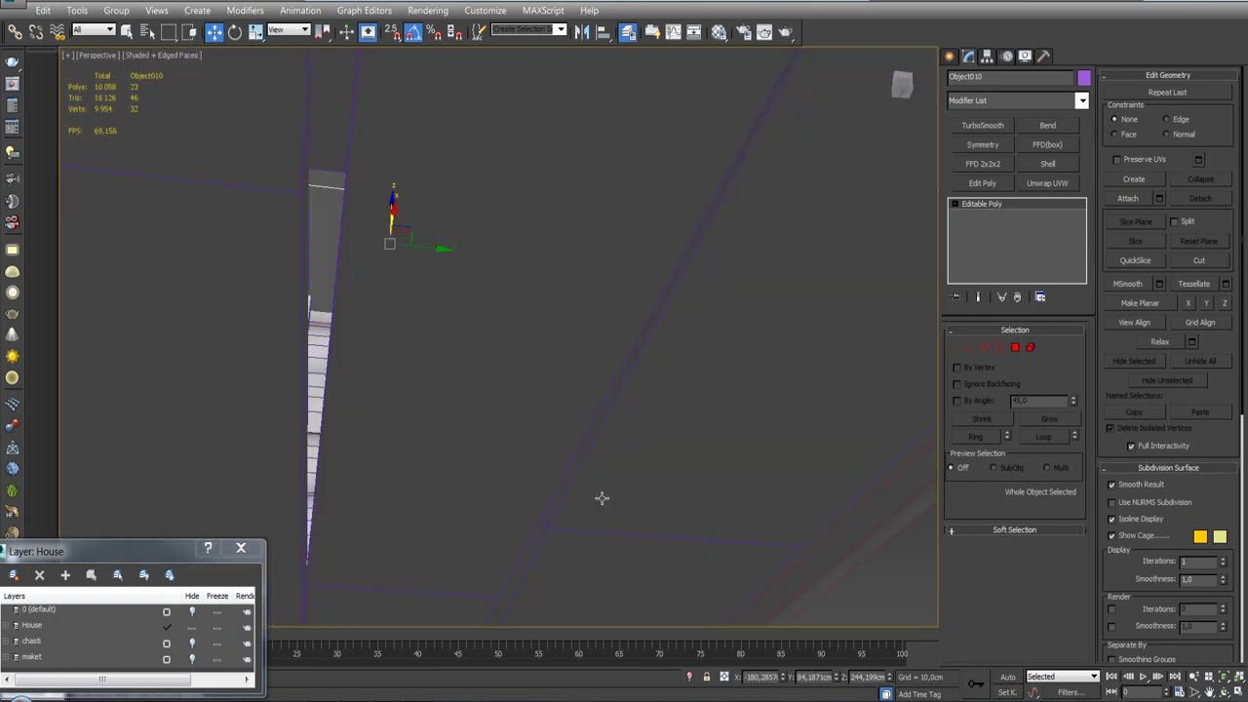
scroll(439, 390, "up", 3)
scroll(558, 465, "up", 3)
scroll(557, 465, "down", 5)
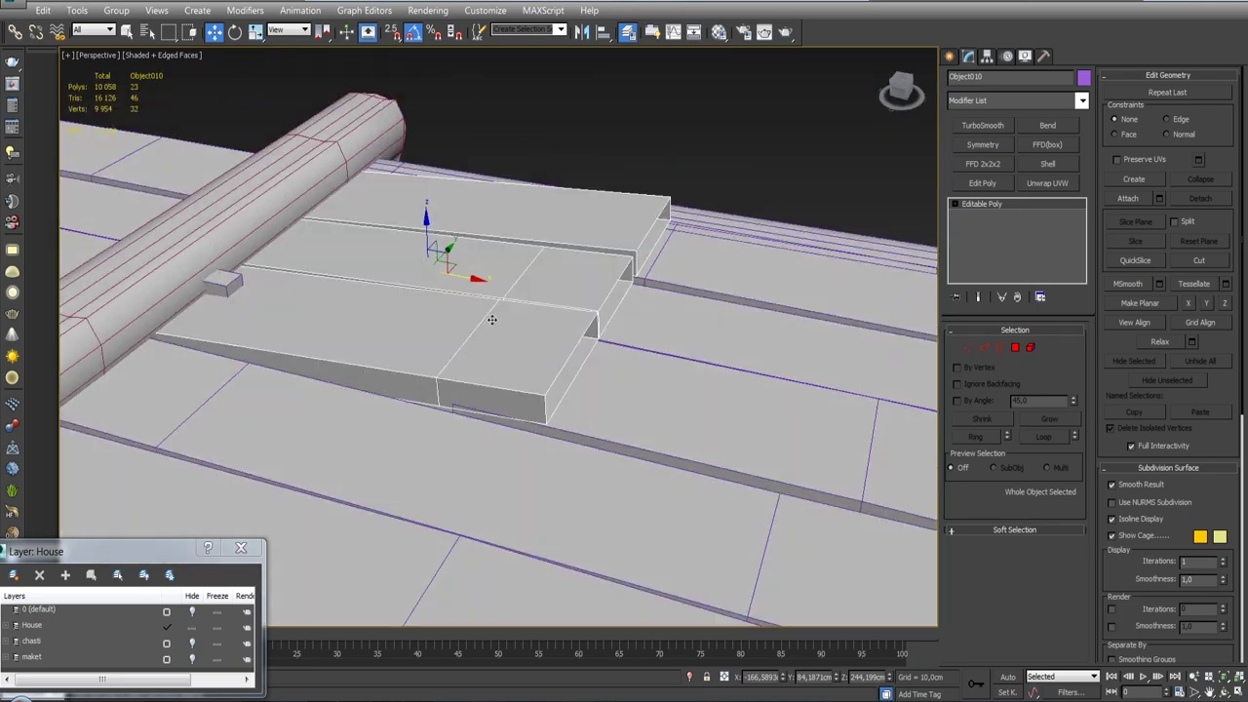
mouse_move(468, 345)
middle_mouse_down("alt")
mouse_move(467, 237)
mouse_move(468, 253)
mouse_move(510, 217)
mouse_move(632, 269)
mouse_move(576, 317)
mouse_move(546, 322)
mouse_move(526, 292)
mouse_move(585, 409)
middle_mouse_up("alt")
Isolate a board beside the window and make a copy of it.
left_click(618, 243)
left_click(412, 530)
key("z")
left_click(515, 371)
key("alt+q")
Stand the short piece Object010 on edge with two 90° rotations.
key("alt+q")
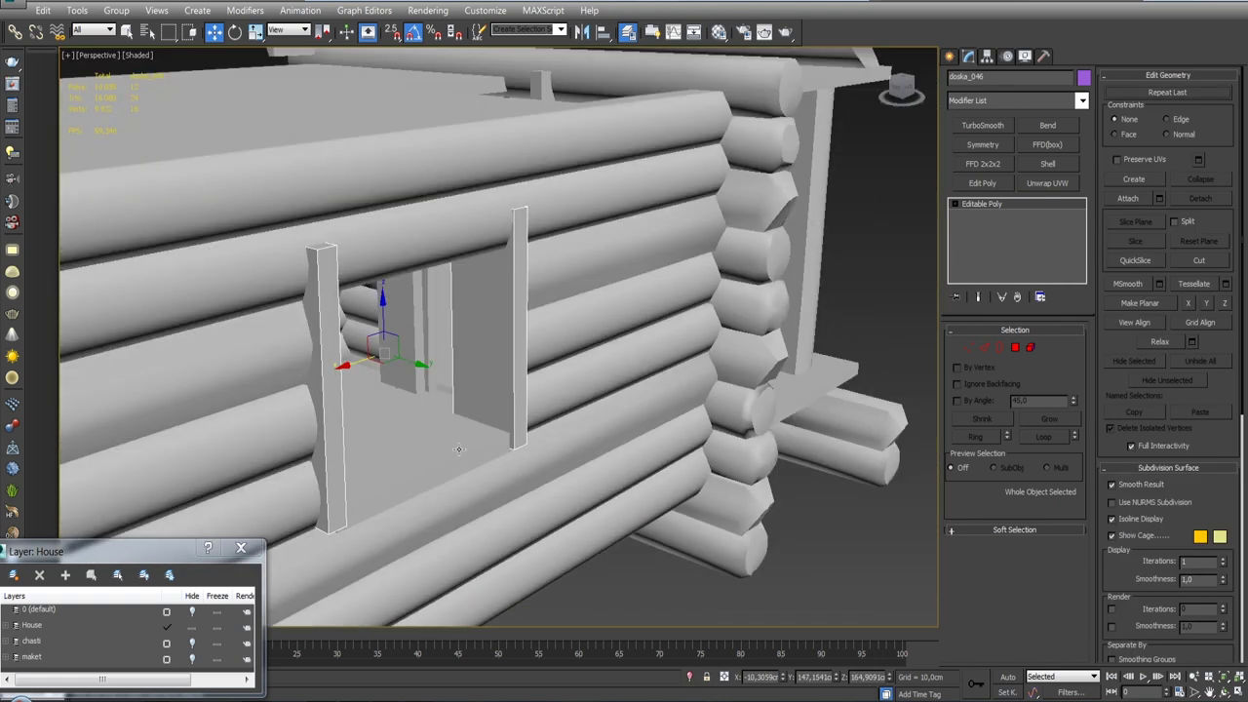
left_click_drag(458, 449, 458, 487, "shift")
left_click(624, 420)
mouse_move(624, 420)
middle_mouse_down("alt")
mouse_move(289, 336)
mouse_move(203, 265)
middle_mouse_up("alt")
left_click(203, 266, "ctrl")
key("alt+q")
left_click(471, 388)
mouse_move(470, 388)
middle_mouse_down("alt")
mouse_move(497, 478)
mouse_move(404, 412)
middle_mouse_up("alt")
key("e")
left_click_drag(404, 412, 414, 288)
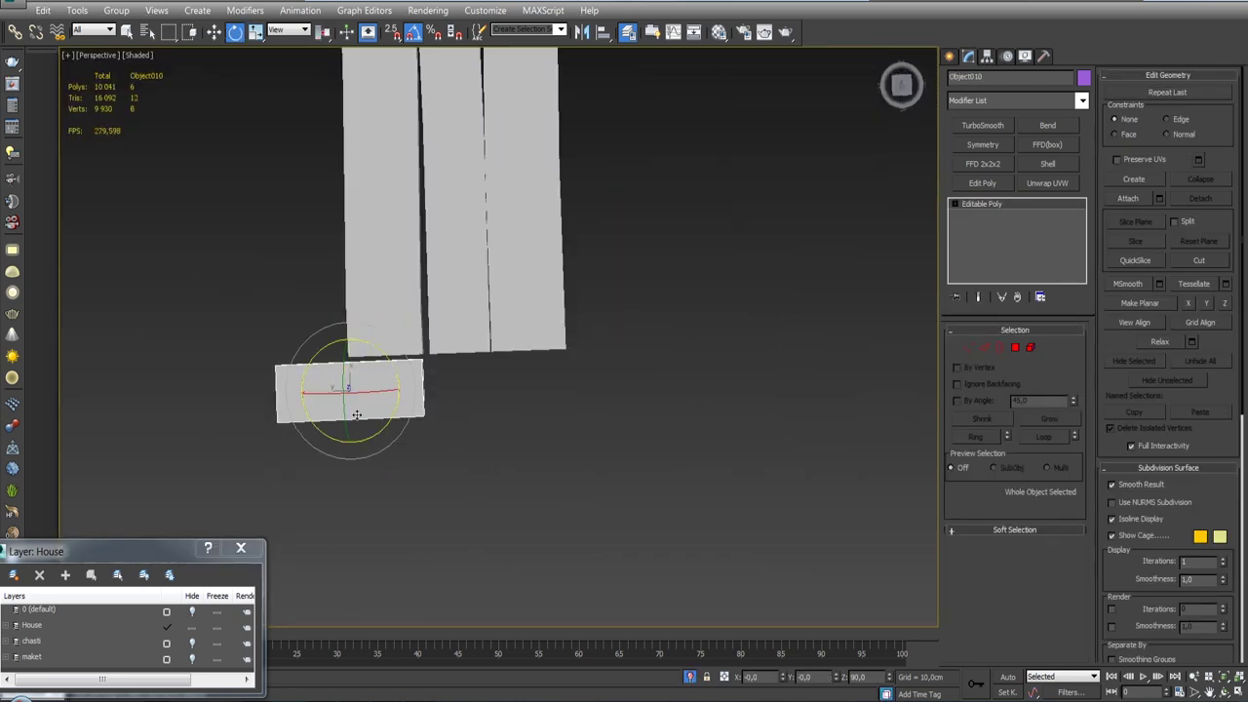
left_click_drag(357, 415, 331, 280)
key("super")
key("w")
Cap the open border gaps on the board ends of doska_007.
mouse_move(425, 323)
middle_mouse_down("alt")
mouse_move(459, 380)
mouse_move(548, 256)
middle_mouse_up("alt")
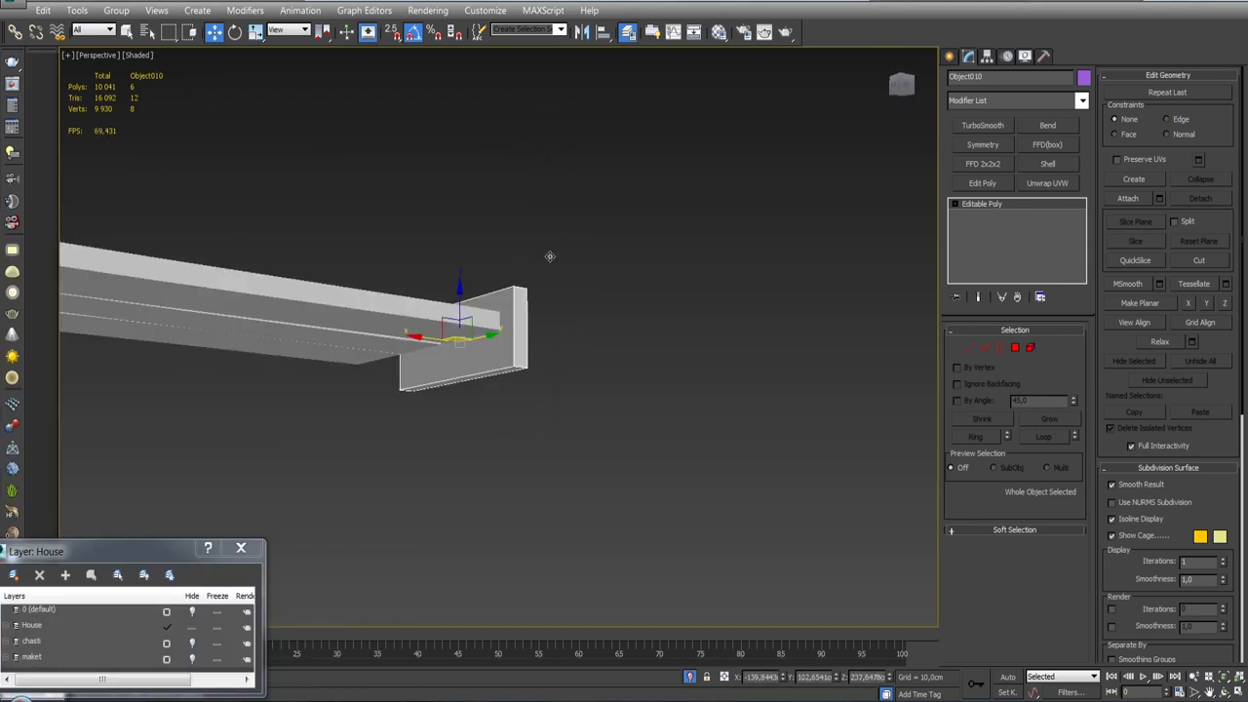
scroll(605, 490, "up", 5)
scroll(665, 367, "up", 3)
scroll(664, 367, "down", 5)
mouse_move(665, 368)
middle_mouse_down("alt")
mouse_move(660, 326)
mouse_move(515, 240)
mouse_move(429, 238)
middle_mouse_up("alt")
scroll(422, 237, "up", 5)
scroll(444, 218, "down", 4)
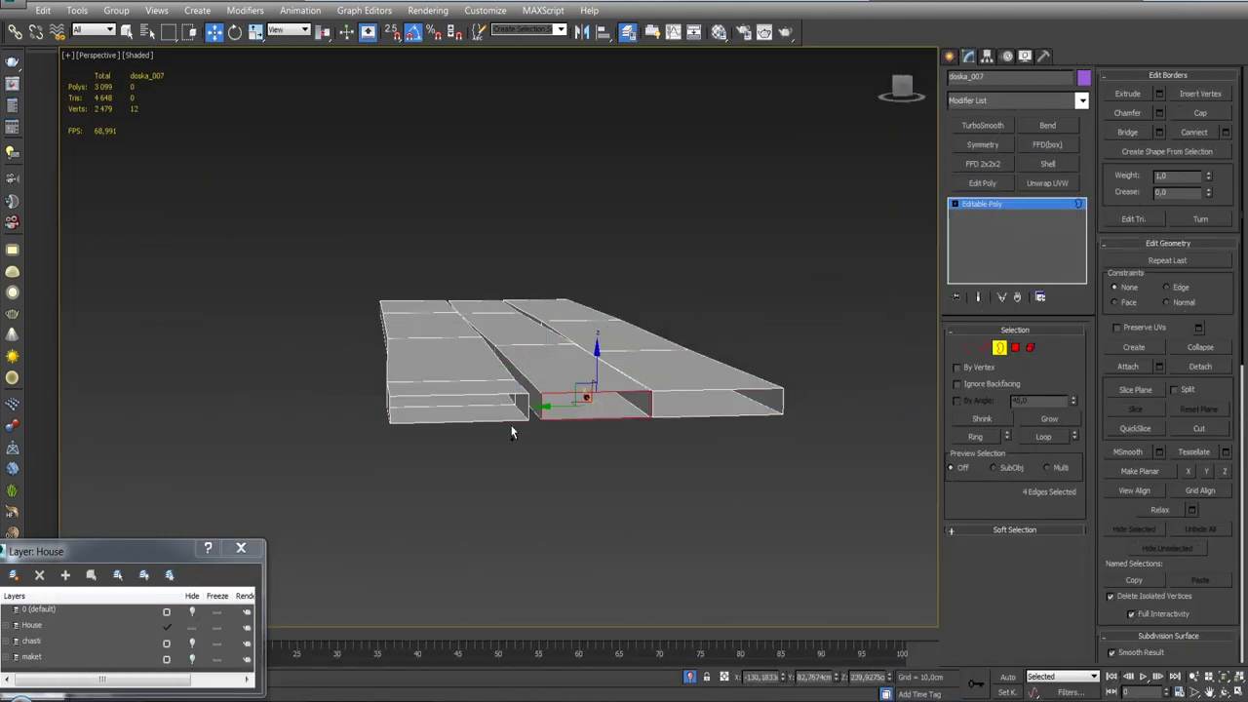
left_click(1149, 131)
left_click(999, 347)
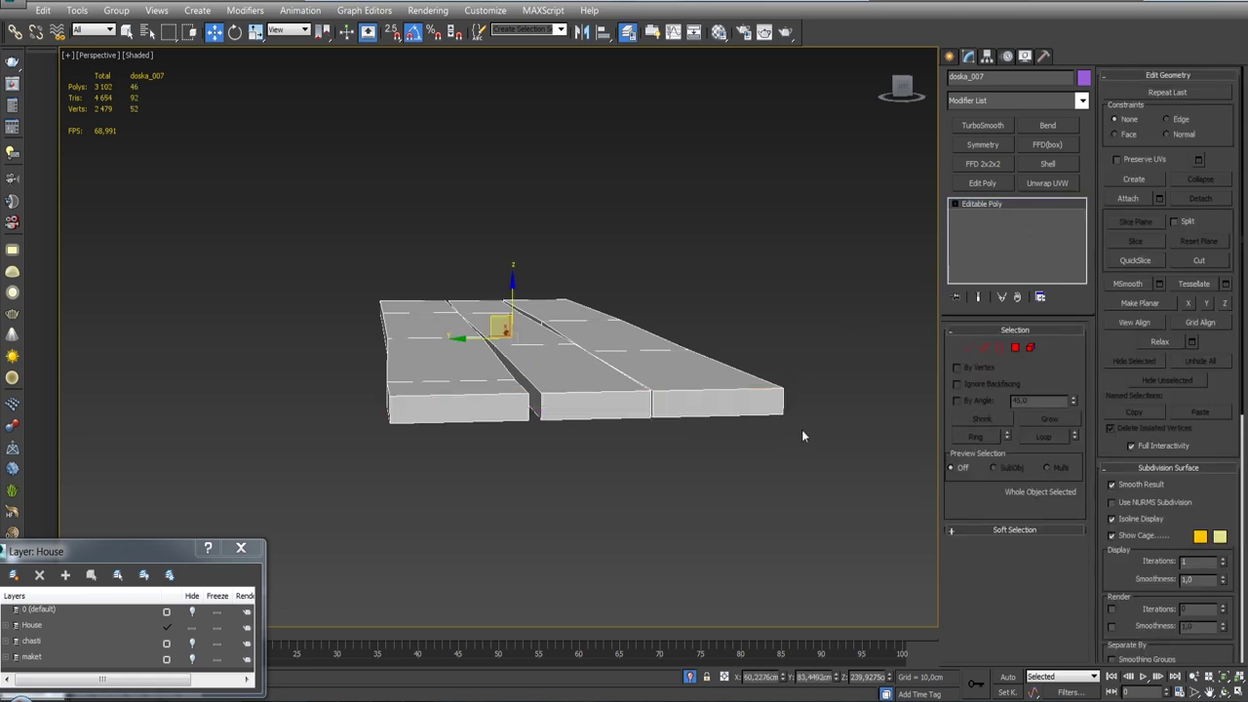
Select two front faces of the right board, then add an Unwrap UVW modifier.
left_click(1015, 348)
left_click(739, 410)
left_click(562, 417, "ctrl")
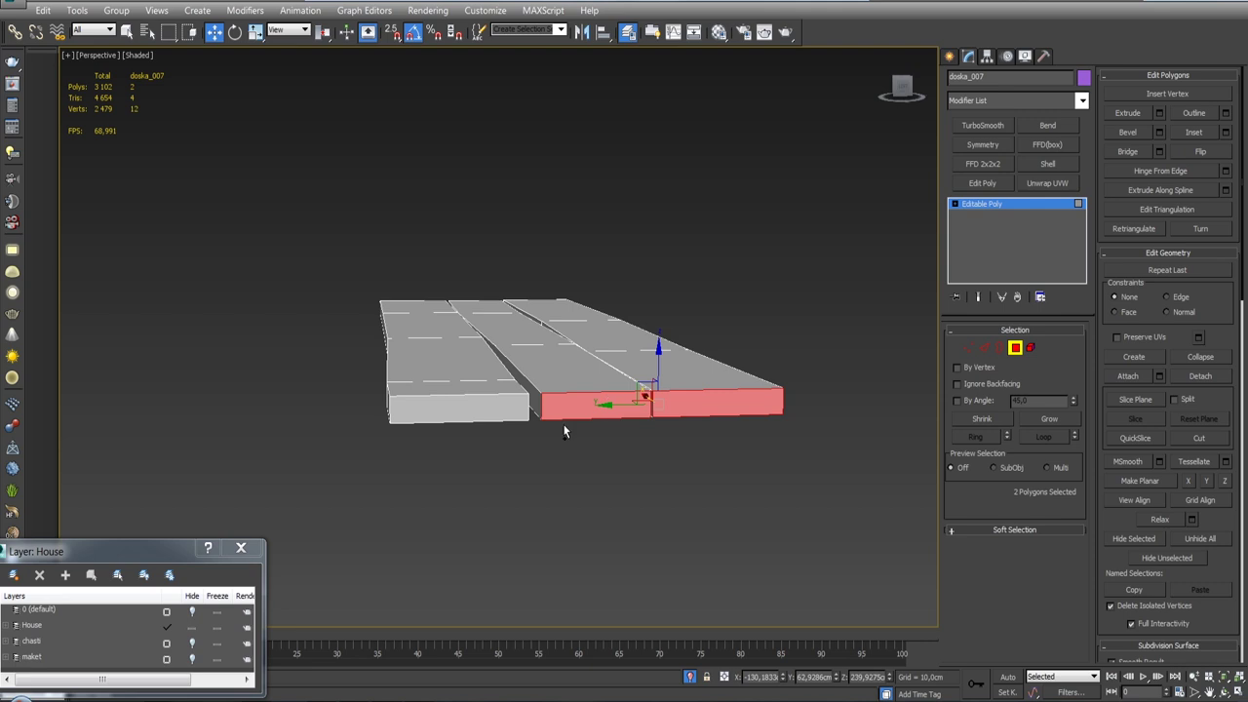
left_click(1015, 348)
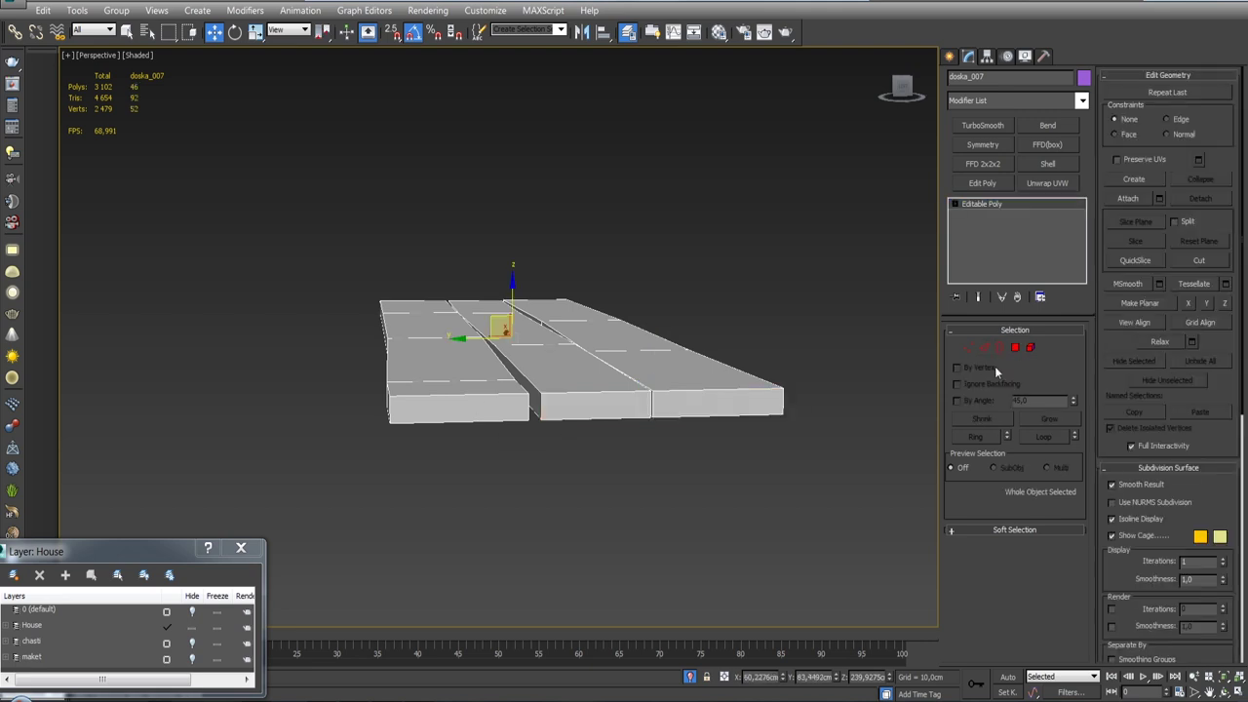
left_click(1045, 185)
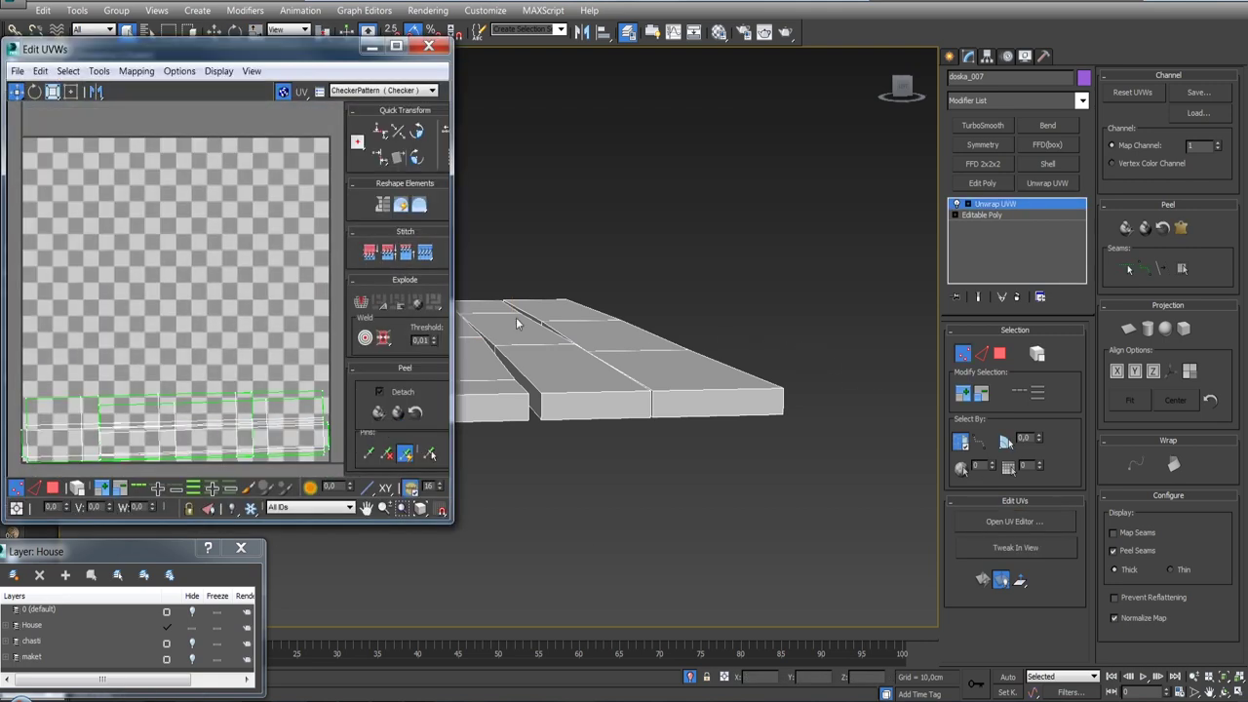
Hide the checker background and select the first plank's bottom, top and left front edges.
left_click(283, 93)
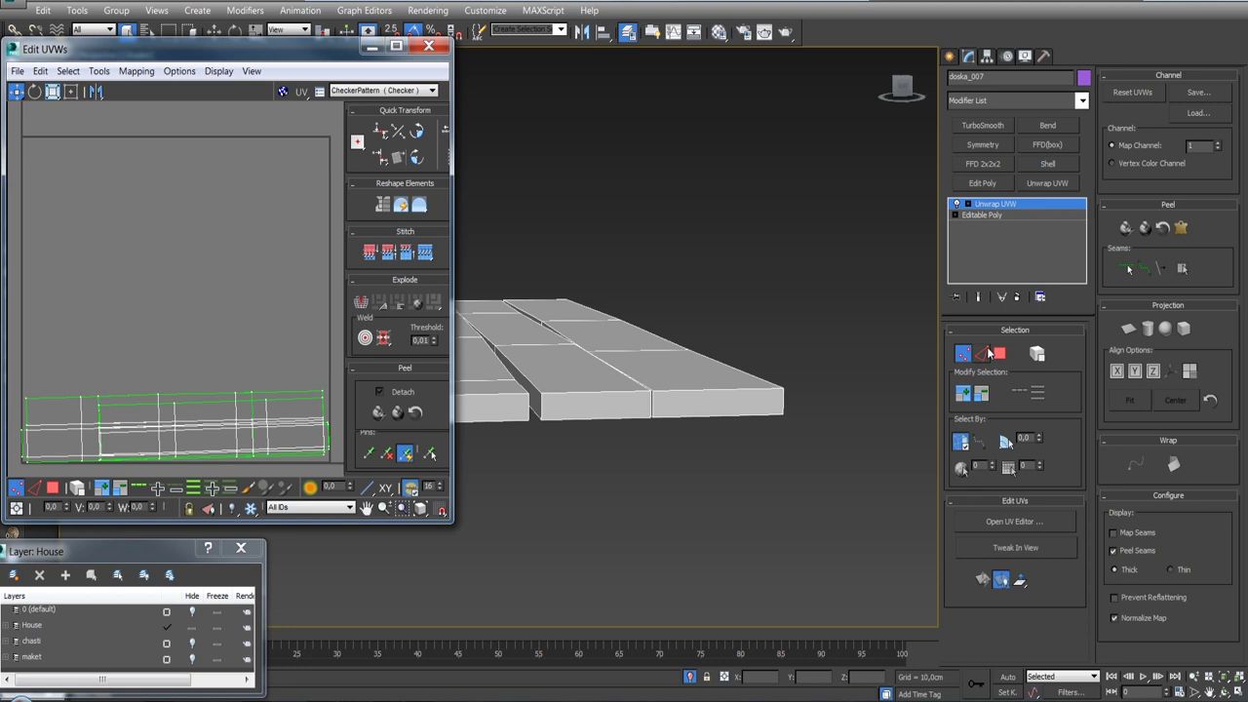
middle_click_drag(635, 390, 683, 445, "alt")
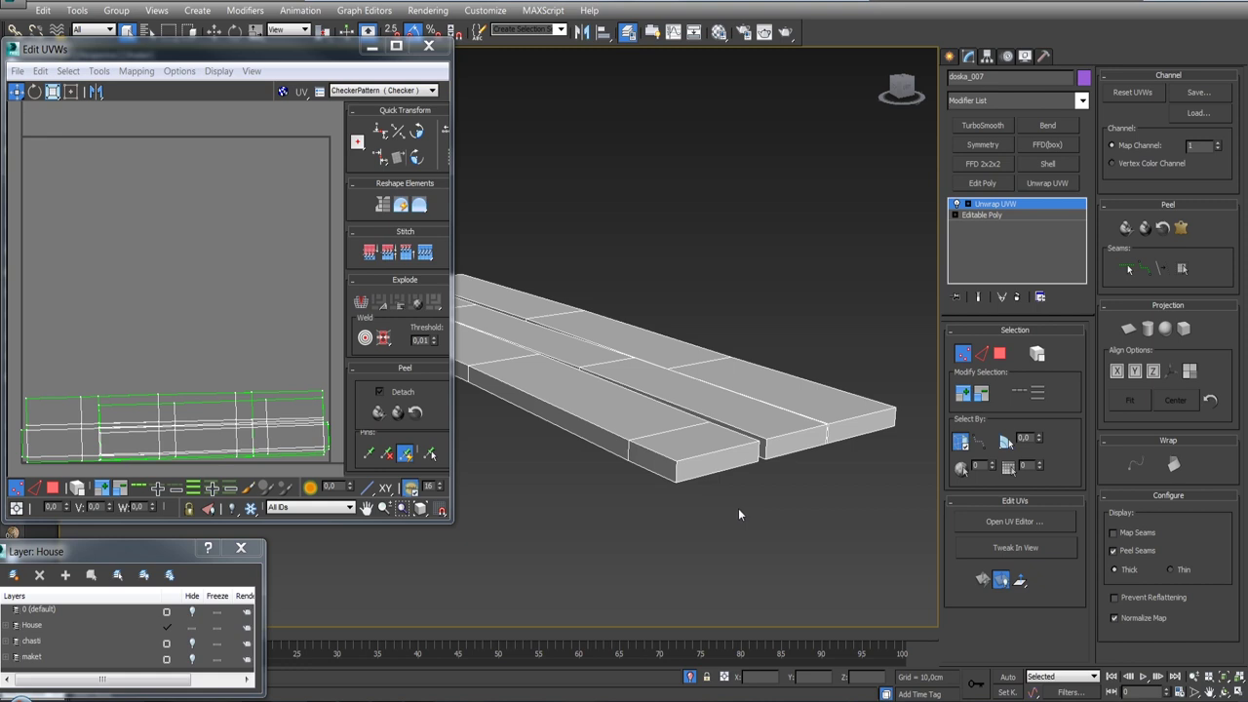
left_click(983, 353)
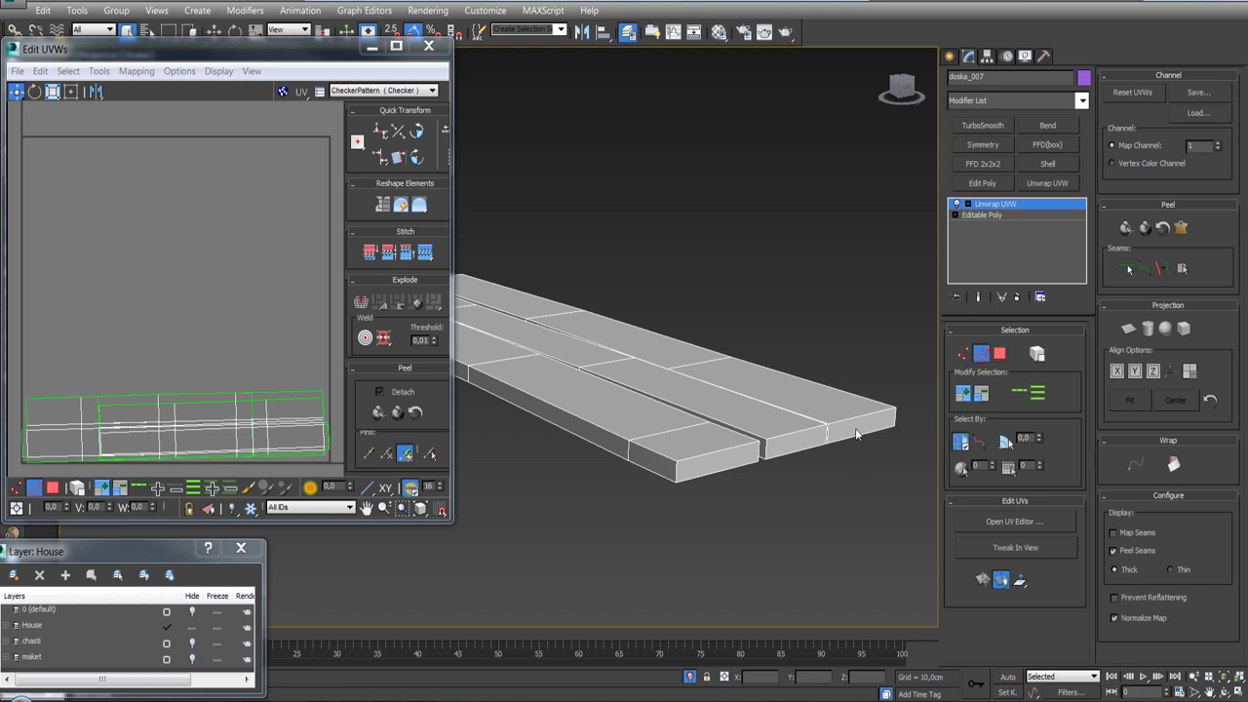
left_click(742, 445)
scroll(672, 409, "up", 5)
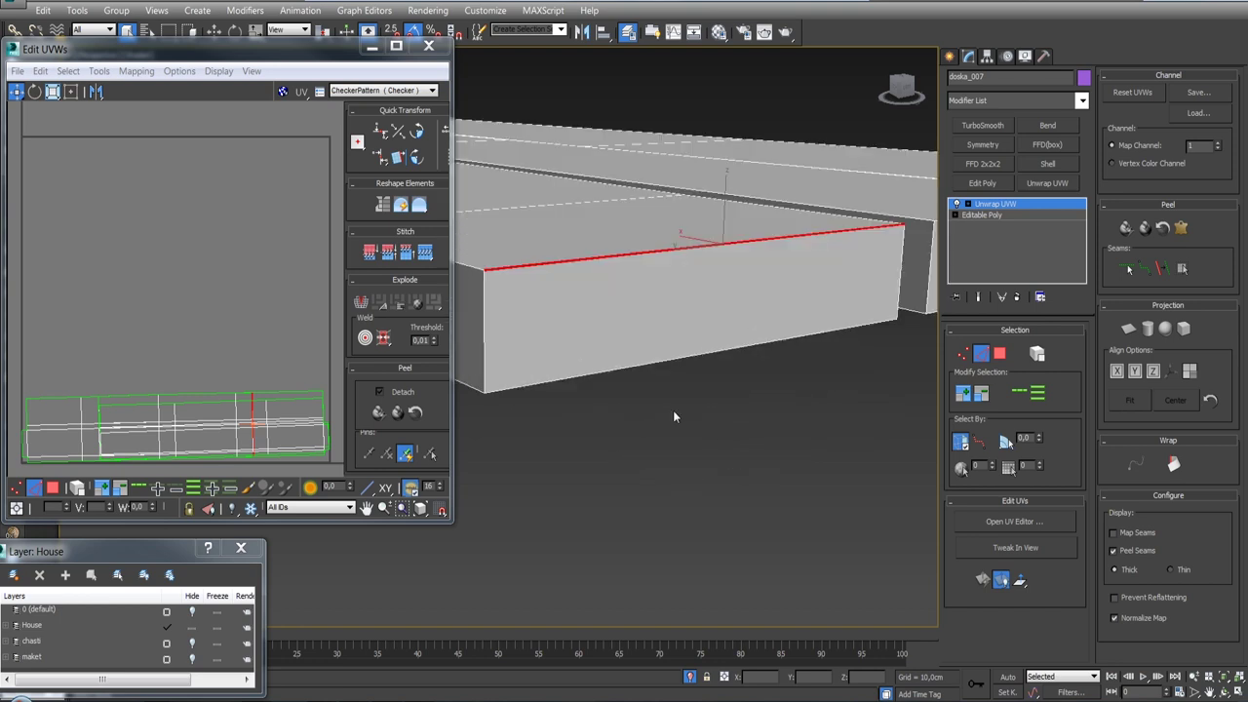
scroll(673, 409, "down", 4)
scroll(620, 389, "up", 2)
left_click(718, 394)
left_click(625, 376)
Convert the front edges of all three planks into seams.
left_click(1159, 268)
left_click(810, 351)
middle_click_drag(809, 351, 580, 399)
left_click(638, 376, "ctrl")
left_click(706, 382, "ctrl")
left_click(1159, 268)
left_click(780, 353)
left_click(1159, 268)
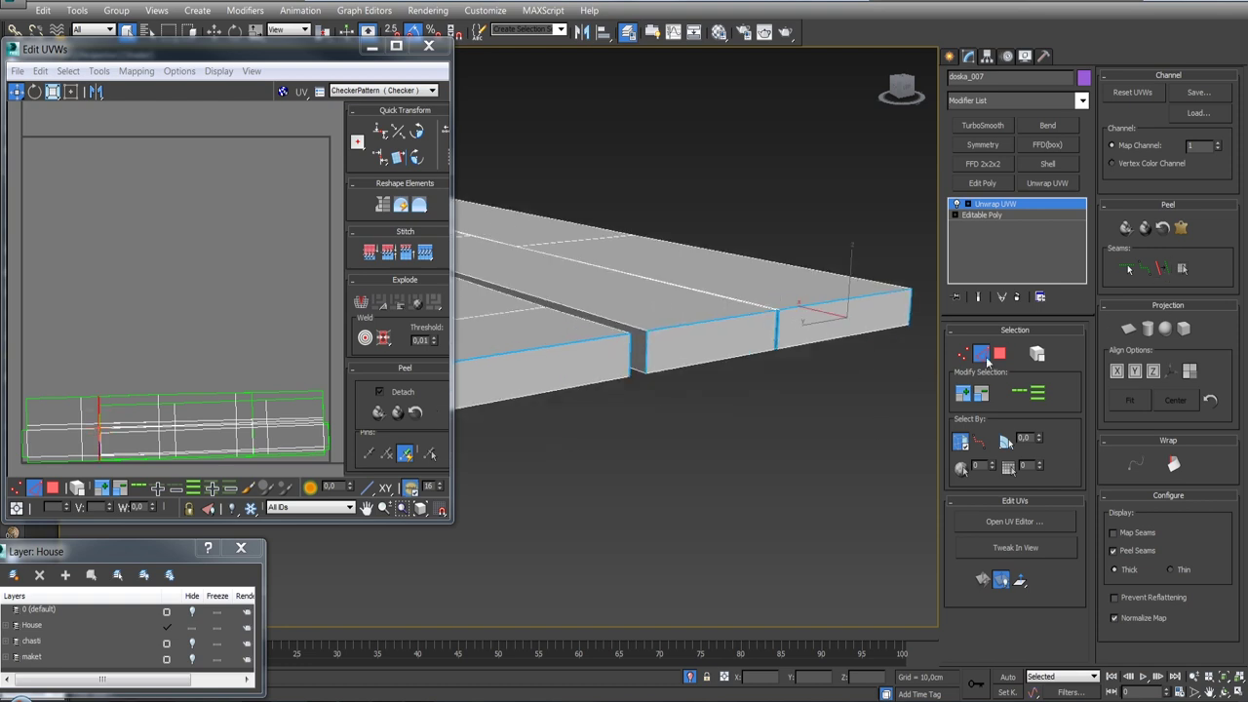
Select plank faces, then clear the selection and reselect the left plank's faces.
left_click(999, 353, "ctrl")
scroll(554, 426, "down", 3)
left_click(601, 402, "ctrl")
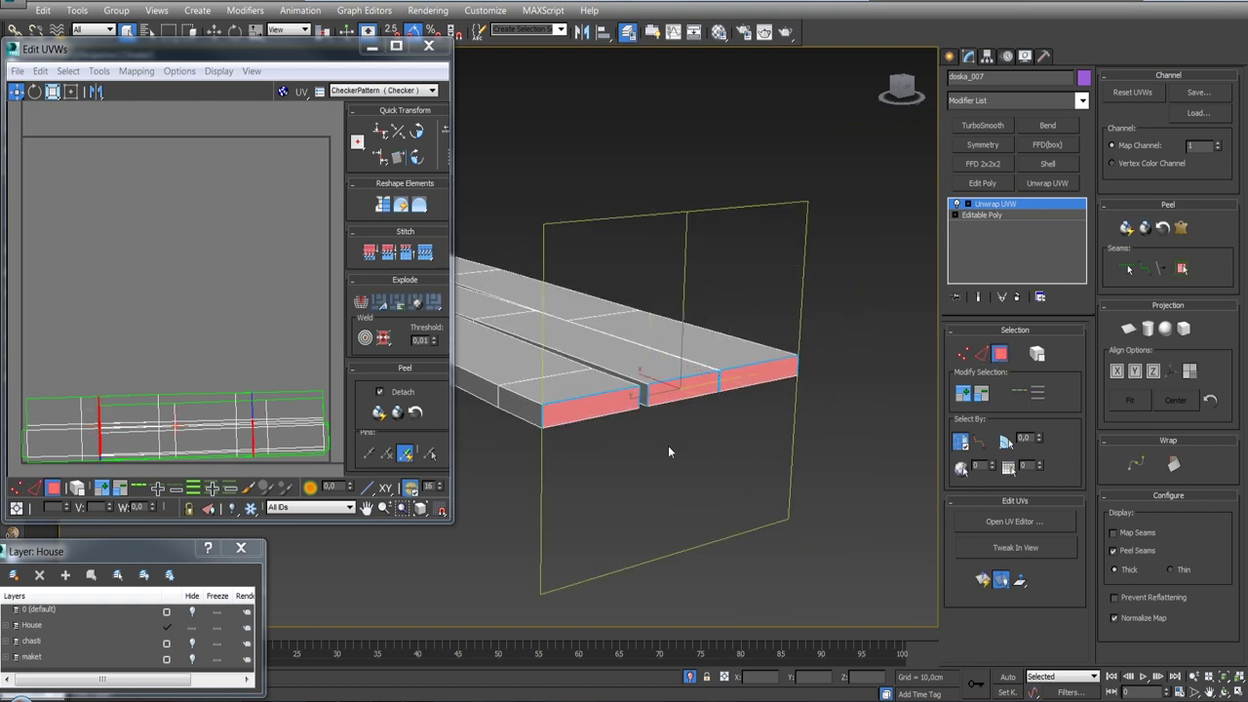
left_click(712, 337)
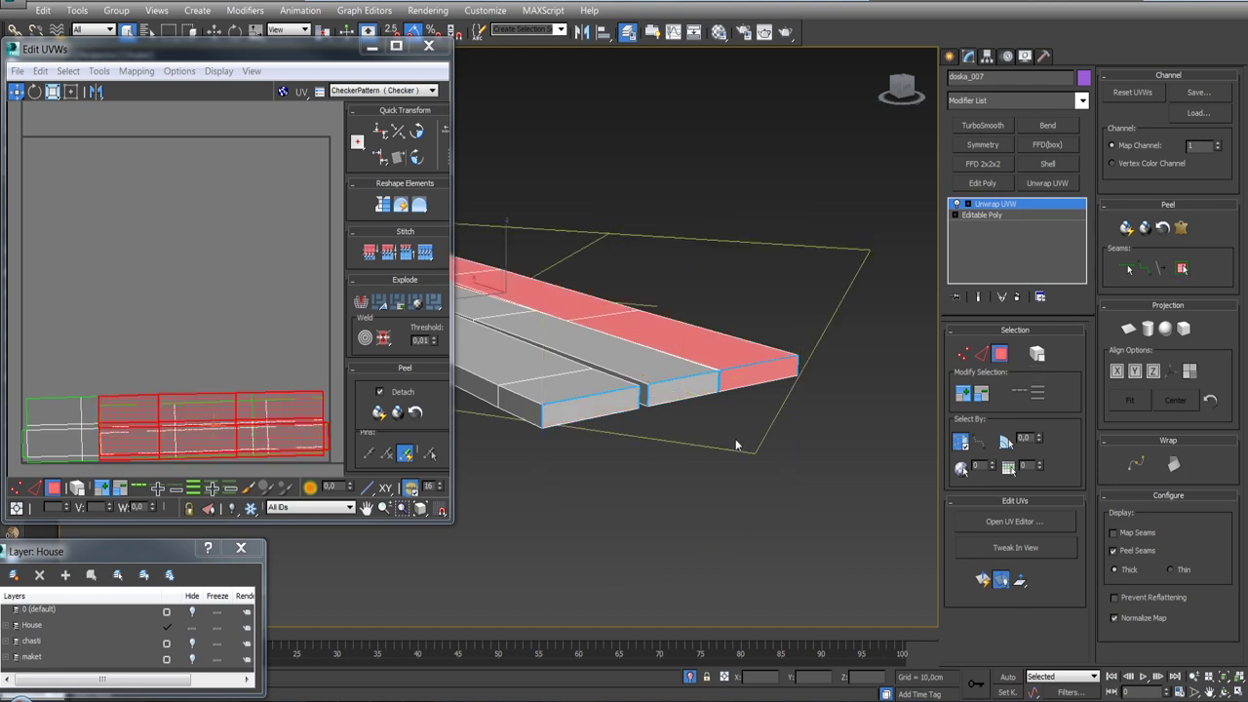
left_click(556, 373)
middle_click_drag(556, 373, 634, 371, "alt")
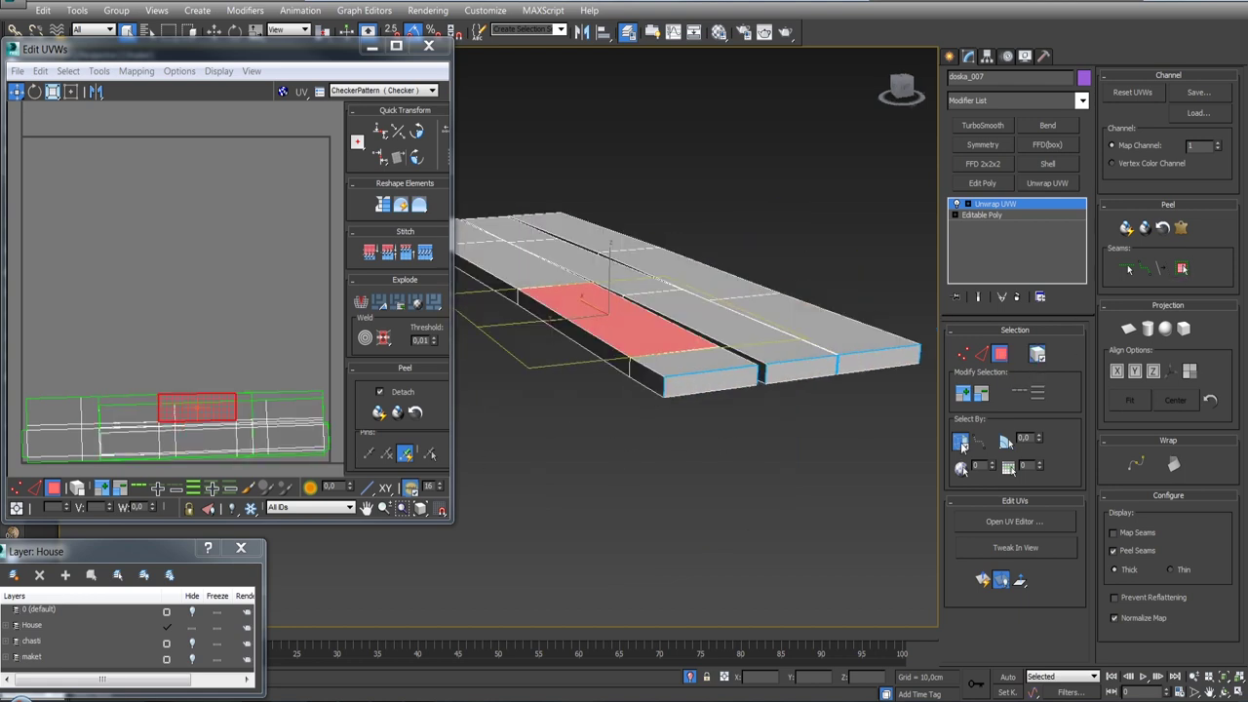
key("ctrl+d")
left_click(684, 365)
left_click(668, 366)
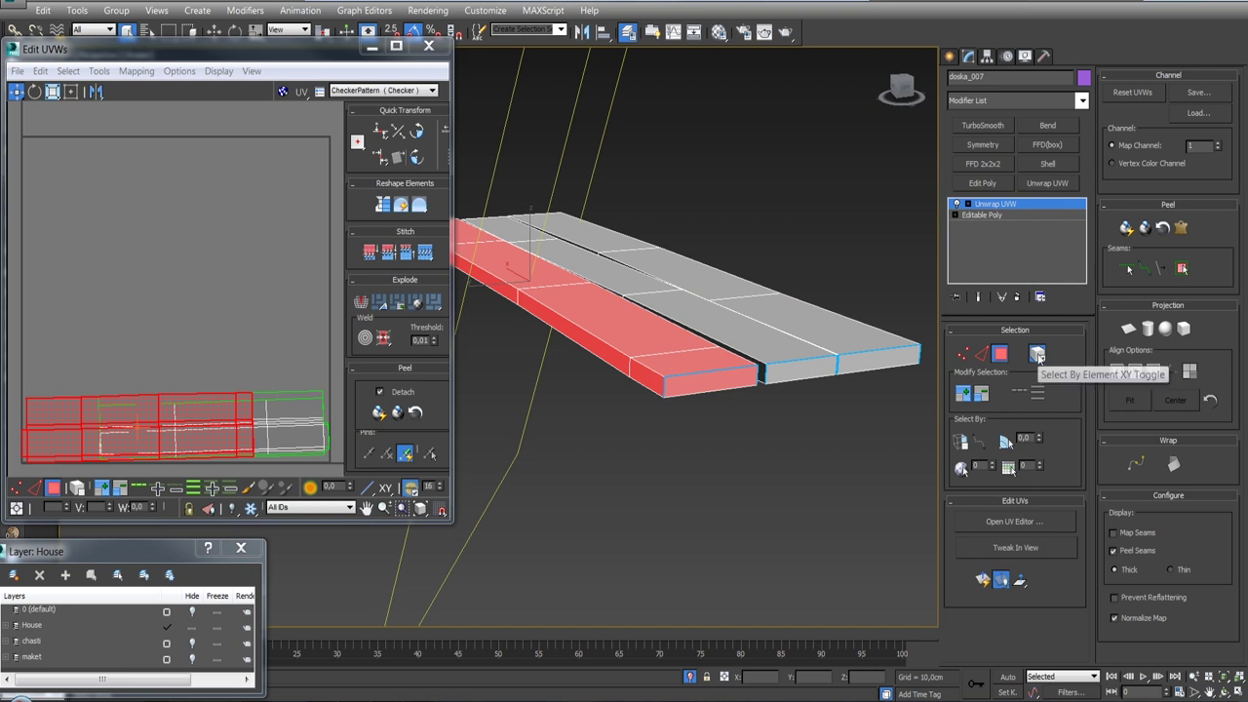
Select the right plank's front face.
left_click(981, 353)
middle_click_drag(809, 409, 754, 404, "alt")
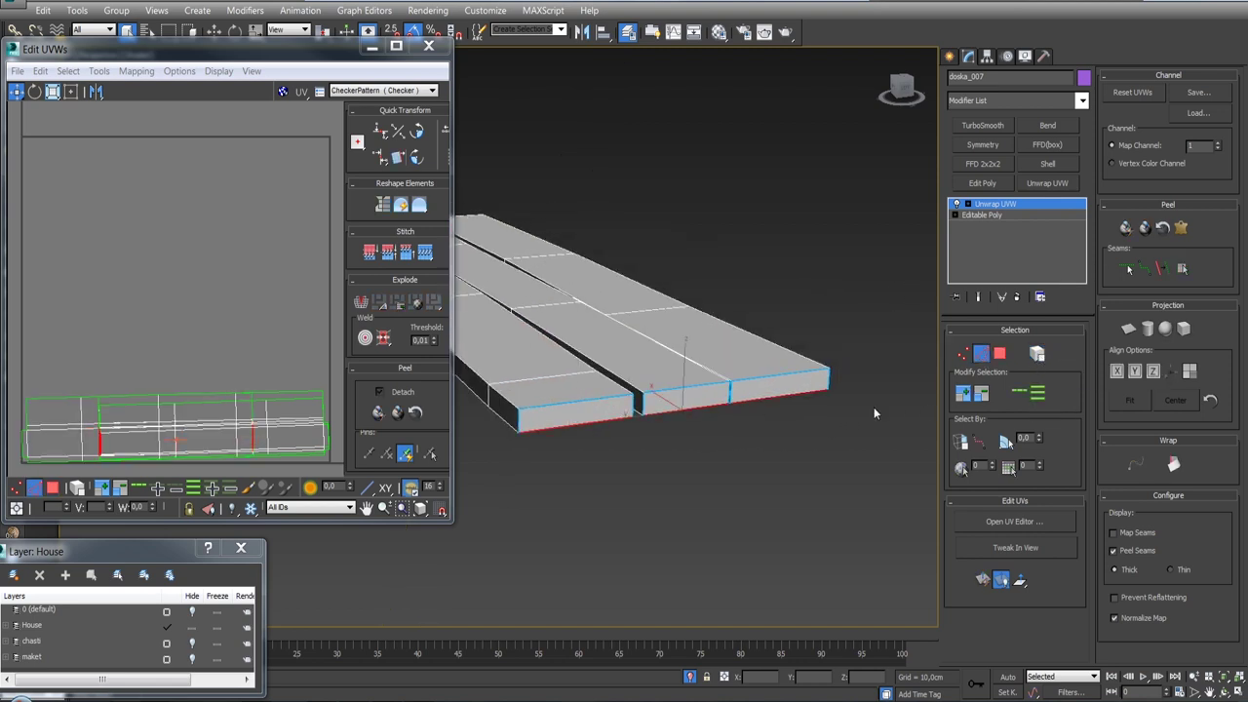
left_click(999, 352)
left_click(790, 386)
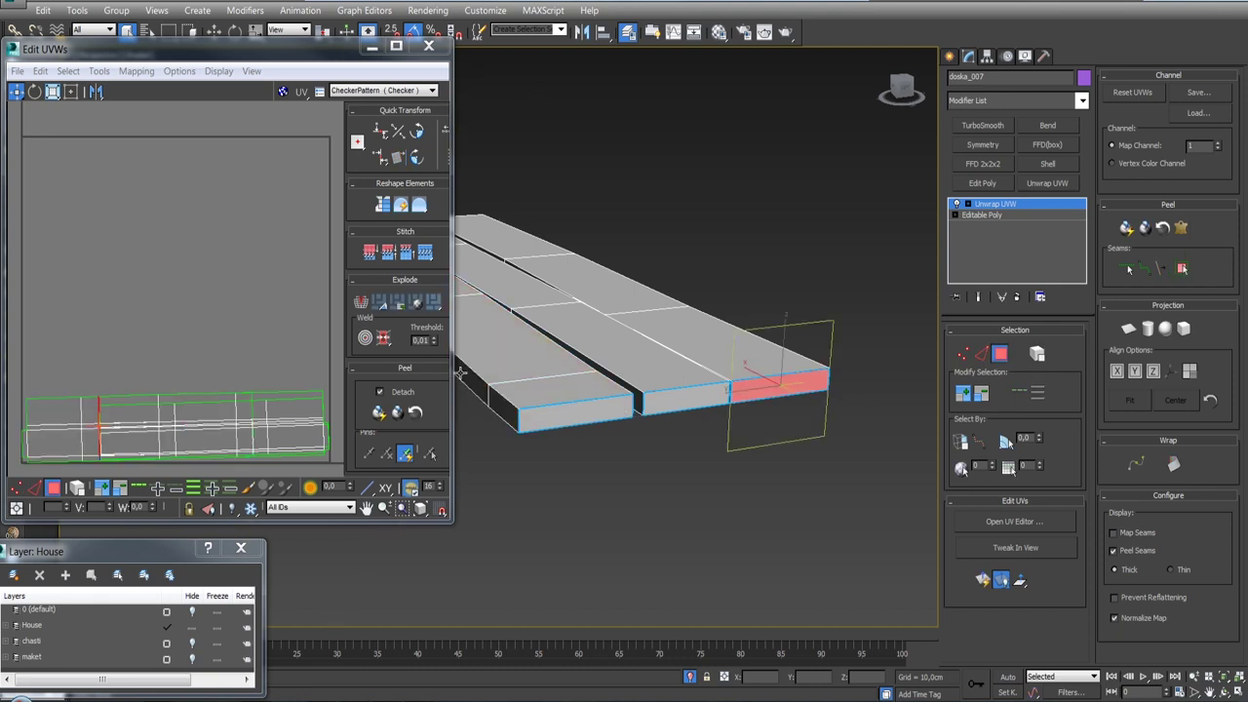
Relax the selected UVs with the Relax tool.
left_click(99, 71)
left_click(82, 296)
left_click(743, 135)
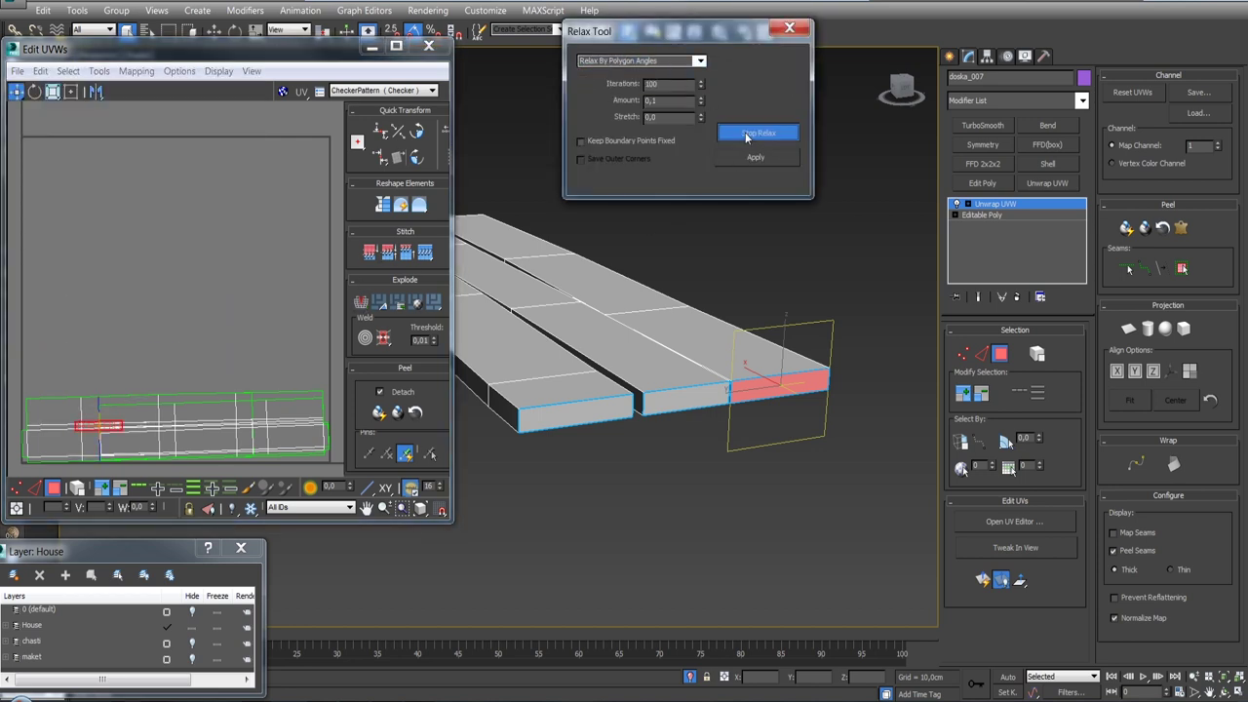
Select the three plank end faces in the UV editor.
left_click(685, 393)
left_click(742, 132)
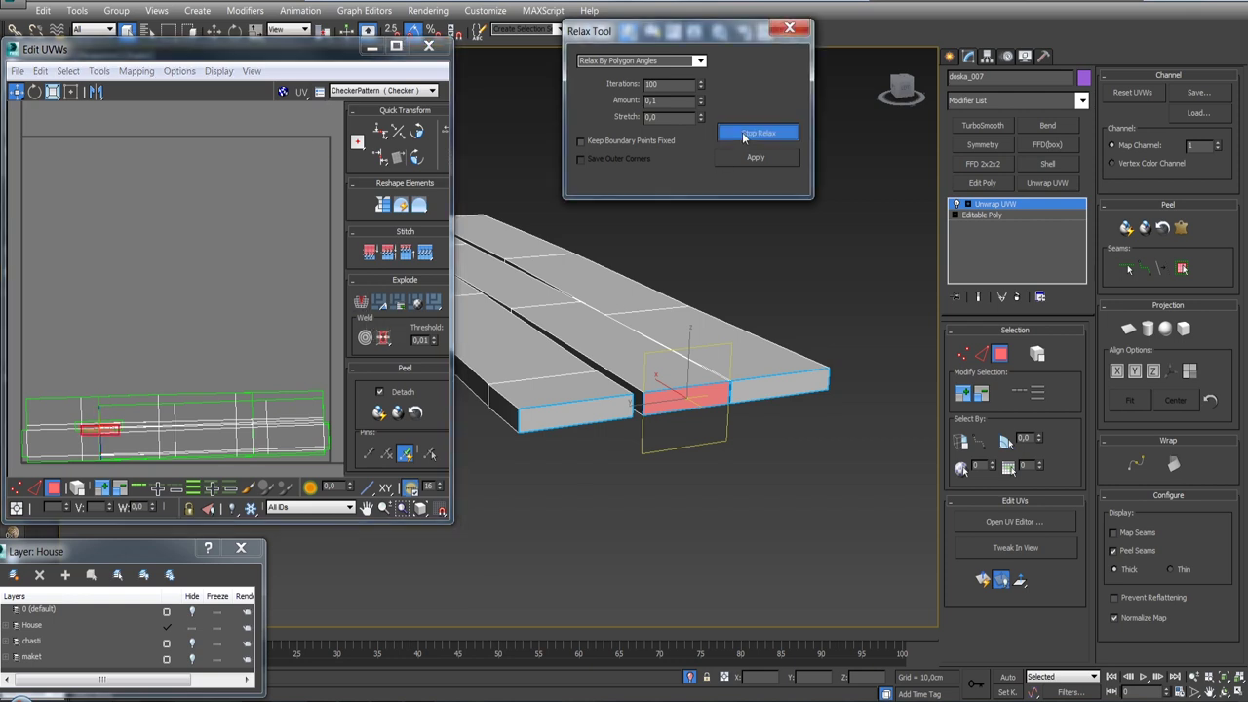
left_click(590, 406)
left_click(751, 132)
mouse_move(167, 460)
middle_mouse_down()
mouse_move(196, 387)
mouse_move(85, 385)
middle_mouse_up()
scroll(196, 390, "up", 3)
scroll(119, 382, "down", 3)
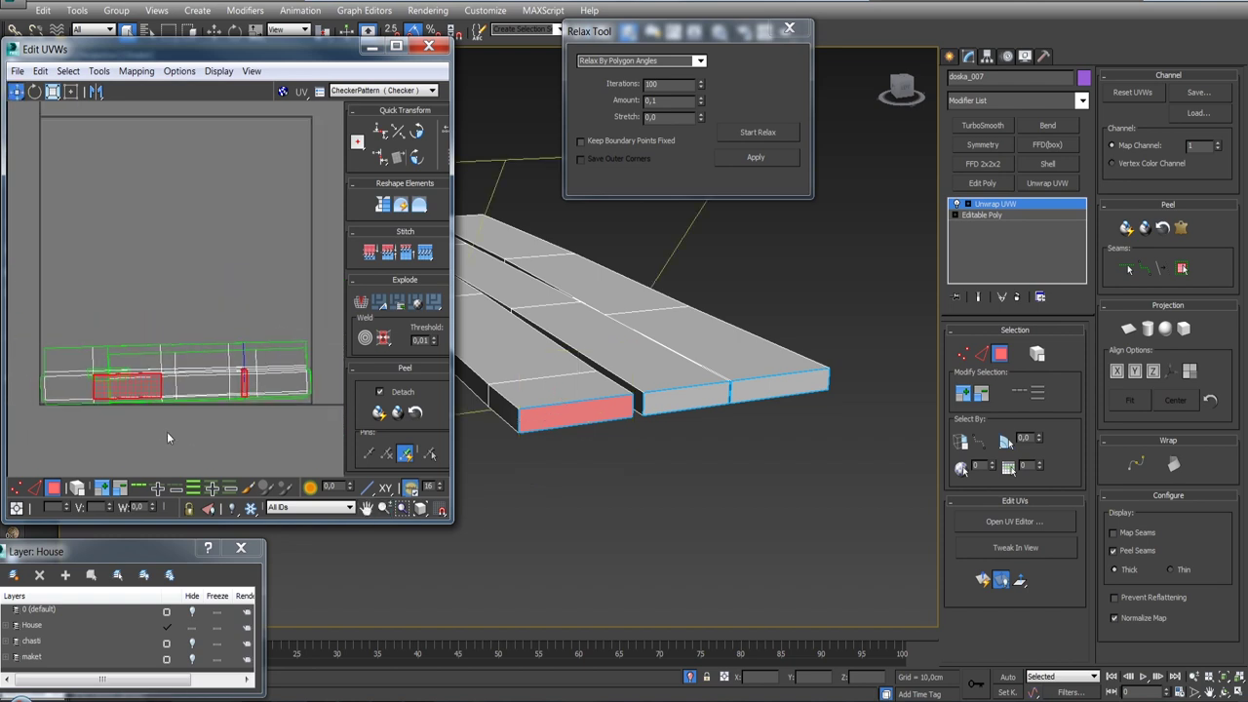
left_click_drag(97, 332, 116, 423)
key("ctrl+z")
left_click_drag(189, 316, 67, 428)
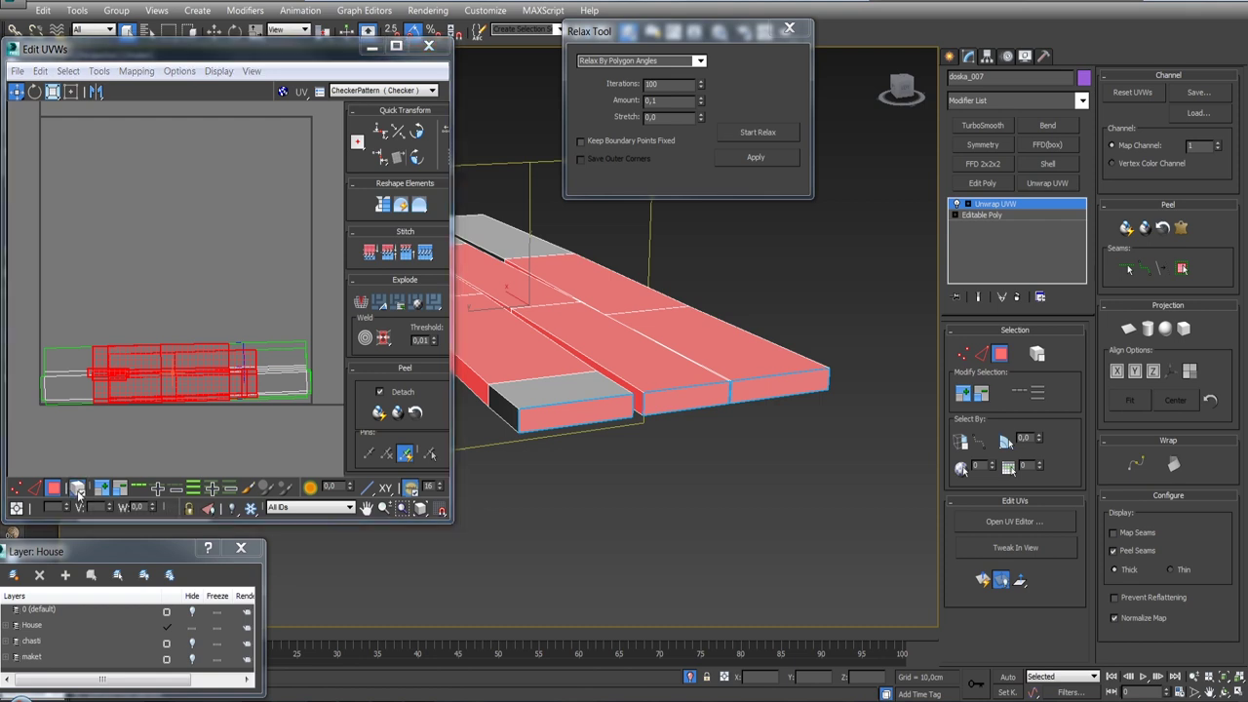
scroll(193, 455, "up", 2)
Make the UV layout area taller and frame the UV island.
left_click_drag(224, 522, 224, 597)
middle_click_drag(151, 455, 223, 455)
scroll(146, 444, "up", 2)
scroll(124, 443, "down", 1)
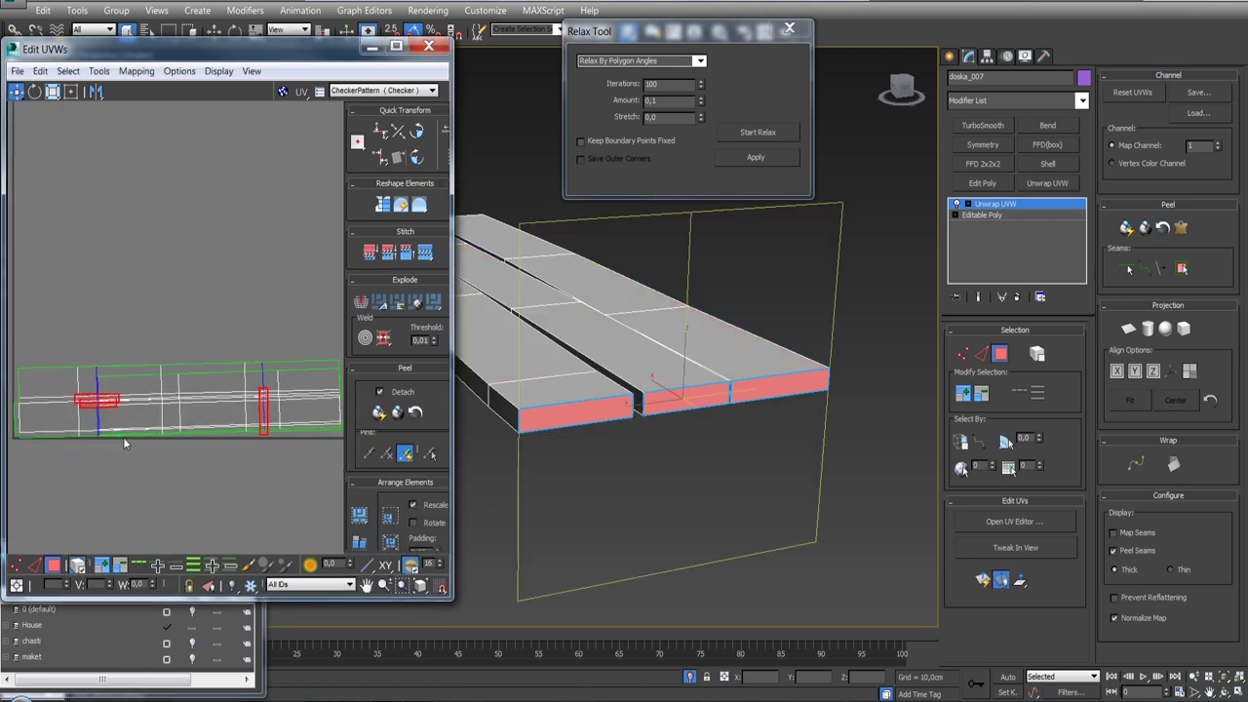
scroll(224, 472, "up", 2)
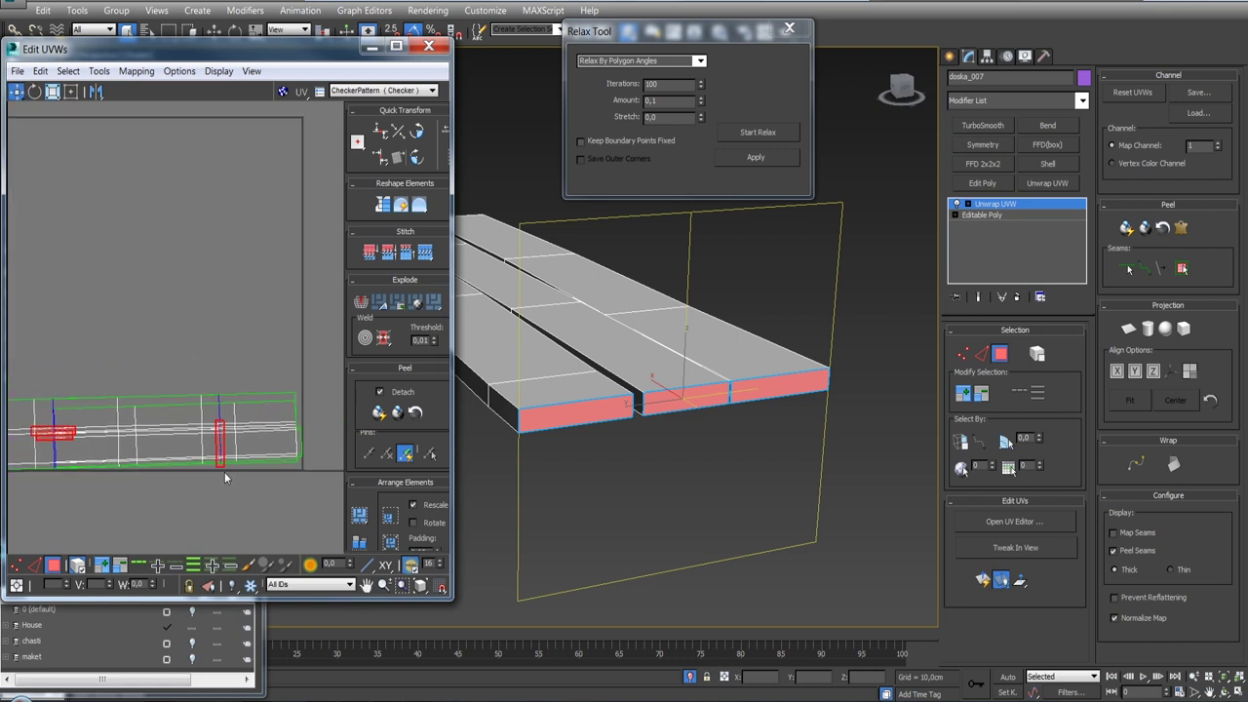
scroll(224, 448, "up", 1)
Draw a point-to-point seam along the plank's bottom edge and stitch the UV edges.
key("2")
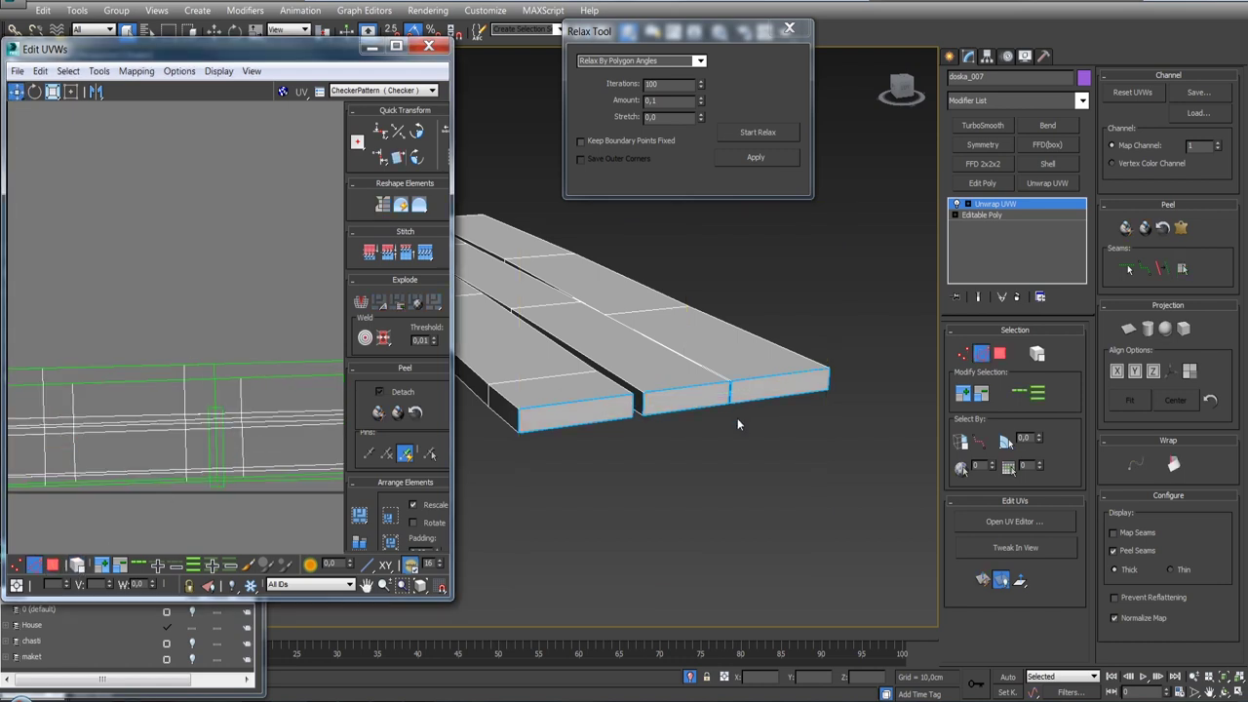
left_click(1131, 273)
left_click_drag(849, 343, 713, 480)
left_click(223, 450)
left_click(425, 253)
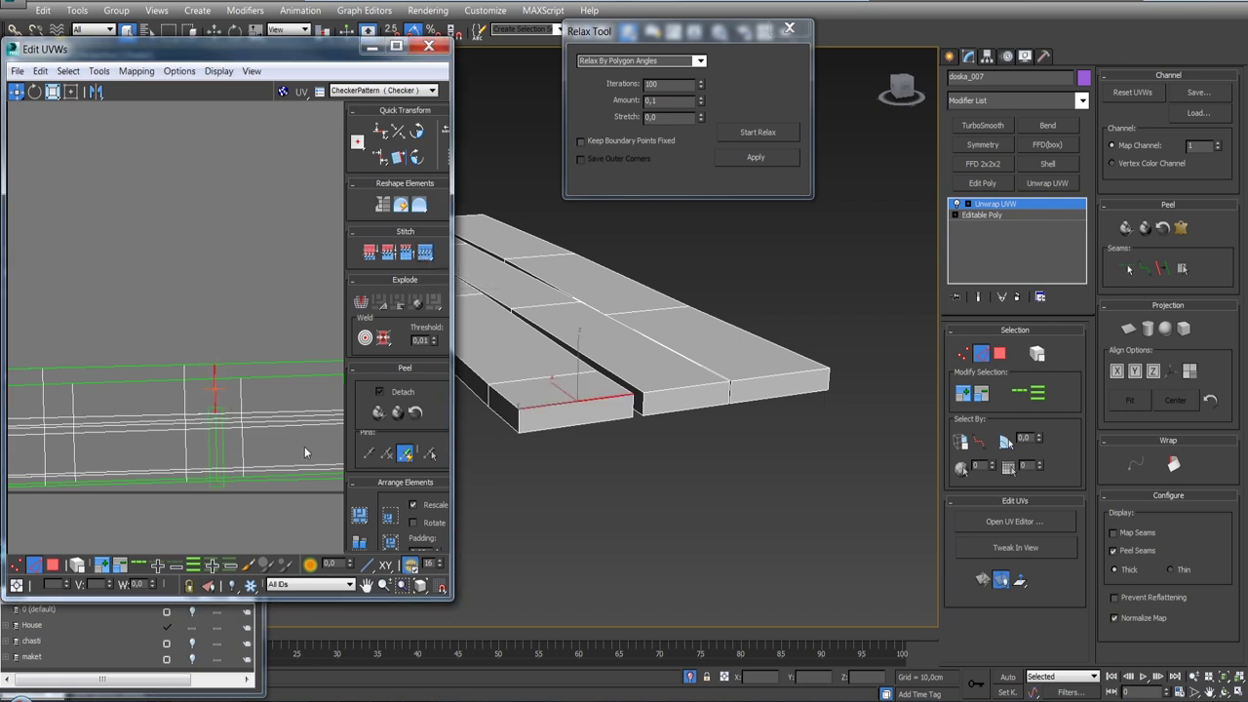
Pack all UV islands to fill the UV square without rescaling them.
scroll(293, 440, "up", 3)
scroll(243, 430, "up", 3)
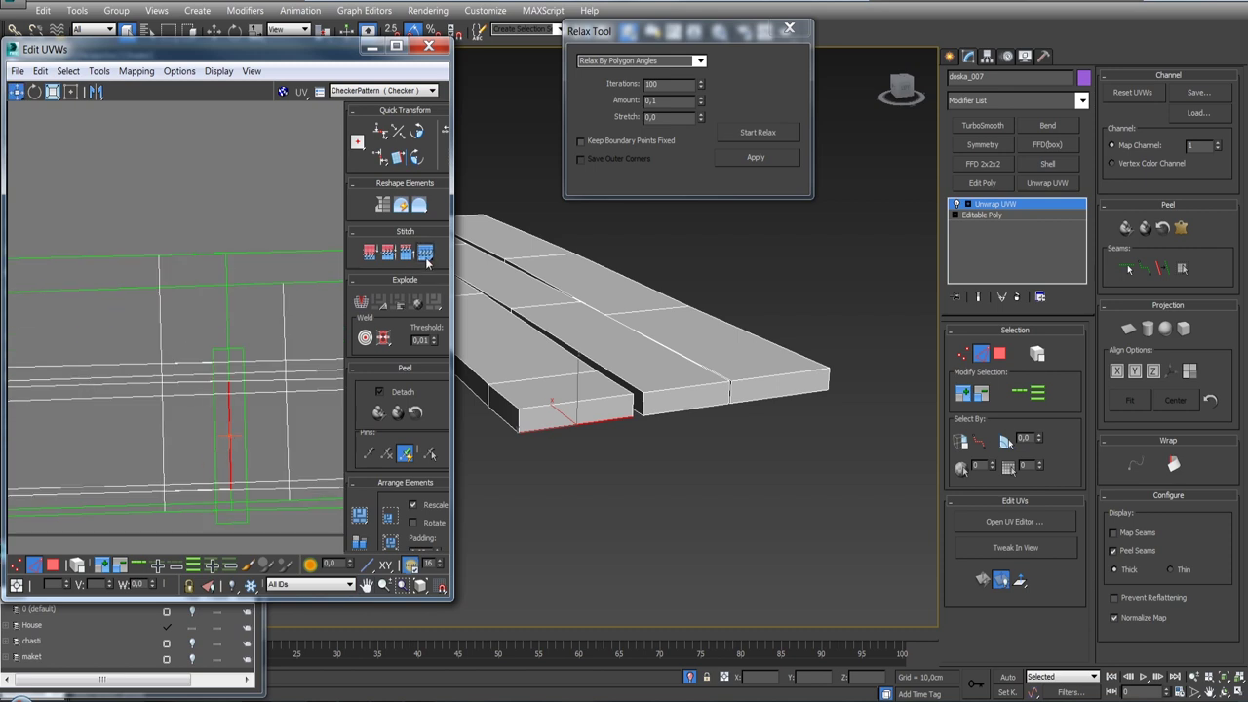
scroll(230, 428, "down", 3)
left_click(52, 564, "ctrl")
scroll(161, 450, "down", 3)
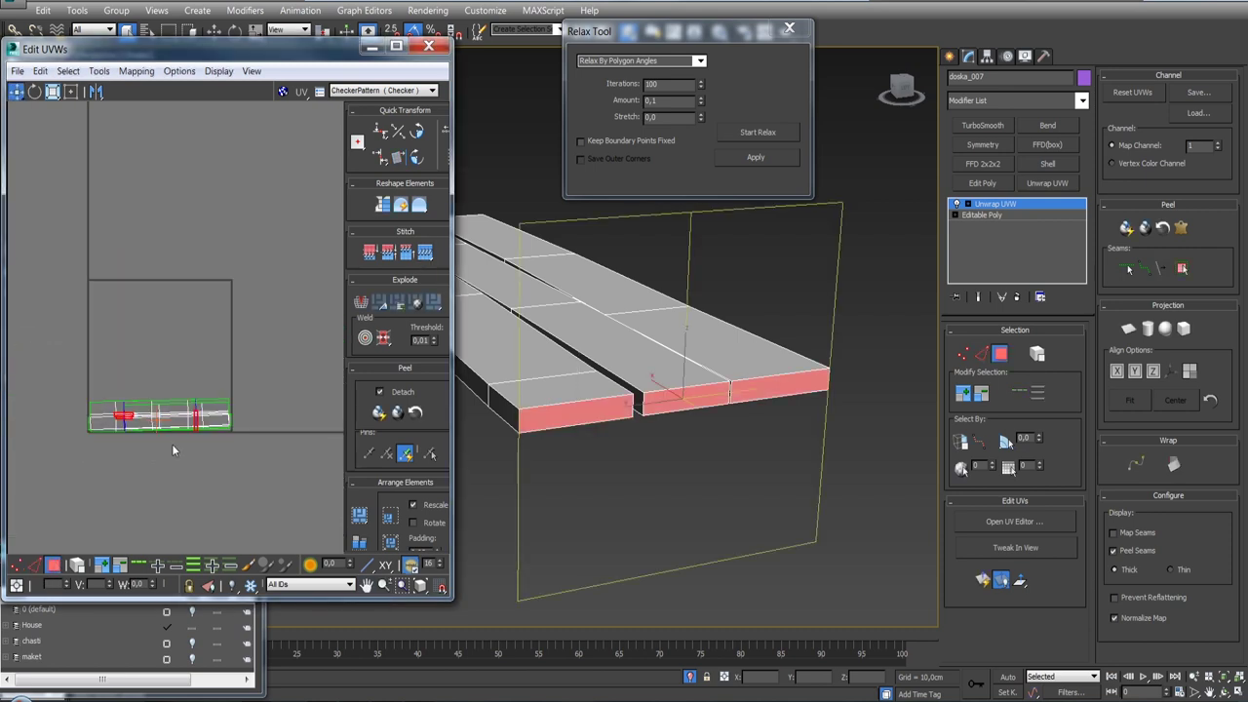
left_click_drag(126, 420, 278, 454)
left_click(360, 541)
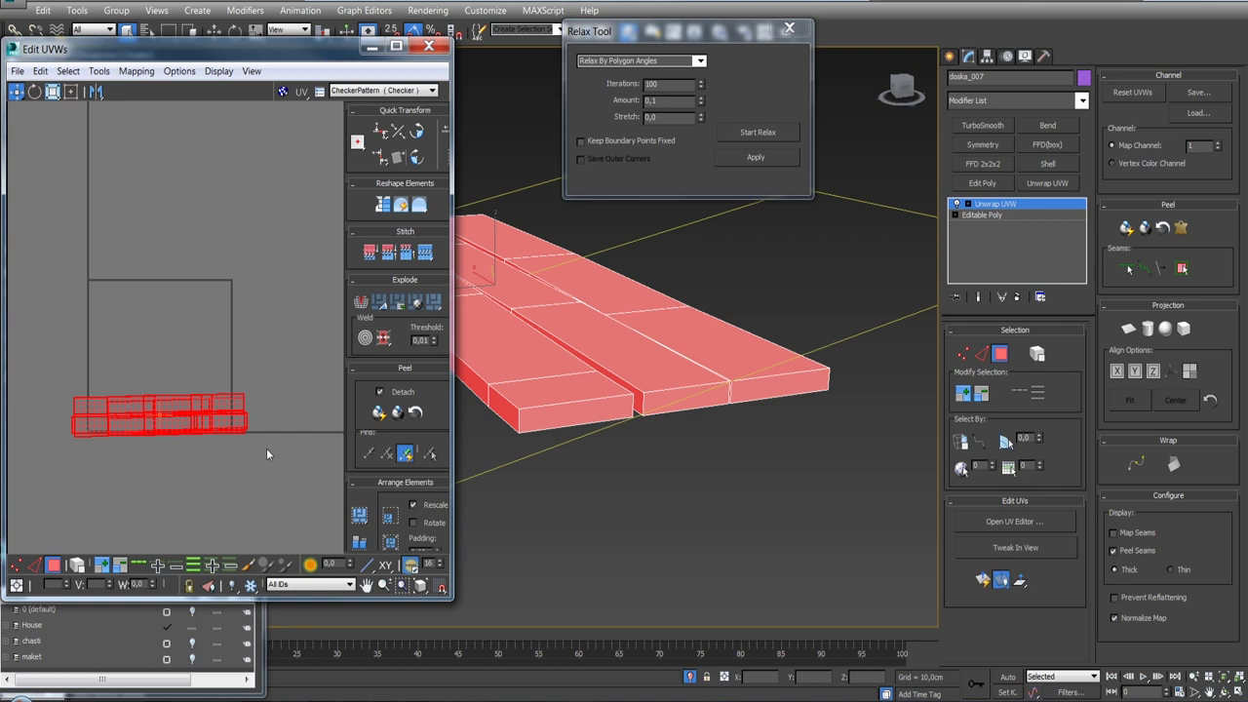
left_click(360, 516)
left_click(414, 504)
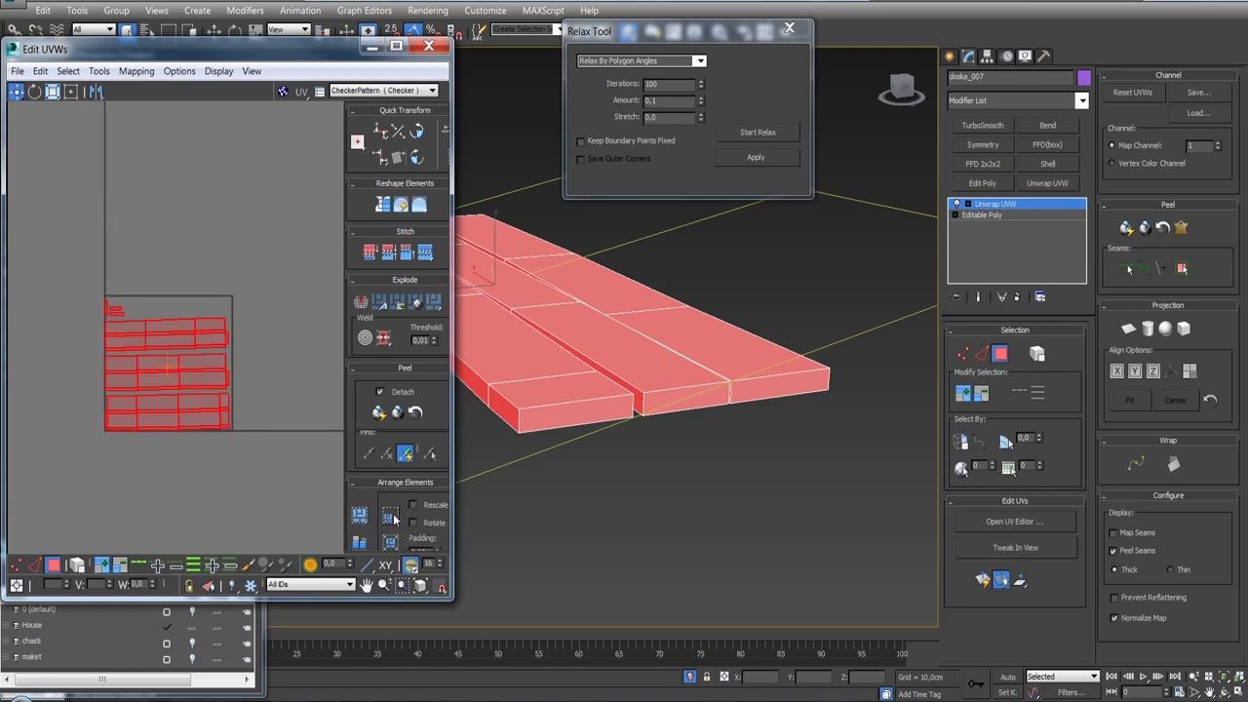
Deselect the middle faces and end planks' top faces of the UV strip.
scroll(299, 430, "up", 3)
middle_click_drag(159, 377, 198, 378)
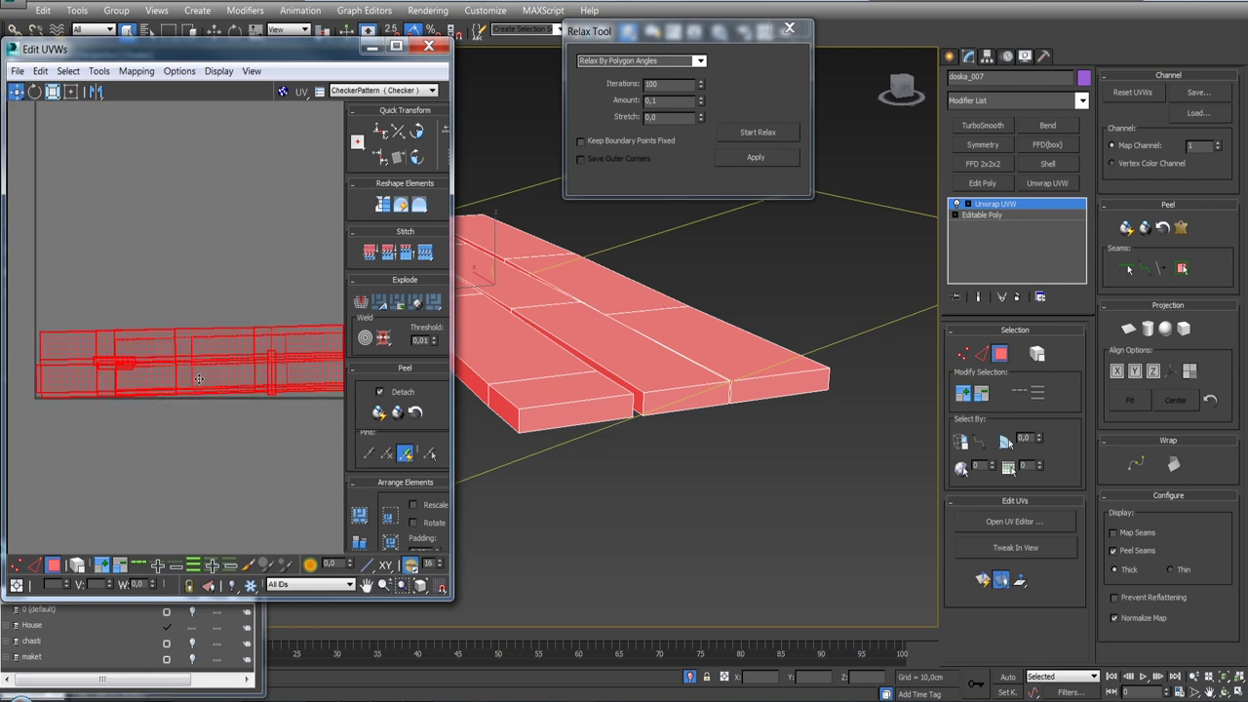
left_click_drag(207, 447, 211, 439, "alt")
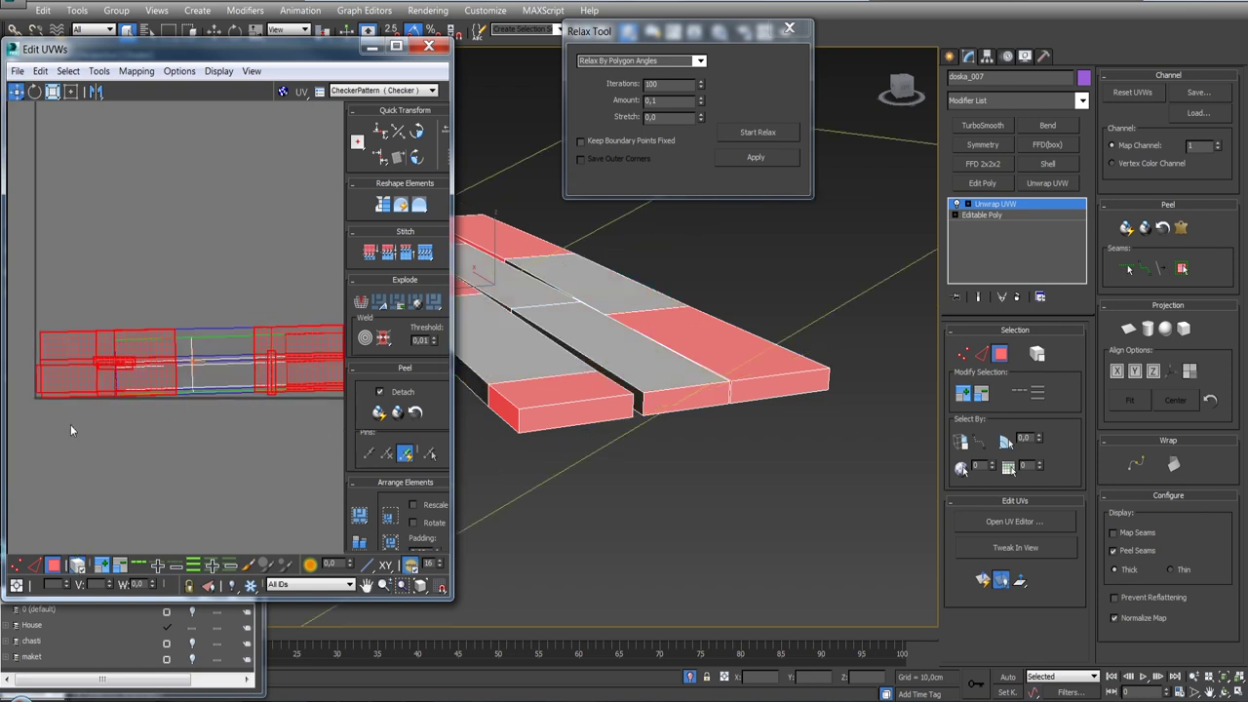
left_click_drag(70, 430, 144, 463, "alt")
scroll(235, 342, "down", 1)
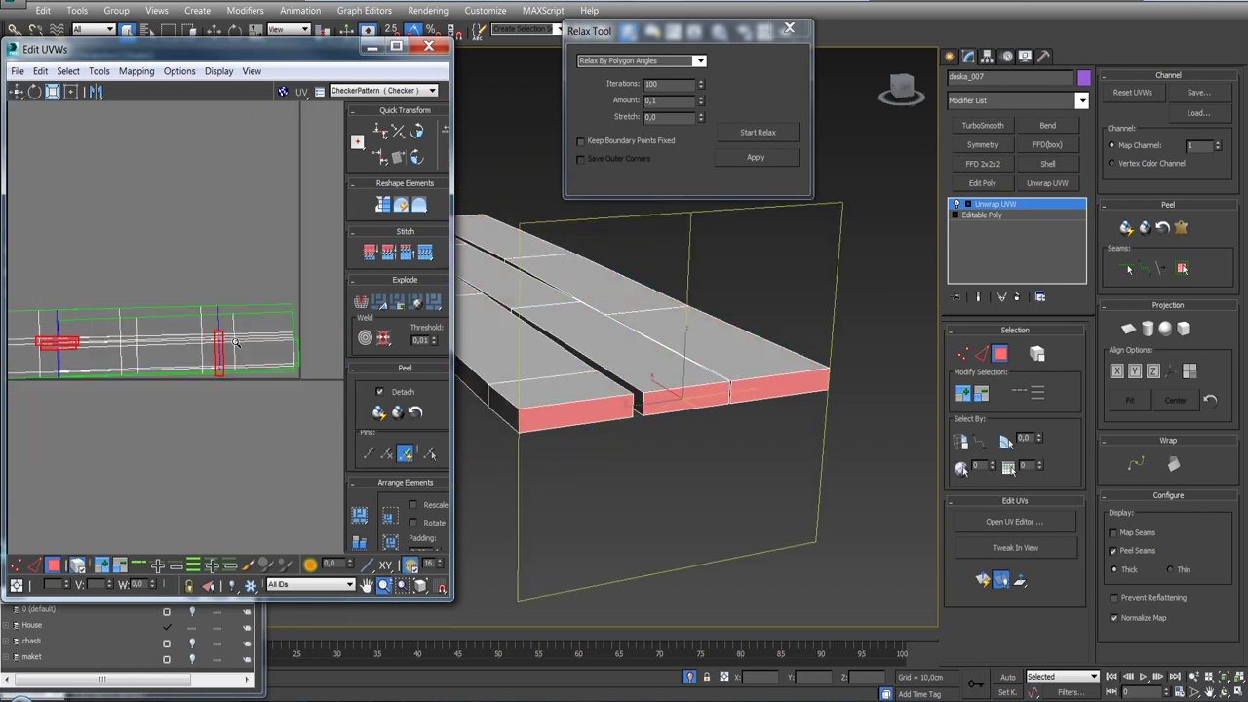
scroll(235, 342, "up", 1)
left_click_drag(219, 332, 107, 382)
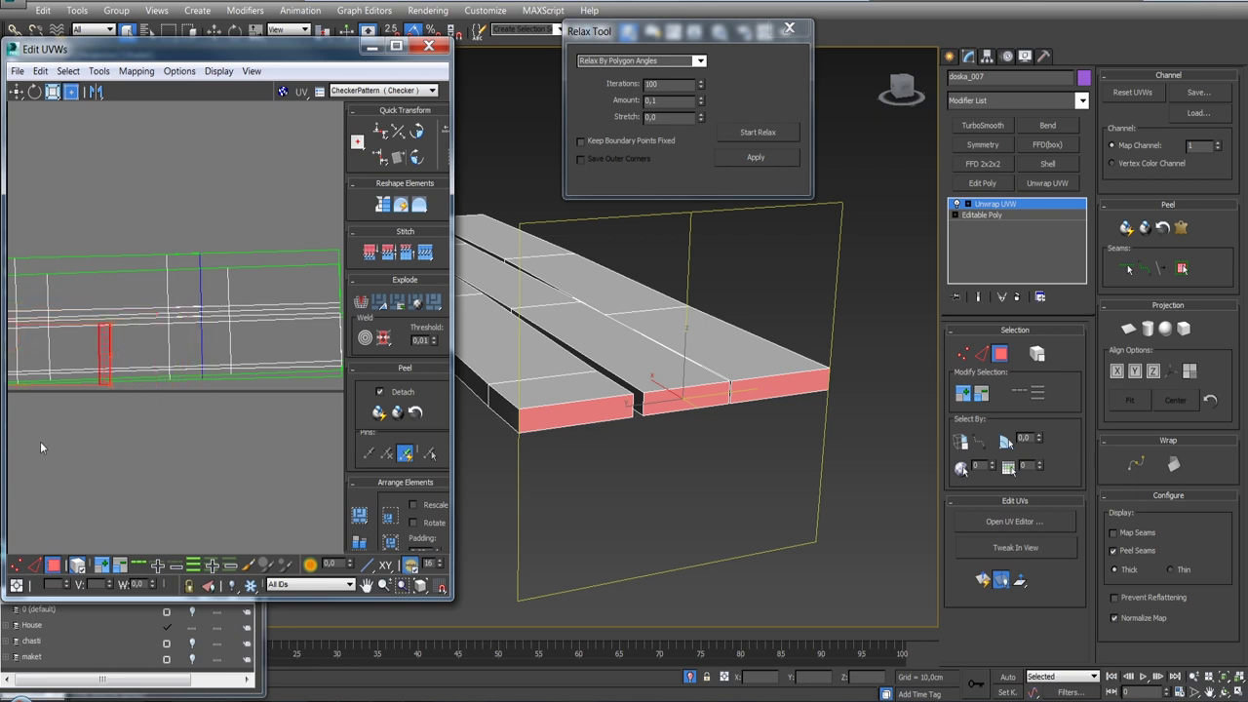
middle_click_drag(113, 441, 183, 444)
Select bottom edges on the plank strip, then clear the edge selection.
key("2")
left_click(272, 362)
scroll(195, 361, "up", 2)
left_click(156, 344)
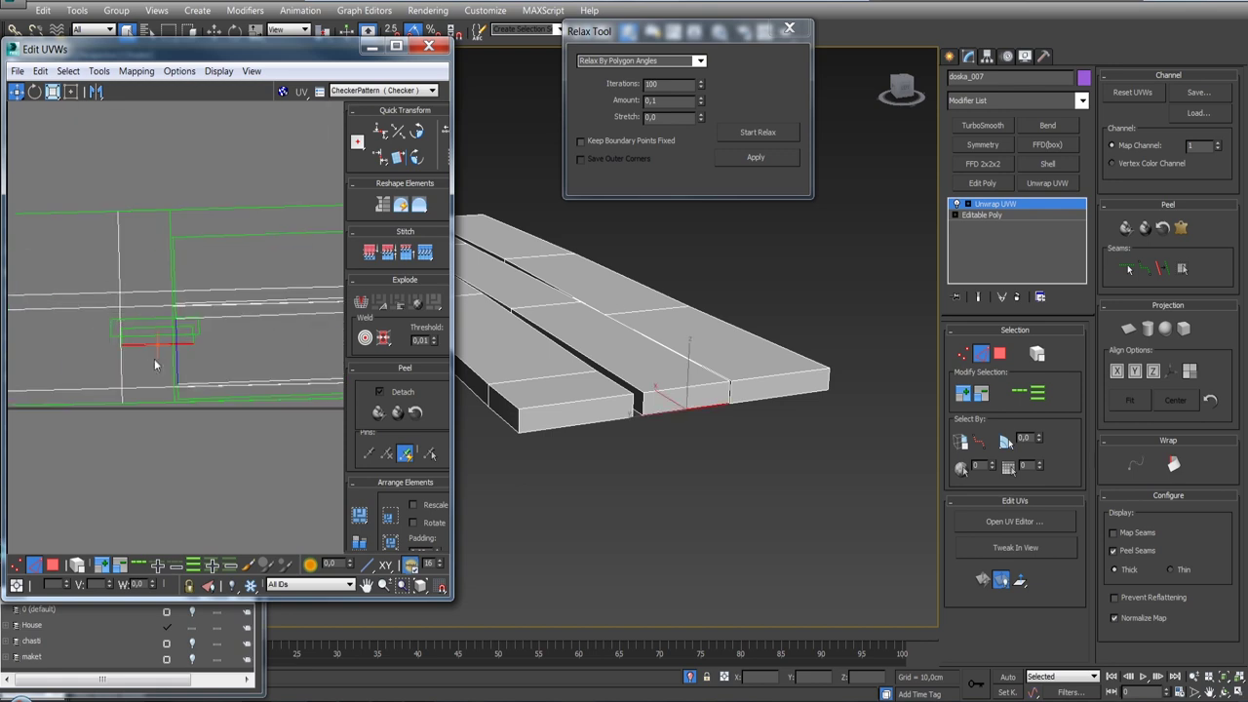
left_click(142, 349)
scroll(171, 346, "up", 2)
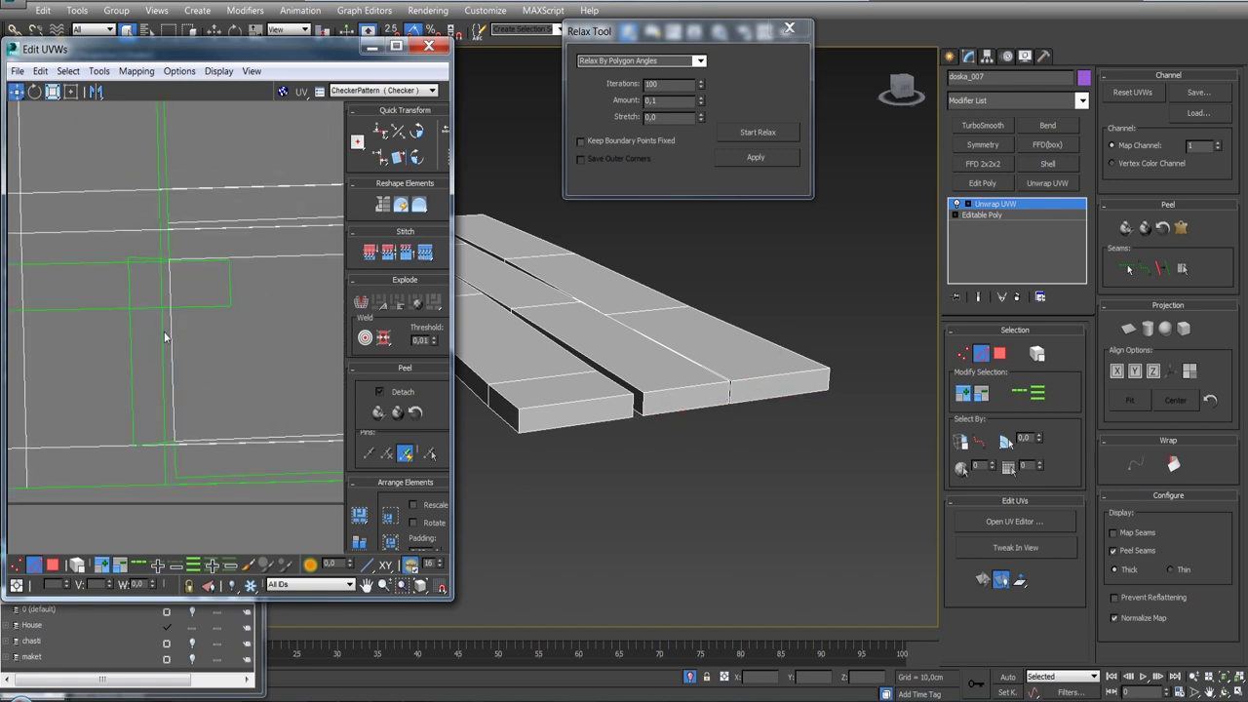
scroll(324, 303, "down", 3)
Collapse the Unwrap UVW modifier into the Editable Poly and view the log house from the side.
right_click(994, 205)
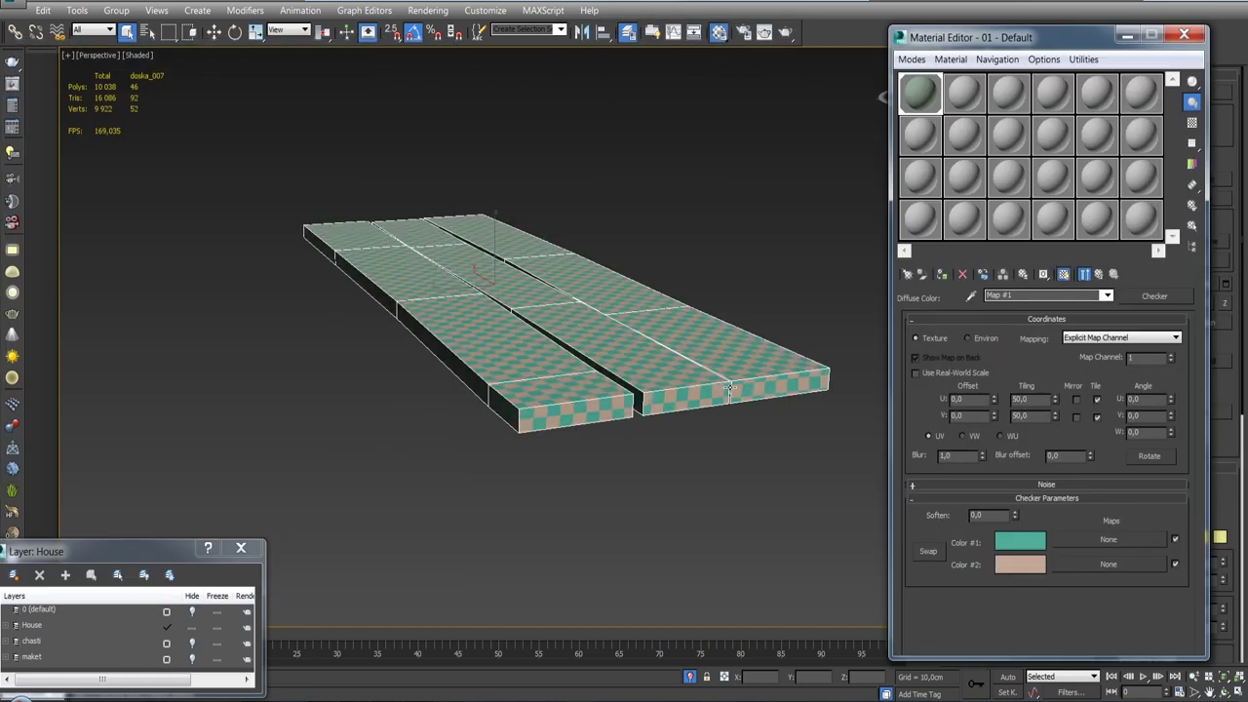
left_click(1183, 36)
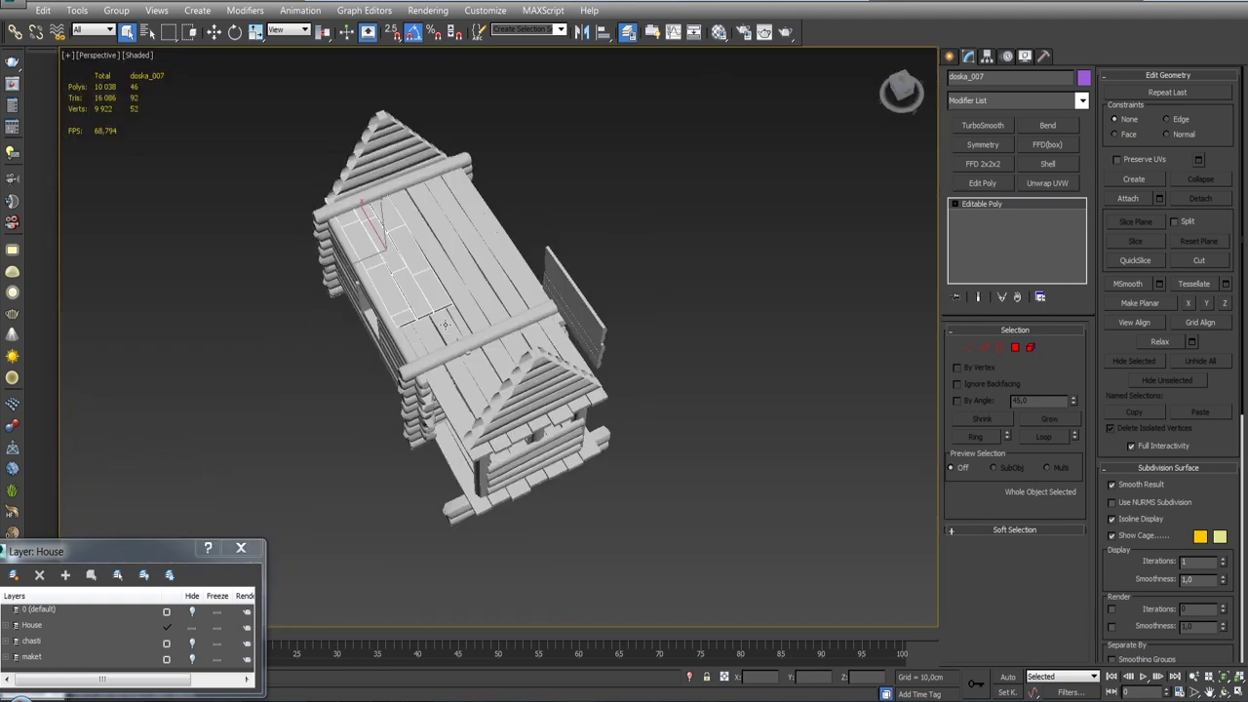
middle_click_drag(445, 325, 517, 252, "alt")
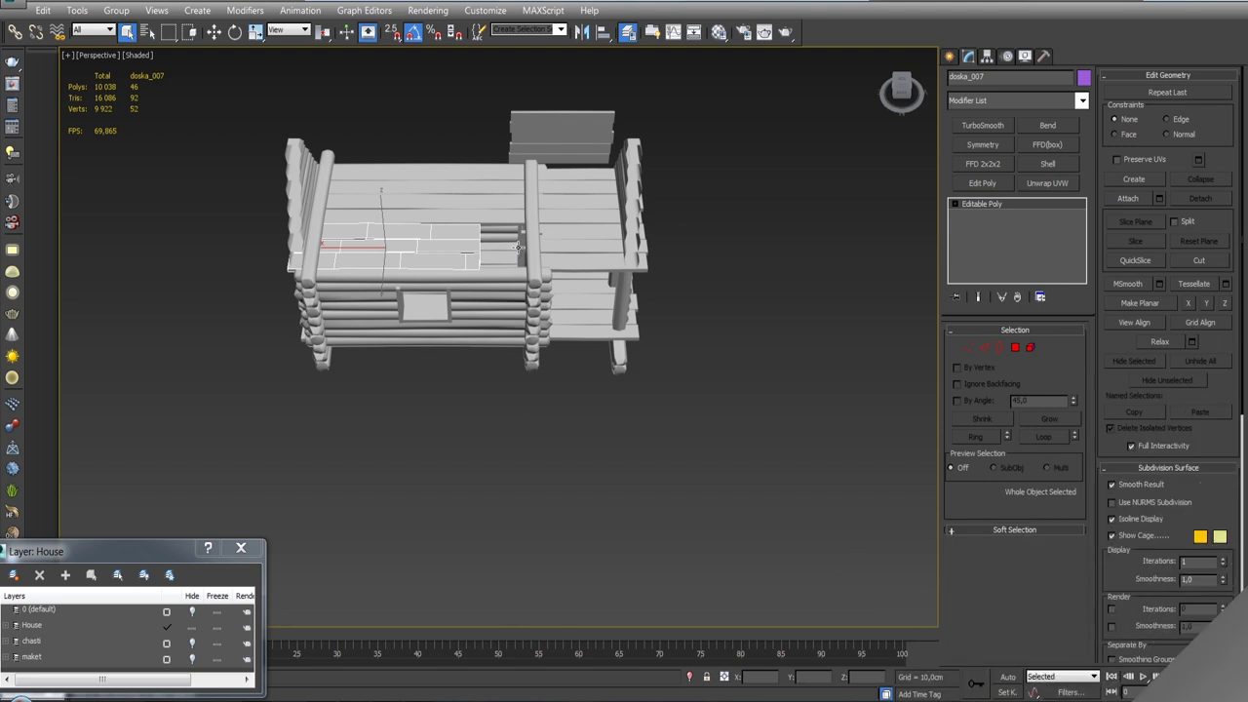
Shift-rotate a copy of porch board doska_025 about 91° so it stands upright.
mouse_move(515, 246)
middle_mouse_down("alt")
mouse_move(504, 257)
mouse_move(534, 235)
mouse_move(508, 180)
middle_mouse_up("alt")
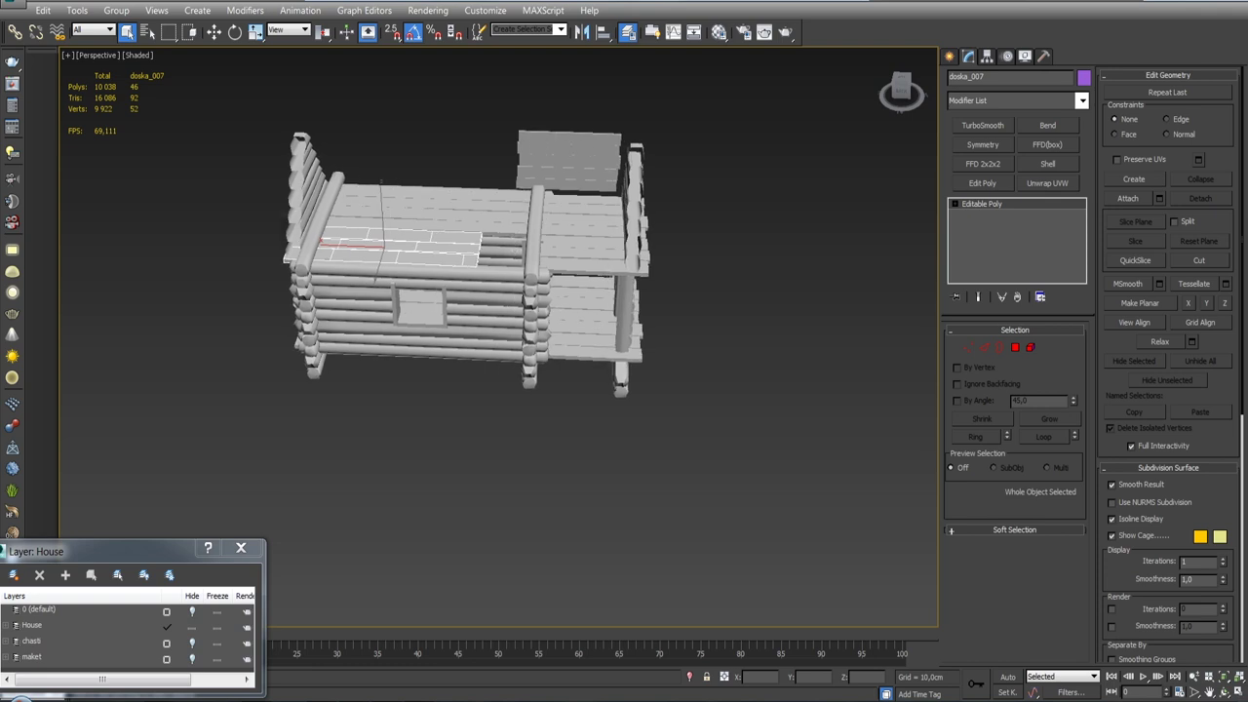
left_click(591, 321)
middle_click_drag(591, 322, 608, 329, "alt")
key("e")
left_click_drag(621, 296, 496, 272, "shift")
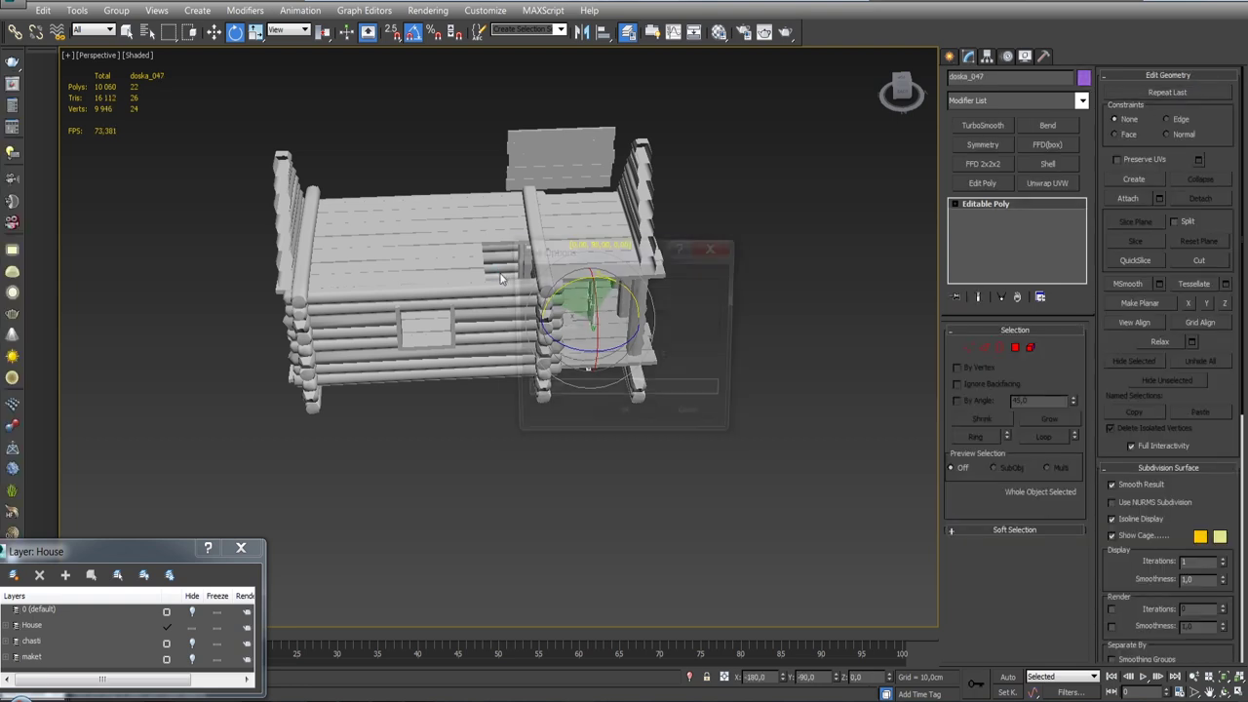
left_click(617, 421)
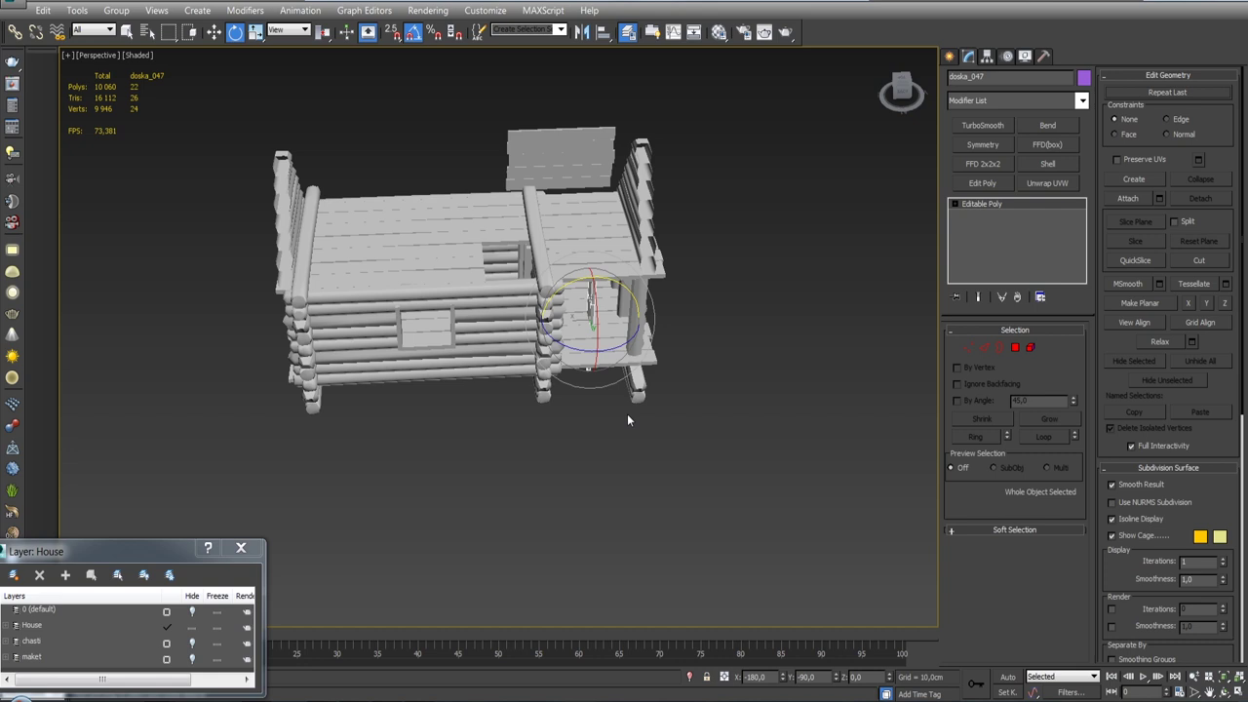
Adjust the new board's pivot with Affect Pivot Only.
key("w")
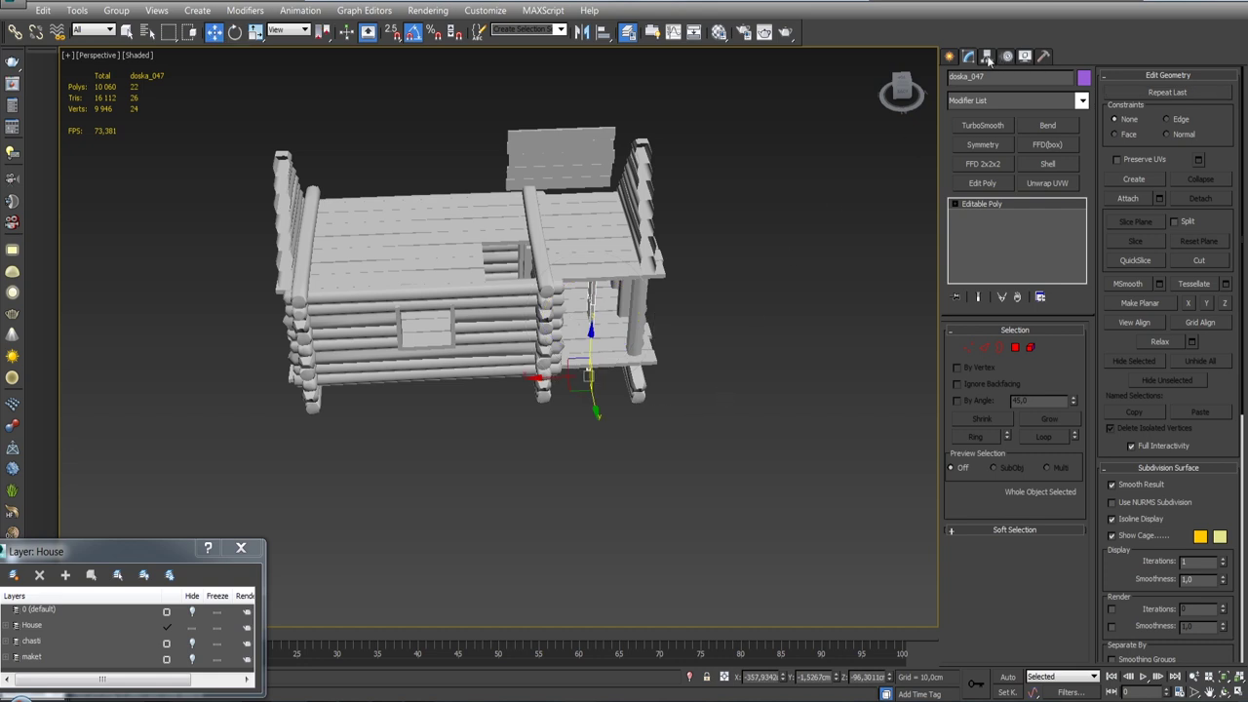
left_click(988, 56)
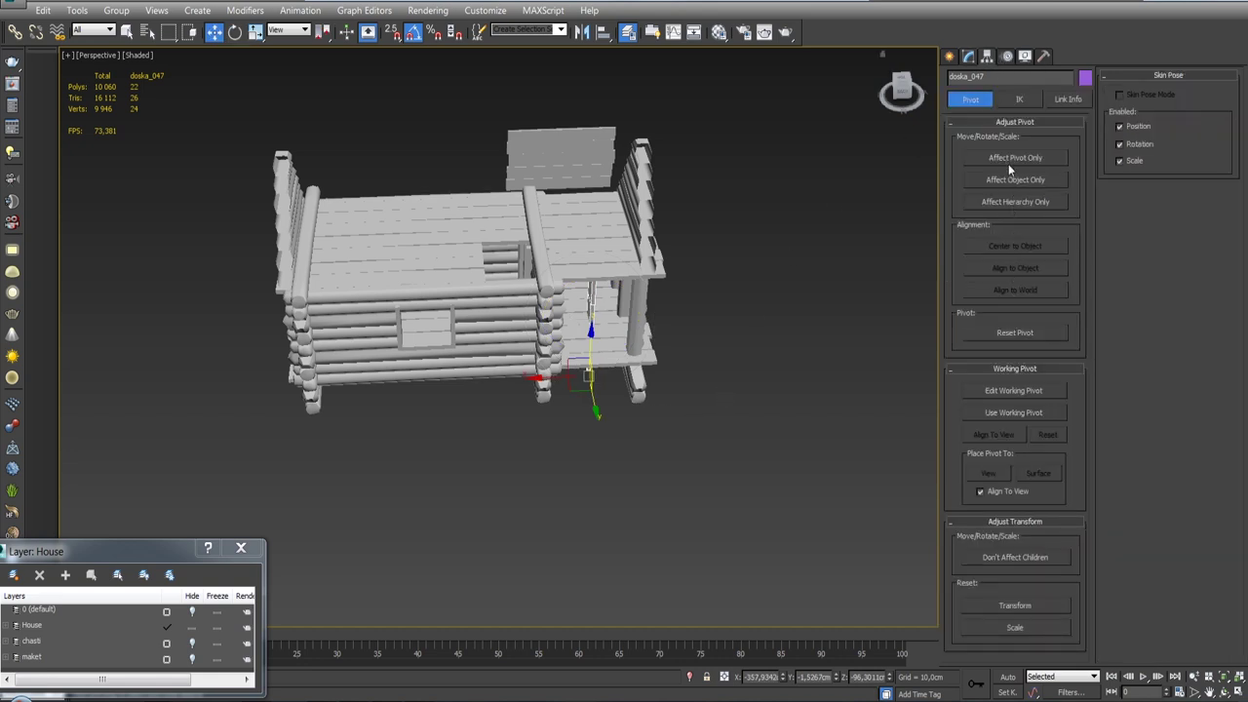
left_click(1008, 160)
left_click(968, 55)
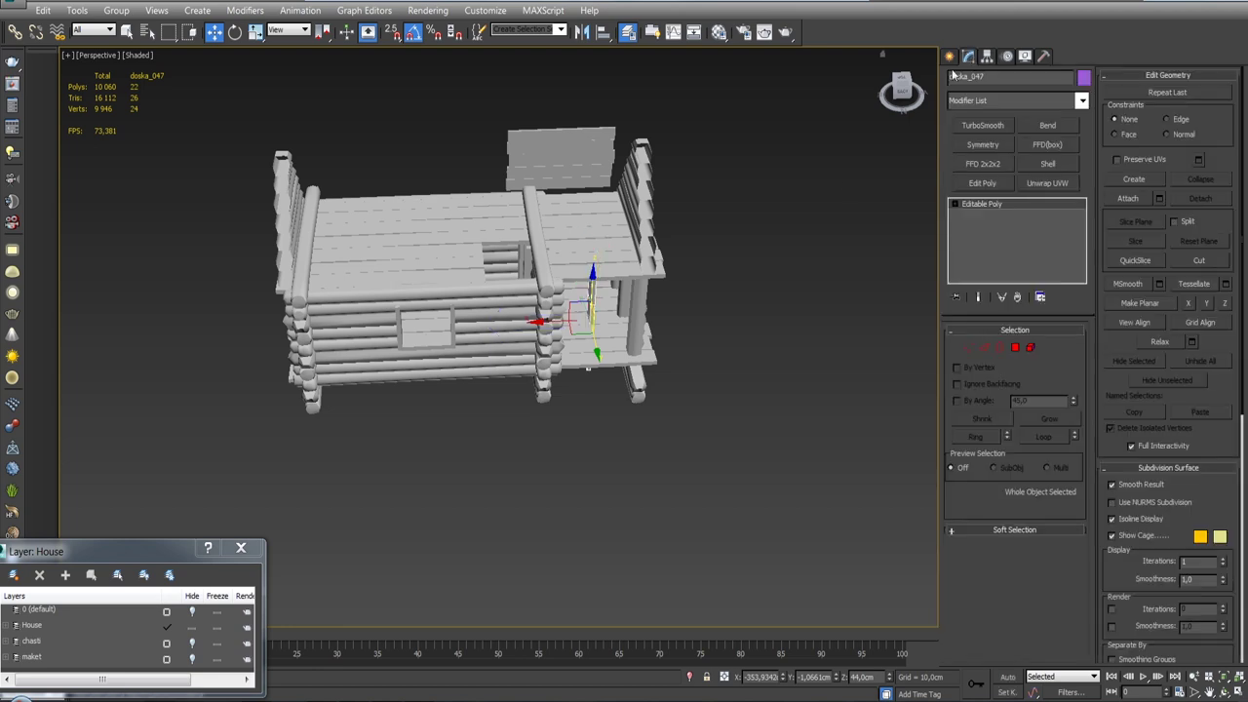
Inspect porch boards doska_022 through doska_028, then open the Save As dialog.
left_click(617, 360)
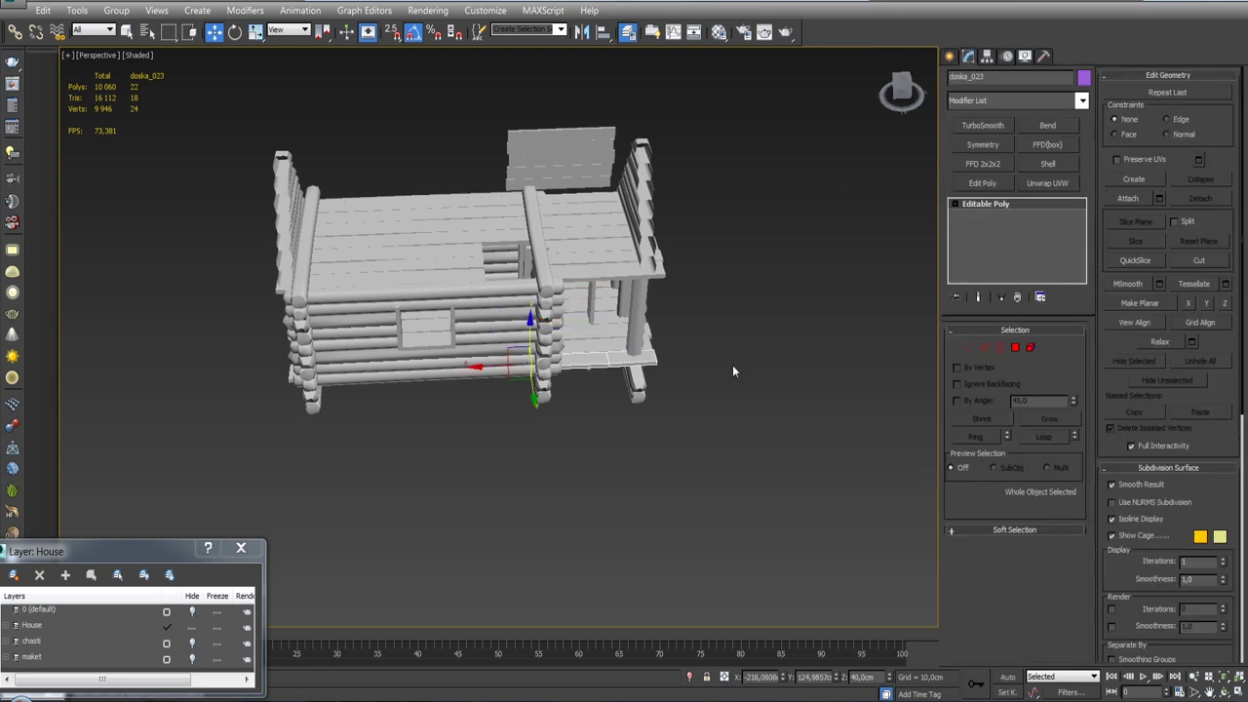
middle_click_drag(639, 331, 682, 337, "alt")
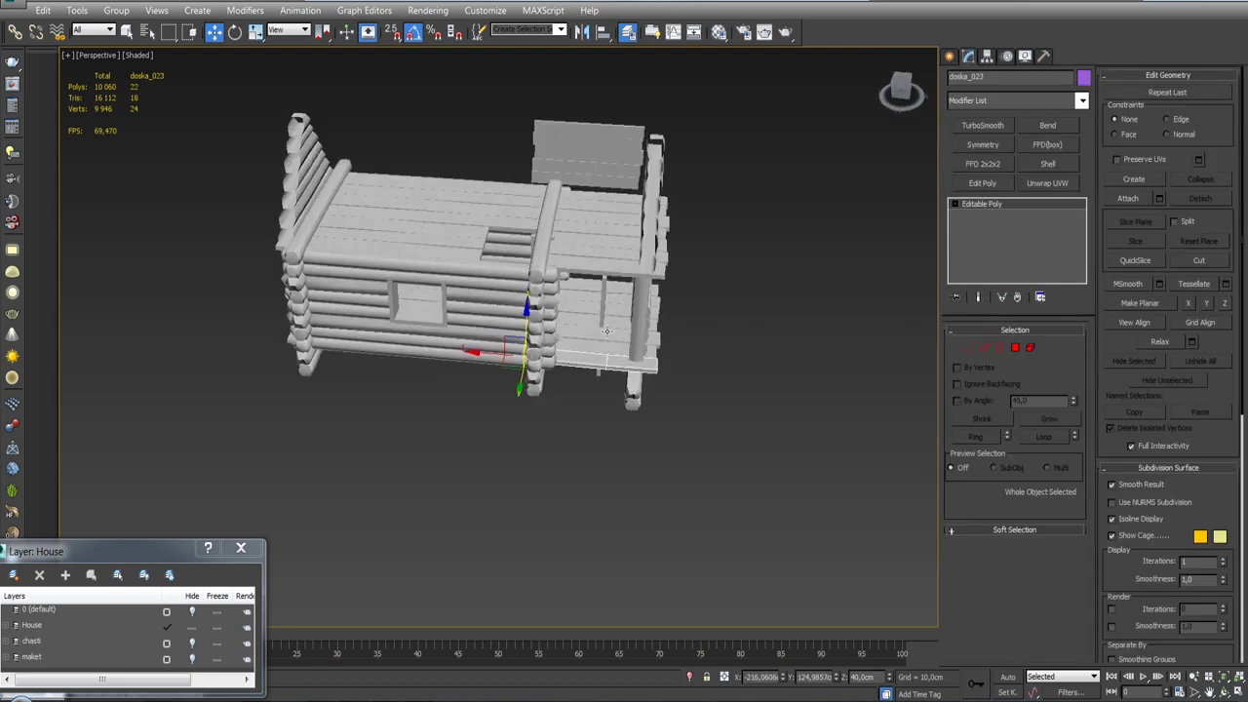
scroll(604, 351, "up", 5)
left_click(605, 373)
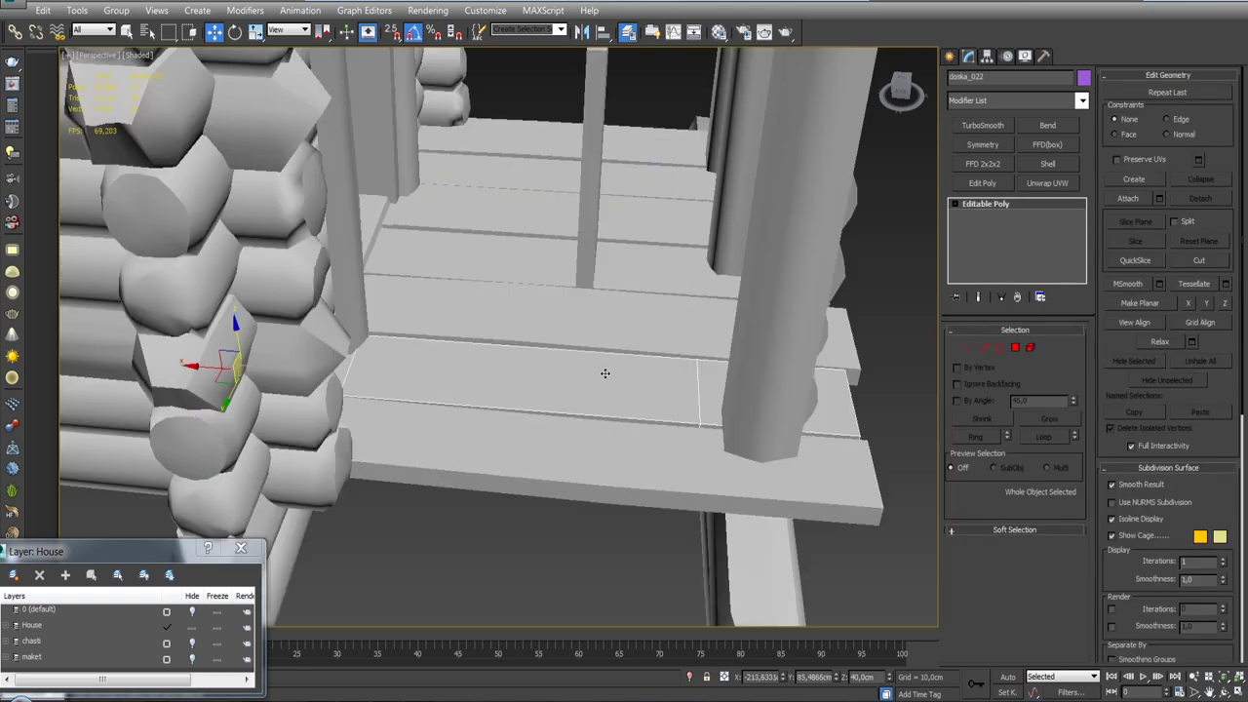
left_click(690, 304)
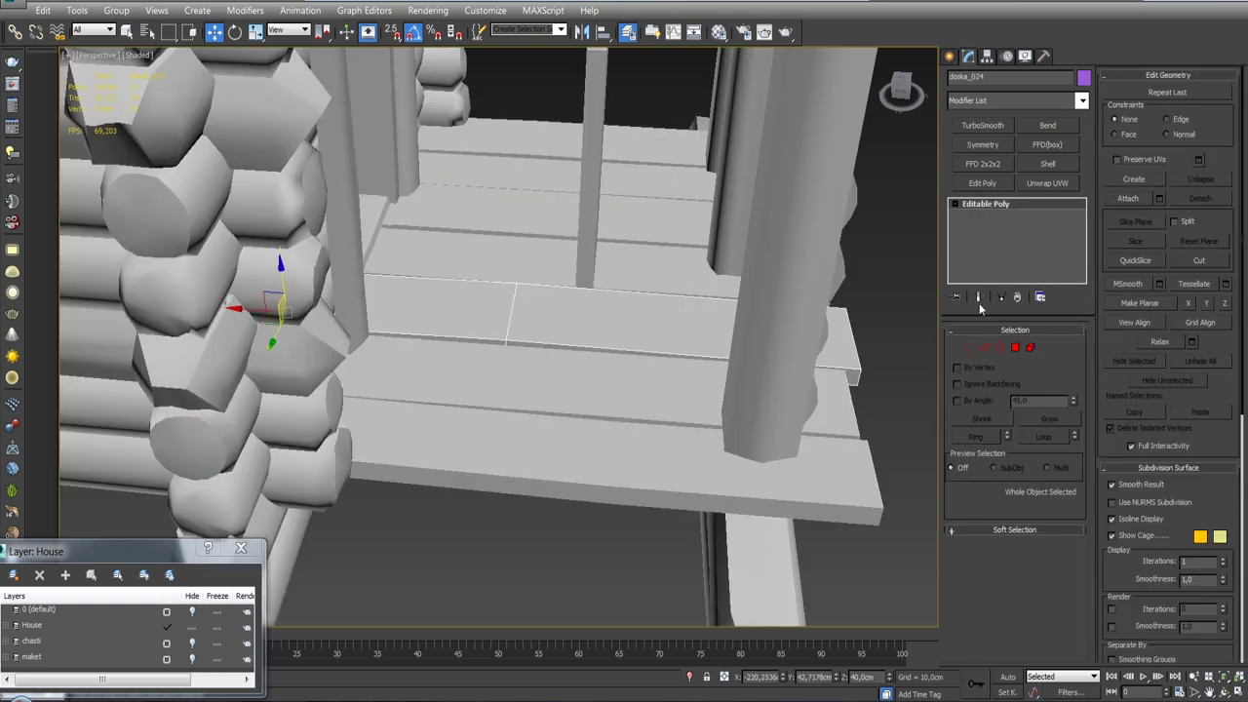
left_click(657, 270, "ctrl")
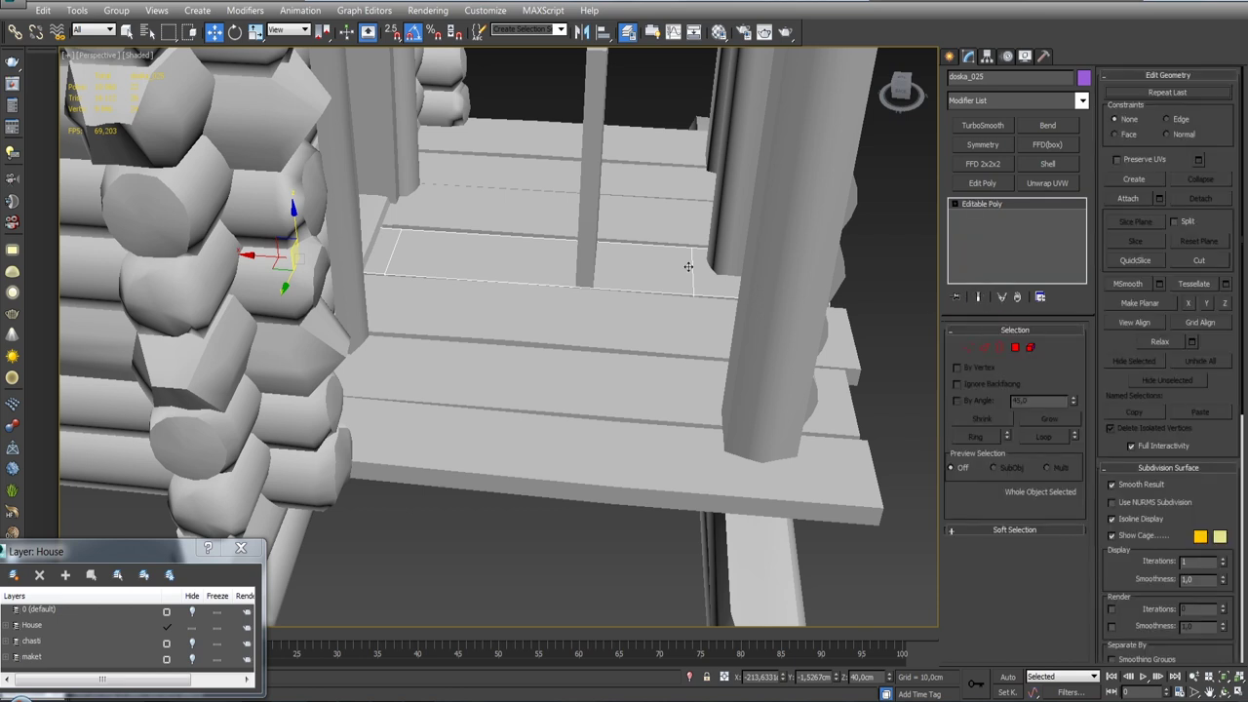
left_click(623, 225)
left_click(670, 187)
left_click(657, 157)
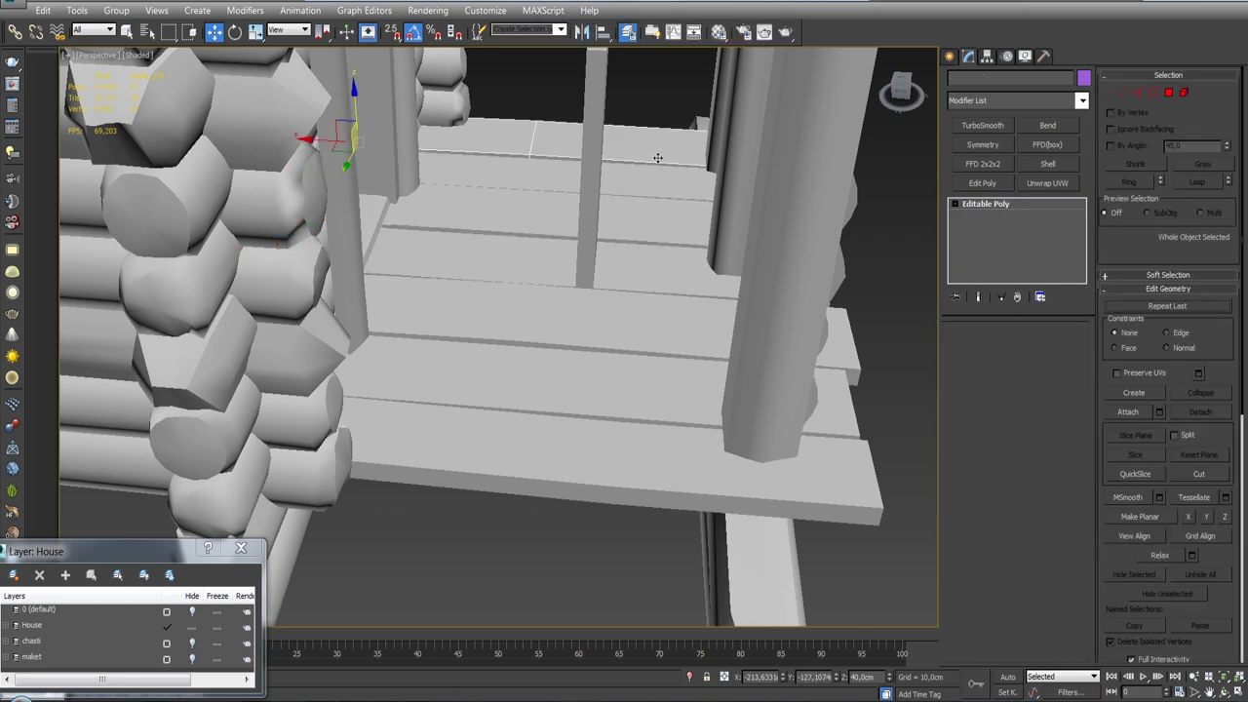
left_click(13, 10)
left_click(54, 181)
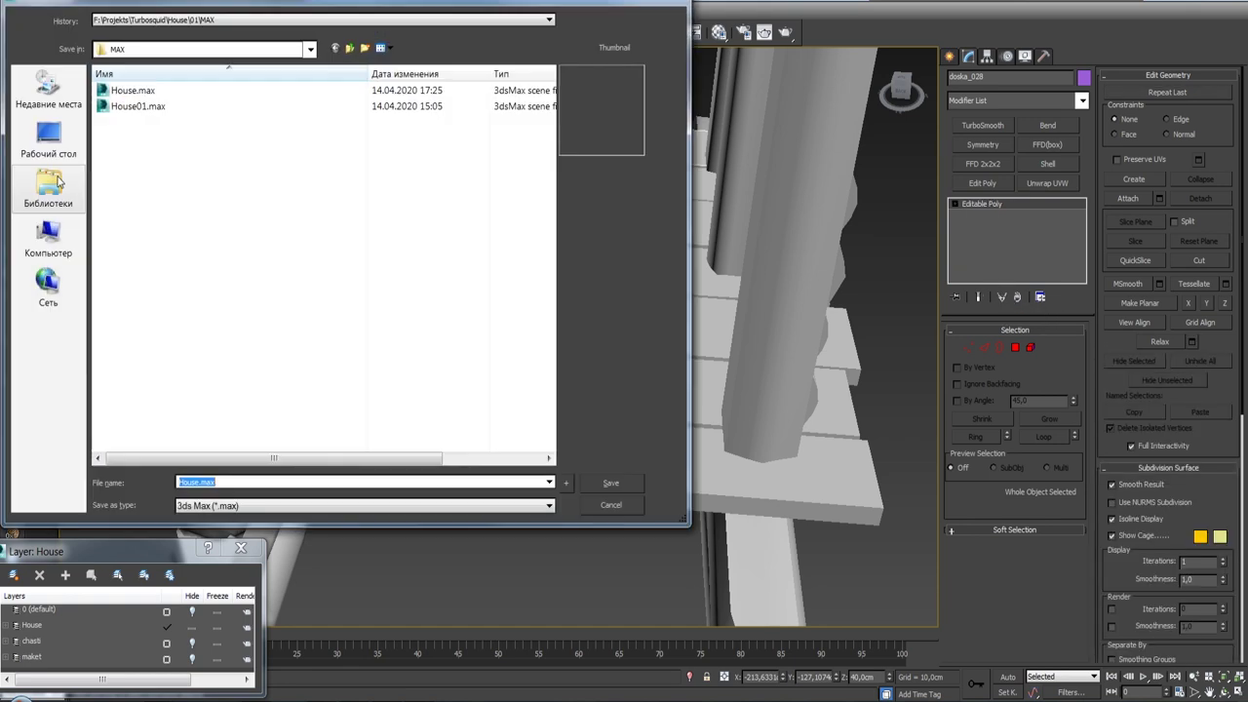
Overwrite House01.max and select the upright porch post doska_047.
double_click(127, 110)
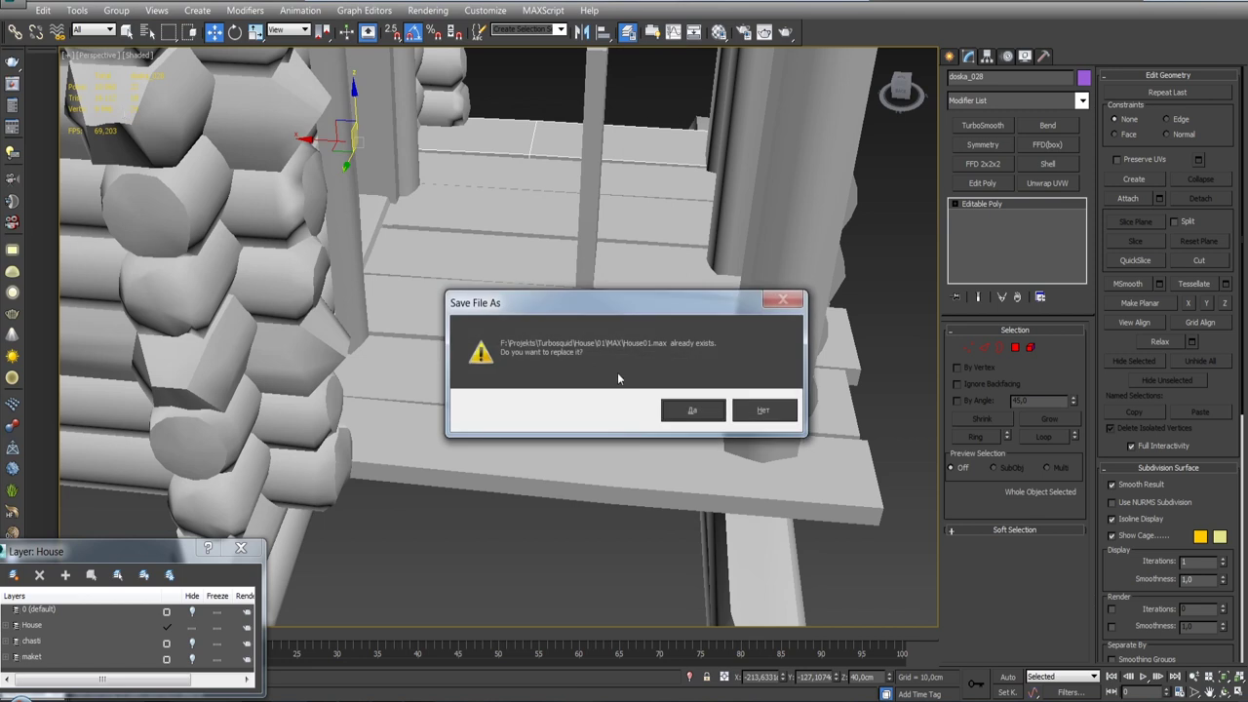
left_click(708, 411)
middle_click_drag(624, 343, 604, 390, "alt")
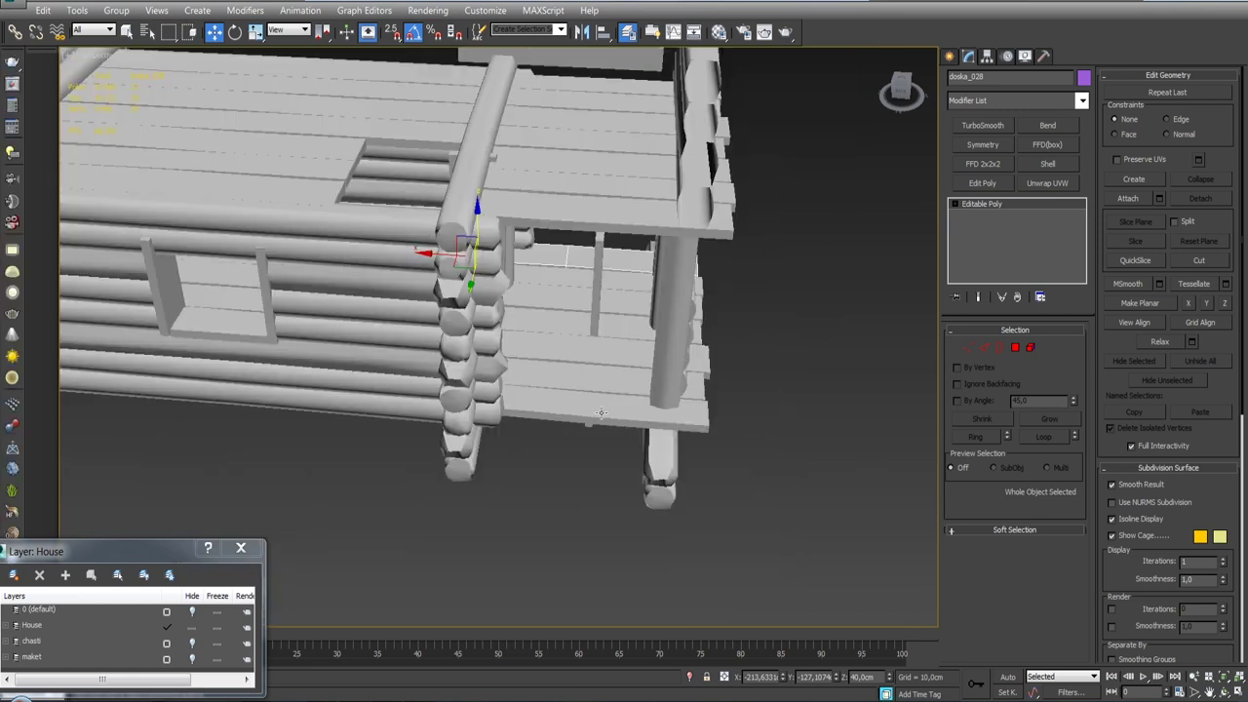
scroll(605, 390, "down", 5)
scroll(600, 408, "up", 5)
left_click(596, 247)
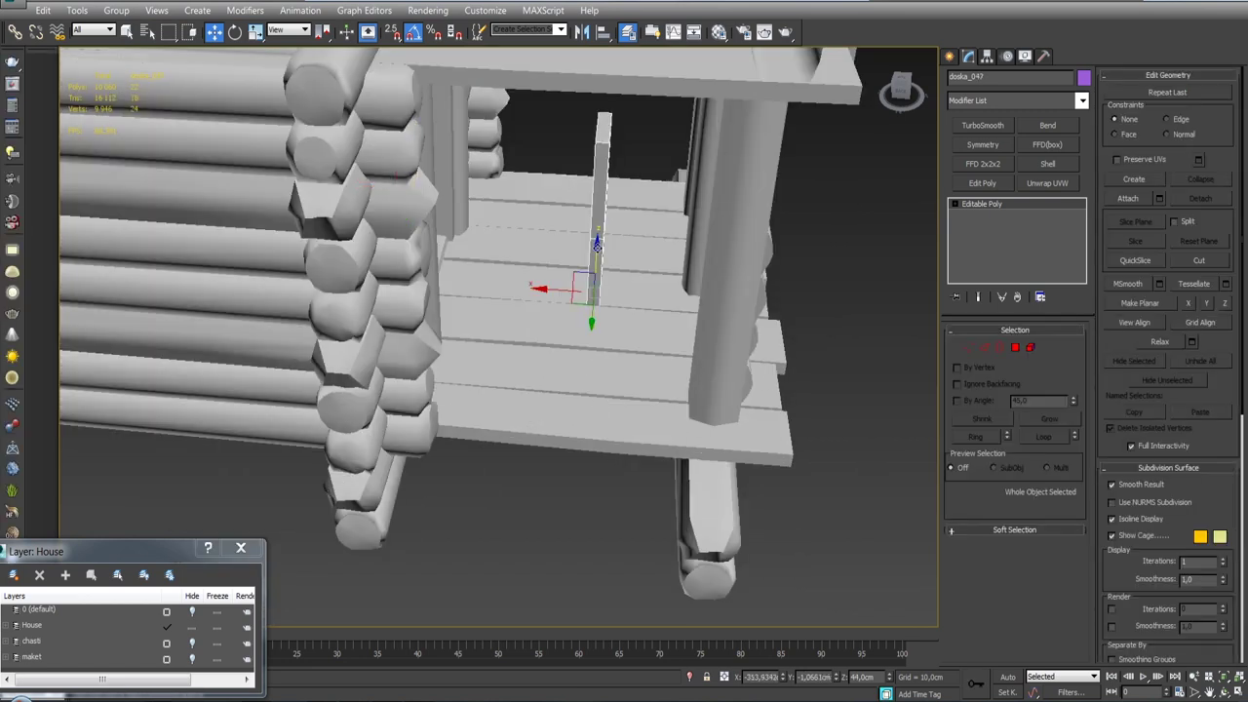
Orbit around the cabin to inspect the porch planks and log walls.
middle_click_drag(570, 292, 546, 410, "alt")
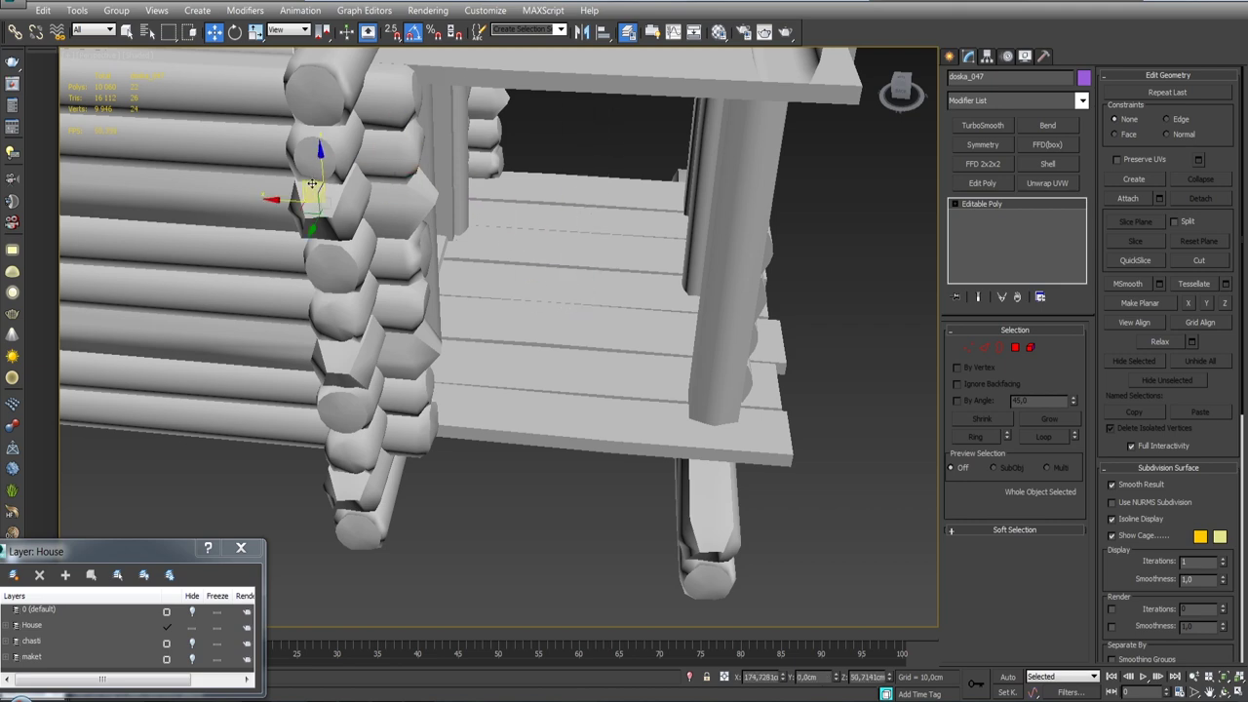
middle_click_drag(577, 265, 546, 302, "alt")
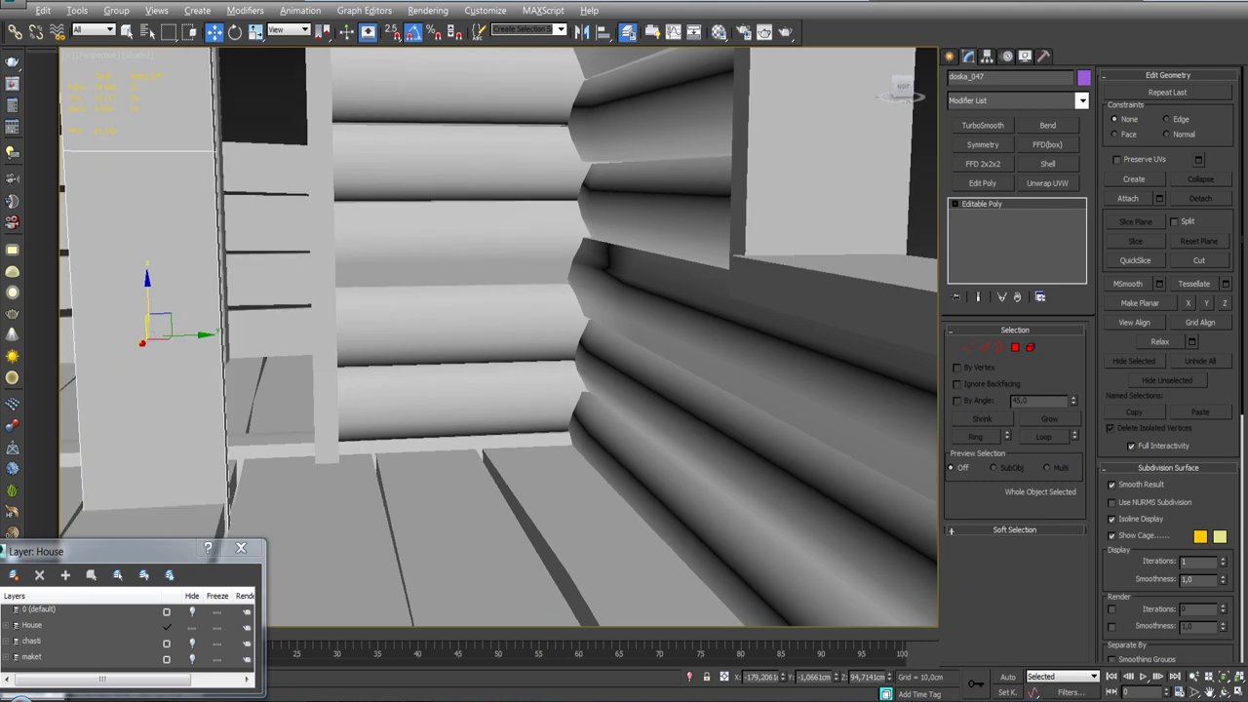
scroll(531, 135, "down", 3)
scroll(531, 135, "down", 3)
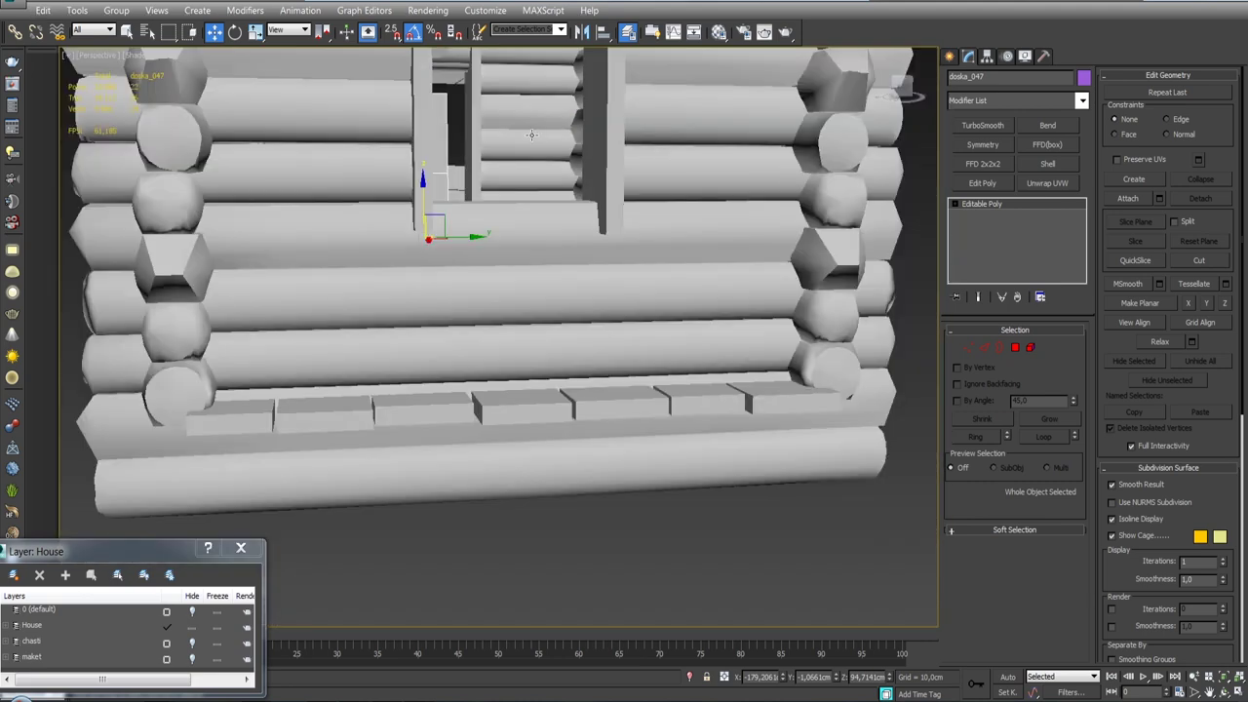
mouse_move(527, 135)
middle_mouse_down("alt")
mouse_move(446, 212)
mouse_move(525, 246)
middle_mouse_up("alt")
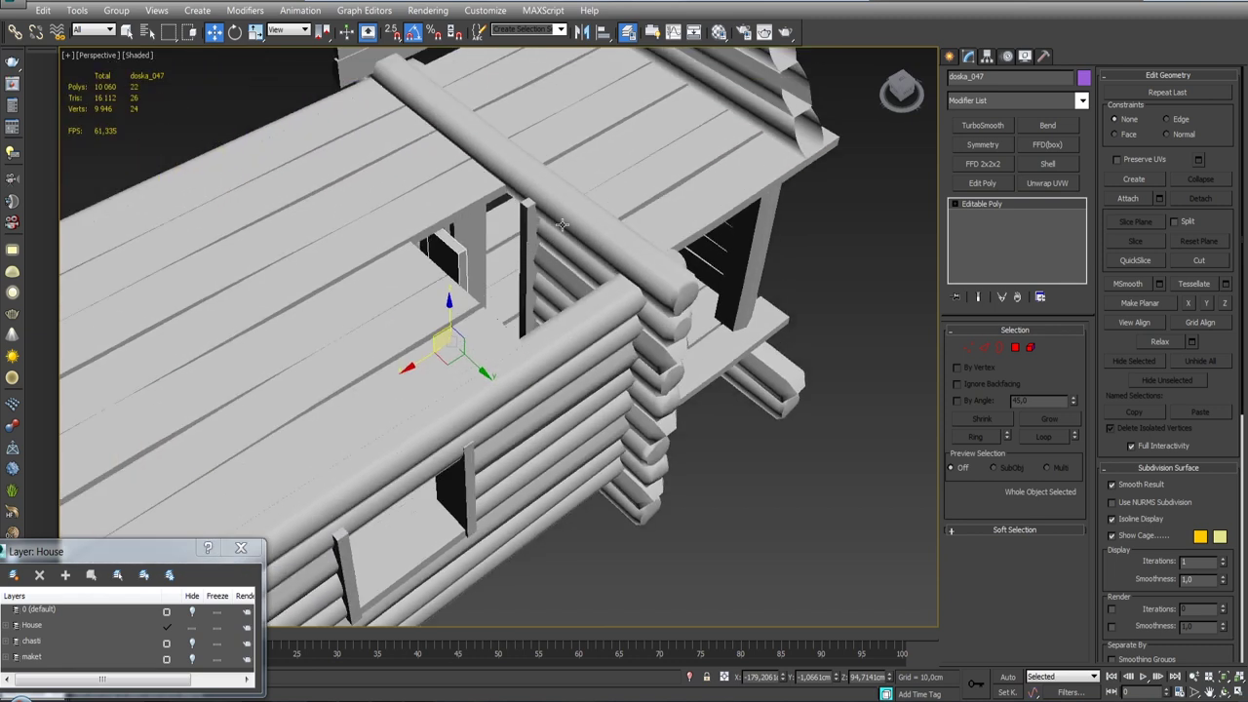
middle_click_drag(449, 202, 425, 188, "alt")
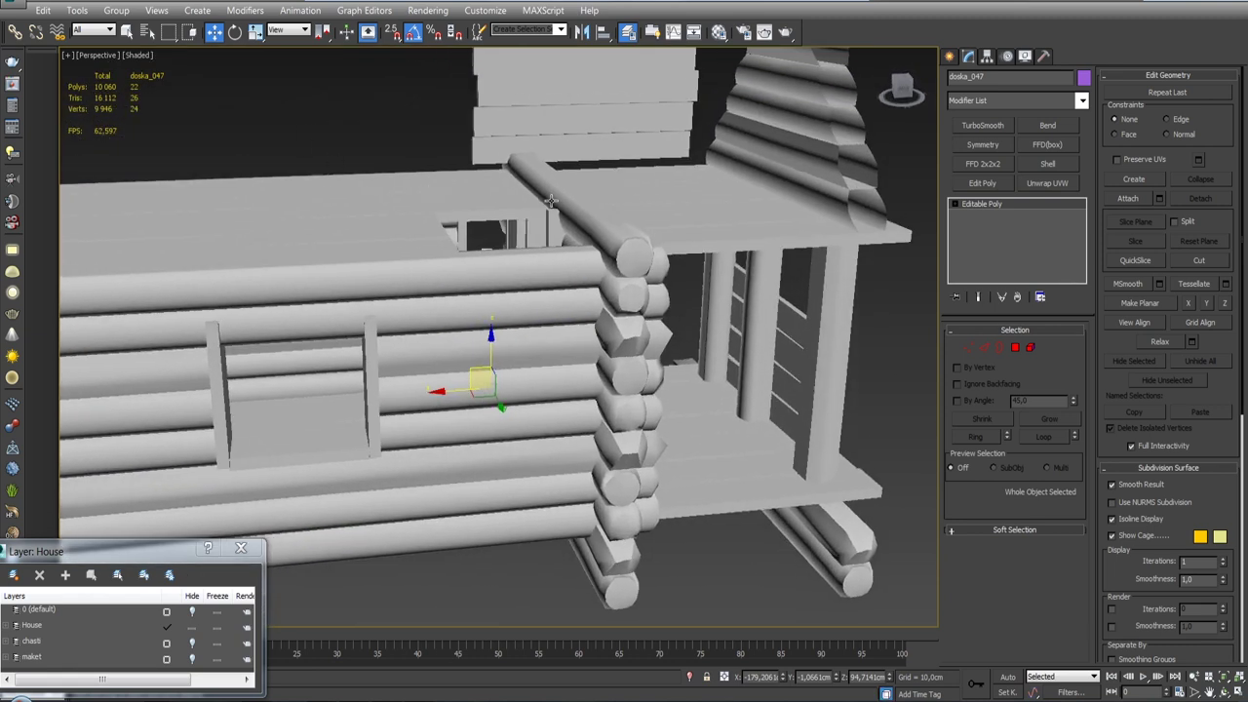
Switch to the front view and select eight plank objects.
key("f")
mouse_move(578, 197)
middle_mouse_down()
mouse_move(532, 266)
mouse_move(599, 354)
middle_mouse_up()
scroll(533, 266, "down", 2)
scroll(482, 212, "up", 3)
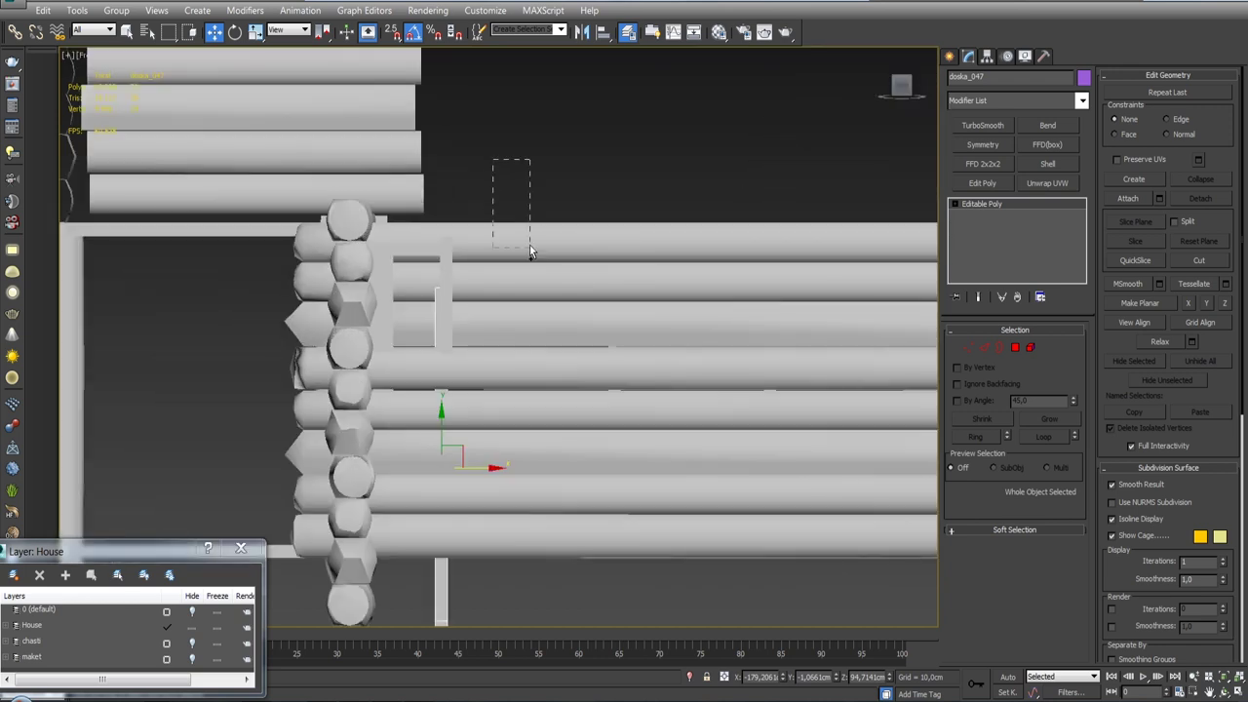
left_click_drag(529, 245, 539, 259)
middle_click_drag(539, 259, 561, 269, "alt")
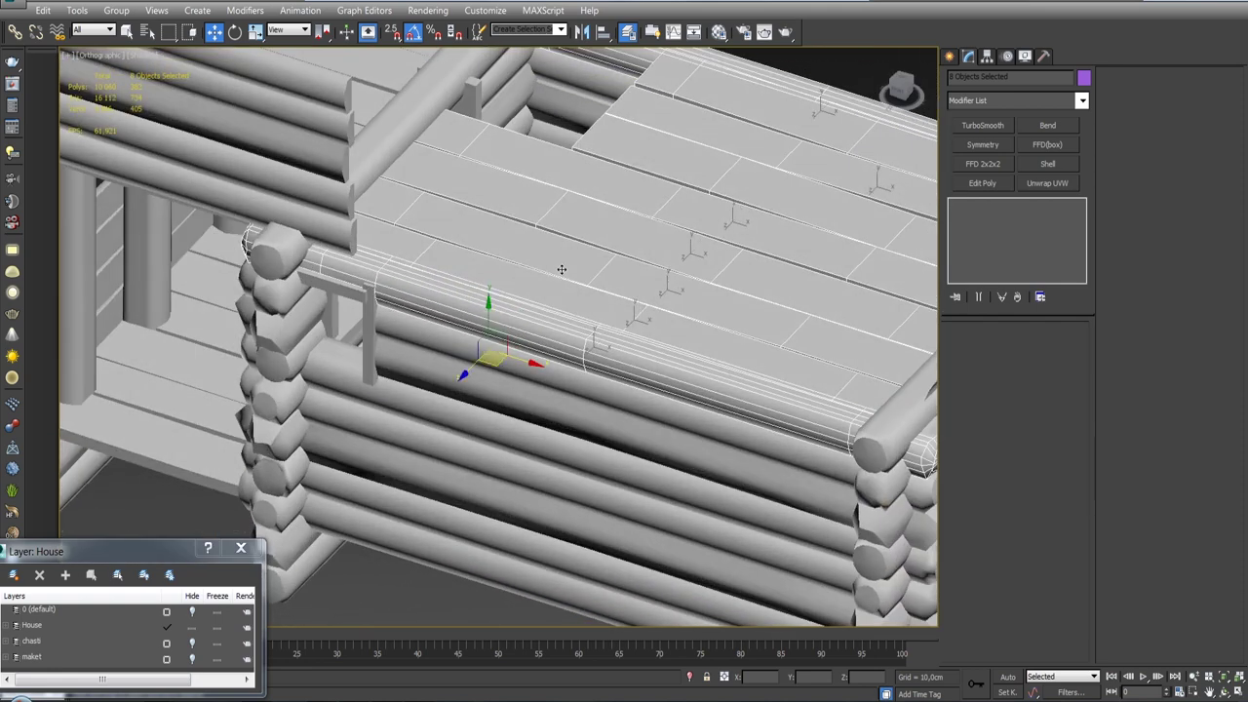
Isolate the planks and select the single upright board doska_047 in front view.
left_click(690, 677)
middle_click_drag(546, 439, 551, 377, "alt")
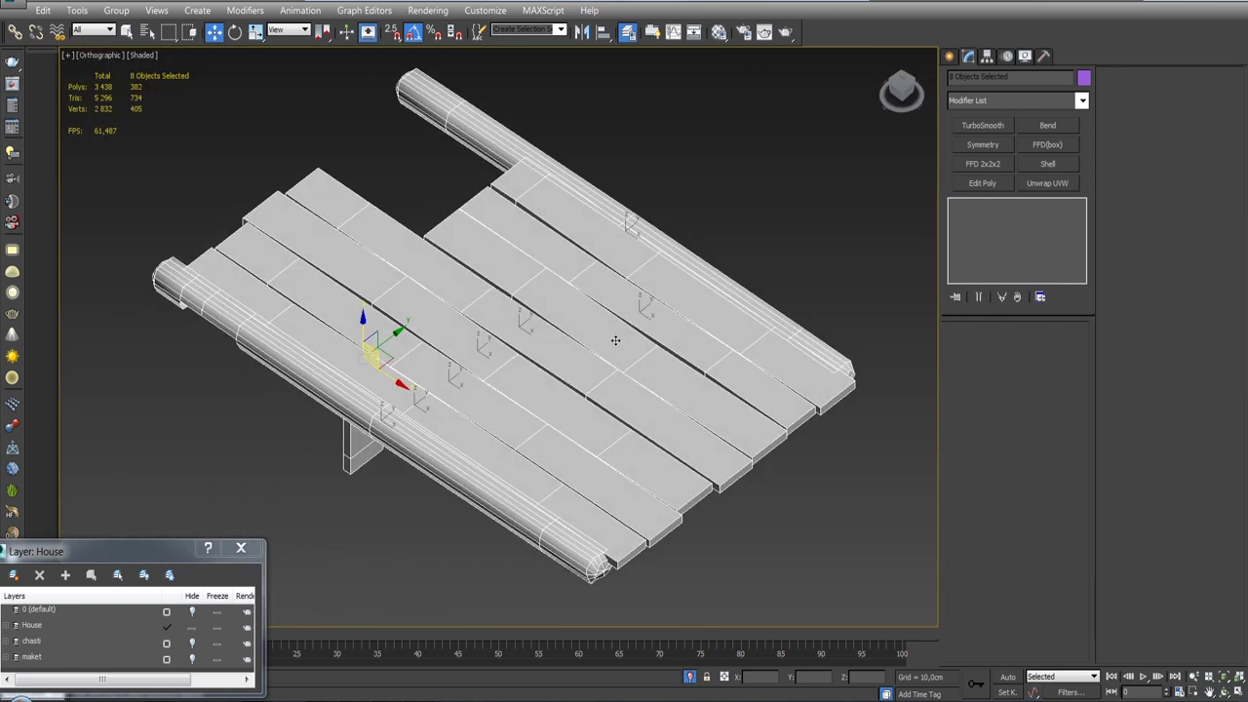
left_click(551, 373)
mouse_move(646, 378)
middle_mouse_down("alt")
mouse_move(550, 378)
mouse_move(671, 336)
mouse_move(769, 362)
middle_mouse_up("alt")
key("f")
scroll(646, 381, "down", 3)
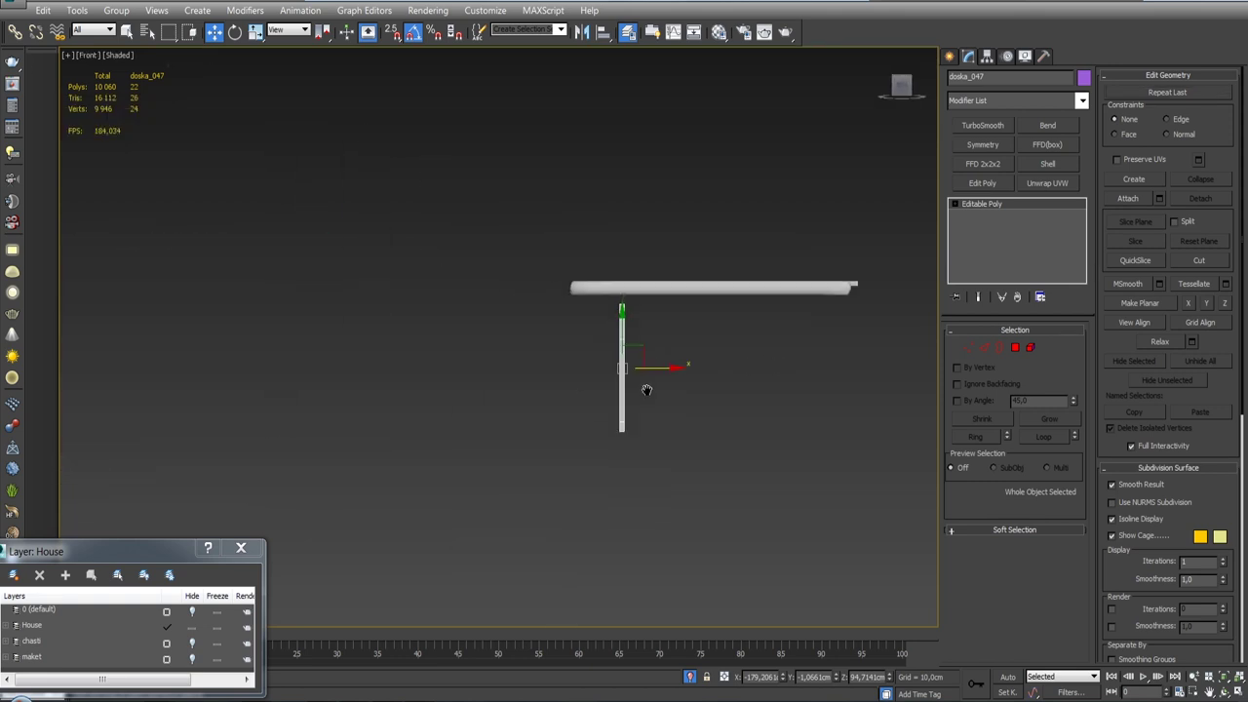
scroll(646, 359, "up", 3)
Move doska_047 up and left, then slide it toward the house wall from top view.
left_click_drag(659, 388, 596, 312)
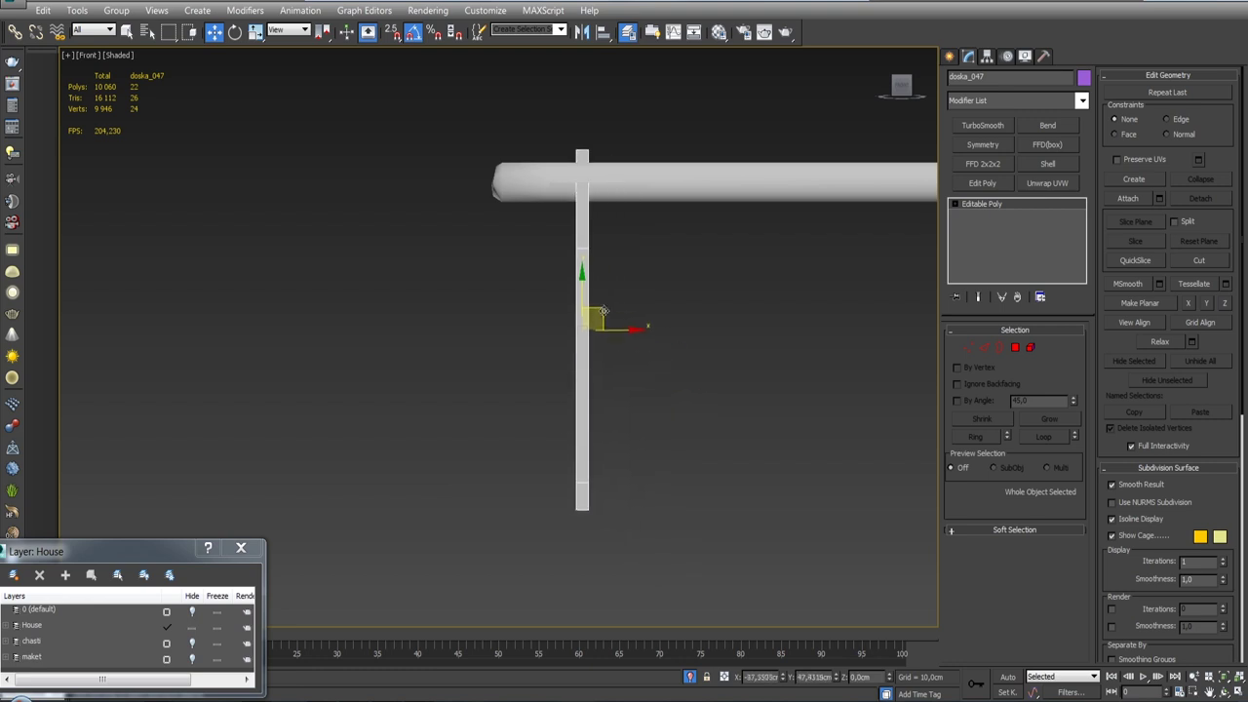
key("t")
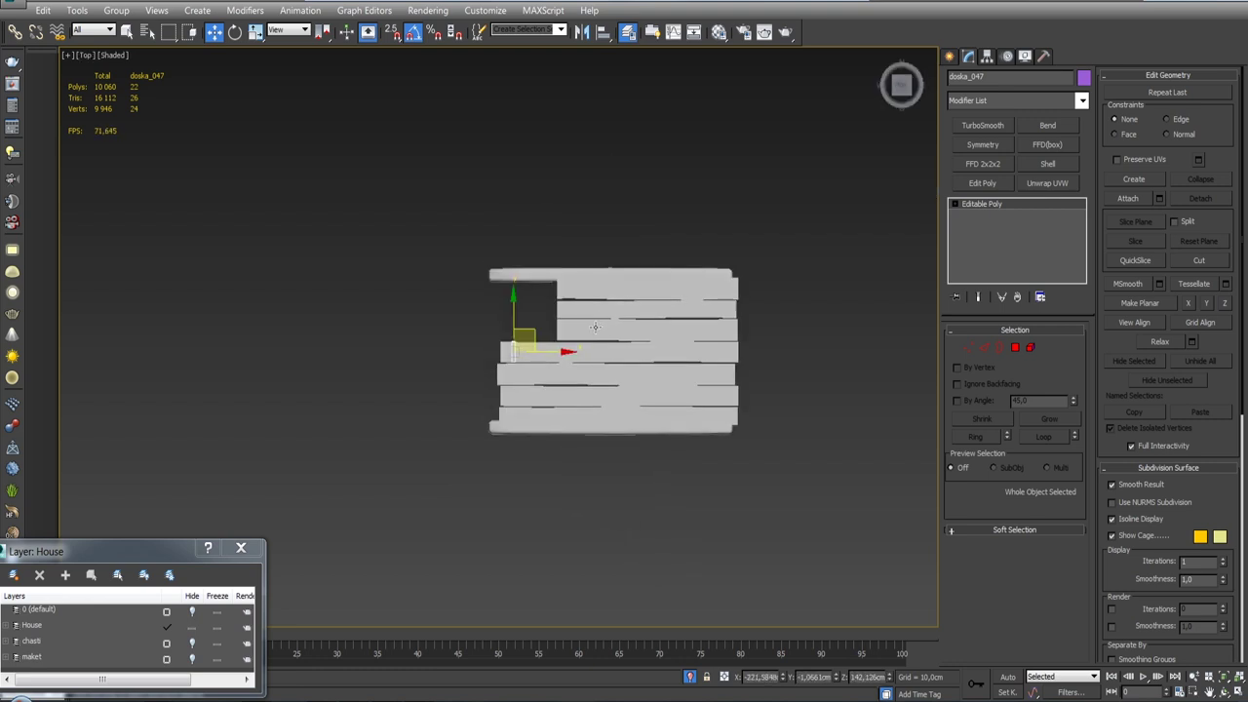
scroll(530, 366, "up", 4)
left_click_drag(519, 349, 515, 244)
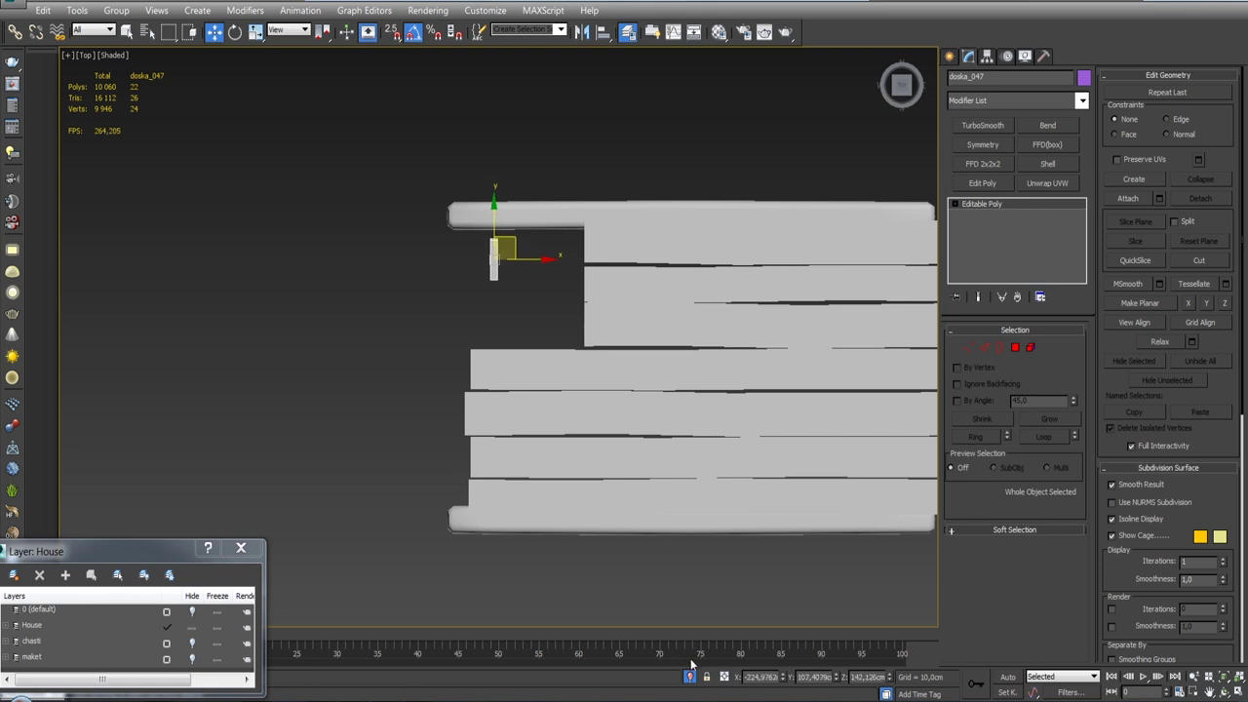
scroll(638, 382, "down", 5)
mouse_move(639, 382)
middle_mouse_down("alt")
mouse_move(442, 305)
mouse_move(487, 297)
mouse_move(502, 261)
mouse_move(669, 244)
mouse_move(588, 279)
middle_mouse_up("alt")
In wireframe front view, tilt doska_047 slightly so it leans at an angle.
key("F3")
key("f")
scroll(585, 311, "up", 2)
middle_click_drag(582, 340, 517, 276)
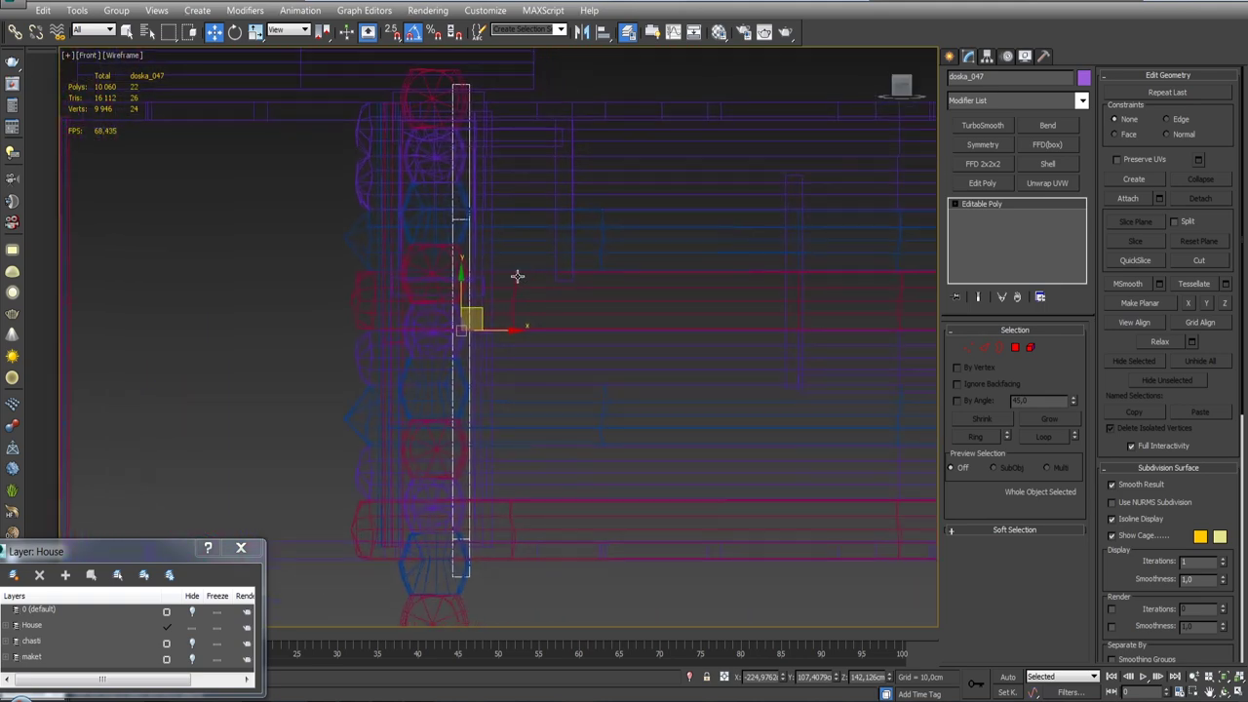
scroll(517, 276, "down", 2)
key("e")
left_click_drag(522, 303, 524, 241)
key("w")
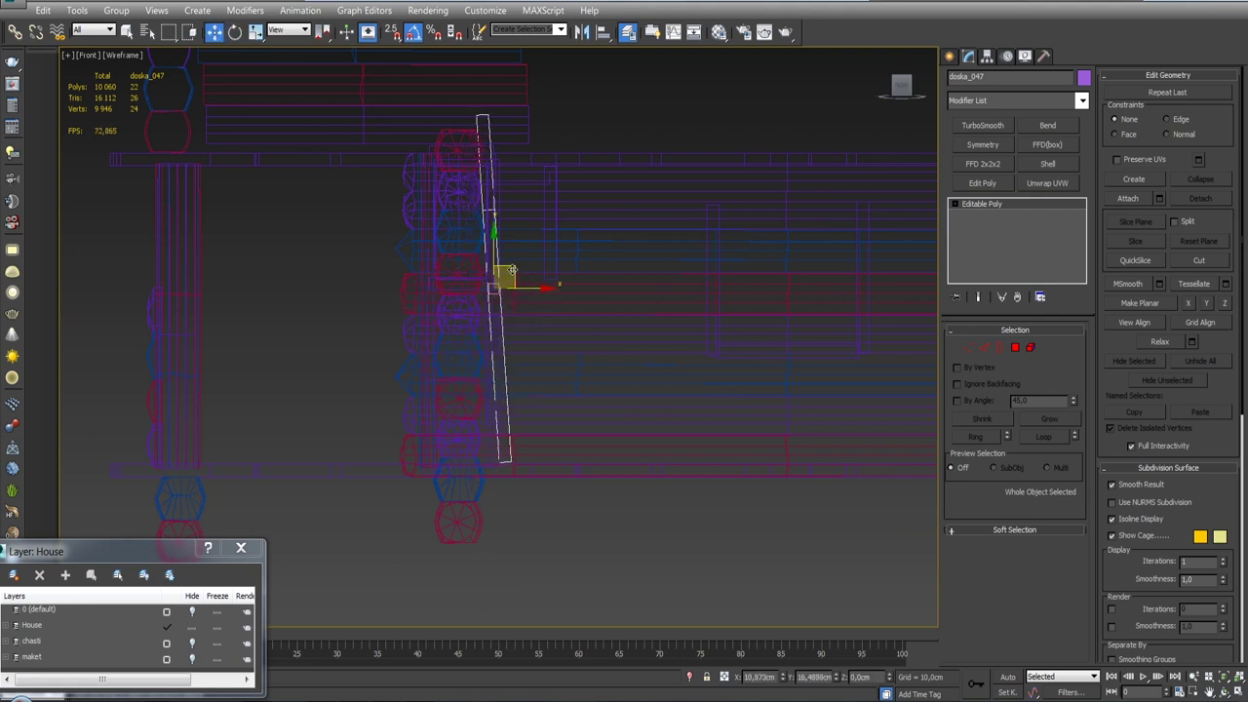
Return to shaded mode, look down on the cabin and add the neighbouring board to the selection.
key("F3")
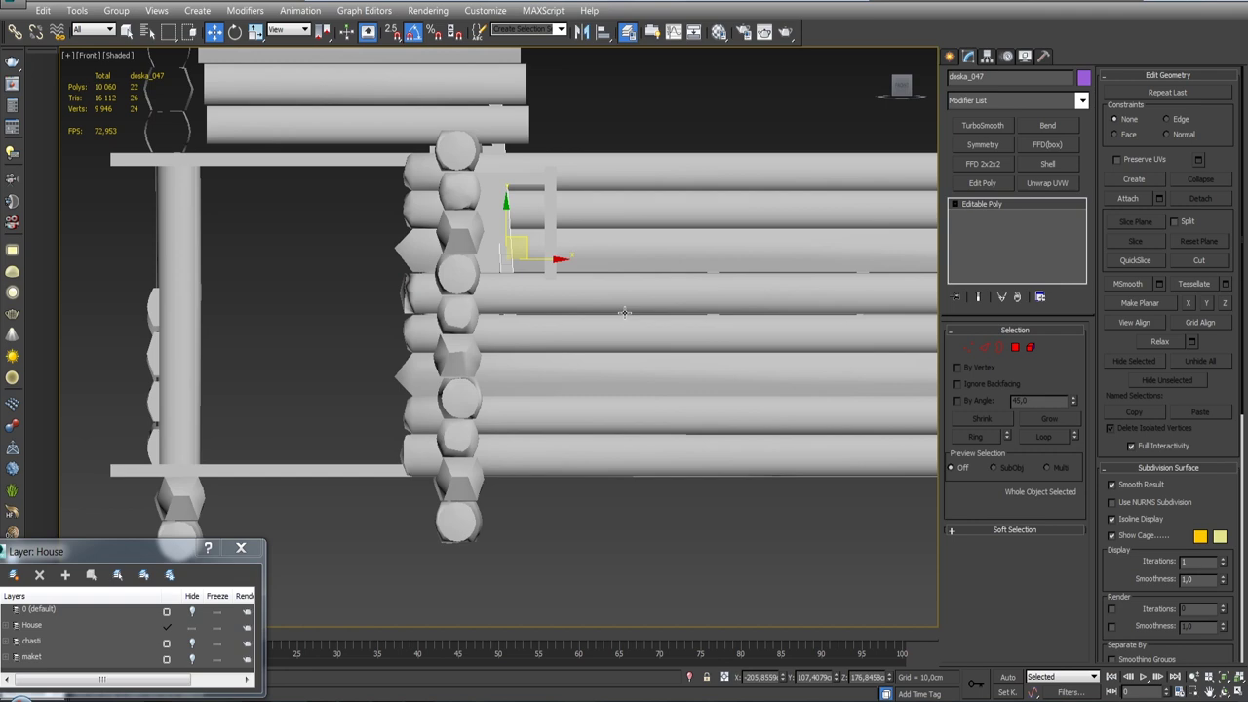
mouse_move(649, 308)
middle_mouse_down("alt")
mouse_move(588, 403)
mouse_move(560, 365)
middle_mouse_up("alt")
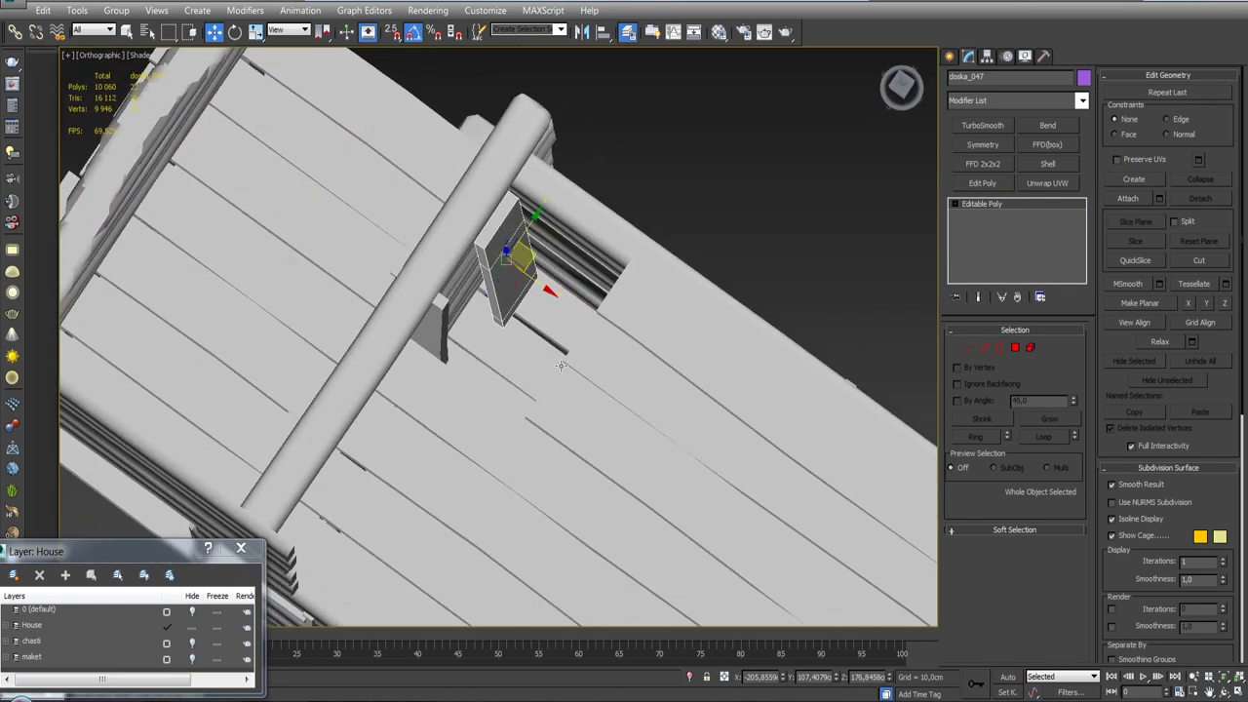
left_click(537, 317, "ctrl")
Add rail log brewno_032, isolate the group, then select only the upright plank.
left_click(458, 238, "ctrl")
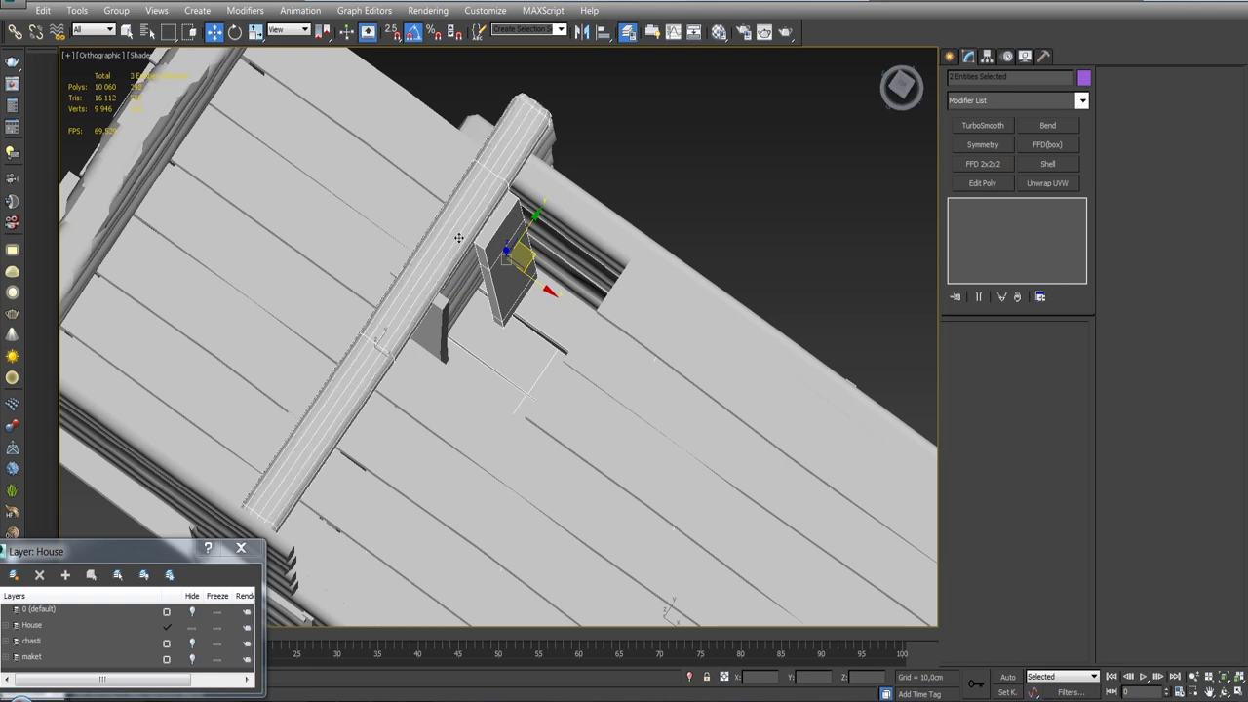
left_click(689, 678)
mouse_move(627, 517)
middle_mouse_down("alt")
mouse_move(559, 370)
mouse_move(597, 294)
mouse_move(390, 304)
mouse_move(399, 281)
middle_mouse_up("alt")
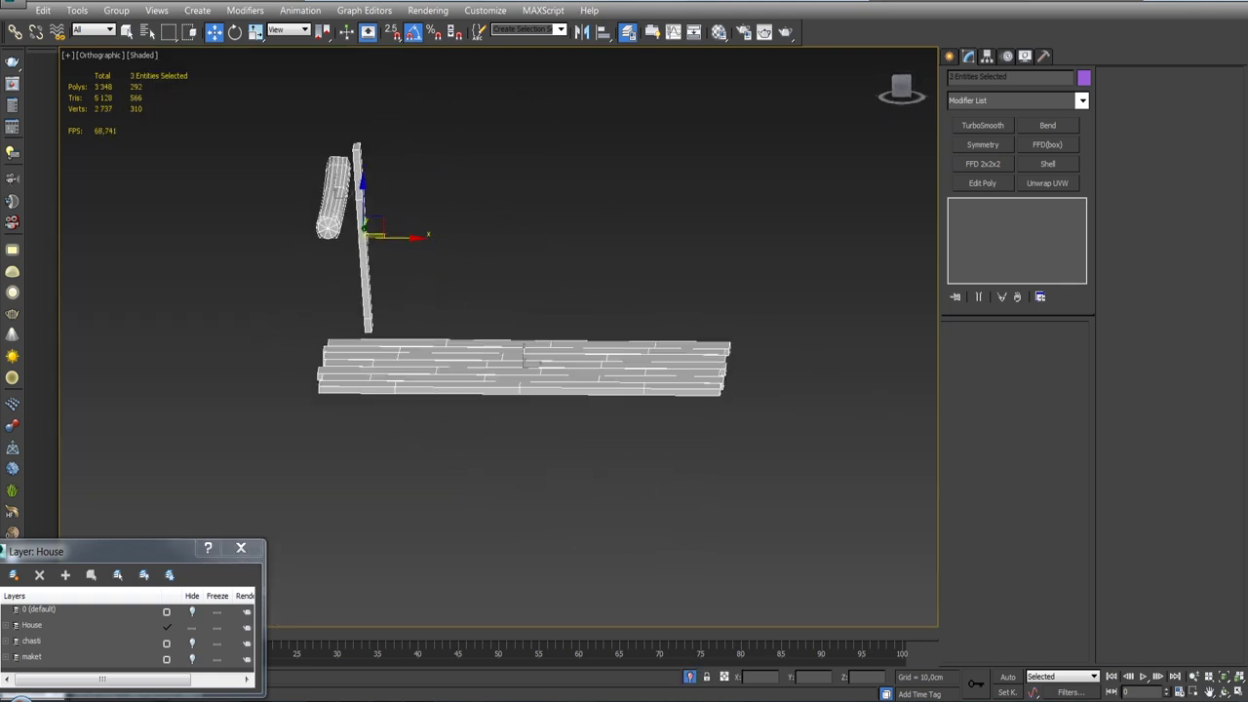
left_click(402, 275)
scroll(402, 275, "up", 2)
left_click(351, 271)
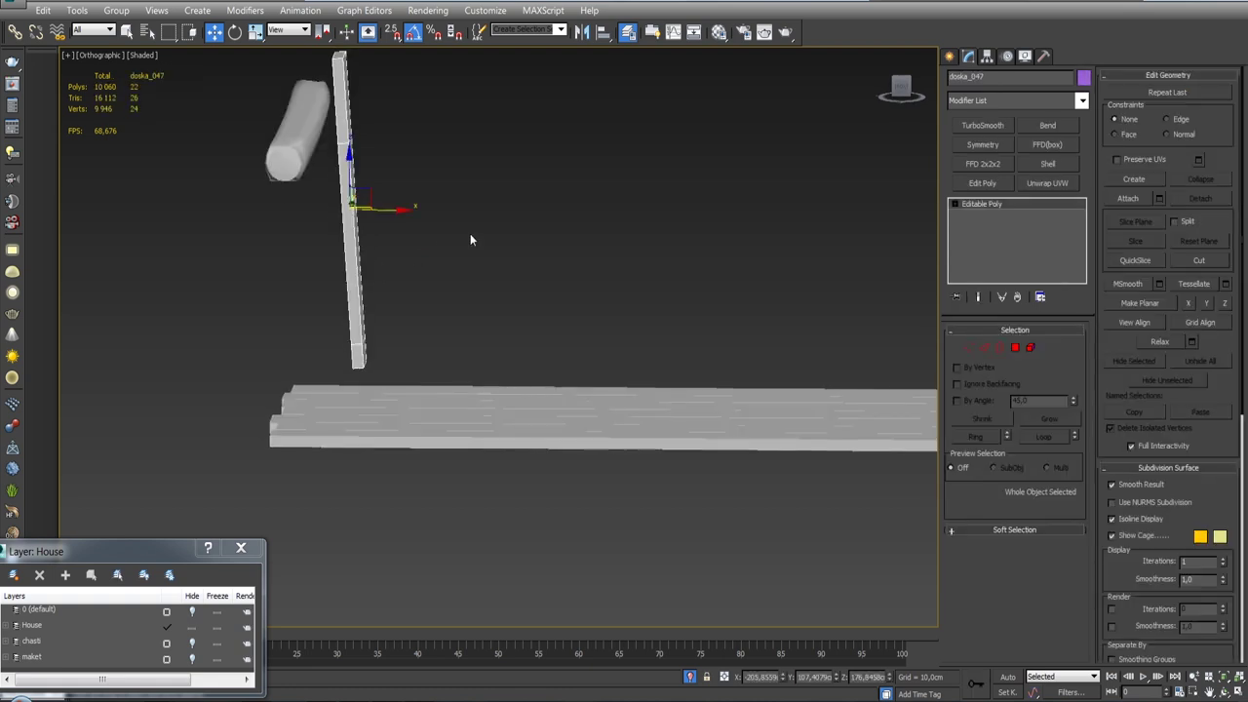
key("f")
scroll(469, 238, "down", 3)
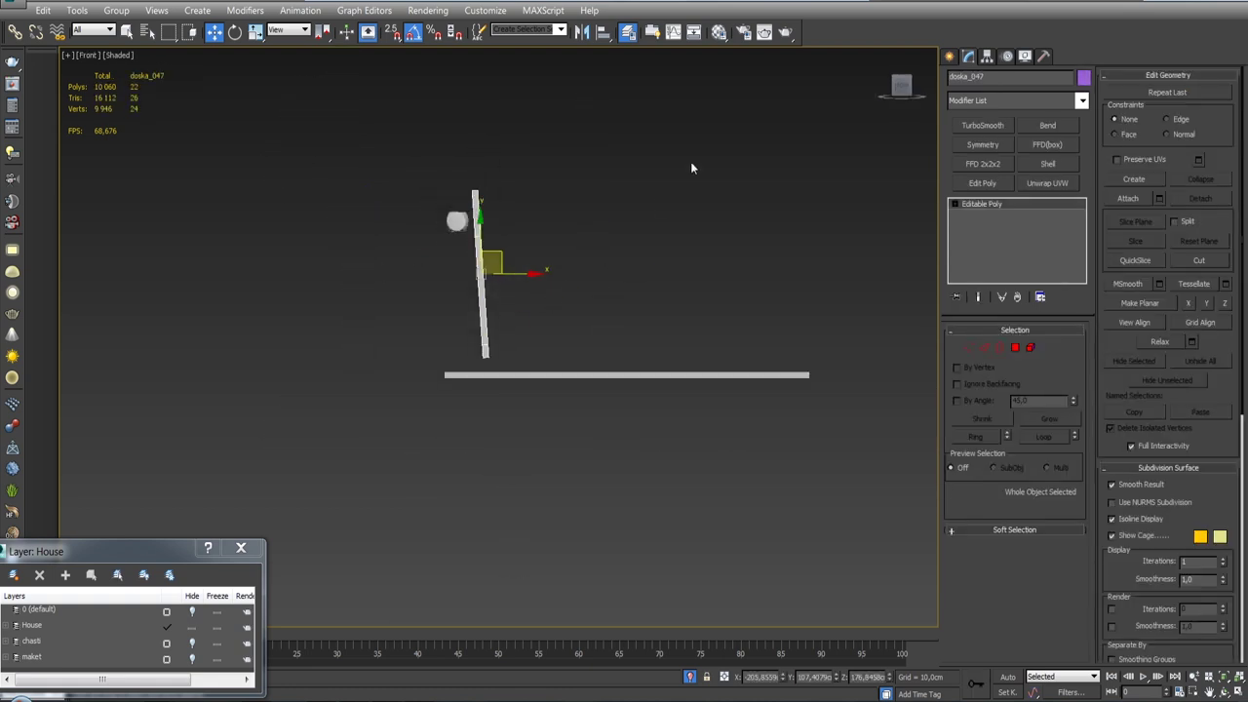
Align the plank on Y to floor board doska_021, its minimum to the board's maximum.
left_click(603, 34)
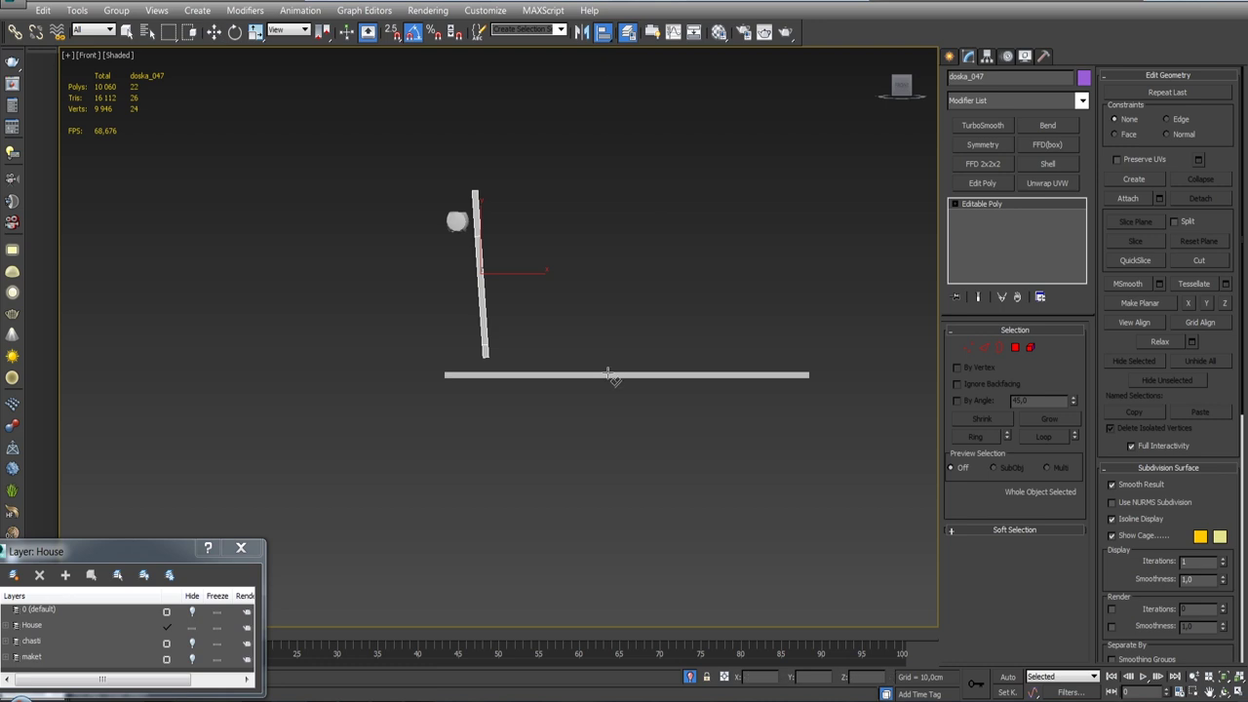
left_click(609, 376)
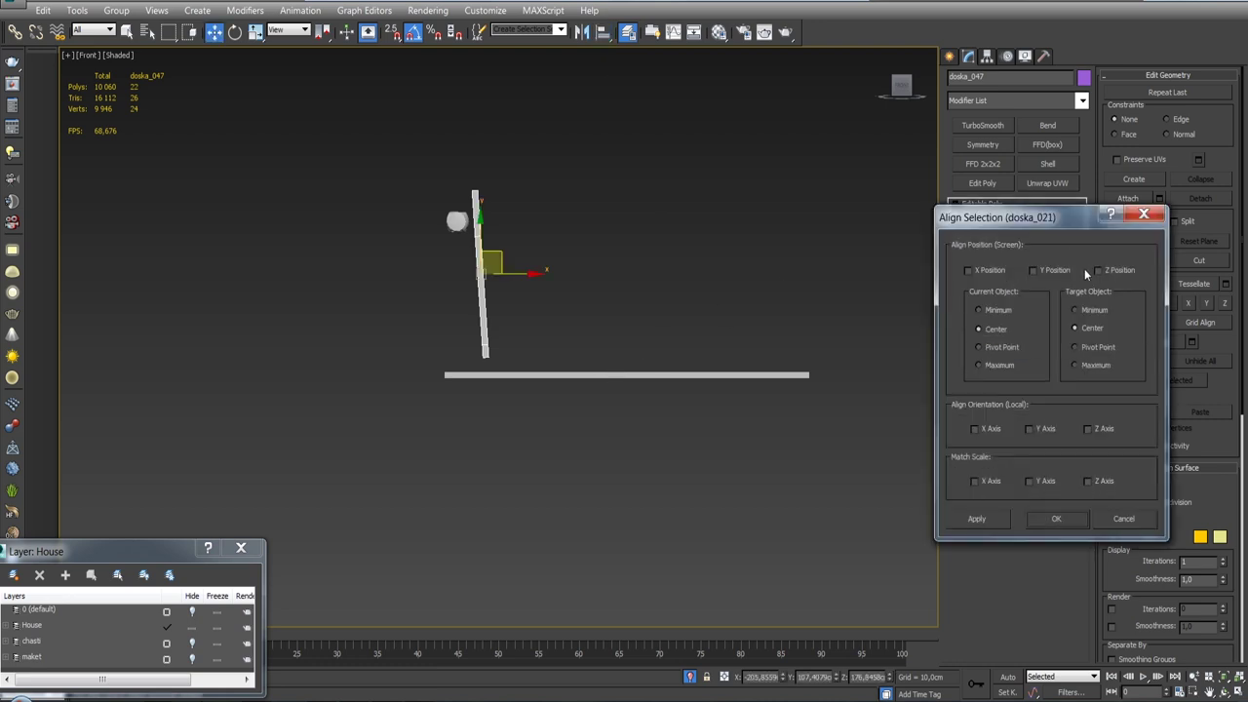
left_click(1033, 270)
left_click(979, 310)
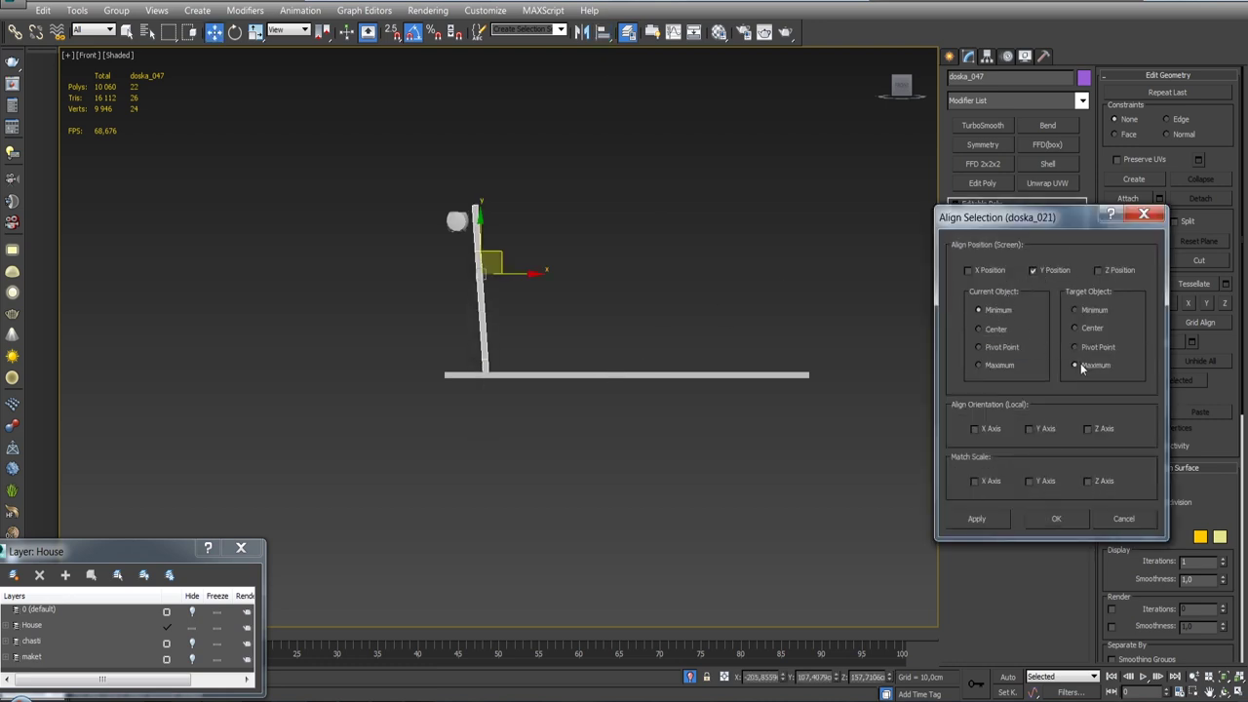
left_click(976, 518)
left_click(1052, 517)
Align the plank on X to rail log brewno_032 and apply.
scroll(585, 371, "up", 3)
scroll(611, 394, "up", 1)
left_click(601, 31)
left_click(499, 332)
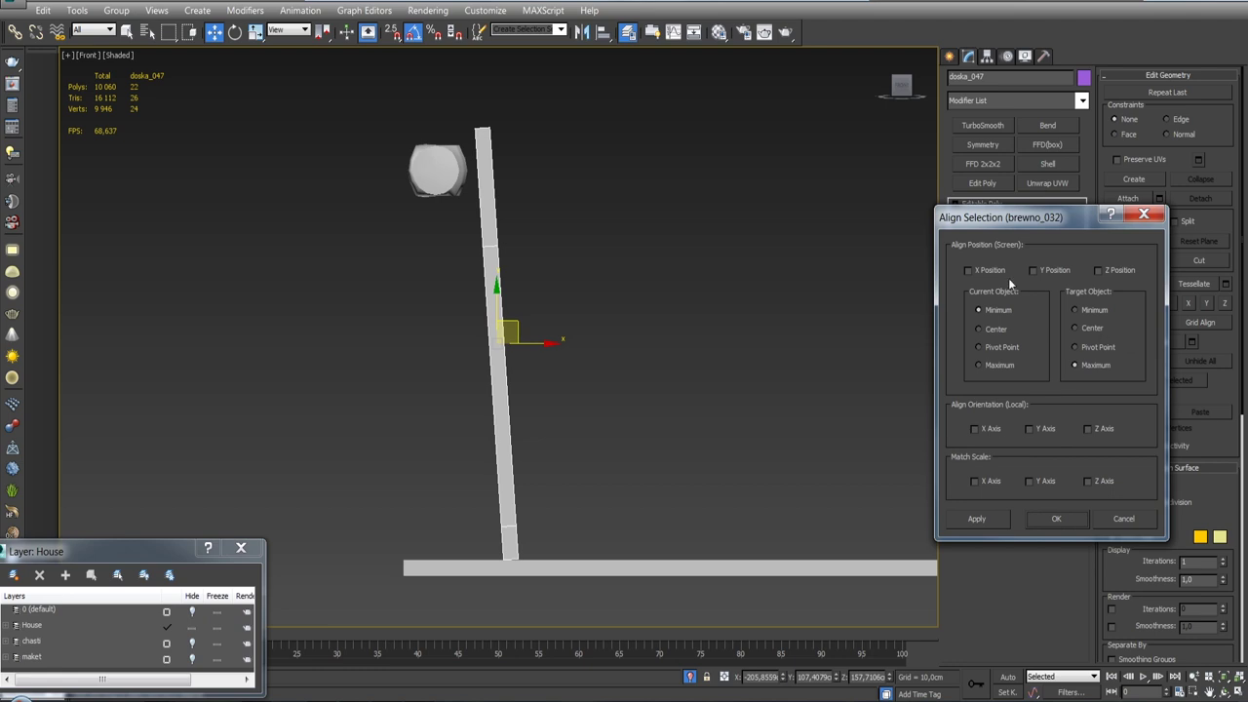
left_click(969, 270)
left_click(979, 518)
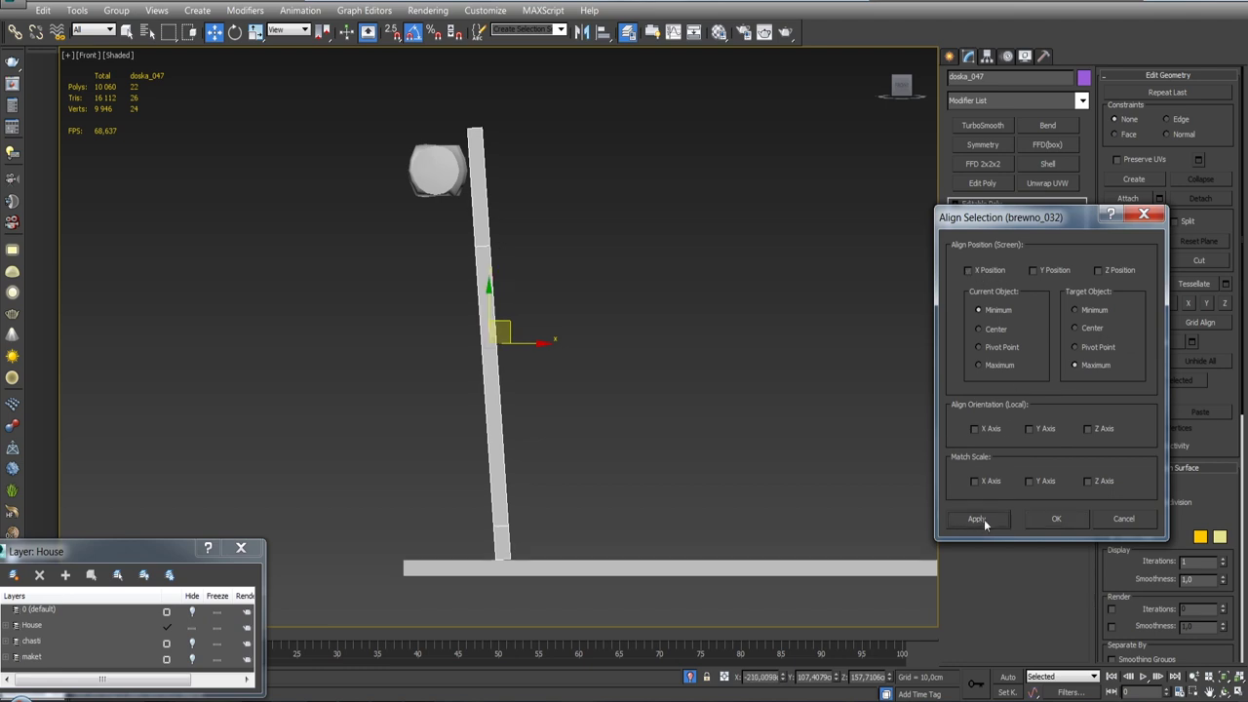
Nudge the plank about 2.78 cm along X.
middle_click_drag(550, 307, 546, 350, "alt")
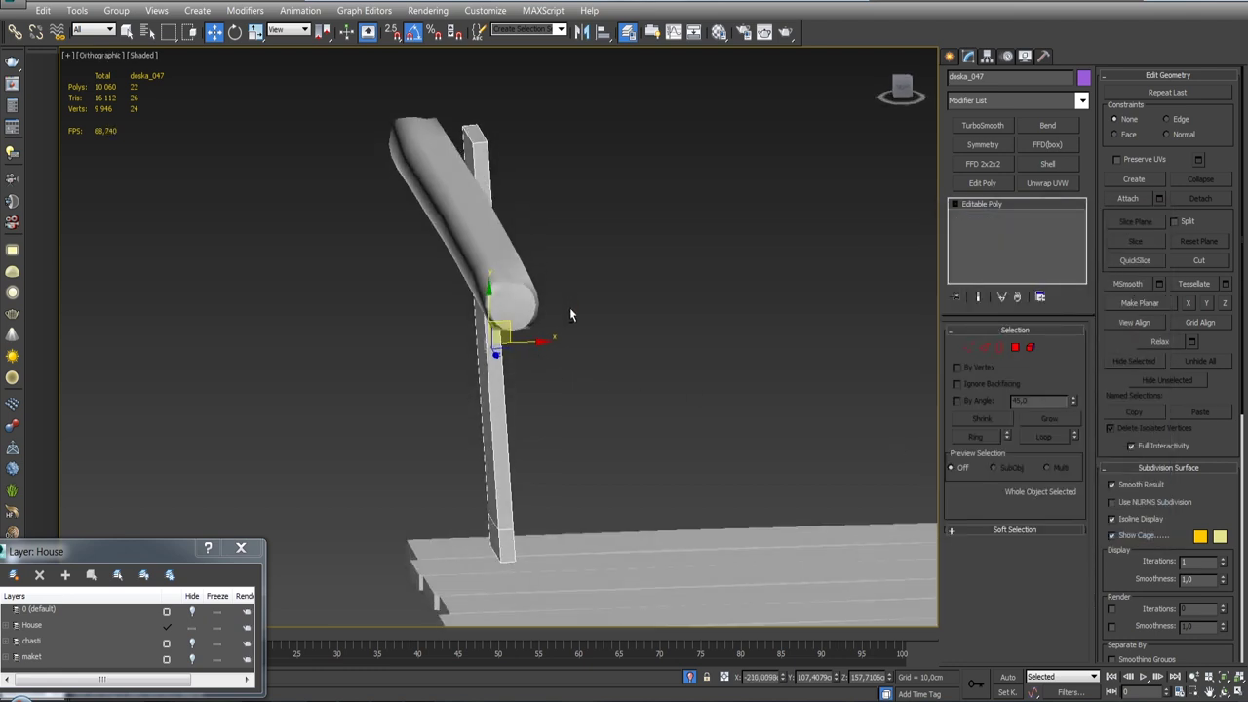
left_click_drag(539, 342, 535, 342)
middle_click_drag(535, 342, 487, 330, "alt")
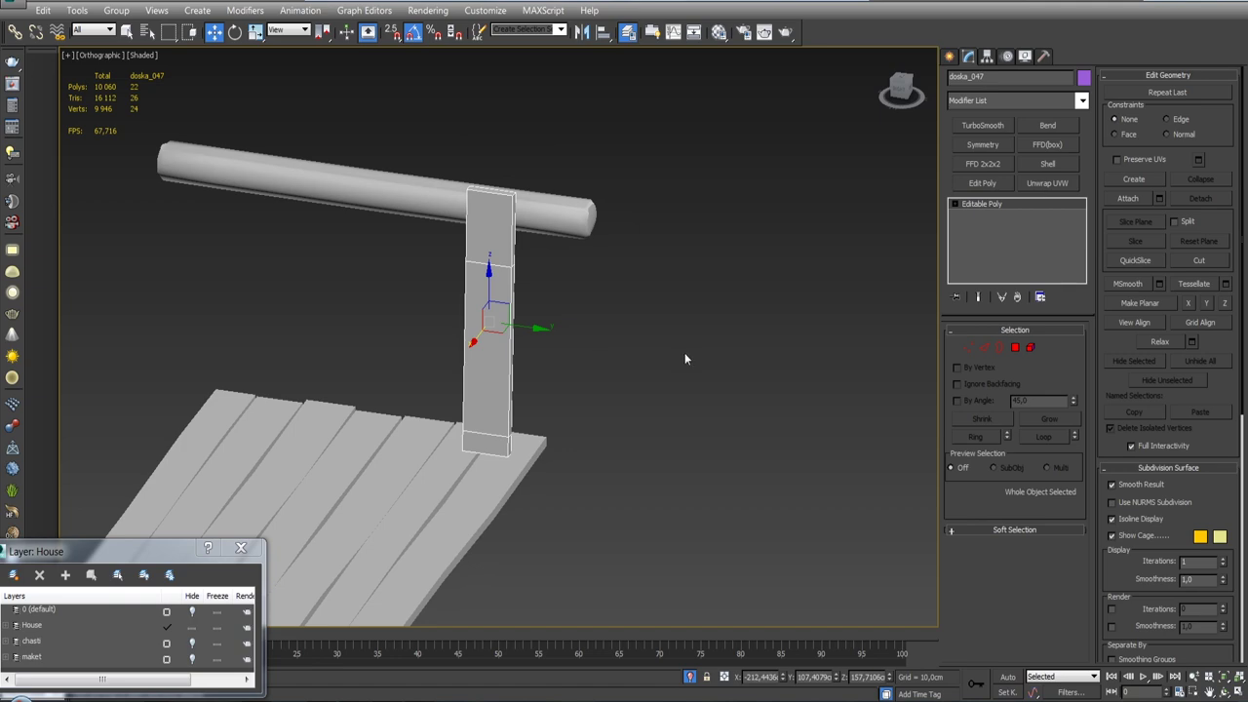
Check the plank against the full cabin, then isolate doska_047 on its own.
left_click(692, 676)
mouse_move(677, 422)
middle_mouse_down("alt")
mouse_move(624, 458)
mouse_move(585, 429)
mouse_move(618, 401)
middle_mouse_up("alt")
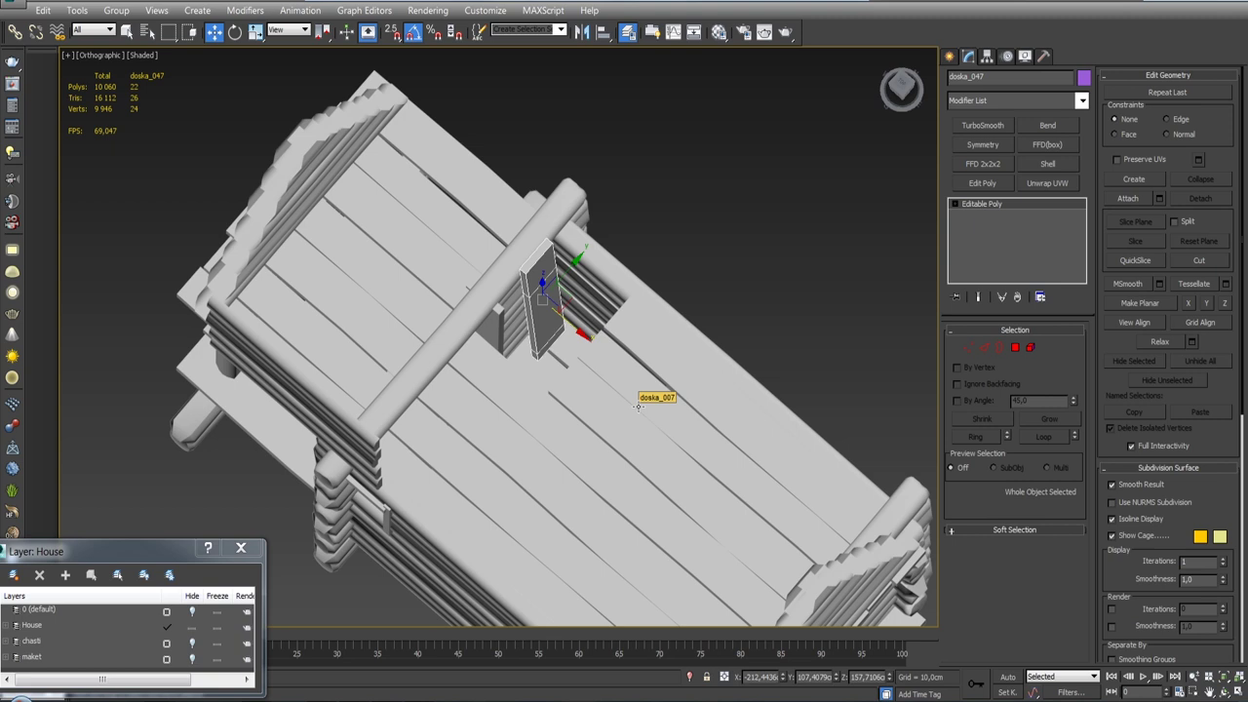
middle_click_drag(638, 406, 594, 356, "alt")
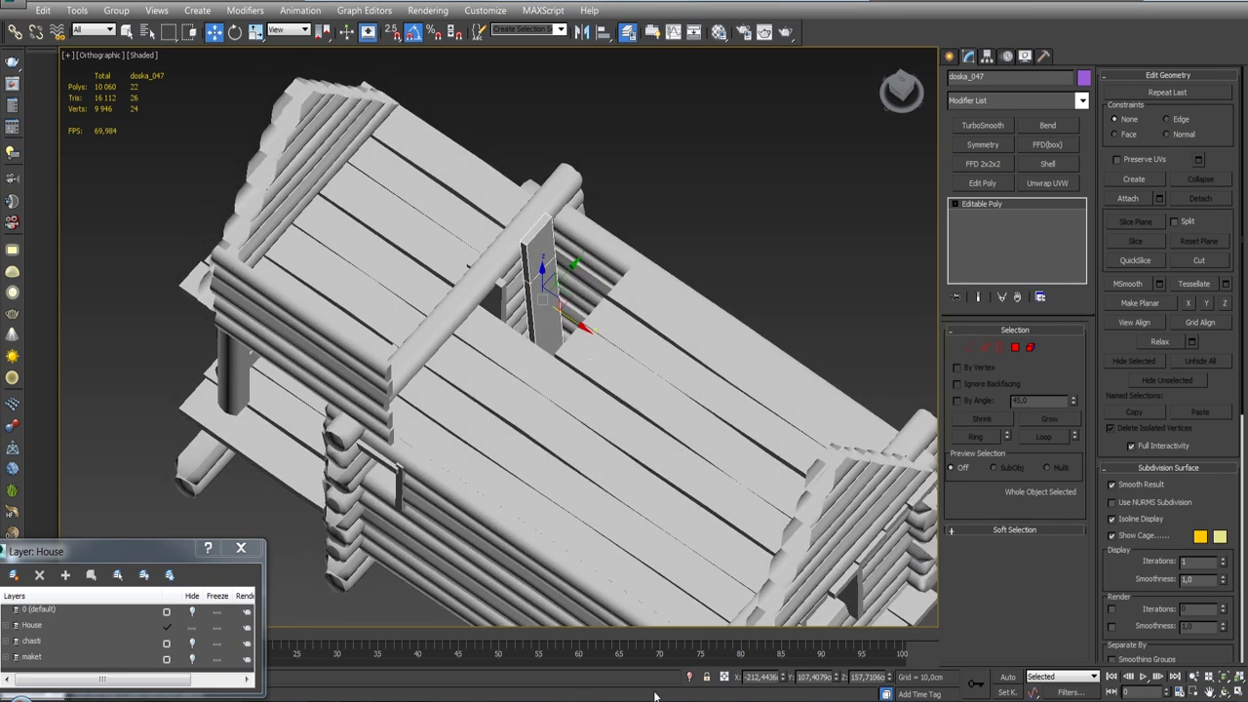
left_click(689, 676)
middle_click_drag(639, 438, 556, 390, "alt")
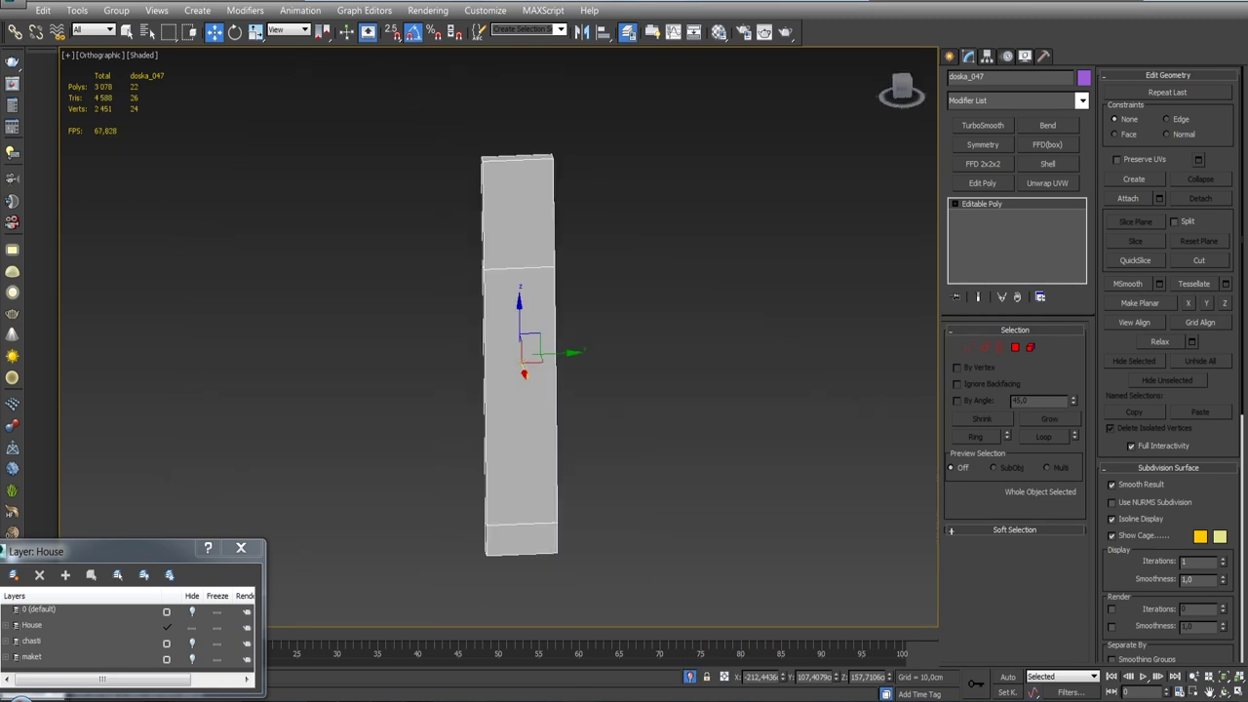
Create a small red box, Box003, across the isolated plank.
middle_click_drag(671, 403, 659, 433)
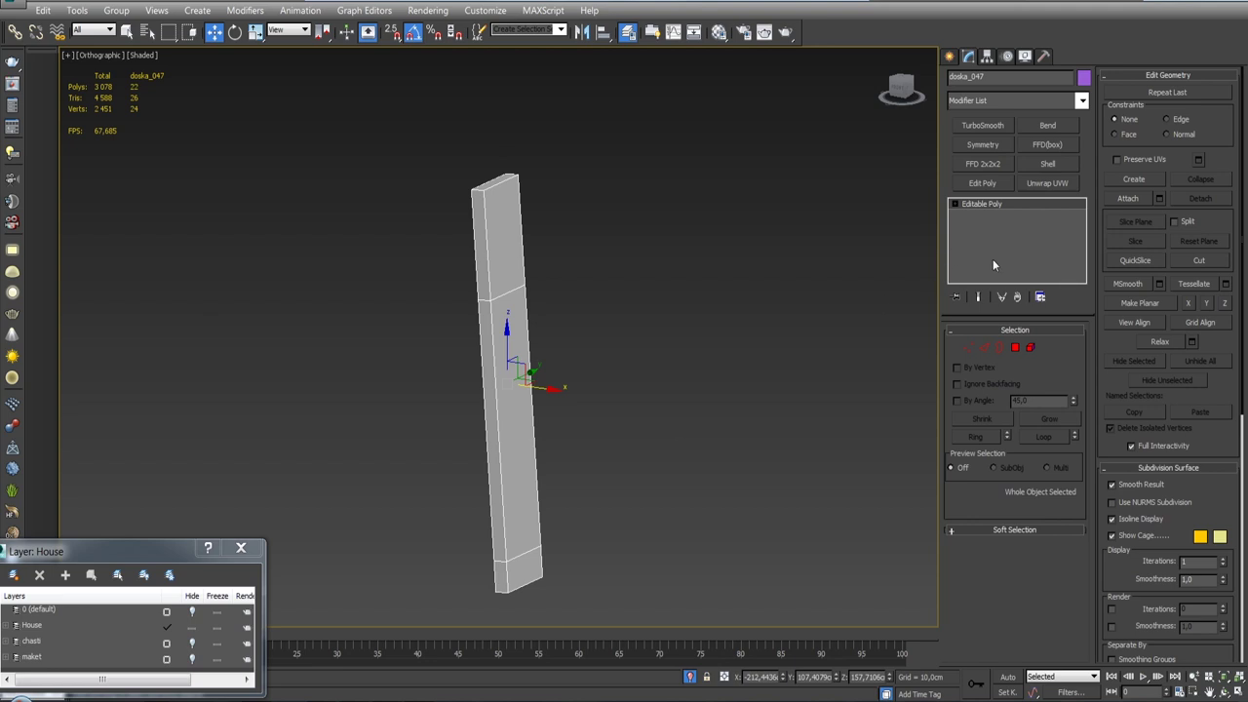
left_click(950, 57)
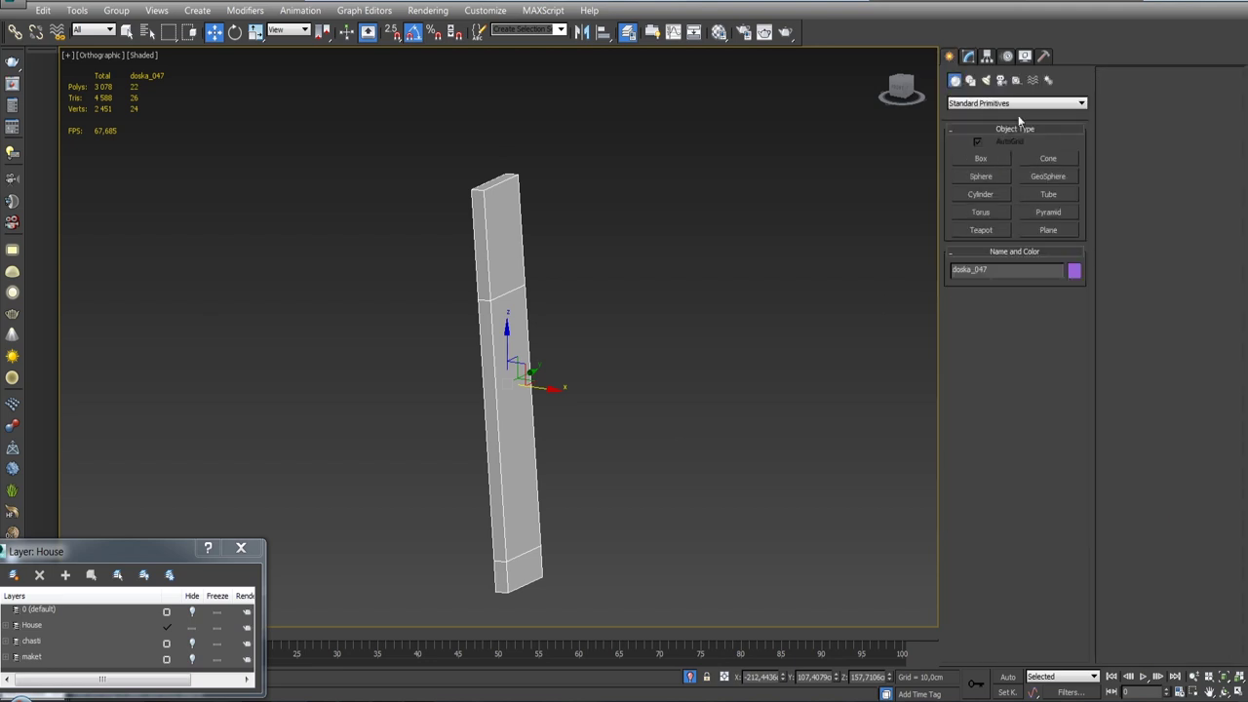
left_click(993, 160)
middle_click_drag(721, 261, 646, 245, "alt")
mouse_move(487, 318)
left_mouse_down()
mouse_move(524, 337)
mouse_move(569, 334)
left_mouse_up()
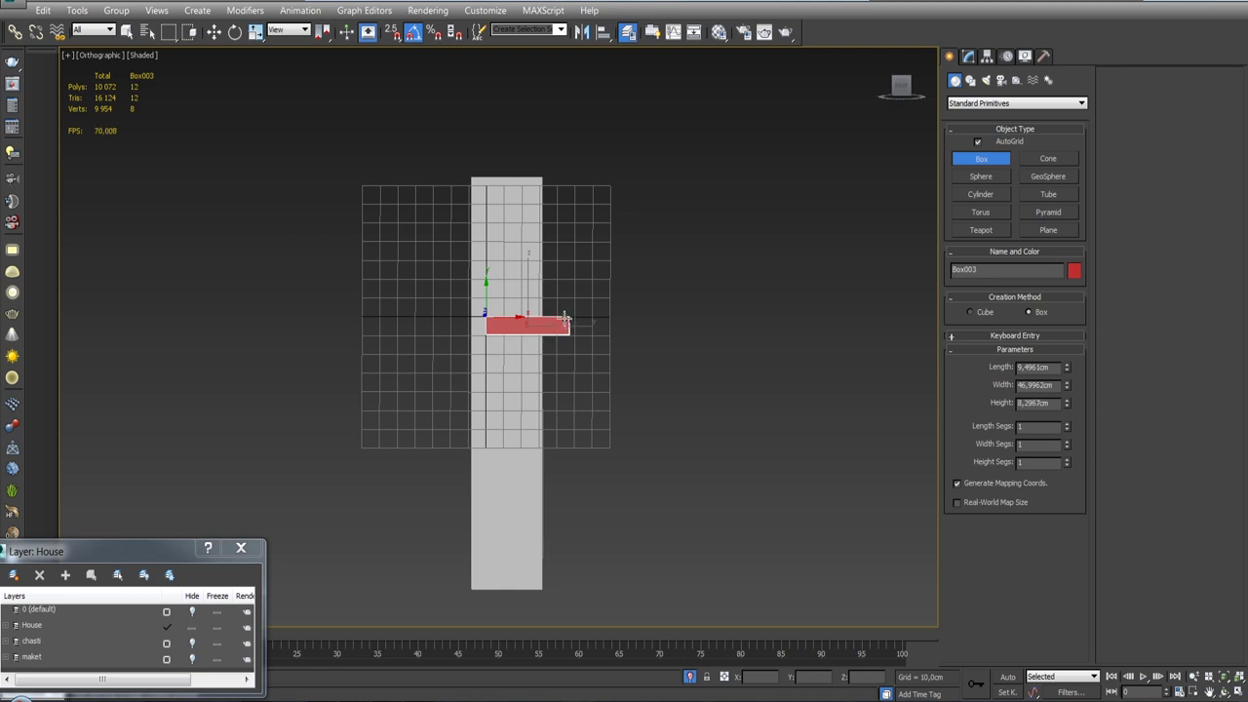
left_click(564, 318)
key("w")
mouse_move(571, 325)
middle_mouse_down("alt")
mouse_move(536, 308)
mouse_move(542, 291)
mouse_move(696, 244)
mouse_move(640, 270)
mouse_move(539, 285)
mouse_move(516, 258)
mouse_move(602, 243)
mouse_move(555, 256)
middle_mouse_up("alt")
Make trial Shift-drag copies of the box along the plank, then undo all three.
mouse_move(550, 208)
left_mouse_down("shift")
mouse_move(552, 305)
mouse_move(579, 336)
mouse_move(554, 332)
mouse_move(555, 443)
left_mouse_up("shift")
left_click(629, 419)
left_click(629, 419)
middle_click_drag(661, 342, 605, 304, "alt")
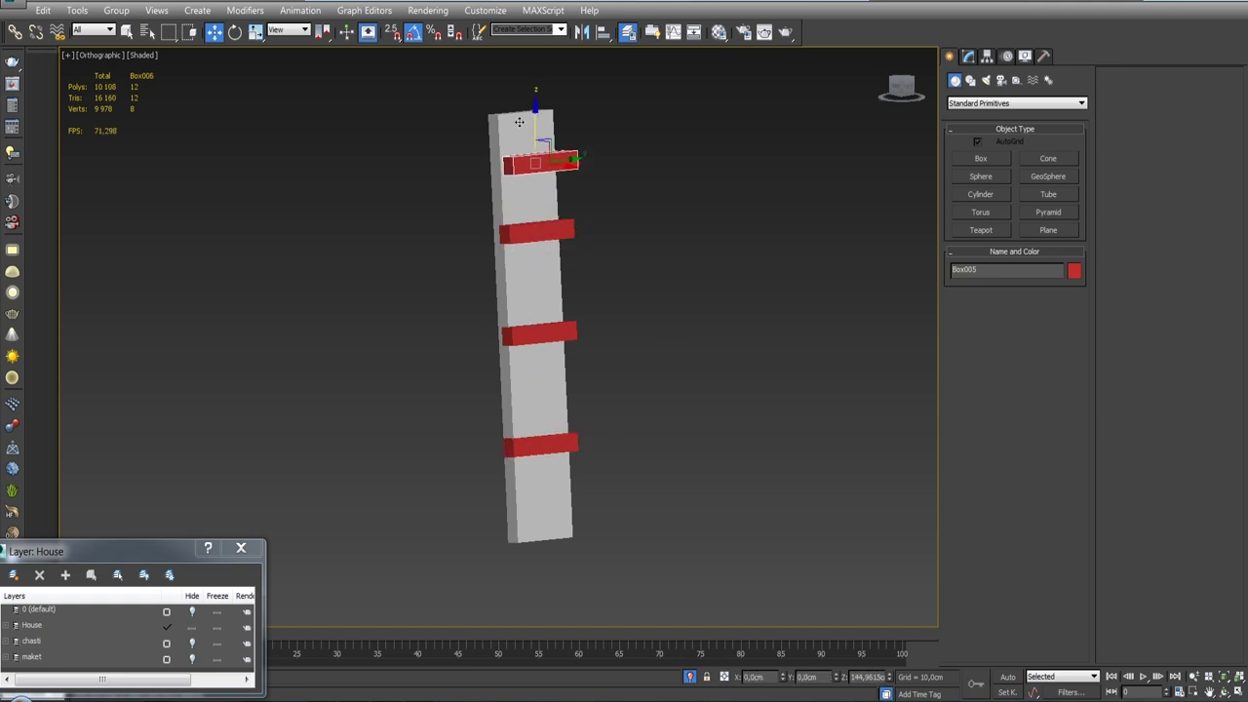
left_click_drag(538, 406, 538, 117, "shift")
left_click(629, 420)
middle_click_drag(623, 286, 667, 290, "alt")
key("ctrl+z")
key("ctrl+z")
key("ctrl+z")
scroll(622, 275, "up", 2)
Switch to Local coordinates, raise Box003 and clone 3 instances (Box004–Box006) along the plank.
scroll(614, 303, "up", 3)
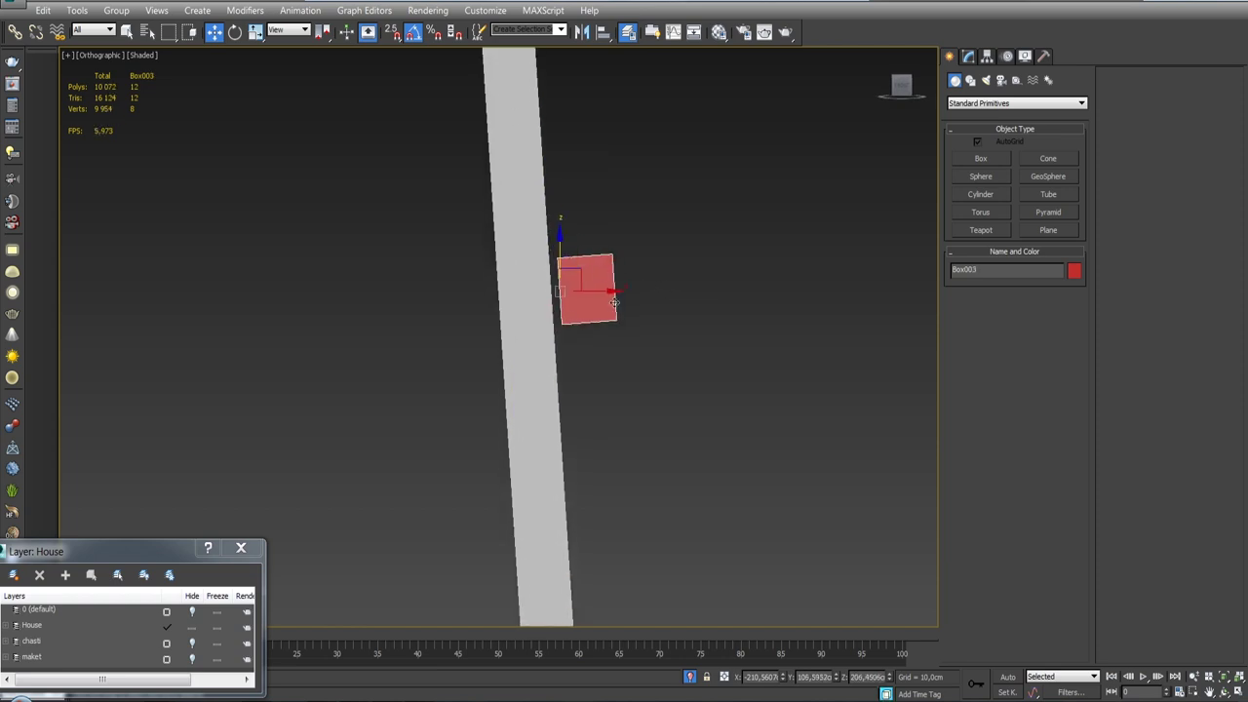
left_click_drag(603, 290, 595, 291)
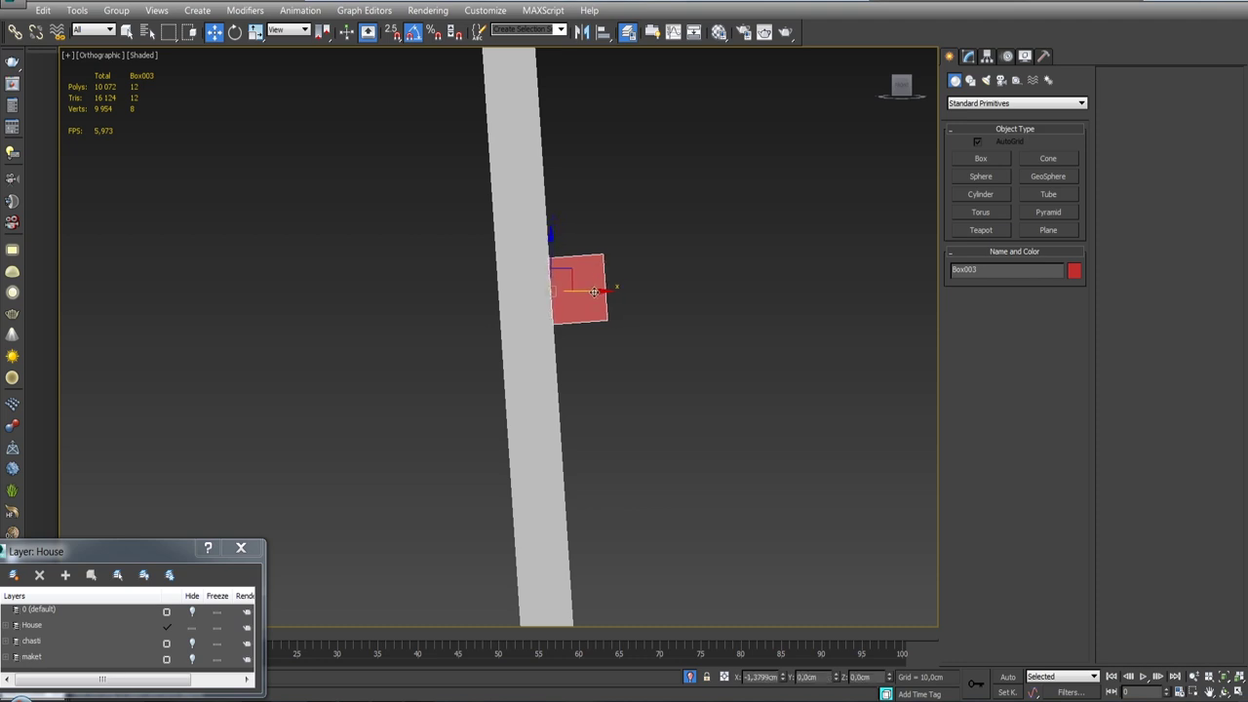
left_click(289, 29)
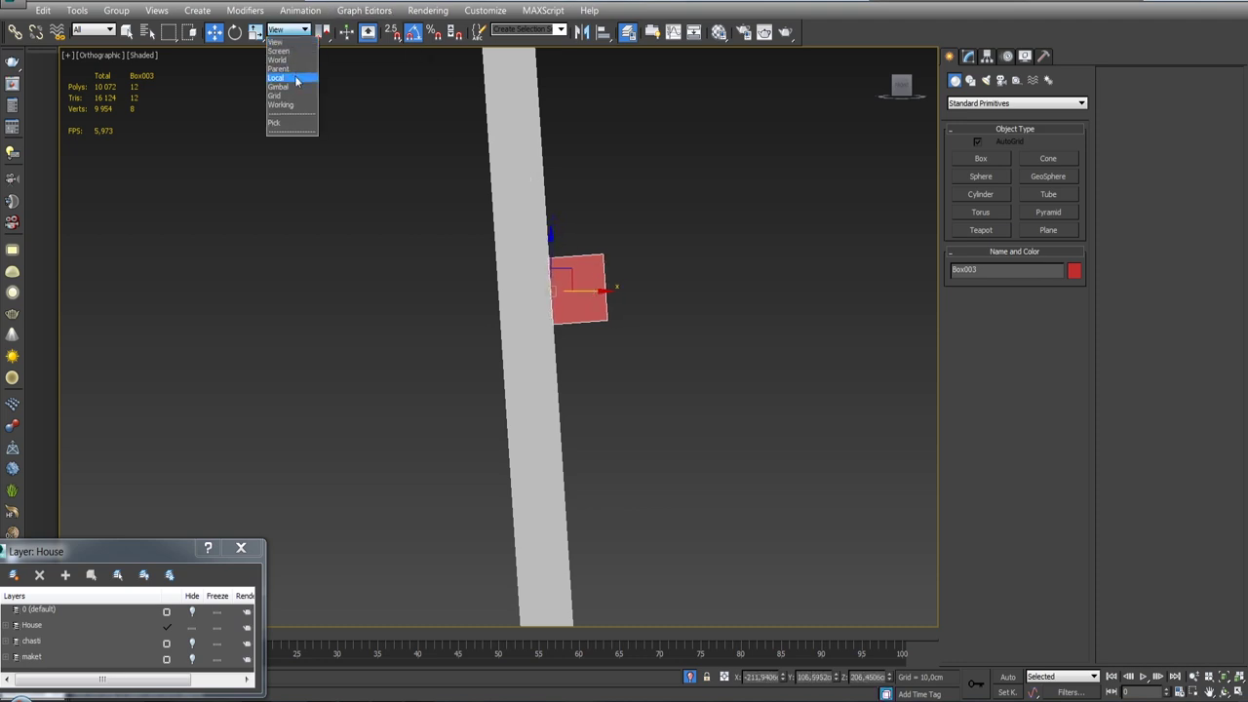
left_click(297, 80)
mouse_move(678, 301)
middle_mouse_down()
mouse_move(661, 244)
mouse_move(585, 197)
middle_mouse_up()
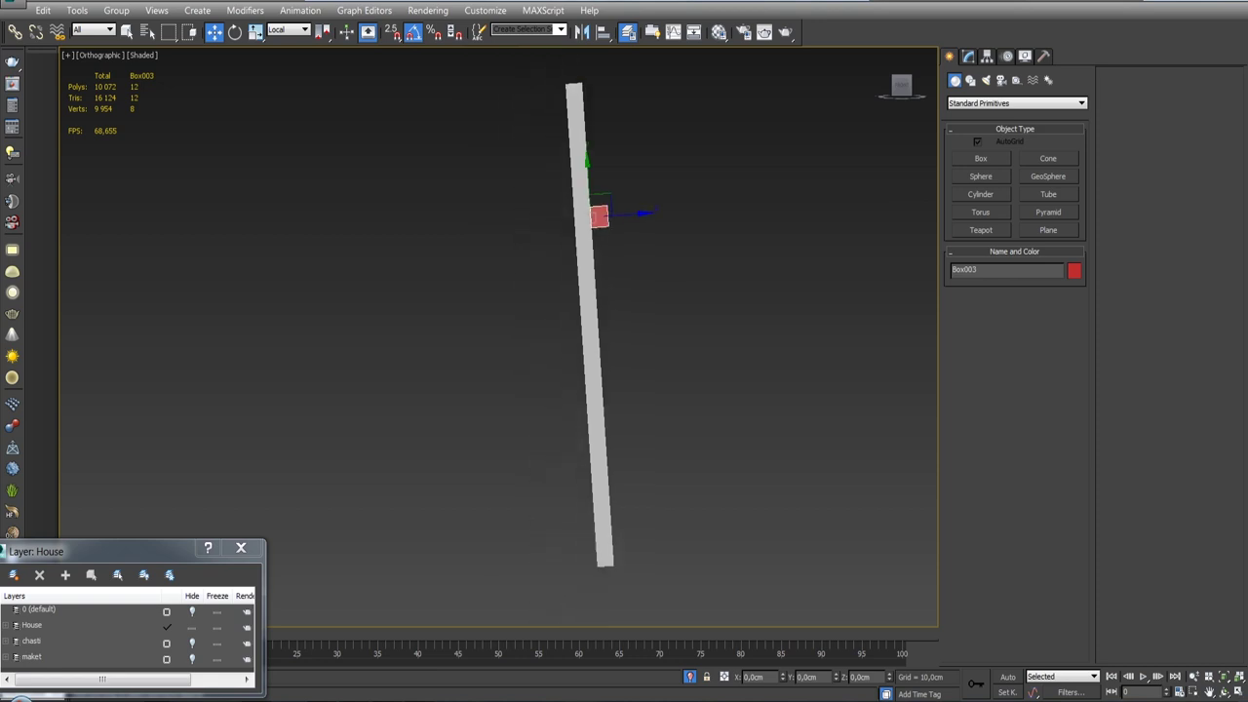
mouse_move(568, 197)
left_mouse_down()
mouse_move(558, 143)
mouse_move(567, 226)
left_mouse_up()
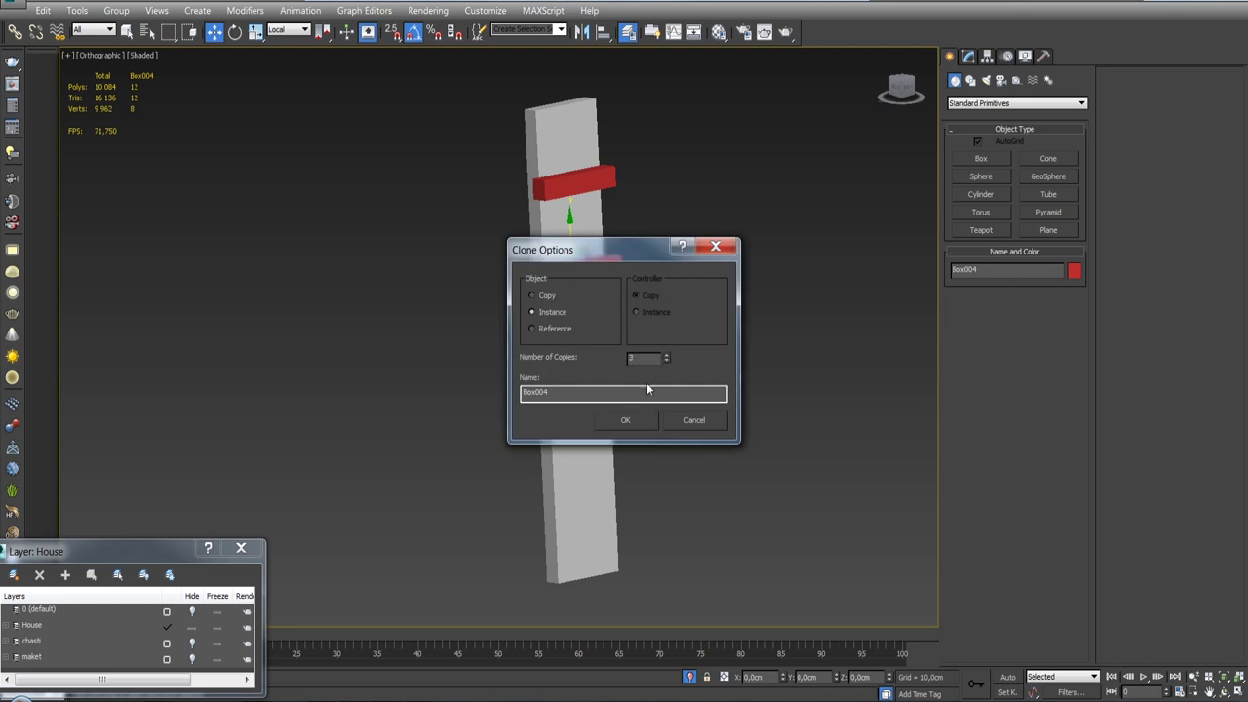
left_click(627, 419)
mouse_move(694, 370)
middle_mouse_down("alt")
mouse_move(725, 348)
mouse_move(647, 365)
middle_mouse_up("alt")
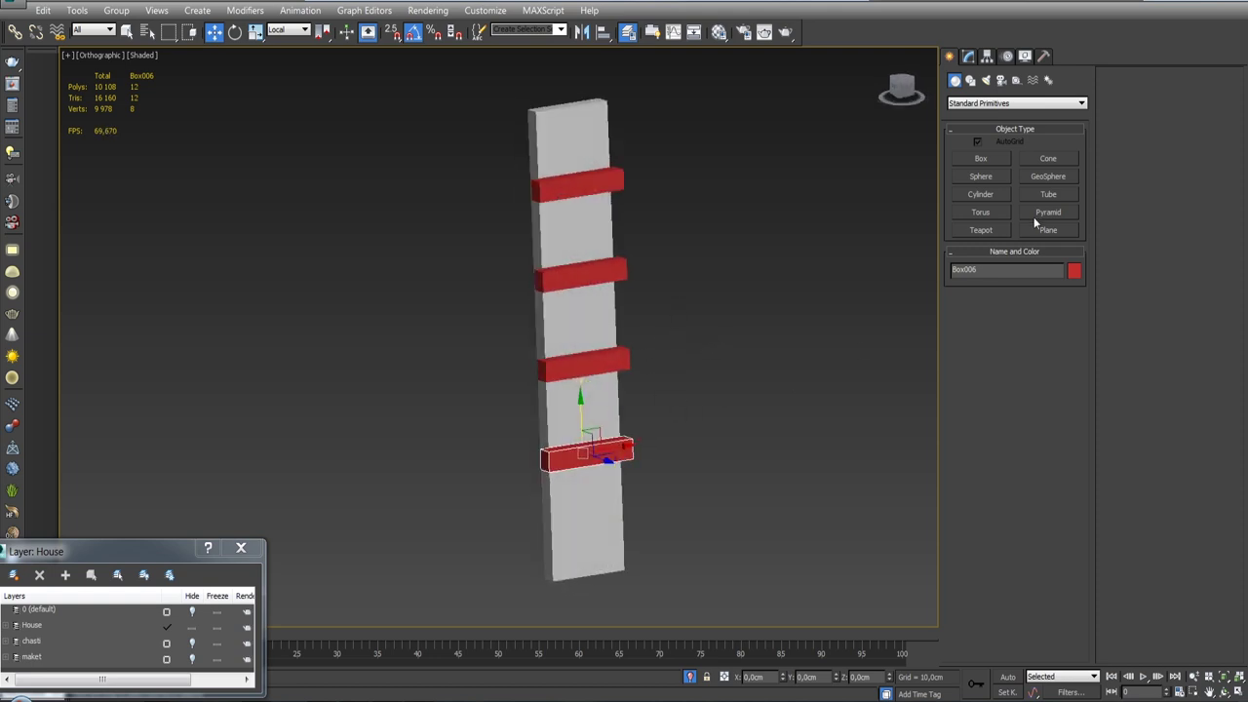
left_click(968, 57)
Add Edit Poly to the bottom step and connect a new middle edge across the rungs.
left_click(1004, 183)
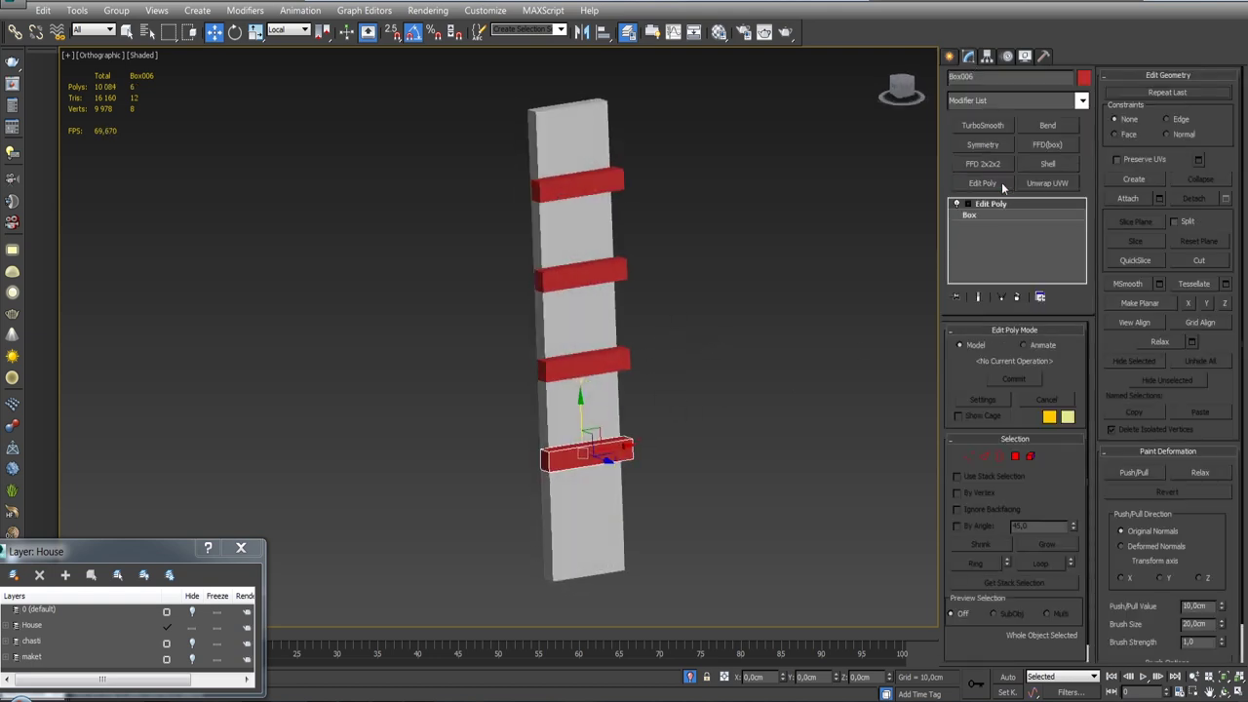
left_click(983, 456)
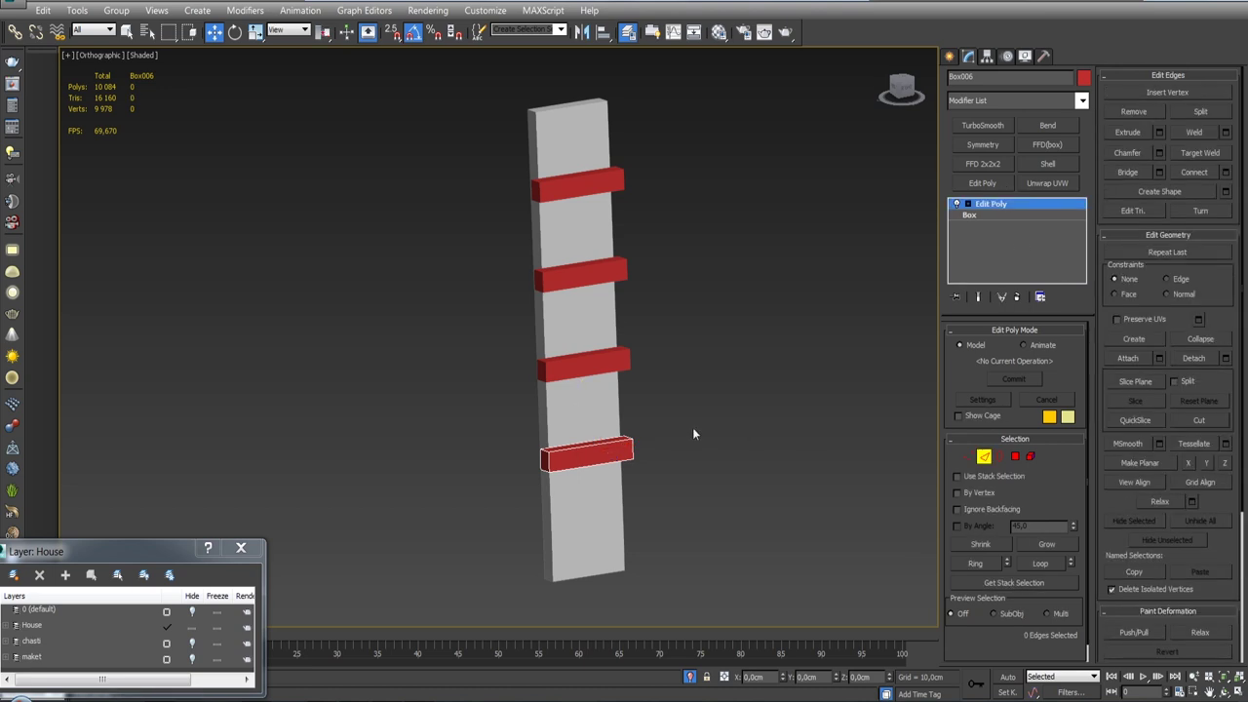
scroll(594, 439, "up", 1)
scroll(595, 439, "up", 3)
left_click_drag(543, 514, 543, 514)
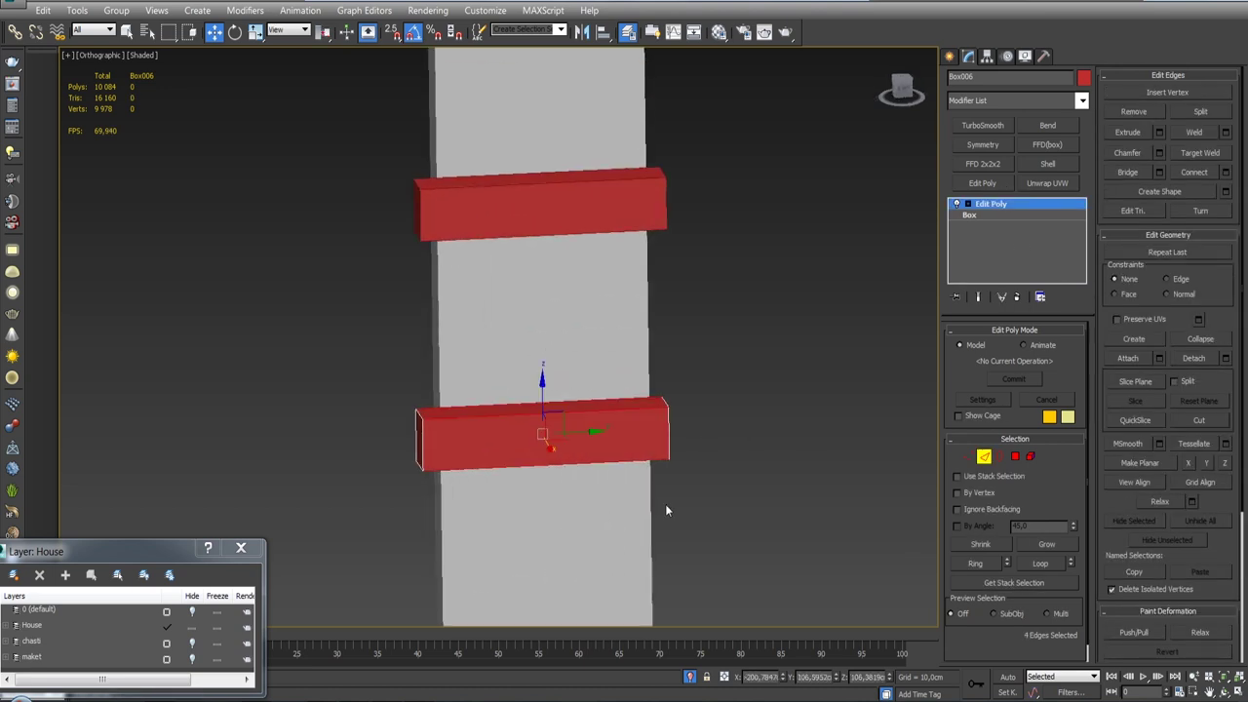
left_click(1225, 173)
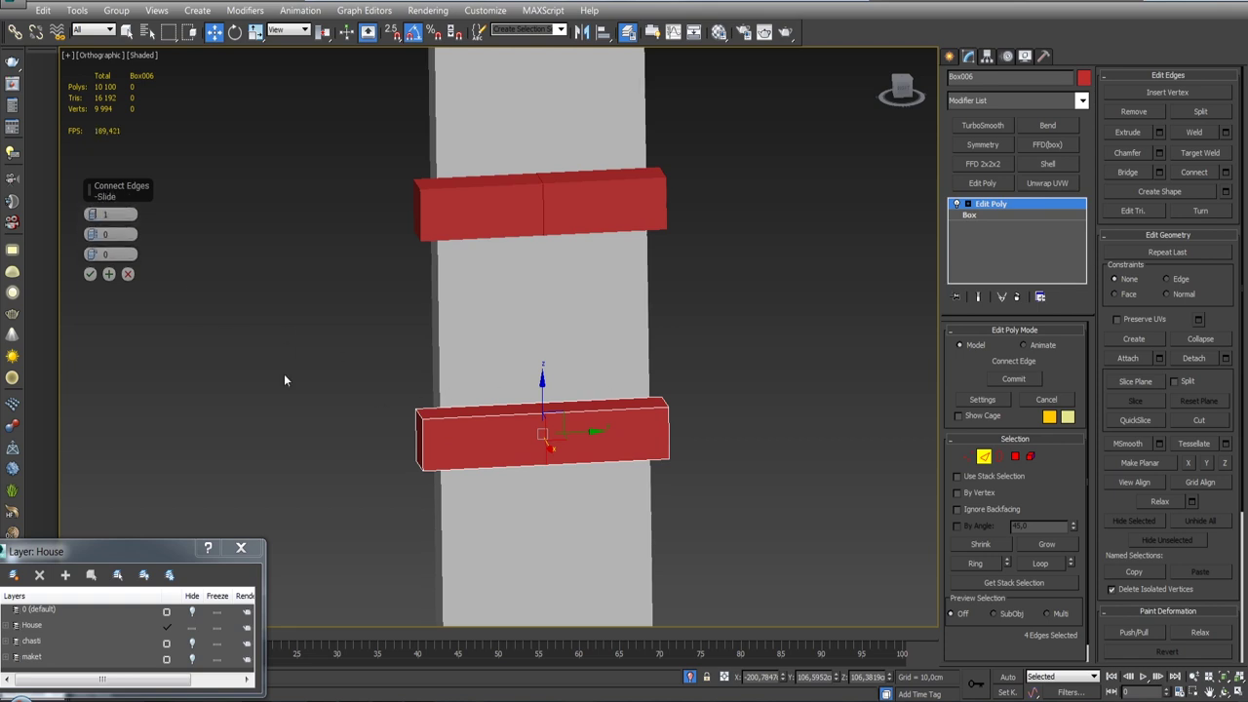
left_click(90, 275)
left_click_drag(542, 382, 544, 391)
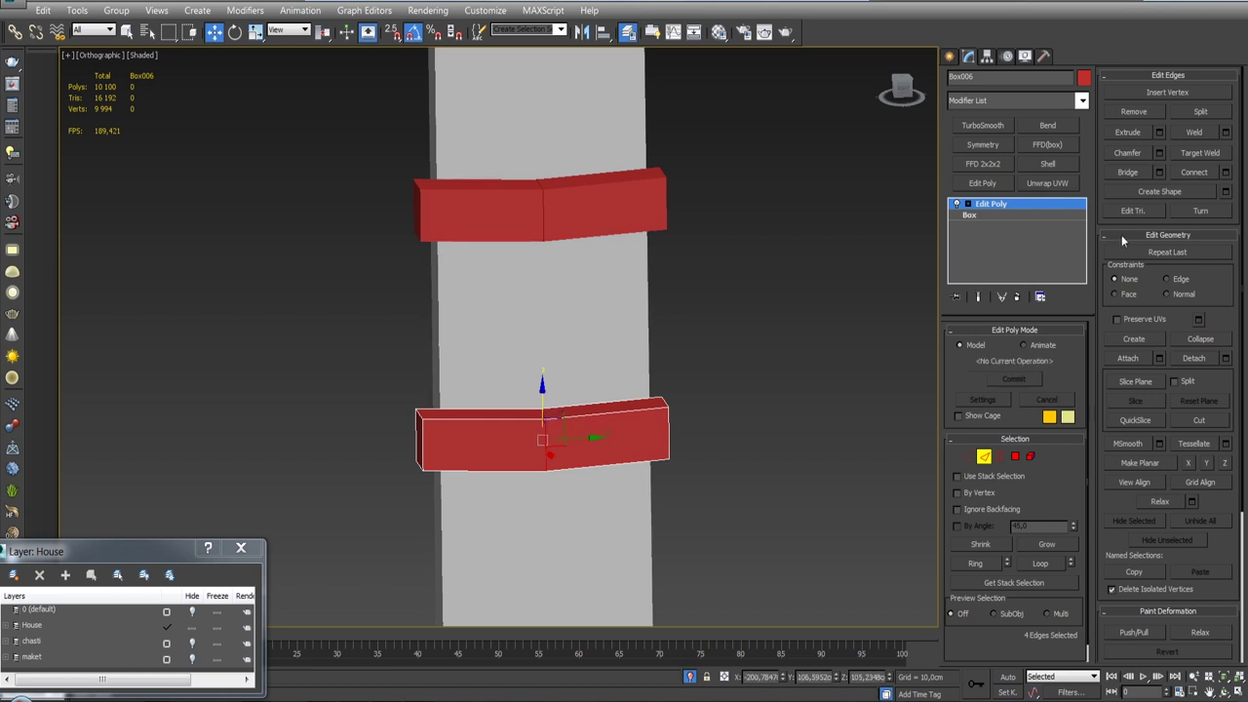
left_click_drag(584, 439, 595, 439)
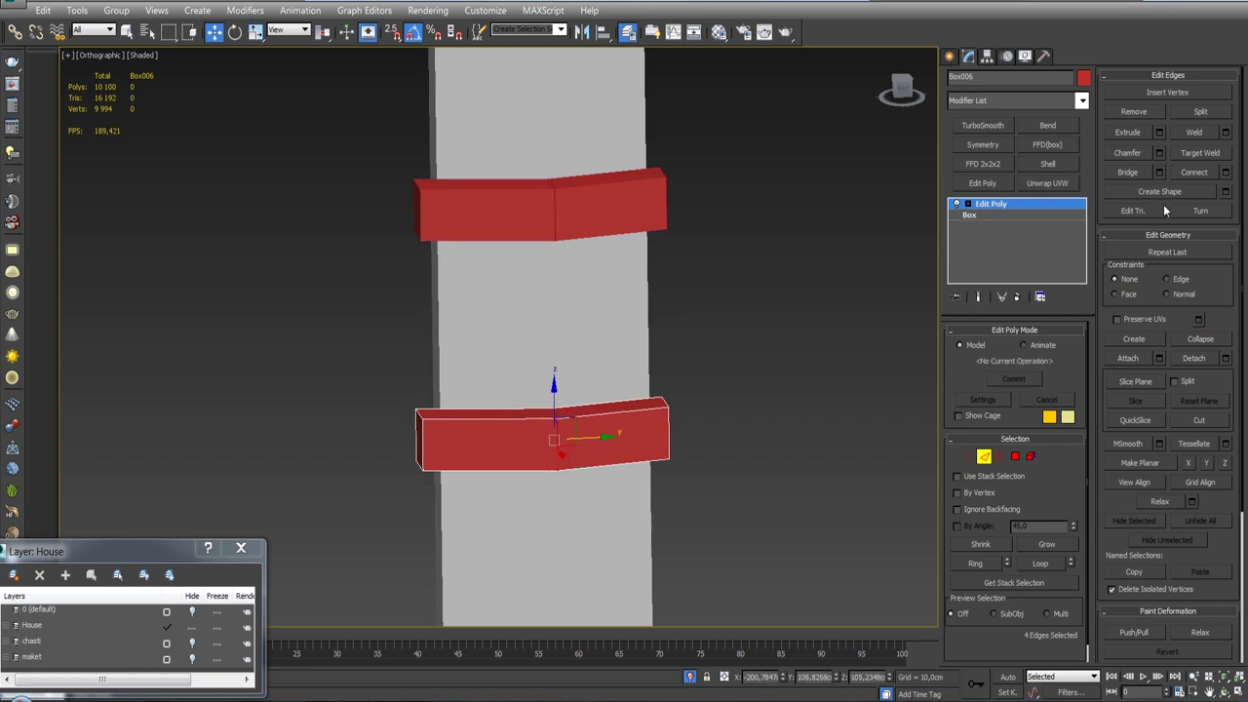
Chamfer the middle edges by about 14.24 cm and exit edge sub-object mode.
left_click(1159, 153)
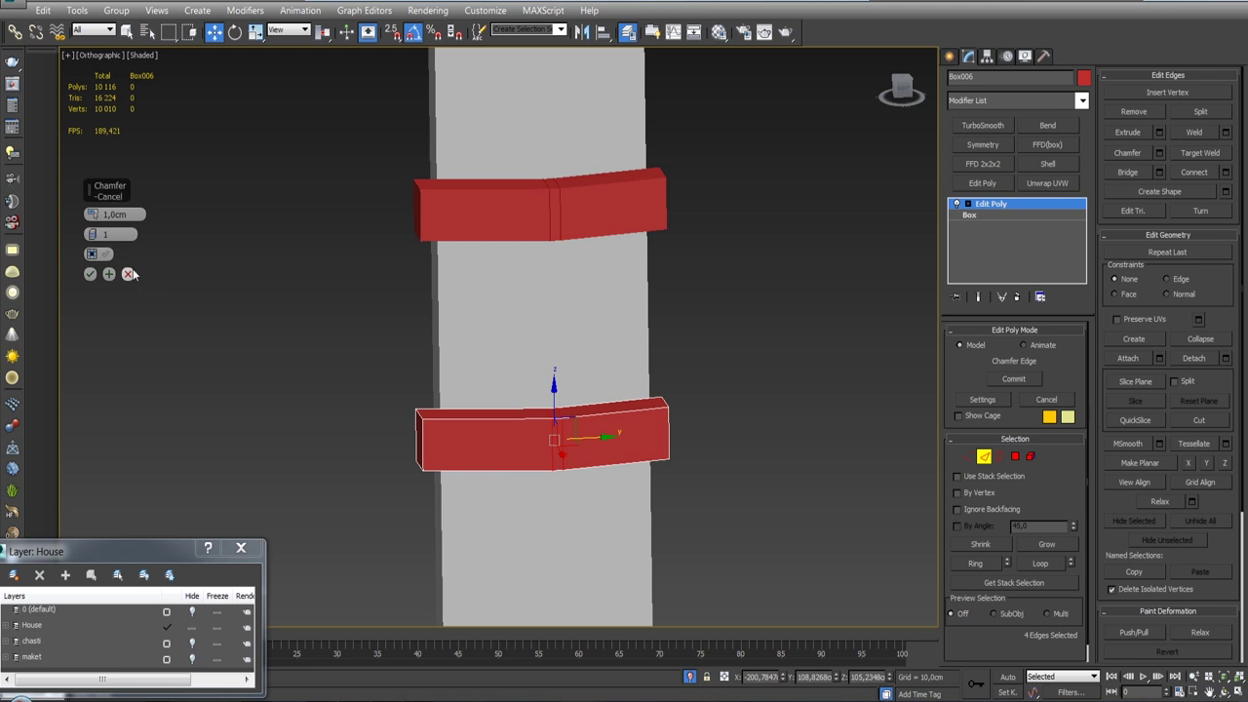
left_click_drag(91, 213, 86, 139)
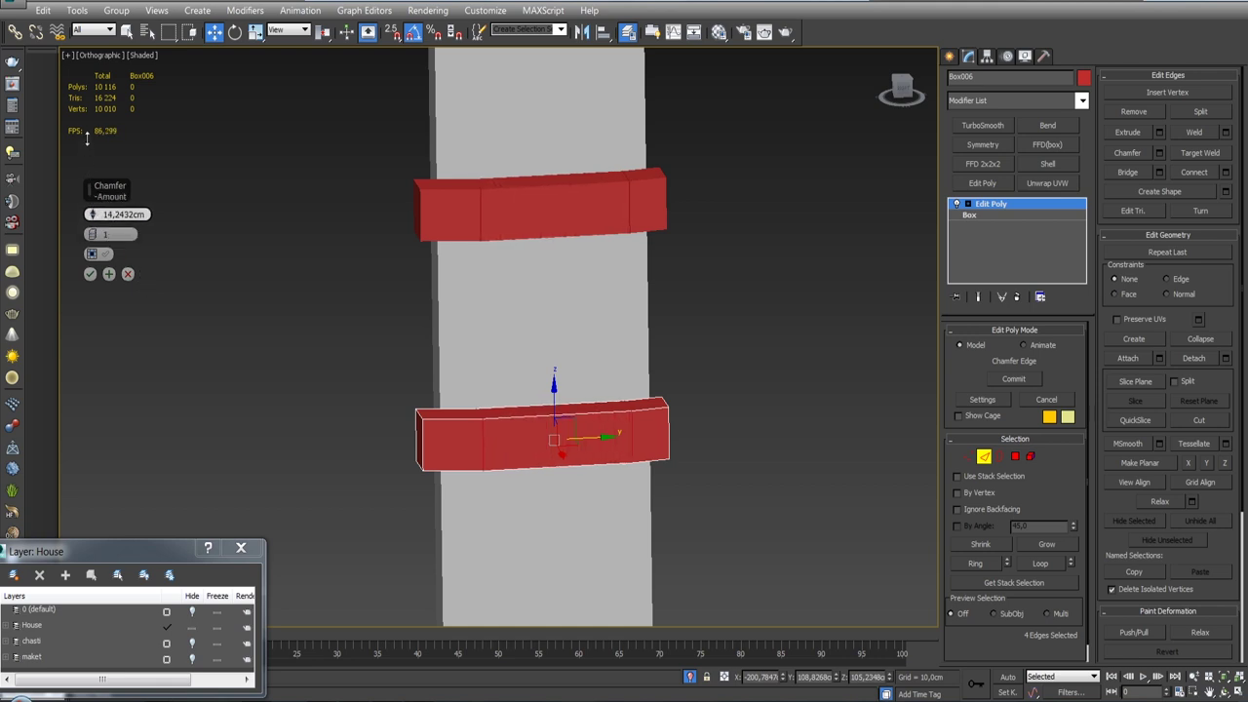
left_click(91, 275)
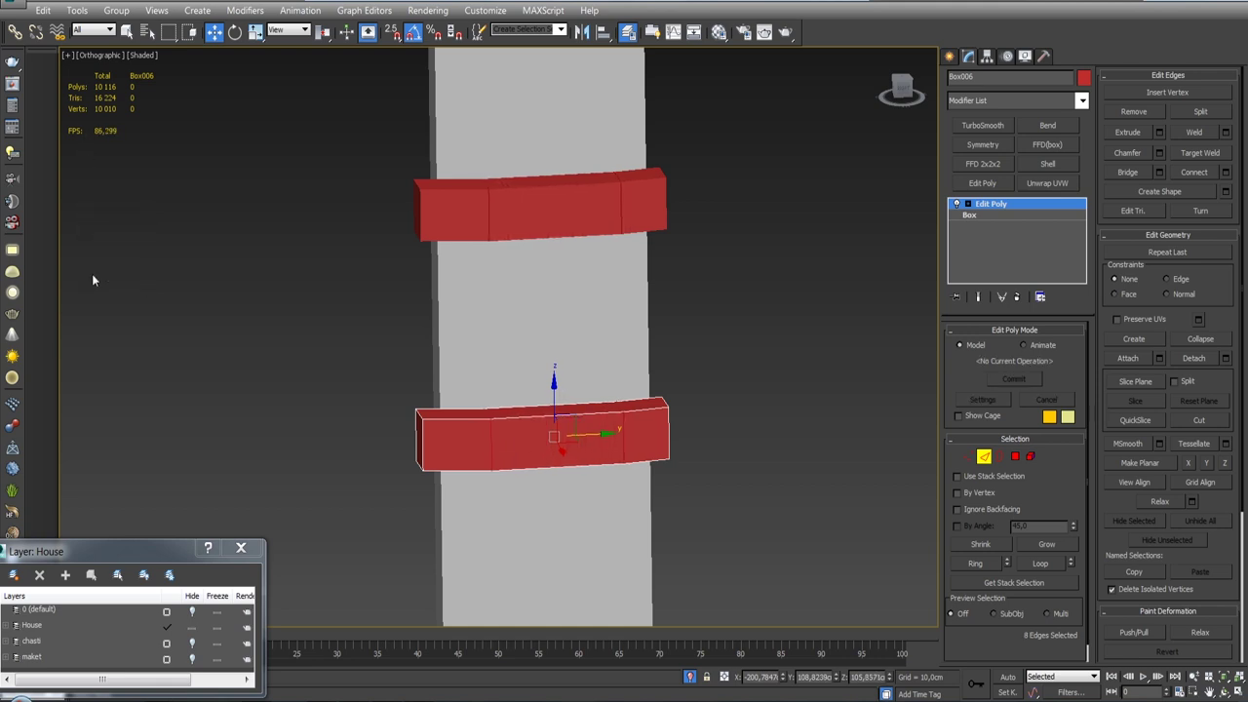
scroll(563, 281, "down", 3)
middle_click_drag(563, 281, 672, 264, "alt")
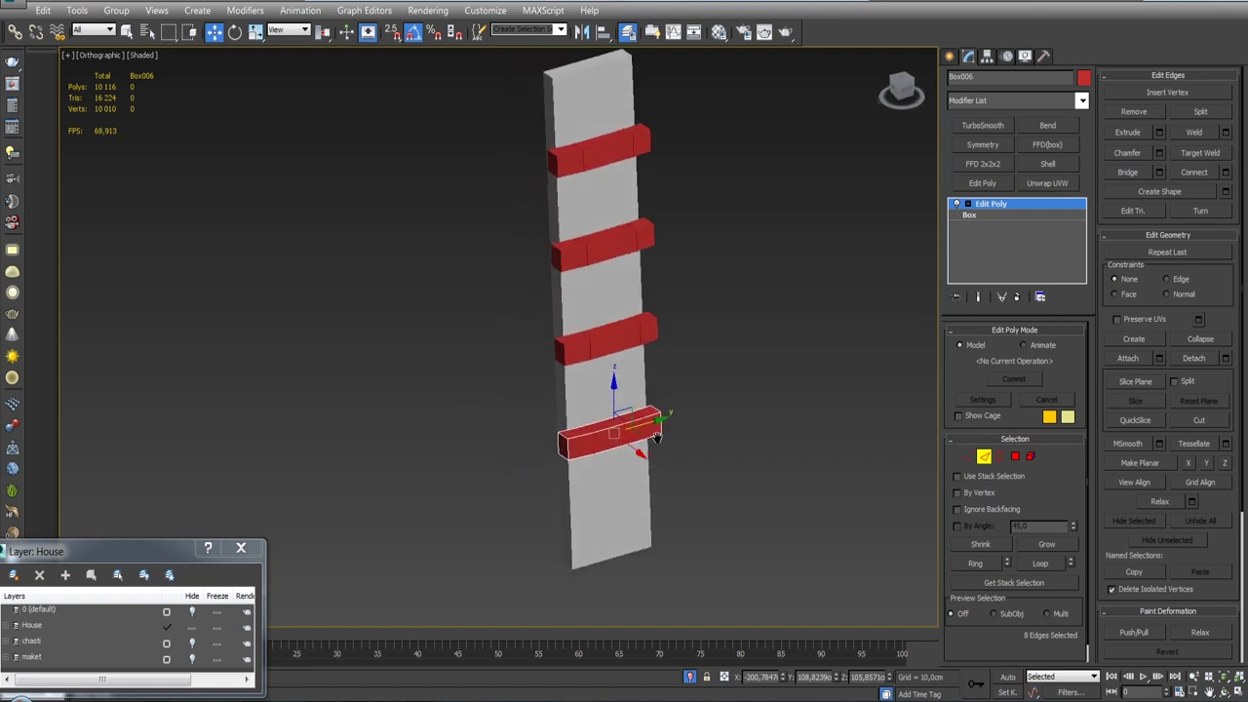
left_click(993, 203)
Rotate step Box004 so it sits properly on the rail.
left_click(635, 334)
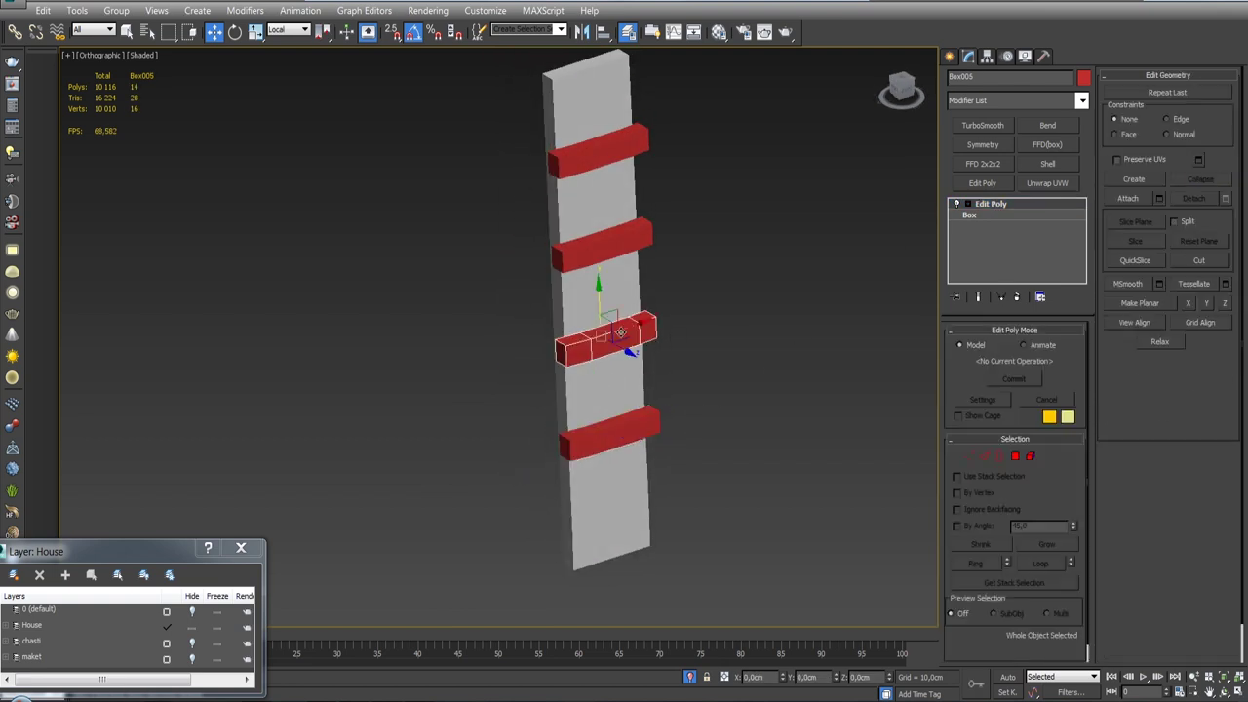
mouse_move(635, 334)
middle_mouse_down("alt")
mouse_move(715, 309)
mouse_move(649, 299)
middle_mouse_up("alt")
scroll(649, 302, "up", 4)
key("e")
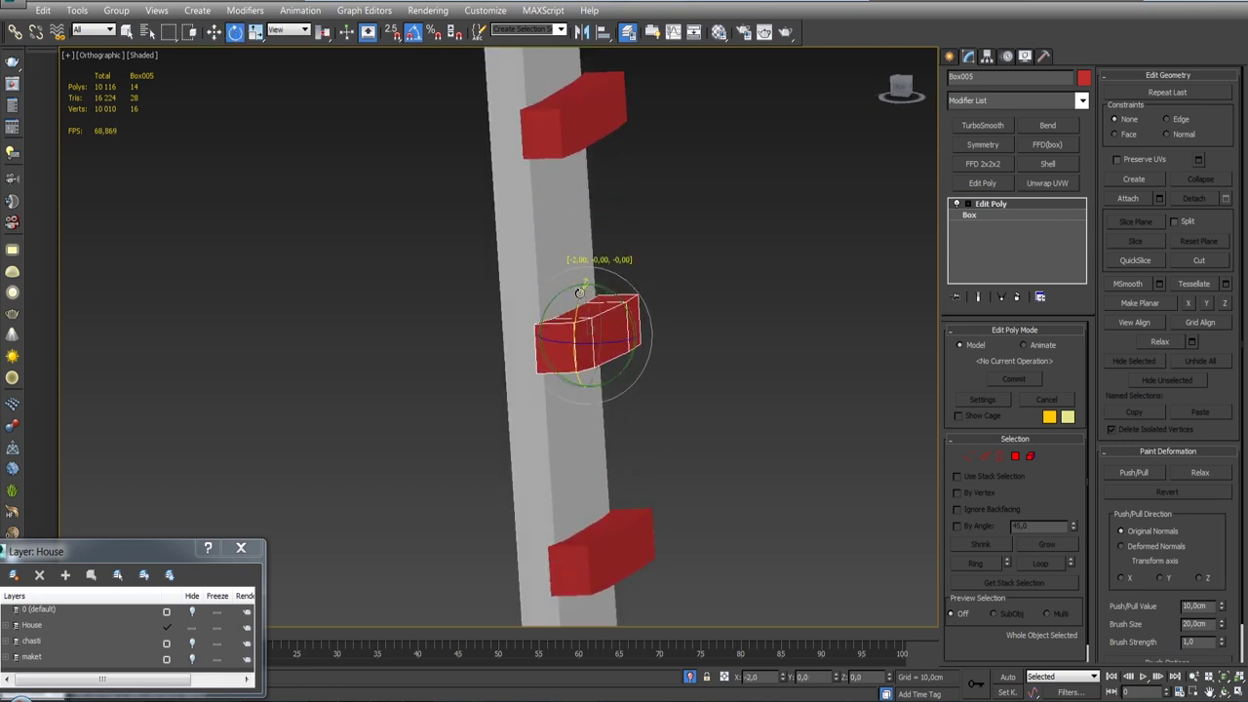
middle_click_drag(581, 293, 596, 459)
left_click(598, 269)
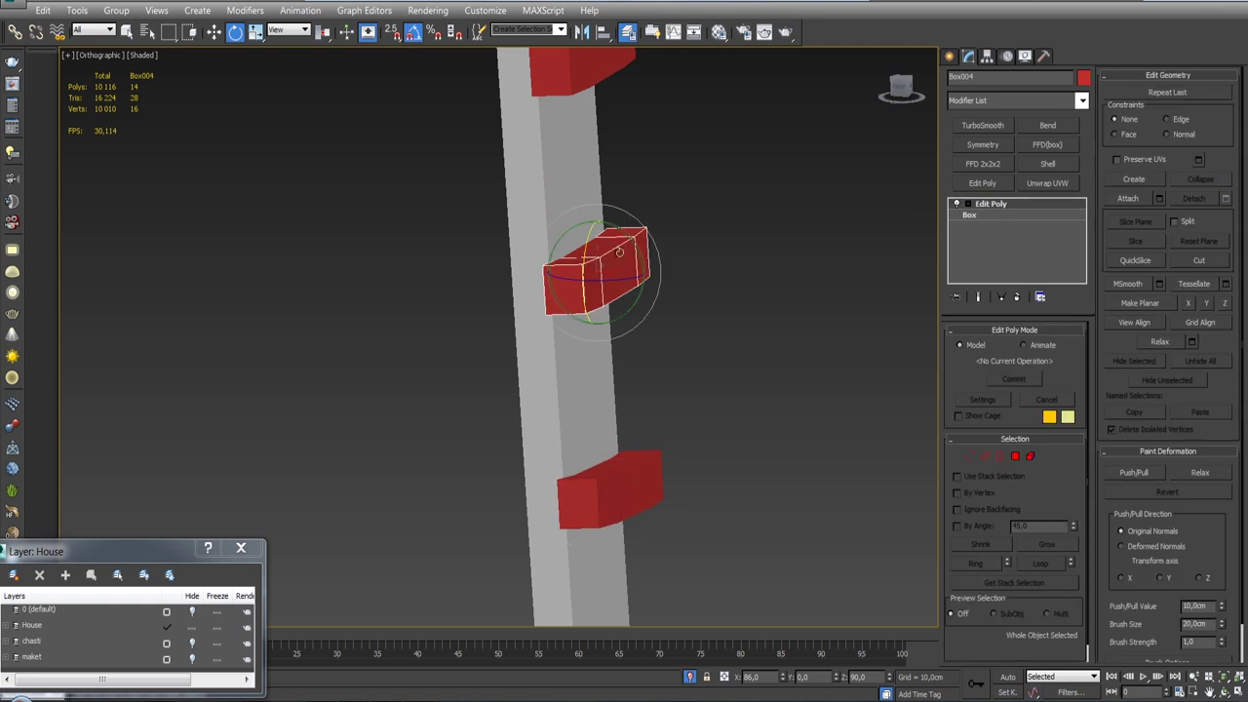
mouse_move(619, 251)
left_mouse_down()
mouse_move(735, 471)
mouse_move(732, 459)
left_mouse_up()
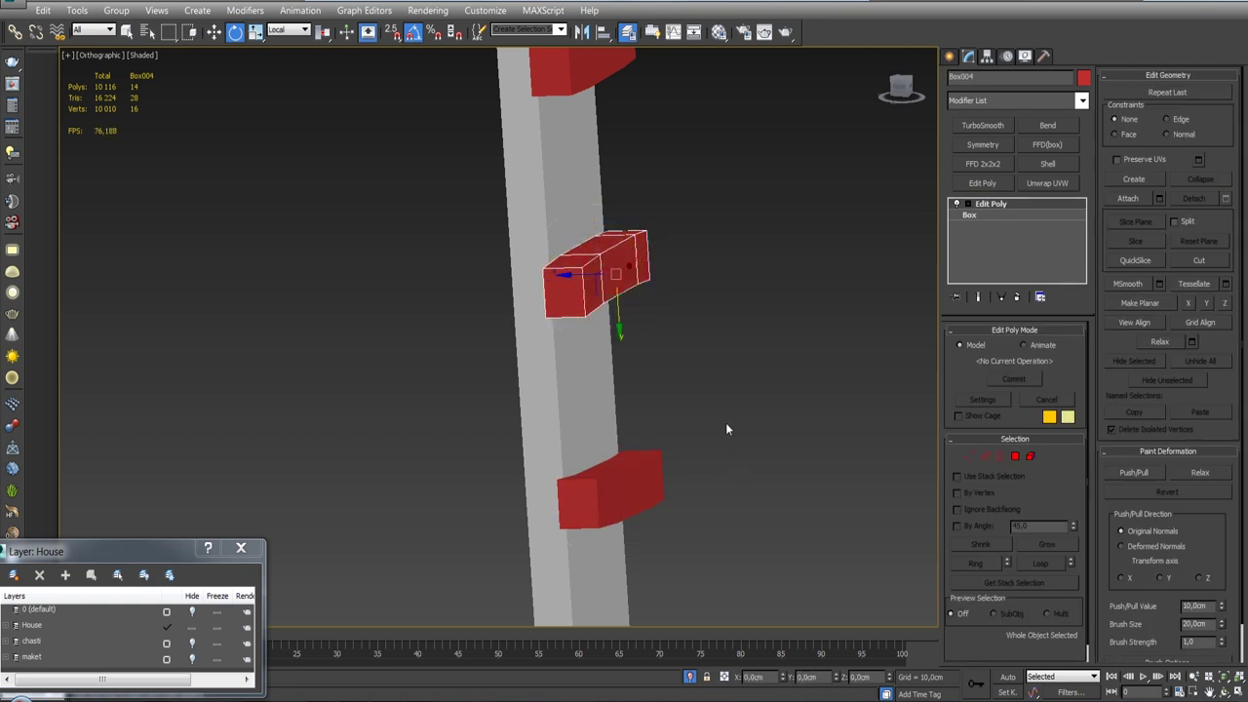
key("w")
middle_click_drag(676, 339, 706, 352, "alt")
key("z")
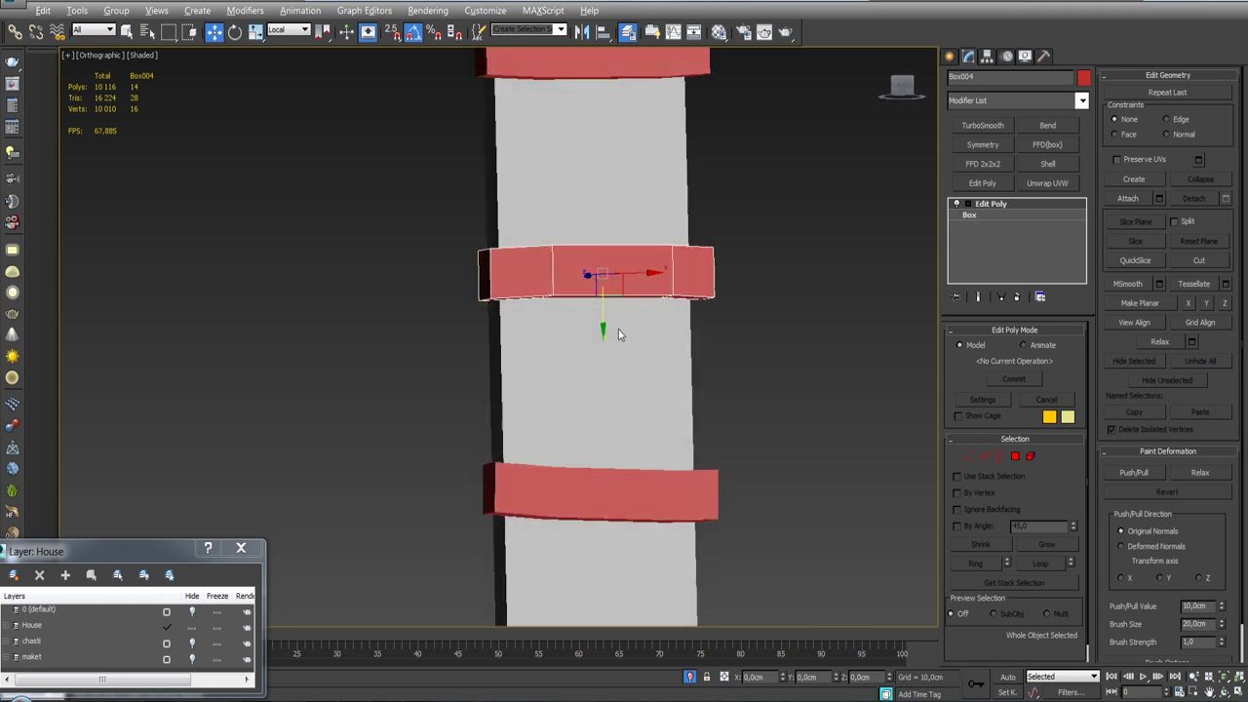
key("e")
left_click_drag(632, 237, 635, 240)
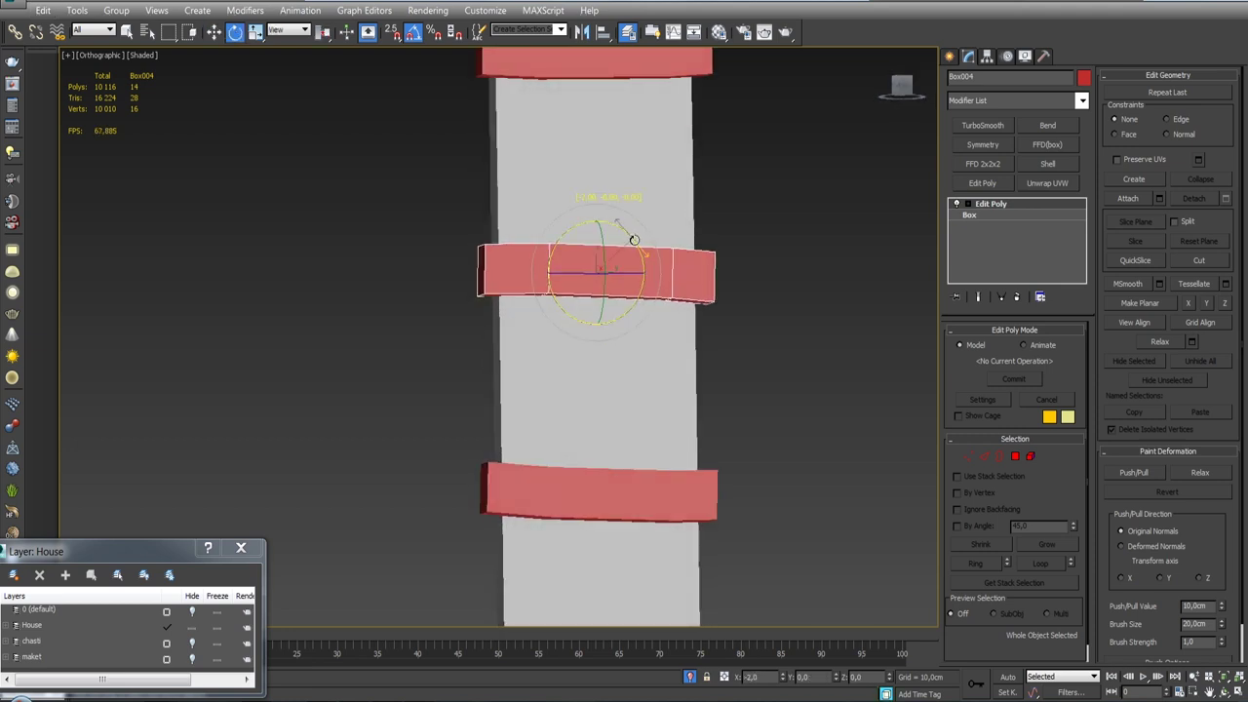
scroll(634, 239, "down", 3)
middle_click_drag(674, 338, 646, 417, "alt")
Tilt and nudge Box003, shift Box005, and lower Box006 slightly on the rail.
left_click(647, 251)
middle_click_drag(646, 251, 646, 312, "alt")
left_click_drag(634, 257, 673, 271)
key("w")
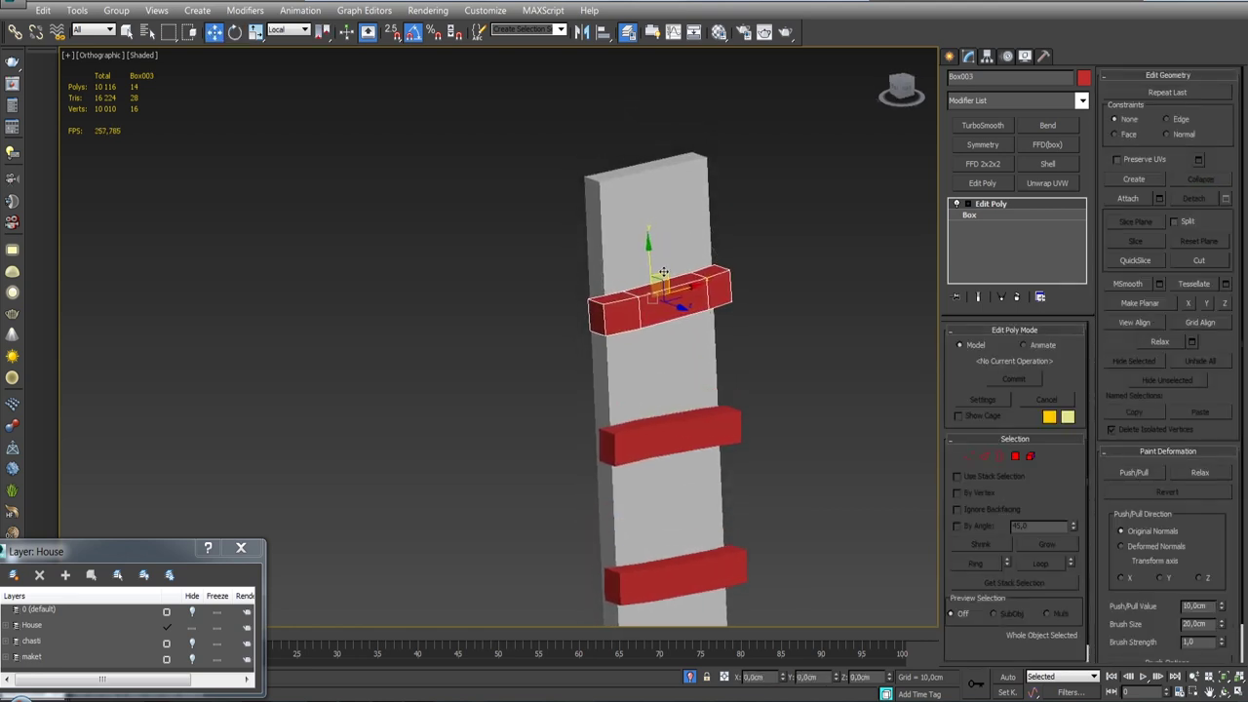
middle_click_drag(736, 363, 638, 370, "alt")
left_click(639, 371)
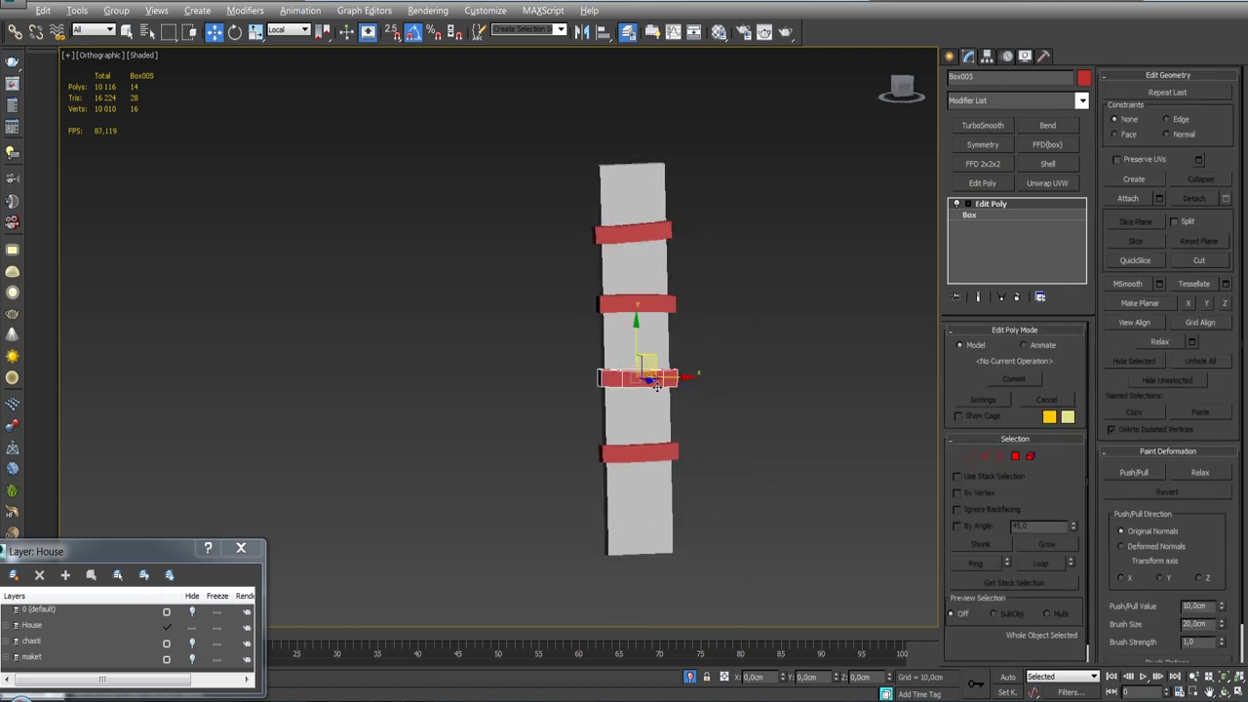
scroll(634, 335, "up", 3)
left_click_drag(624, 340, 634, 349)
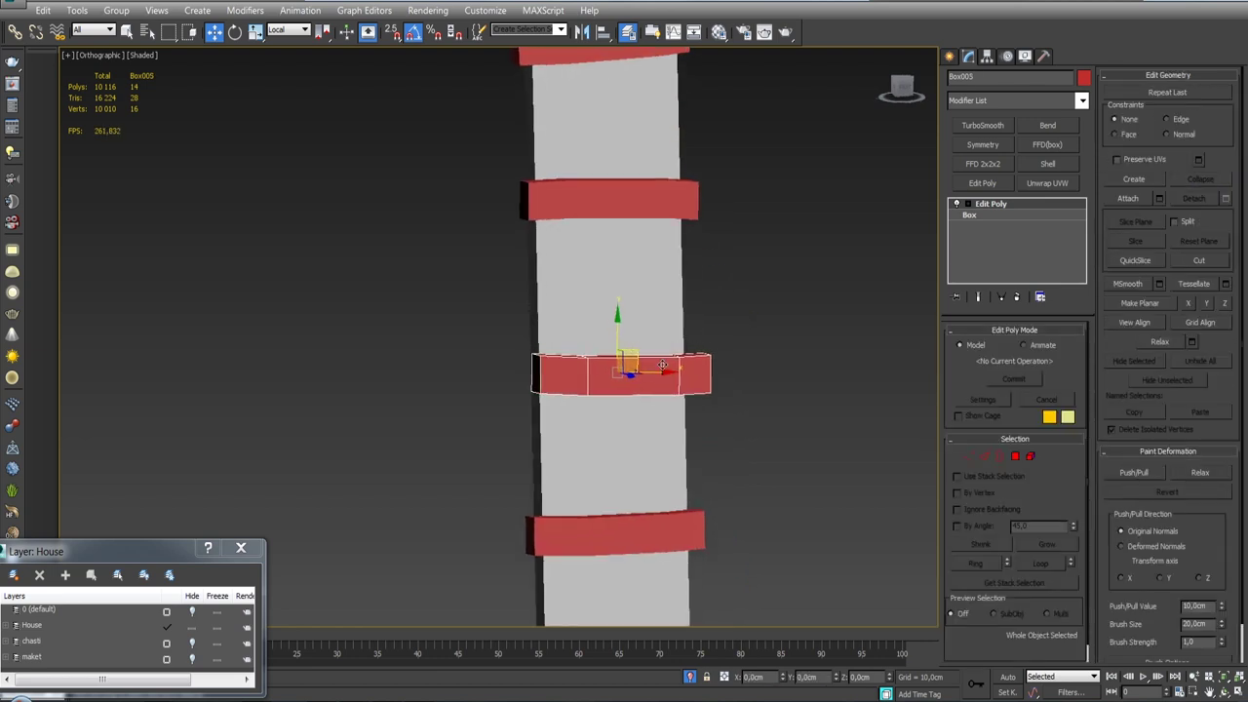
scroll(662, 365, "down", 2)
scroll(662, 365, "down", 2)
middle_click_drag(662, 364, 671, 367, "alt")
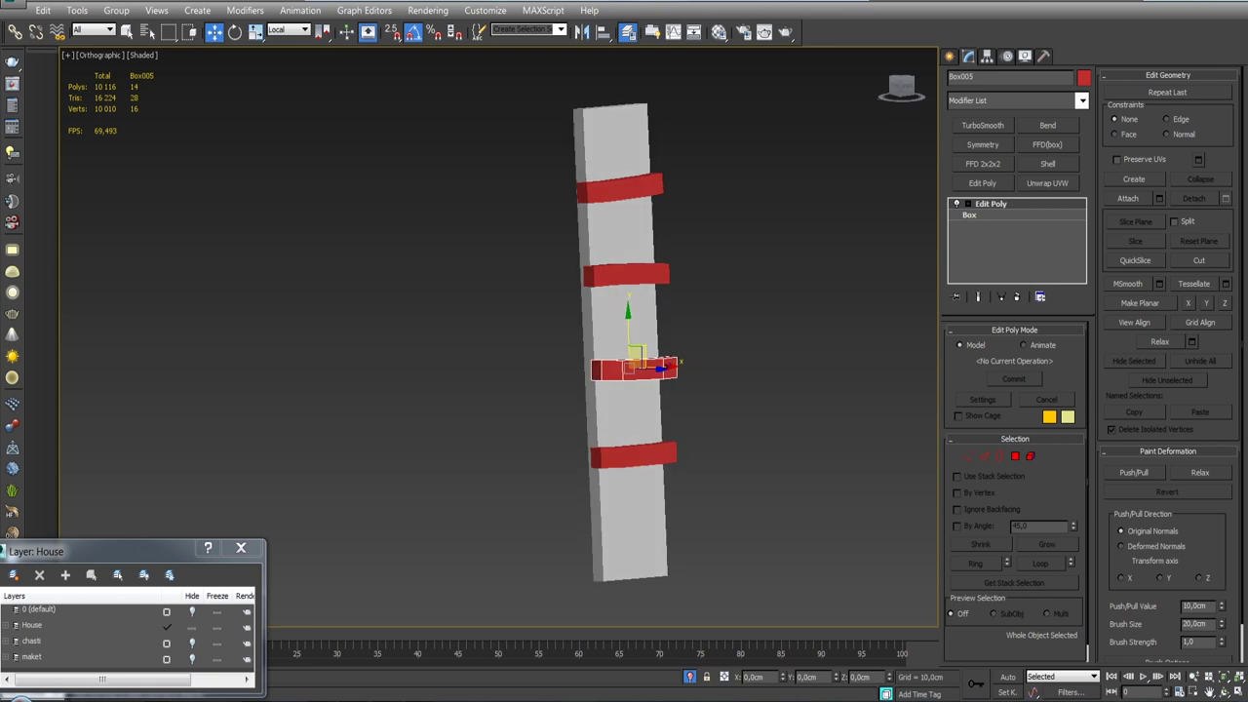
left_click(633, 456)
left_click_drag(629, 424, 629, 434)
mouse_move(629, 434)
middle_mouse_down("alt")
mouse_move(606, 388)
mouse_move(722, 421)
middle_mouse_up("alt")
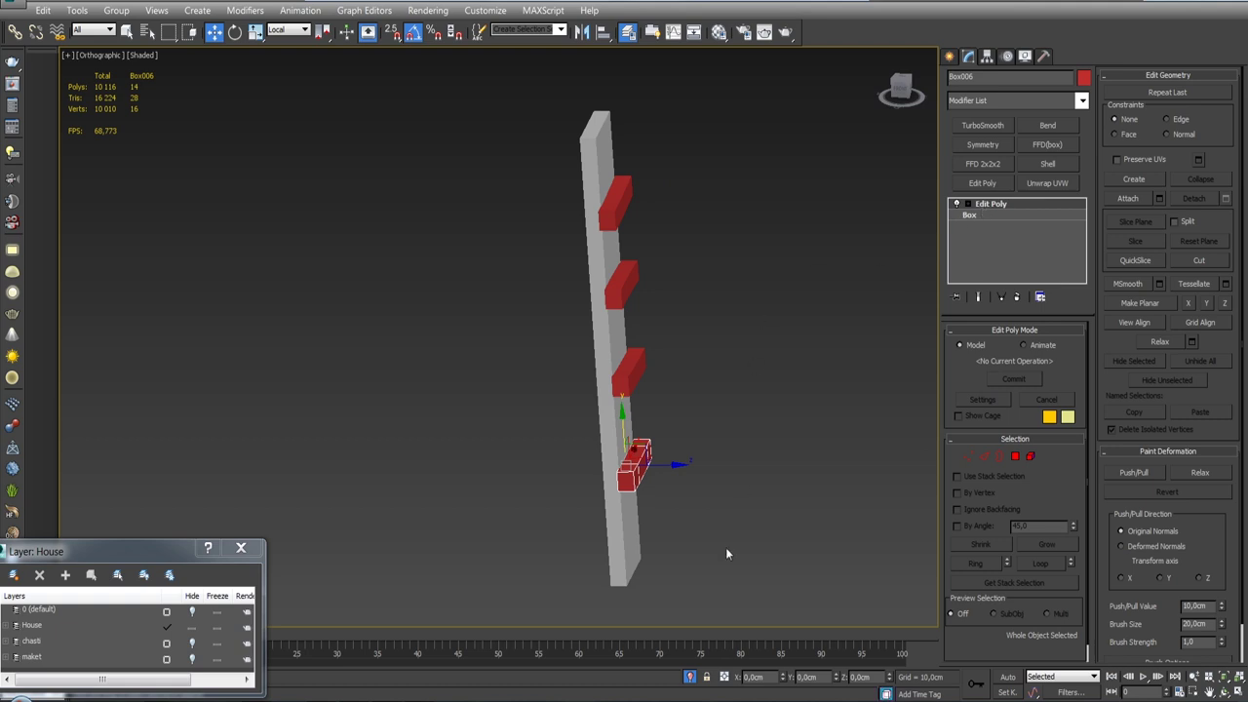
Show the whole log house again, collapse Box006 to Editable Poly and add Unwrap UVW.
left_click(689, 676)
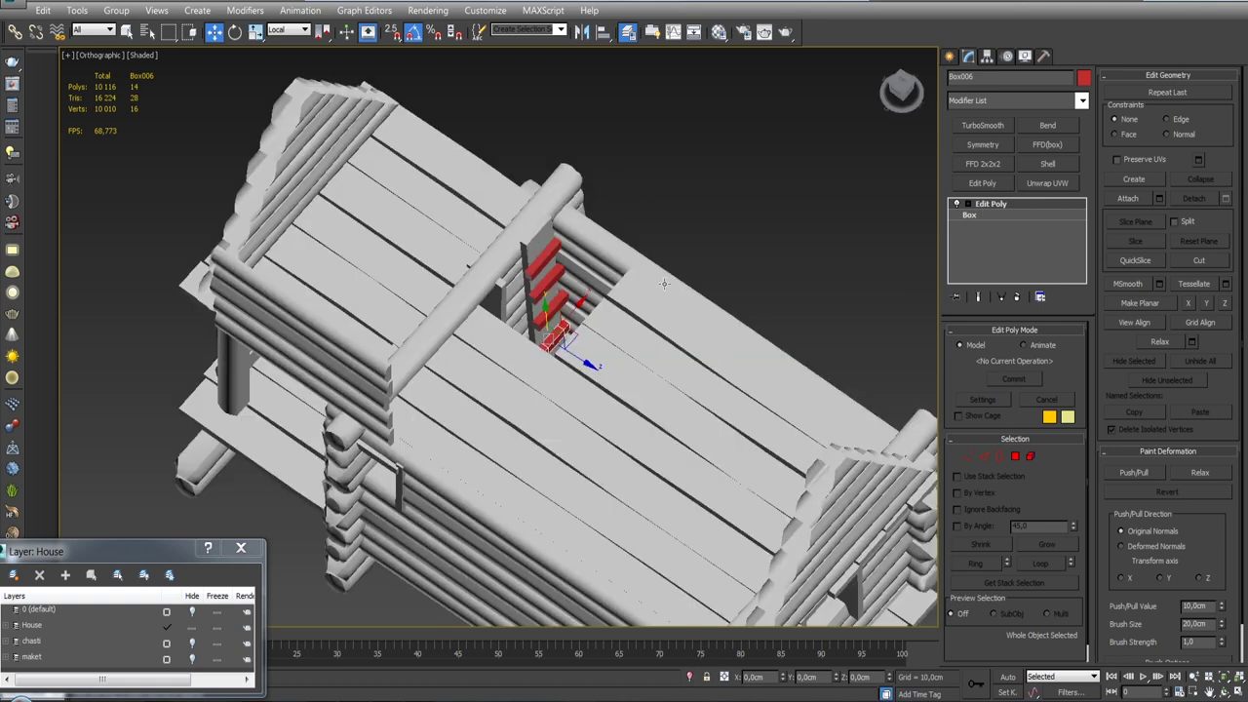
scroll(549, 252, "up", 5)
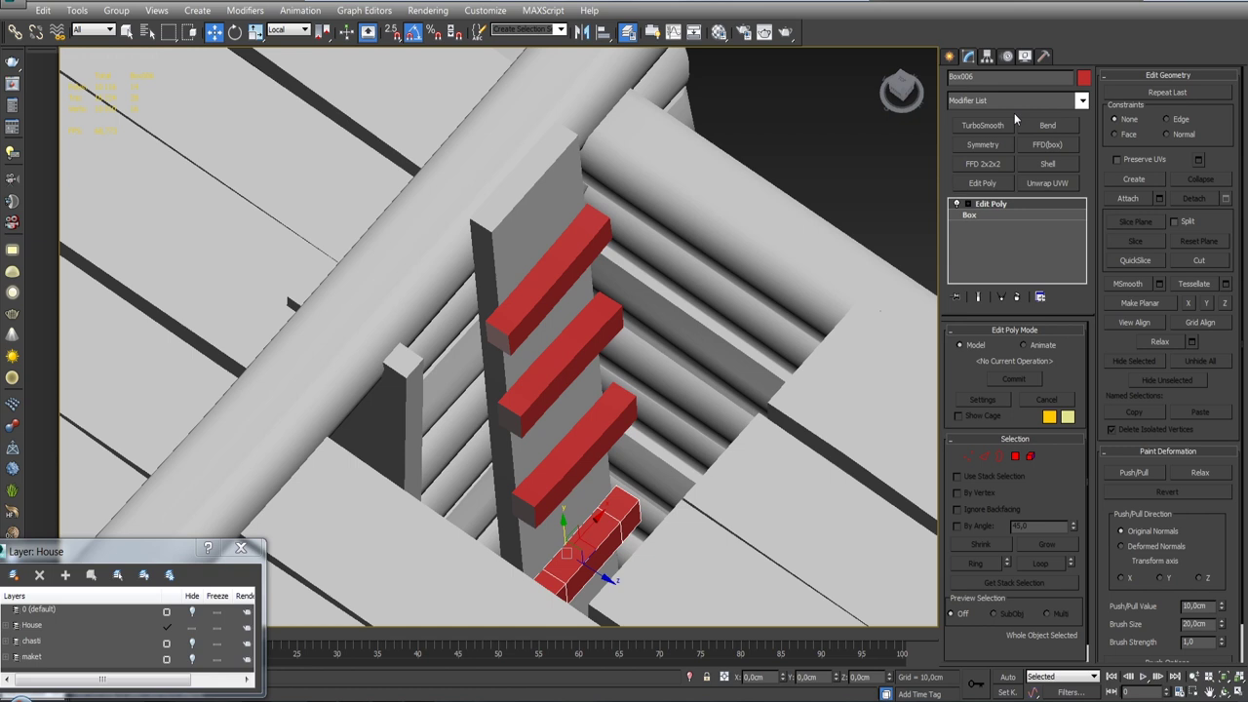
right_click(1039, 203)
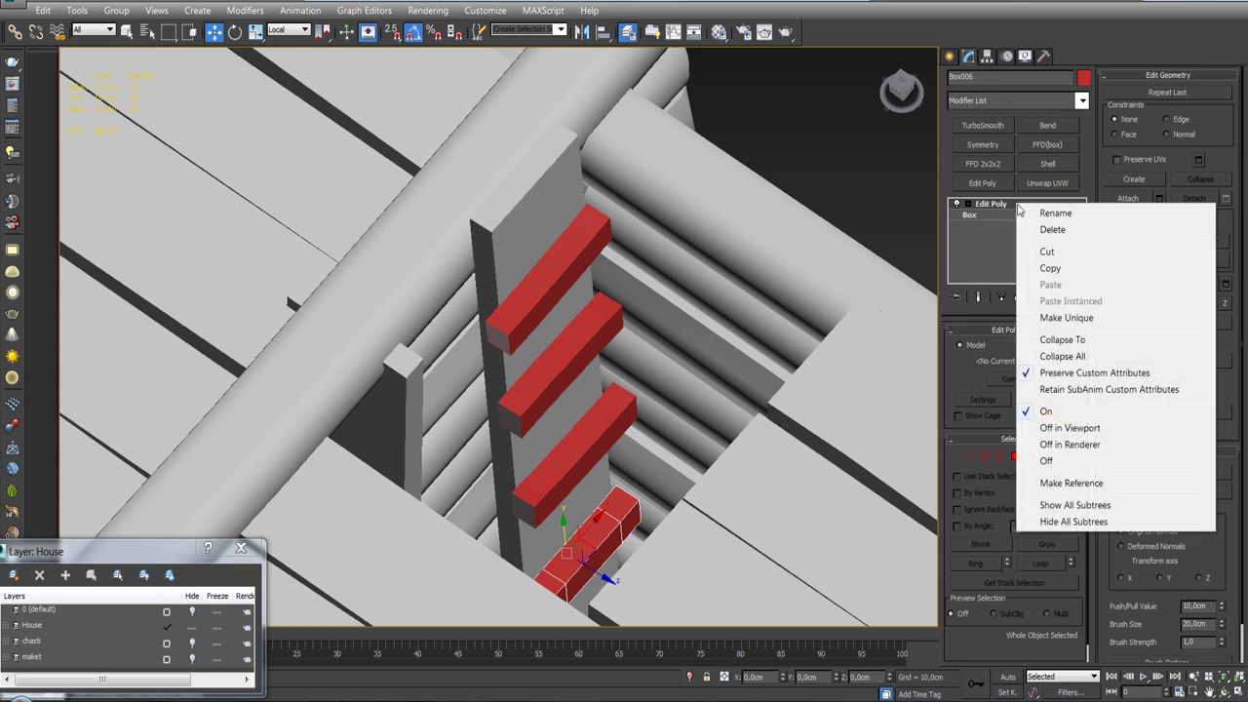
left_click(1011, 336)
left_click(1053, 183)
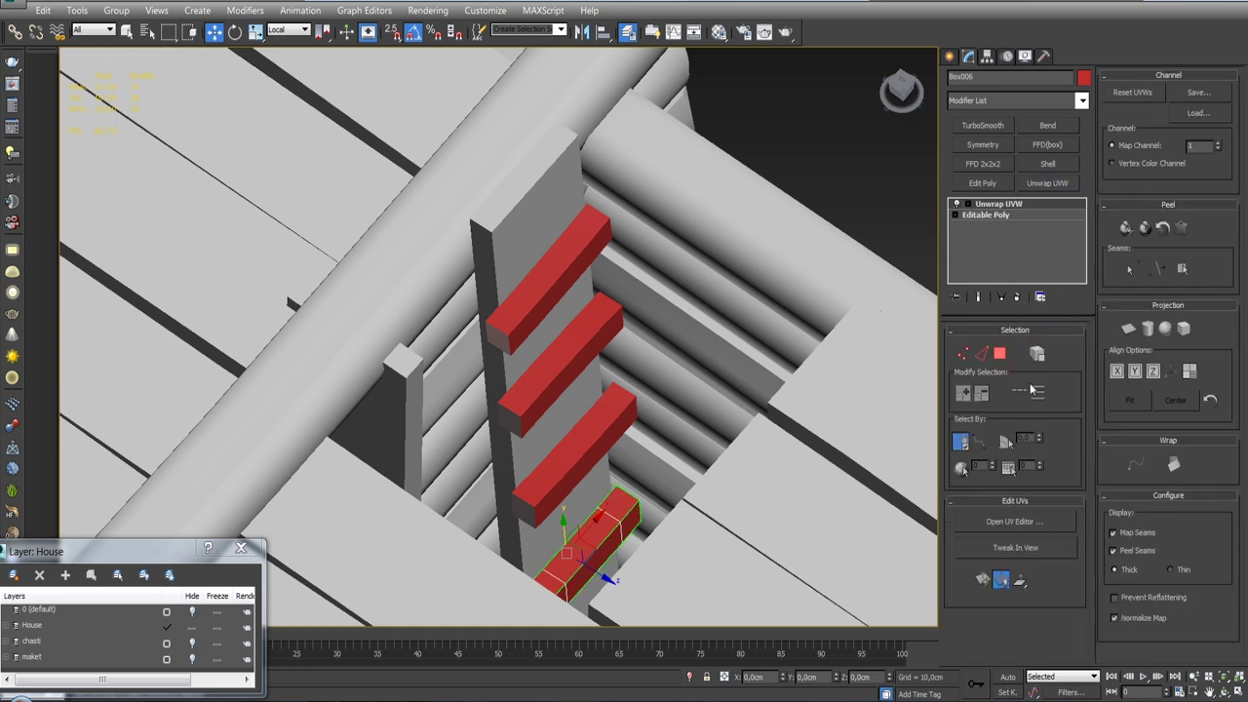
Hide the map seams and open an enlarged UV editor for the bottom step, with the checker off.
left_click(1114, 533)
left_click(1042, 522)
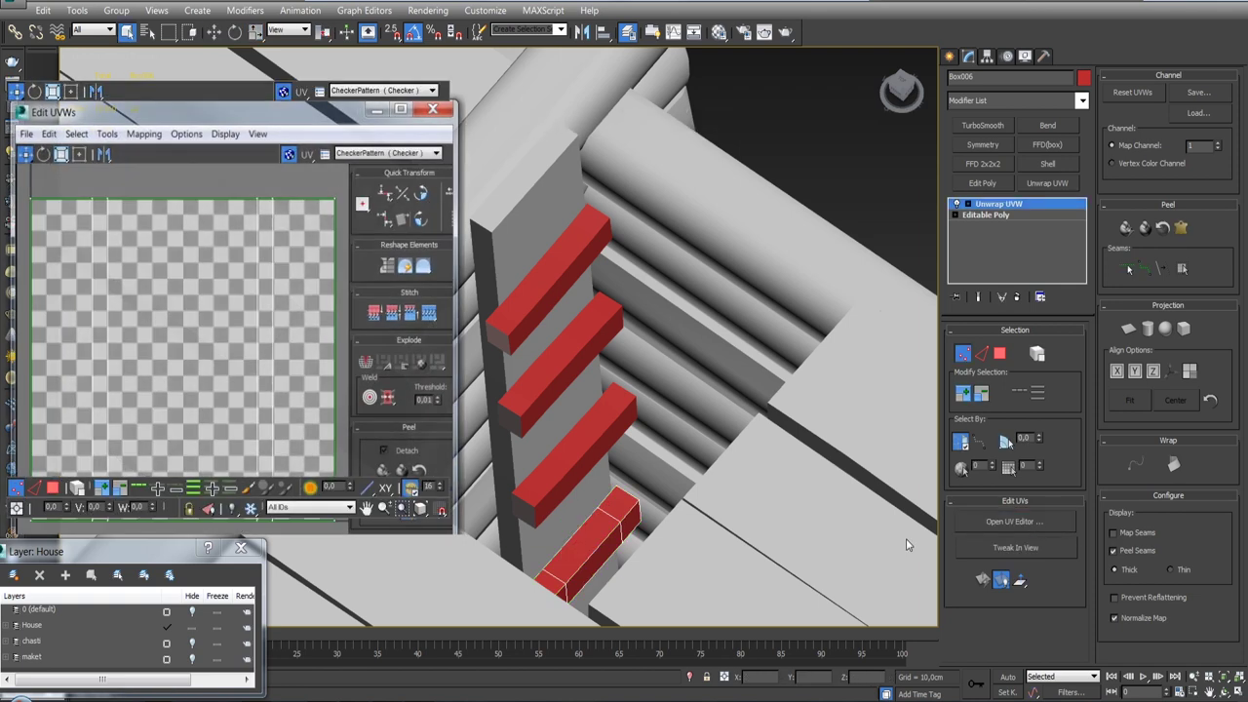
mouse_move(455, 528)
left_mouse_down()
mouse_move(539, 556)
mouse_move(546, 651)
left_mouse_up()
middle_click_drag(682, 439, 727, 427, "alt")
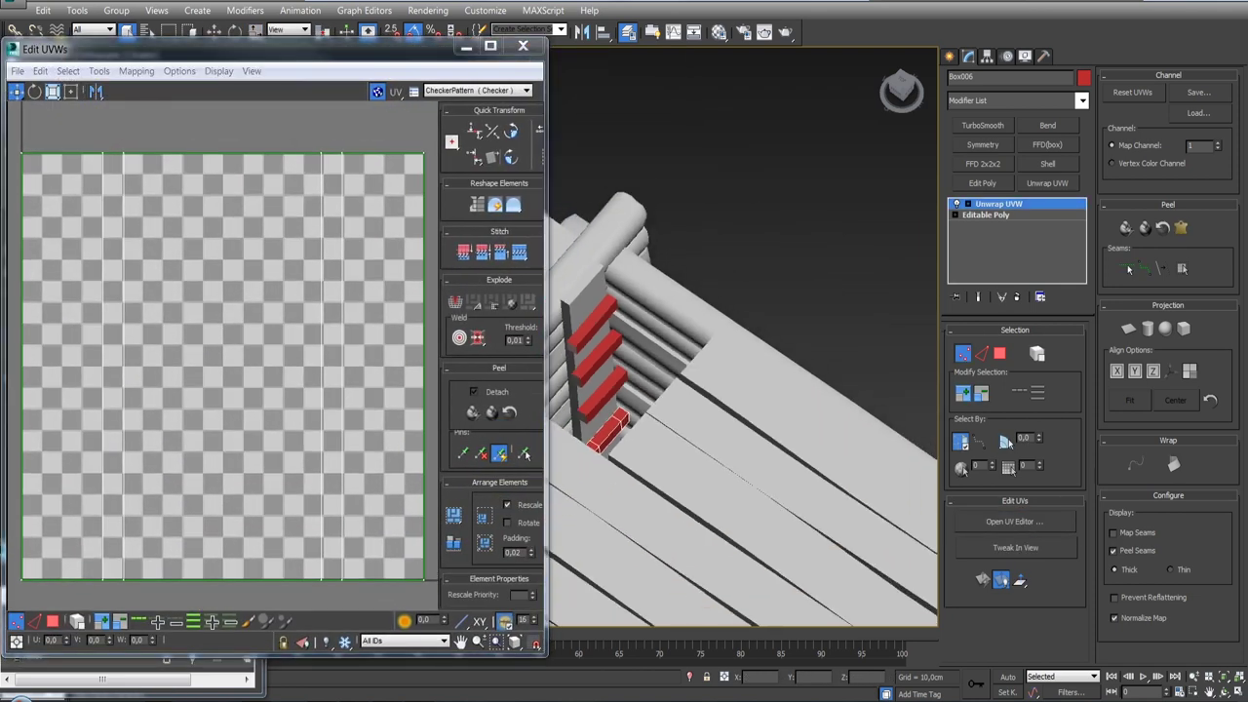
left_click(377, 91)
scroll(360, 340, "down", 3)
scroll(338, 334, "down", 2)
scroll(716, 403, "up", 2)
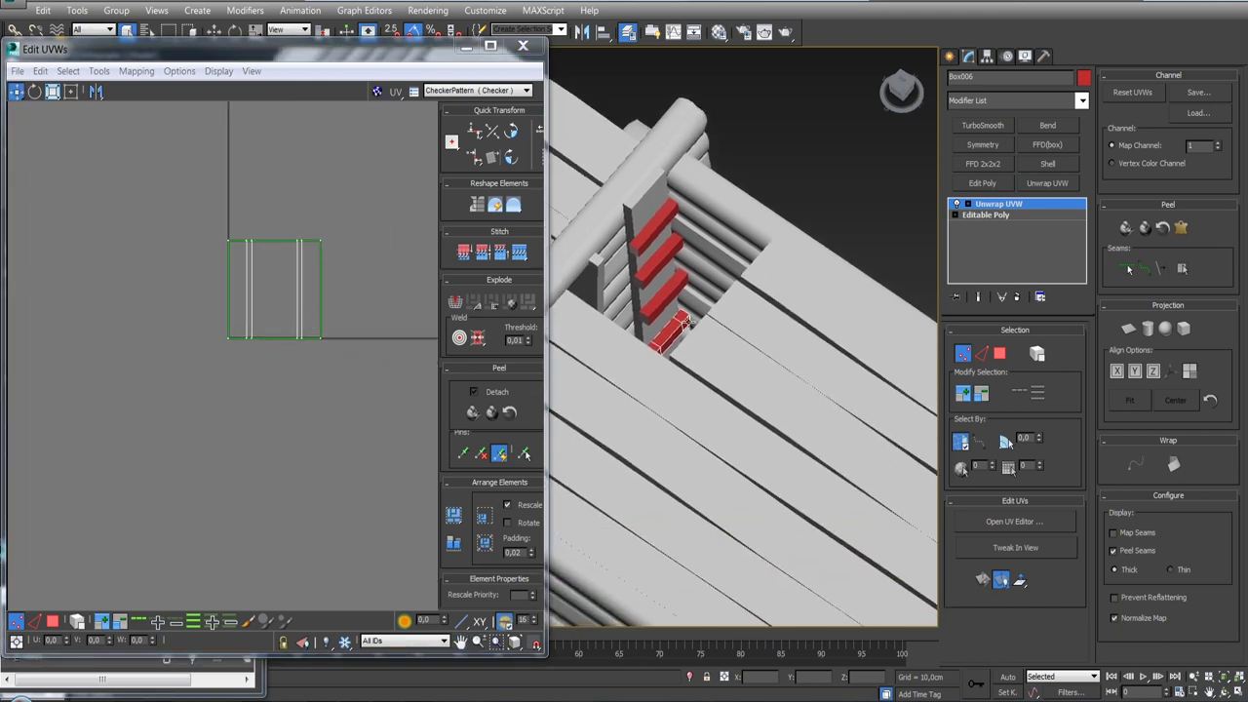
scroll(680, 338, "up", 2)
scroll(673, 332, "up", 1)
scroll(670, 333, "up", 1)
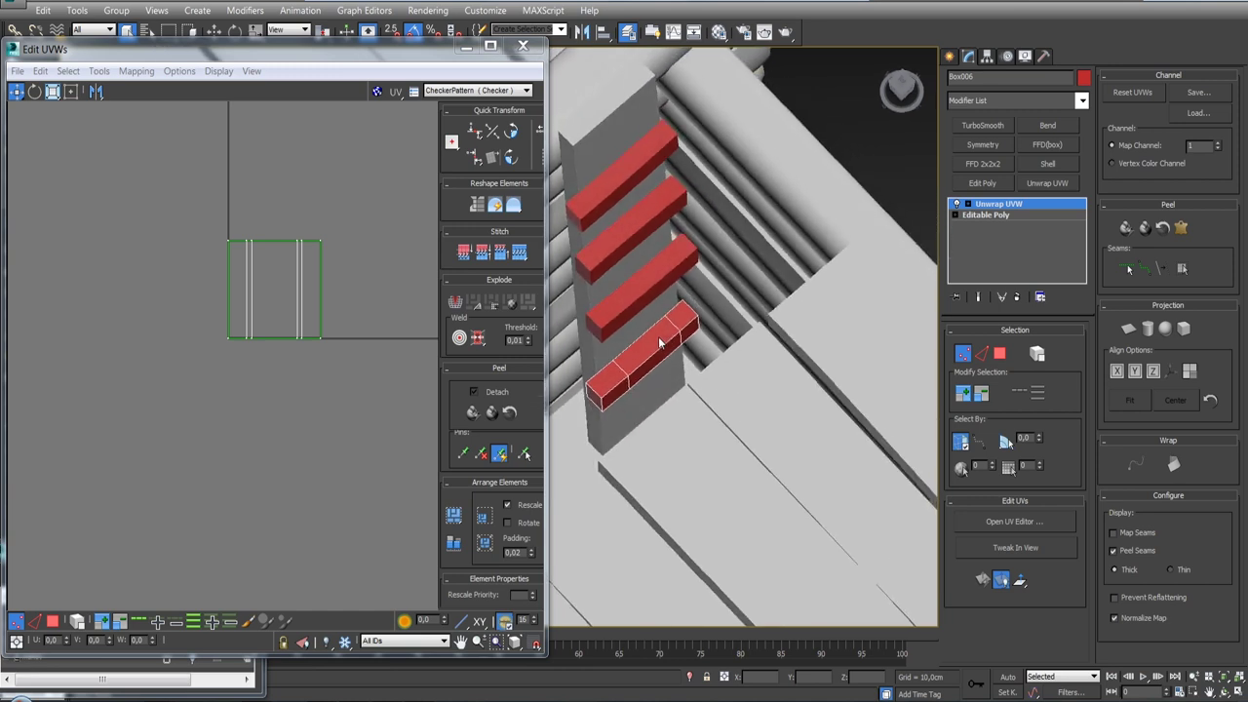
scroll(669, 312, "up", 2)
scroll(683, 283, "up", 1)
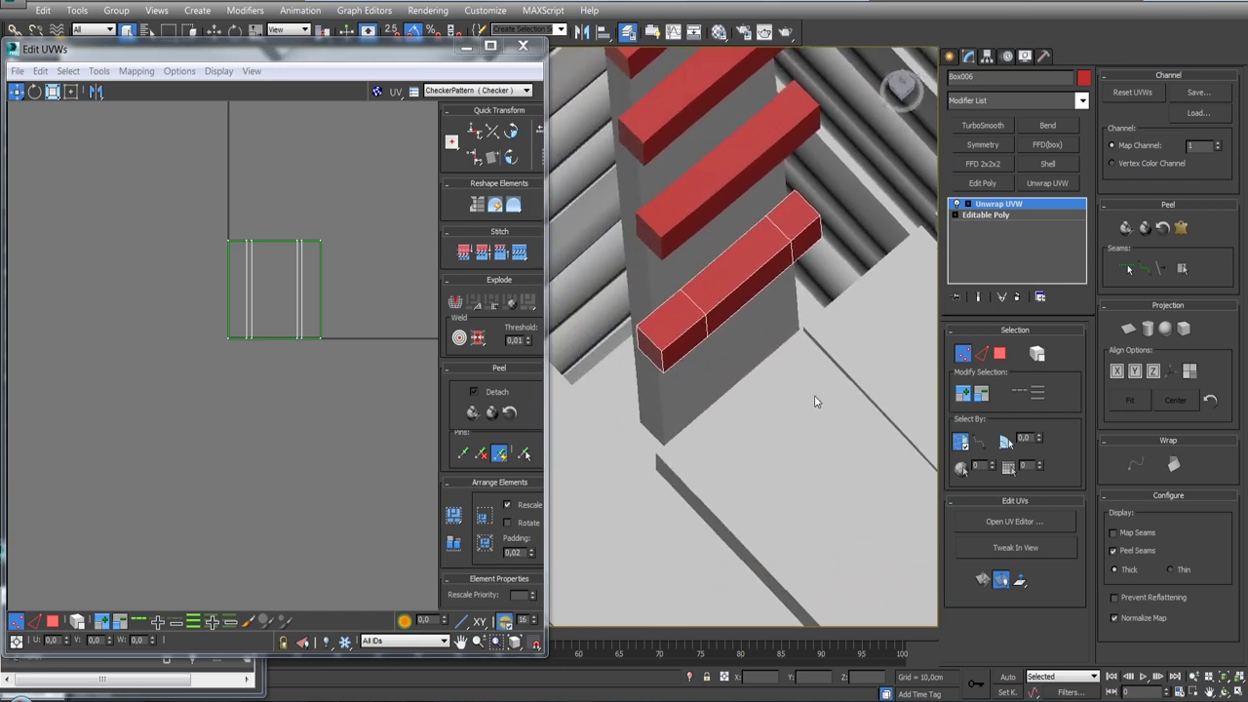
Select the step's UV edges and expand the edge selection.
left_click(981, 354)
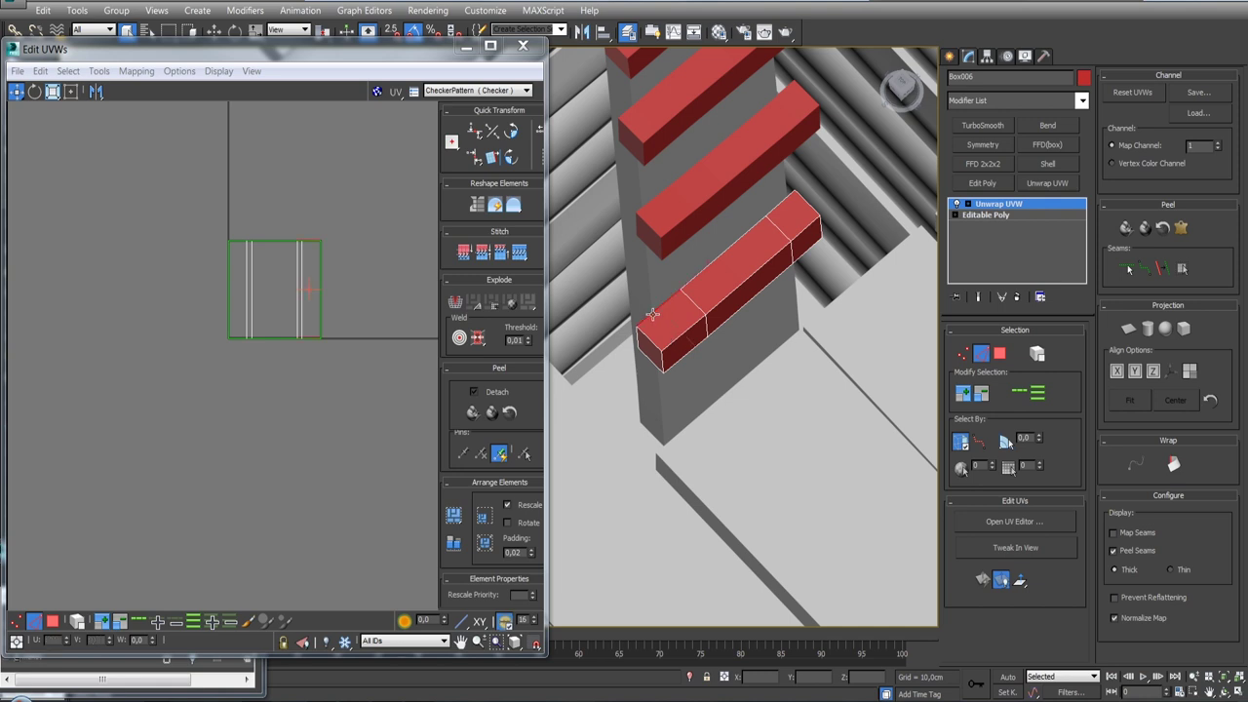
left_click(1016, 392)
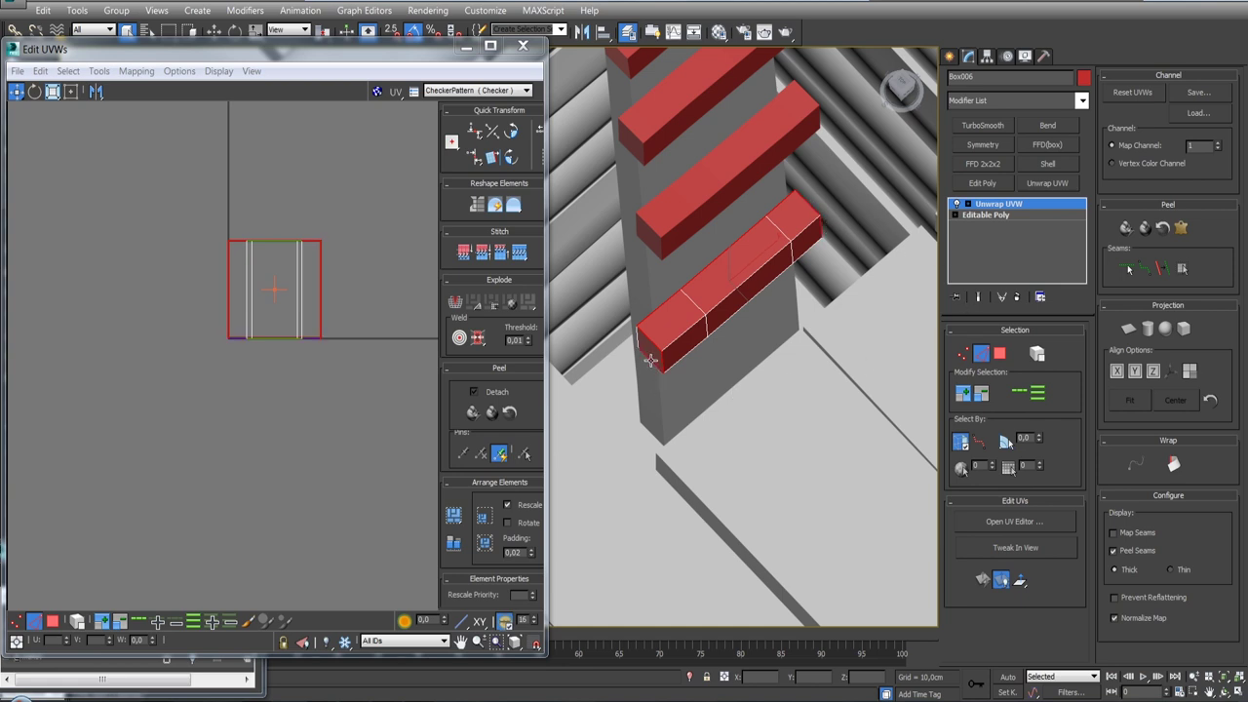
scroll(863, 297, "up", 3)
scroll(790, 279, "up", 4)
scroll(747, 273, "up", 4)
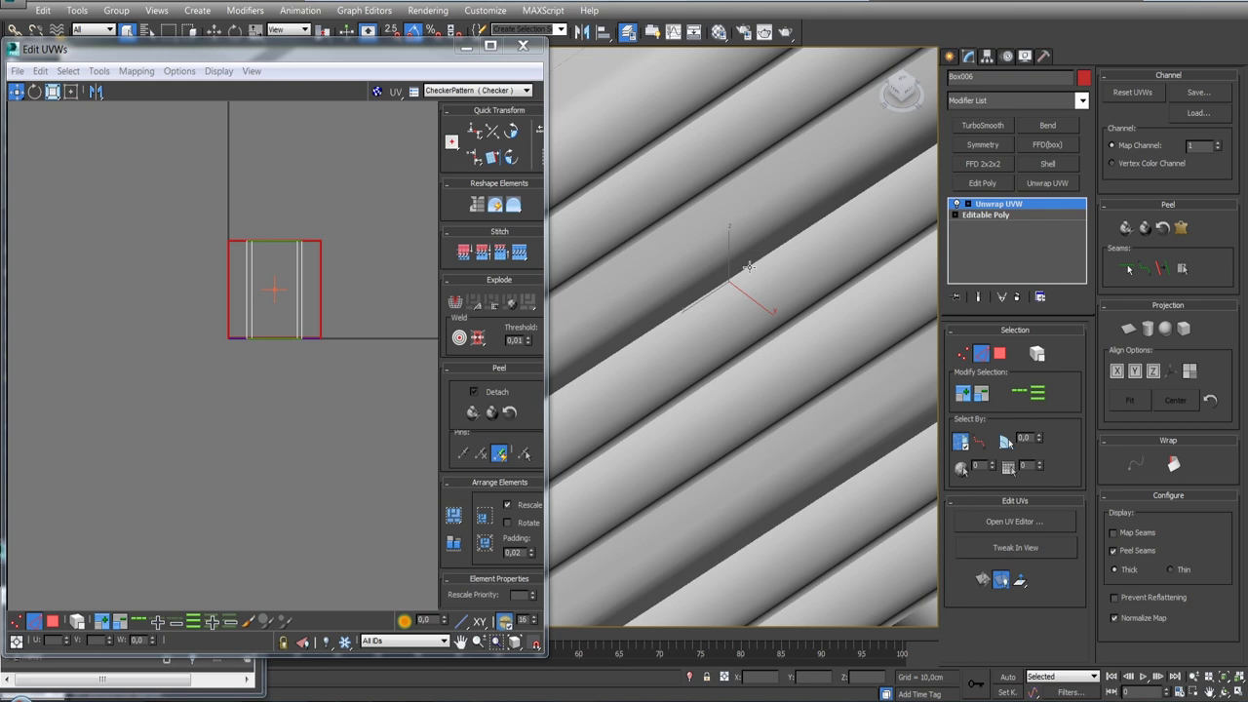
key("z")
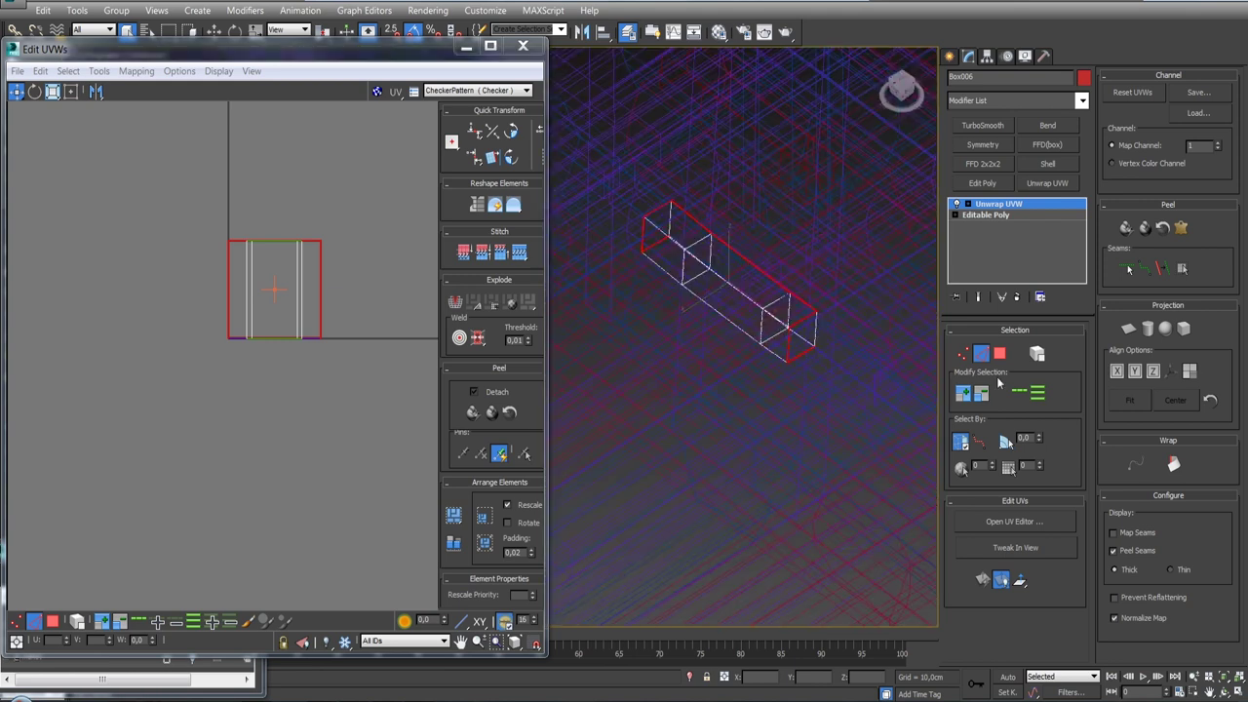
Turn the selected edges into peel seams and pelt-unfold the whole step block's UVs.
left_click(1162, 270)
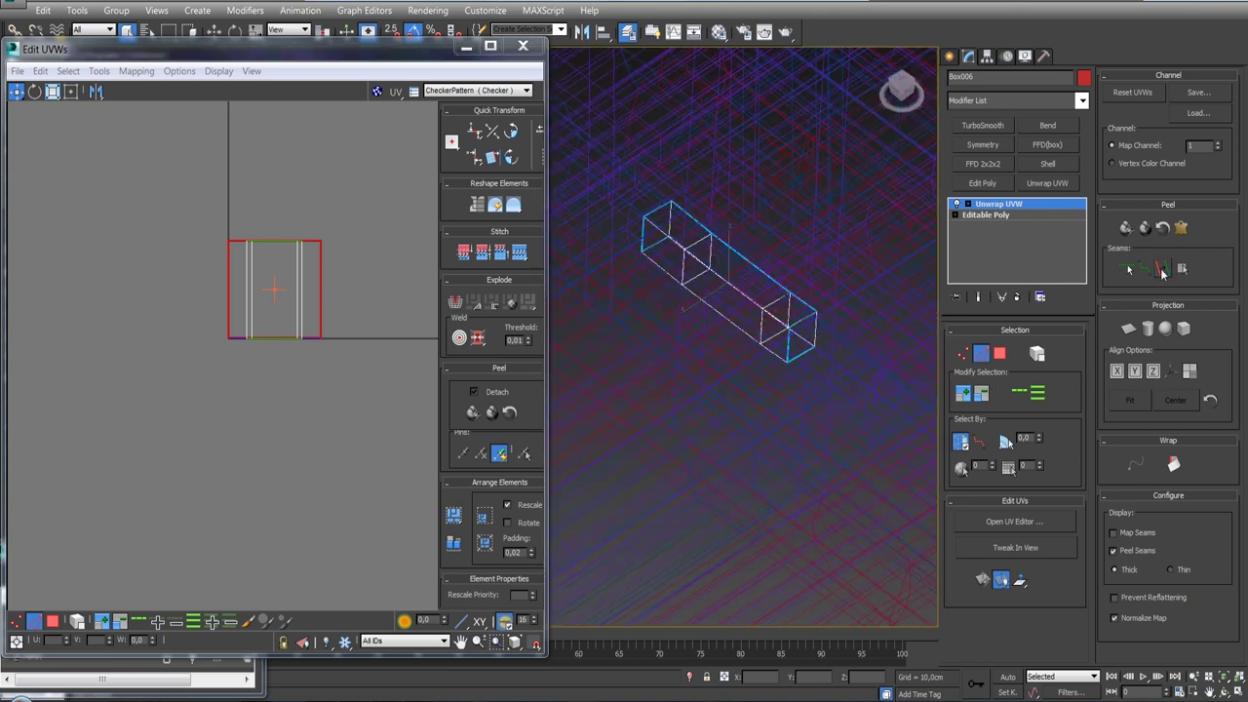
left_click(999, 356)
left_click(809, 336)
key("ctrl+a")
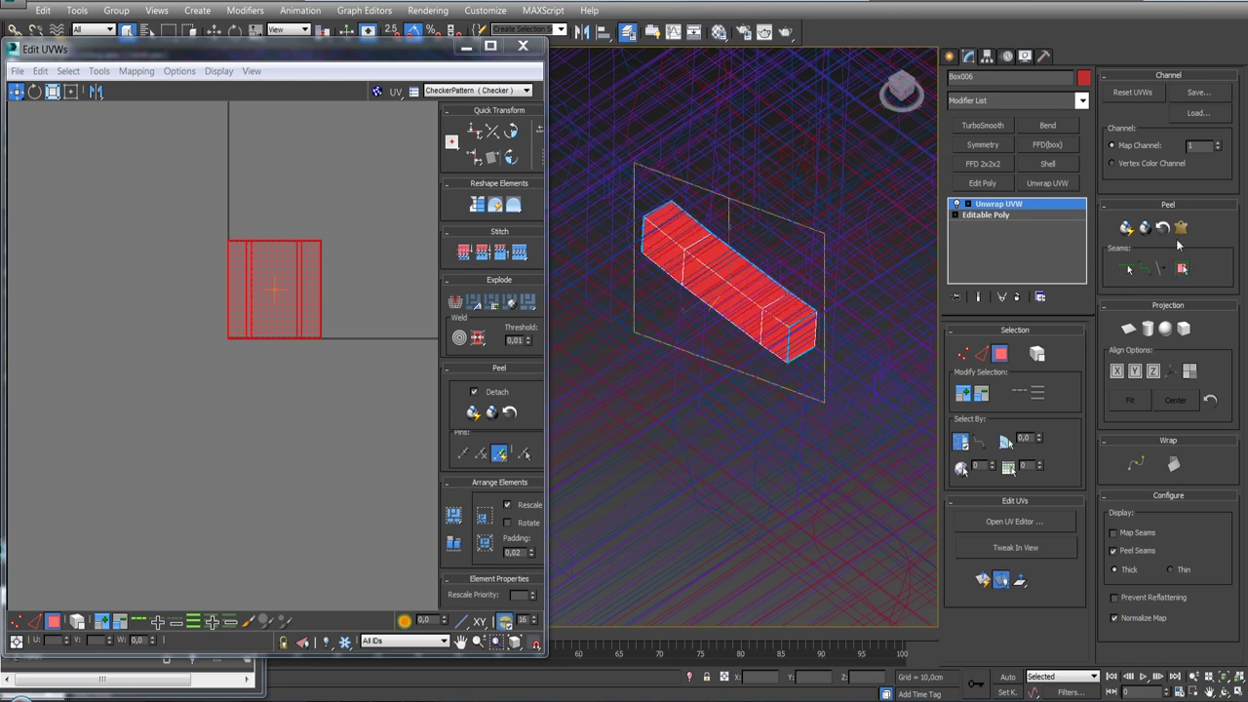
left_click(1182, 227)
left_click(609, 173)
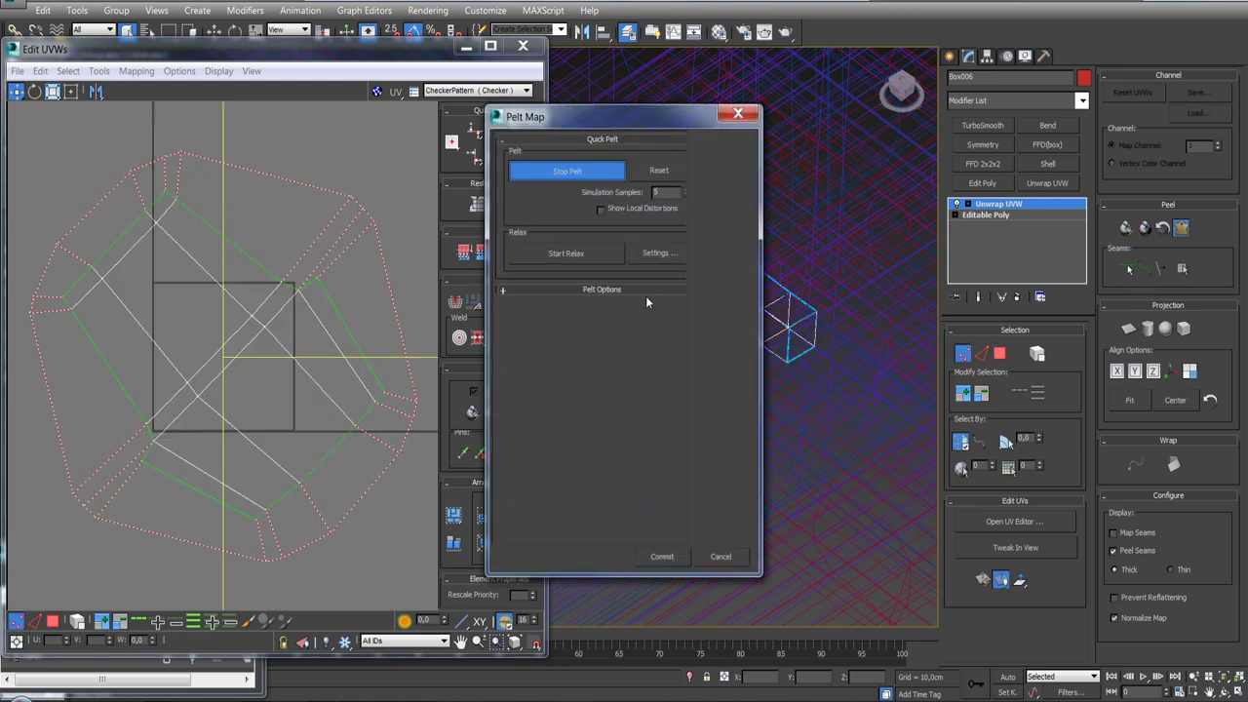
left_click(666, 253)
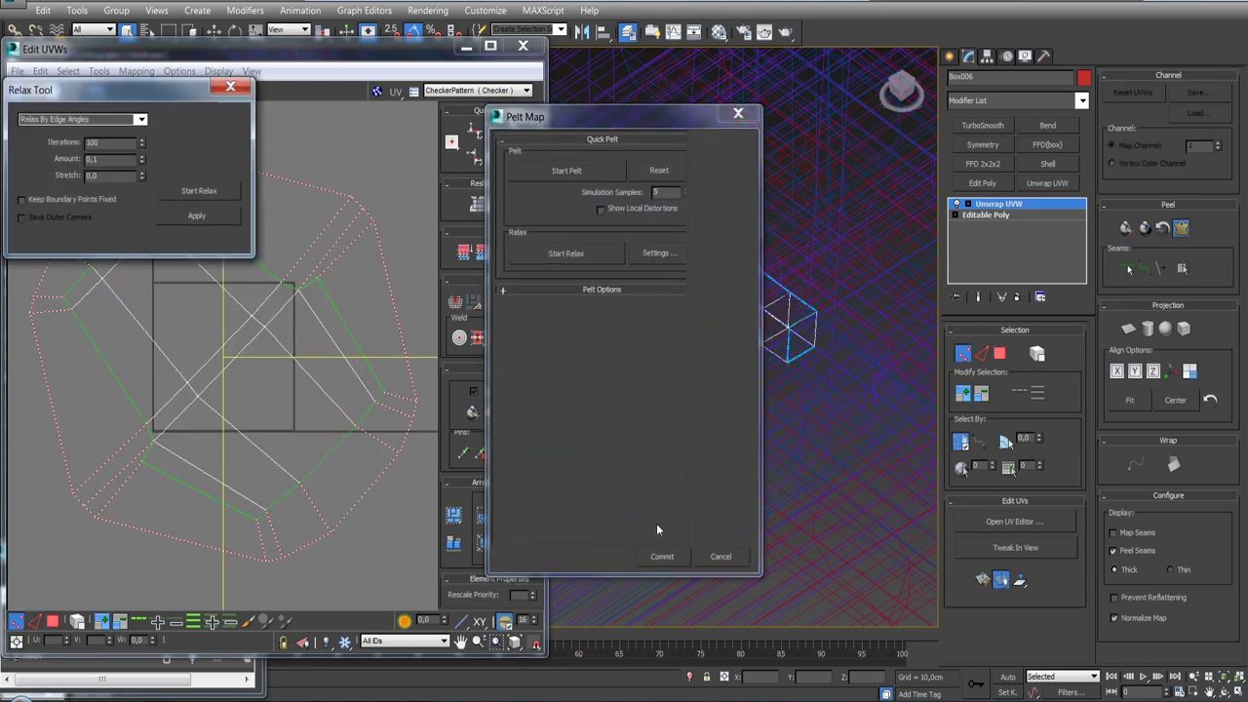
Relax the step's UVs by polygon angles.
left_click(662, 555)
left_click_drag(154, 84, 817, 78)
left_click(801, 98)
left_click(792, 117)
left_click(859, 172)
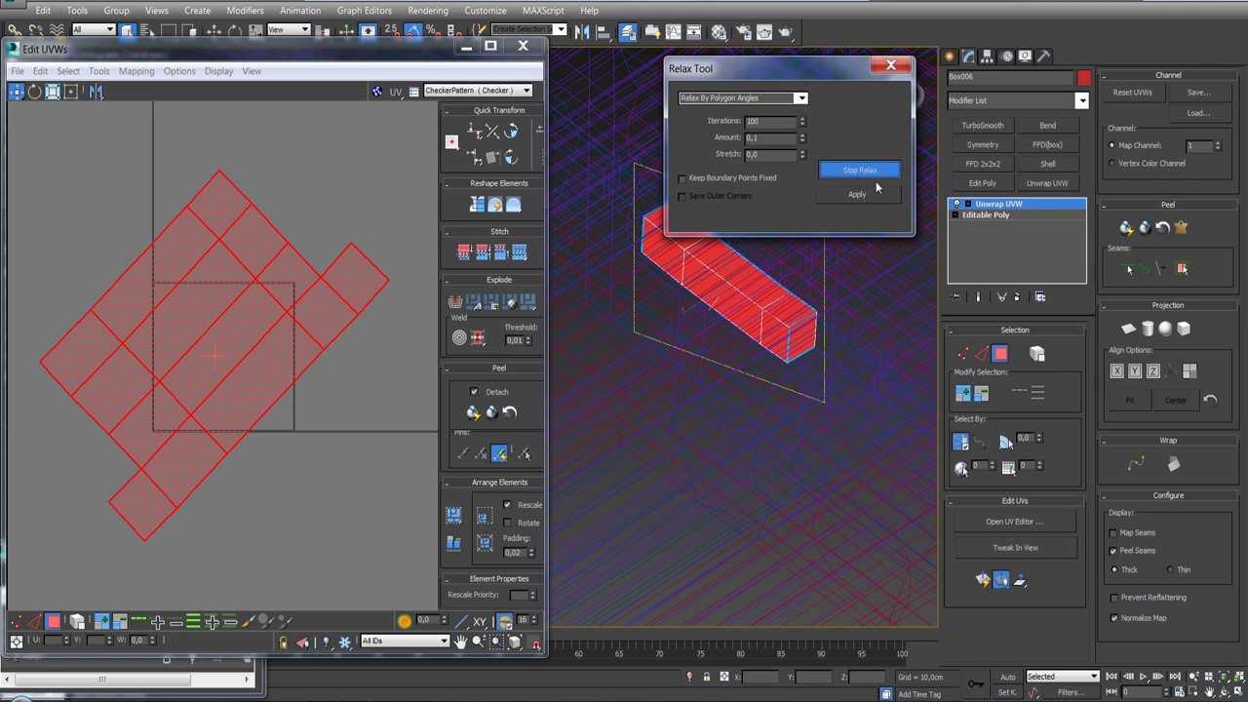
left_click(859, 170)
Pack the UV islands with rotation into the unit square, then collapse the Unwrap UVW modifier.
scroll(427, 392, "down", 3)
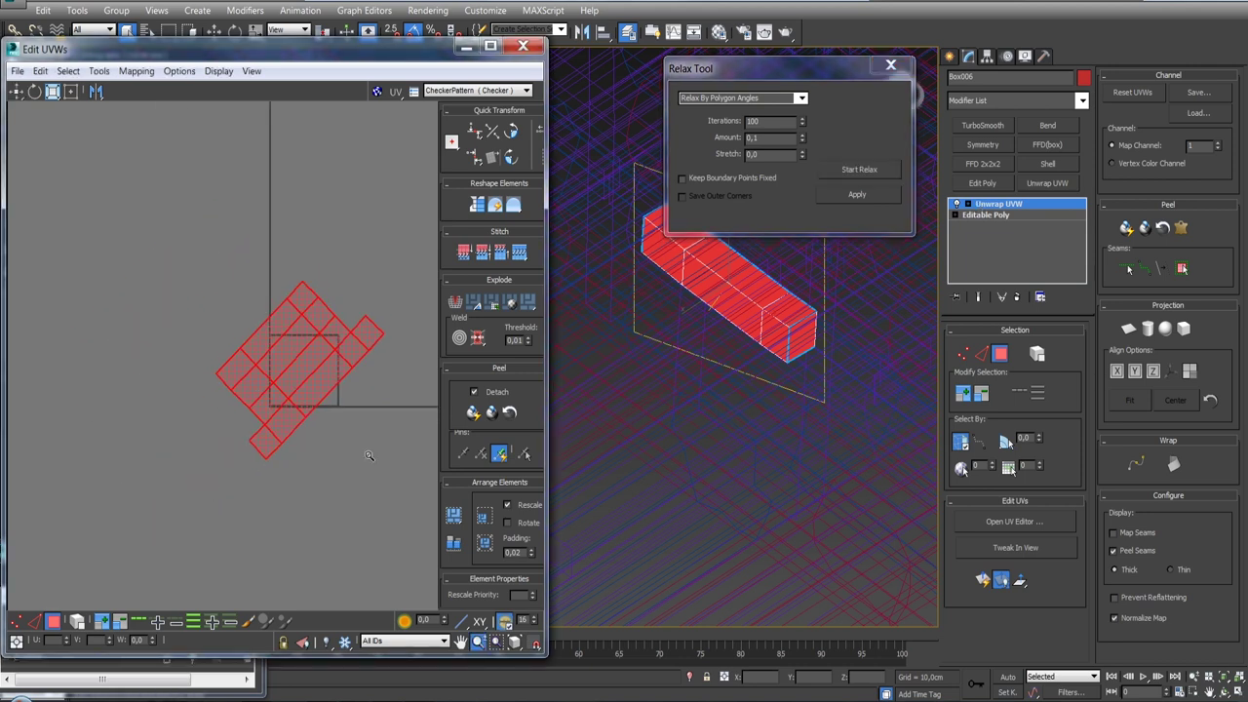
left_click(506, 524)
left_click(483, 517)
left_click(455, 518)
right_click(1012, 202)
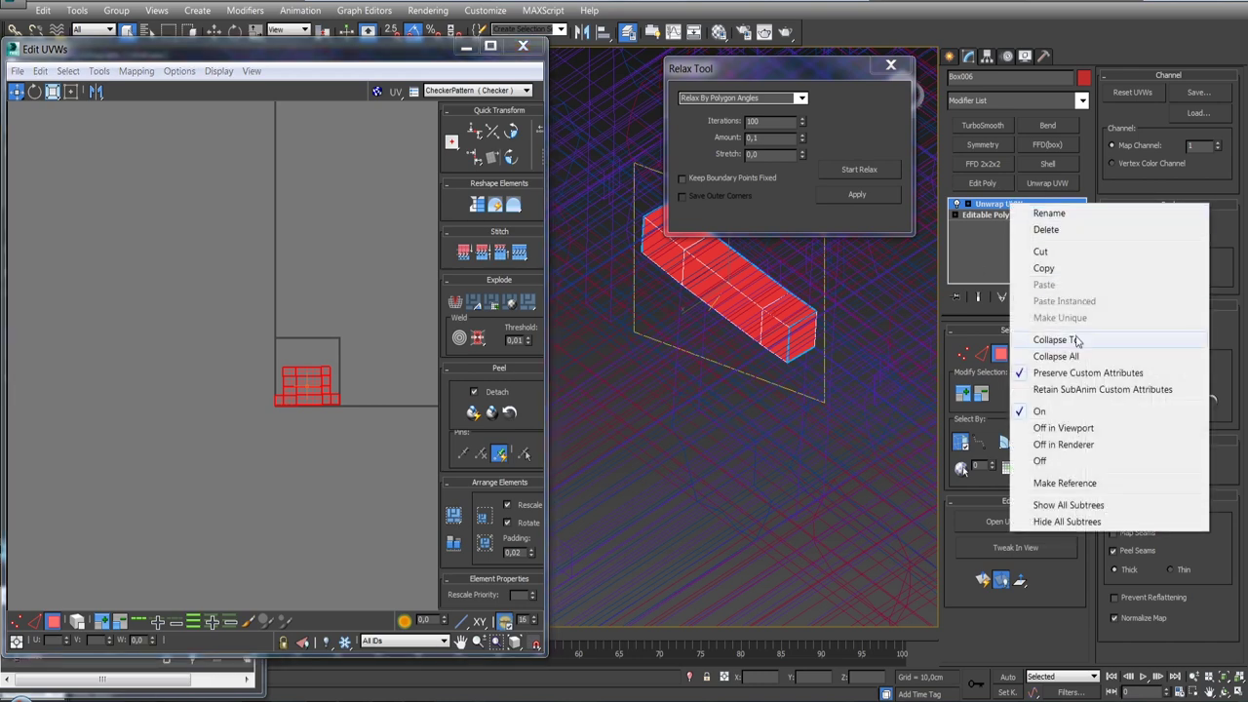
left_click(1078, 502)
In shaded view from the front, select all four ladder steps.
key("F3")
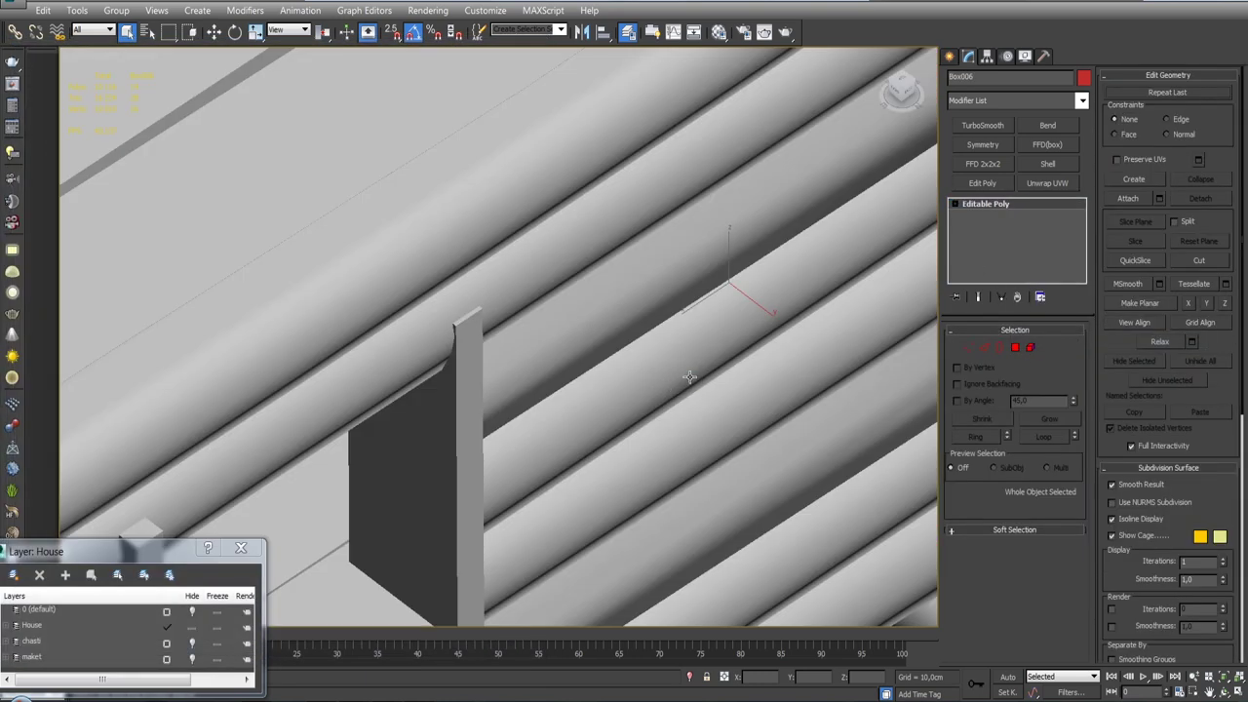
scroll(682, 380, "down", 2)
scroll(682, 380, "down", 5)
mouse_move(682, 380)
middle_mouse_down("alt")
mouse_move(786, 564)
mouse_move(740, 408)
middle_mouse_up("alt")
left_click(726, 349, "ctrl")
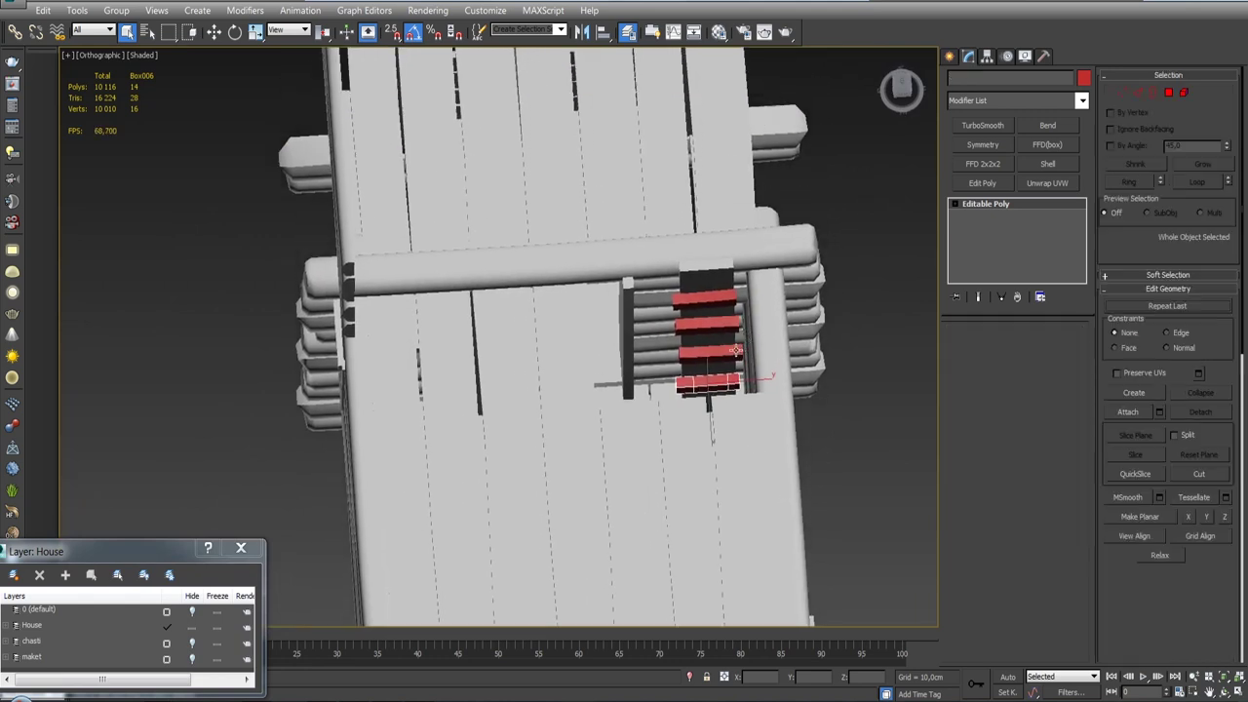
left_click(712, 324, "ctrl")
left_click(707, 299, "ctrl")
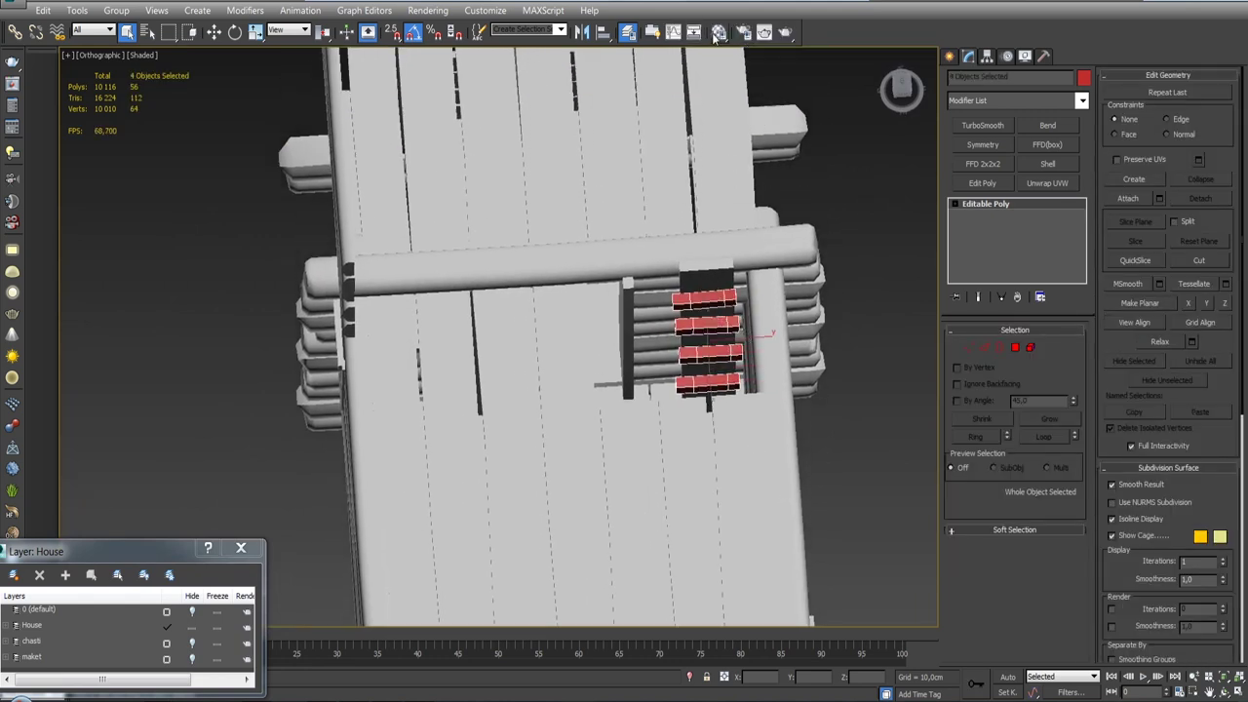
Assign the checker material to the four steps and preview the checker in the viewport.
left_click(718, 33)
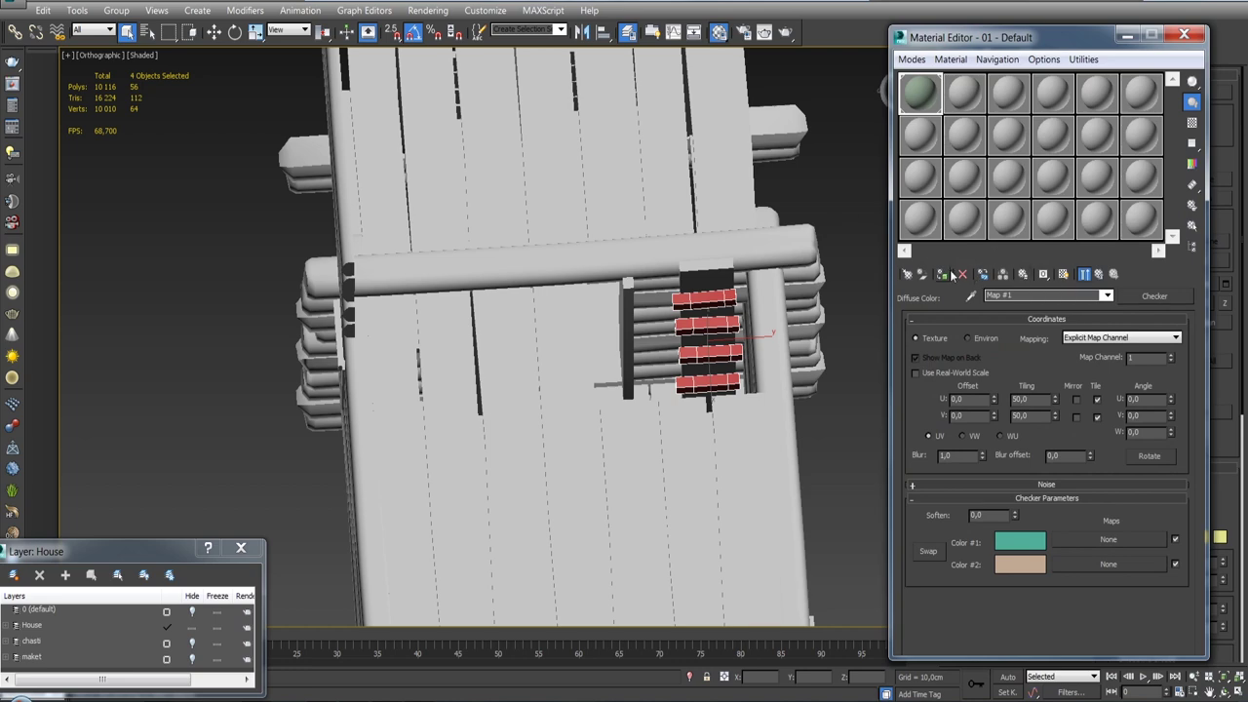
left_click(942, 275)
left_click(1063, 275)
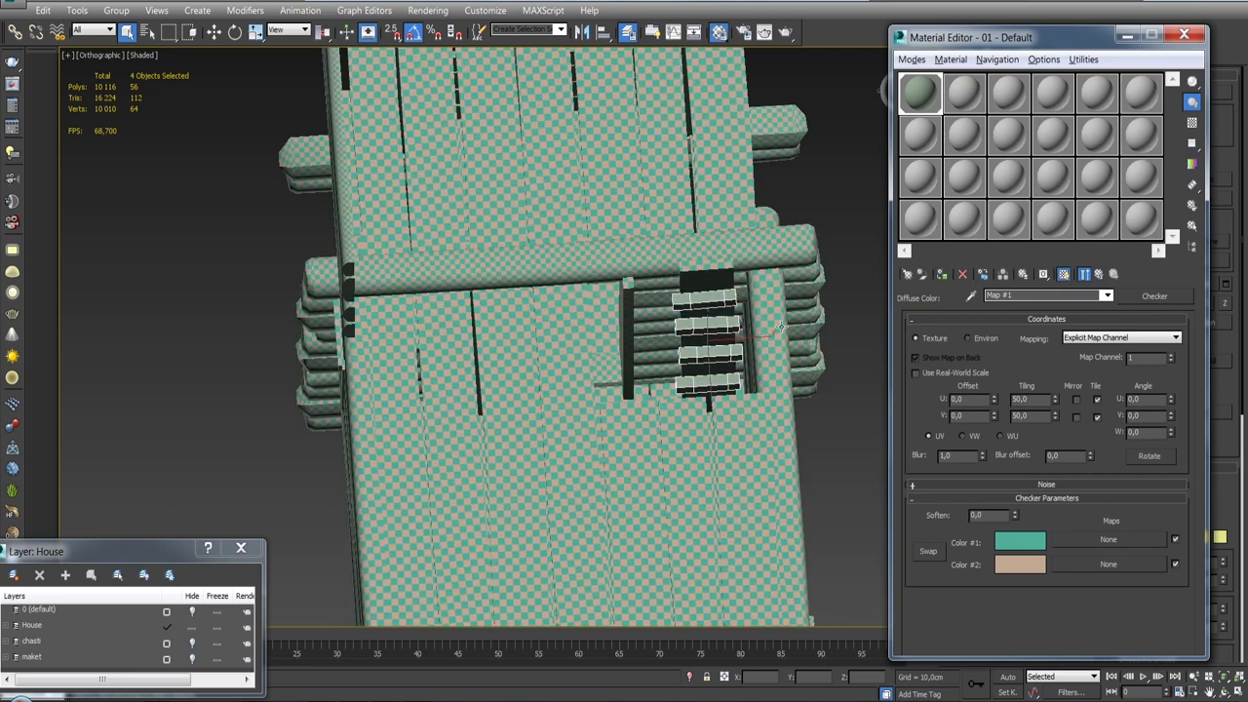
key("z")
mouse_move(129, 281)
middle_mouse_down("alt")
mouse_move(209, 88)
mouse_move(800, 215)
mouse_move(751, 181)
middle_mouse_up("alt")
Hide the checker preview, clear the selection and frame the whole house.
left_click(1184, 34)
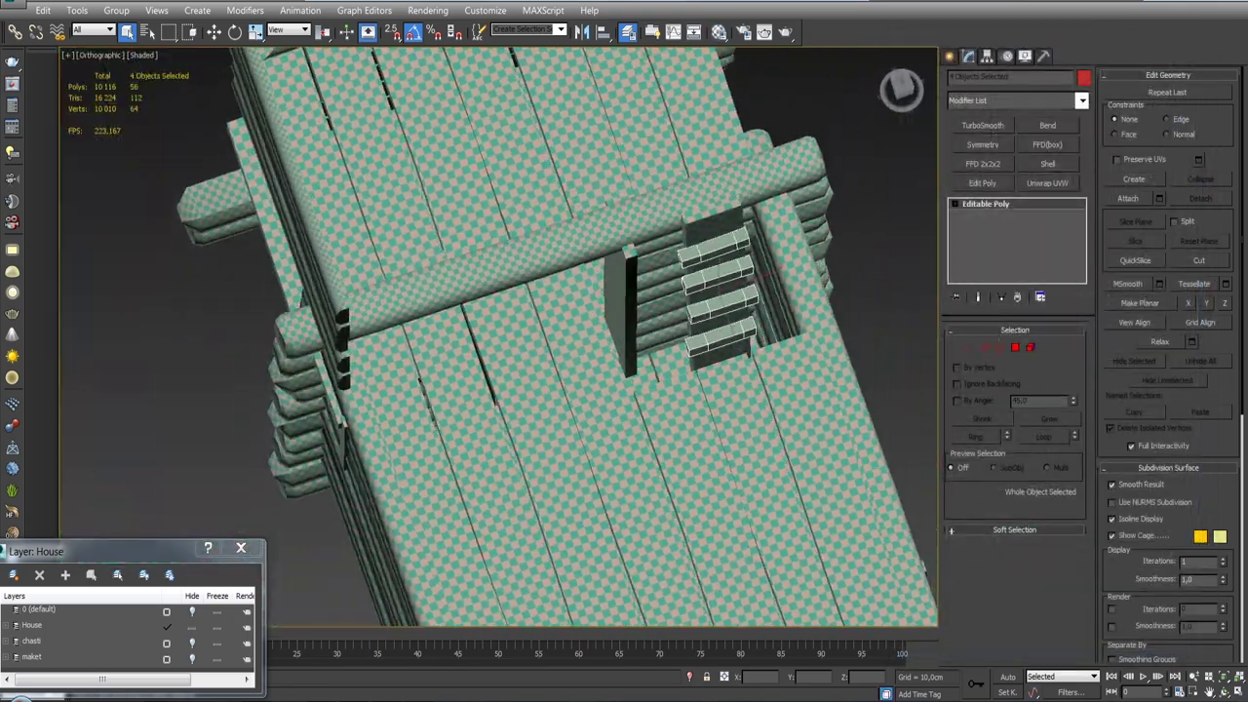
left_click(719, 33)
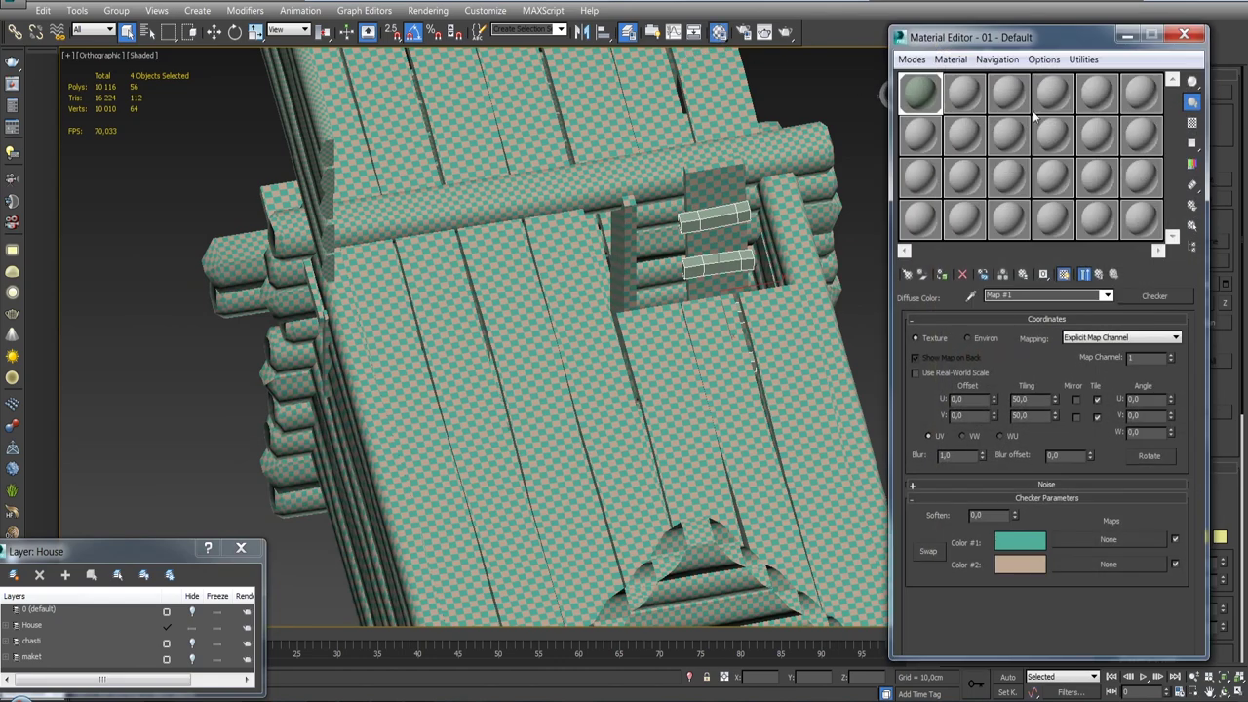
left_click(1064, 273)
left_click(1183, 34)
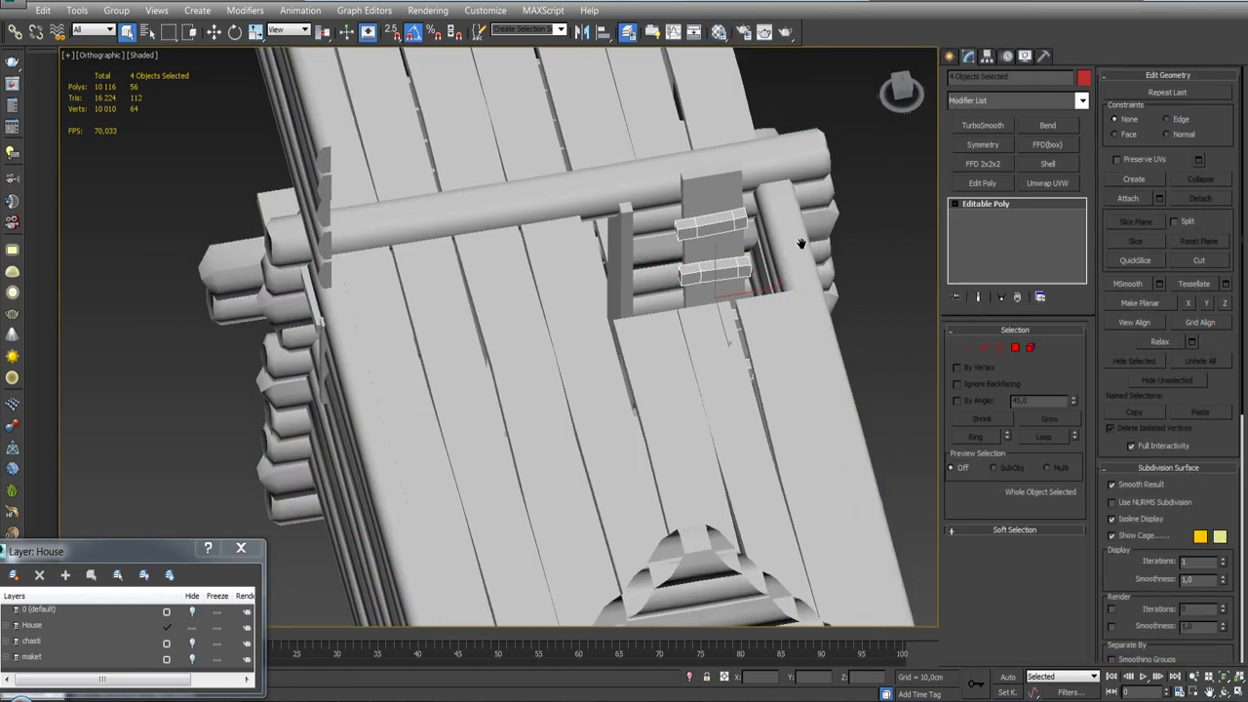
scroll(817, 295, "down", 5)
left_click(846, 282)
middle_click_drag(846, 281, 793, 276)
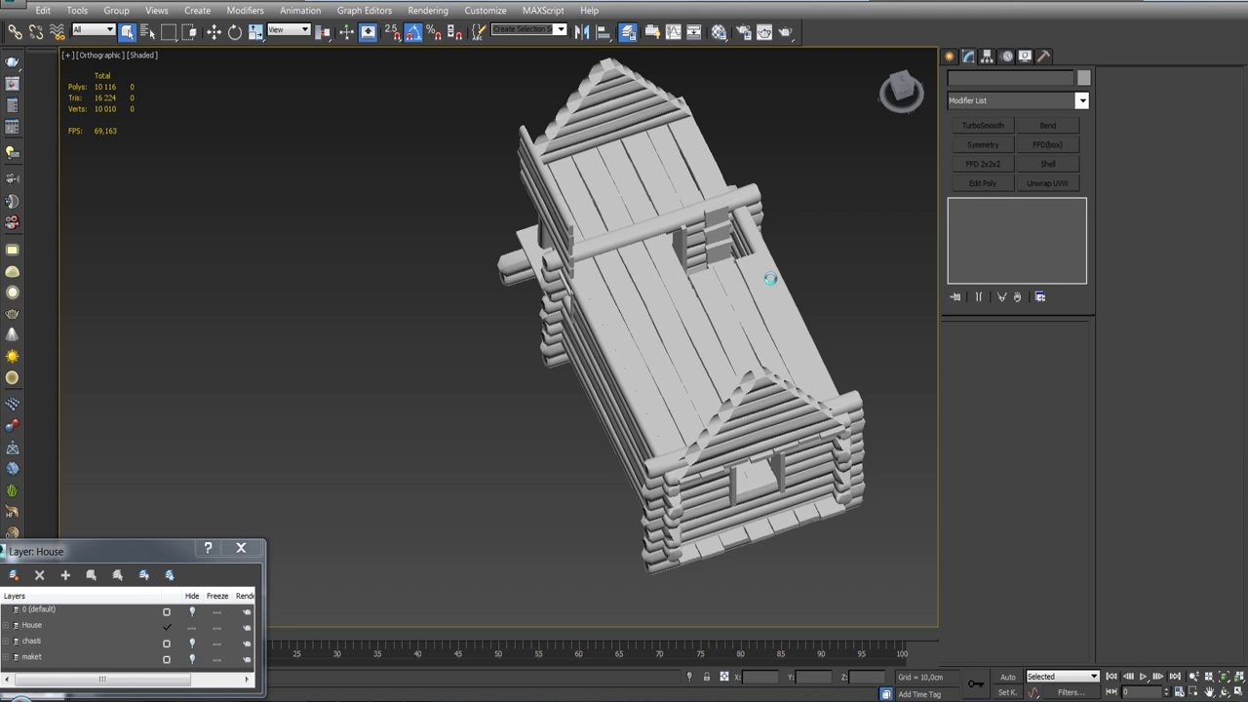
left_click(744, 385)
mouse_move(744, 385)
middle_mouse_down("alt")
mouse_move(747, 315)
mouse_move(819, 337)
mouse_move(858, 368)
mouse_move(848, 439)
mouse_move(836, 376)
mouse_move(797, 409)
mouse_move(629, 388)
middle_mouse_up("alt")
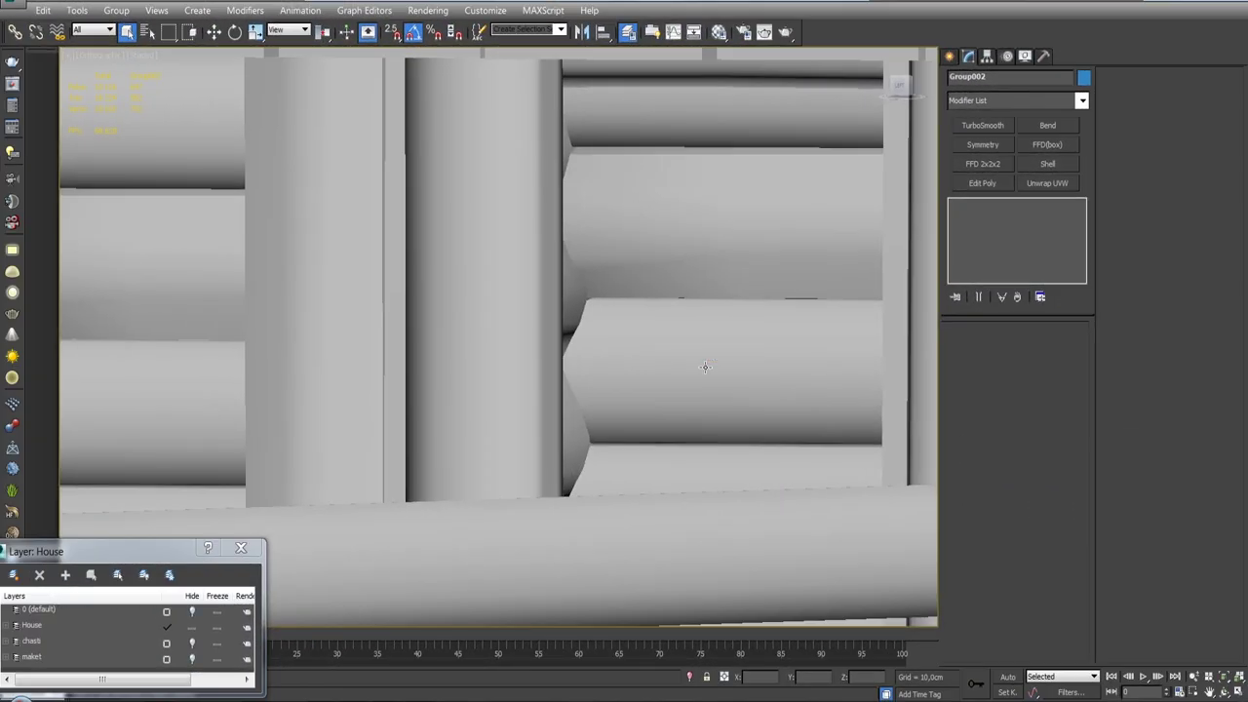
scroll(705, 366, "up", 5)
scroll(696, 361, "down", 8)
mouse_move(696, 361)
middle_mouse_down("alt")
mouse_move(634, 370)
mouse_move(495, 323)
mouse_move(607, 321)
mouse_move(640, 456)
mouse_move(602, 288)
mouse_move(468, 326)
mouse_move(668, 306)
mouse_move(540, 327)
mouse_move(635, 345)
mouse_move(647, 328)
mouse_move(942, 396)
mouse_move(628, 330)
mouse_move(654, 332)
mouse_move(596, 359)
middle_mouse_up("alt")
scroll(639, 456, "up", 5)
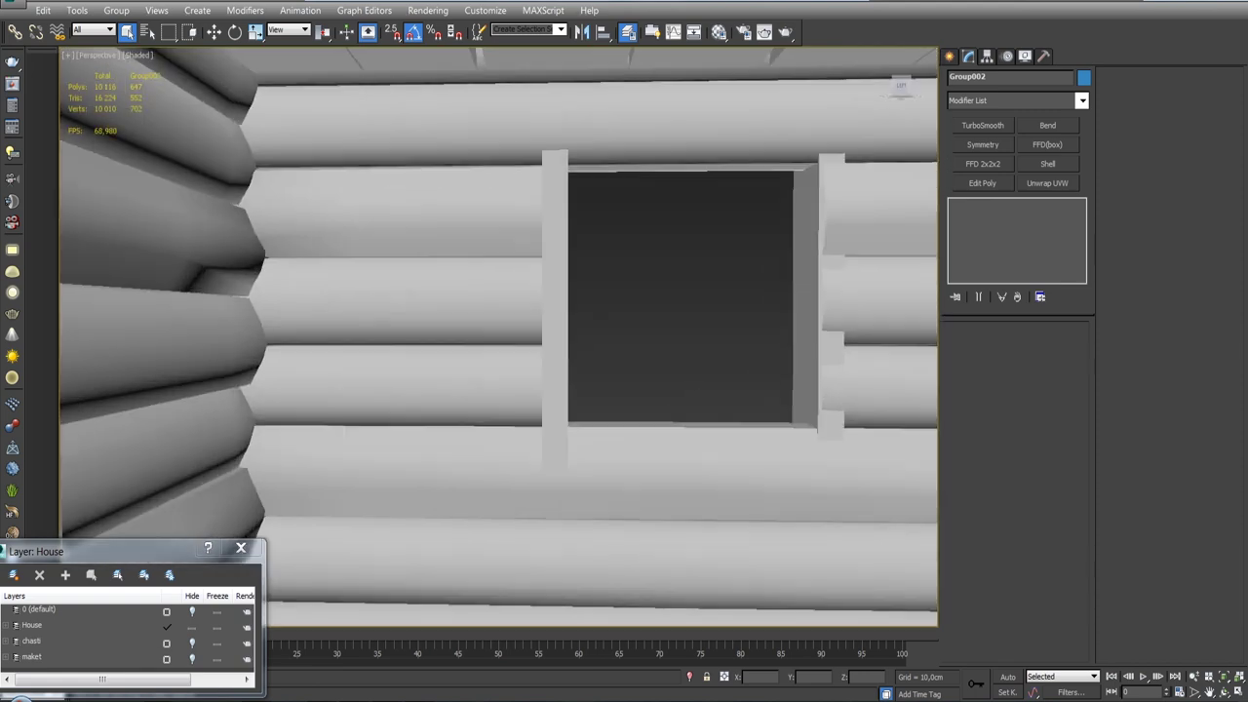
key("w")
left_click(595, 359)
mouse_move(679, 327)
middle_mouse_down("alt")
mouse_move(858, 359)
mouse_move(880, 339)
mouse_move(738, 315)
mouse_move(920, 327)
mouse_move(877, 292)
mouse_move(683, 371)
middle_mouse_up("alt")
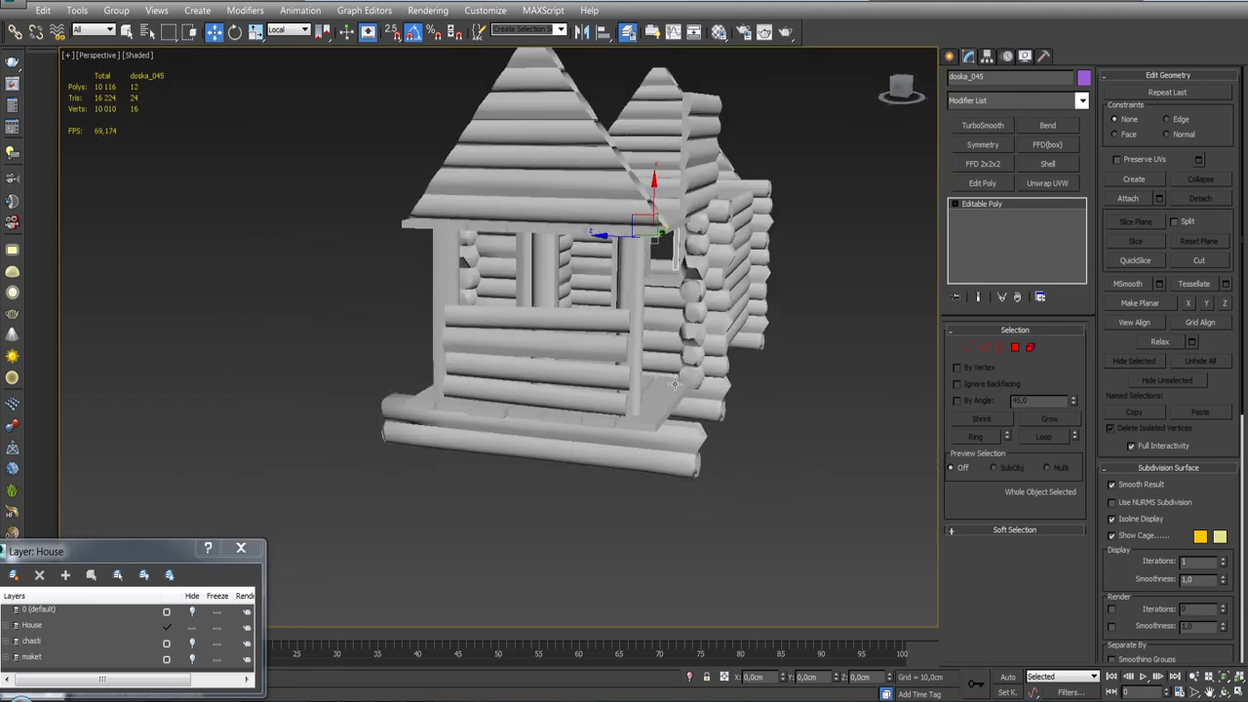
left_click(624, 420)
mouse_move(624, 419)
middle_mouse_down("alt")
mouse_move(656, 365)
mouse_move(763, 351)
mouse_move(507, 431)
mouse_move(627, 292)
middle_mouse_up("alt")
left_click(764, 351)
Unhide the maket layer, select the House layer objects plus two extra pieces, and isolate them.
left_click(192, 658)
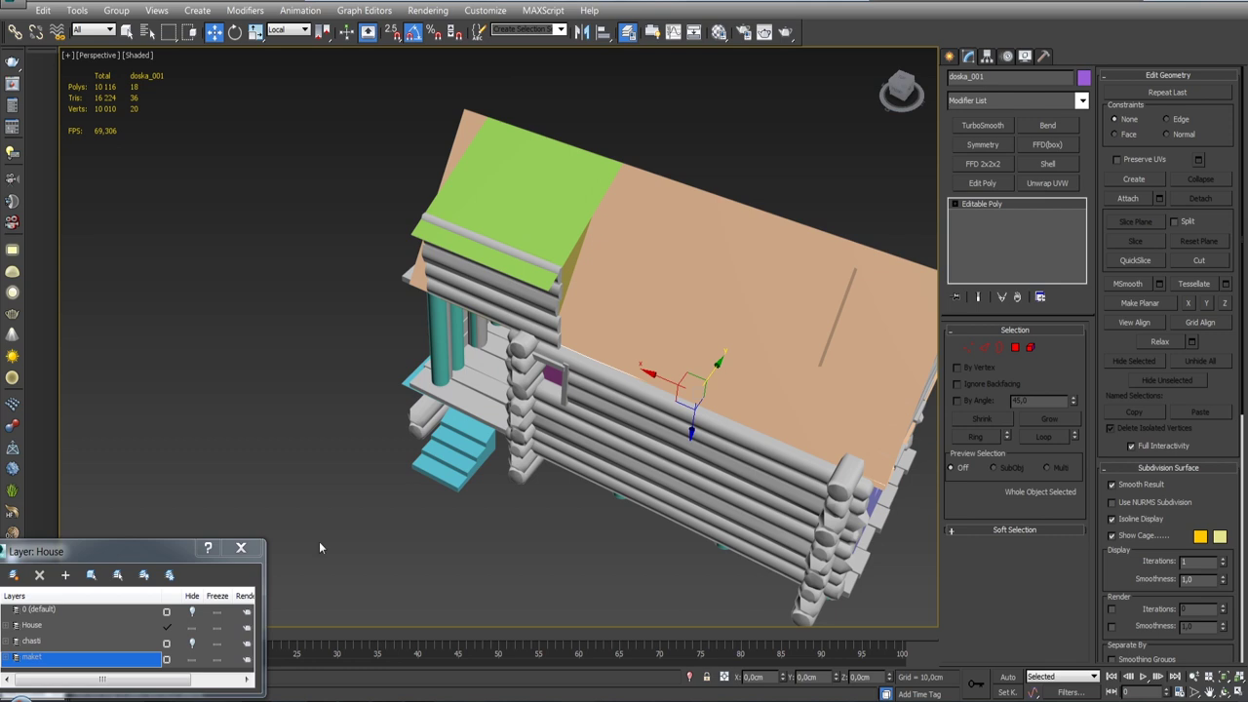
right_click(68, 625)
left_click(137, 543)
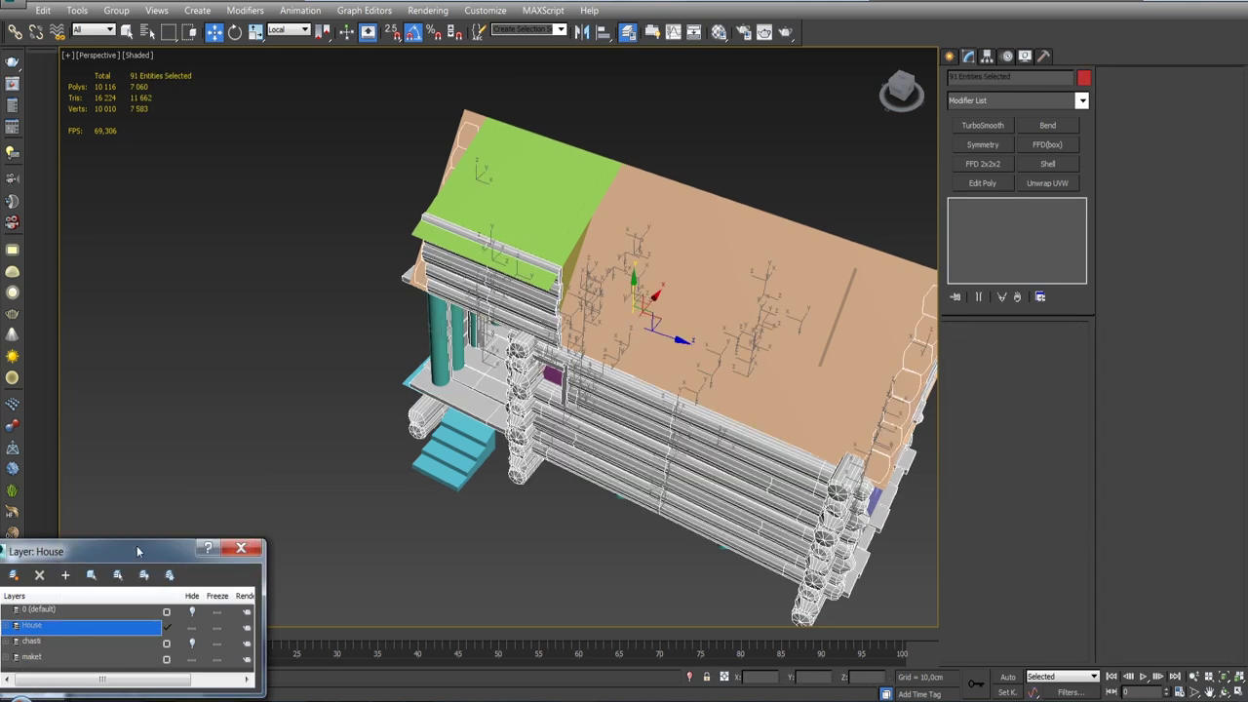
left_click(569, 264, "ctrl")
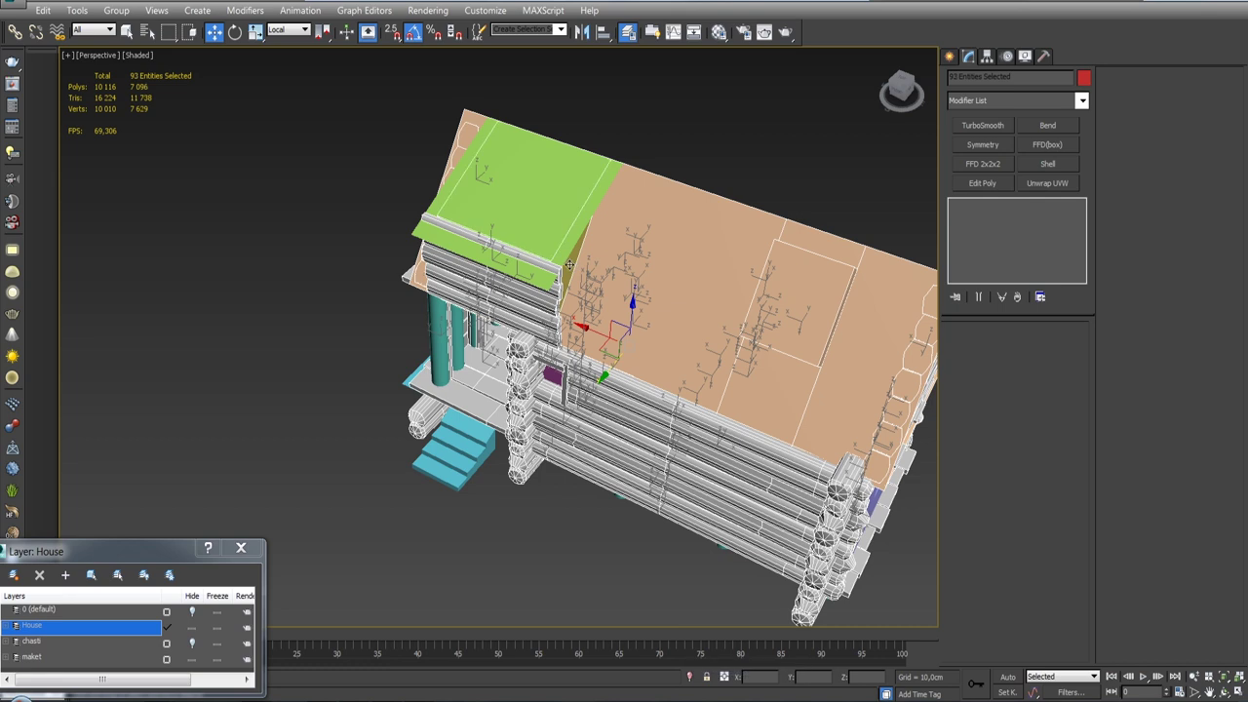
left_click(670, 482, "ctrl")
left_click(691, 676)
mouse_move(683, 611)
middle_mouse_down("alt")
mouse_move(718, 472)
mouse_move(739, 549)
middle_mouse_up("alt")
scroll(582, 390, "up", 5)
left_click(582, 390)
mouse_move(582, 390)
middle_mouse_down("alt")
mouse_move(637, 415)
mouse_move(615, 376)
mouse_move(652, 409)
mouse_move(615, 448)
mouse_move(571, 449)
mouse_move(647, 423)
mouse_move(509, 538)
middle_mouse_up("alt")
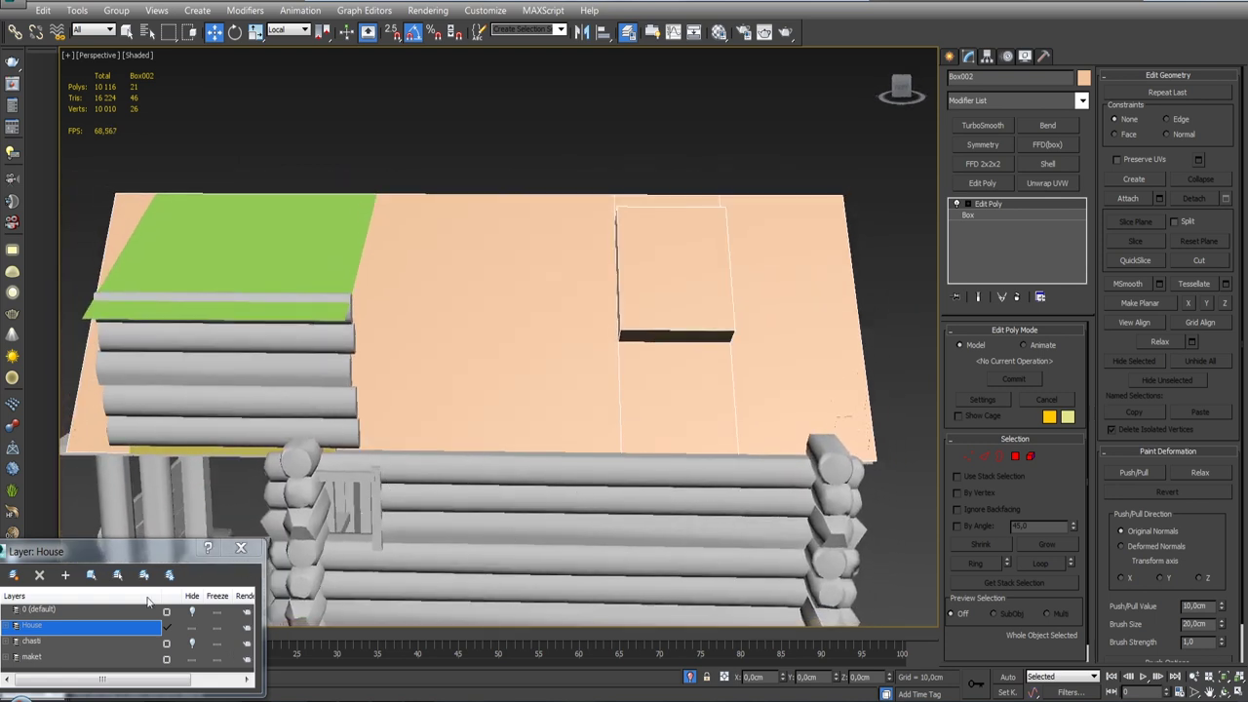
Select all maket layer objects and make them see-through with Alt+X.
right_click(50, 659)
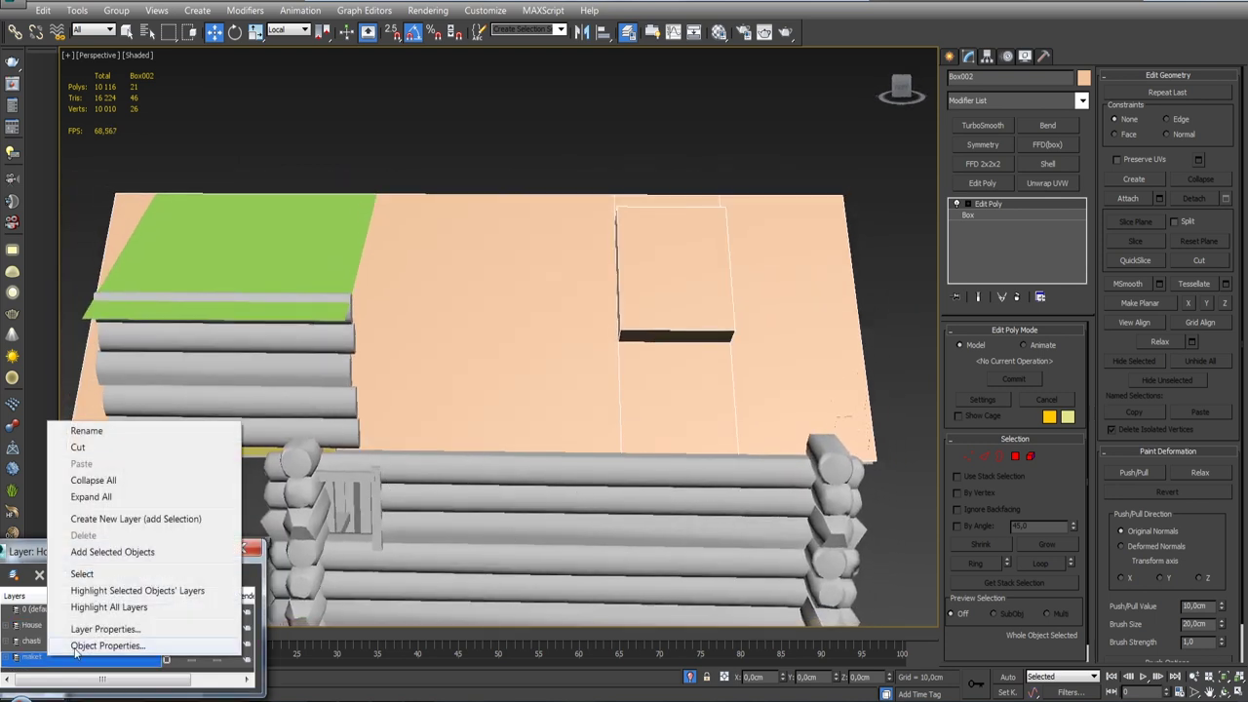
left_click(98, 573)
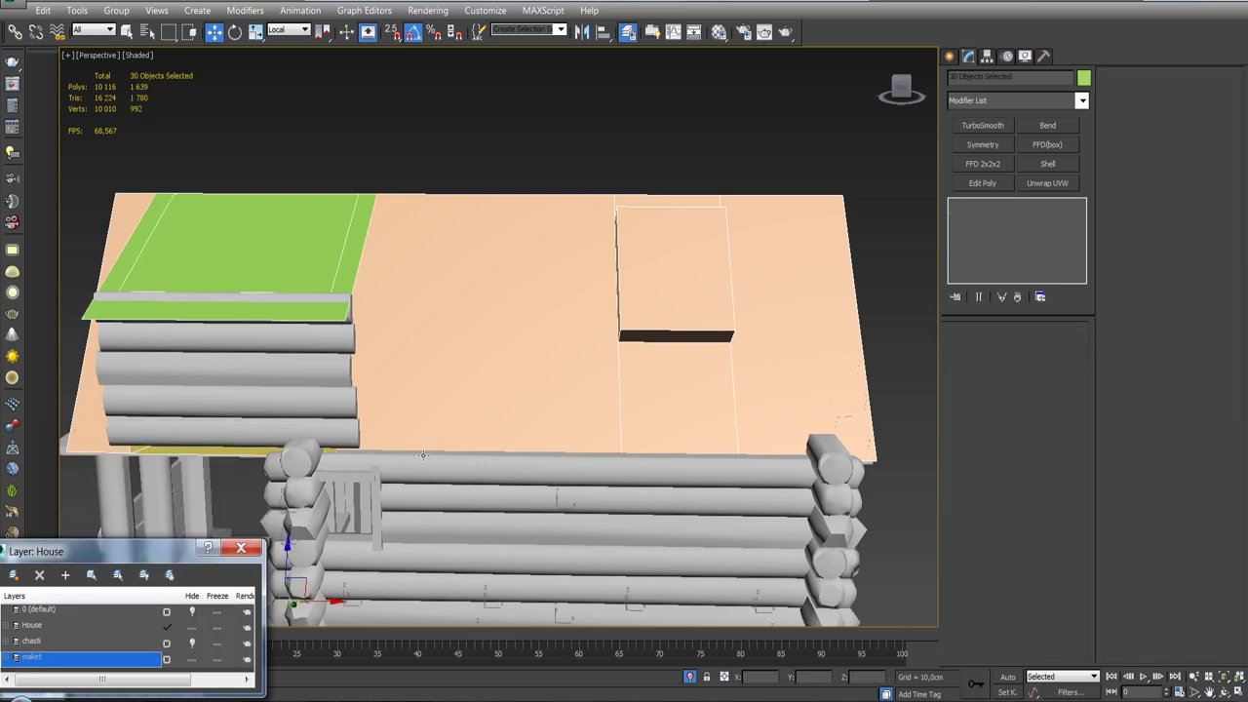
key("alt+x")
middle_click_drag(423, 456, 625, 474, "alt")
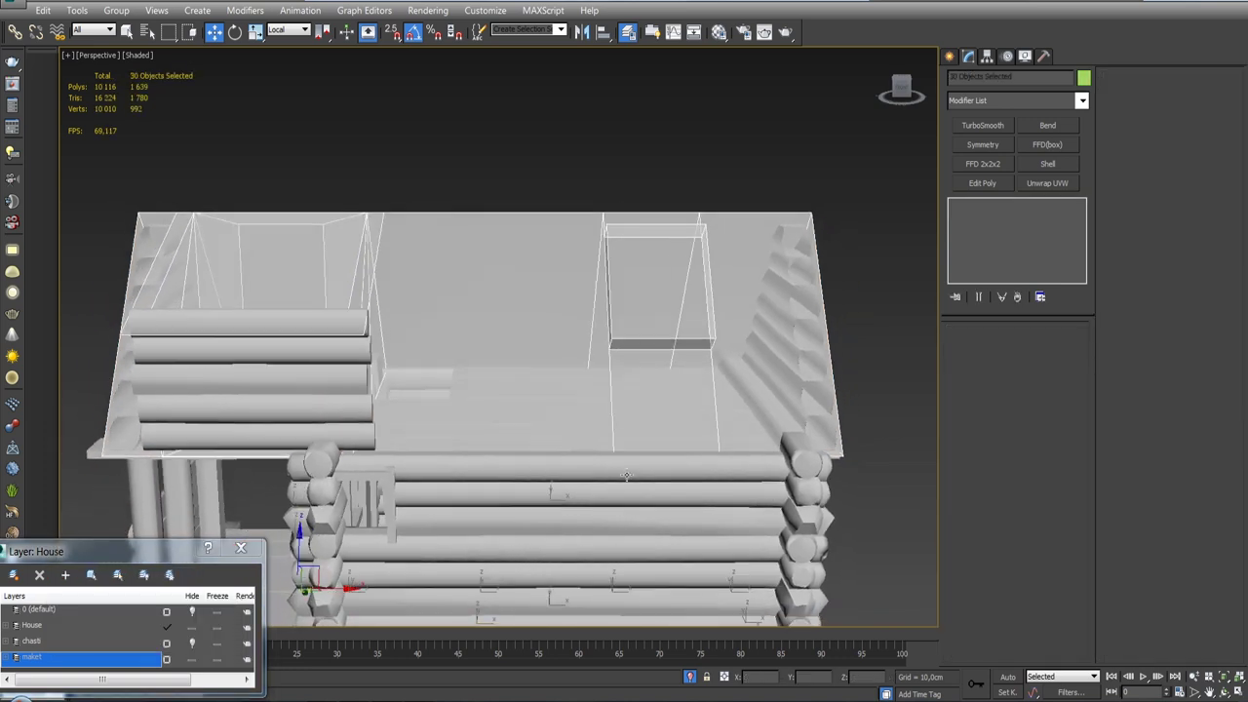
left_click(822, 477)
mouse_move(791, 469)
middle_mouse_down("alt")
mouse_move(685, 361)
mouse_move(625, 388)
middle_mouse_up("alt")
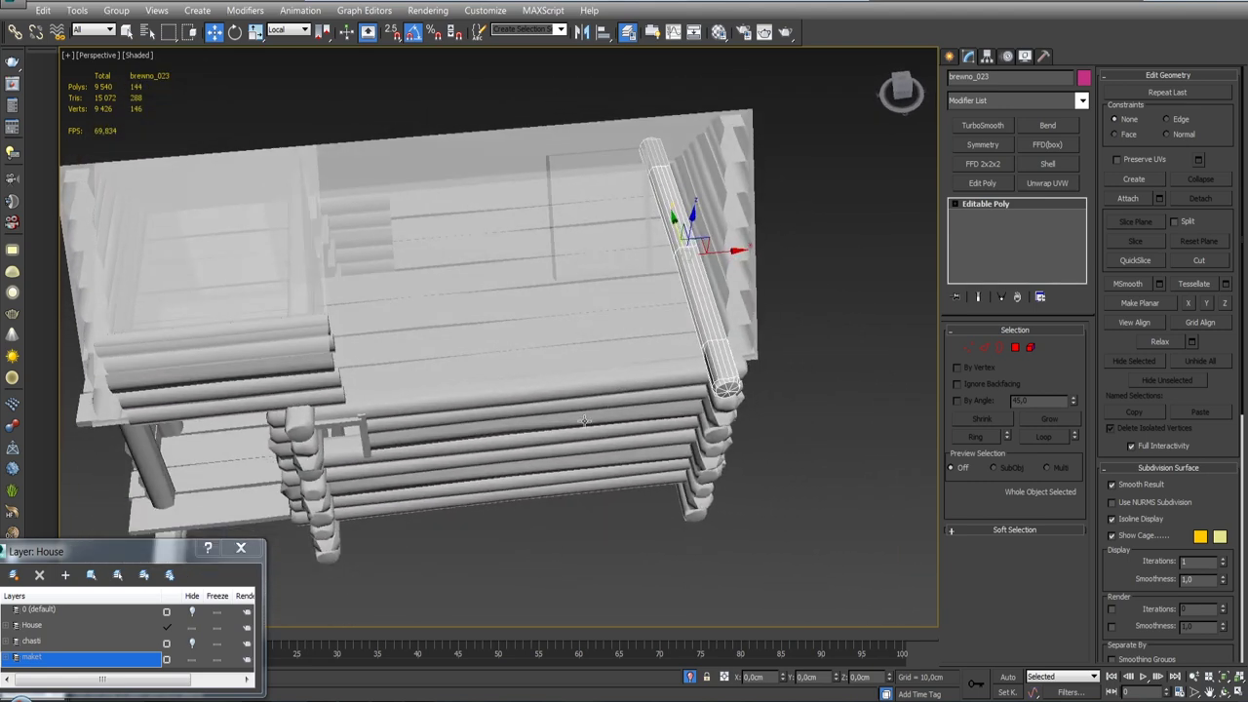
mouse_move(520, 461)
middle_mouse_down("alt")
mouse_move(585, 429)
mouse_move(573, 429)
middle_mouse_up("alt")
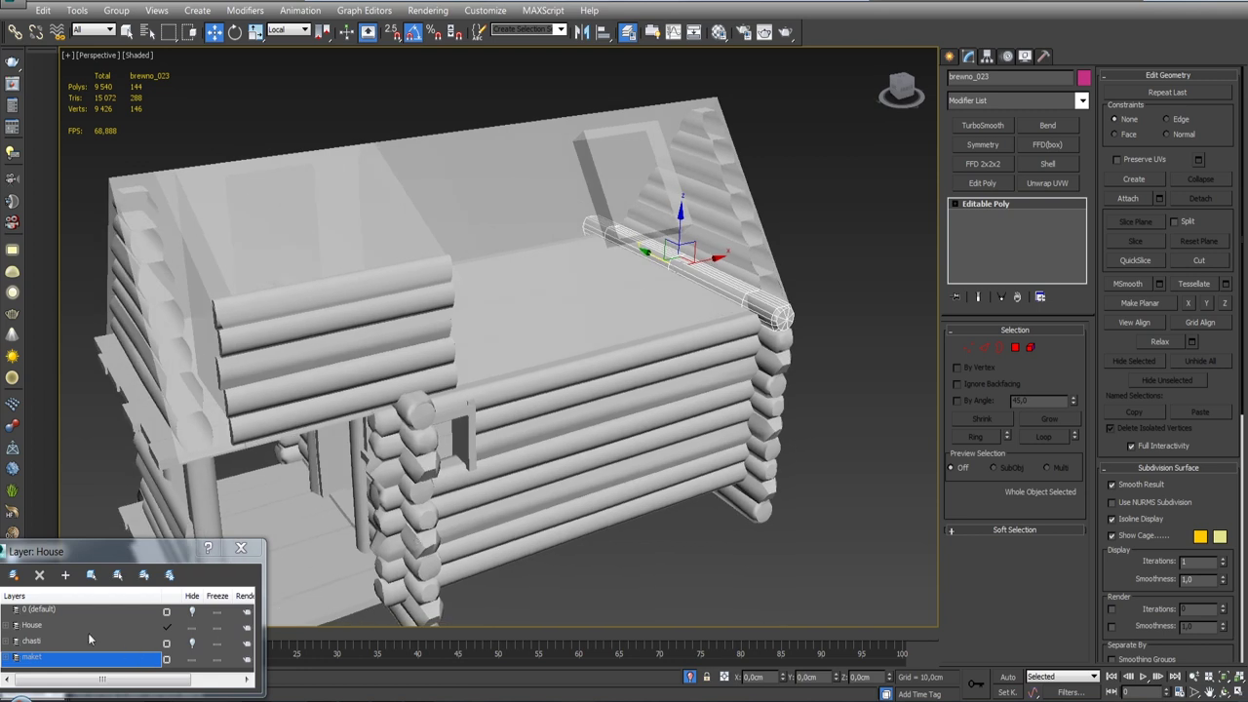
right_click(55, 626)
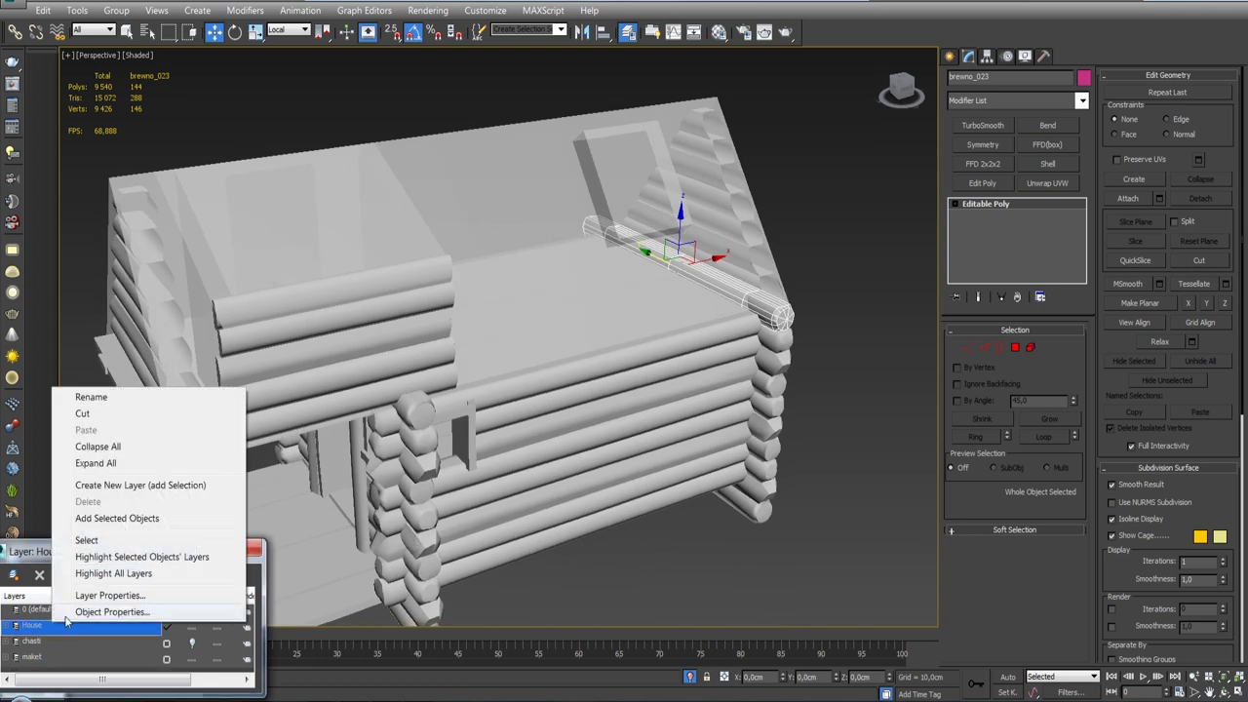
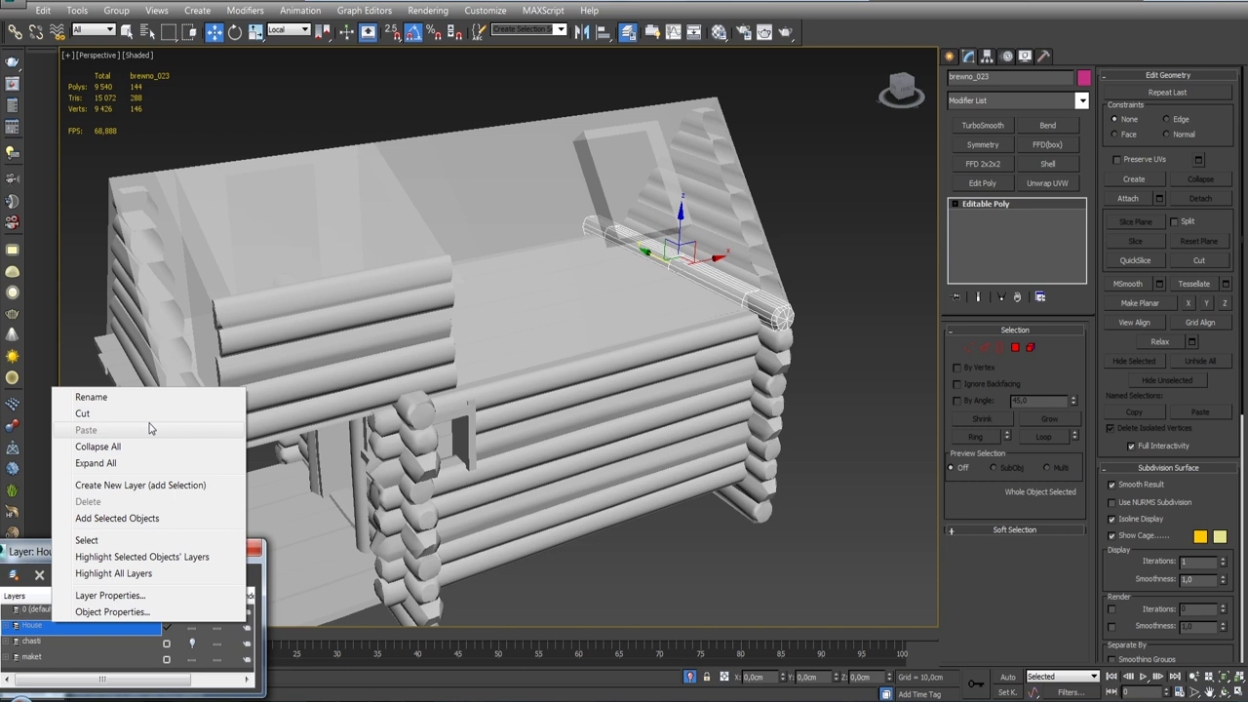
Select the 30 objects on the maket layer and hide them, leaving only the log cabin.
left_click(111, 535)
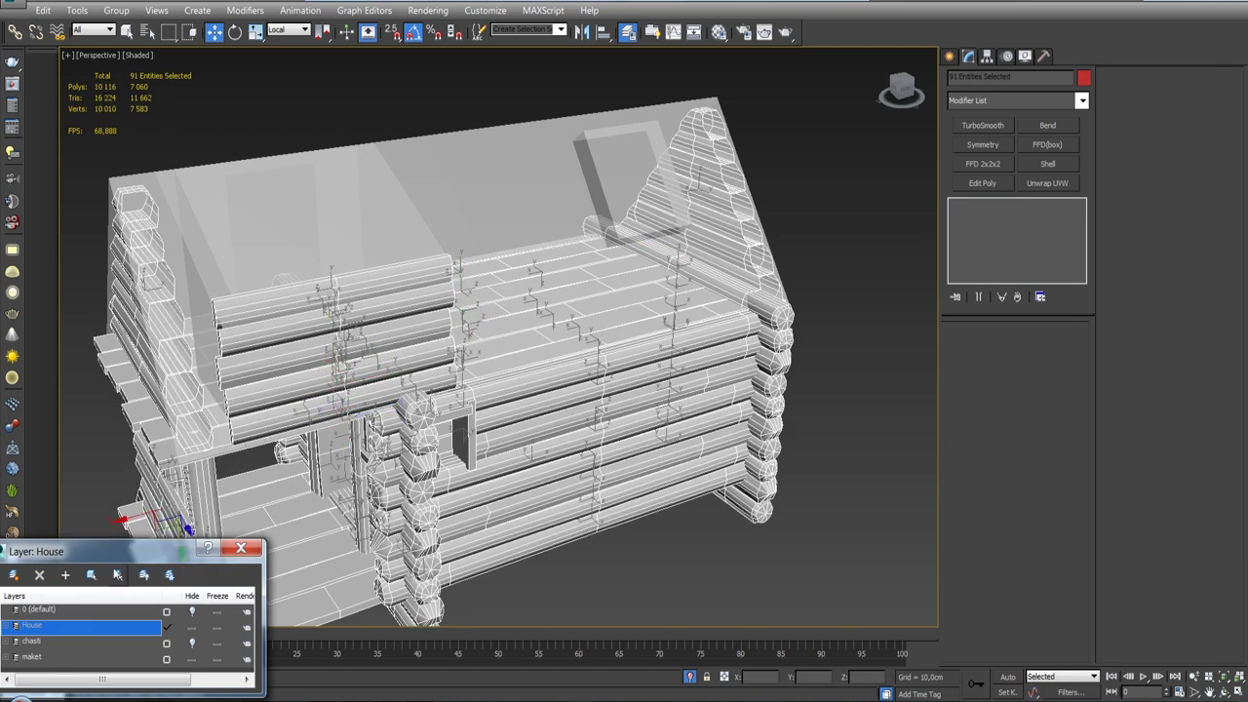
left_click(54, 657)
right_click(50, 659)
left_click(78, 572)
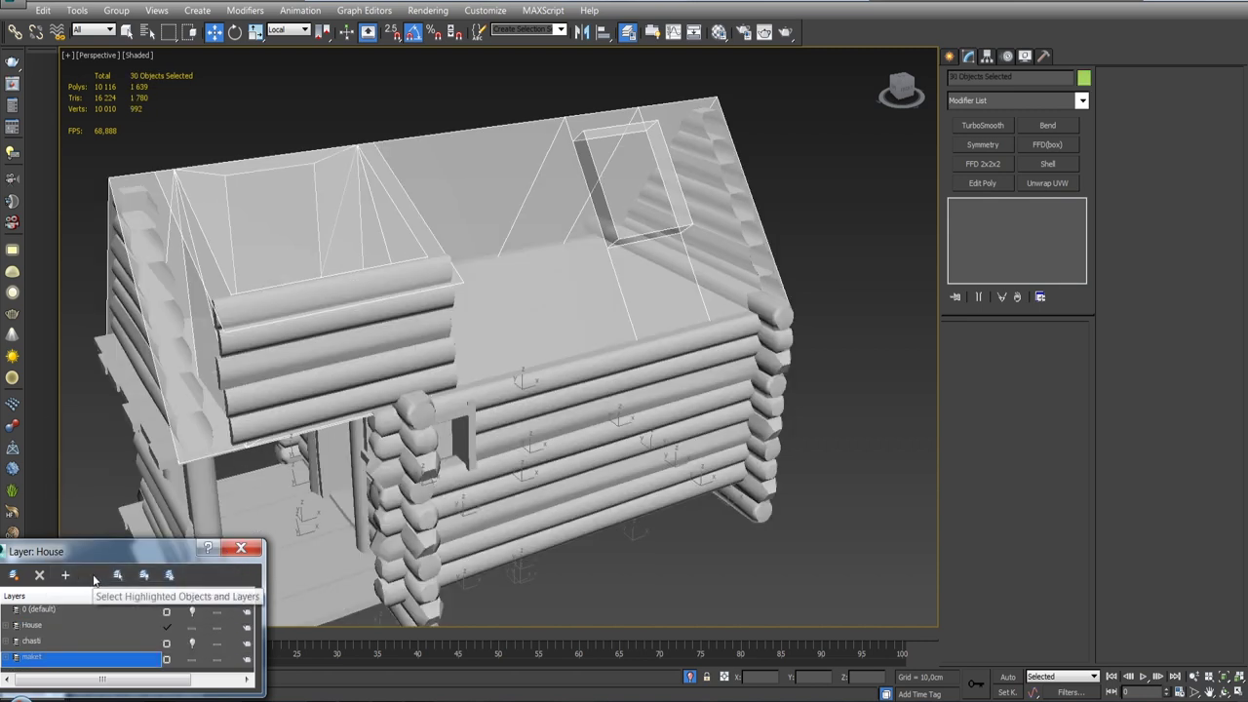
right_click(499, 252)
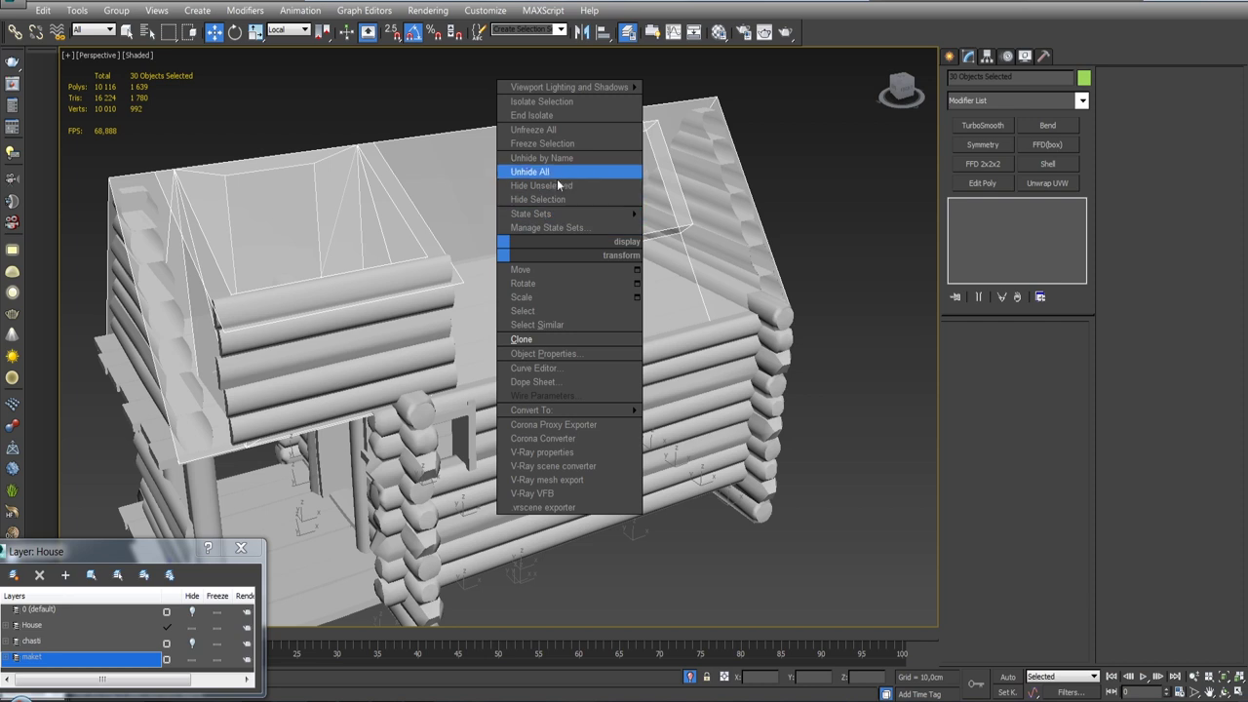
left_click(573, 144)
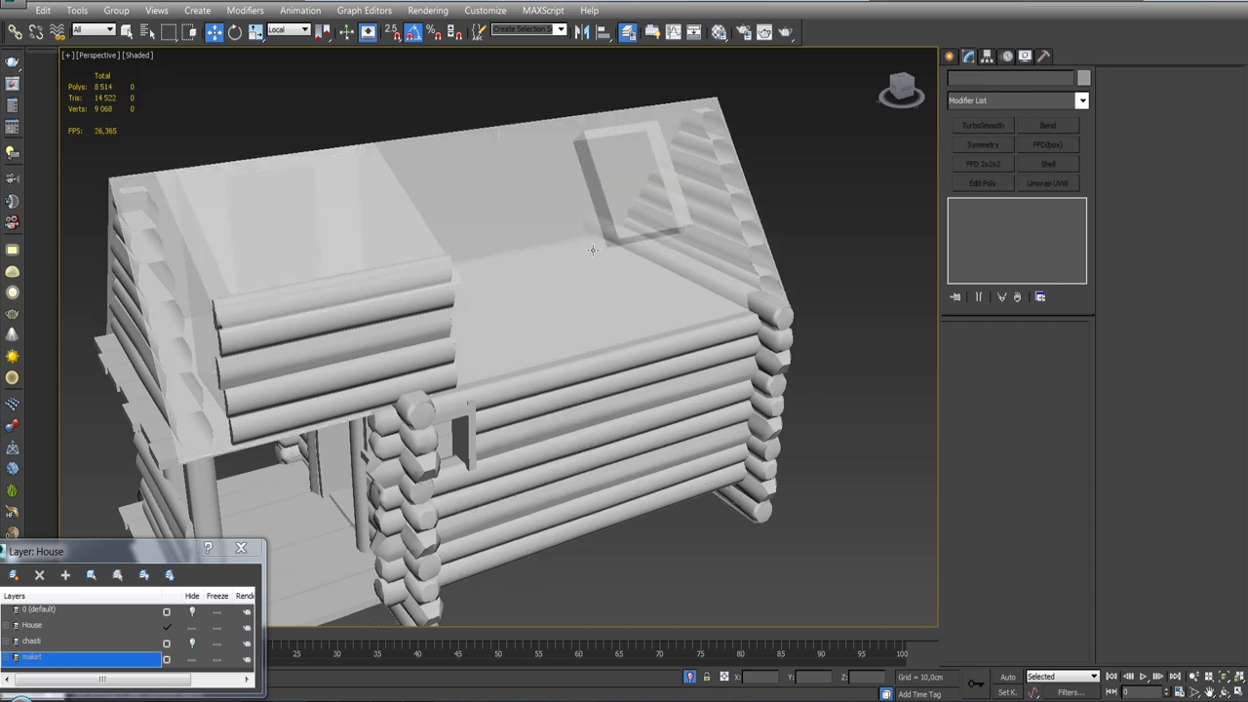
Select three floor boards, starting with doska_001.
left_click(580, 339)
middle_click_drag(580, 339, 525, 305, "alt")
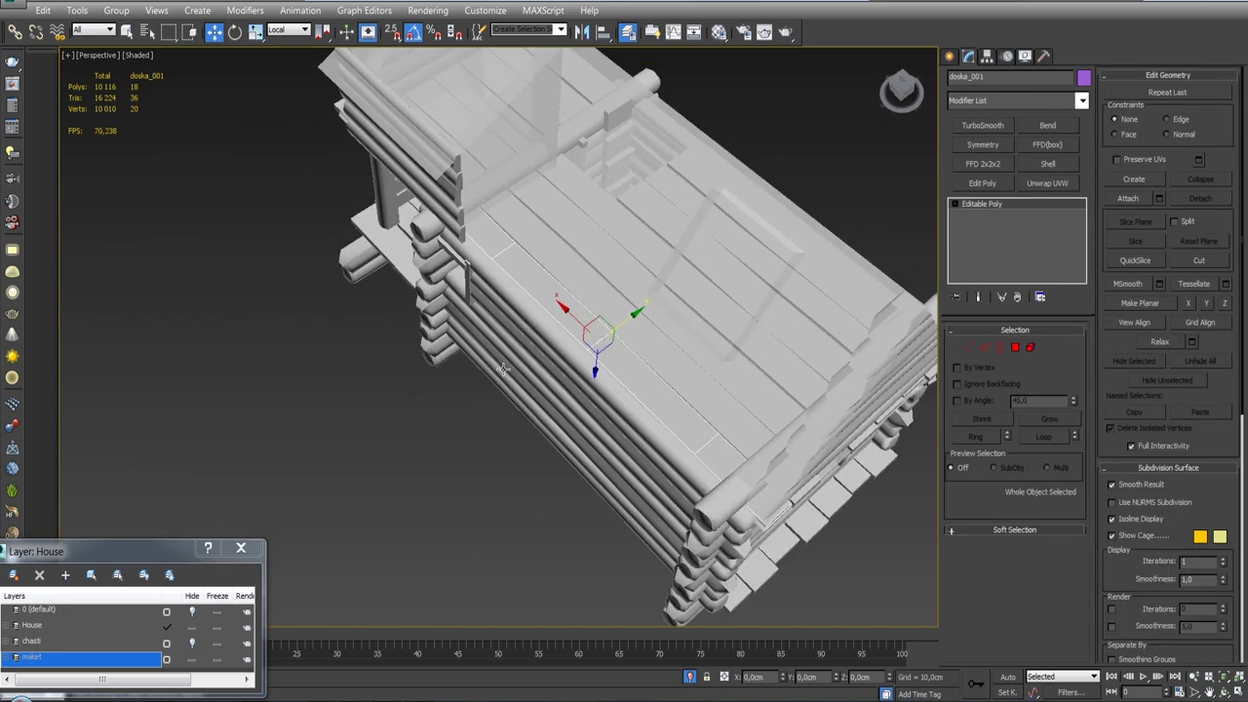
left_click(554, 258, "ctrl")
left_click(576, 242, "ctrl")
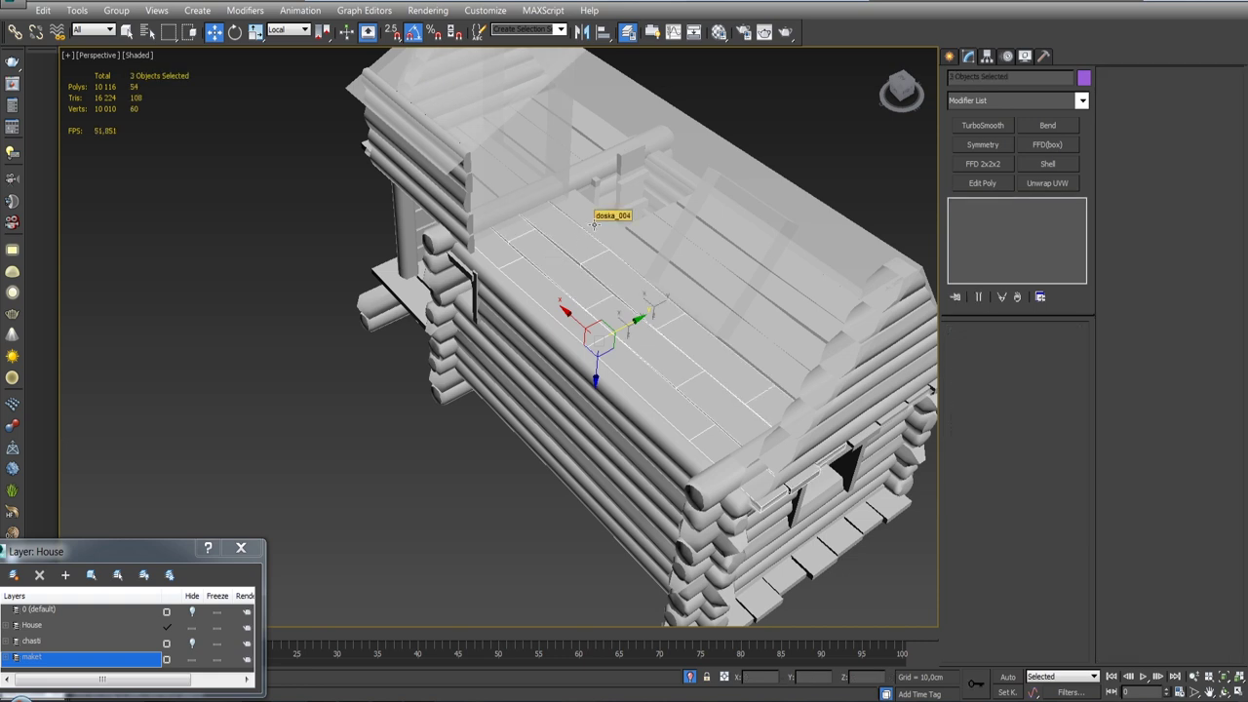
middle_click_drag(545, 281, 571, 275, "alt")
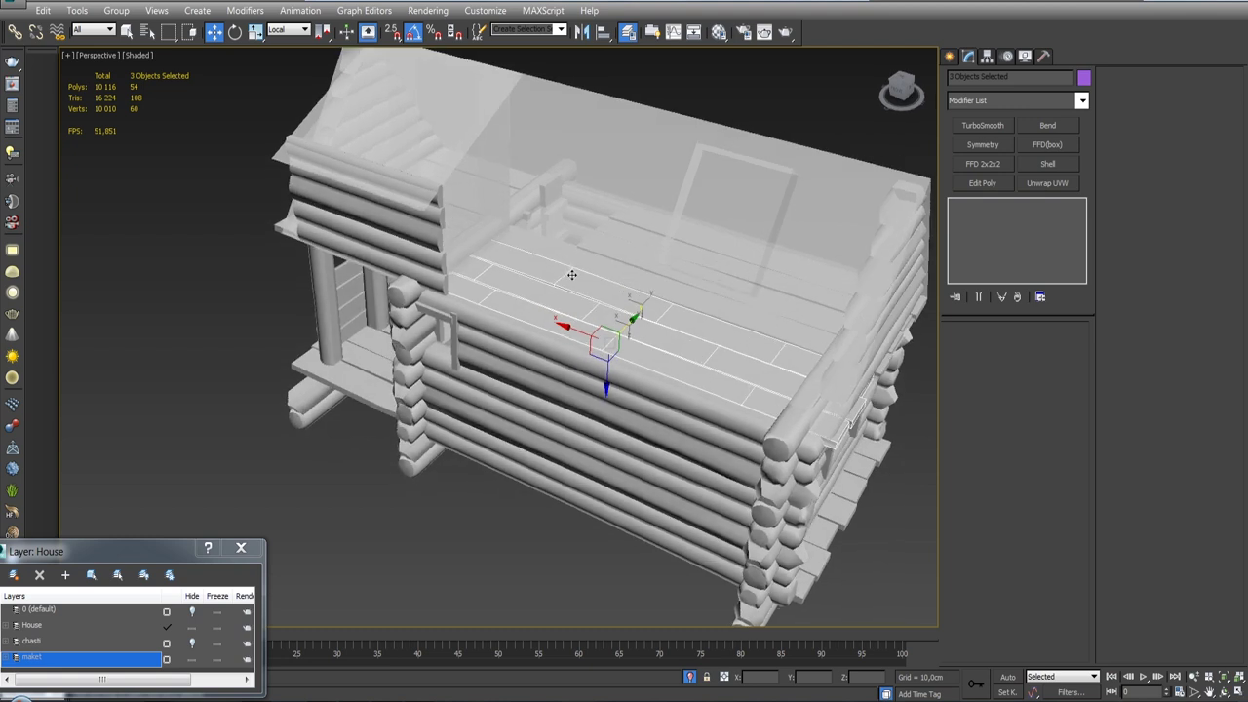
Unhide the chasti layer's roof planks and look down on the roof.
left_click(195, 643)
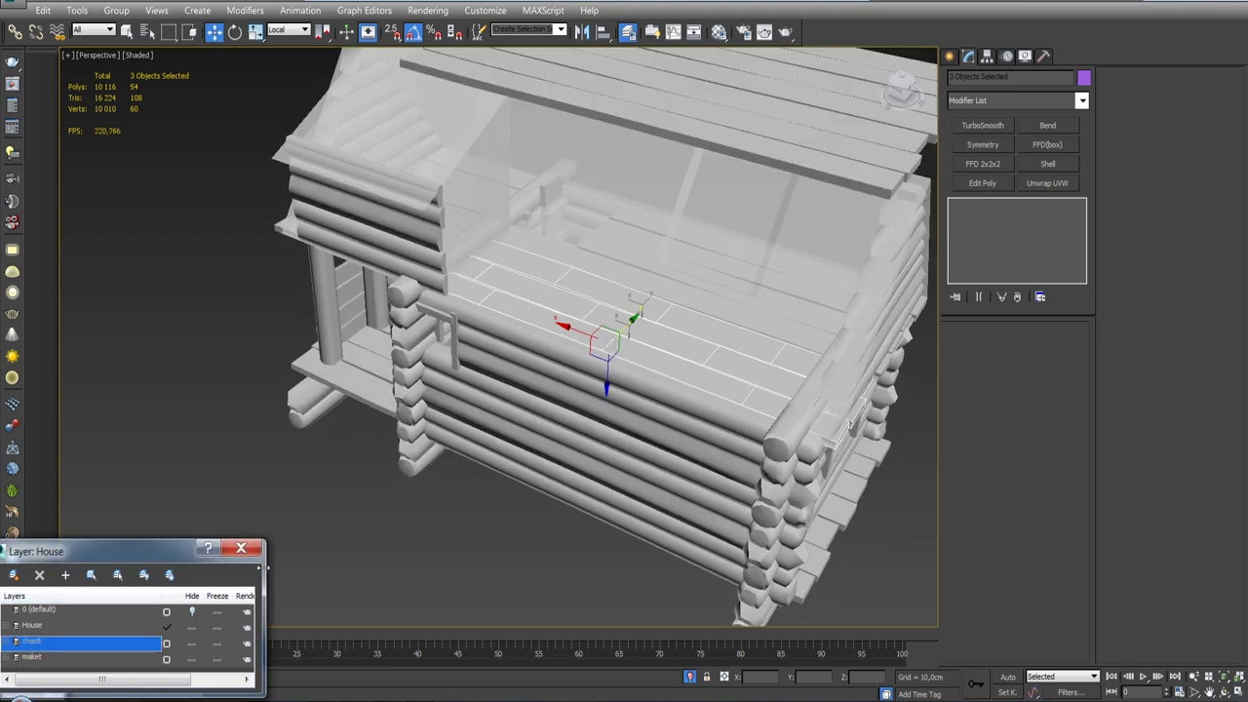
middle_click_drag(600, 365, 558, 495, "alt")
middle_click_drag(643, 365, 637, 394, "alt")
Select five roof planks starting at doska_035 and Shift-drag copies of them sideways.
left_click(600, 426)
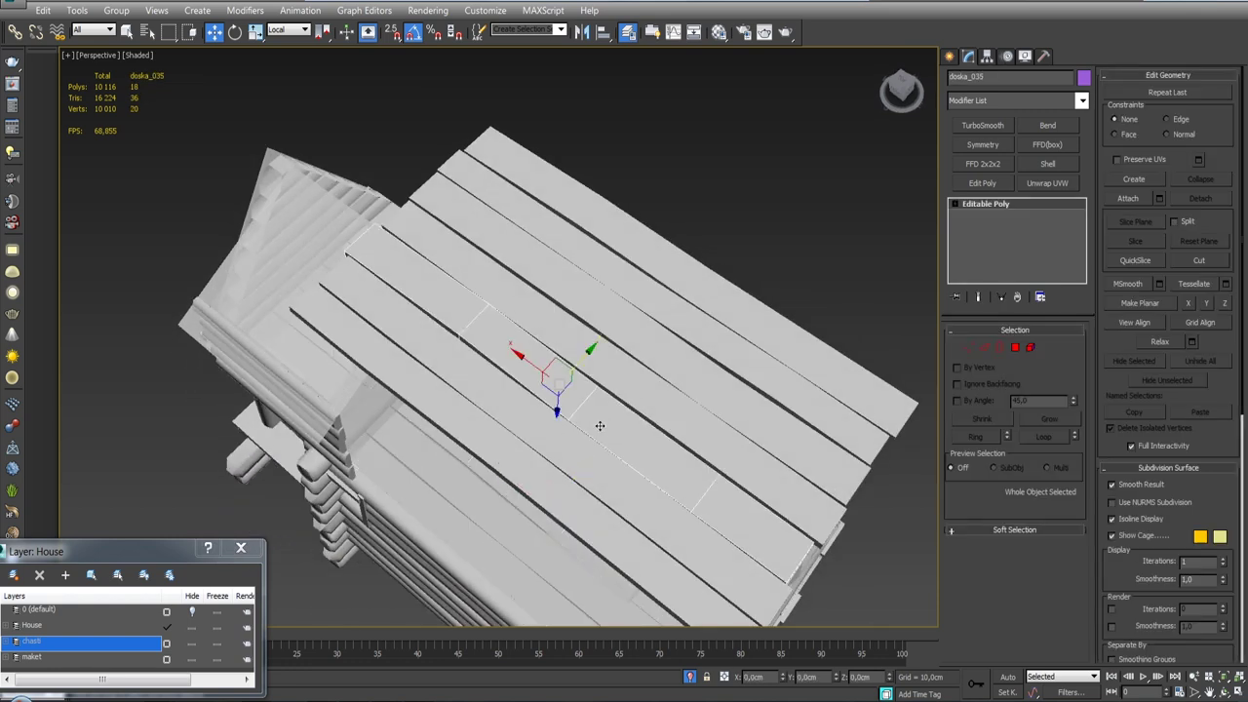
left_click(655, 359, "ctrl")
left_click(500, 447, "ctrl")
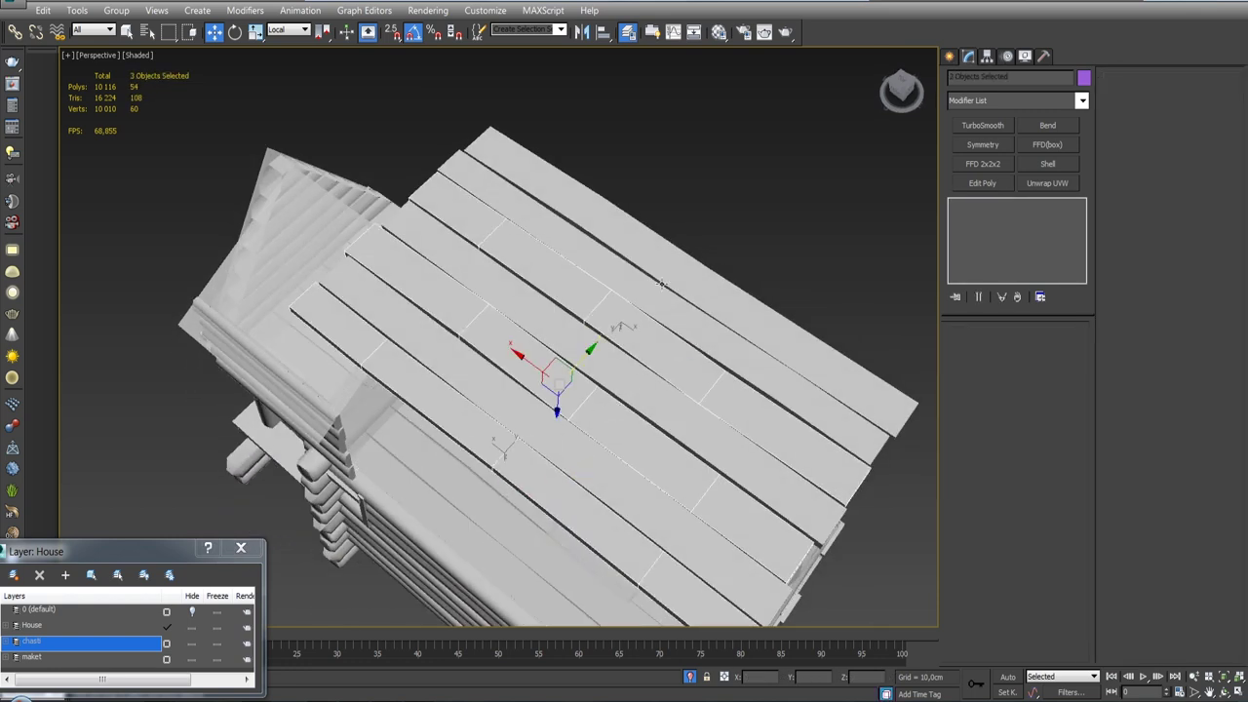
left_click(670, 345, "ctrl")
left_click(668, 329, "ctrl")
middle_click_drag(671, 327, 741, 329, "alt")
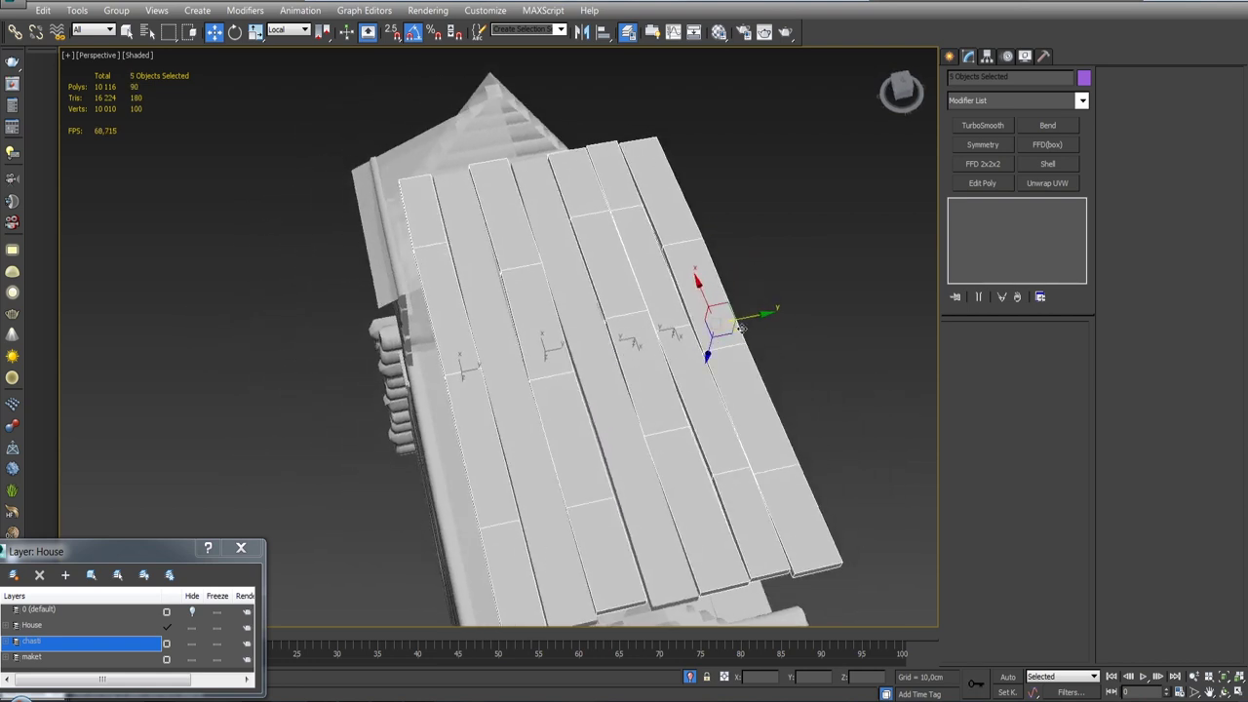
left_click_drag(748, 317, 398, 375, "shift")
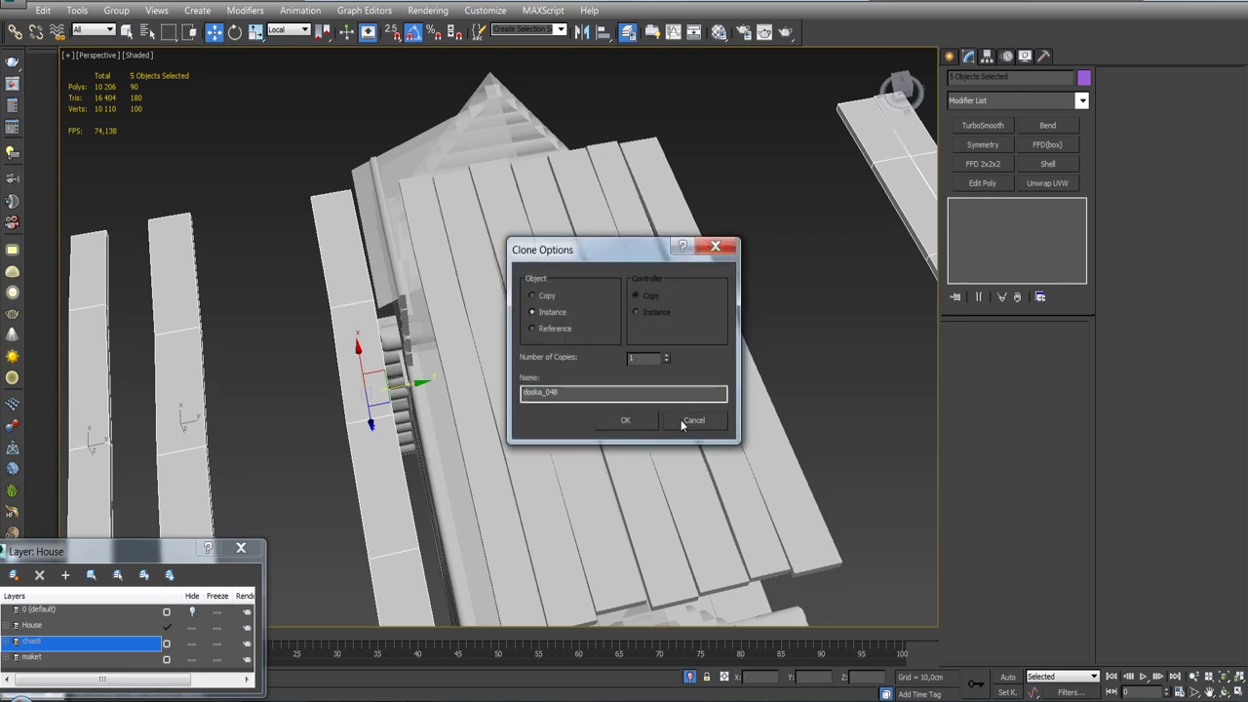
Redo the clone in View coordinates as five independent Copy planks, doska_048 onward, beside the cabin.
left_click(681, 419)
left_click(296, 31)
left_click(293, 44)
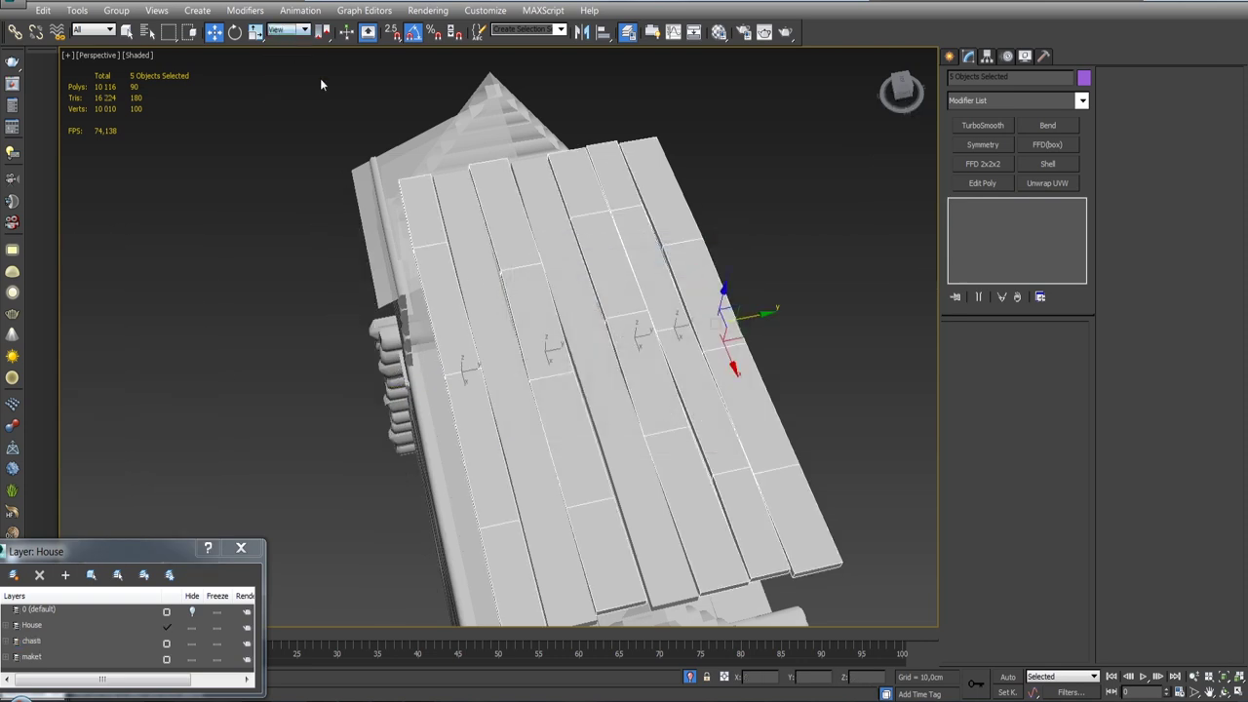
left_click_drag(762, 316, 368, 362, "shift")
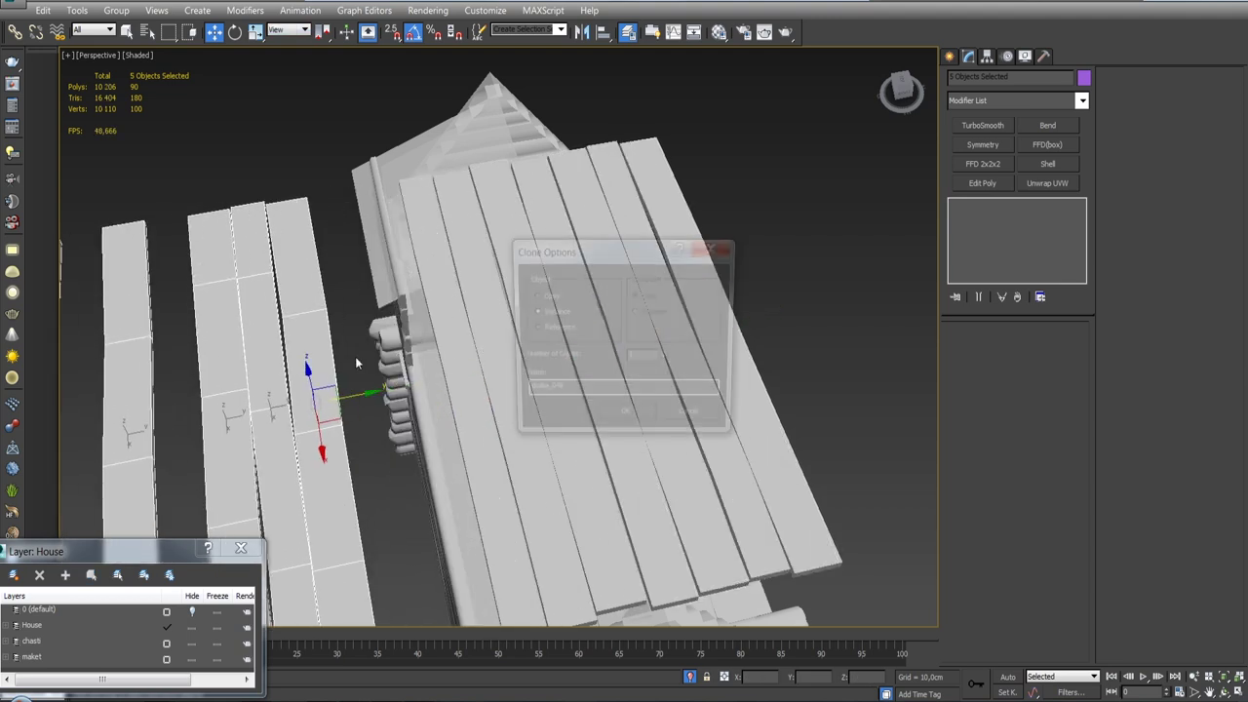
left_click(621, 420)
middle_click_drag(546, 390, 635, 349, "alt")
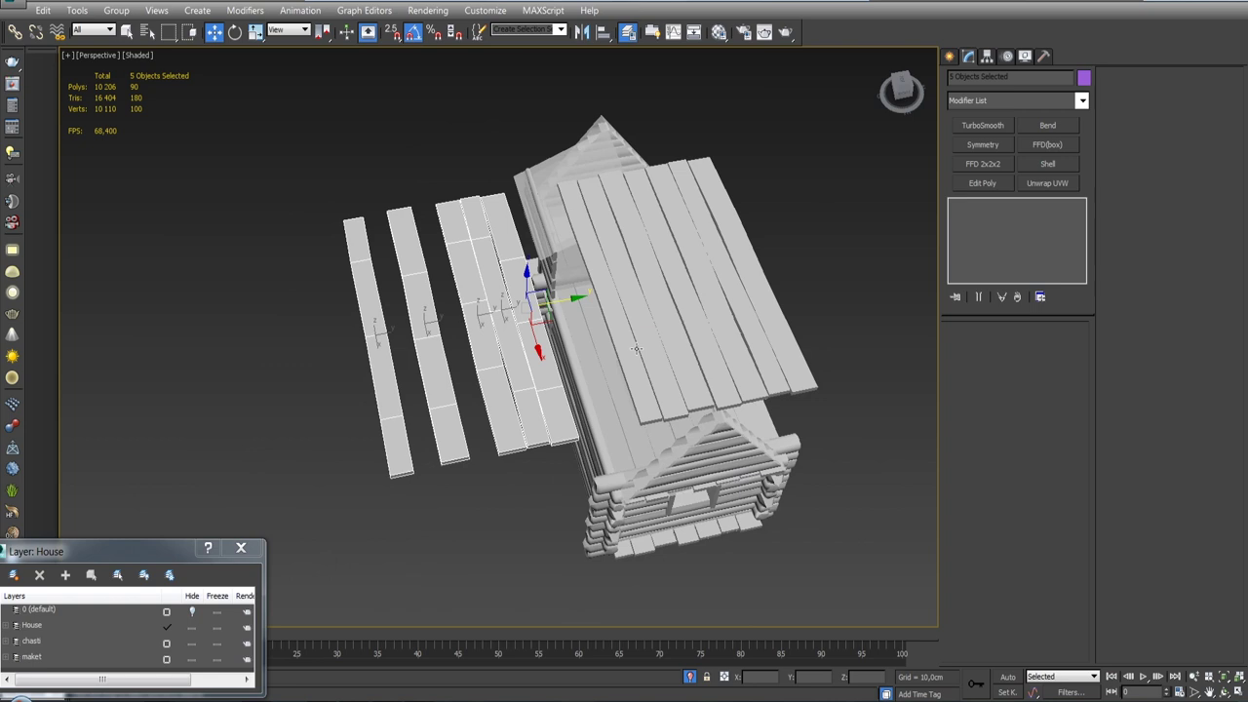
key("t")
mouse_move(564, 387)
middle_mouse_down("alt")
mouse_move(524, 326)
mouse_move(565, 350)
mouse_move(595, 322)
mouse_move(585, 361)
middle_mouse_up("alt")
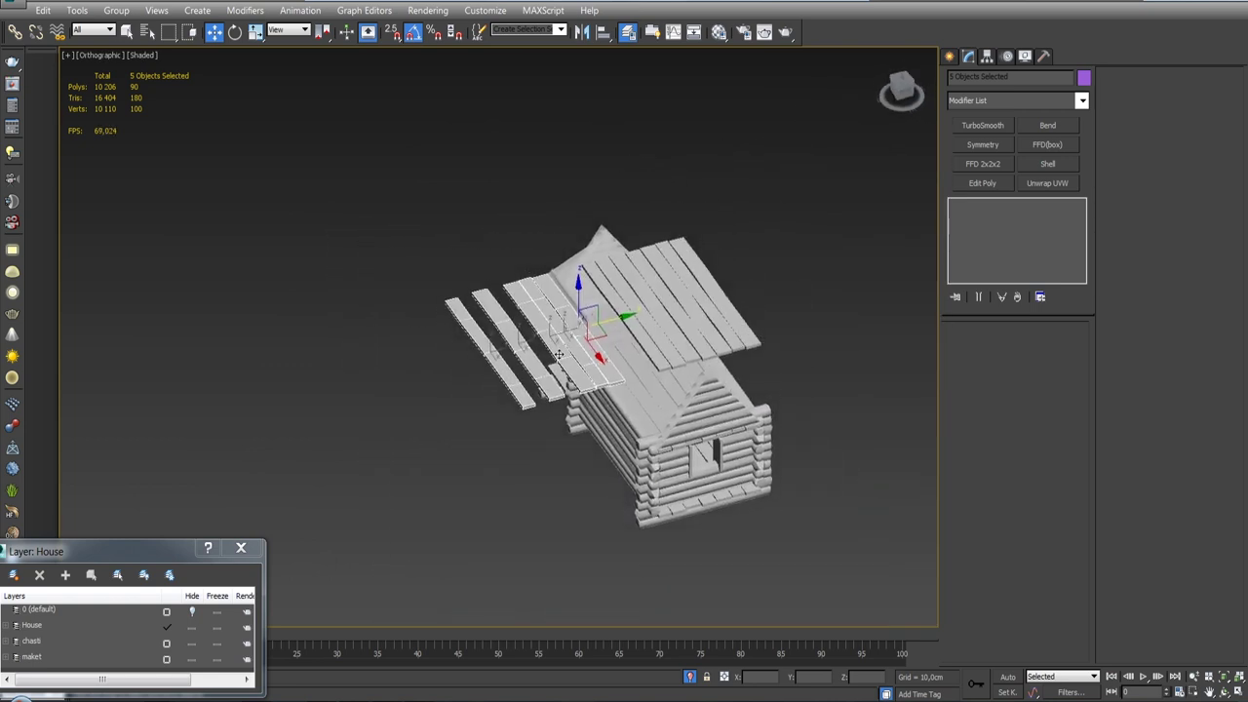
Hide the chasti layer's roof planks.
left_click(33, 626)
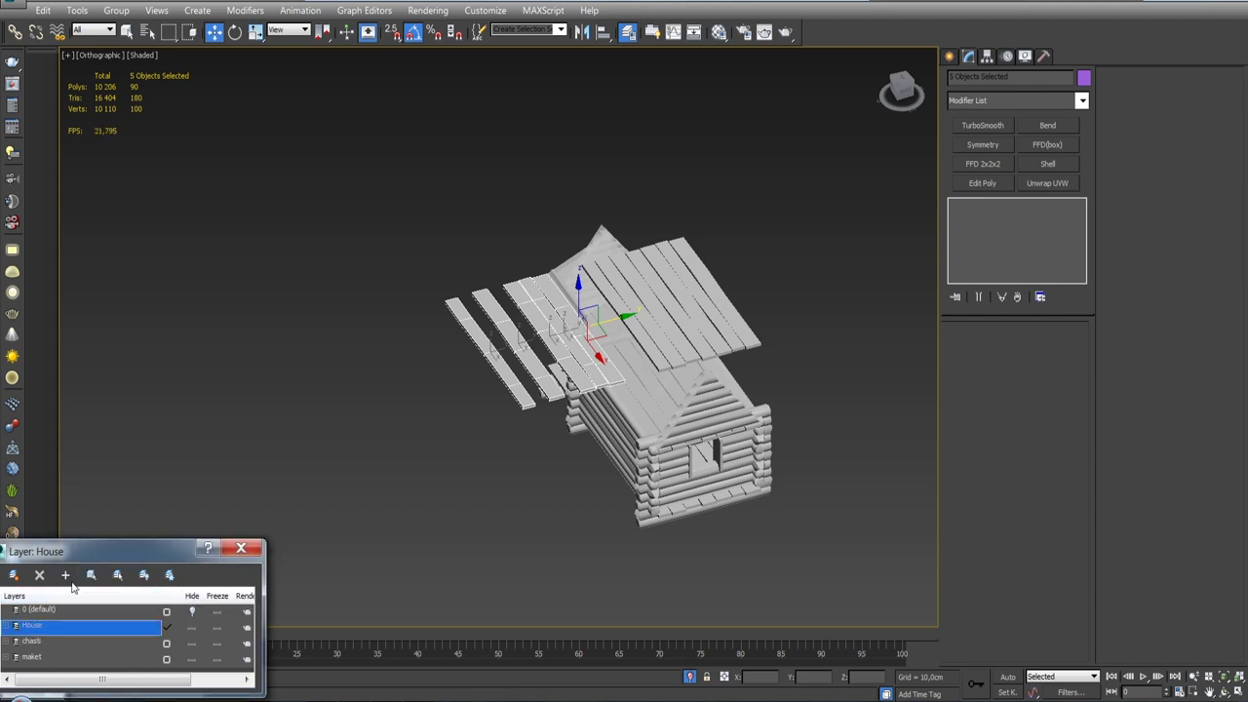
left_click(191, 643)
middle_click_drag(585, 390, 632, 411, "alt")
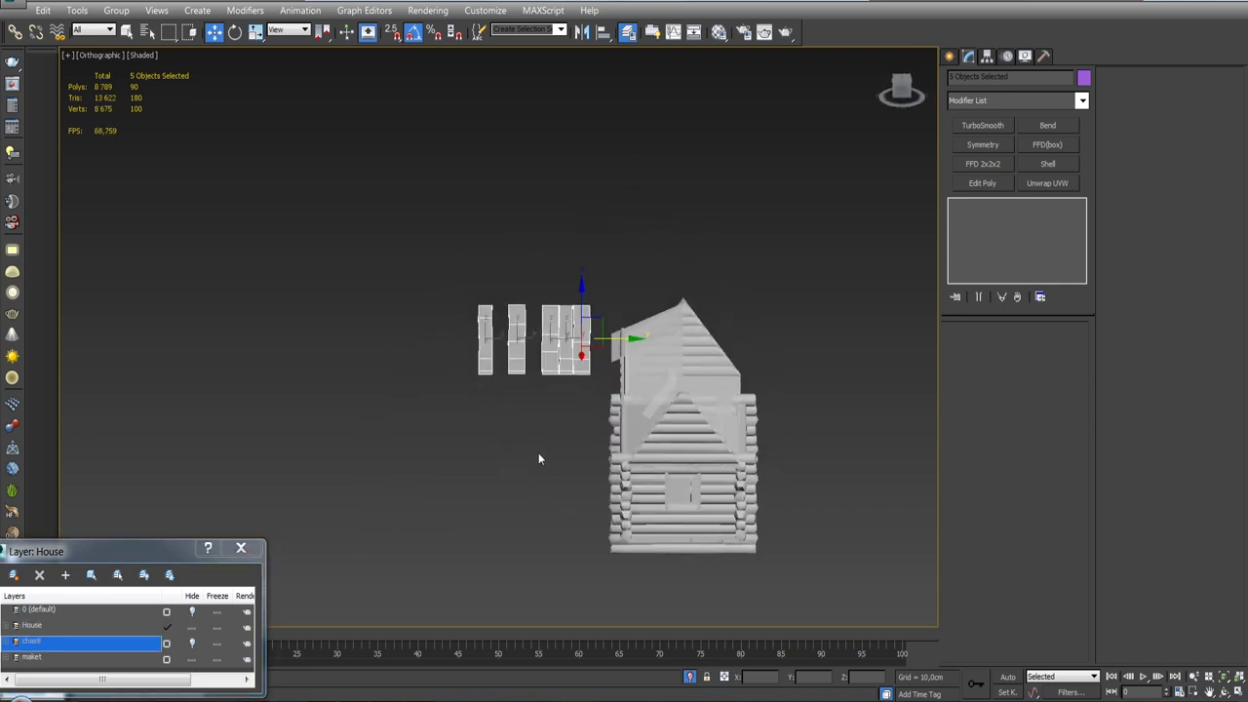
scroll(538, 453, "up", 3)
scroll(538, 452, "up", 2)
Clone two more planks (doska_053, doska_054) and slide them edge to edge with the others.
left_click(585, 331)
left_click_drag(619, 332, 532, 331, "shift")
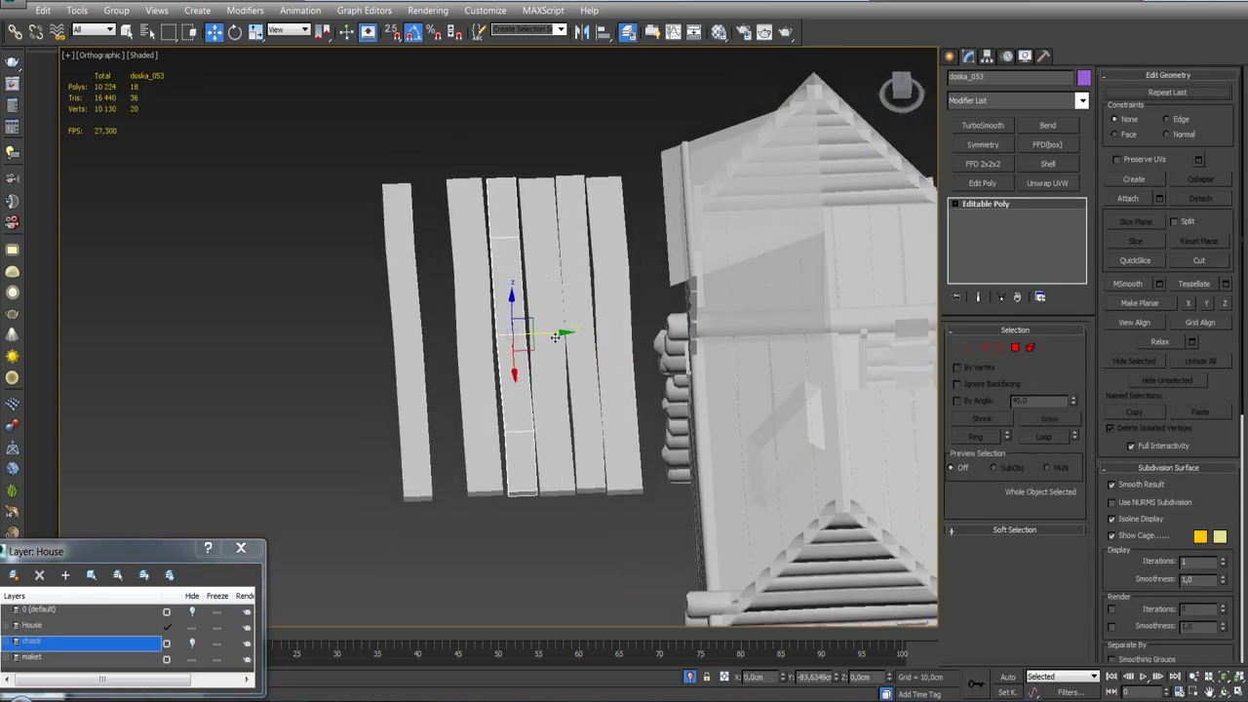
left_click(624, 417)
left_click(616, 371)
left_click_drag(616, 370, 412, 375, "shift")
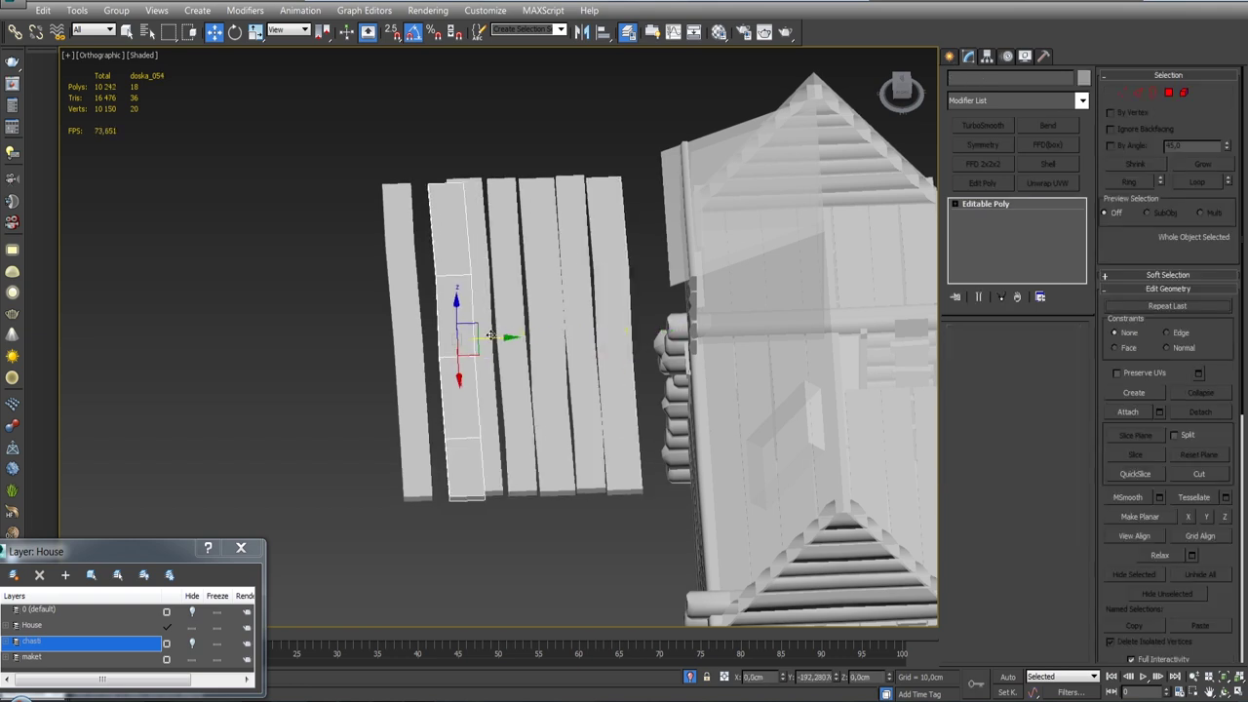
left_click(620, 414)
left_click_drag(469, 337, 609, 315, "shift")
left_click(414, 332)
Align plank doska_050 in Y, its top edge against the target plank's bottom edge.
key("F4")
key("t")
scroll(439, 398, "up", 5)
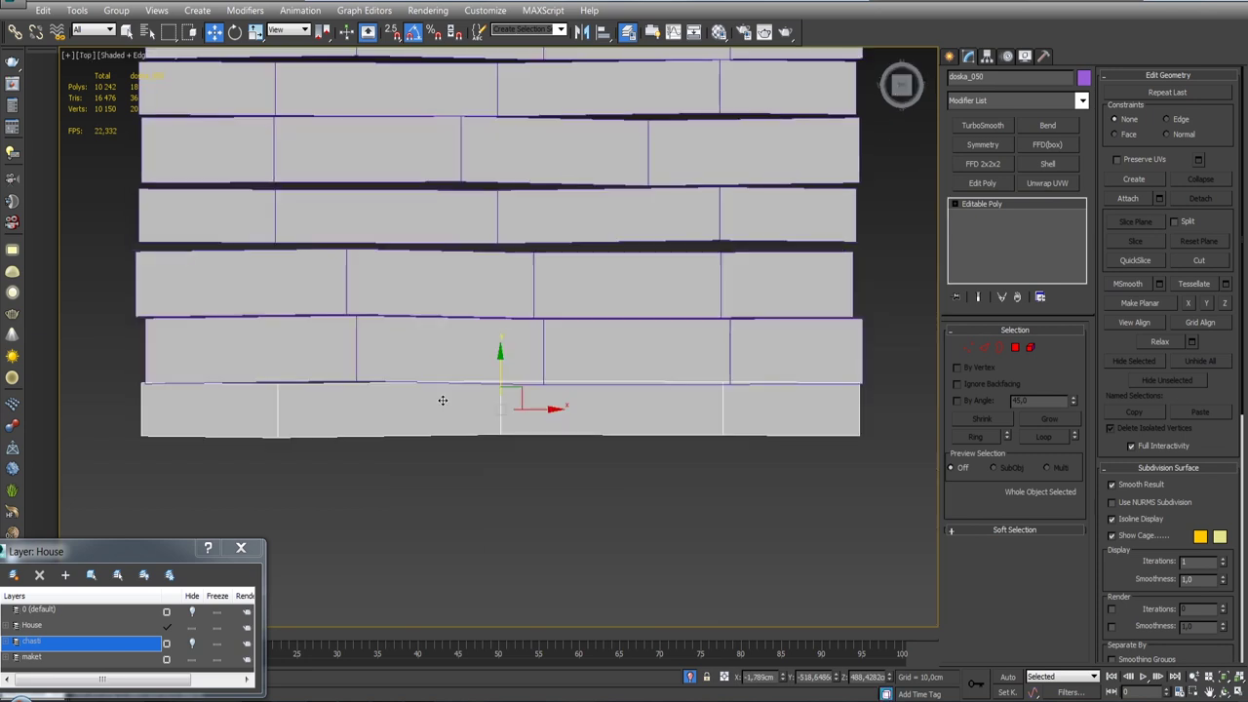
scroll(453, 397, "down", 2)
left_click(603, 31)
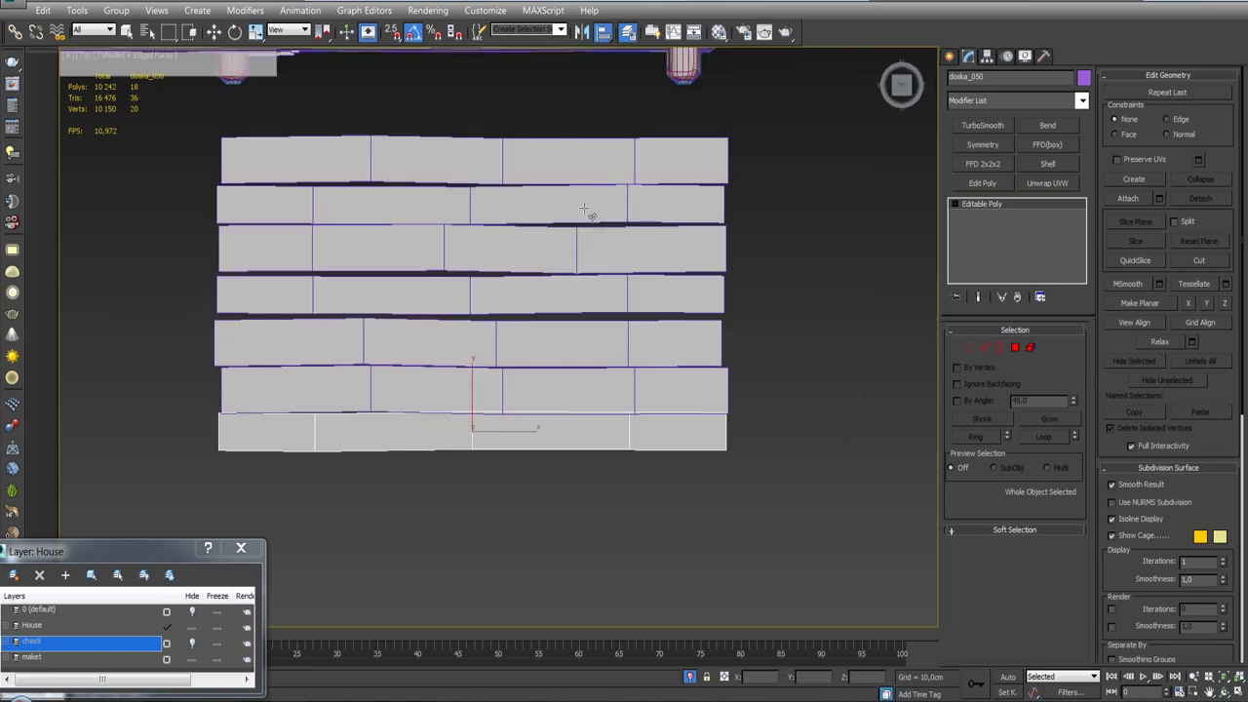
left_click(569, 406)
left_click(1034, 270)
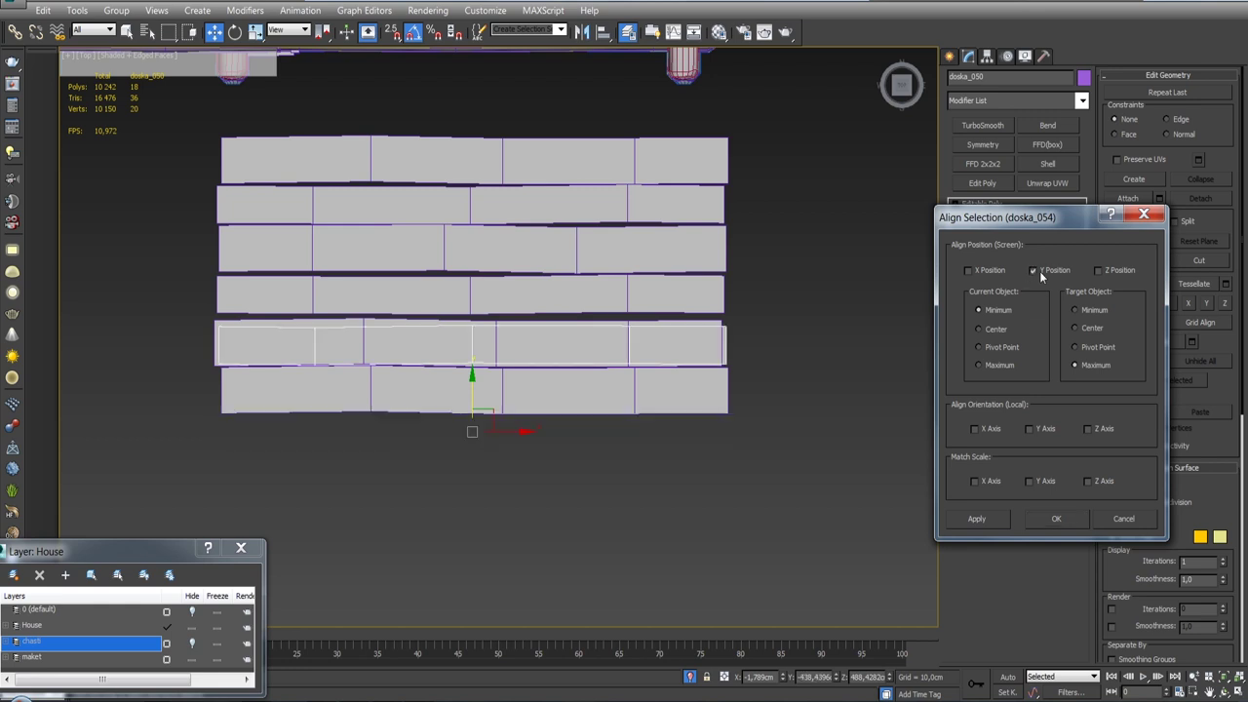
left_click(1086, 309)
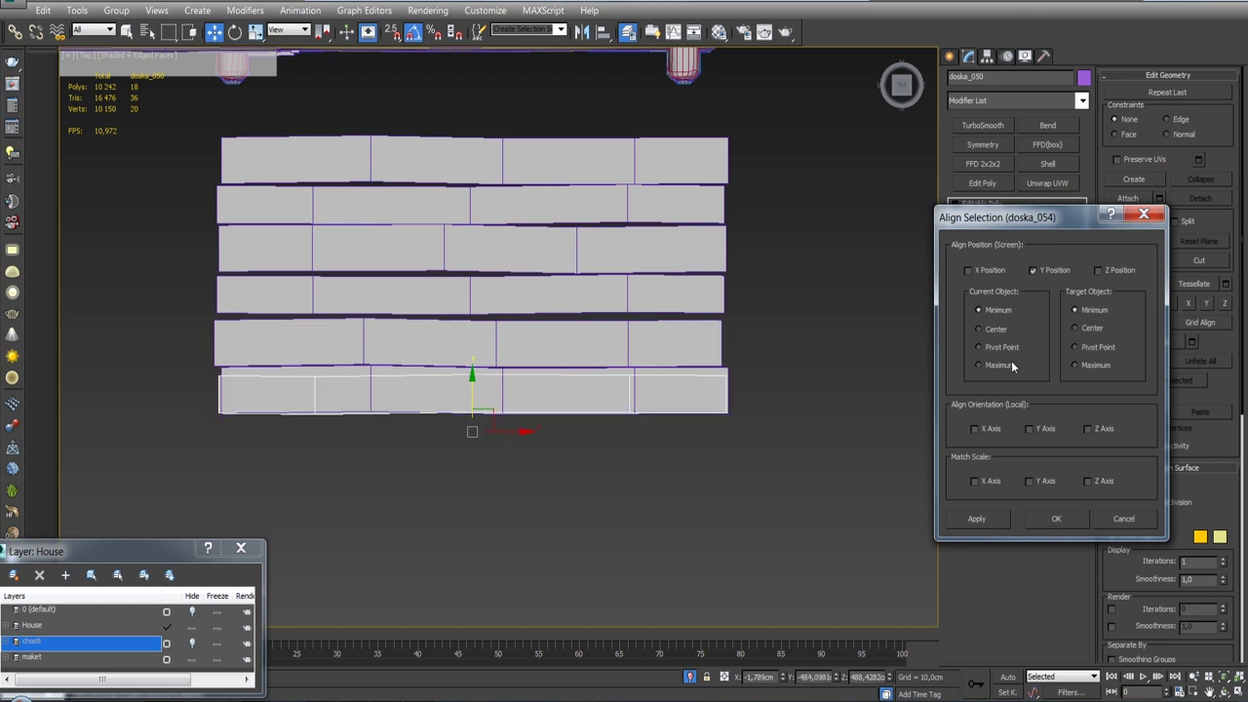
left_click(1011, 363)
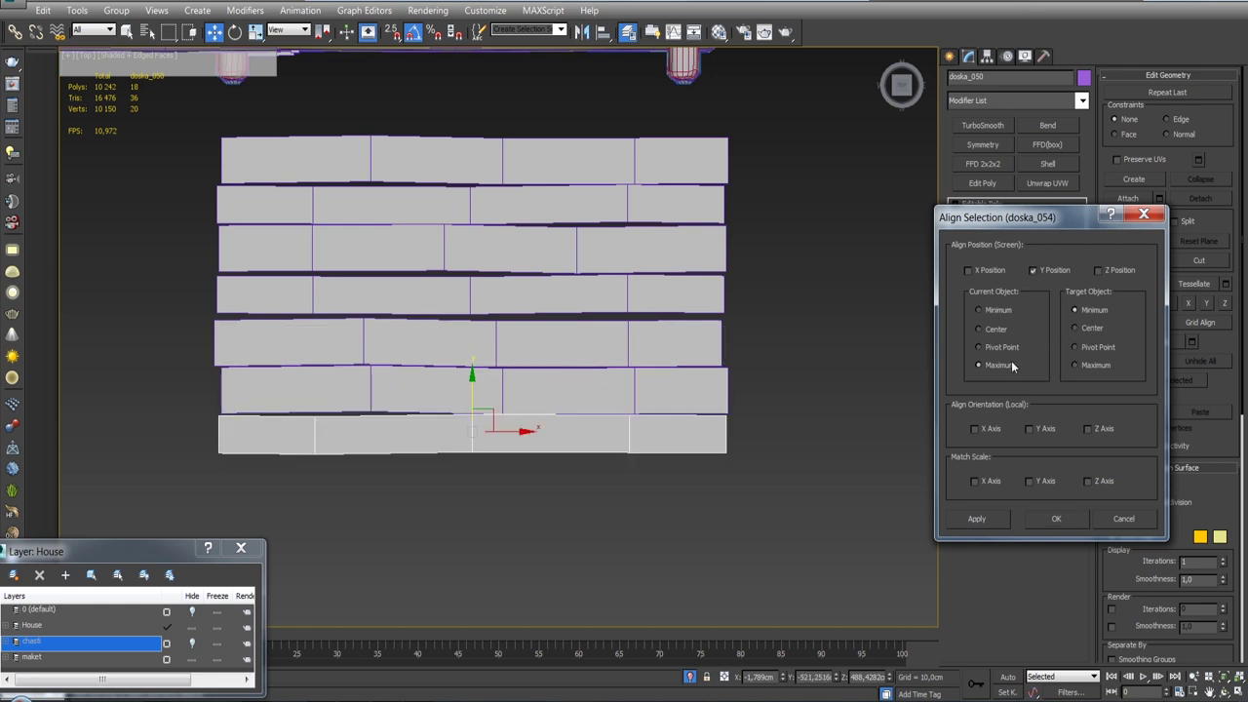
left_click(1041, 519)
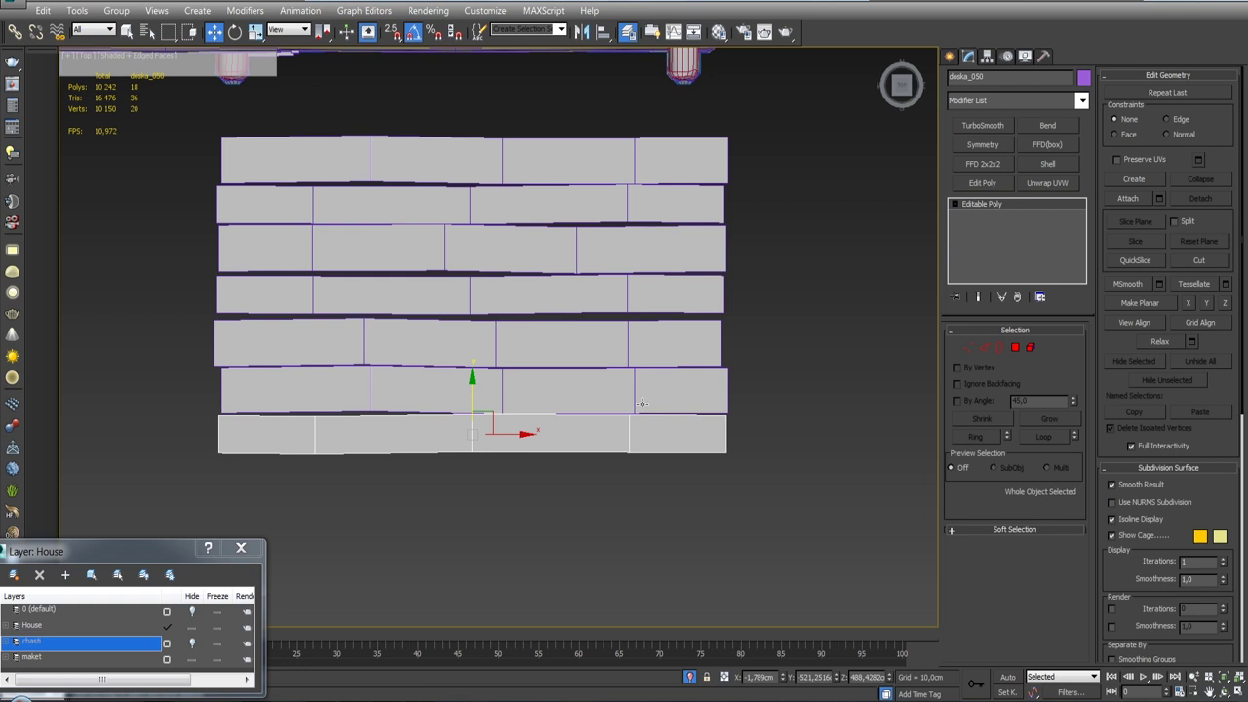
Align plank doska_048 in Y, its bottom edge against the target plank's top edge.
left_click(609, 344)
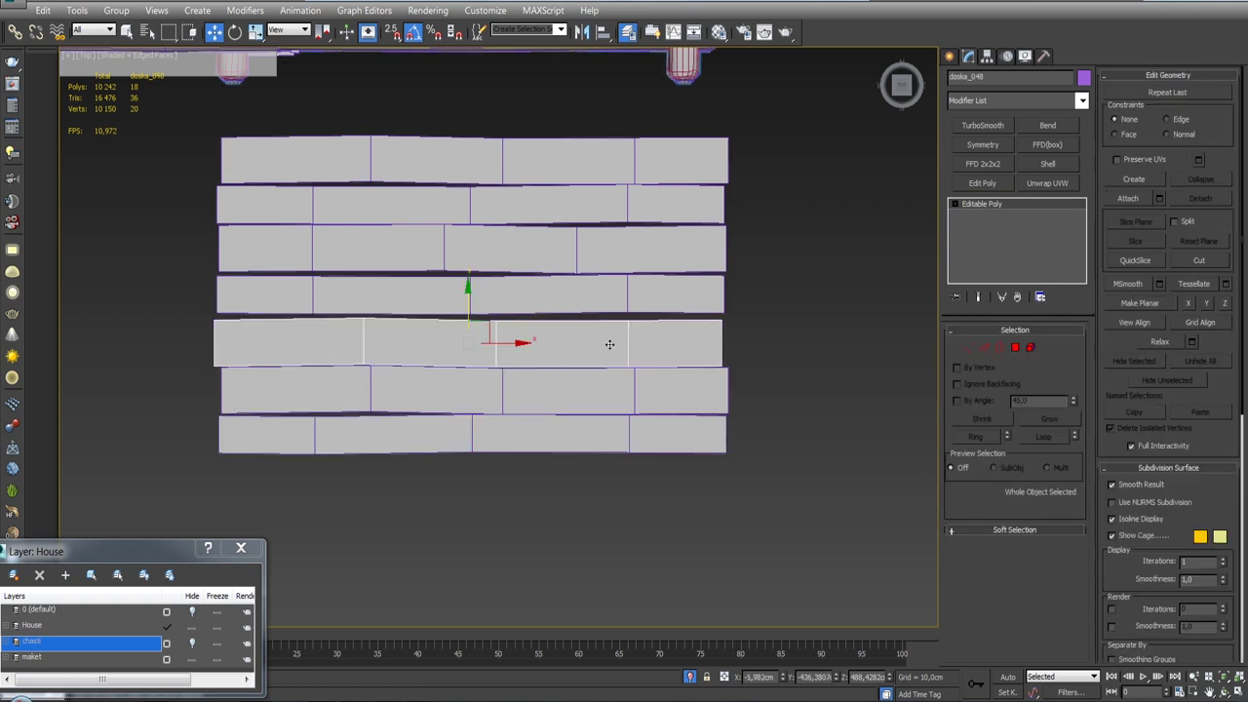
left_click(601, 31)
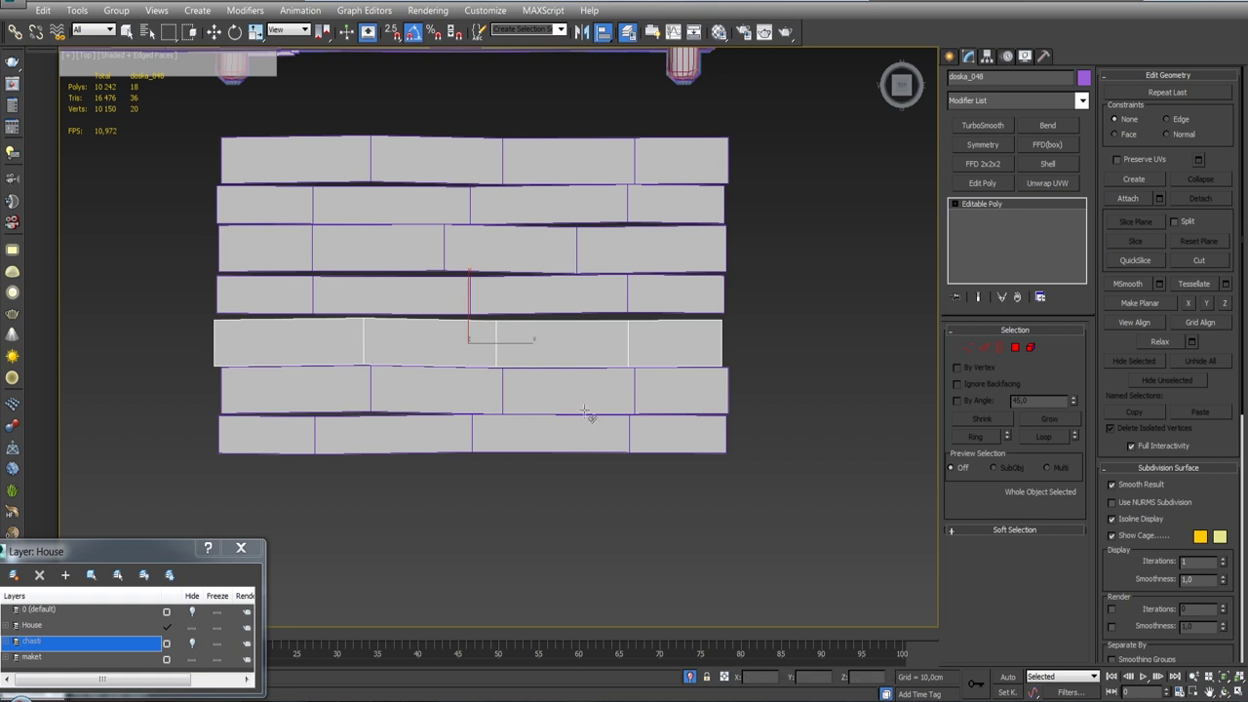
left_click(571, 390)
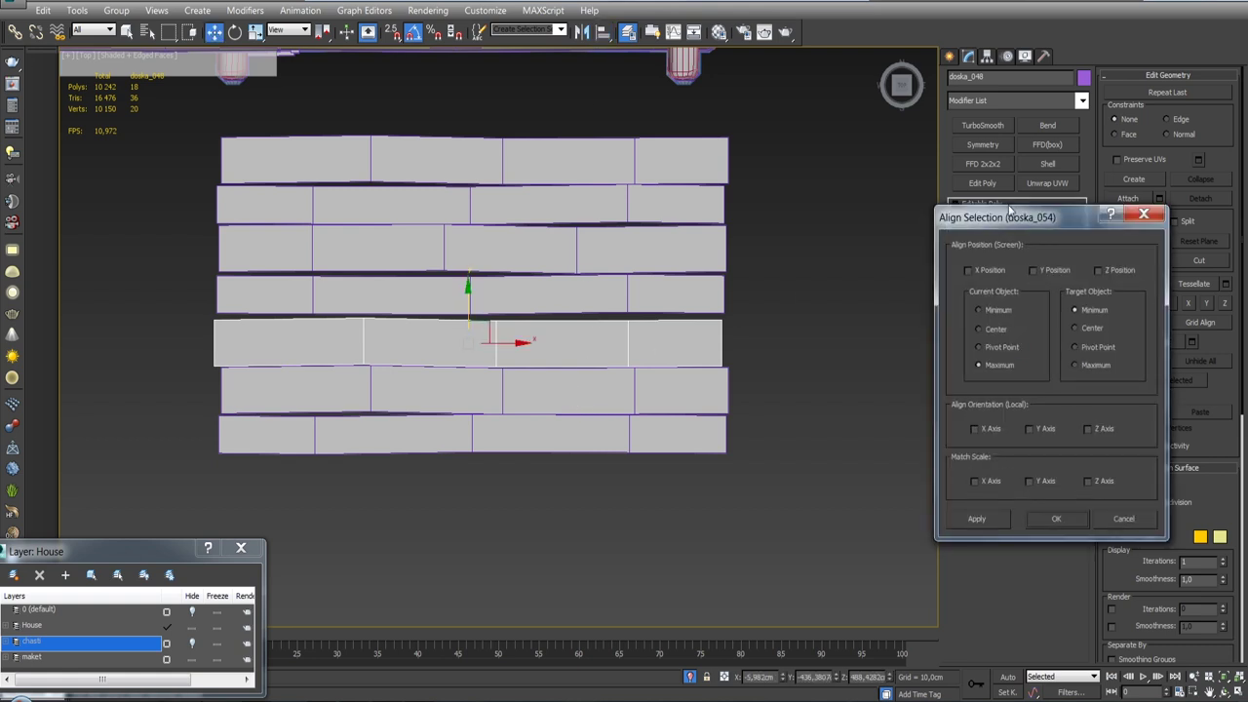
left_click(1033, 270)
left_click(980, 310)
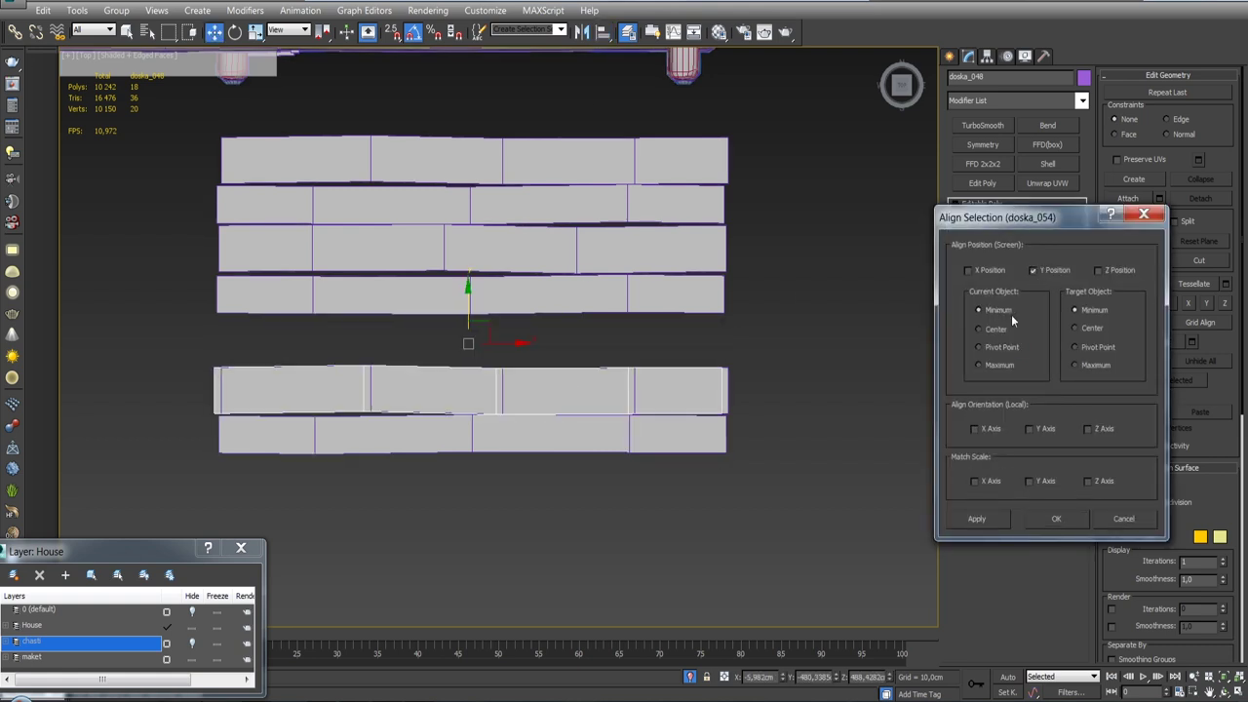
left_click(1085, 366)
left_click(990, 523)
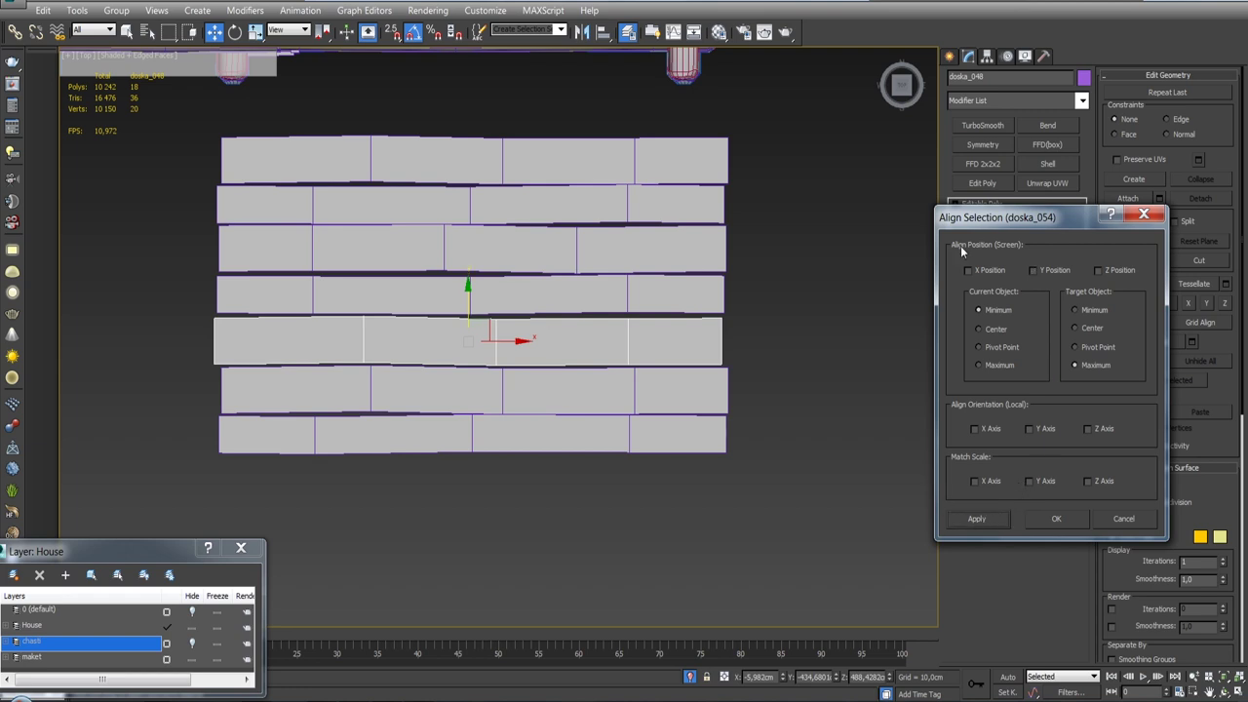
left_click(1053, 520)
Nudge plank doska_048 slightly along Y into line.
scroll(390, 328, "up", 3)
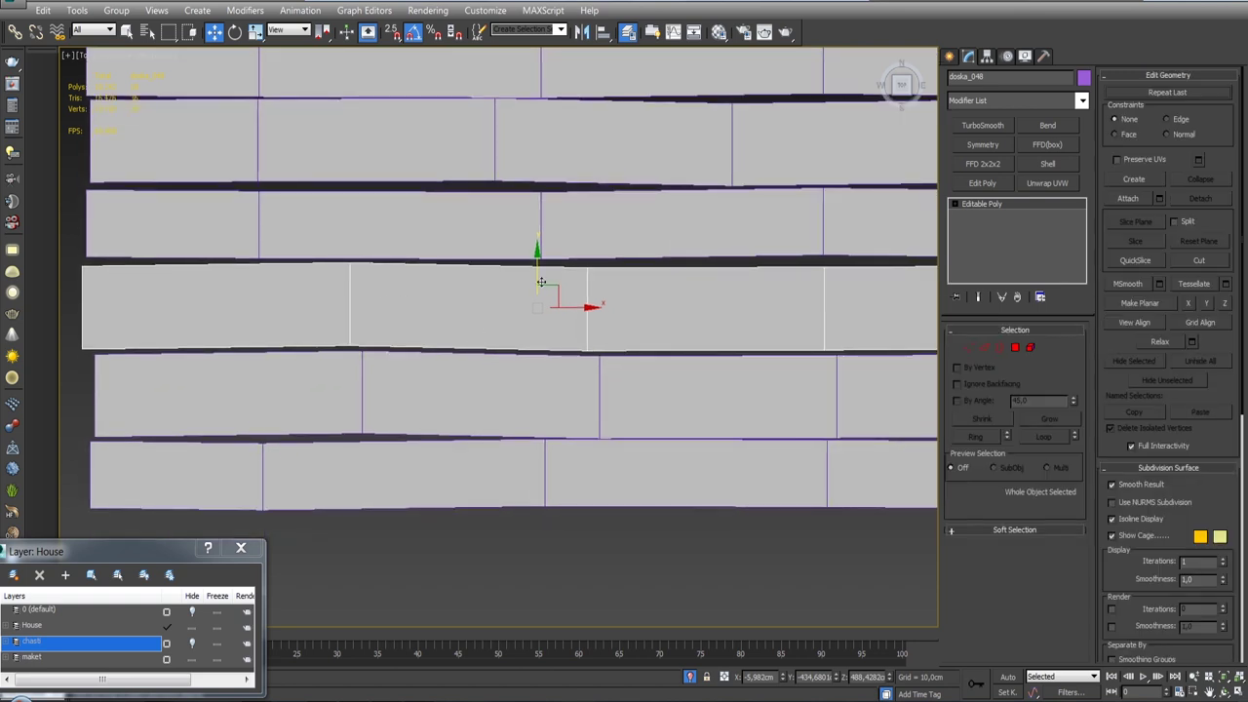
left_click_drag(536, 264, 536, 273)
scroll(637, 362, "down", 2)
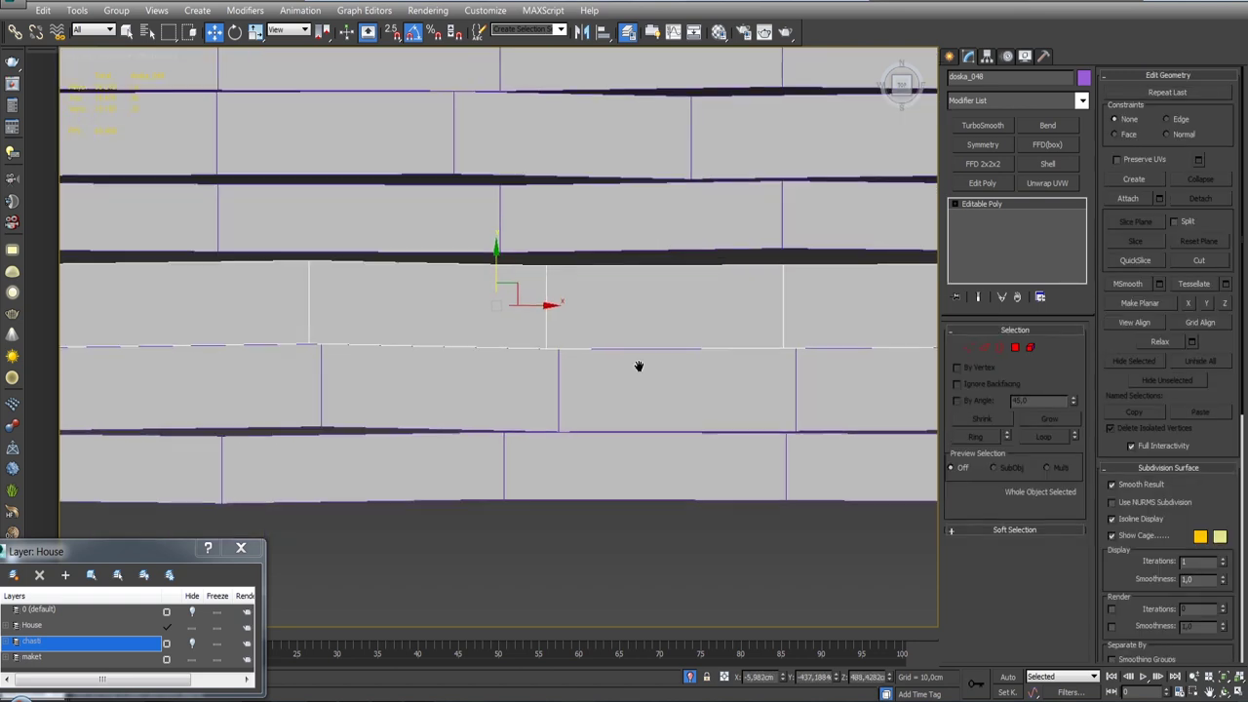
scroll(471, 307, "down", 1)
Level the plank by rotation and slide it and the two rows above down to close gaps.
mouse_move(438, 267)
left_mouse_down()
mouse_move(585, 350)
mouse_move(752, 362)
left_mouse_up()
key("e")
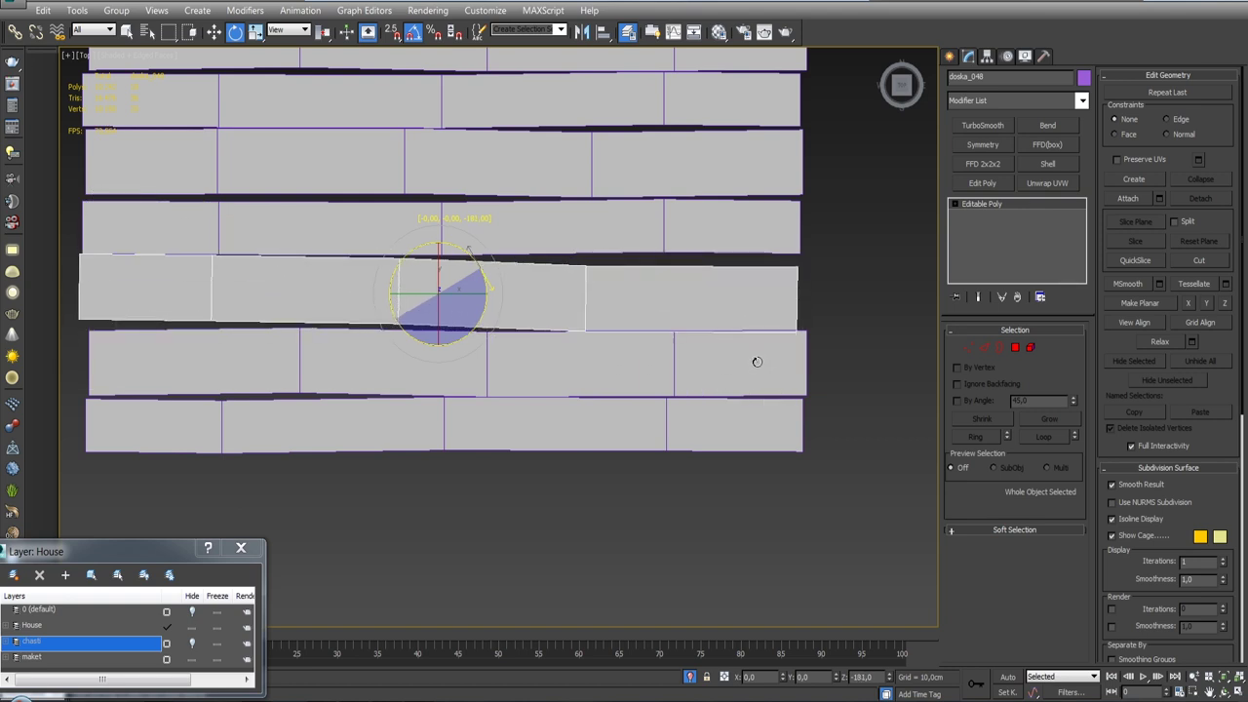
key("w")
left_click_drag(438, 243, 438, 246)
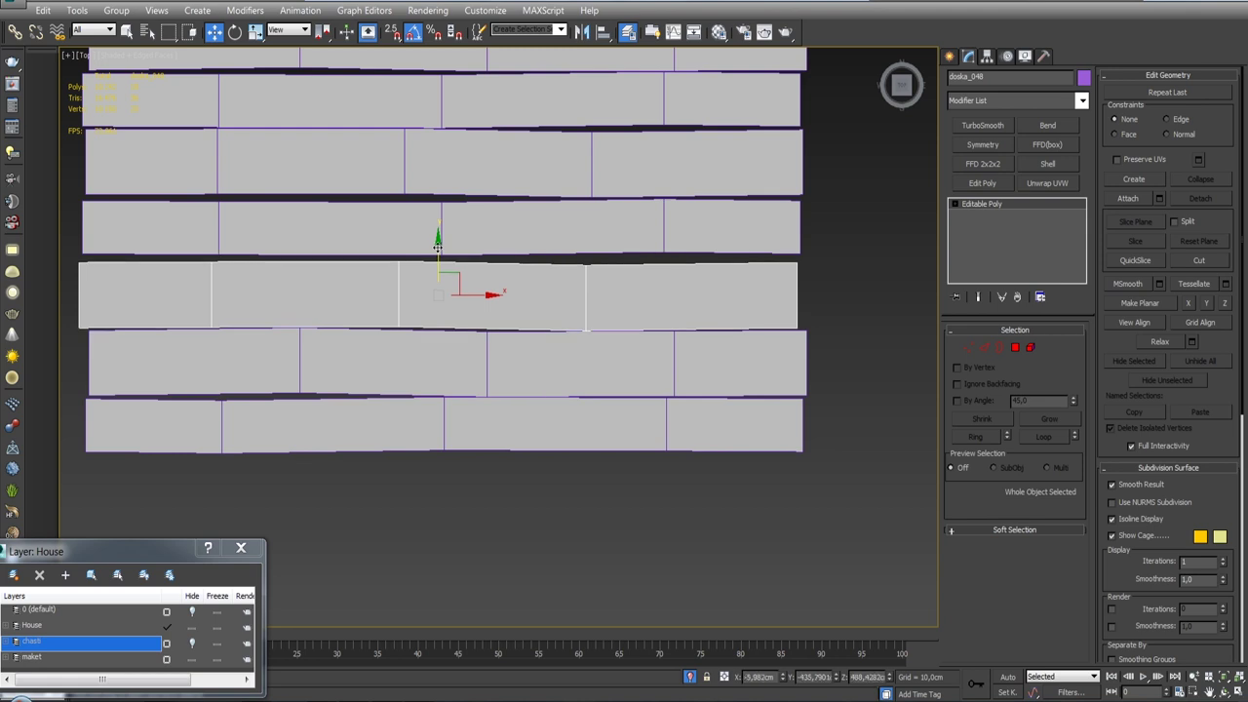
left_click(455, 226)
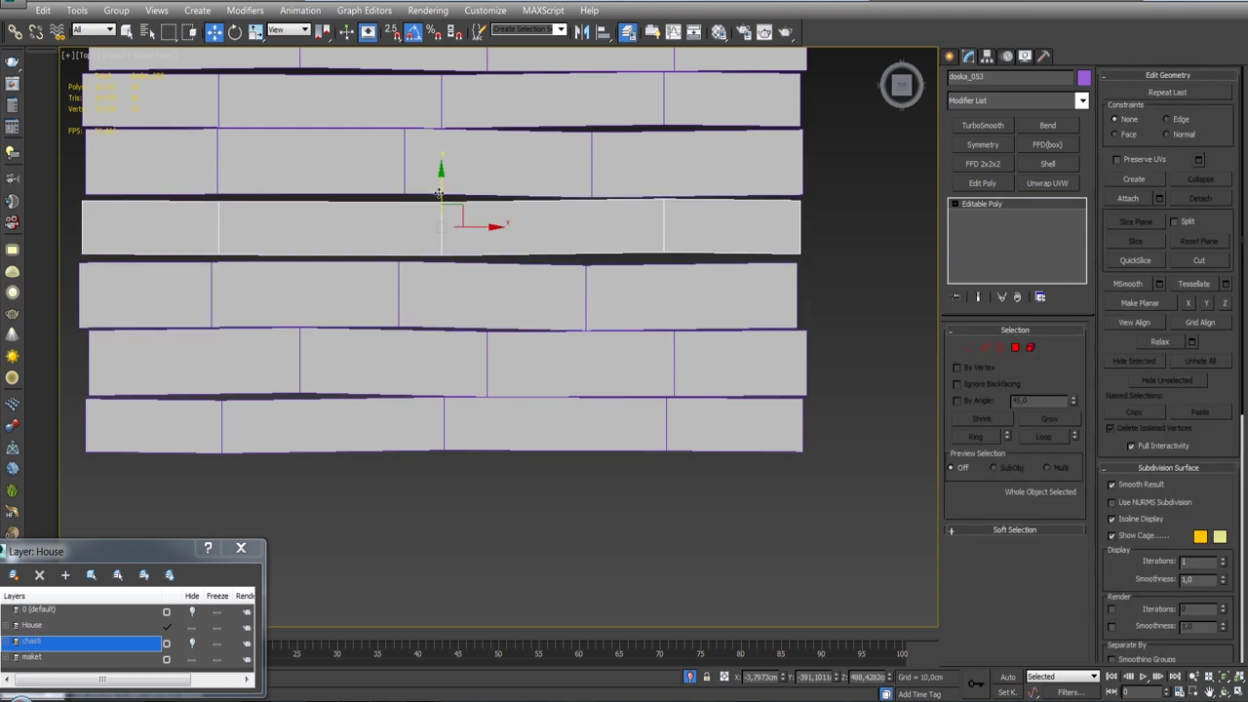
left_click_drag(438, 187, 439, 194)
left_click(413, 154)
left_click_drag(444, 128, 444, 136)
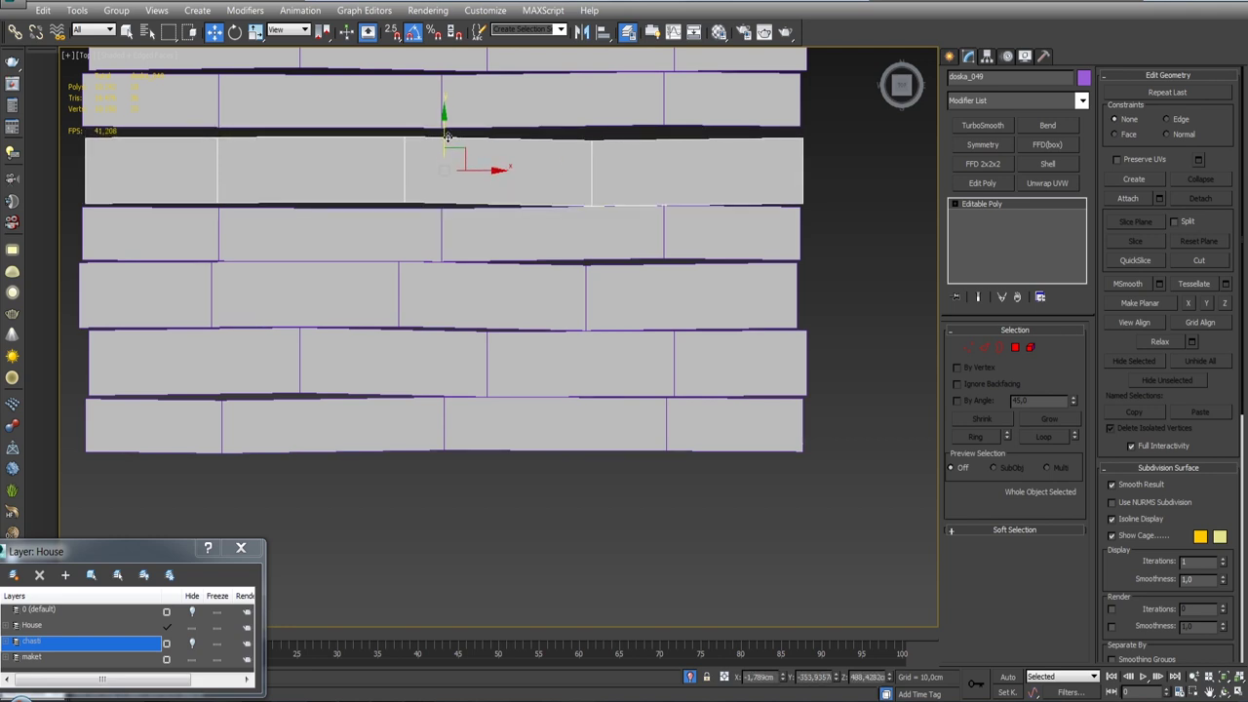
Align the top plank row's Y position to the second-row plank.
left_click(479, 98)
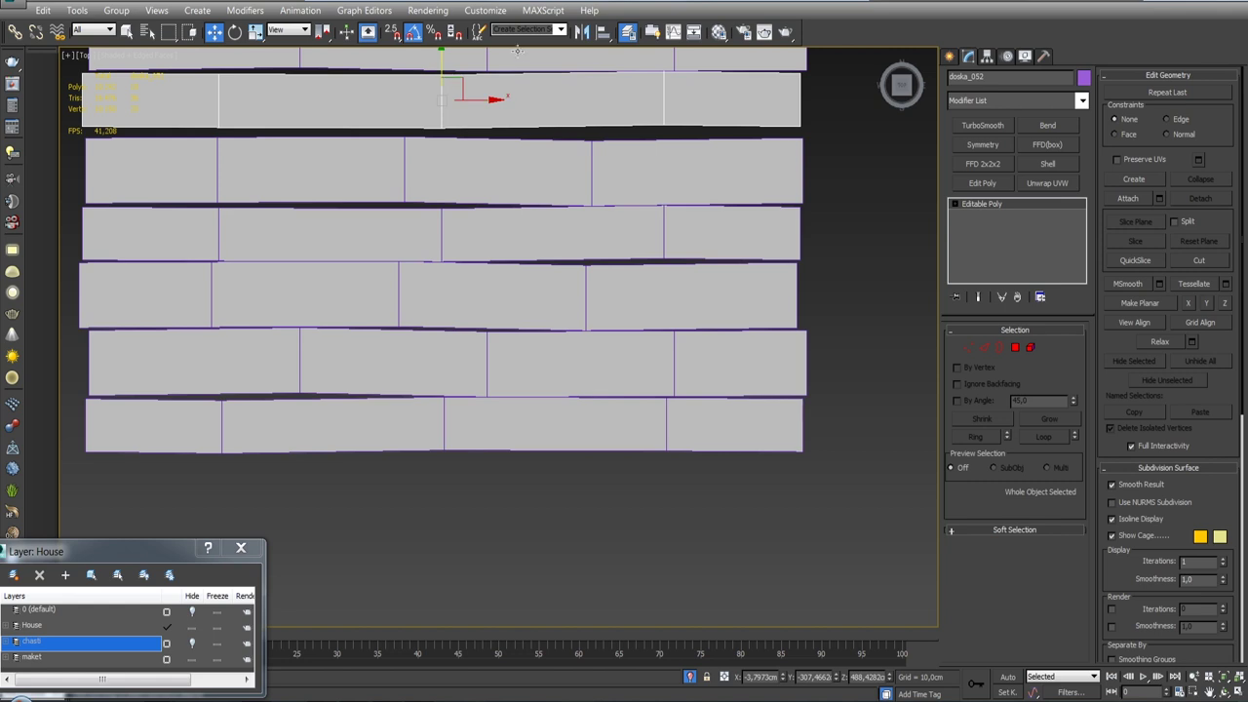
left_click(603, 32)
left_click(616, 173)
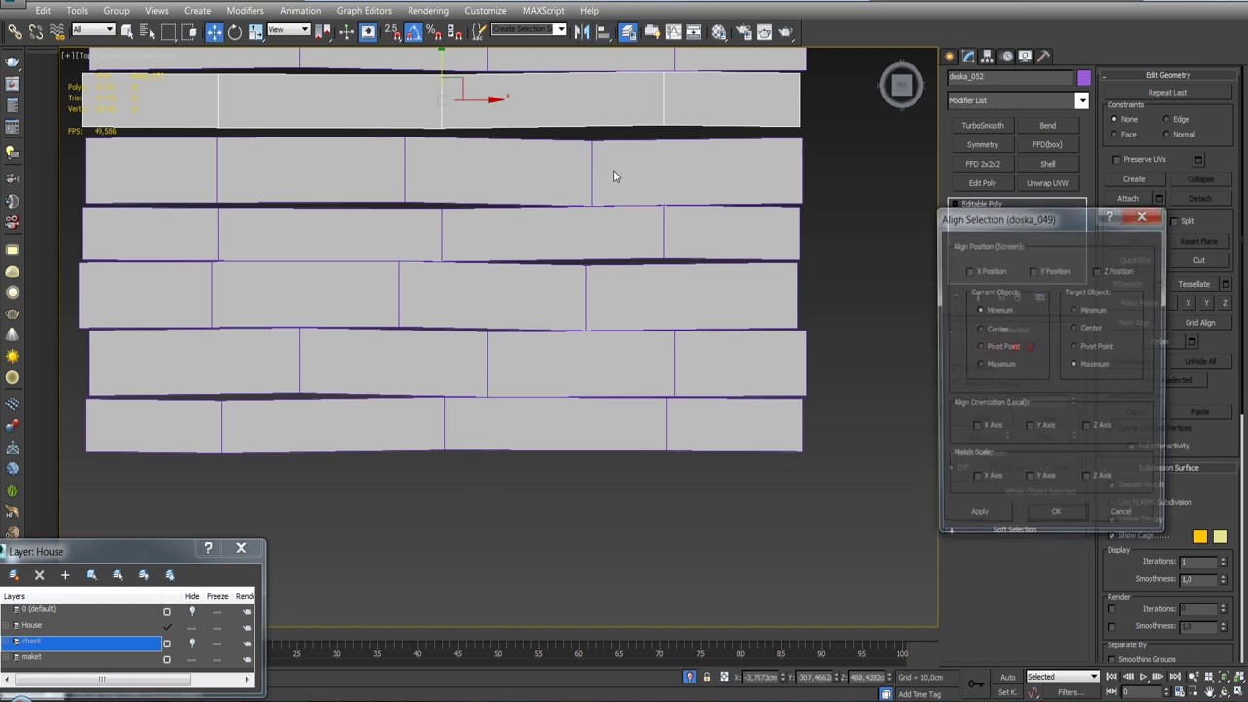
left_click(1035, 271)
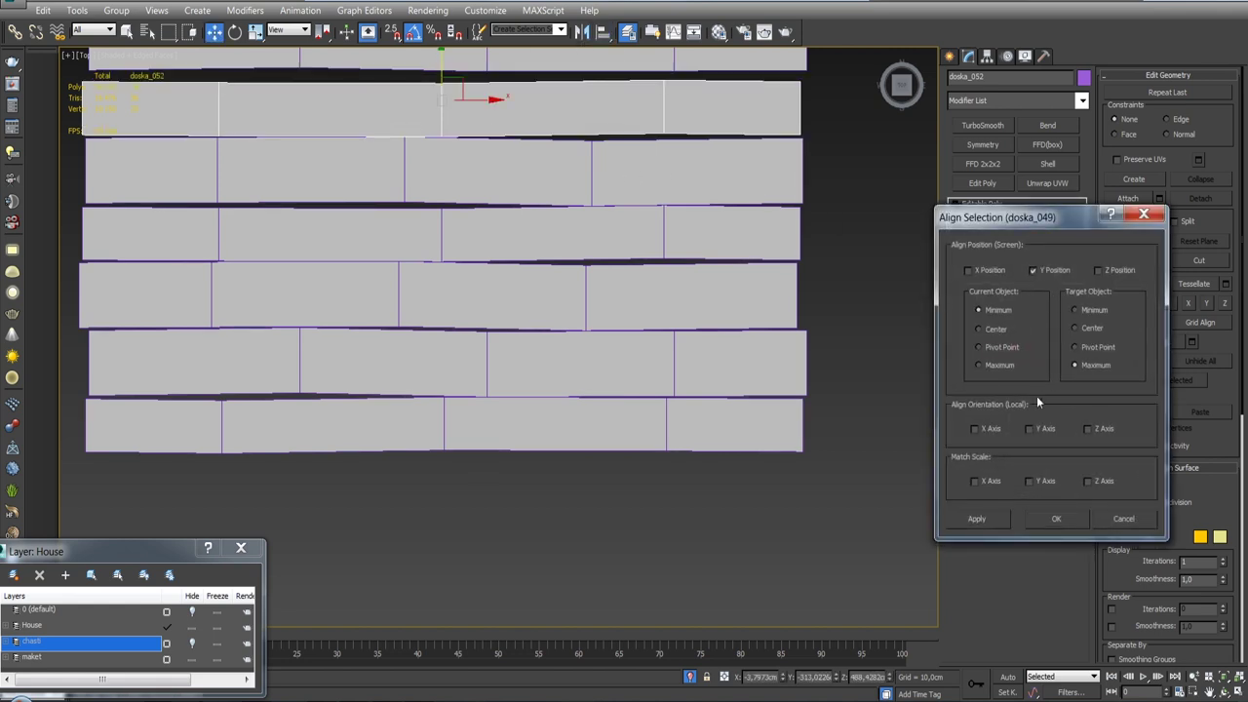
left_click(982, 519)
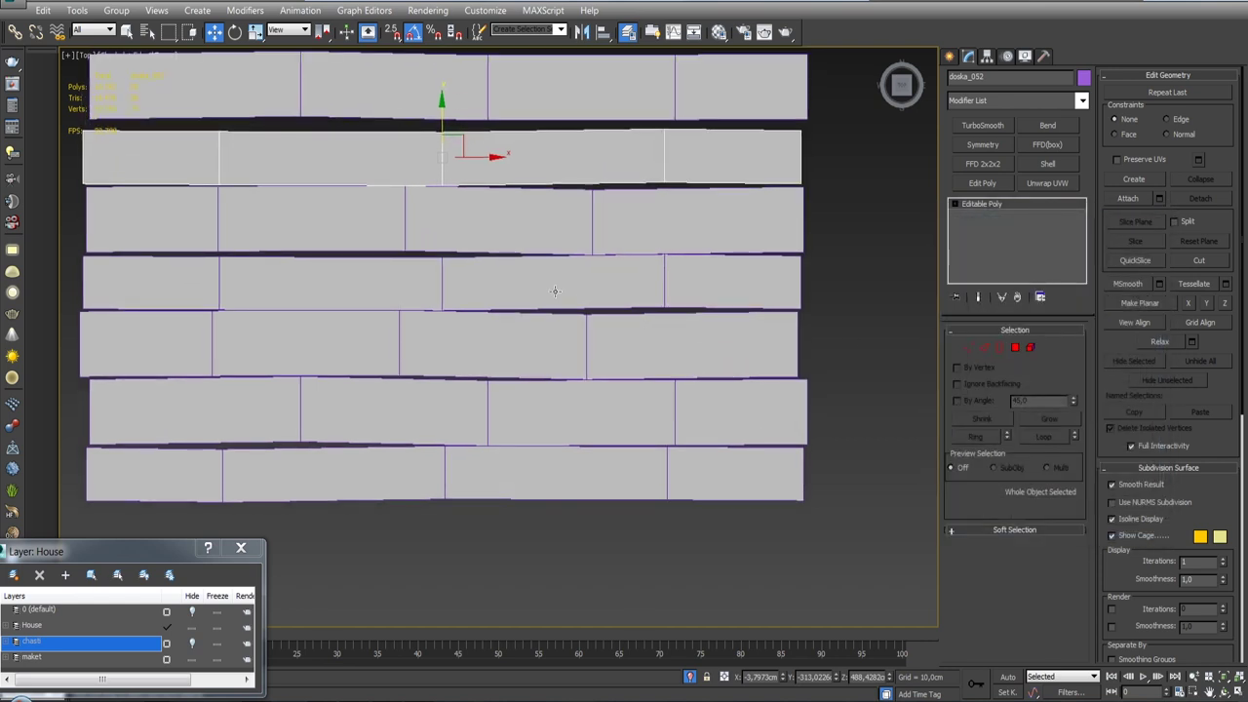
Align the topmost plank row's Y position to the row beneath it.
left_click(515, 92)
left_click(602, 31)
left_click(633, 210)
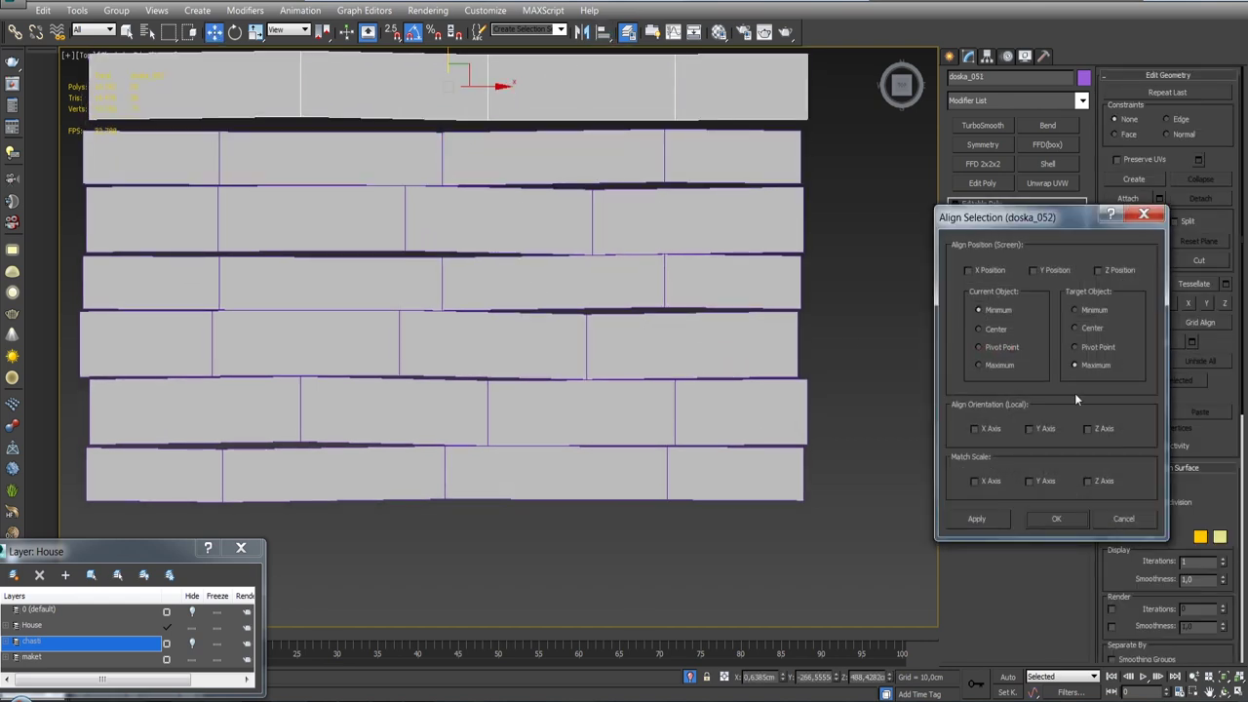
left_click(1035, 270)
left_click(1055, 518)
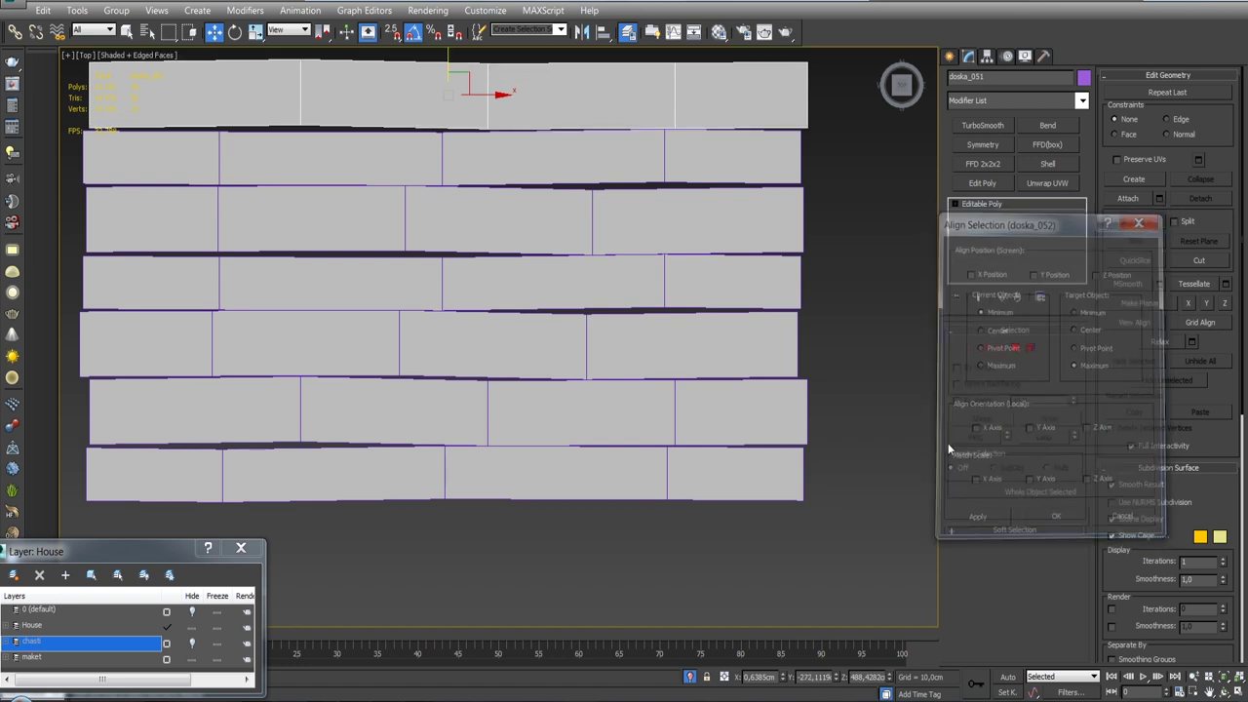
scroll(601, 295, "down", 3)
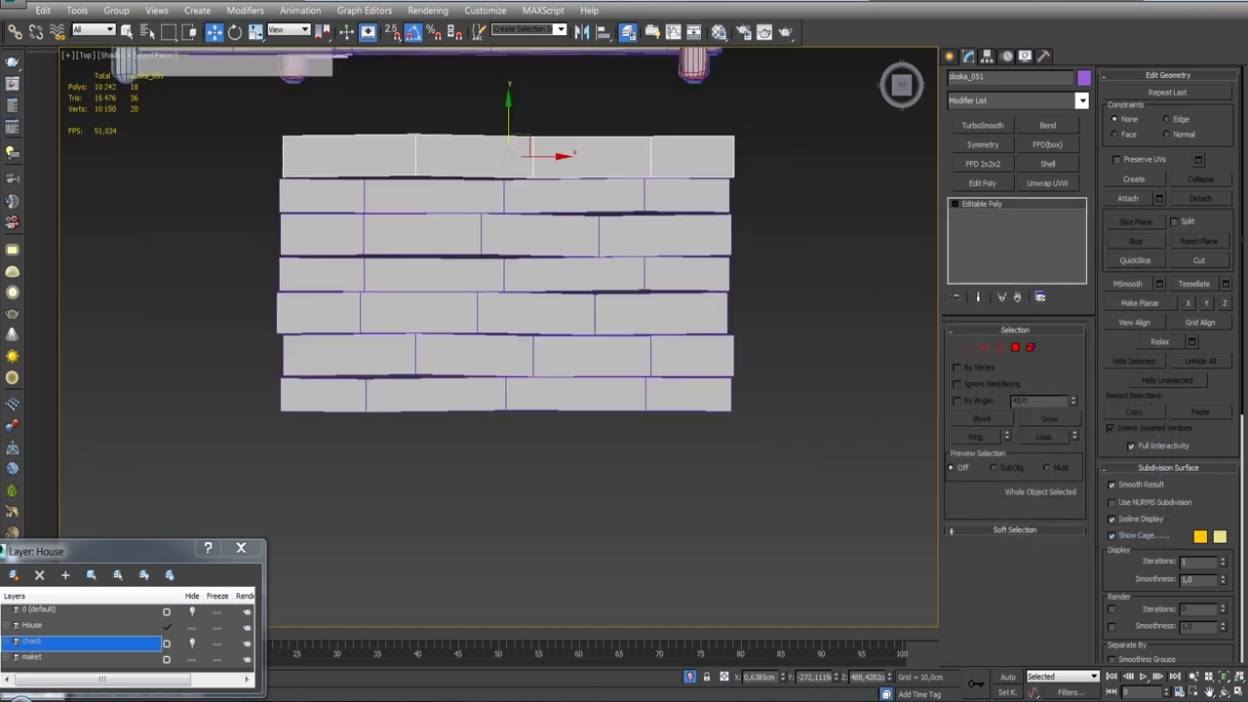
middle_click_drag(600, 295, 585, 390, "alt")
mouse_move(585, 293)
middle_mouse_down("alt")
mouse_move(546, 321)
mouse_move(369, 231)
middle_mouse_up("alt")
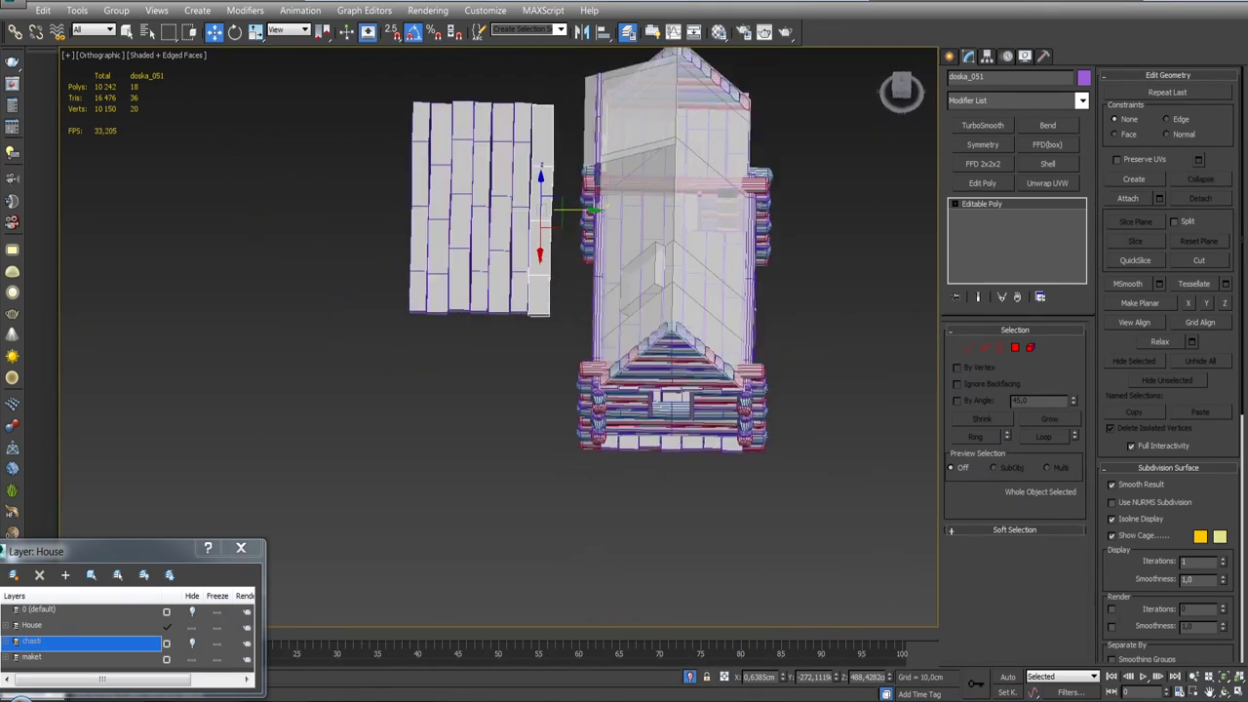
Group the seven panel planks as Group008.
left_click(554, 249)
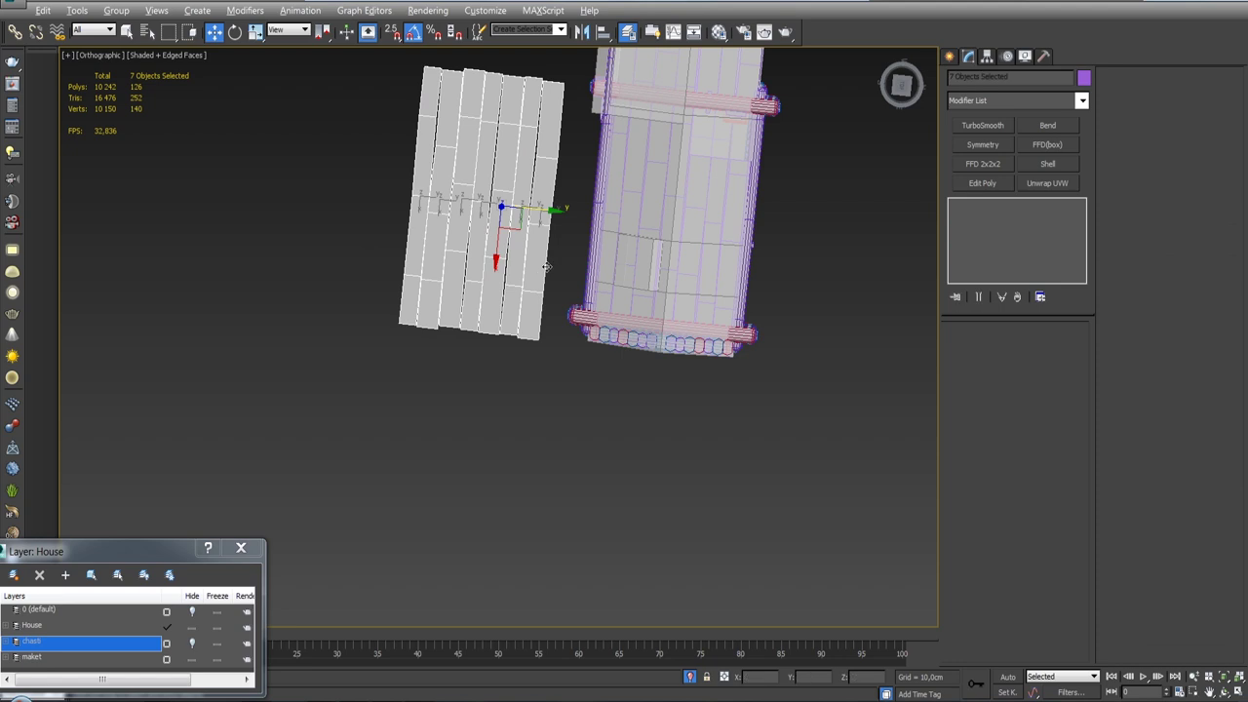
middle_click_drag(554, 249, 534, 228, "alt")
left_click(116, 10)
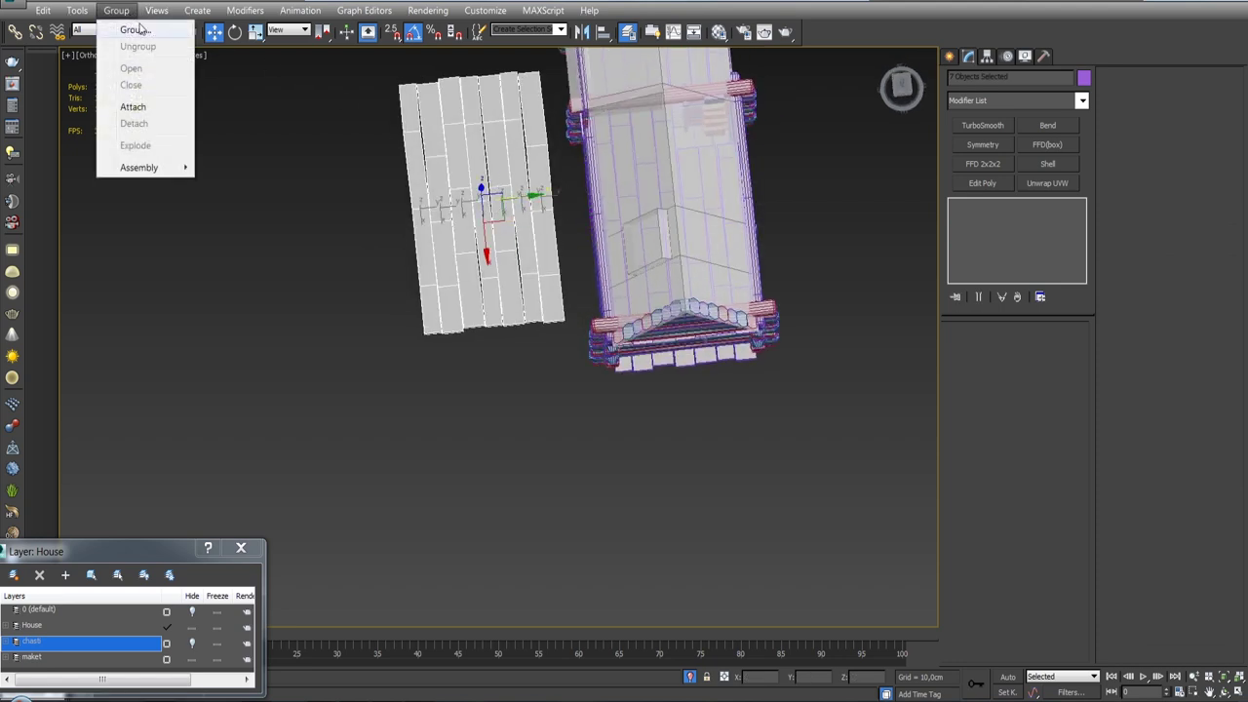
left_click(137, 30)
left_click(627, 382)
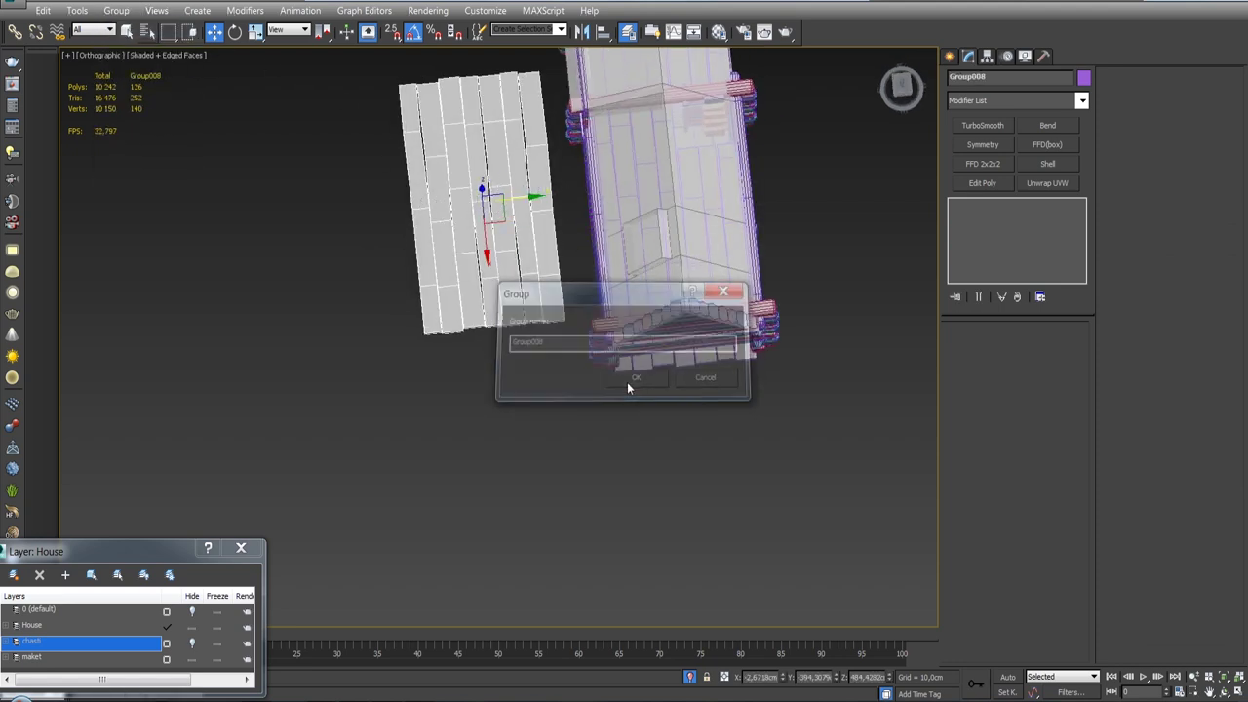
Tilt the Group008 panel steeply upward toward the roof pitch.
mouse_move(512, 295)
middle_mouse_down("alt")
mouse_move(643, 262)
mouse_move(688, 234)
mouse_move(547, 217)
mouse_move(552, 234)
middle_mouse_up("alt")
key("e")
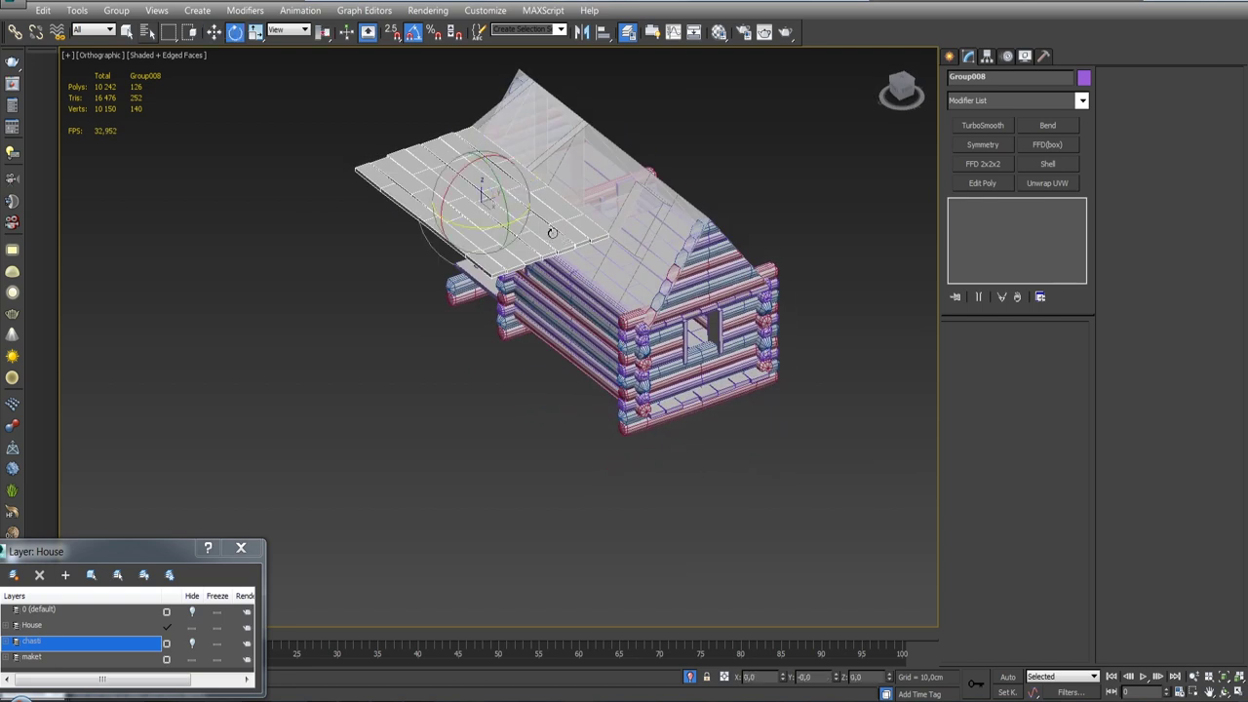
left_click_drag(468, 172, 503, 235)
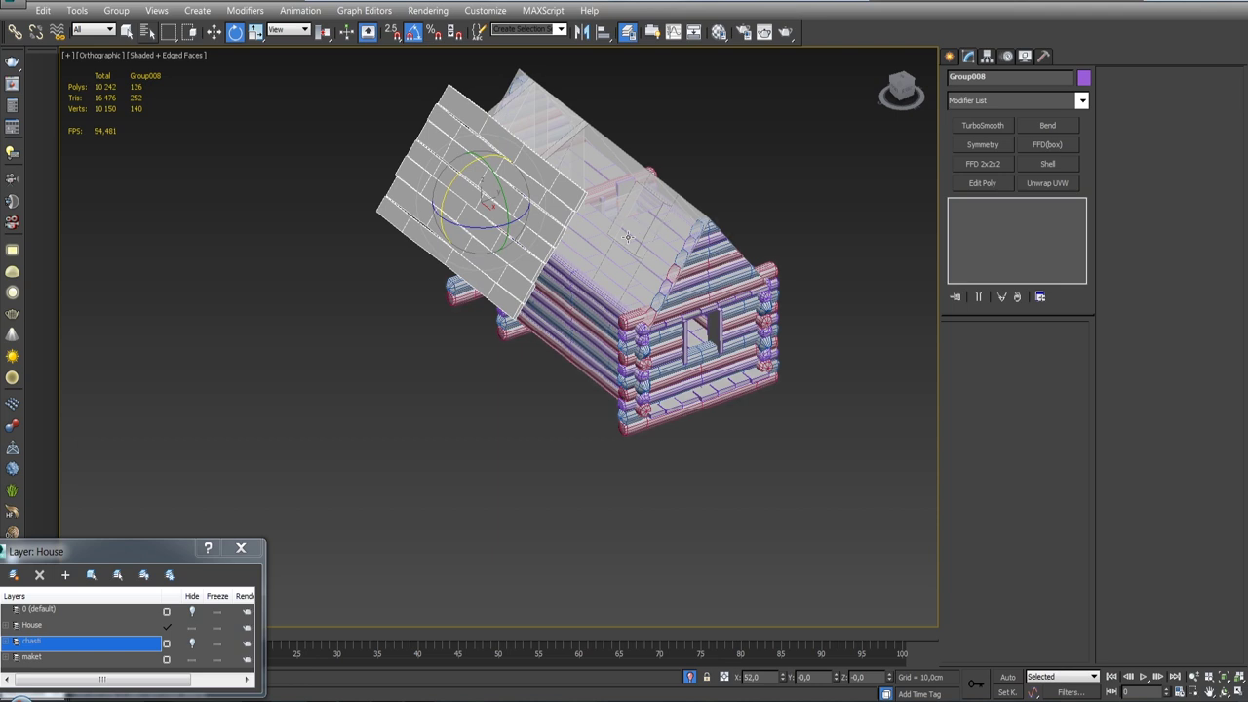
key("l")
key("alt+q")
scroll(574, 258, "down", 5)
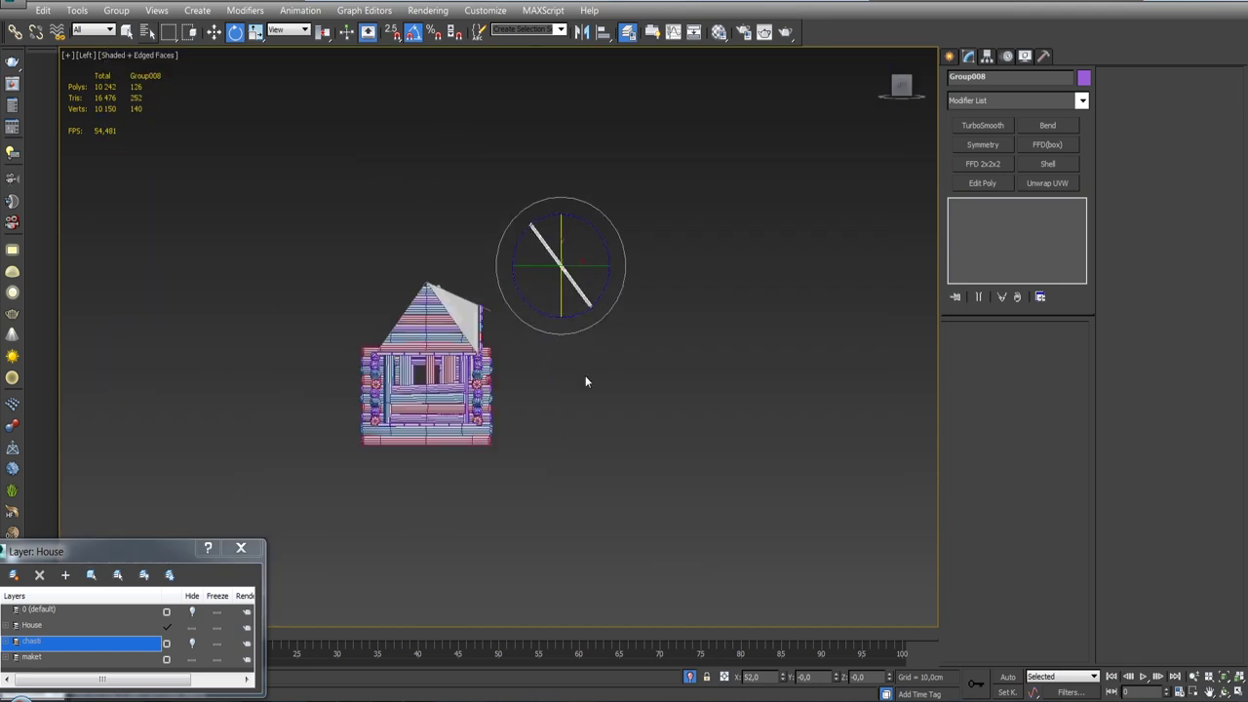
middle_click_drag(606, 349, 669, 298)
scroll(544, 280, "up", 5)
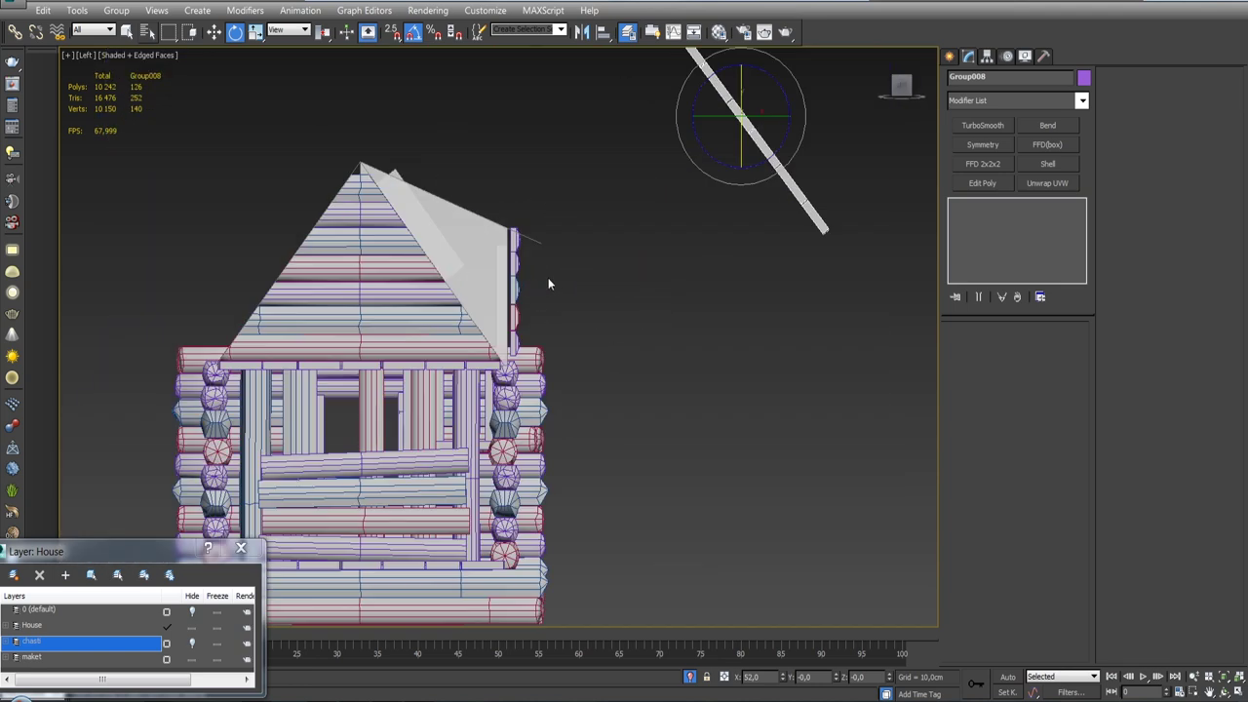
middle_click_drag(777, 131, 785, 208)
Move the panel onto the roof slope and tilt it about 1° to match.
key("w")
left_click_drag(763, 182, 468, 354)
middle_click_drag(468, 354, 470, 322)
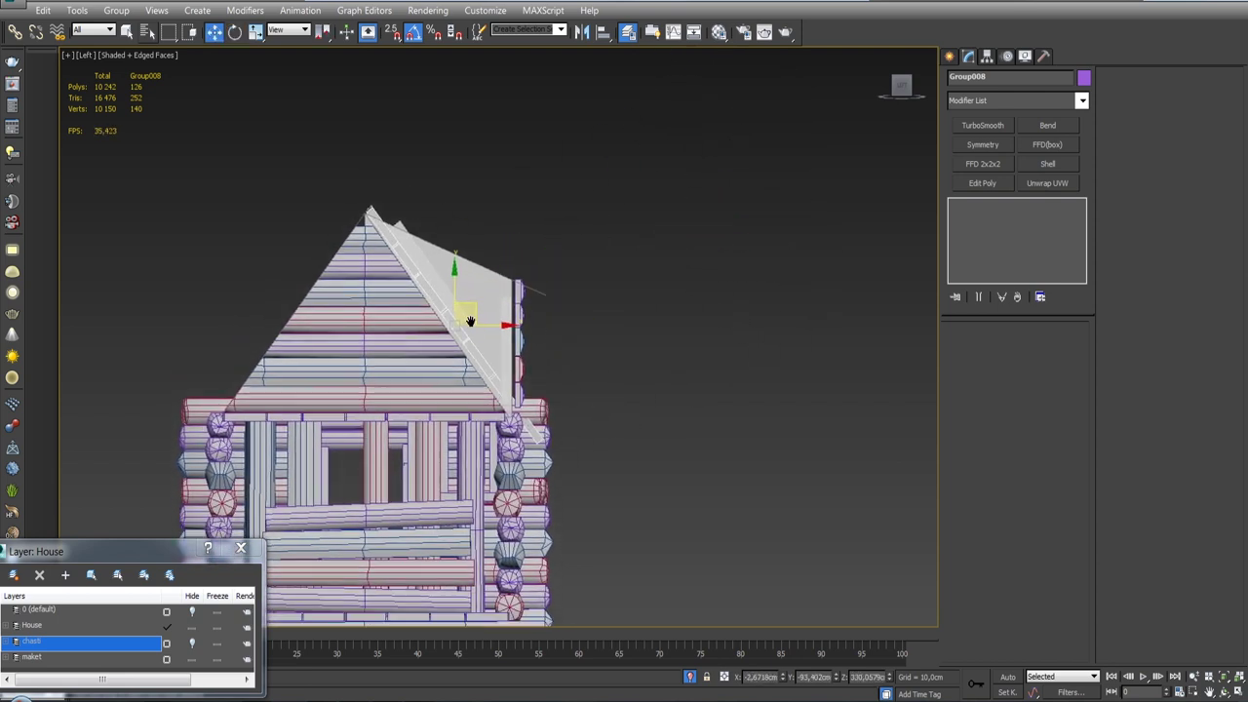
scroll(470, 321, "up", 3)
key("e")
left_click_drag(481, 275, 482, 274)
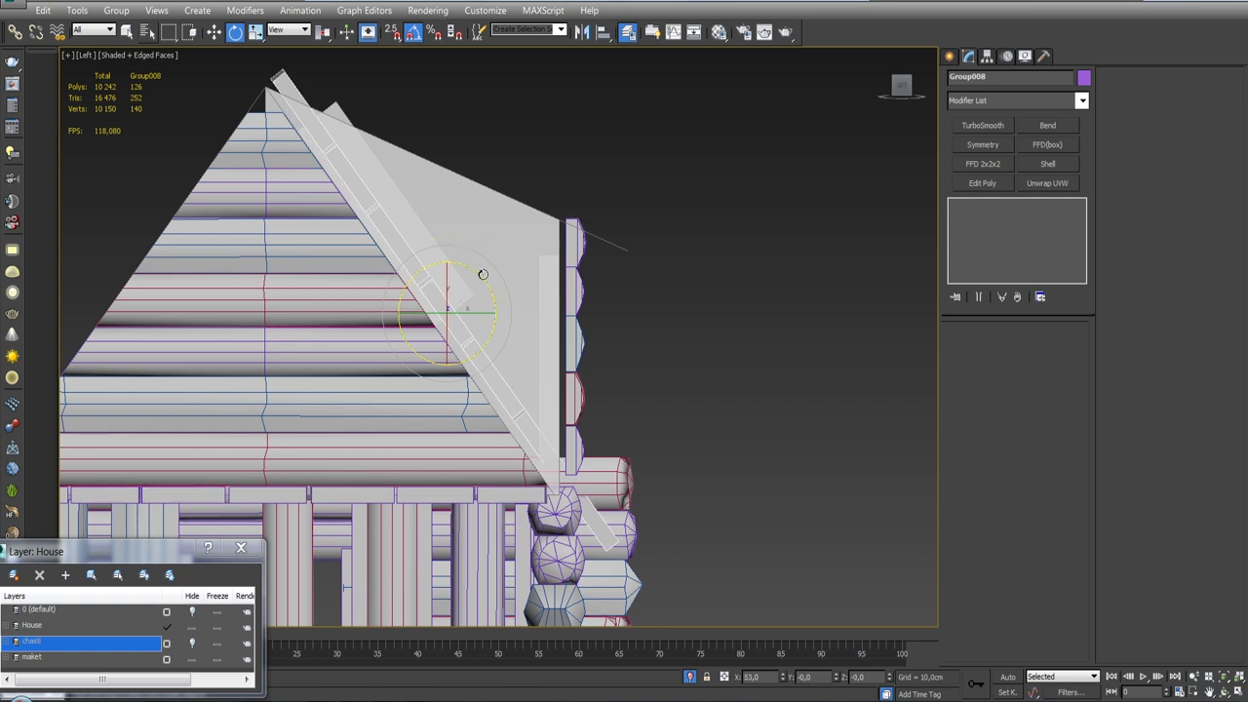
key("w")
left_click_drag(468, 291, 439, 287)
mouse_move(438, 287)
middle_mouse_down("alt")
mouse_move(507, 293)
mouse_move(419, 292)
mouse_move(477, 298)
middle_mouse_up("alt")
middle_click_drag(439, 334, 417, 336, "alt")
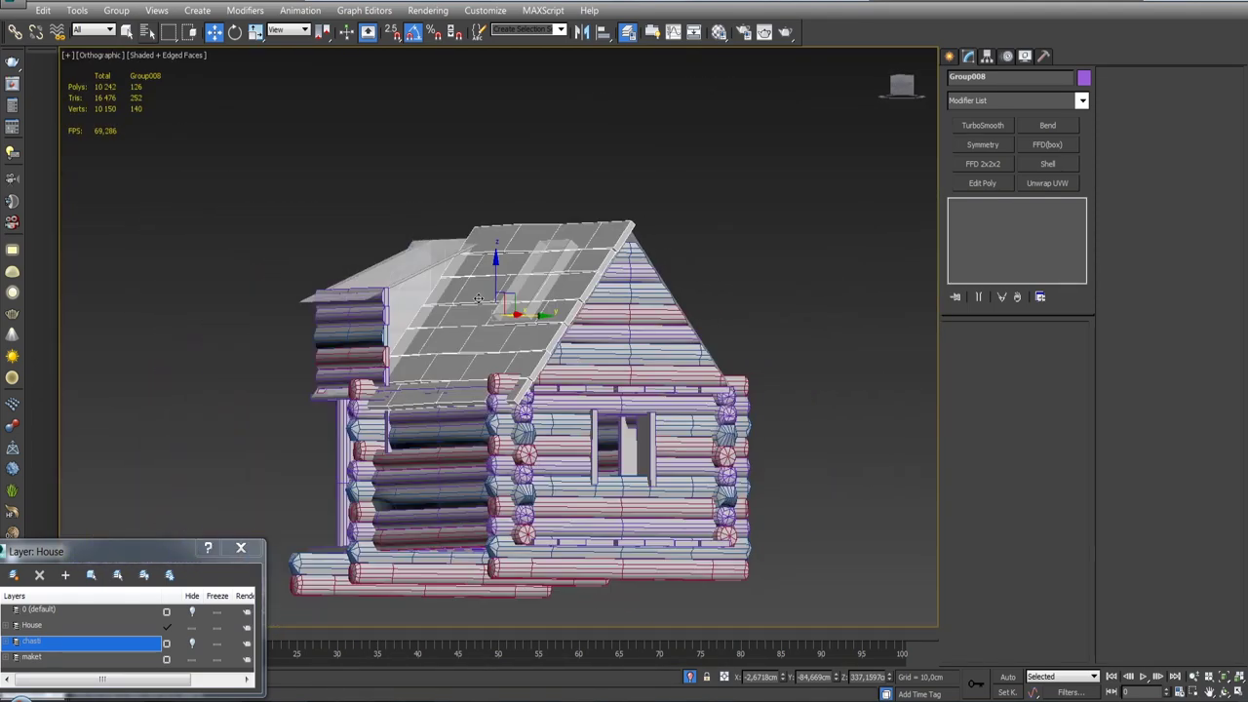
Shift the Group008 plank panel slightly along X so it sits evenly over the gable.
mouse_move(479, 297)
middle_mouse_down("alt")
mouse_move(571, 322)
mouse_move(535, 321)
mouse_move(616, 370)
mouse_move(493, 312)
mouse_move(380, 304)
middle_mouse_up("alt")
scroll(379, 304, "up", 3)
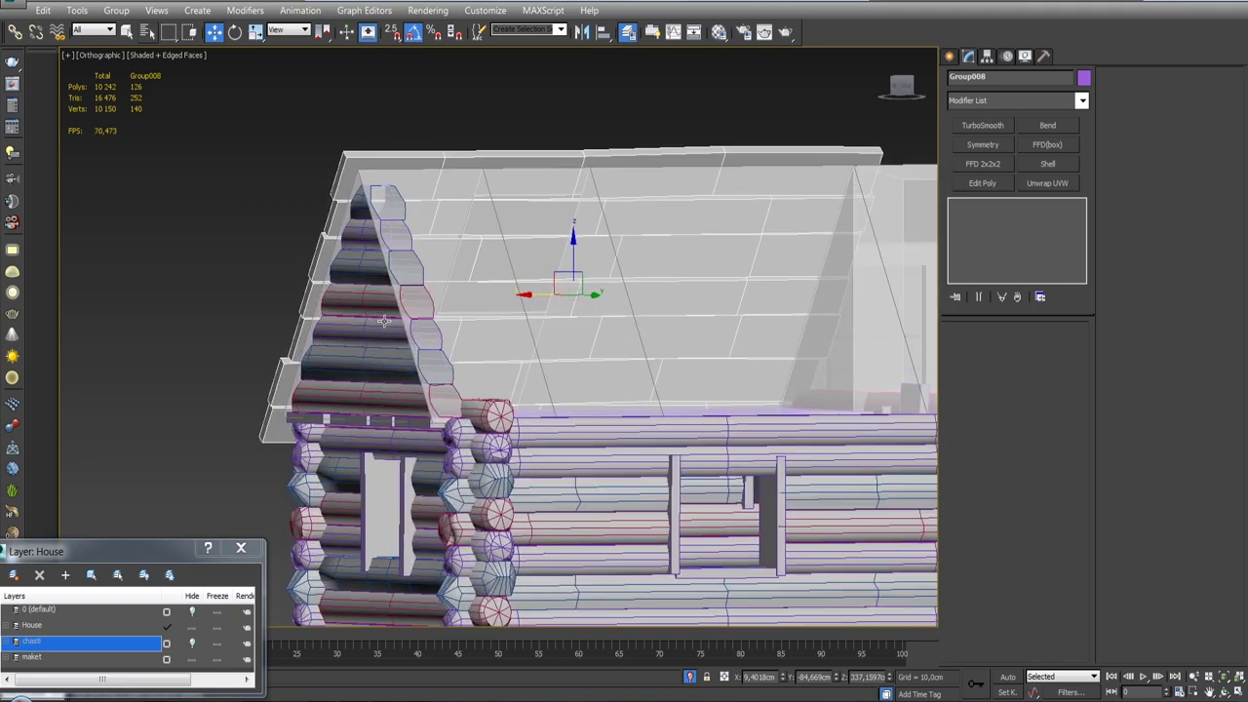
left_click_drag(530, 295, 521, 294)
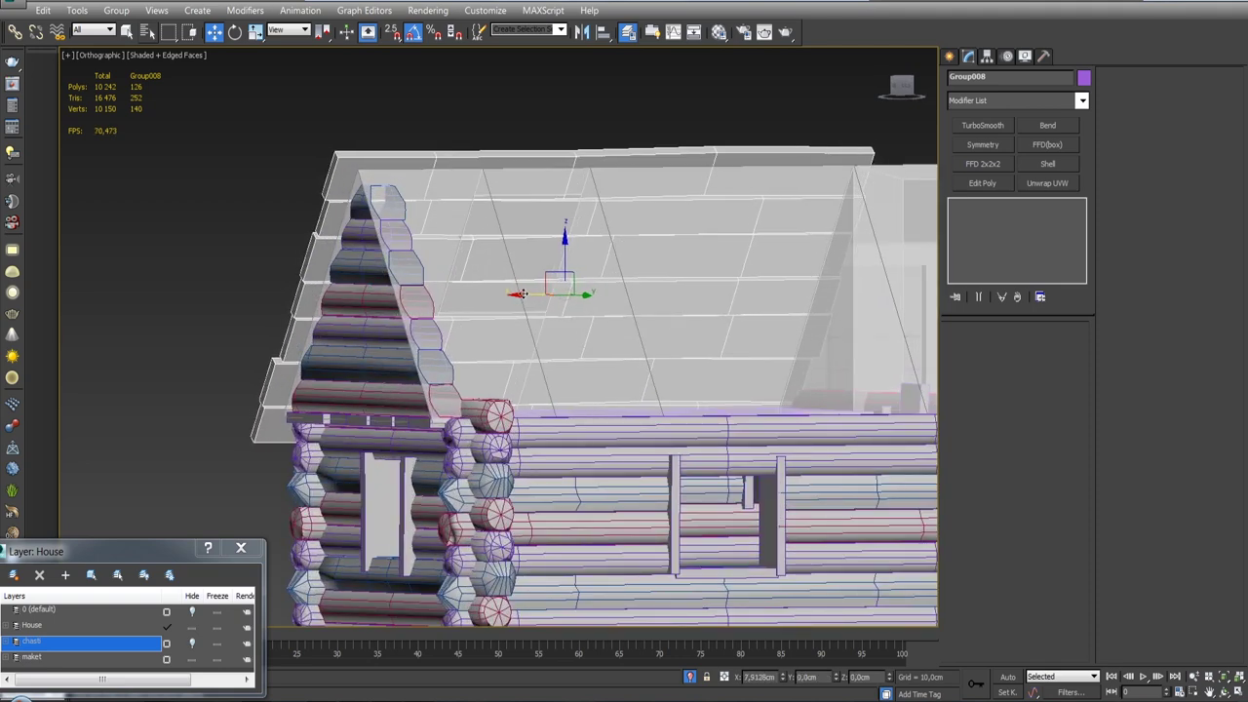
mouse_move(394, 310)
middle_mouse_down("alt")
mouse_move(451, 309)
mouse_move(356, 316)
mouse_move(526, 330)
mouse_move(486, 333)
mouse_move(490, 351)
middle_mouse_up("alt")
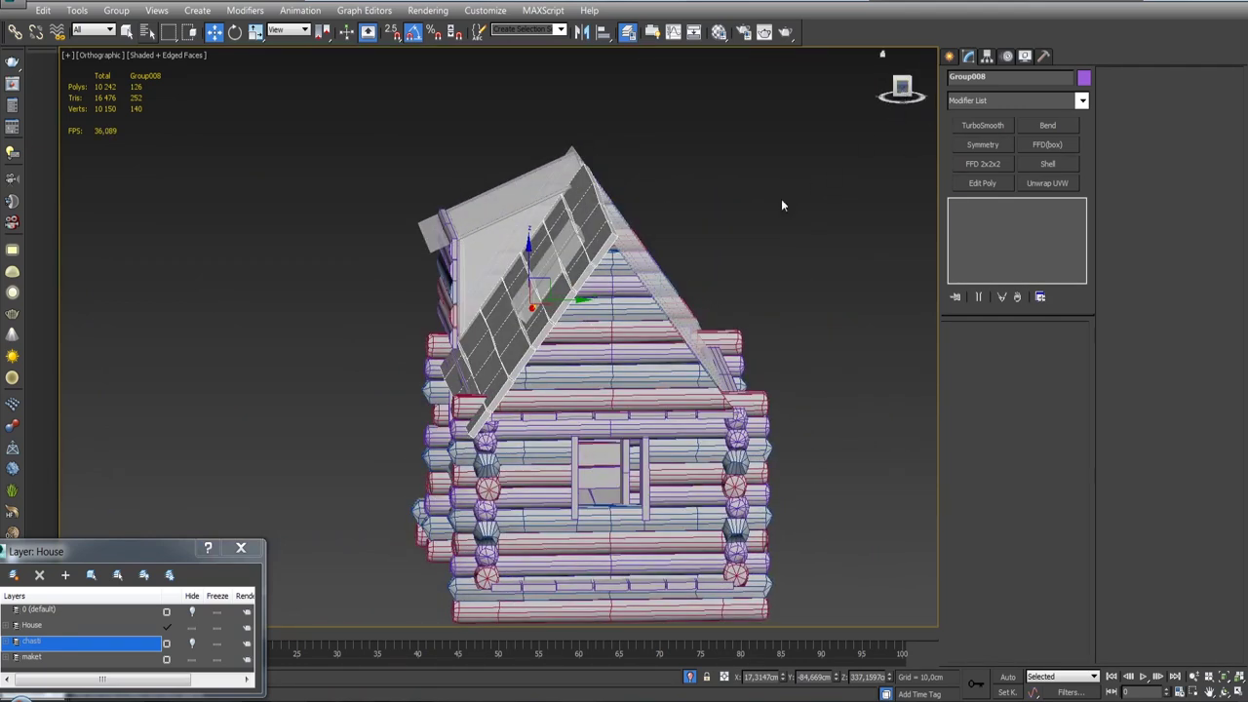
Zero Group008's pivot Y so it sits at the roof ridge, using Affect Pivot Only.
key("l")
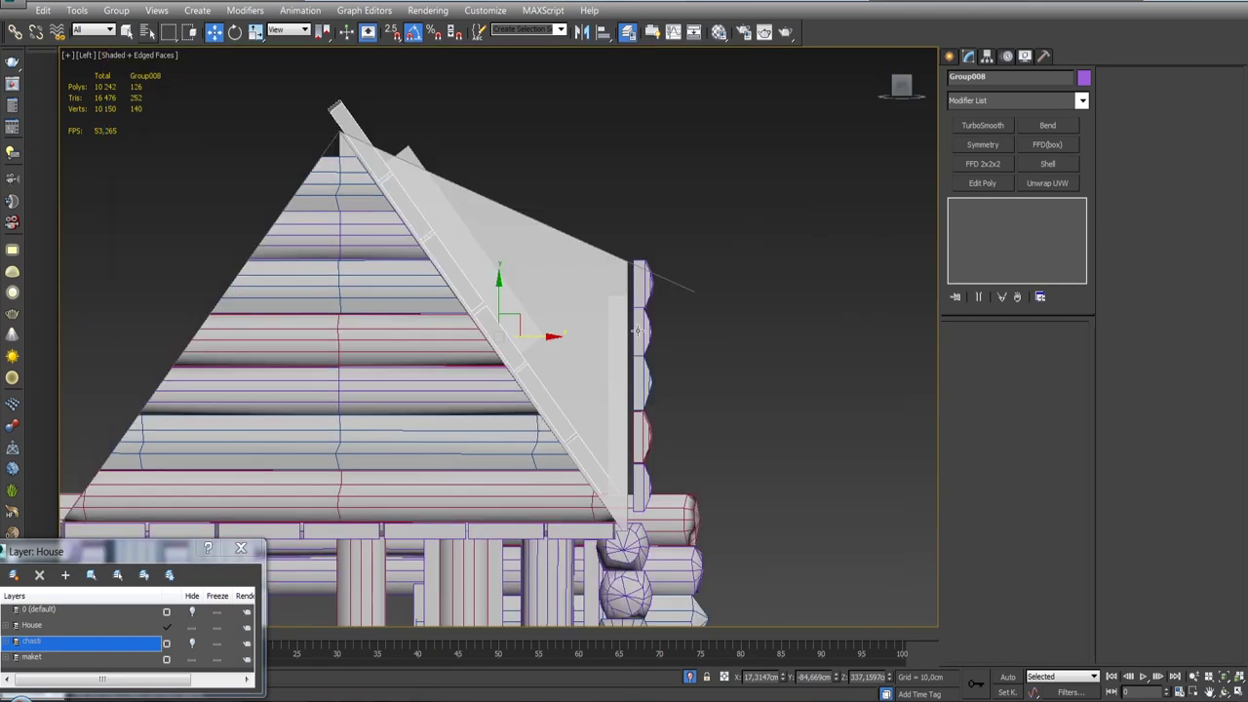
left_click(987, 56)
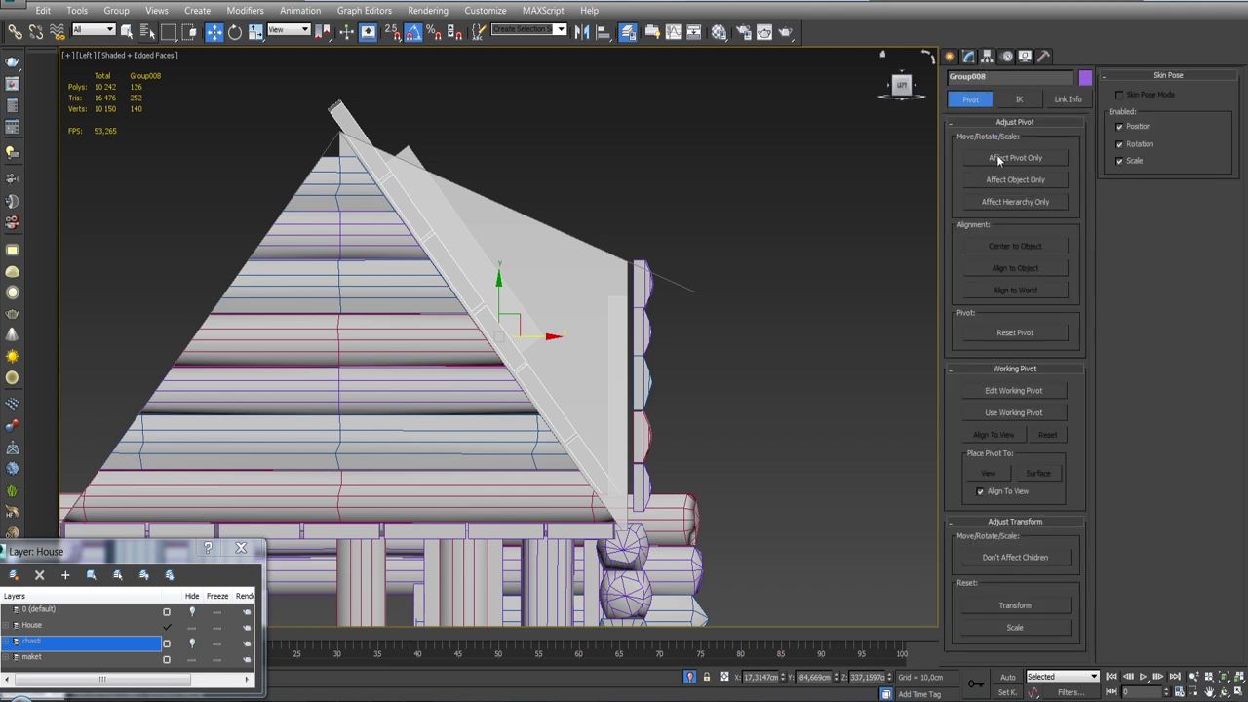
left_click(997, 159)
scroll(633, 265, "down", 5)
middle_click_drag(646, 331, 616, 300)
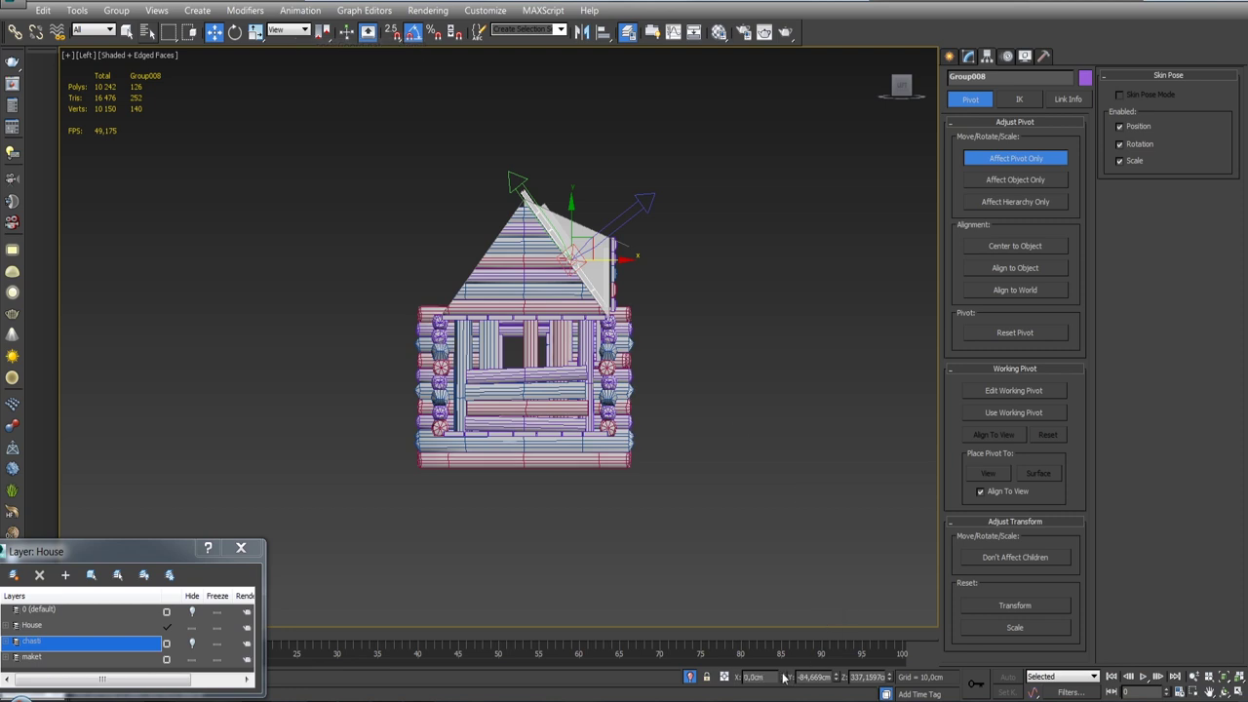
right_click(837, 677)
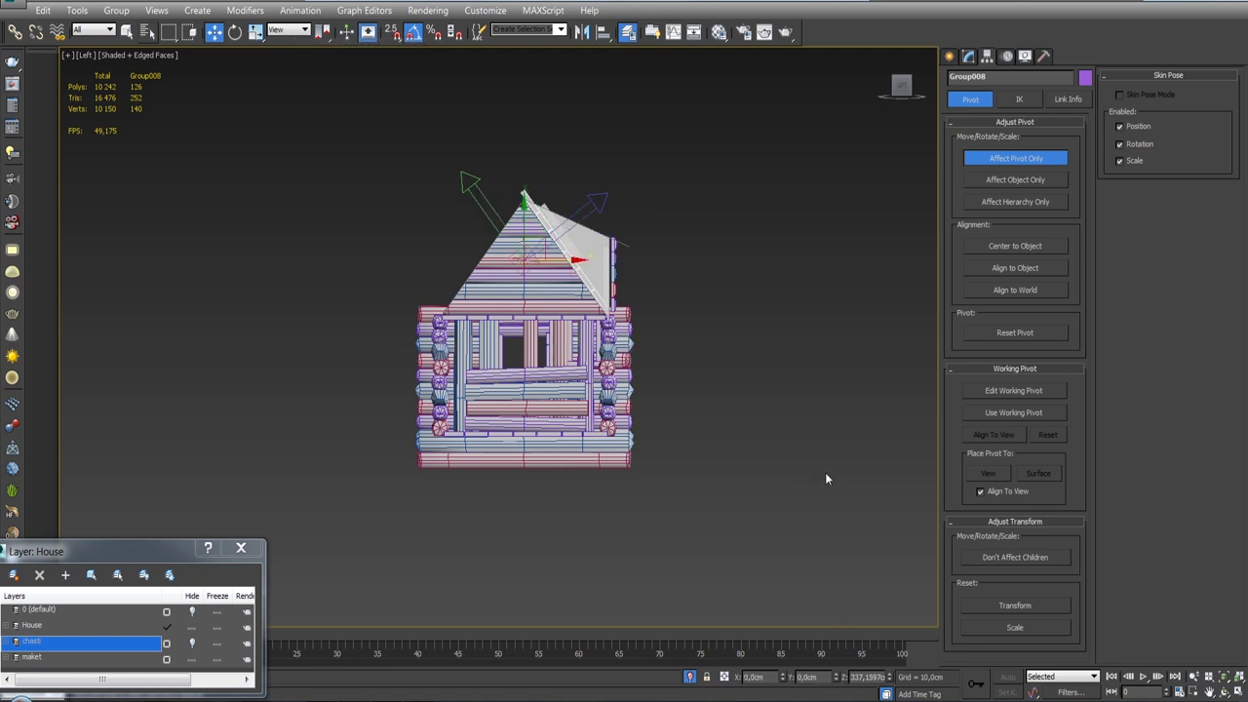
Mirror Group008 across Y as an Instance, creating Group009.
left_click(969, 56)
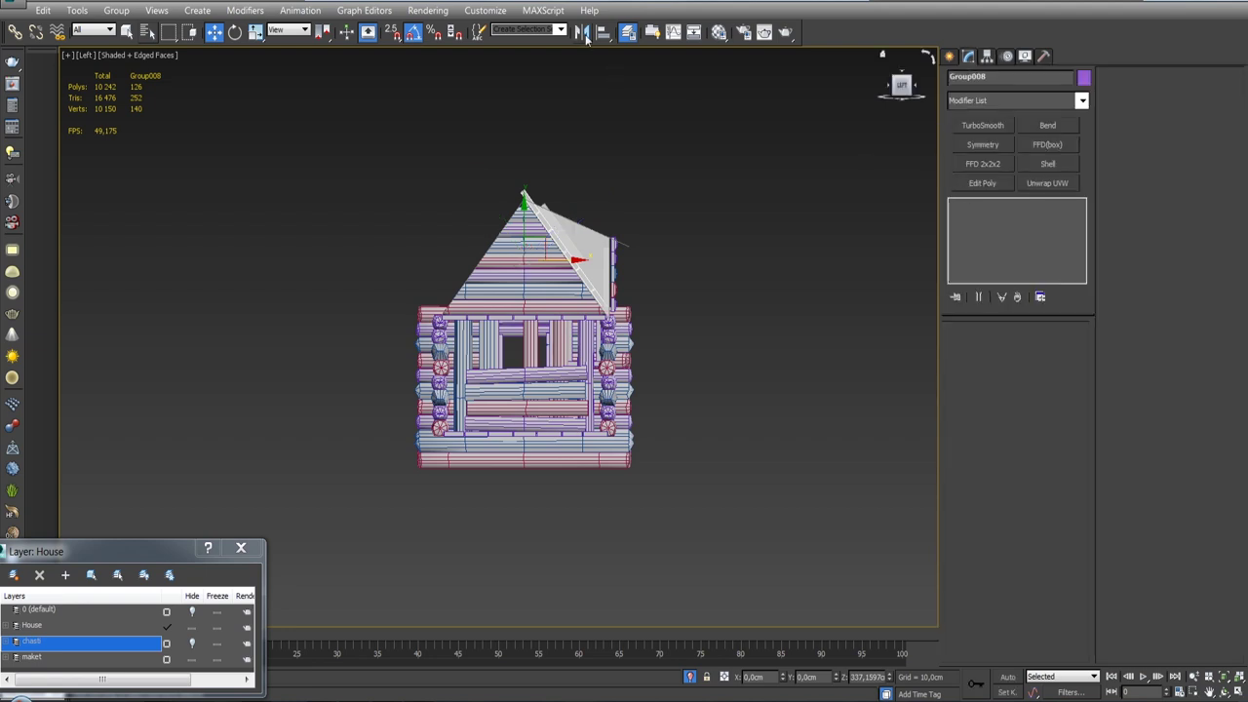
left_click(582, 33)
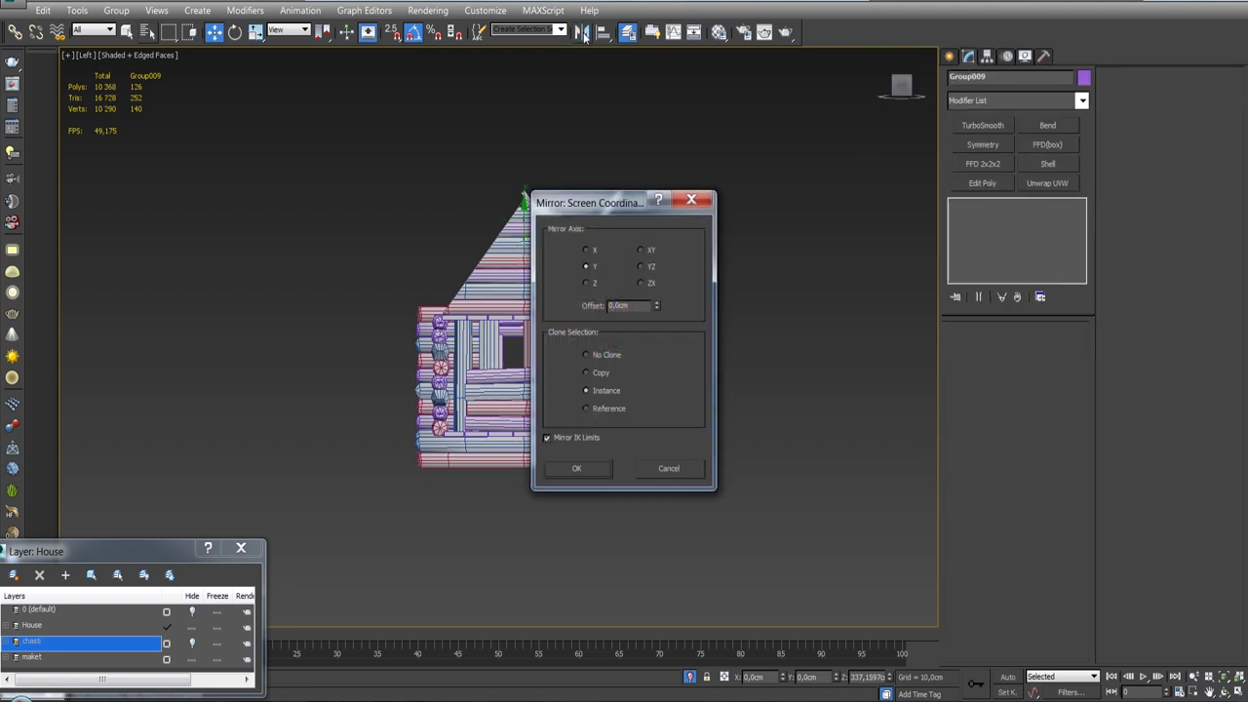
left_click_drag(604, 202, 793, 141)
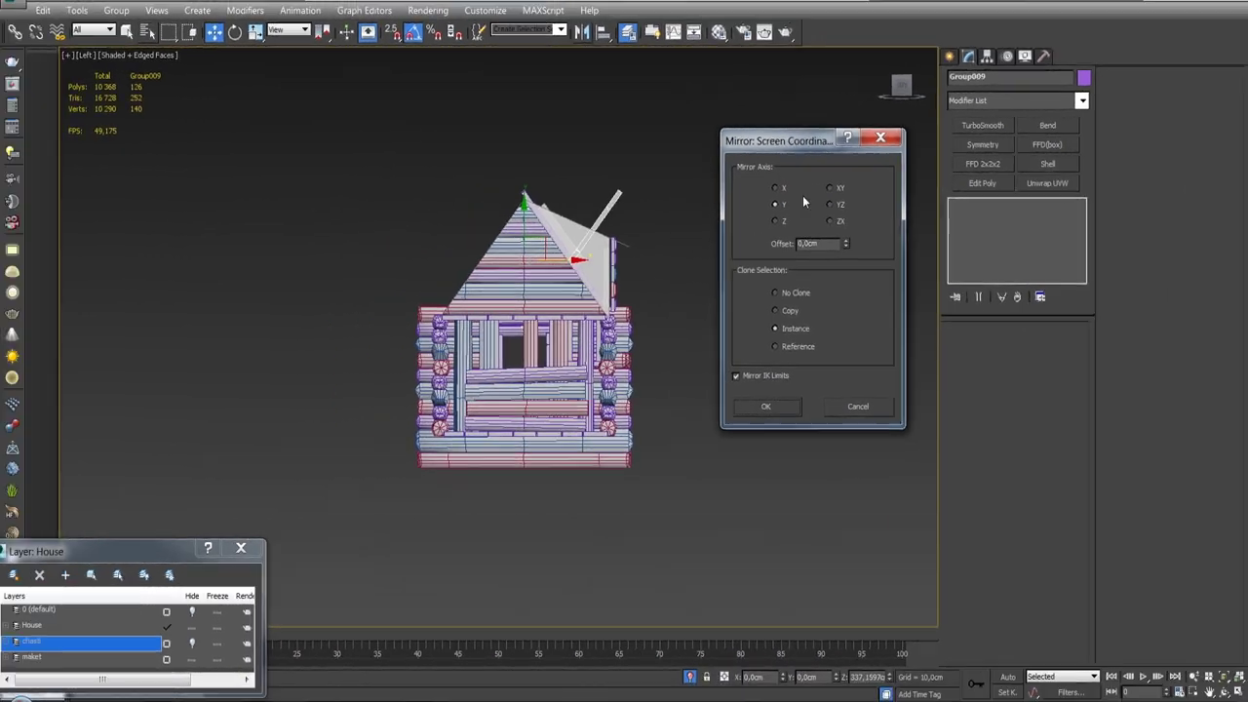
Confirm the mirrored roof copy and switch to the Left view facing the gable.
left_click(782, 405)
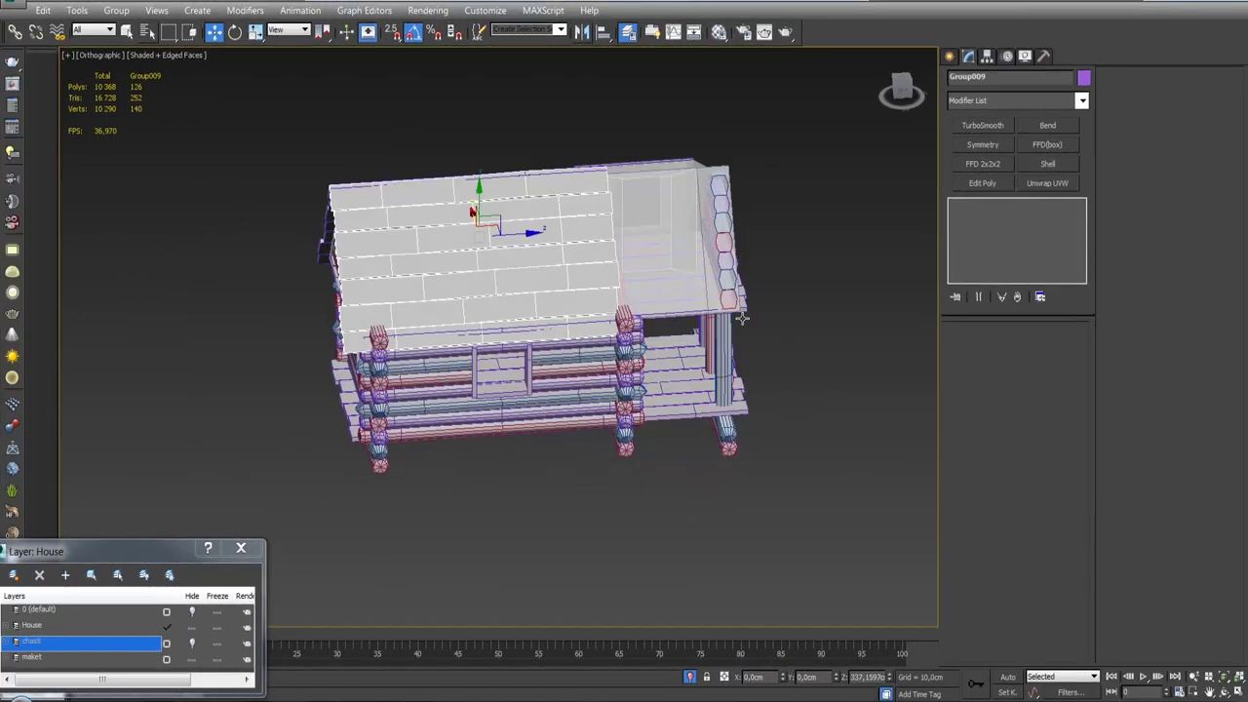
middle_click_drag(784, 404, 676, 229, "alt")
scroll(675, 229, "up", 3)
middle_click_drag(509, 293, 438, 270, "alt")
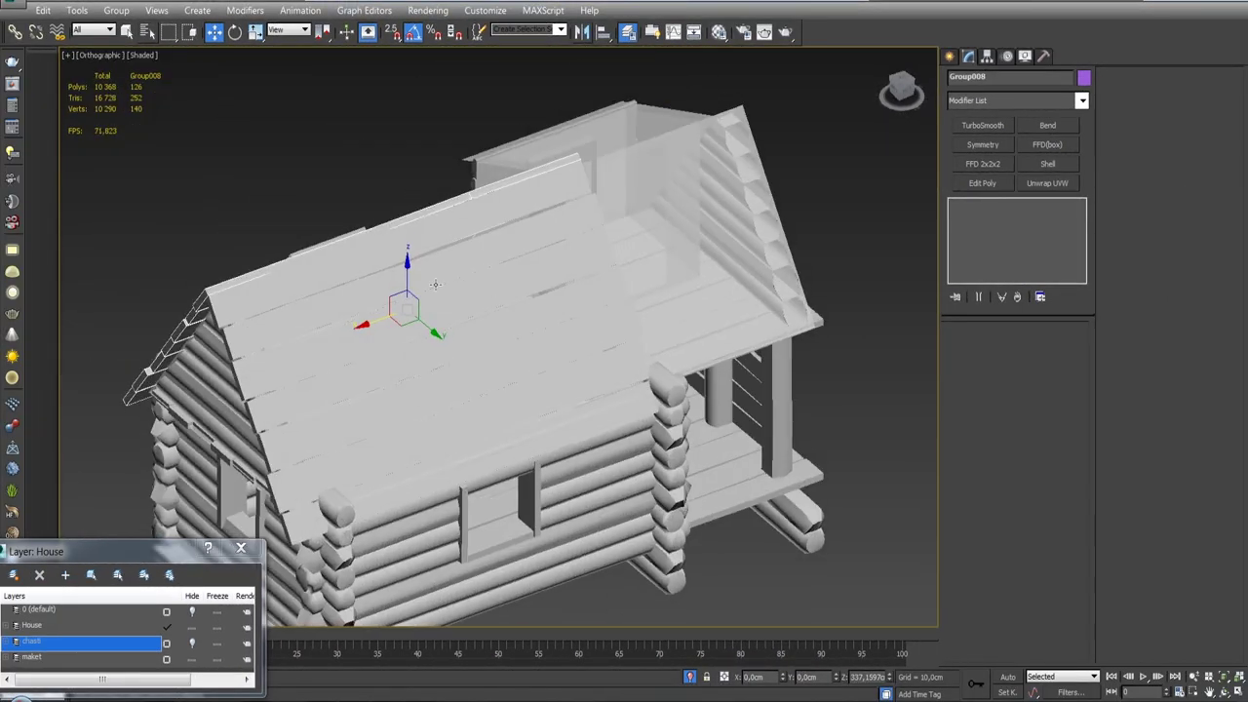
scroll(288, 280, "up", 3)
middle_click_drag(287, 280, 368, 366, "alt")
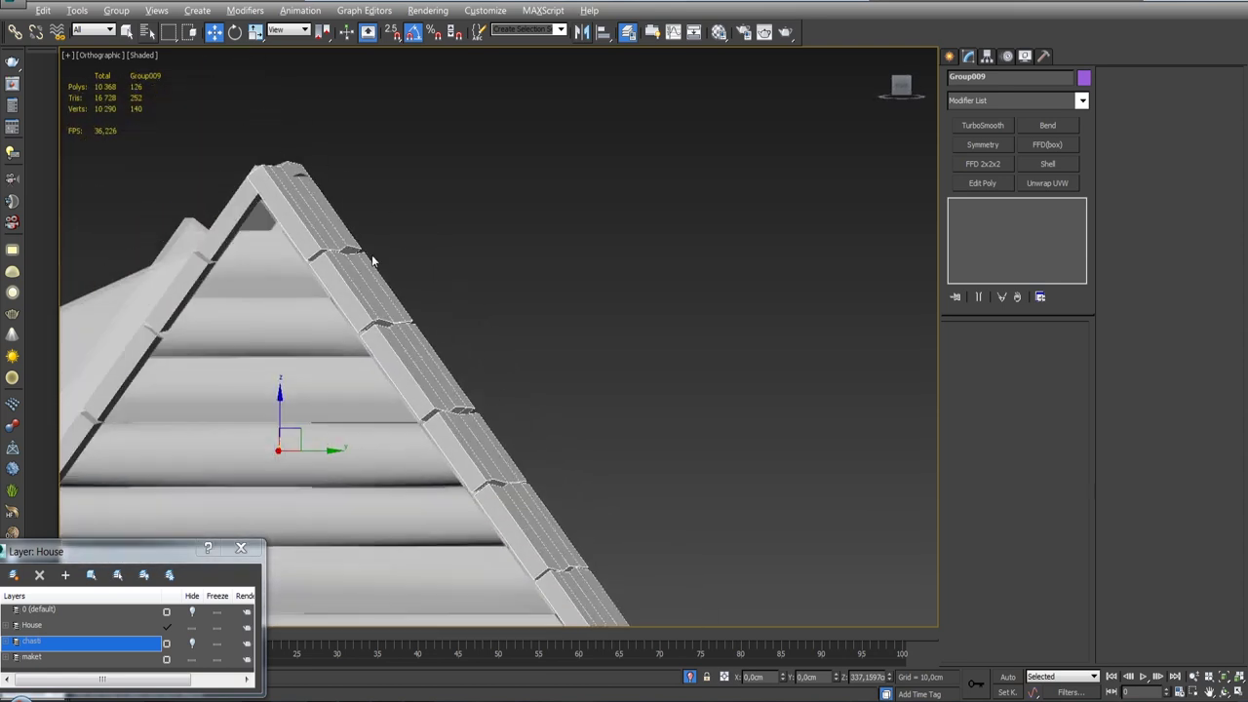
key("l")
scroll(624, 390, "down", 2)
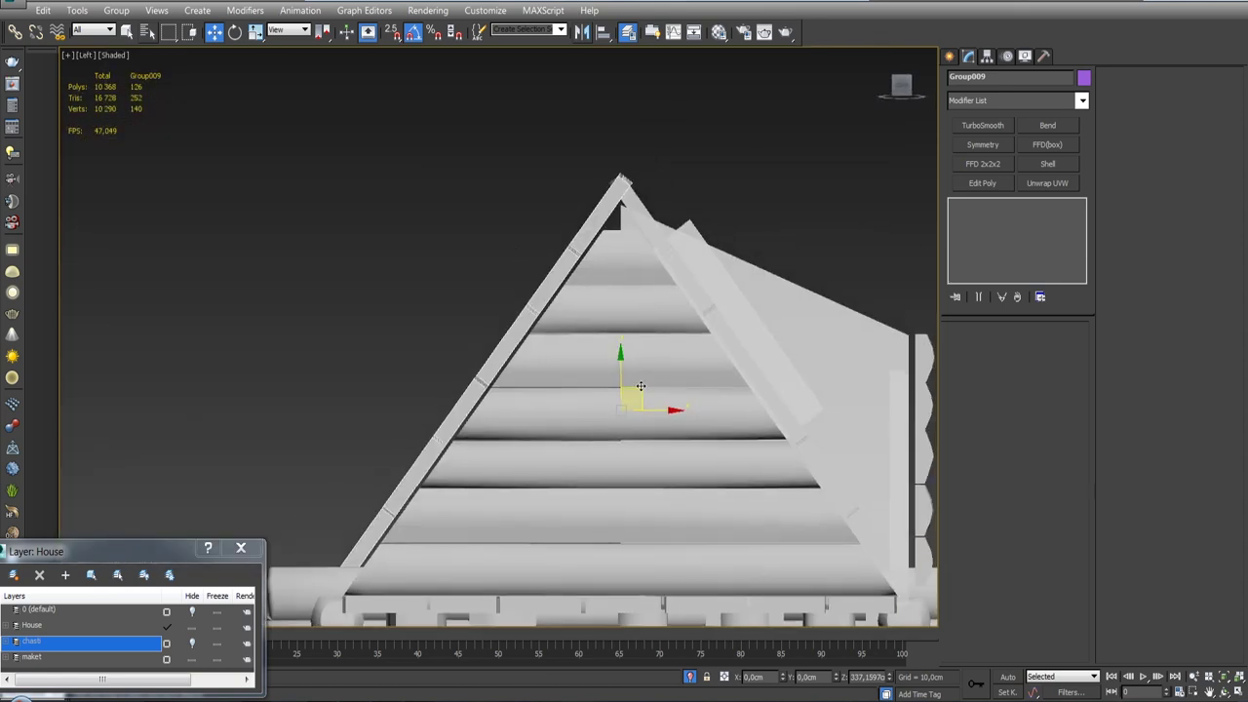
In Local coordinates, slide the roof rafter down along its slope, then return to View.
left_click(291, 31)
left_click(289, 82)
left_click_drag(649, 367, 638, 382)
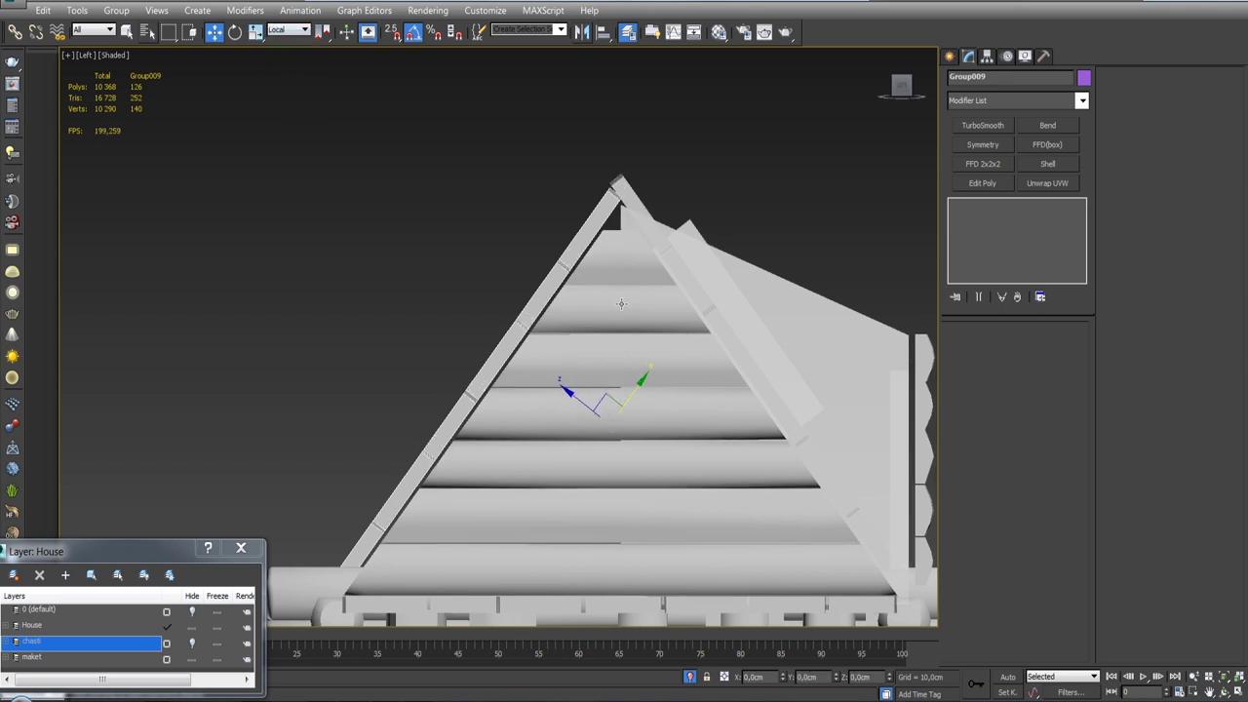
left_click(290, 31)
left_click(291, 43)
Select both roof slope groups and isolate them in the Left view.
mouse_move(723, 350)
middle_mouse_down()
mouse_move(647, 342)
mouse_move(623, 371)
middle_mouse_up()
left_click(689, 676)
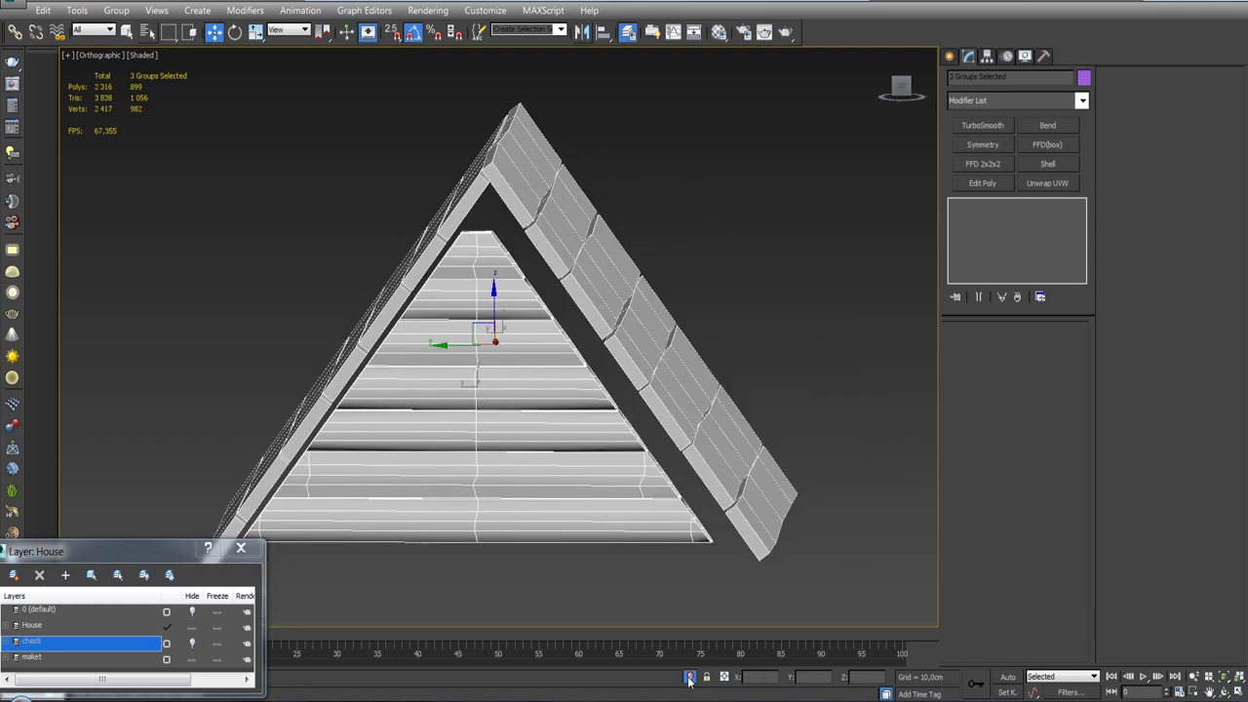
key("shift+z")
key("shift+z")
key("shift+z")
key("shift+z")
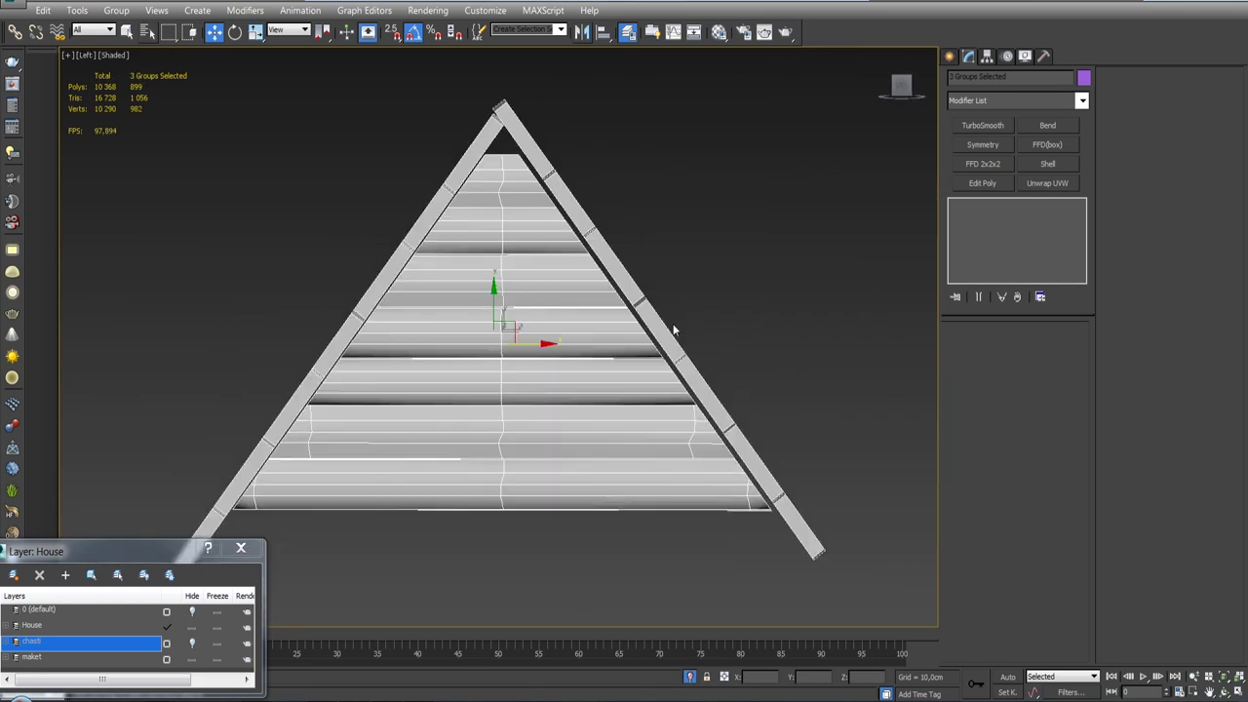
key("shift+z")
Nudge the right roof slope slightly left toward the peak.
key("F4")
left_click(675, 326)
key("e")
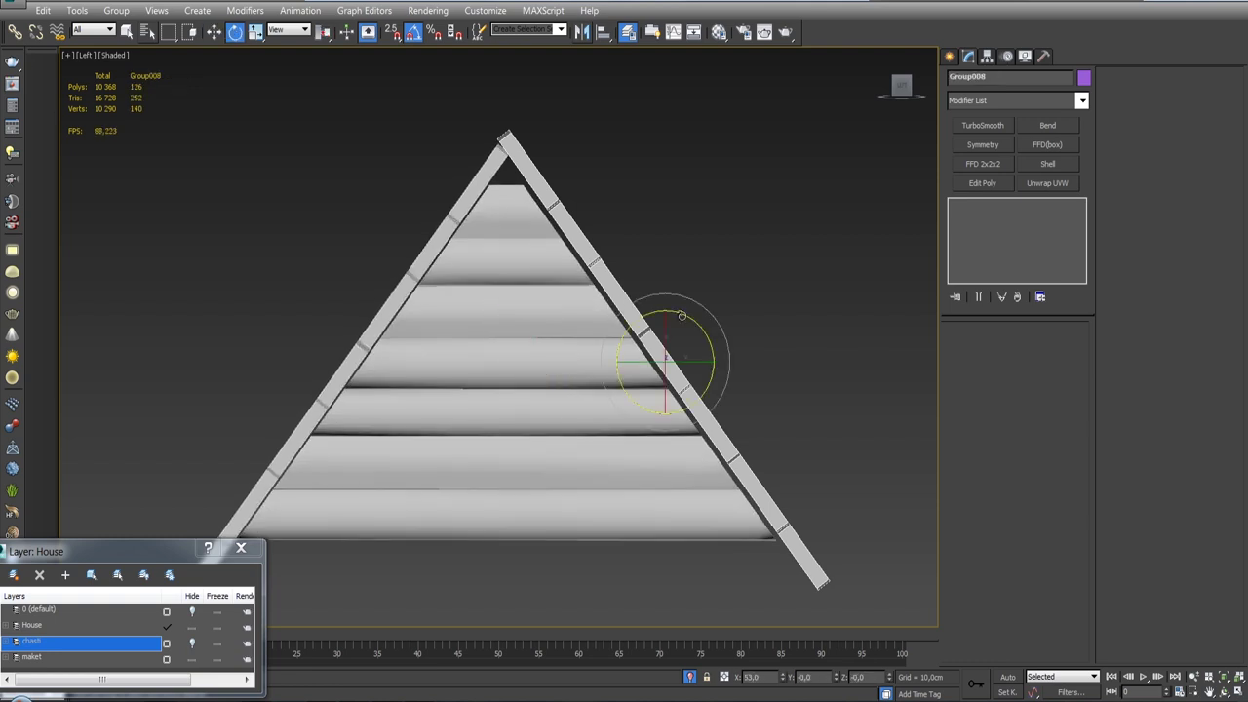
key("w")
left_click_drag(563, 360, 555, 361)
Shift the left roof slope up toward the peak along its Local axes.
left_click(439, 275)
left_click(290, 30)
left_click(292, 84)
left_click_drag(532, 341, 524, 336)
left_click(289, 30)
left_click(293, 41)
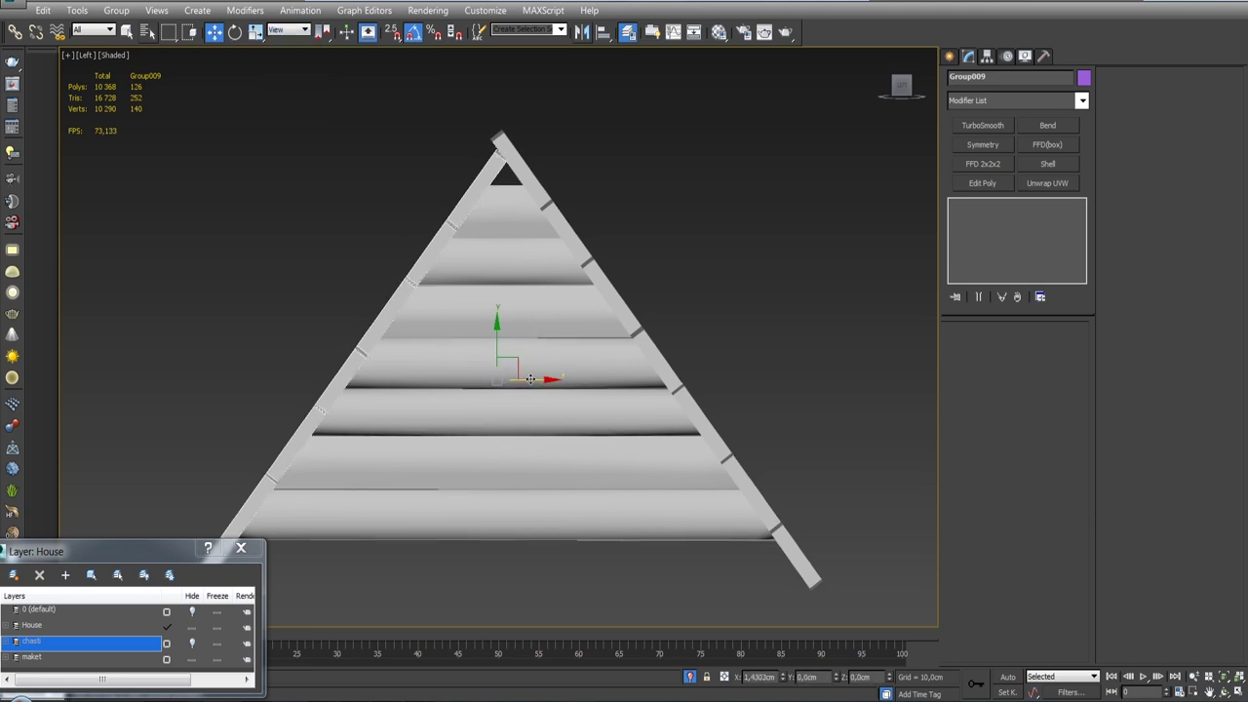
mouse_move(531, 378)
middle_mouse_down("alt")
mouse_move(633, 380)
mouse_move(643, 321)
mouse_move(680, 421)
middle_mouse_up("alt")
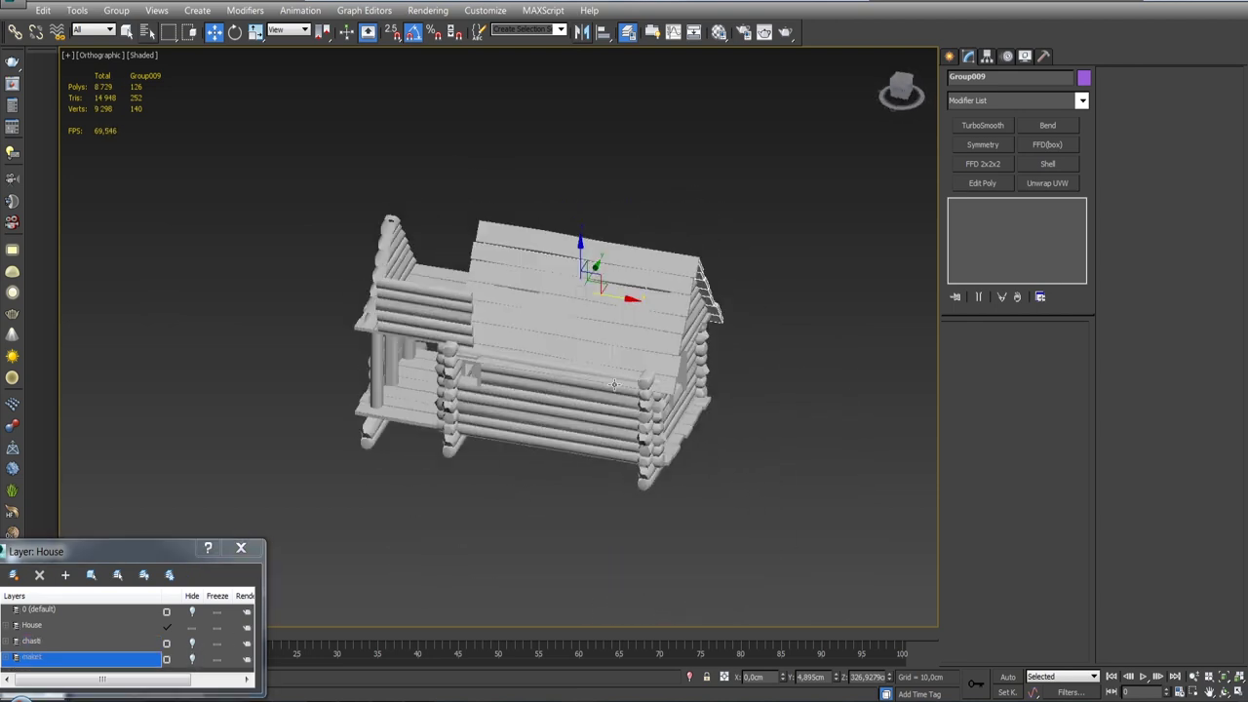
Orbit above the house front and change options from the viewport right-click menu.
middle_click_drag(681, 421, 403, 315, "alt")
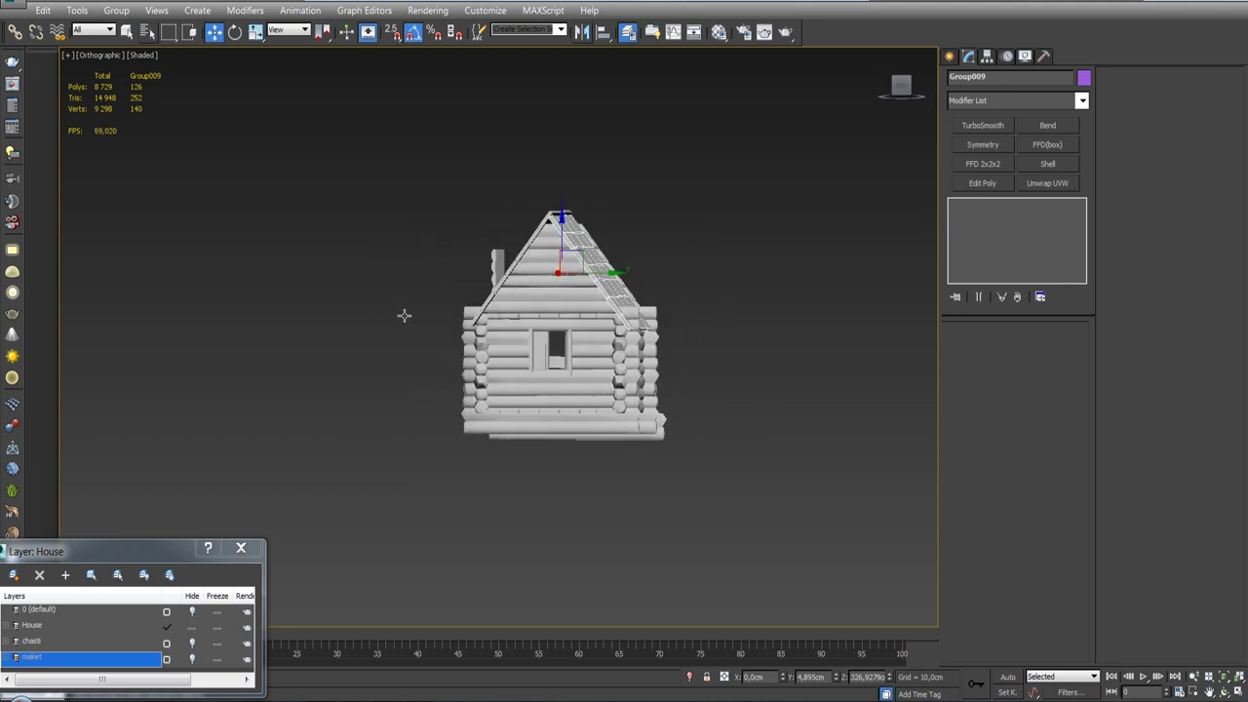
scroll(404, 315, "up", 5)
scroll(575, 312, "down", 5)
middle_click_drag(555, 400, 571, 431, "alt")
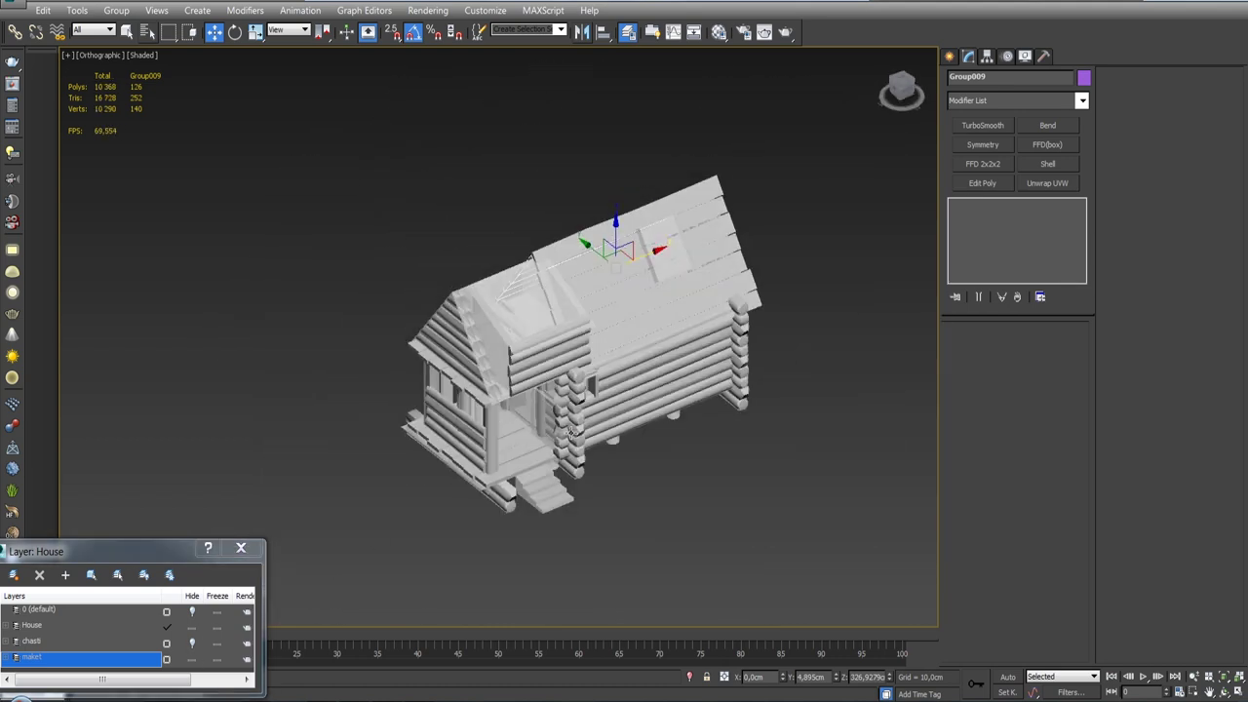
right_click(476, 256)
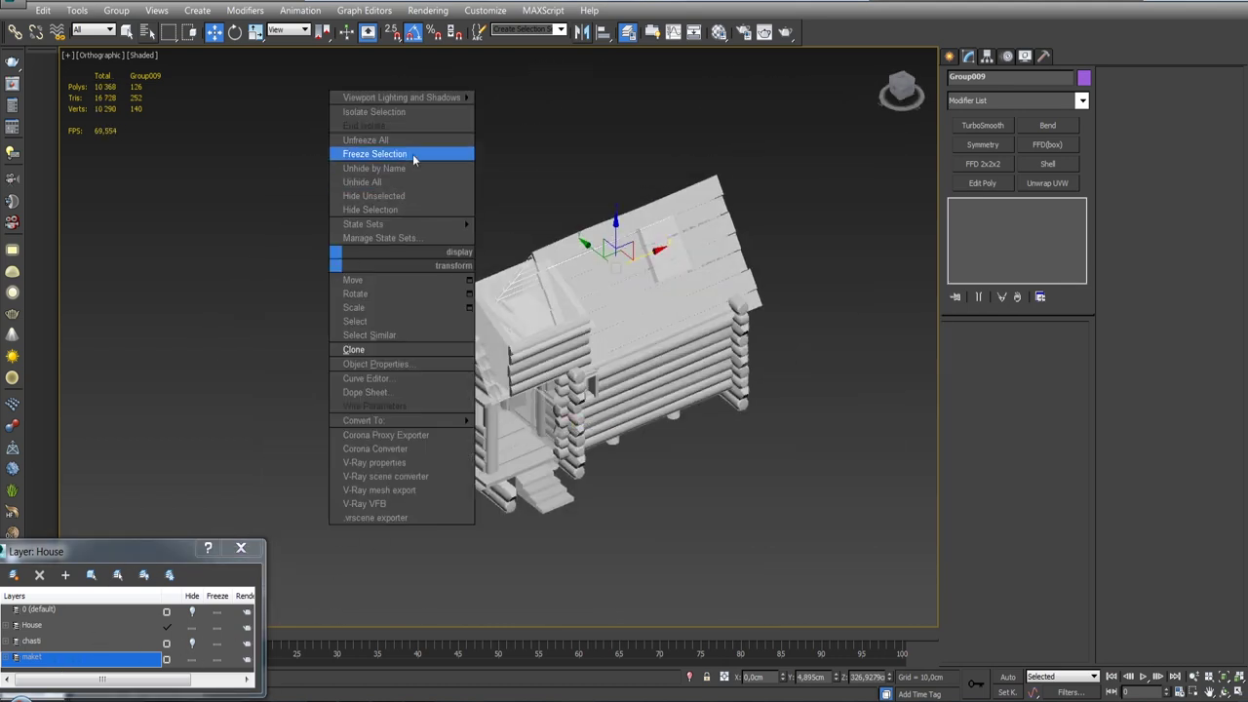
left_click(390, 206)
left_click(517, 414)
Select all objects on the maket layer and orbit toward the roof to inspect them.
right_click(60, 659)
left_click(113, 579)
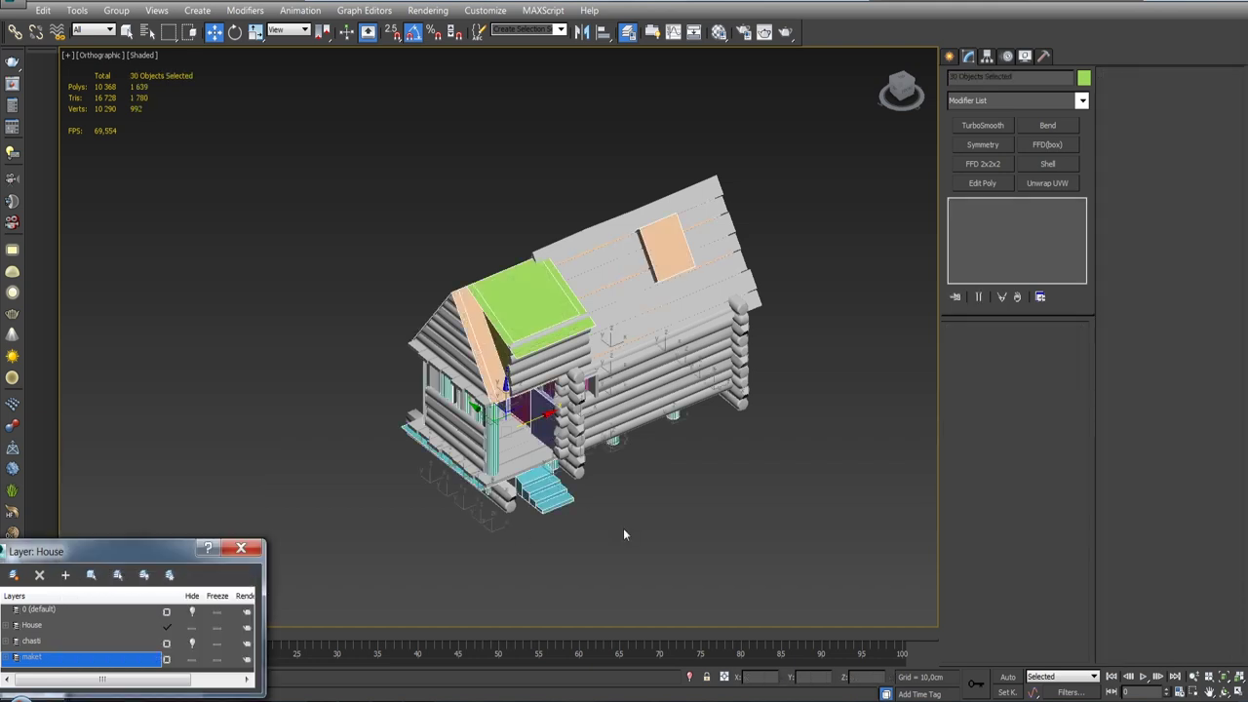
scroll(623, 528, "up", 3)
scroll(628, 513, "up", 2)
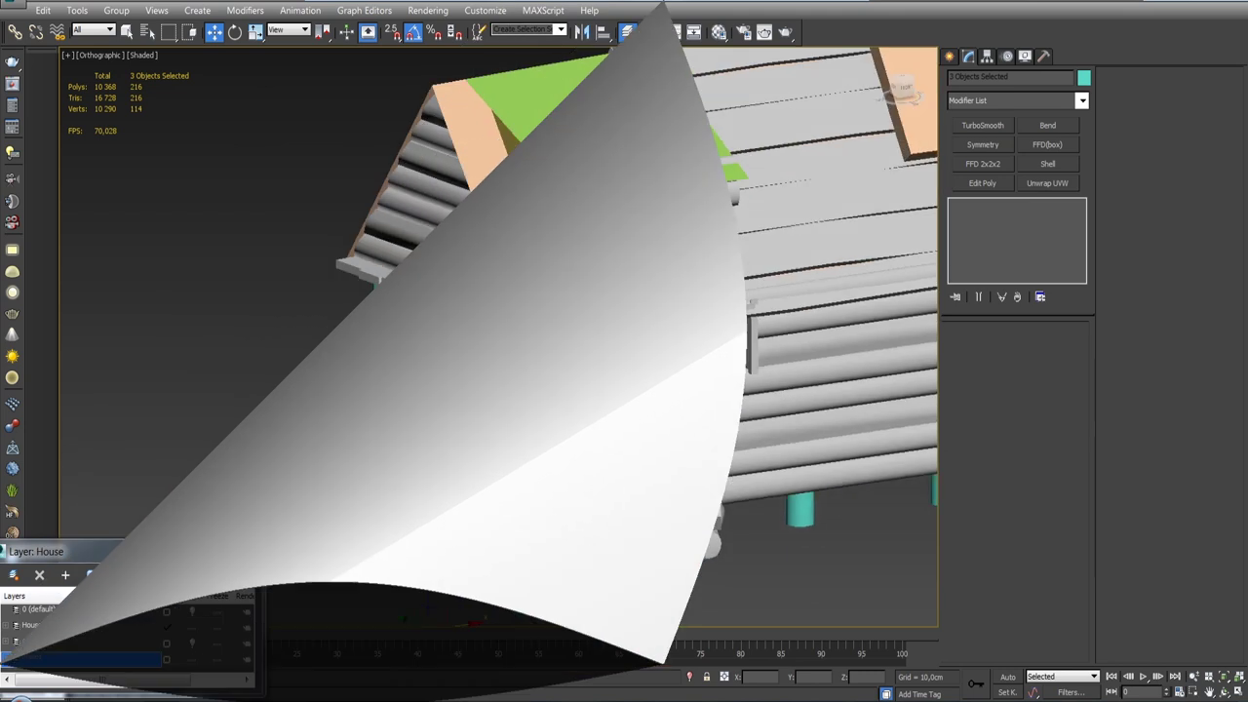
scroll(530, 400, "down", 5)
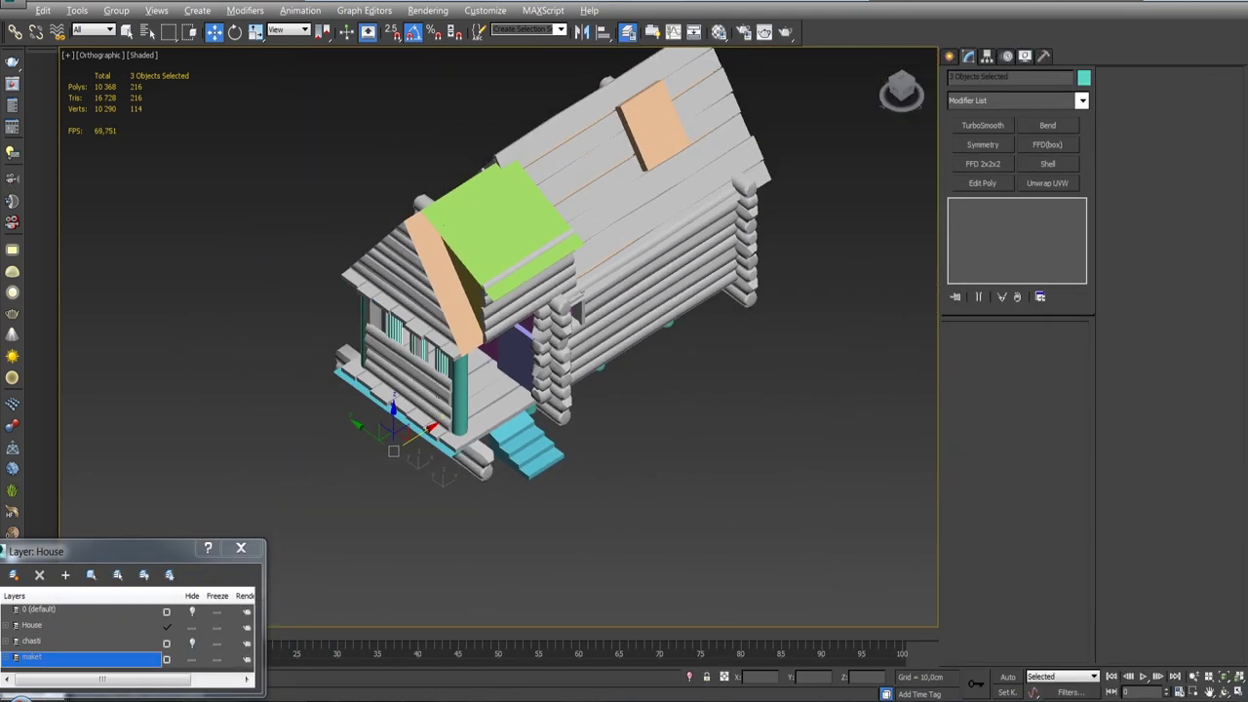
mouse_move(531, 399)
middle_mouse_down("alt")
mouse_move(605, 445)
mouse_move(415, 458)
middle_mouse_up("alt")
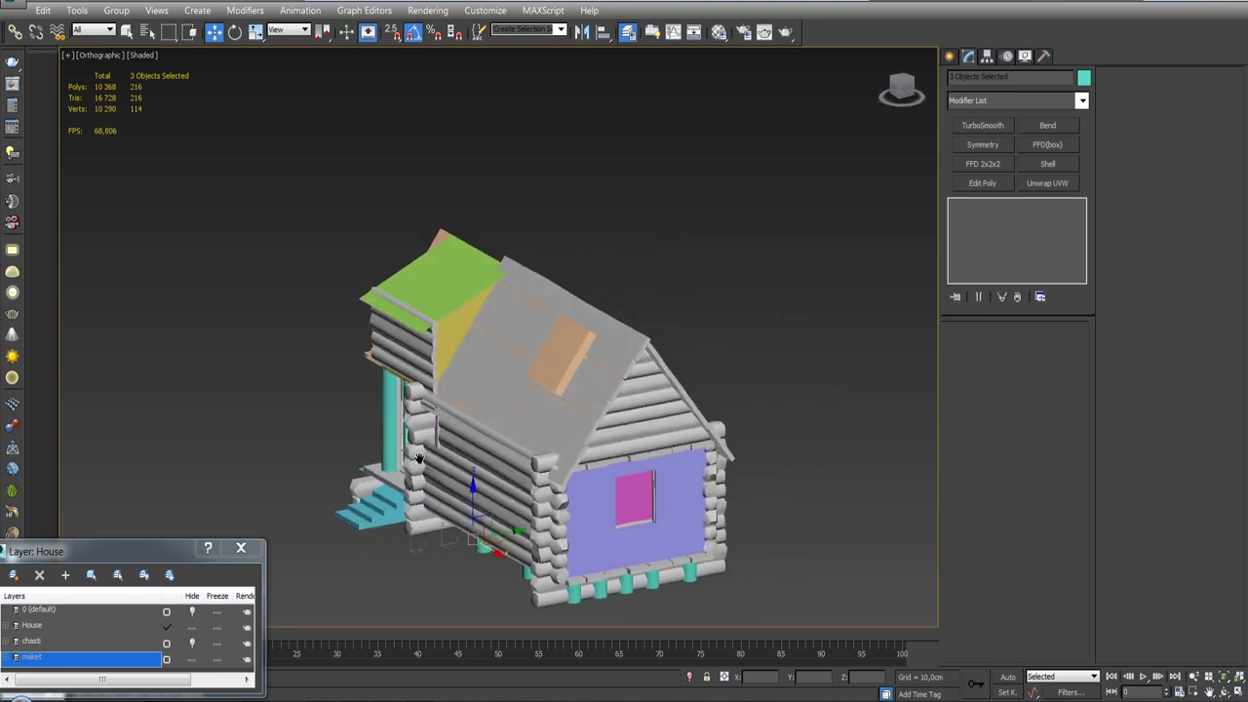
scroll(415, 458, "up", 5)
scroll(600, 465, "down", 2)
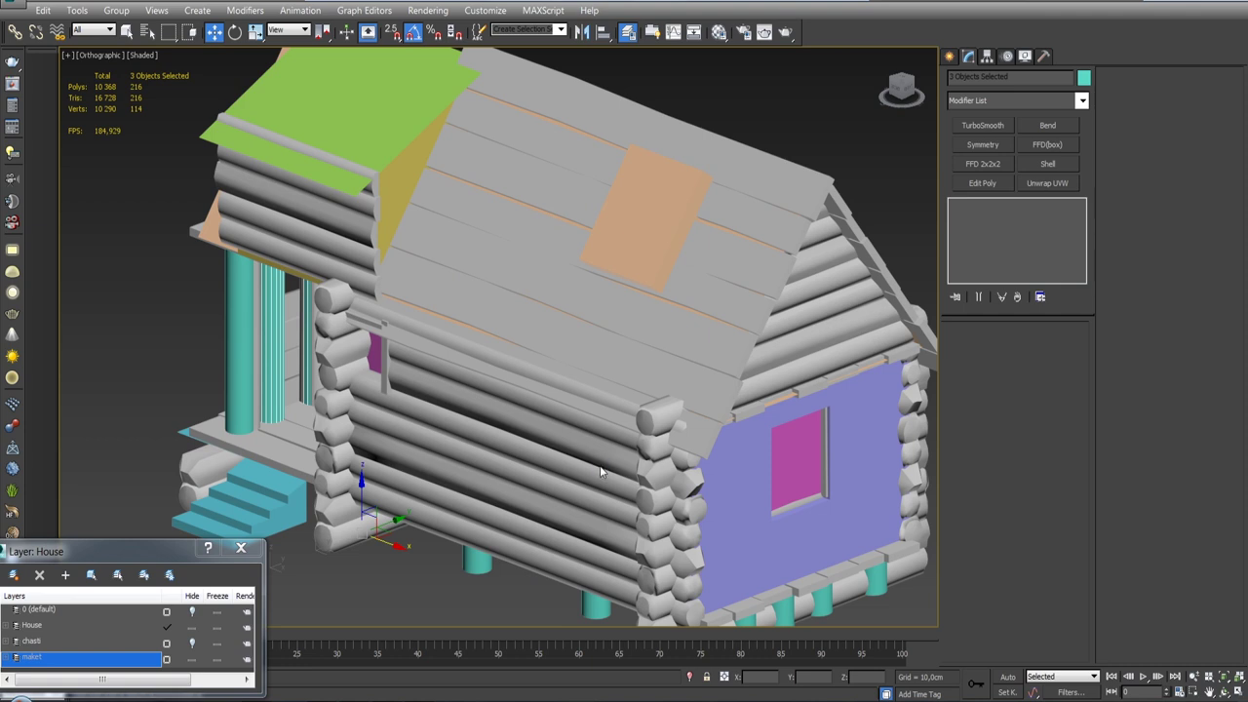
mouse_move(601, 471)
middle_mouse_down("alt")
mouse_move(487, 376)
mouse_move(537, 342)
mouse_move(499, 370)
mouse_move(540, 372)
mouse_move(579, 352)
mouse_move(574, 408)
mouse_move(571, 372)
middle_mouse_up("alt")
Pick individual roof boards, then add porch-roof boards from the porch side to the selection.
left_click(487, 376)
scroll(546, 371, "down", 5)
scroll(574, 408, "up", 5)
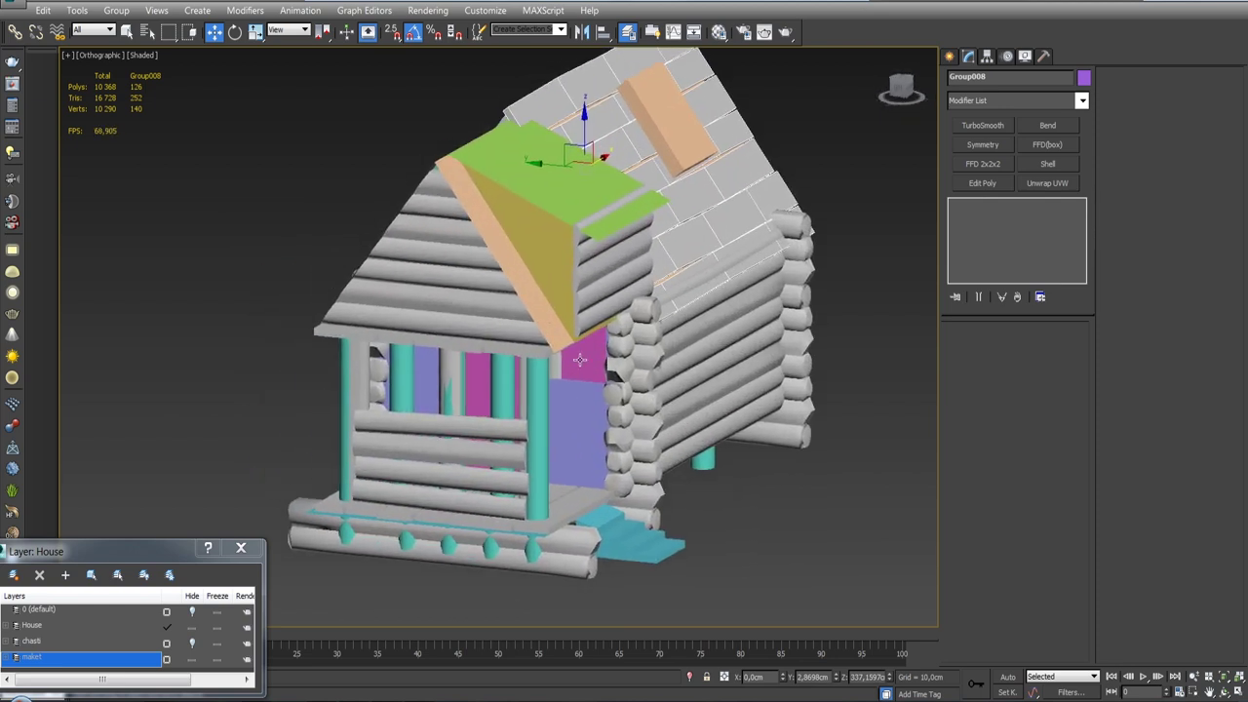
left_click(563, 513)
mouse_move(520, 523)
middle_mouse_down("alt")
mouse_move(558, 451)
mouse_move(595, 488)
mouse_move(683, 477)
mouse_move(585, 460)
mouse_move(605, 459)
mouse_move(515, 474)
middle_mouse_up("alt")
left_click(559, 452, "ctrl")
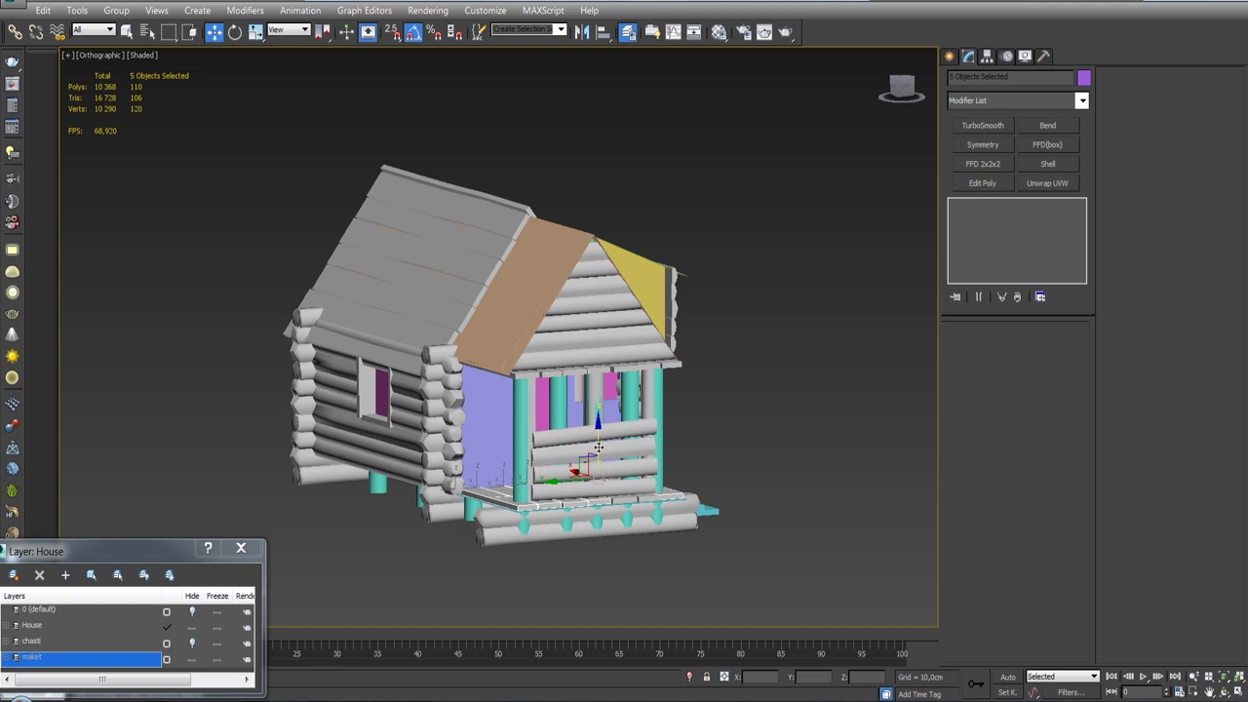
Shift-drag a copy of four porch-roof boards above the roof.
left_click_drag(596, 191, 597, 137, "shift")
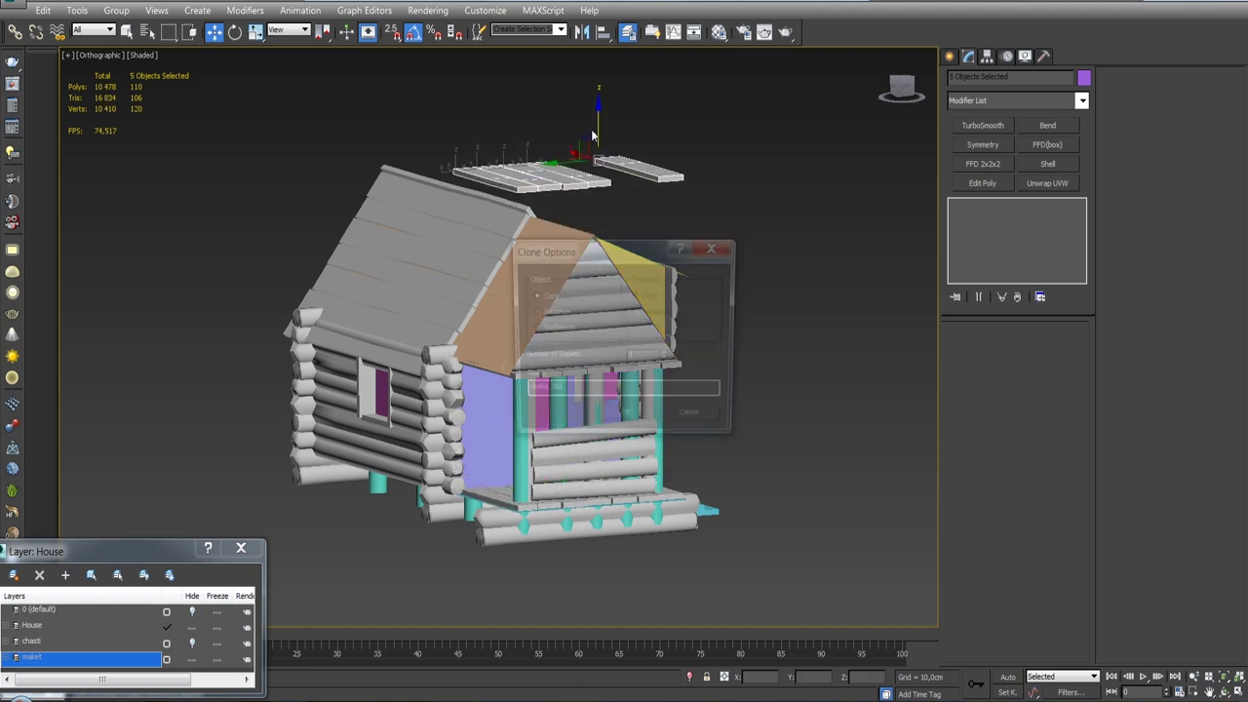
left_click(700, 419)
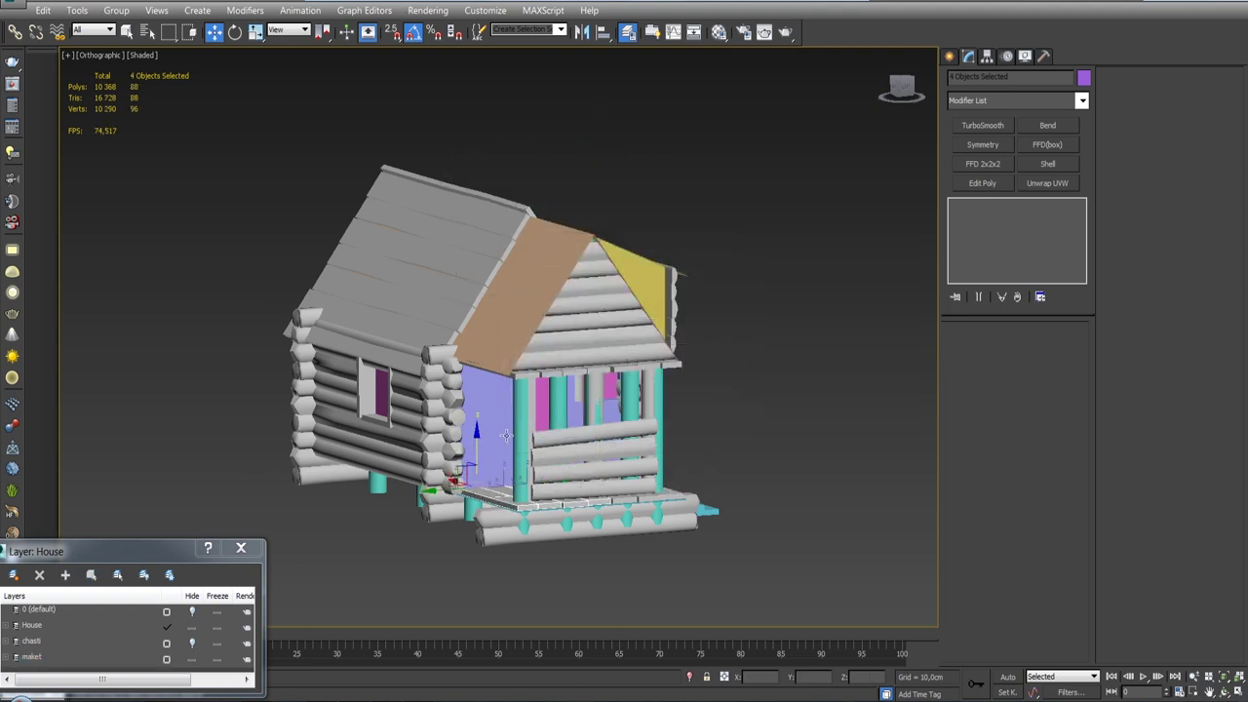
left_click_drag(484, 326, 528, 176, "shift")
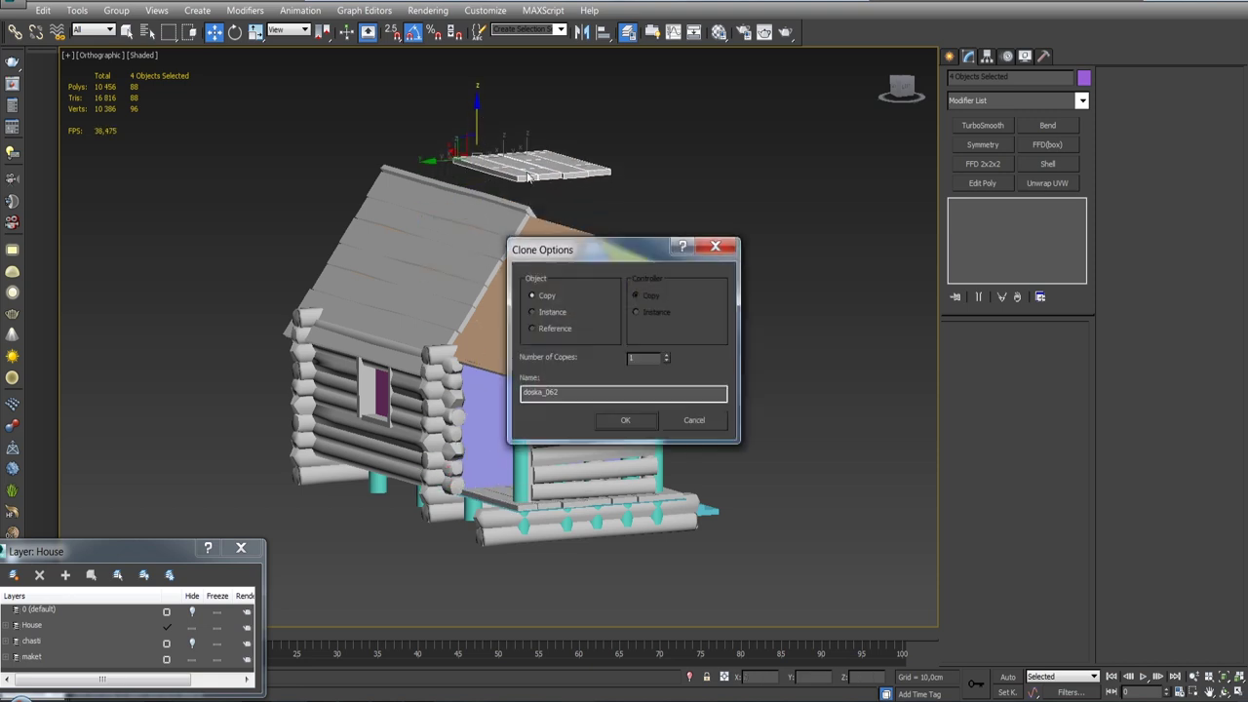
left_click(627, 421)
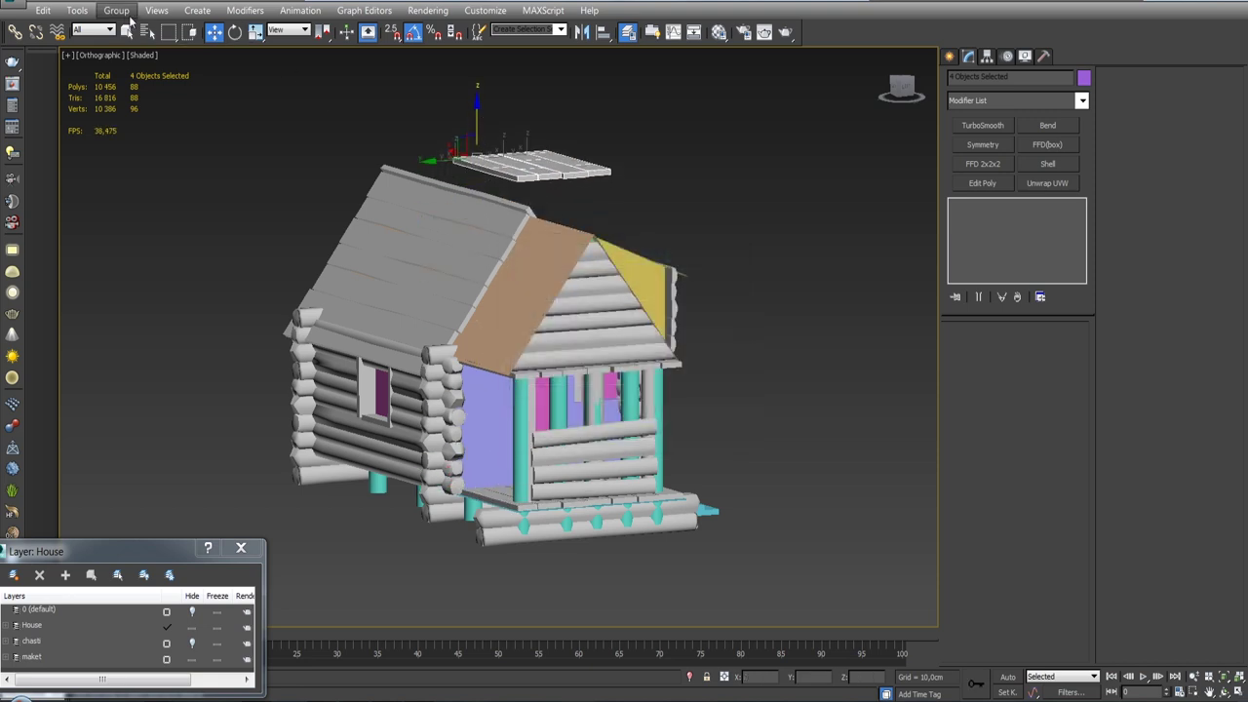
Group the copied boards as Group010 and rotate it -58° about Y.
left_click(117, 11)
left_click(136, 31)
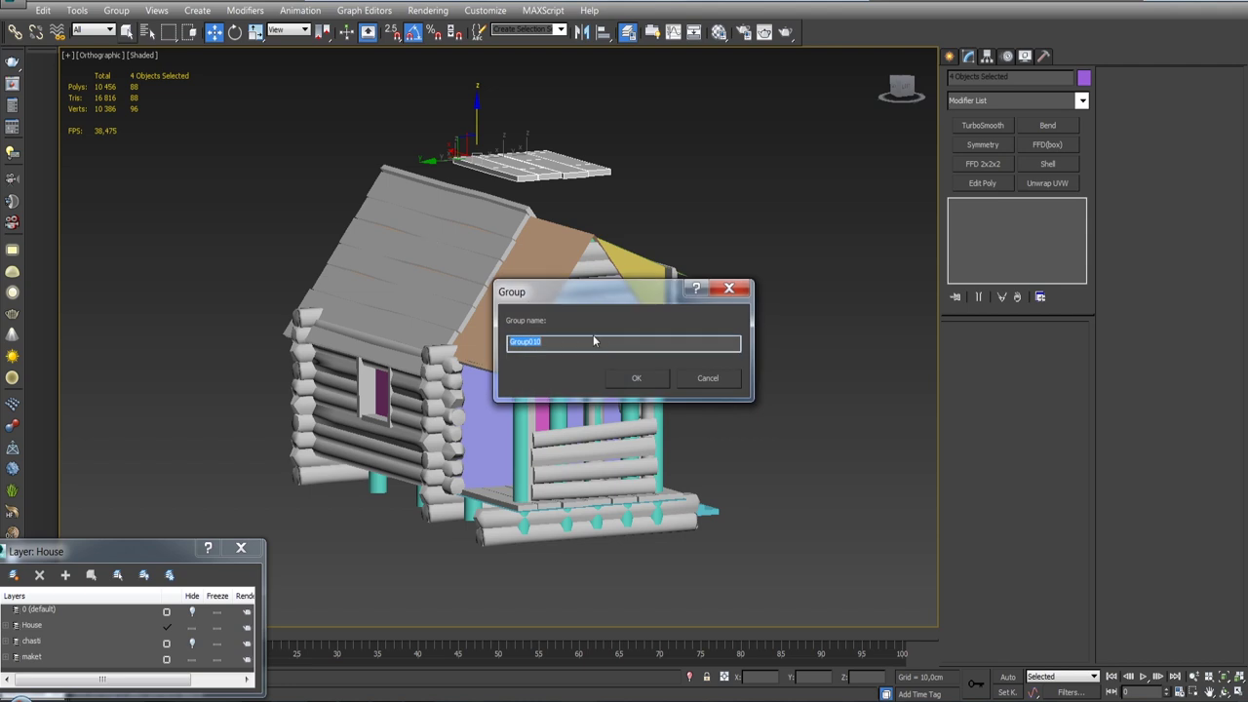
left_click(634, 381)
mouse_move(624, 380)
middle_mouse_down("alt")
mouse_move(537, 318)
mouse_move(543, 377)
middle_mouse_up("alt")
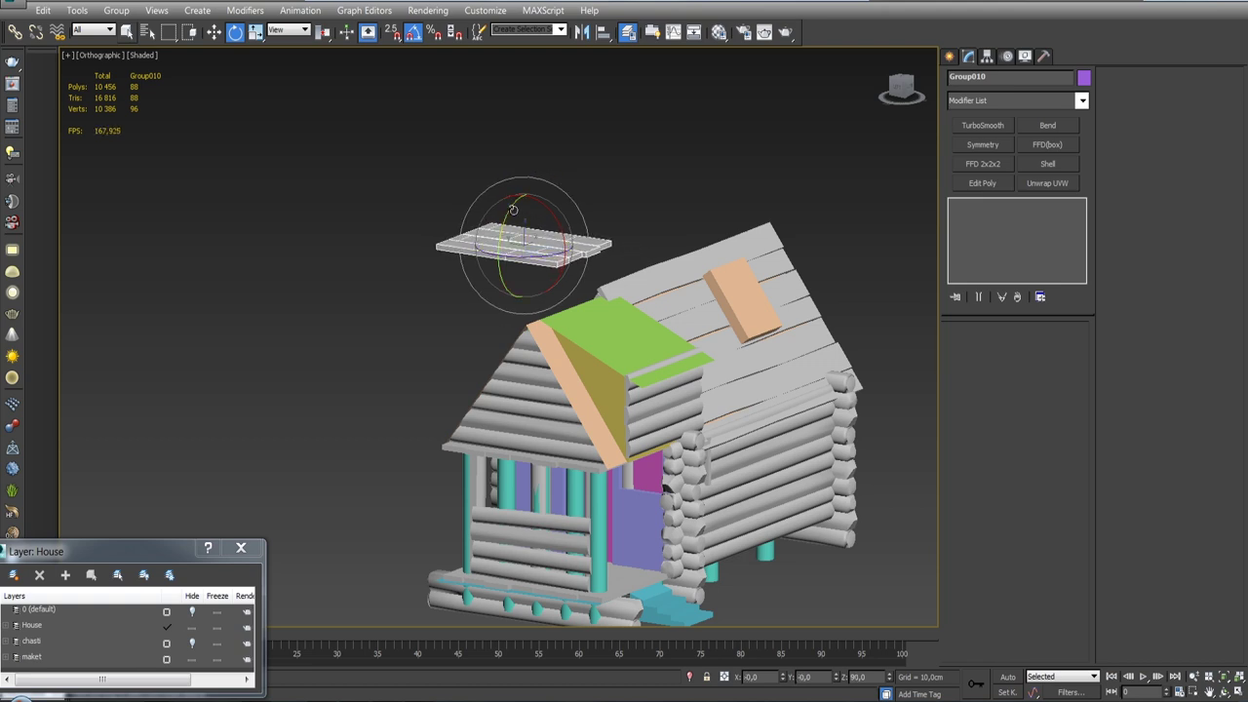
left_click_drag(513, 209, 490, 292)
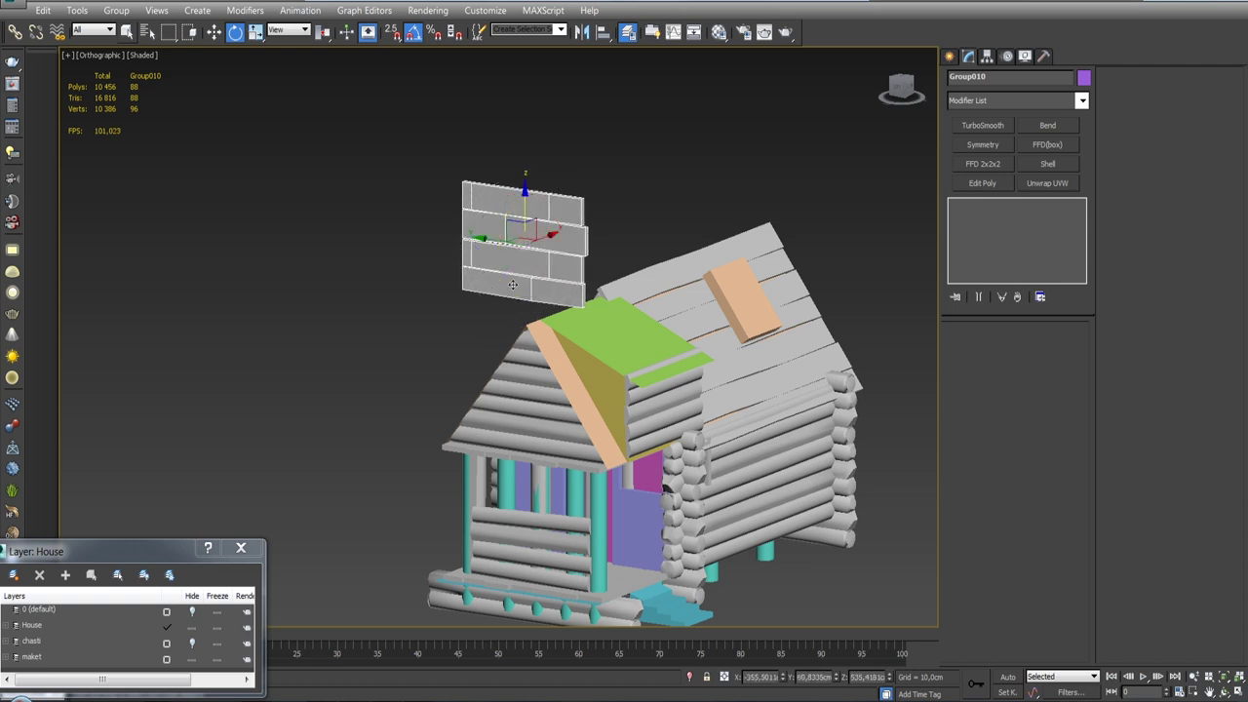
Lower Group010 onto the gable to check its fit, then lift it straight up along Z.
mouse_move(517, 225)
left_mouse_down()
mouse_move(546, 265)
mouse_move(582, 398)
left_mouse_up()
scroll(582, 398, "up", 2)
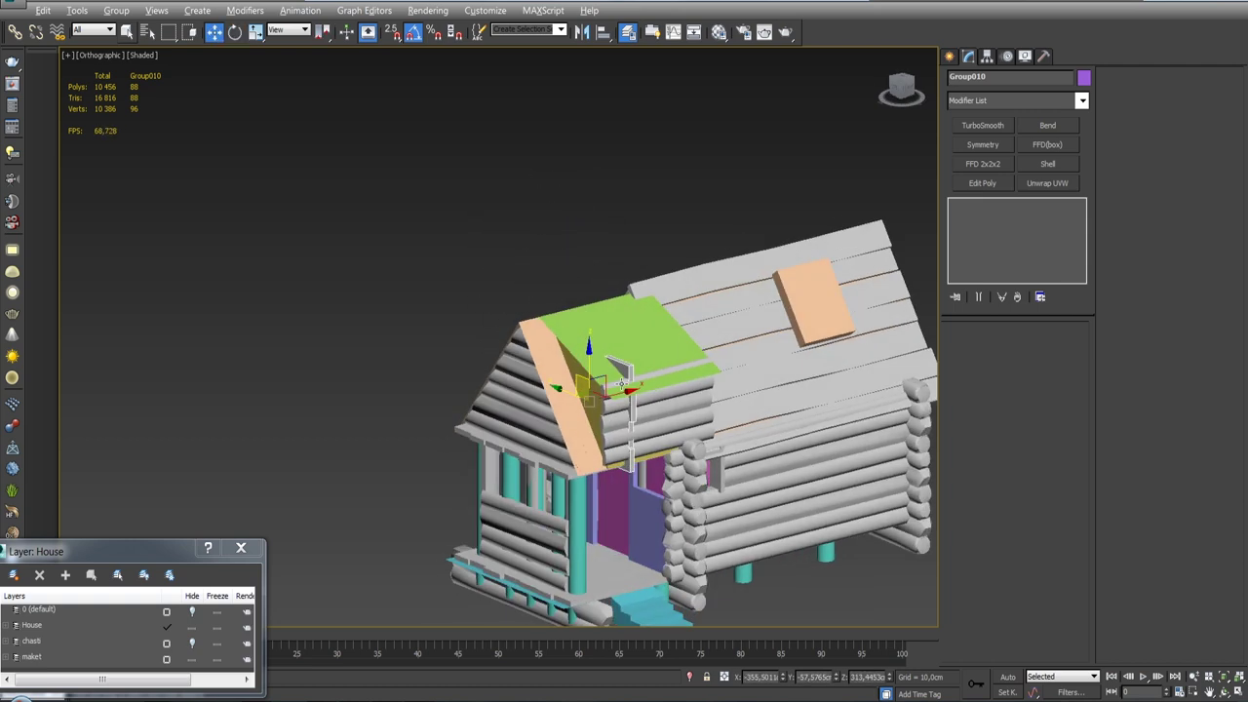
scroll(582, 398, "up", 3)
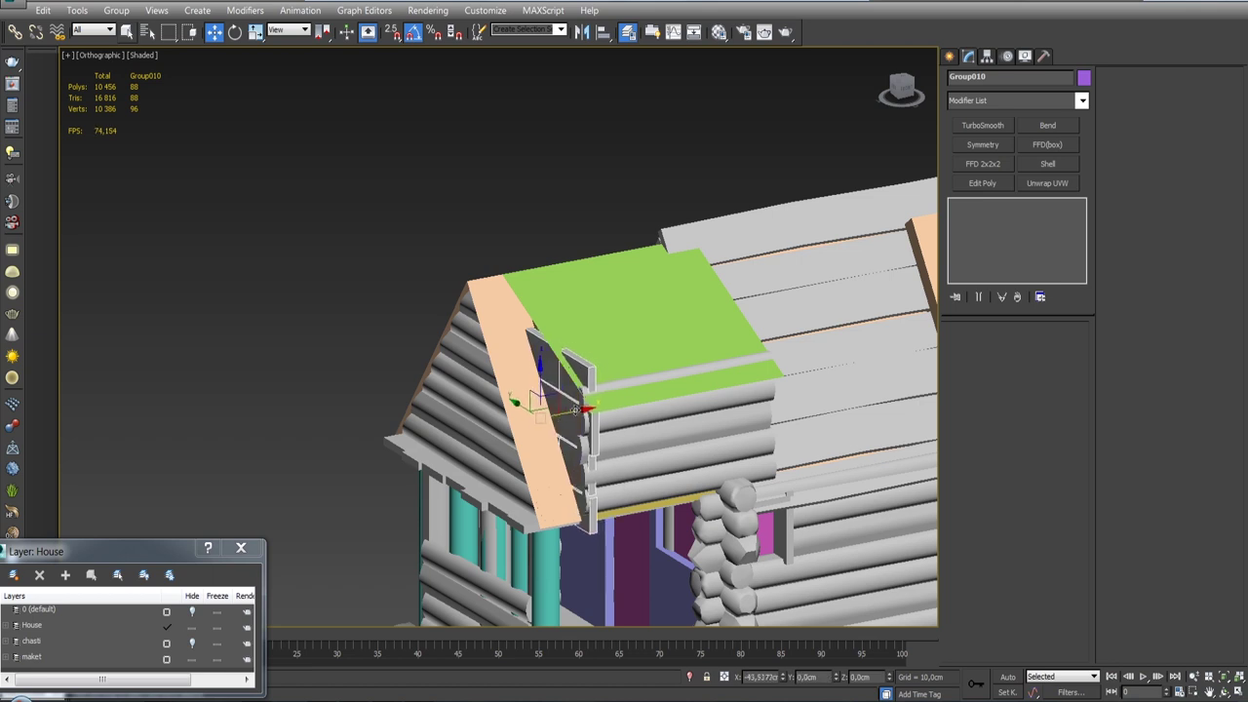
middle_click_drag(570, 405, 546, 390, "alt")
scroll(570, 405, "up", 3)
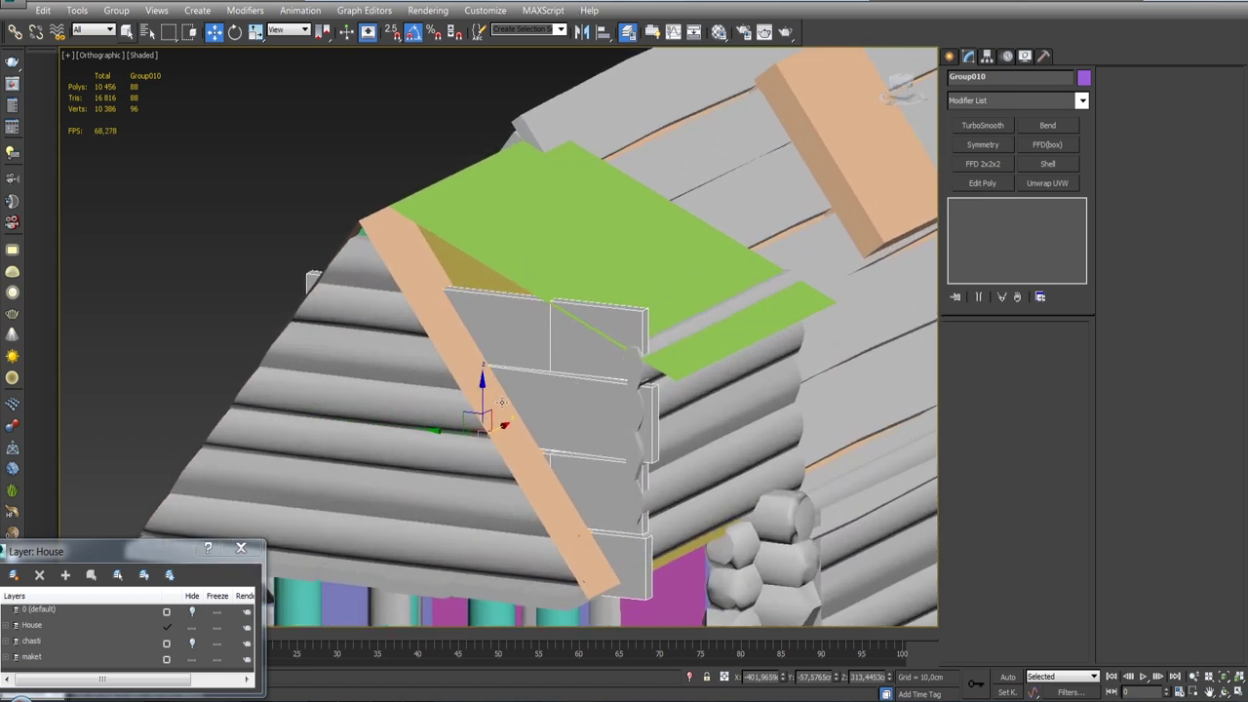
left_click_drag(466, 418, 462, 358)
mouse_move(462, 358)
middle_mouse_down("alt")
mouse_move(510, 345)
mouse_move(484, 343)
middle_mouse_up("alt")
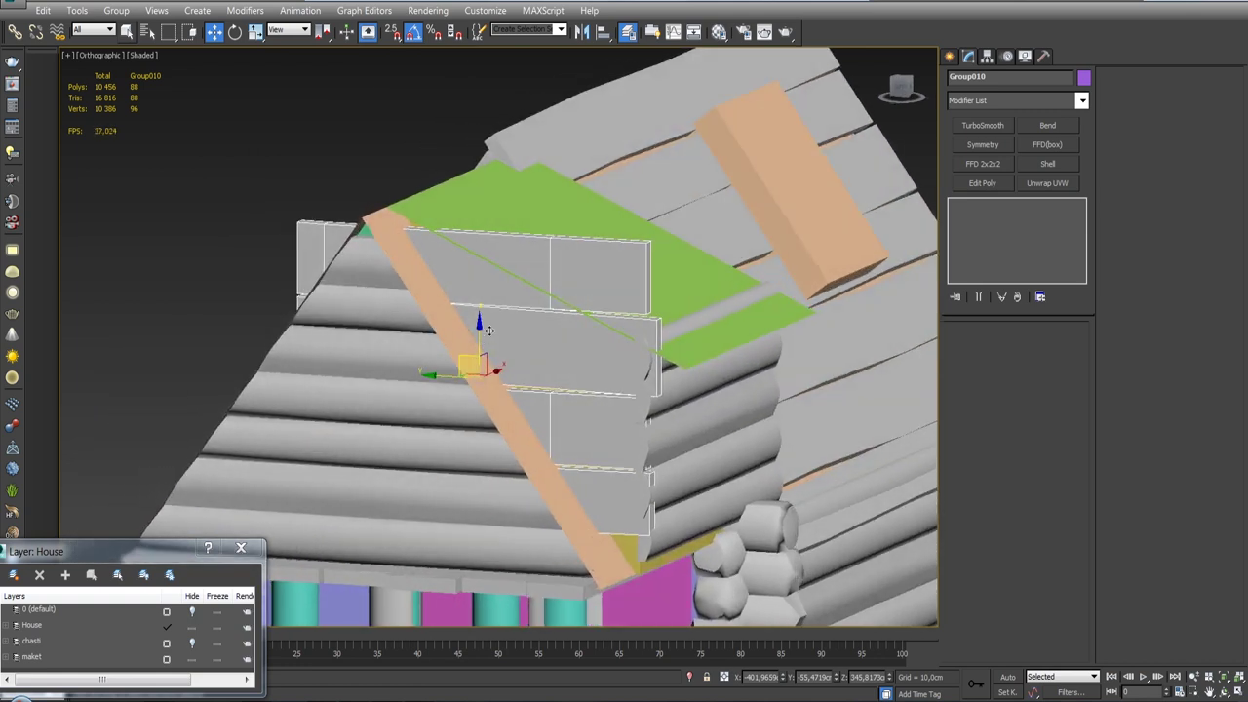
scroll(488, 331, "down", 4)
left_click_drag(484, 310, 484, 95)
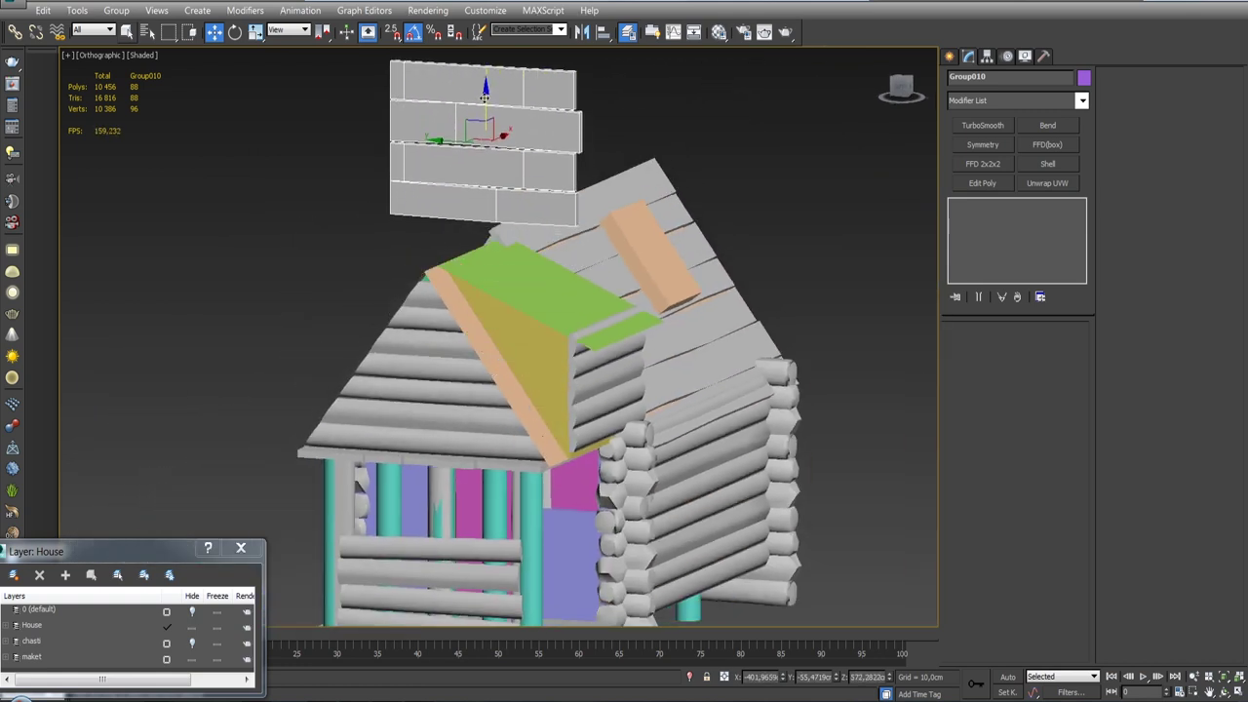
Ungroup Group010 into separate boards.
left_click(117, 10)
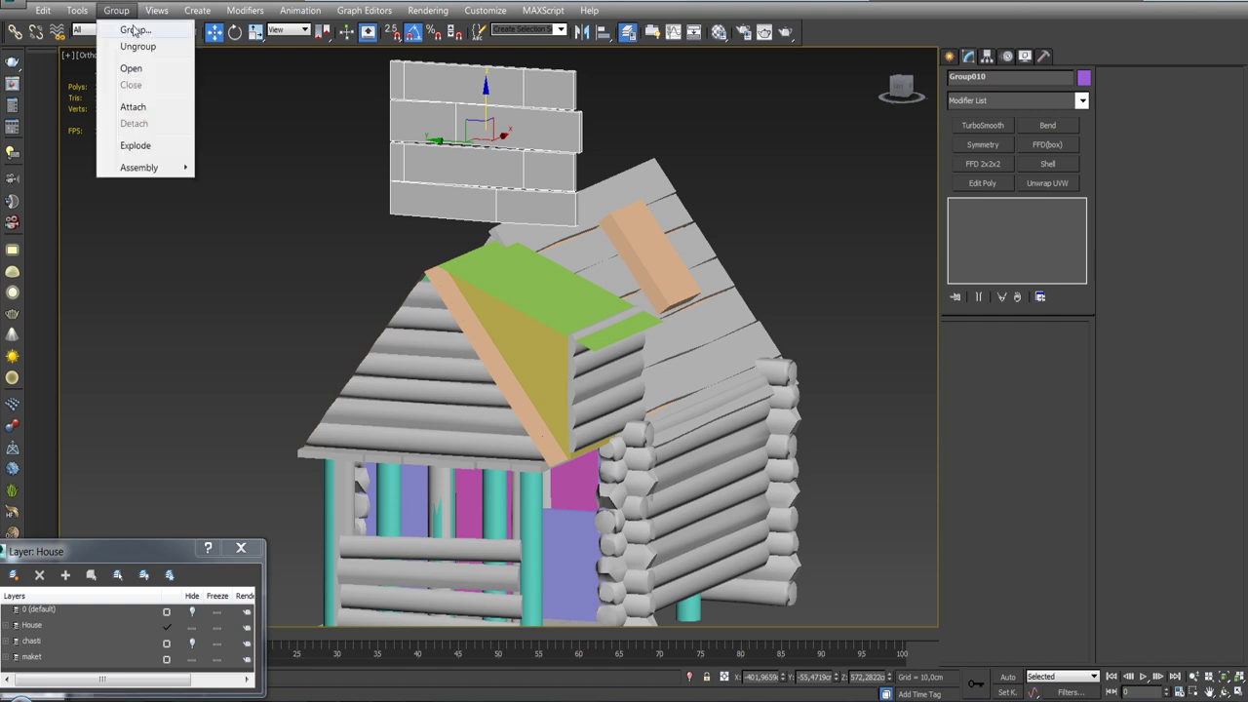
left_click(135, 30)
left_click(698, 380)
left_click(116, 11)
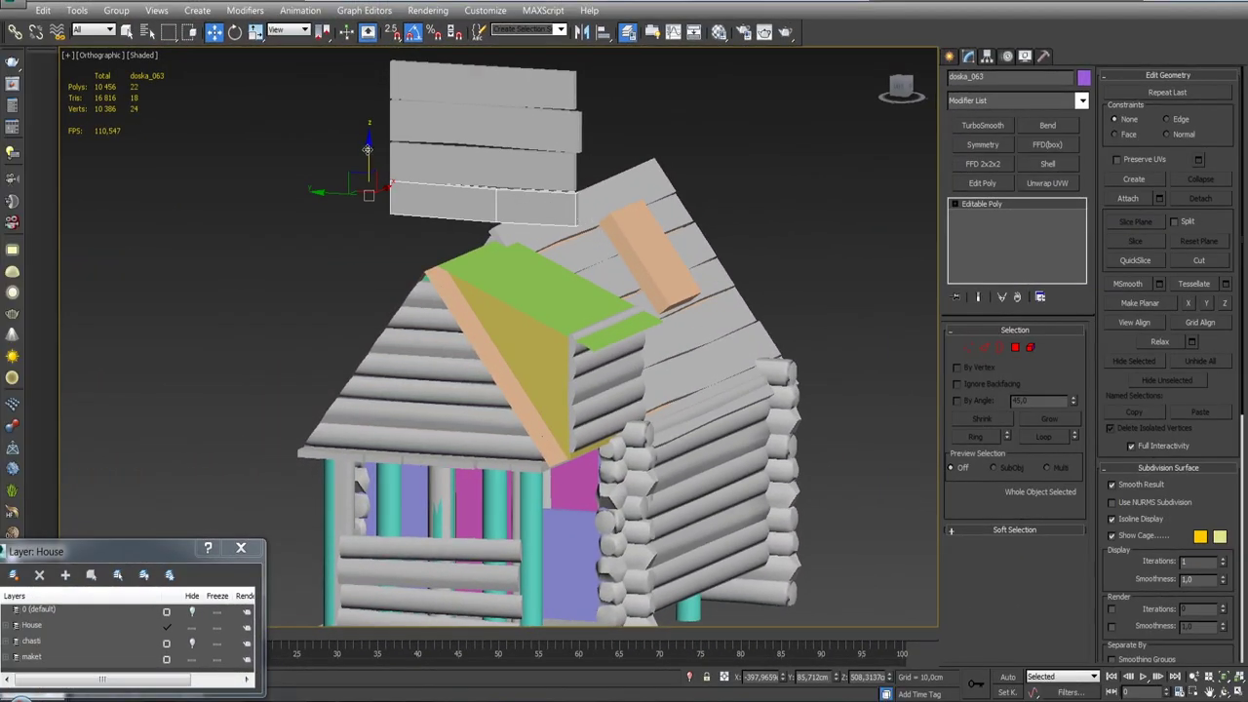
Clone a board below the stack, rotate it 180°, and align it to doska_063.
left_click_drag(367, 148, 368, 179, "shift")
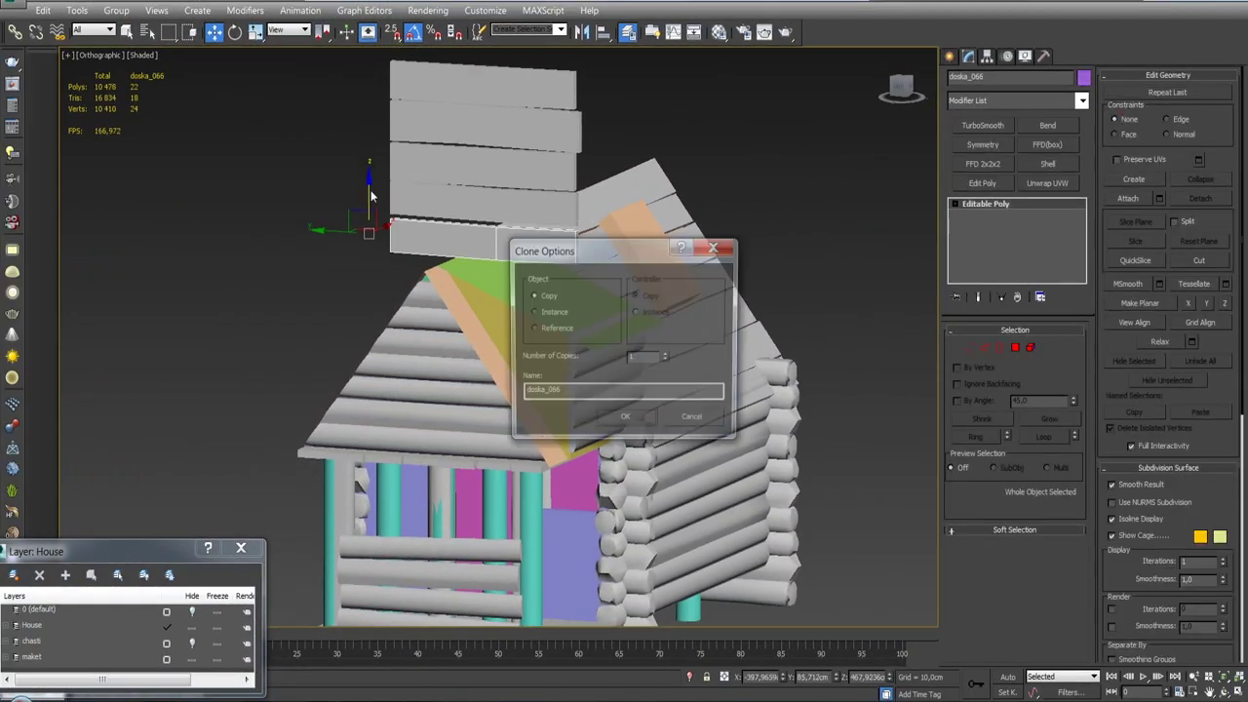
key("Return")
key("e")
left_click_drag(485, 239, 580, 463)
key("alt+a")
left_click(491, 203)
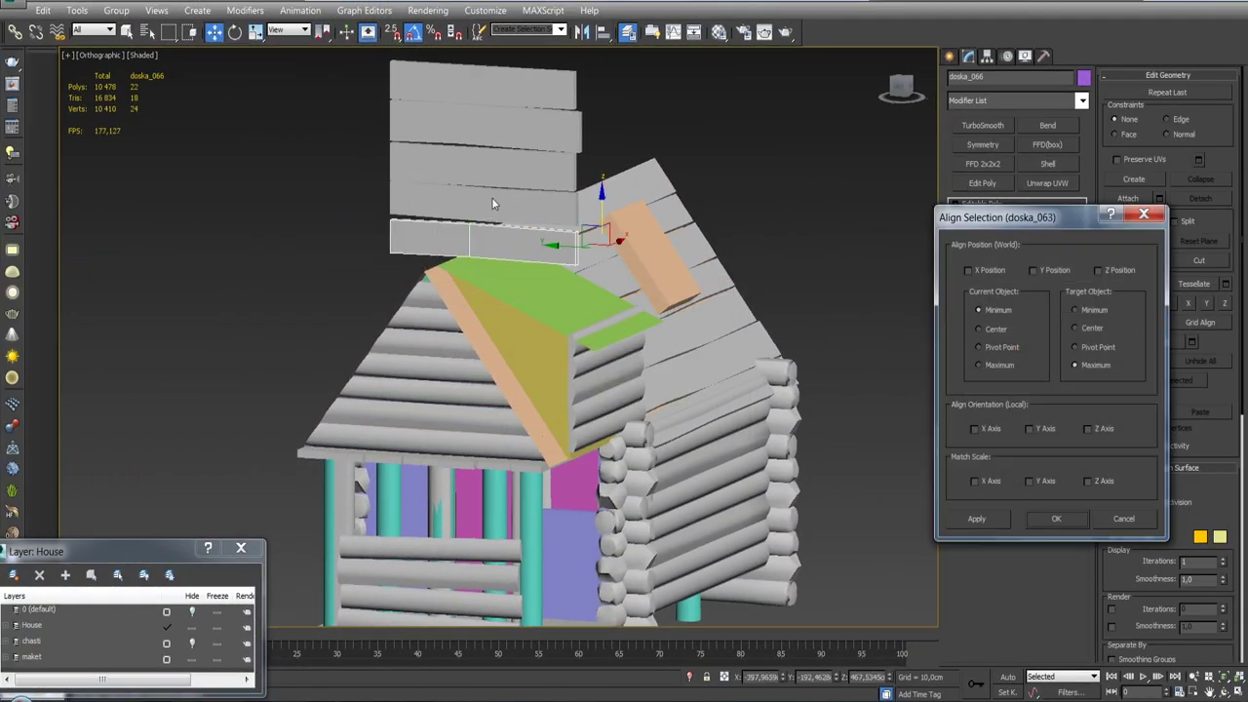
left_click(1056, 517)
Select all five boards and group them together.
left_click_drag(595, 248, 209, 137)
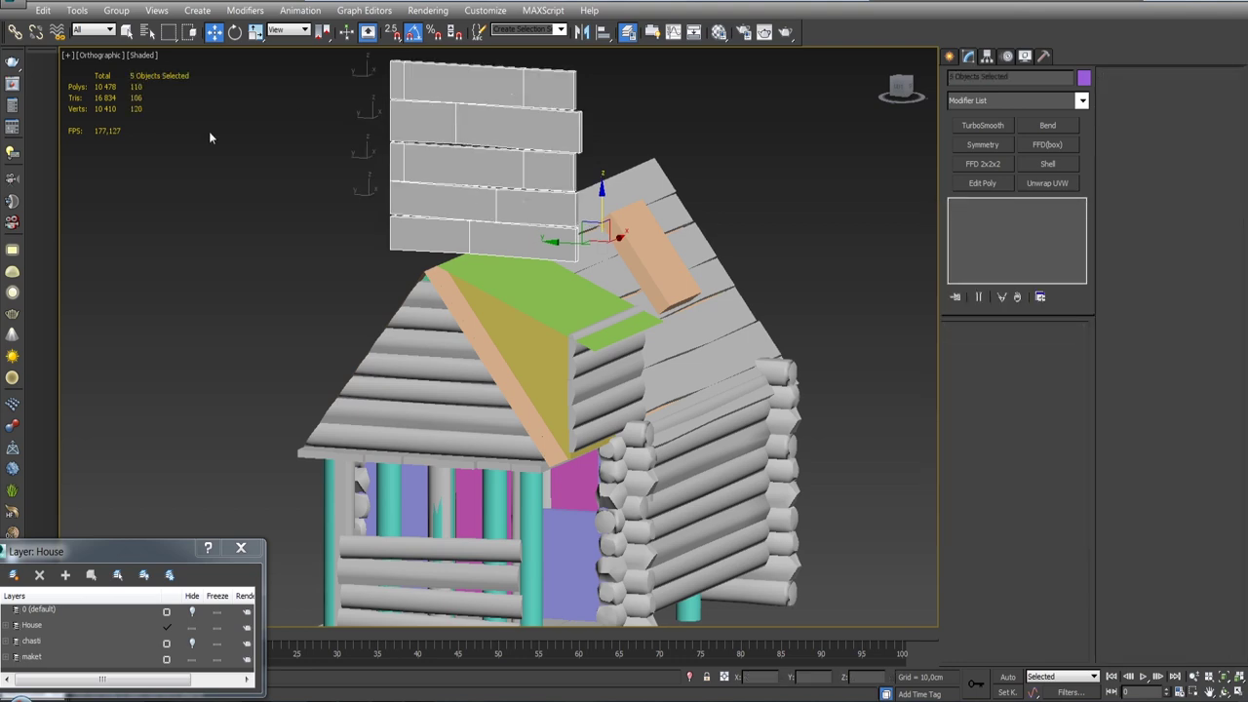
left_click(116, 10)
left_click(136, 29)
key("Return")
Move the five-board group down onto the front gable and check it from the right side.
left_click_drag(474, 125, 473, 283)
mouse_move(473, 283)
middle_mouse_down("alt")
mouse_move(496, 329)
mouse_move(674, 229)
mouse_move(657, 241)
middle_mouse_up("alt")
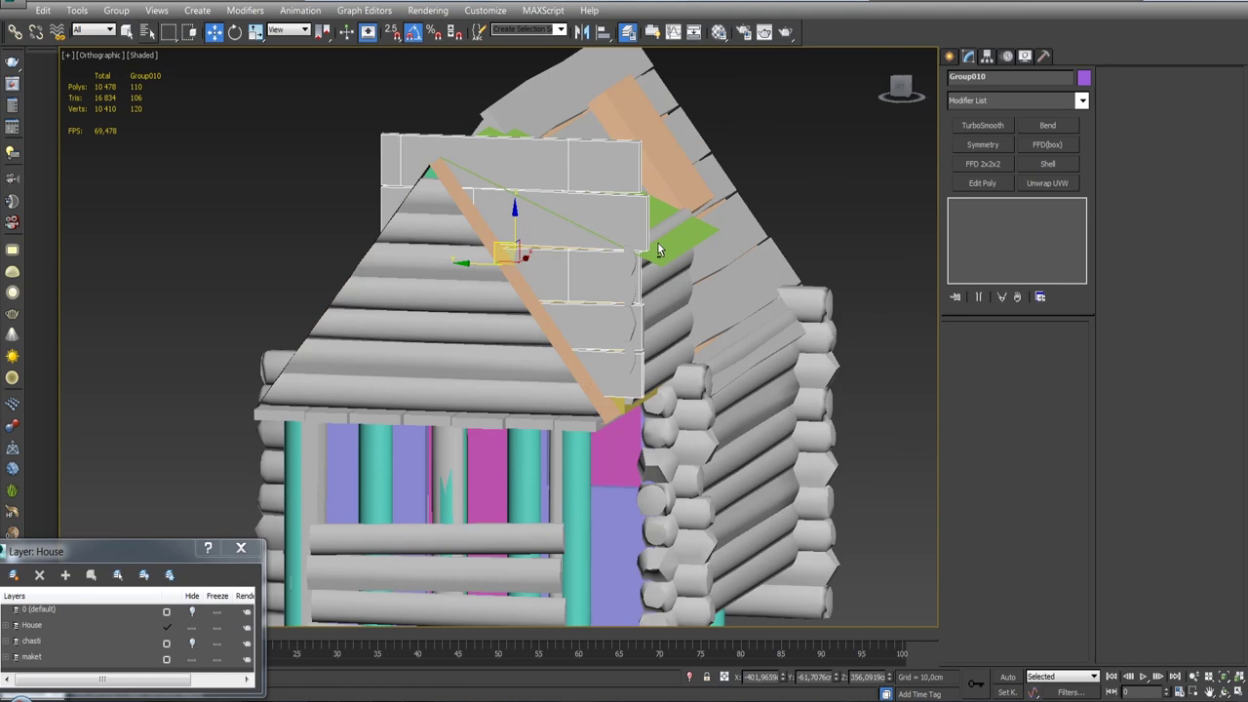
mouse_move(478, 265)
middle_mouse_down("alt")
mouse_move(458, 226)
mouse_move(419, 312)
middle_mouse_up("alt")
scroll(457, 224, "up", 4)
scroll(458, 223, "down", 3)
Select the maket layer and hide its coloured mock-up pieces.
left_click(32, 656)
mouse_move(507, 409)
middle_mouse_down("alt")
mouse_move(567, 450)
mouse_move(644, 261)
middle_mouse_up("alt")
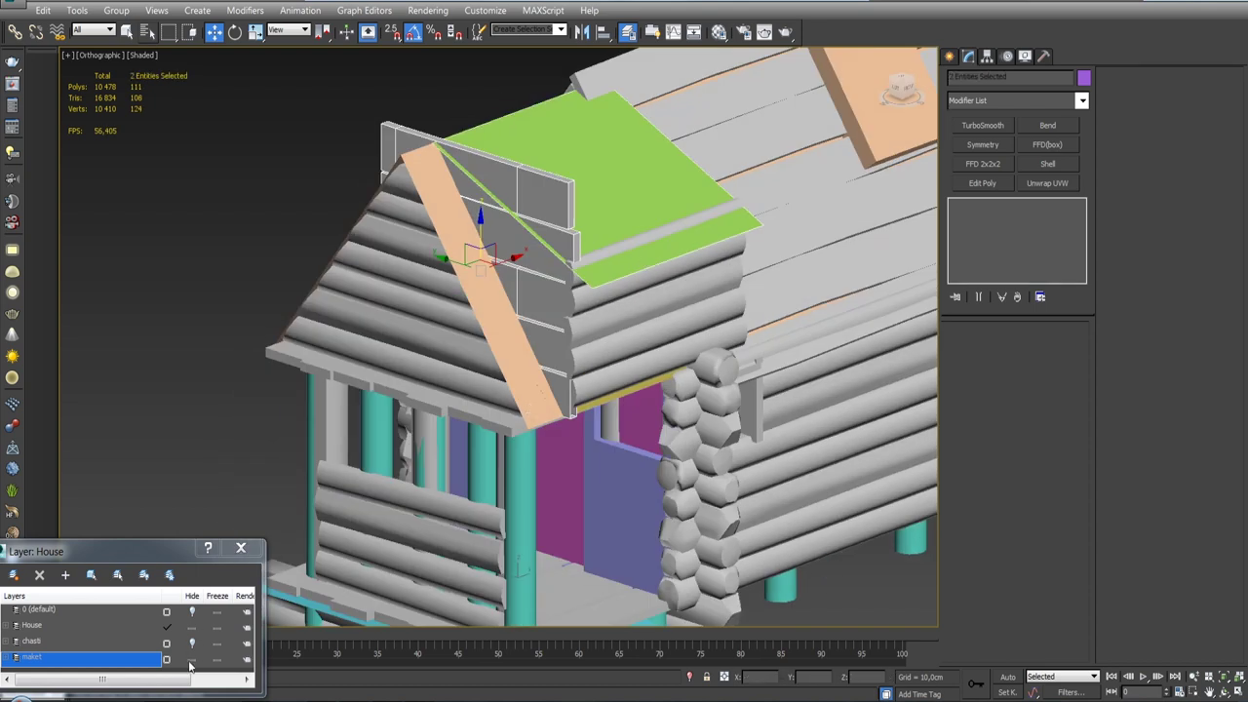
scroll(747, 351, "down", 5)
key("ctrl+a")
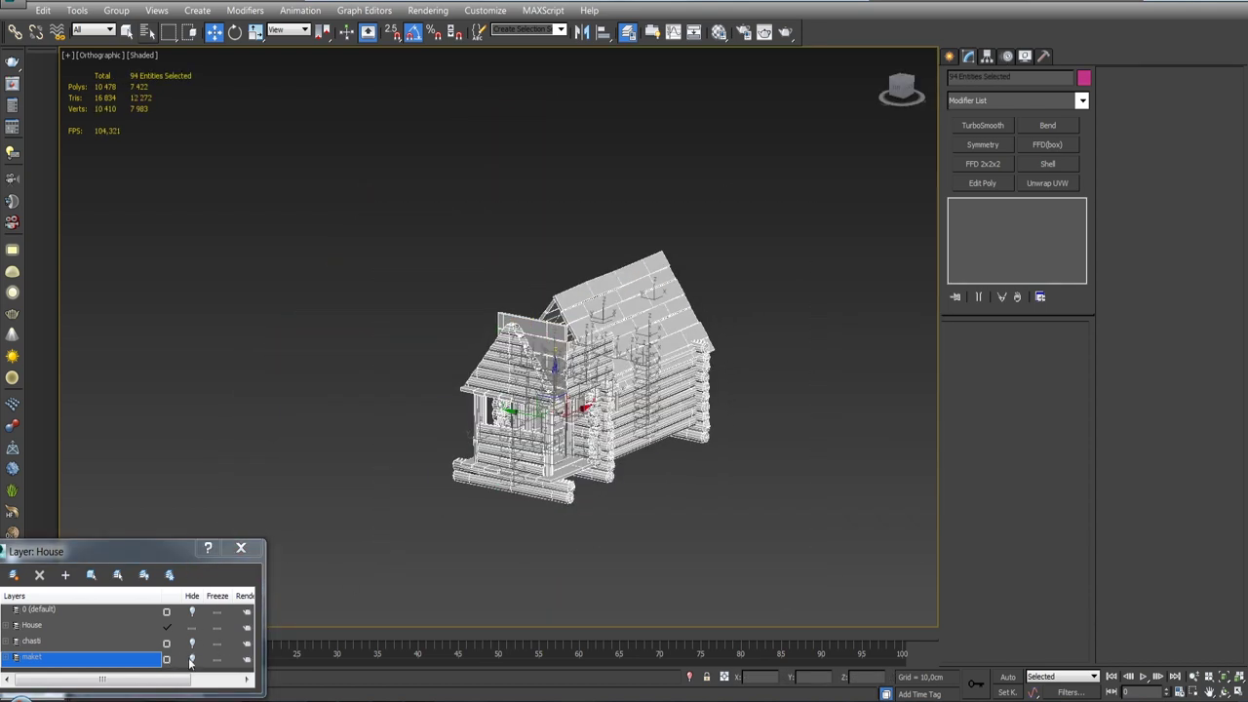
scroll(606, 476, "up", 5)
scroll(606, 476, "down", 3)
Group the gable board group together with a log beam.
left_click(445, 357)
mouse_move(446, 356)
middle_mouse_down("alt")
mouse_move(430, 405)
mouse_move(527, 385)
middle_mouse_up("alt")
scroll(526, 385, "up", 3)
left_click(464, 278)
left_click(116, 10)
left_click(136, 29)
left_click(635, 374)
mouse_move(635, 373)
middle_mouse_down("alt")
mouse_move(641, 343)
mouse_move(654, 348)
mouse_move(644, 424)
mouse_move(604, 457)
mouse_move(584, 409)
middle_mouse_up("alt")
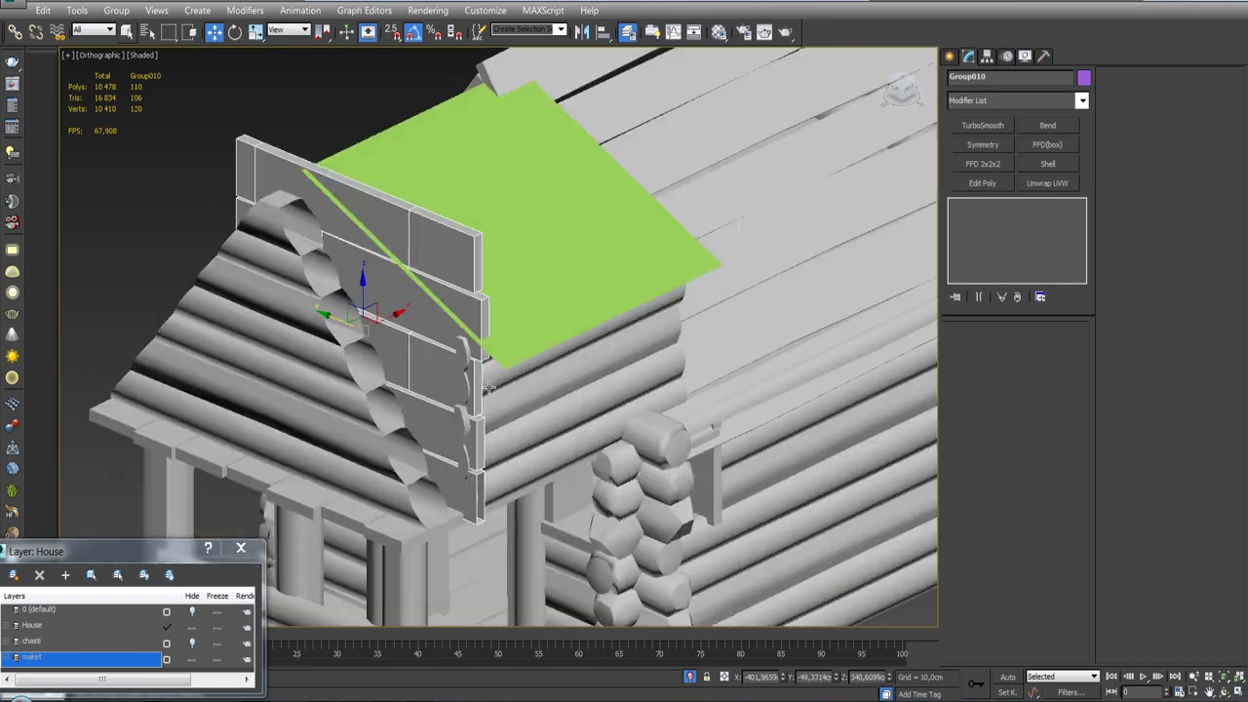
Open the gable board group and Shift-drag bottom board doska_066 down as a copy.
scroll(585, 410, "up", 3)
scroll(410, 375, "up", 2)
left_click(409, 374)
left_click(116, 10)
left_click(137, 65)
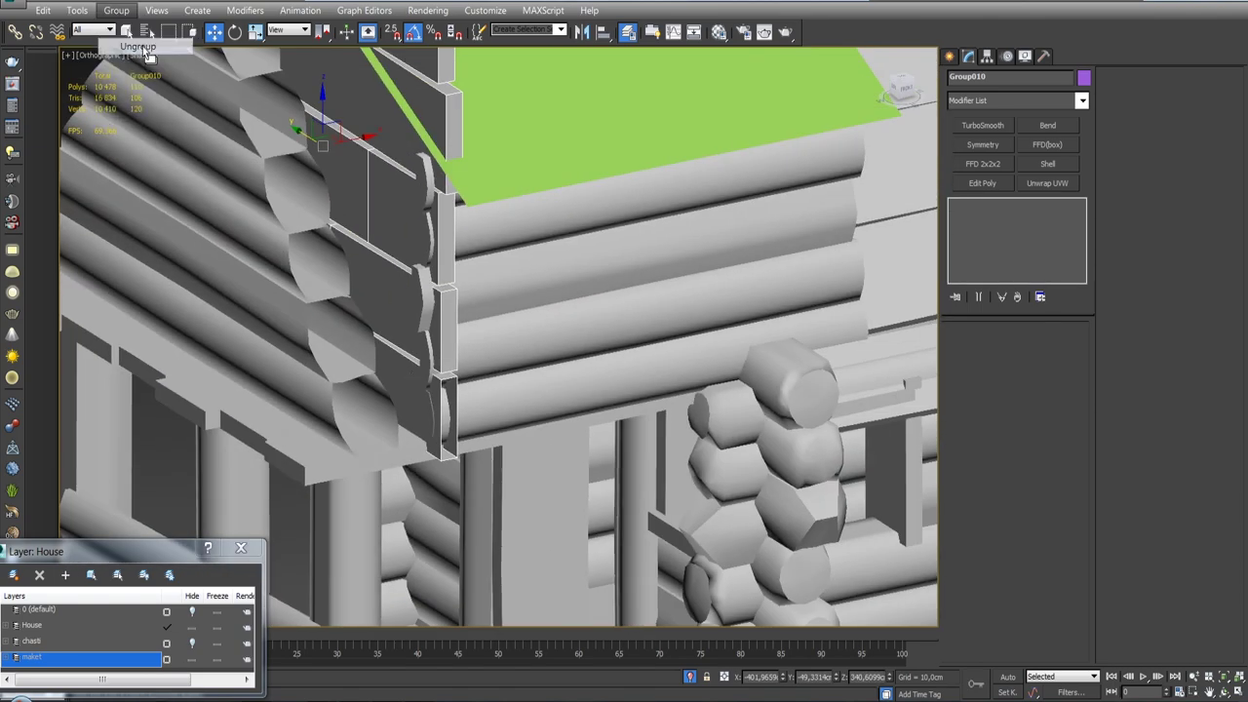
left_click(500, 417)
scroll(563, 345, "down", 2)
key("w")
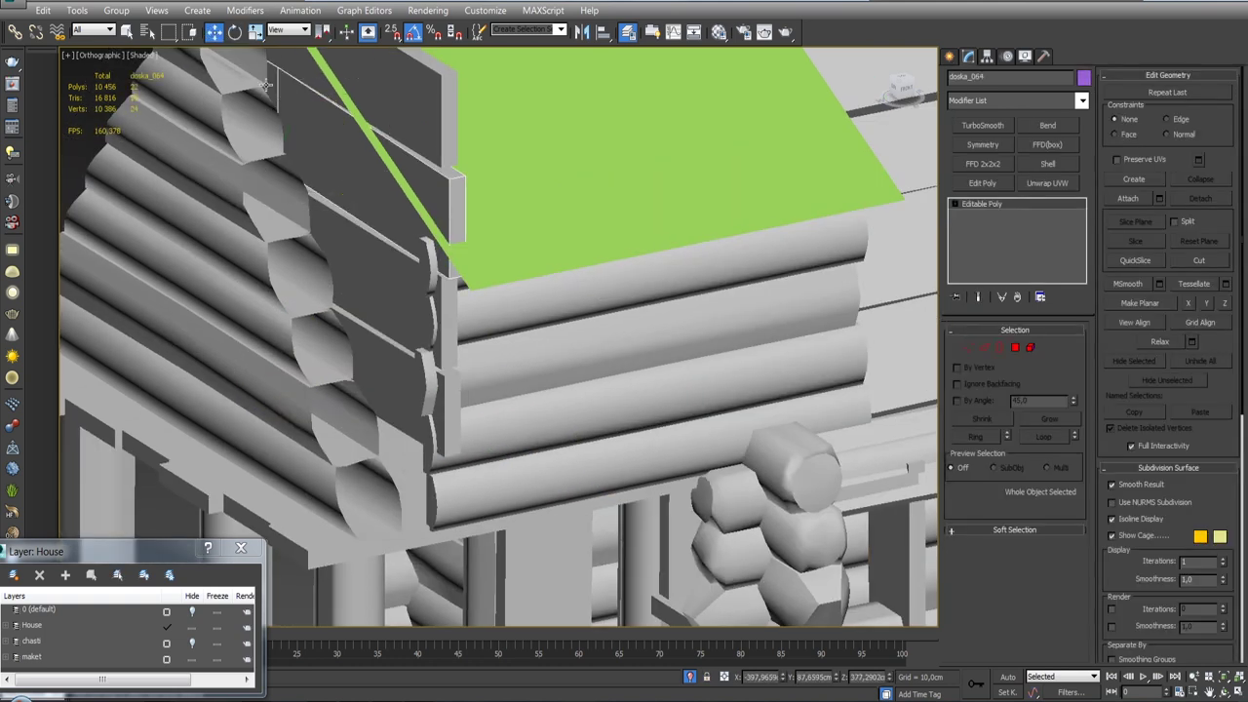
scroll(564, 345, "down", 3)
left_click_drag(420, 399, 600, 390, "shift")
left_click(625, 419)
scroll(625, 419, "up", 3)
Align the new board to doska_063 and close the group.
key("alt+a")
left_click(666, 449)
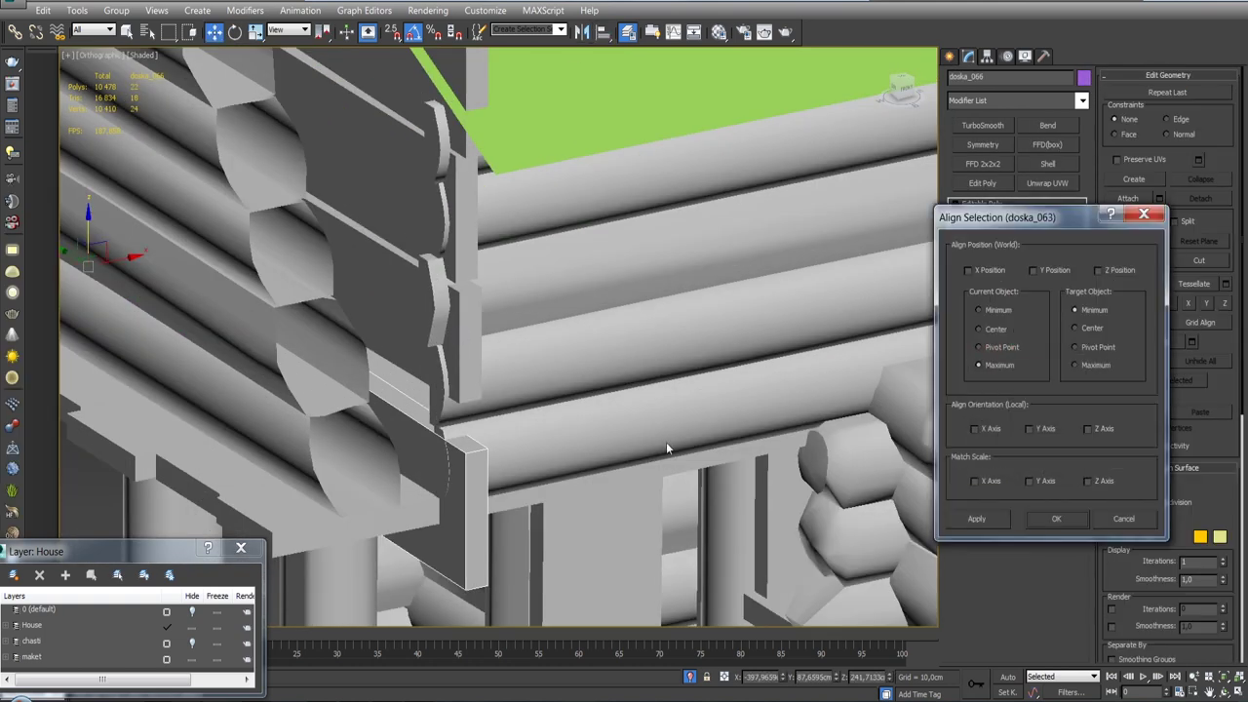
left_click(1056, 517)
scroll(487, 341, "down", 4)
left_click(116, 9)
left_click(136, 86)
Zoom around the corner and orbit to a front-on view of the gable.
scroll(506, 353, "up", 2)
scroll(429, 292, "up", 3)
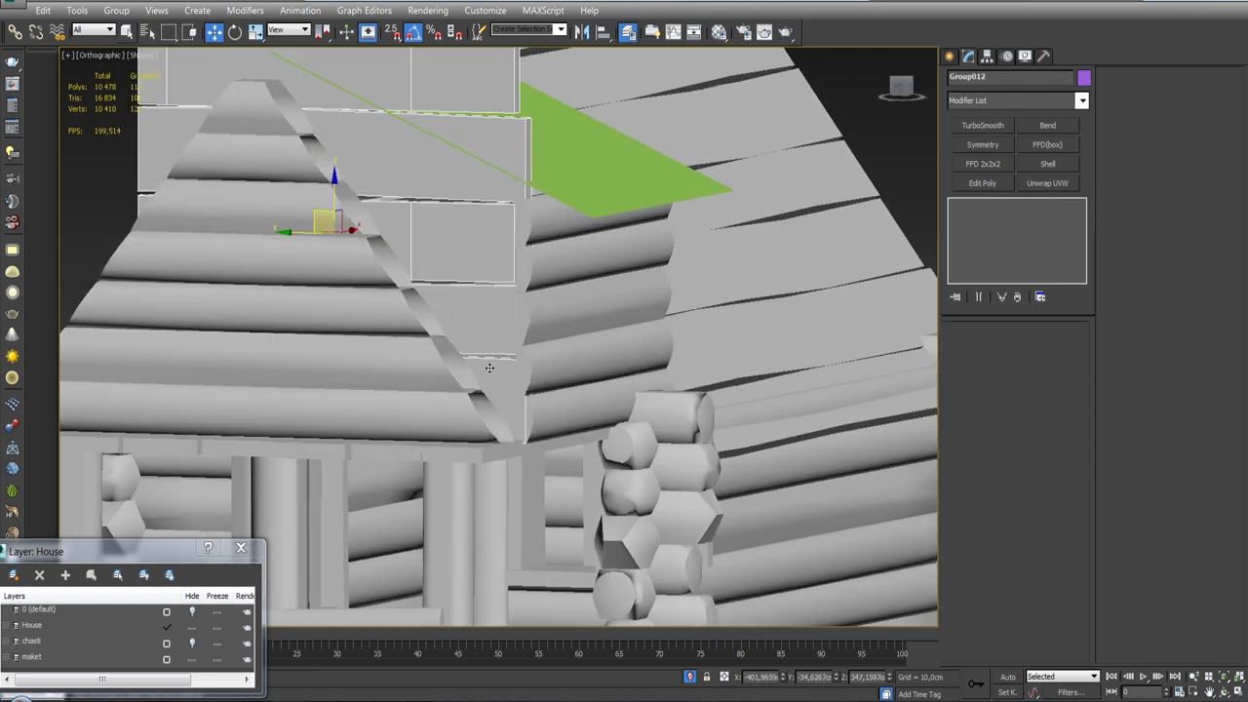
scroll(419, 268, "up", 3)
scroll(419, 268, "down", 3)
scroll(408, 247, "down", 3)
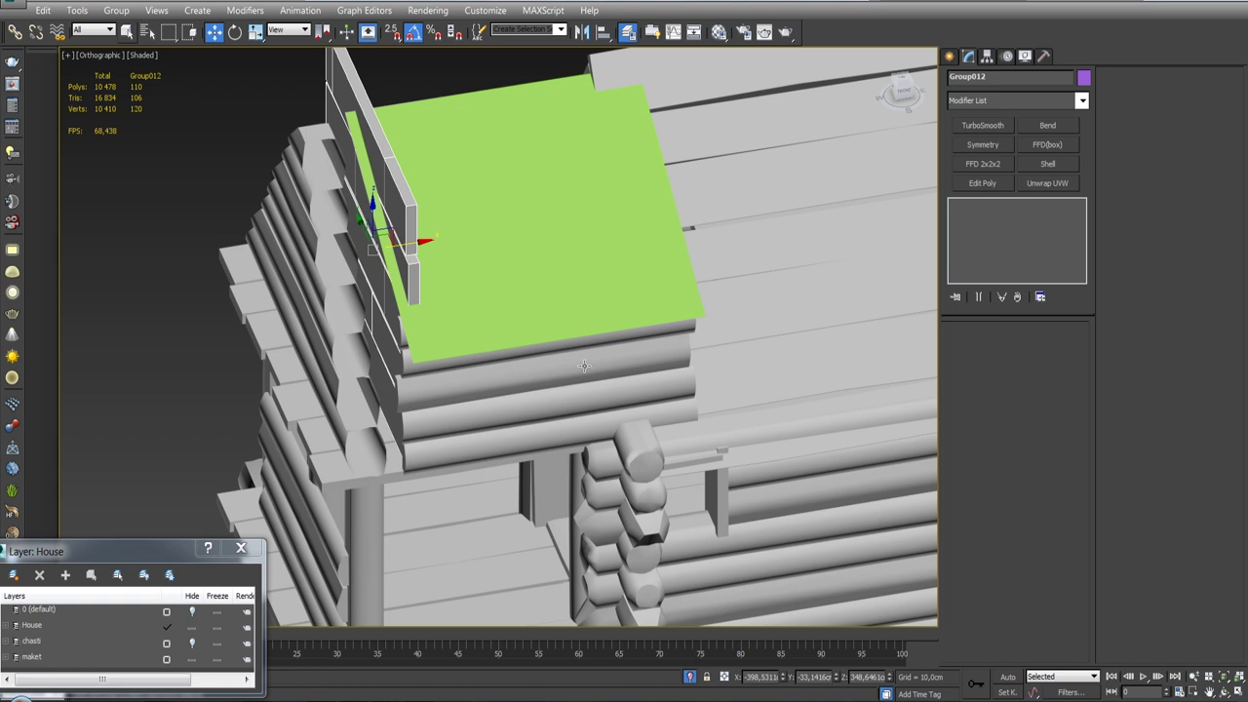
scroll(583, 365, "down", 3)
mouse_move(583, 365)
middle_mouse_down("alt")
mouse_move(555, 291)
mouse_move(224, 234)
mouse_move(389, 219)
mouse_move(510, 287)
mouse_move(504, 257)
middle_mouse_up("alt")
scroll(555, 291, "up", 2)
Isolate the gable logs and board group in Left view, centred on the gable.
key("alt+q")
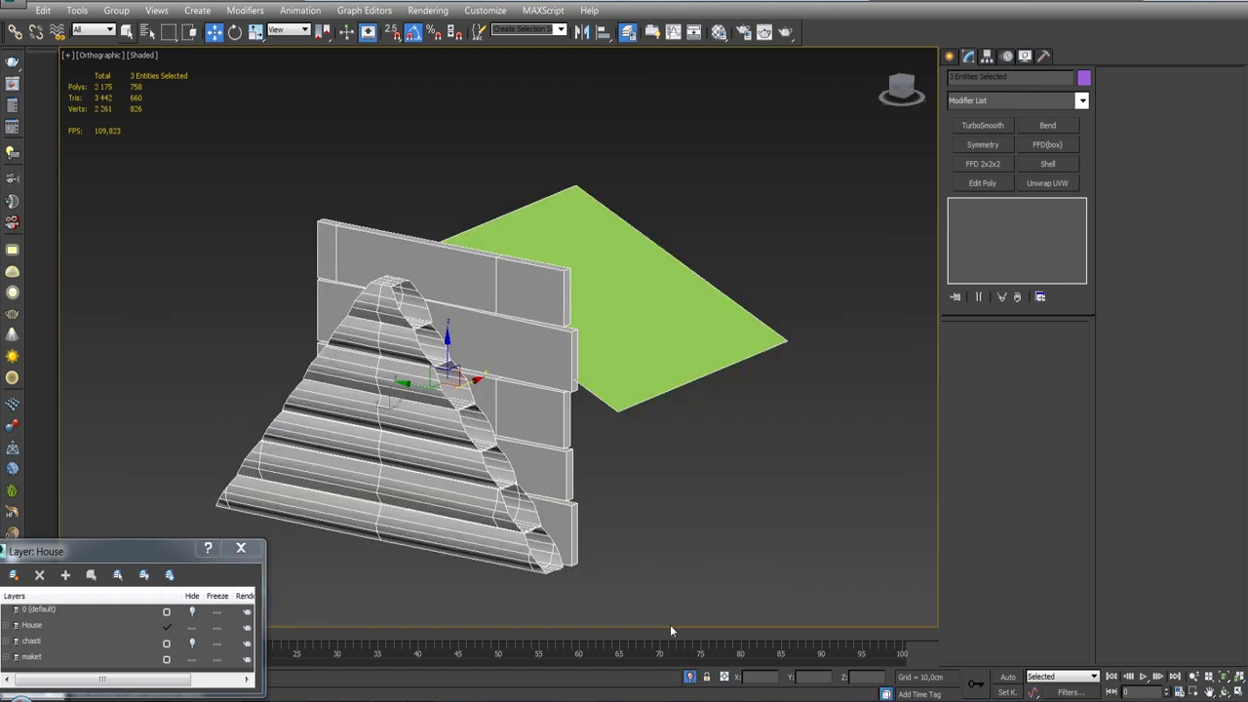
key("l")
left_click(671, 535)
key("F3")
middle_click_drag(740, 441, 689, 416)
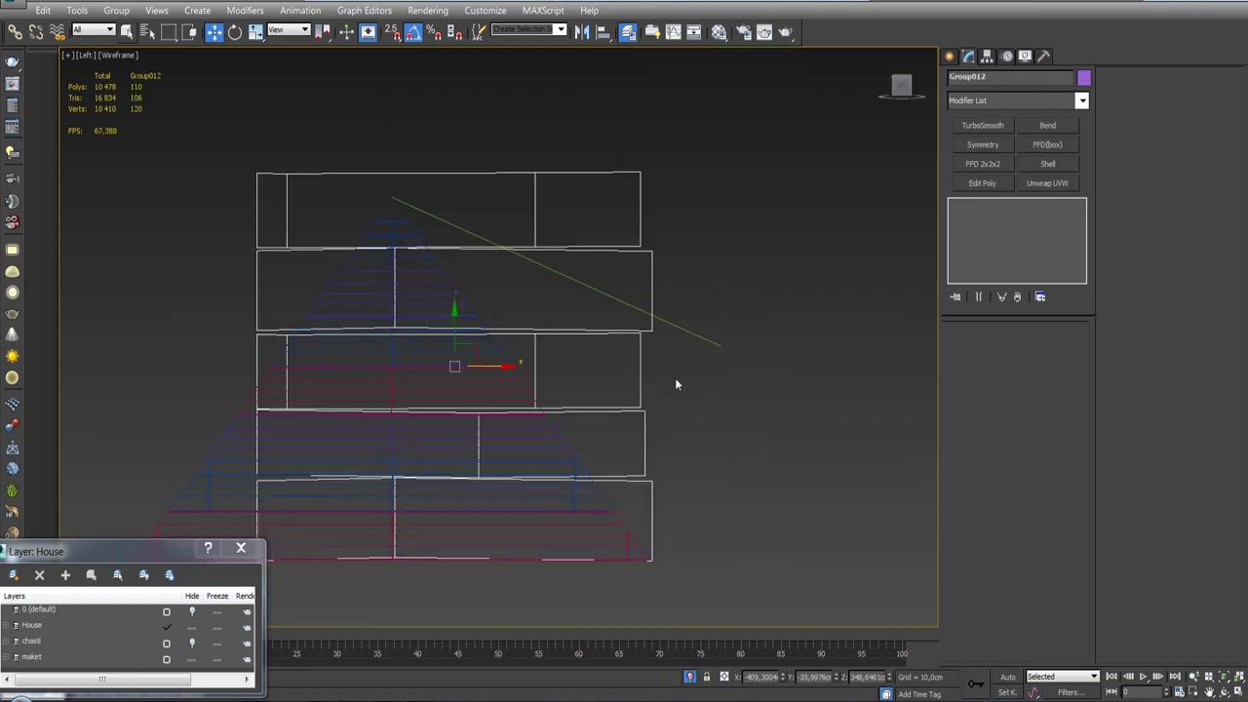
key("F3")
Add a Slice modifier to the board group, then remove it.
left_click(1082, 101)
scroll(1001, 469, "down", 15)
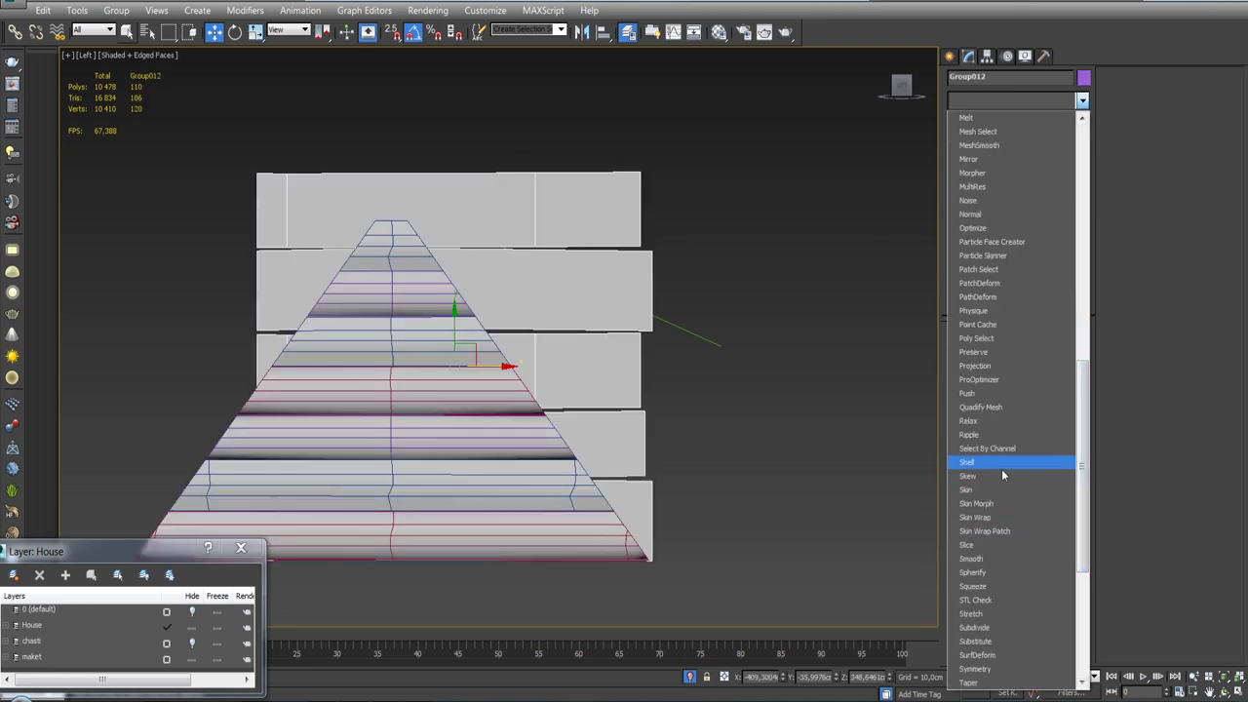
left_click(990, 546)
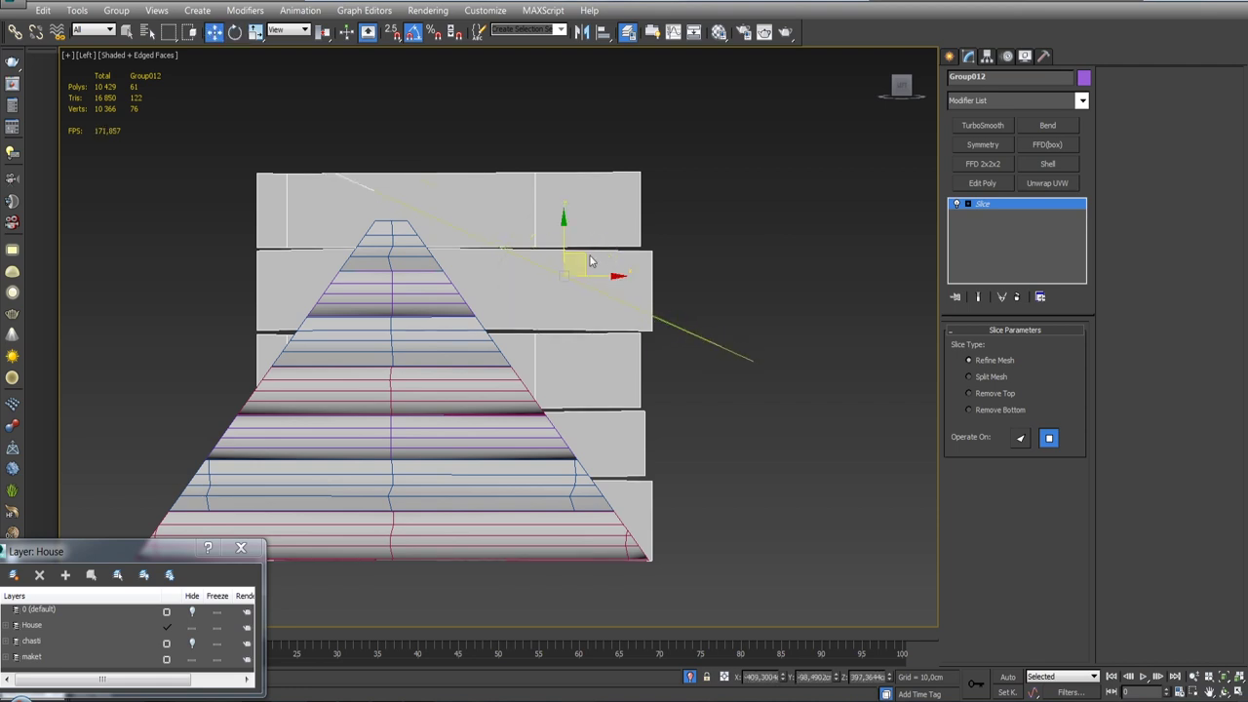
right_click(1009, 205)
left_click(1034, 232)
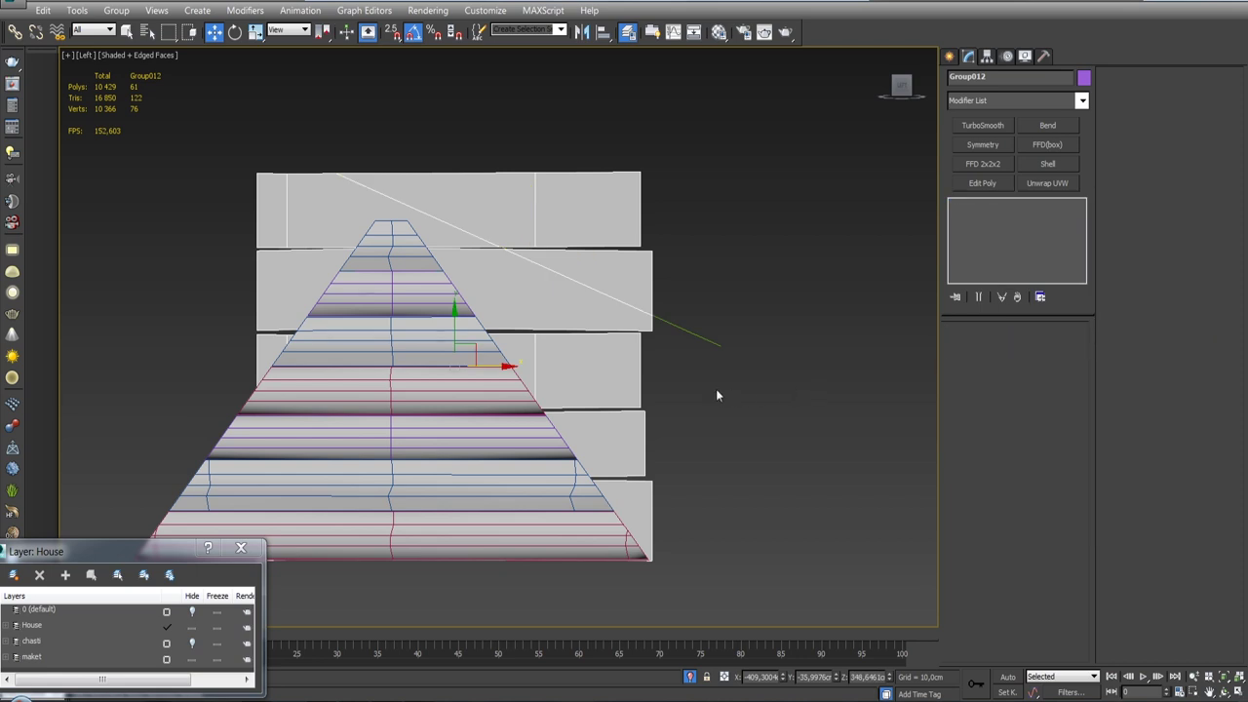
Re-add the Slice modifier, try rotating its plane, then delete it again.
left_click(1081, 101)
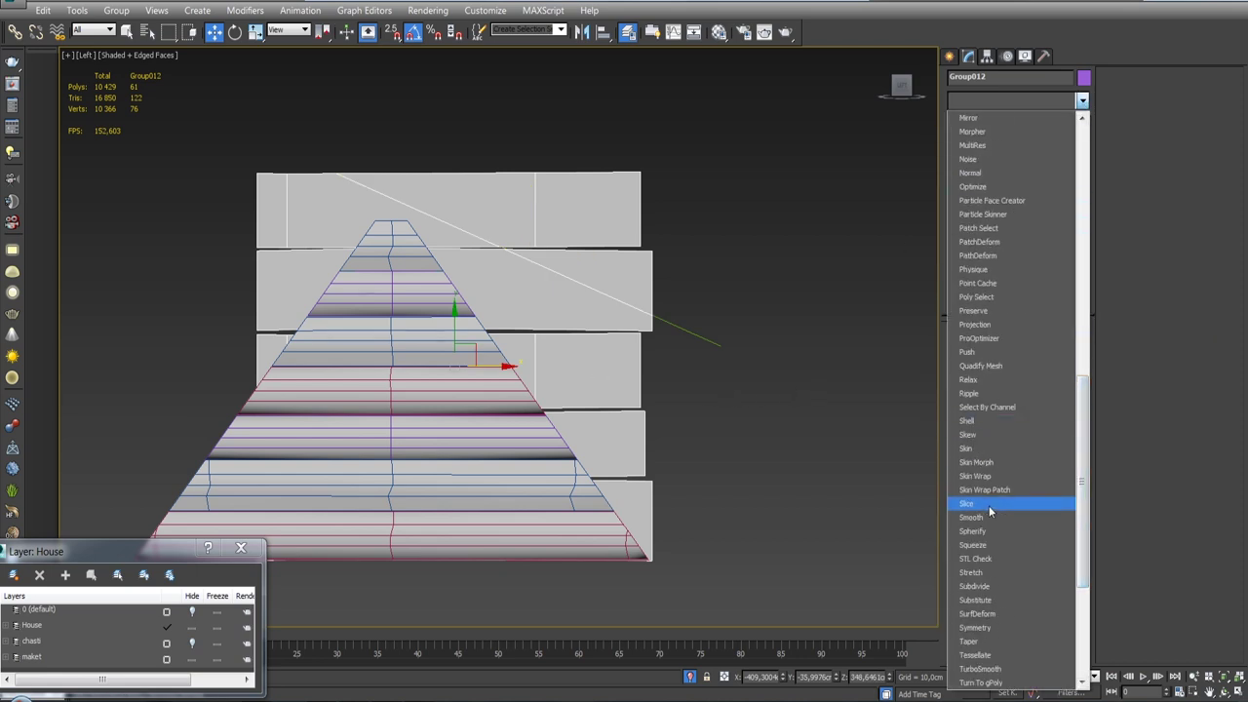
left_click(988, 505)
key("e")
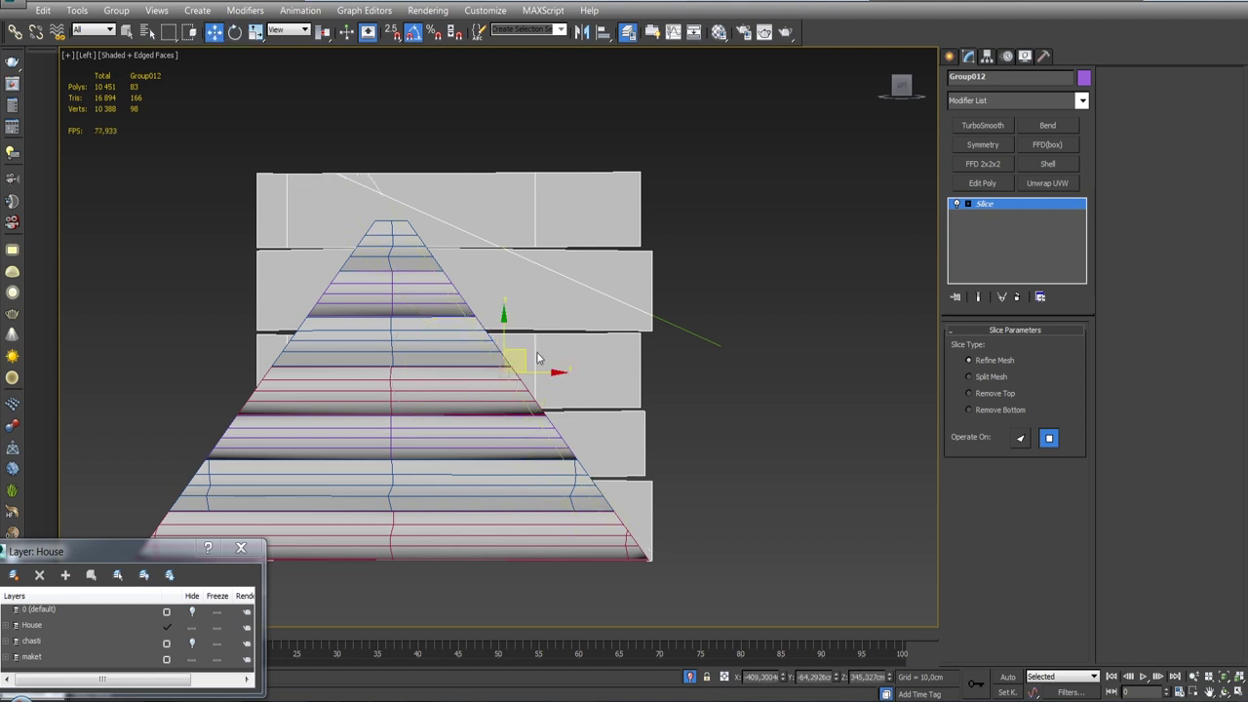
right_click(1004, 207)
left_click(1033, 233)
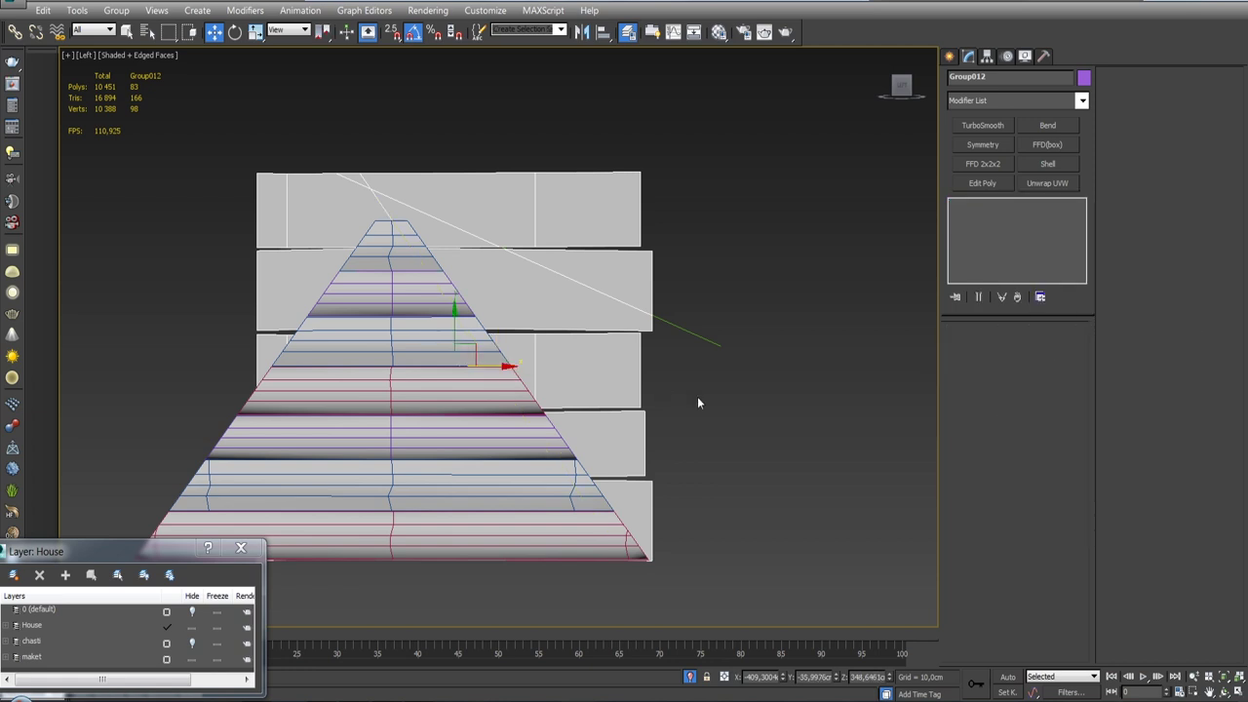
Delete the top board's corner faces that rise above the roof slope.
left_click(758, 298)
left_click(449, 210)
left_click(1015, 348)
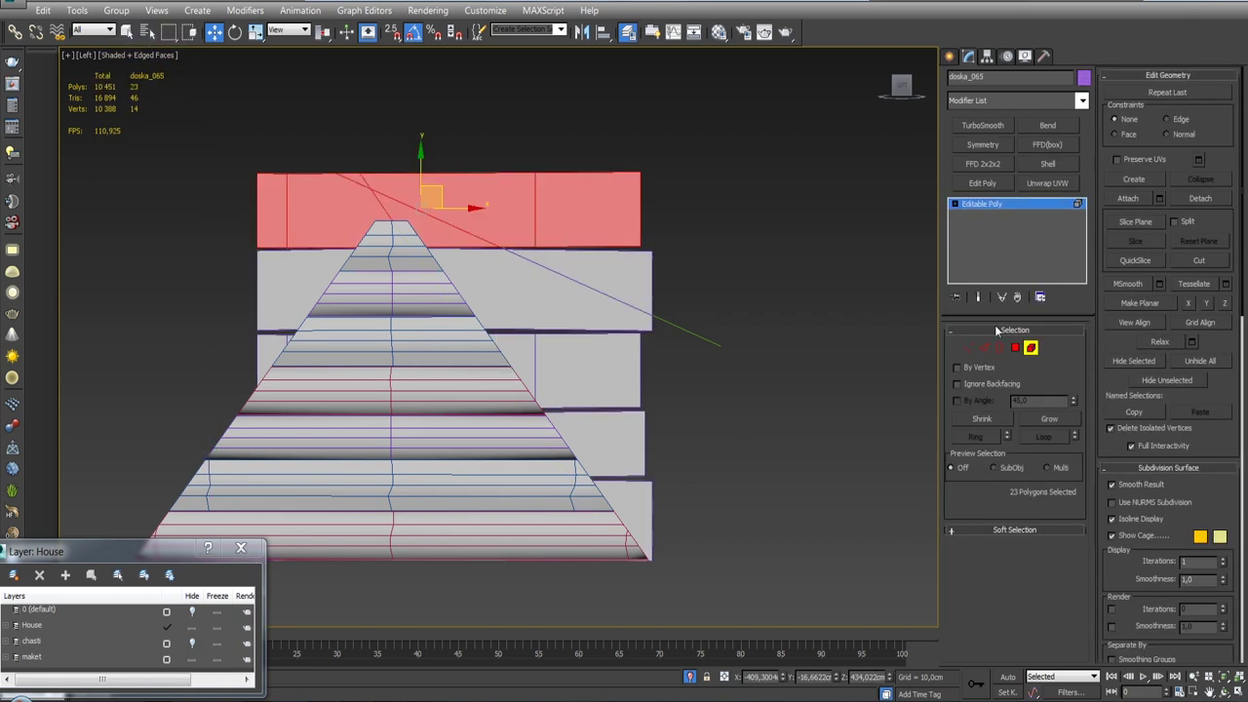
scroll(510, 233, "up", 3)
key("Delete")
scroll(509, 179, "down", 3)
left_click(367, 170)
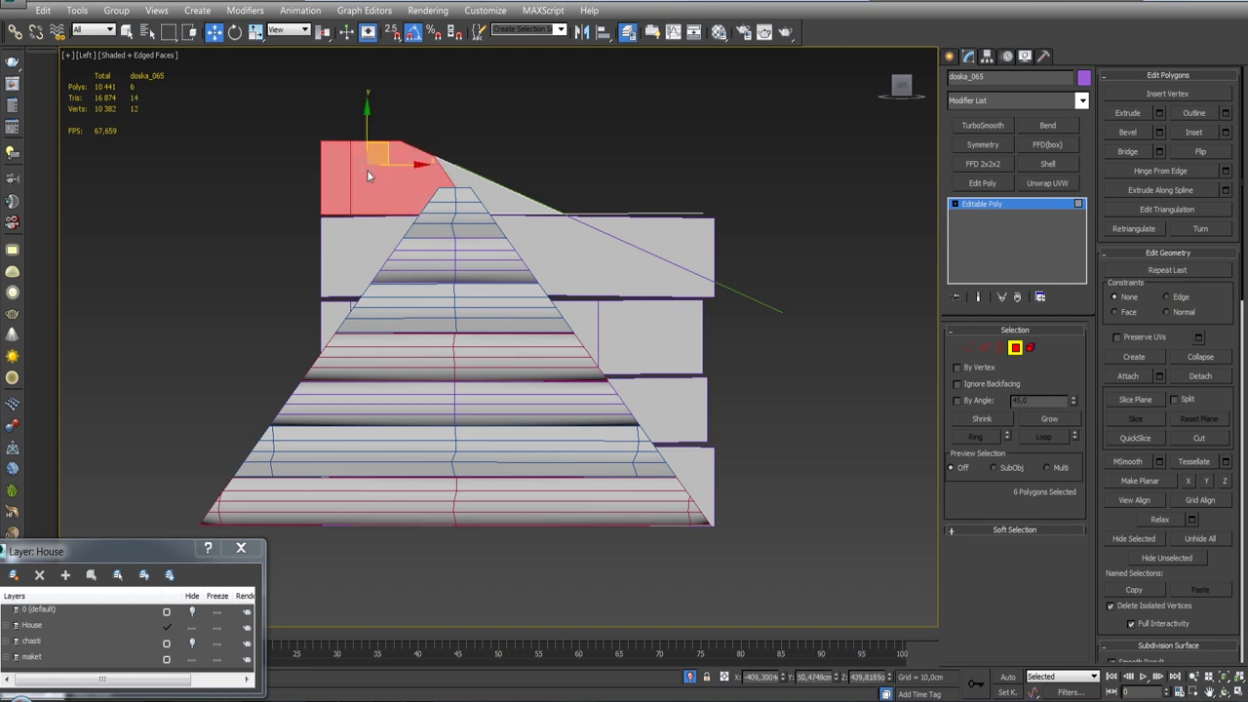
key("Delete")
left_click(315, 242)
left_click_drag(215, 162, 230, 185)
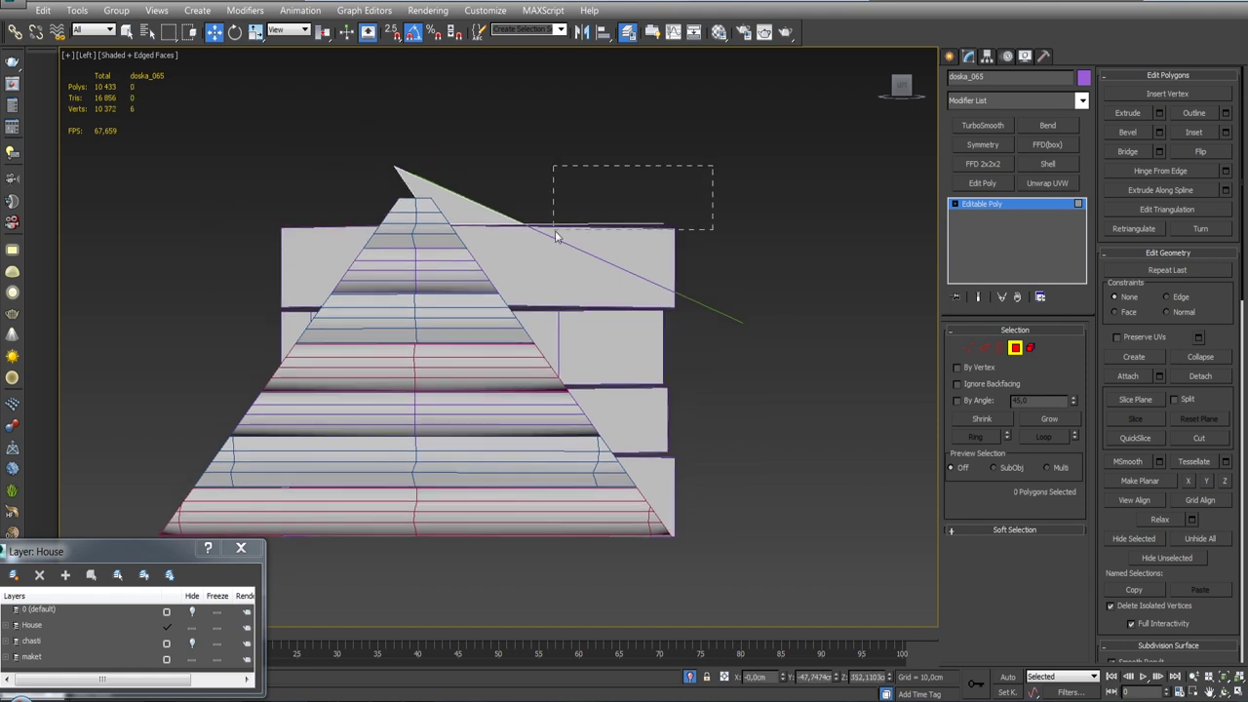
middle_click_drag(552, 243, 515, 290, "alt")
Trim the next board down and doska_062 where they extend past the gable edge.
left_click(1017, 349)
left_click(1018, 348)
key("l")
key("Delete")
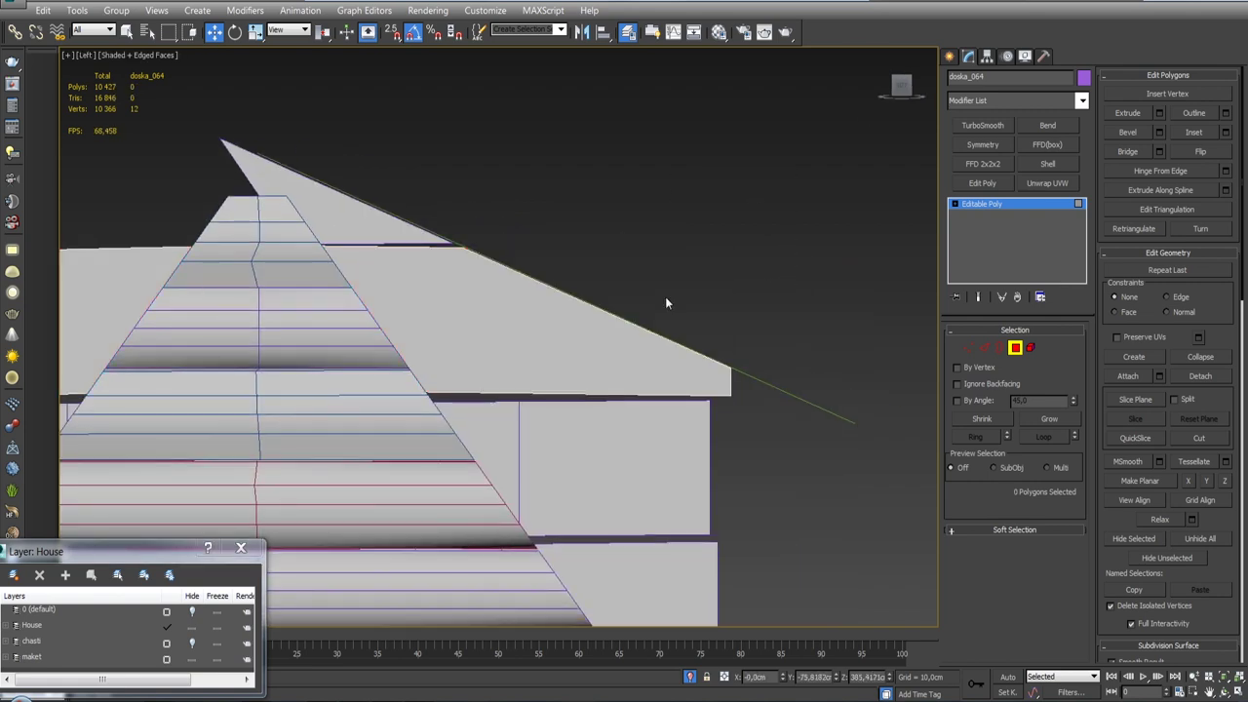
scroll(665, 296, "down", 2)
left_click(675, 336)
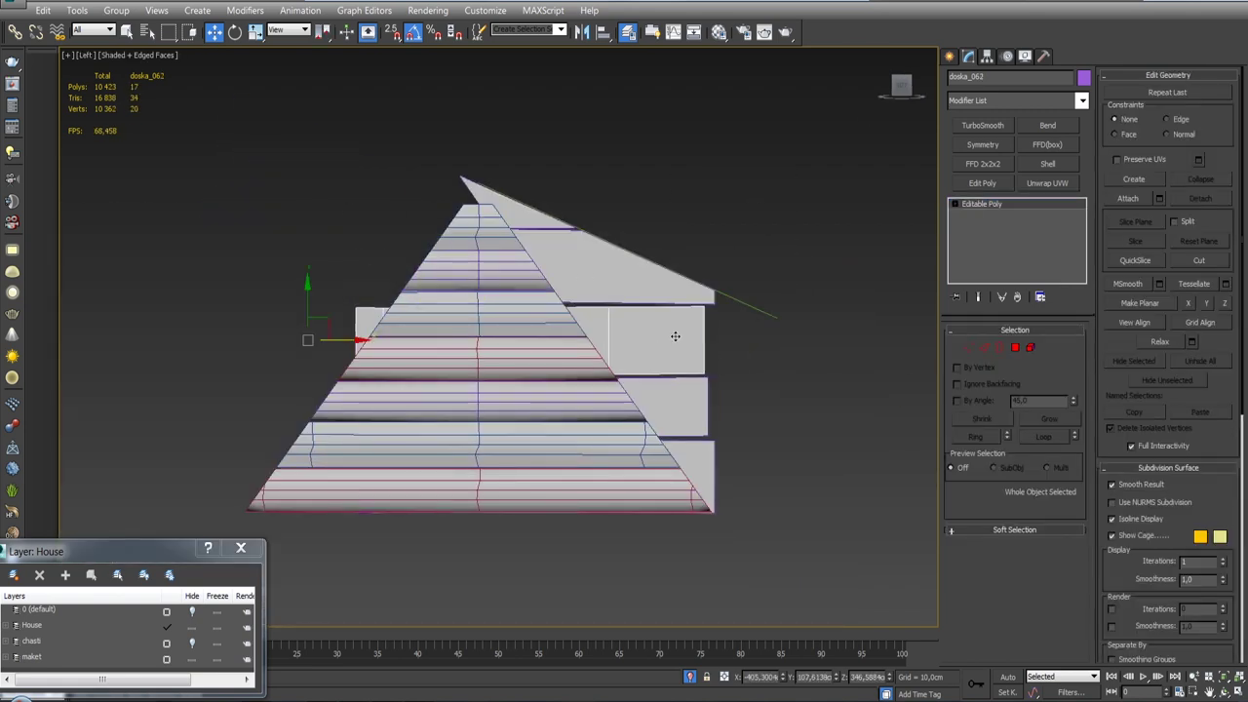
key("F3")
left_click(1018, 348)
left_click_drag(409, 293, 463, 419)
key("Delete")
Cut the overhanging faces off boards doska_063 and doska_066.
left_click(1017, 348)
left_click(1018, 348)
left_click_drag(332, 332, 582, 503)
key("Delete")
left_click(587, 503)
left_click(1018, 348)
left_click_drag(263, 363, 412, 496)
key("Delete")
left_click(1018, 348)
key("F3")
Delete doska_064's corner poking above the roof, then exit polygon mode and isolation.
mouse_move(827, 393)
middle_mouse_down("alt")
mouse_move(466, 273)
mouse_move(718, 321)
middle_mouse_up("alt")
left_click(719, 321)
key("4")
left_click_drag(695, 355, 692, 351)
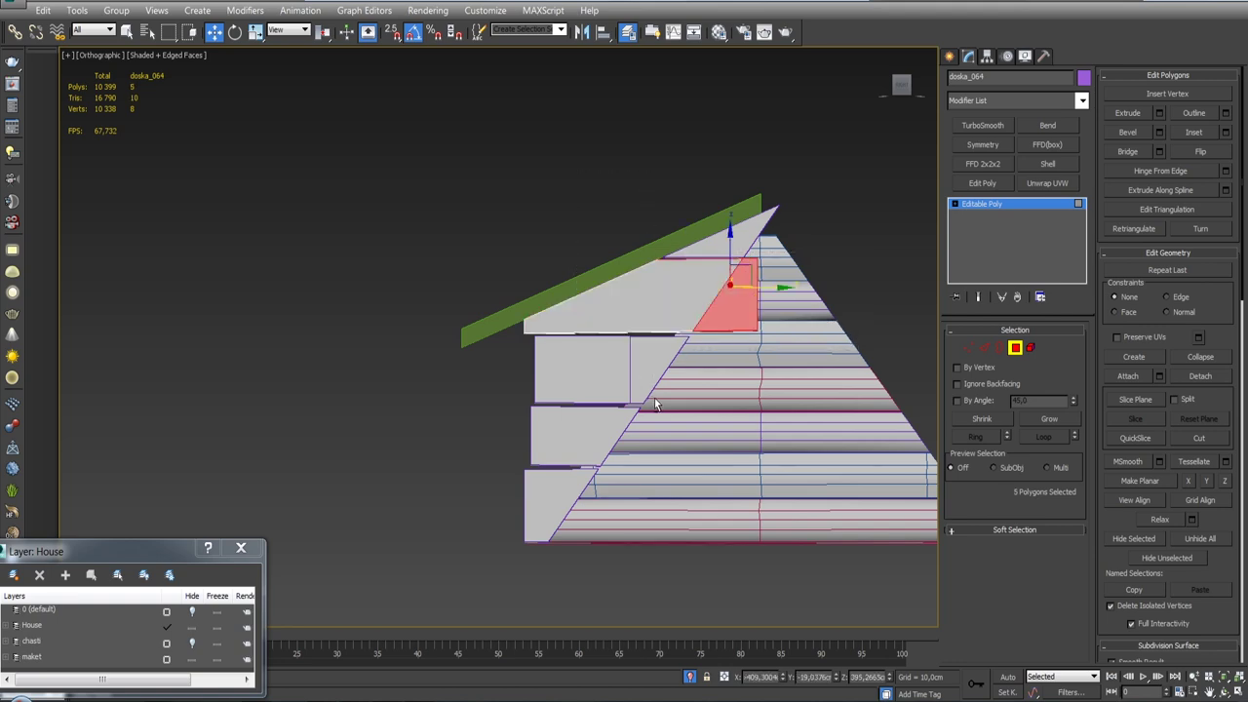
key("Delete")
middle_click_drag(673, 289, 817, 329, "alt")
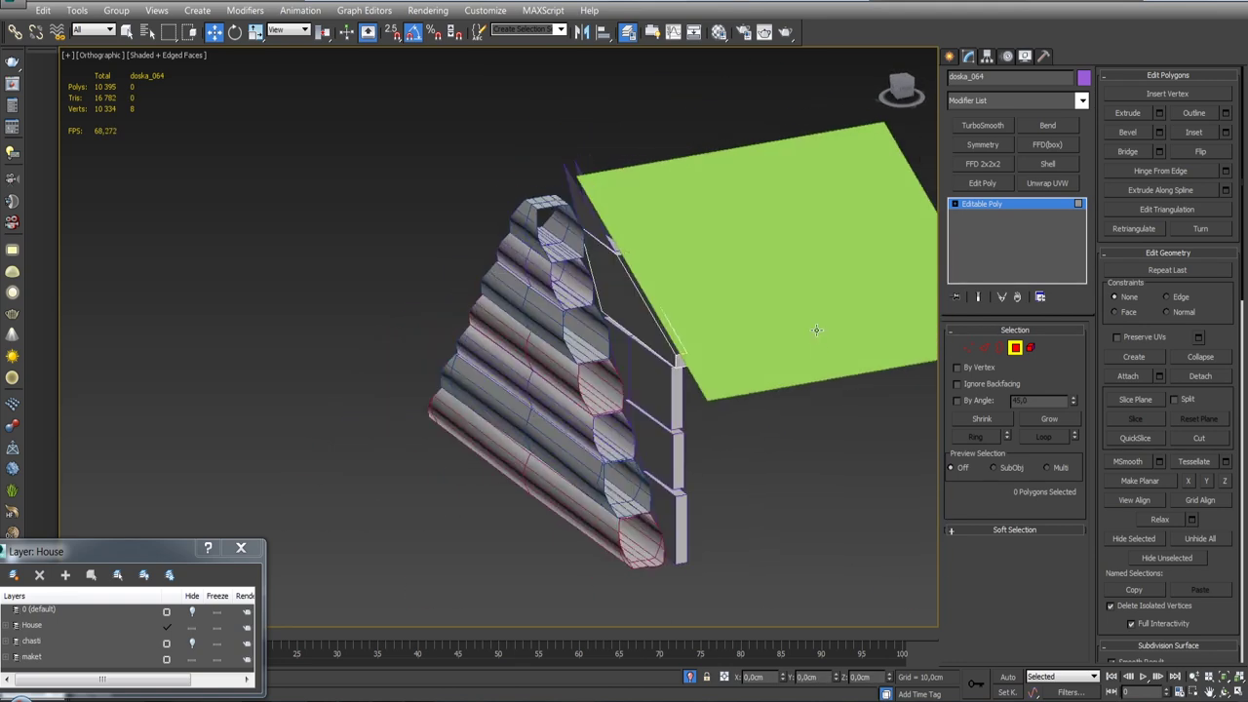
key("4")
key("alt+q")
mouse_move(818, 330)
middle_mouse_down("alt")
mouse_move(673, 400)
mouse_move(522, 344)
mouse_move(445, 296)
middle_mouse_up("alt")
scroll(673, 400, "up", 3)
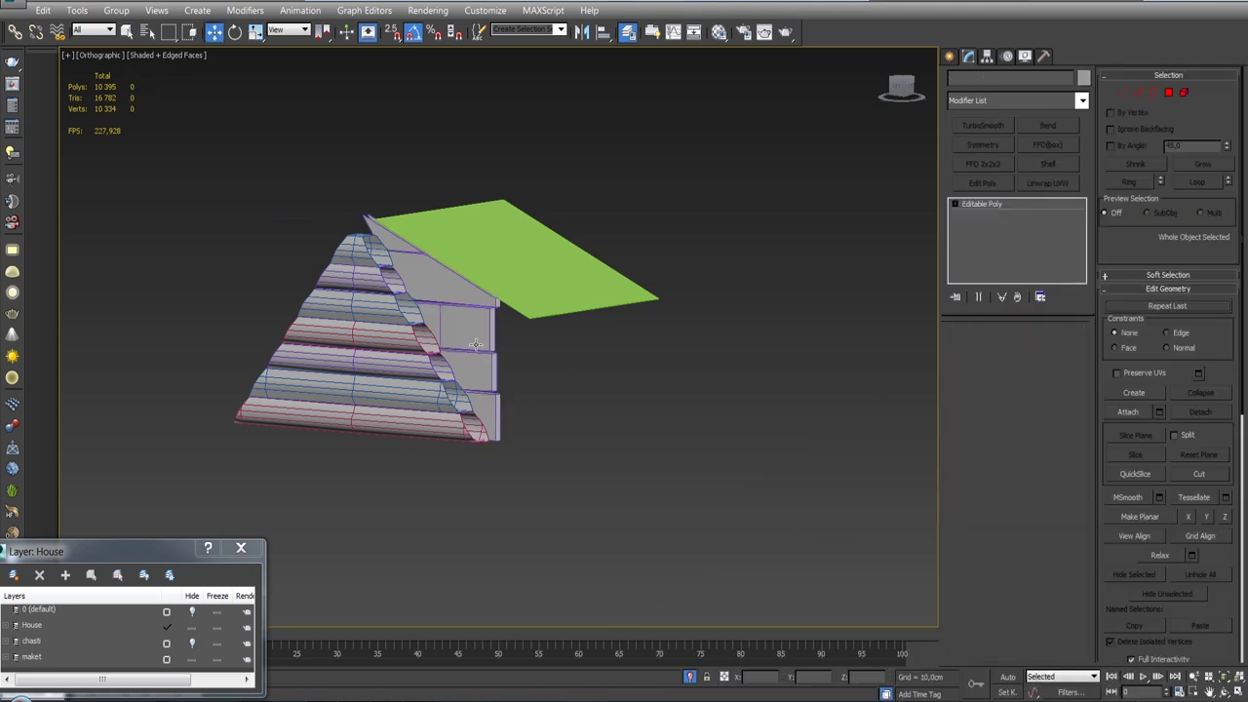
Shift-drag the gable plank to create the copy doska_066.
left_click(689, 676)
left_click_drag(439, 332, 573, 344, "shift")
key("Return")
scroll(574, 344, "up", 2)
middle_click_drag(573, 344, 644, 281, "alt")
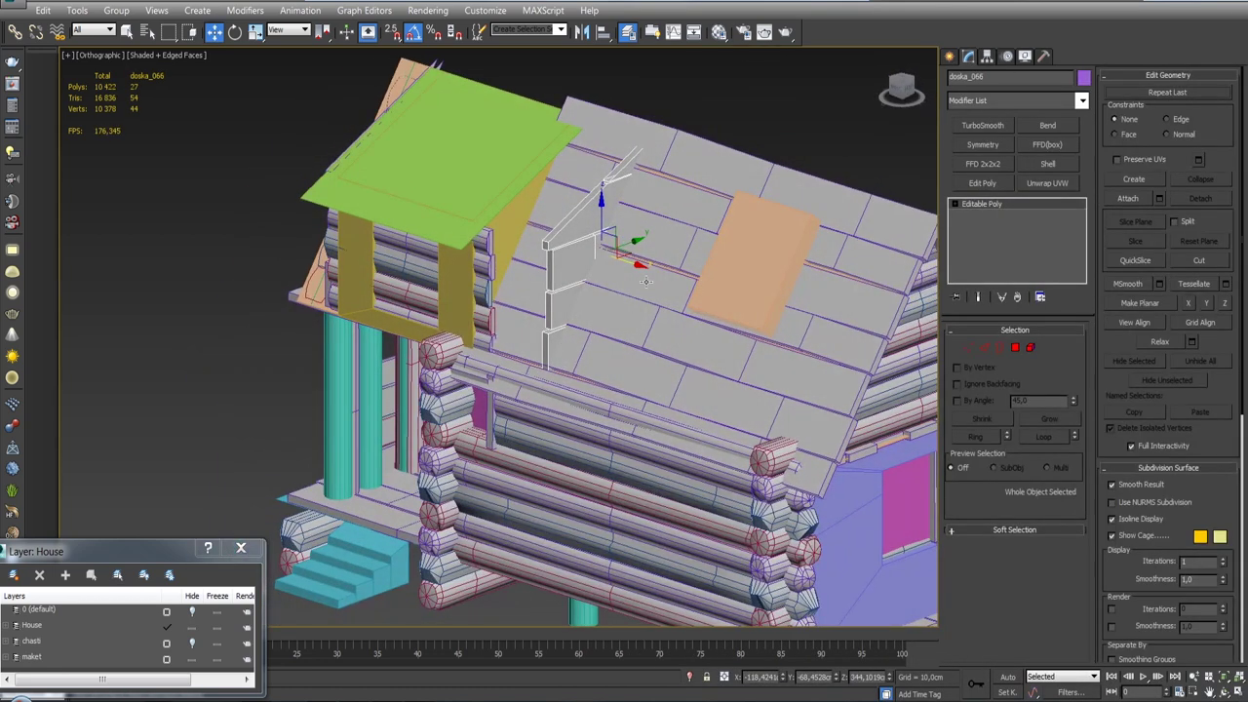
mouse_move(577, 247)
middle_mouse_down("alt")
mouse_move(556, 223)
mouse_move(595, 226)
mouse_move(567, 234)
middle_mouse_up("alt")
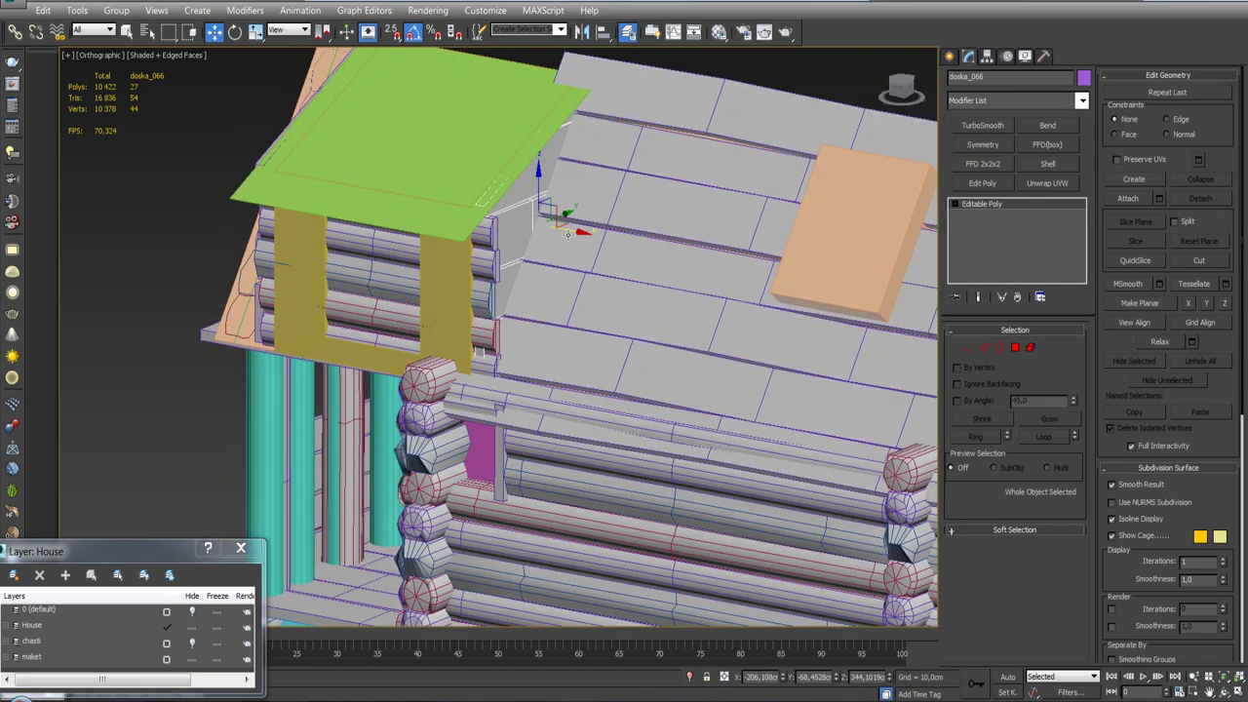
scroll(590, 231, "down", 5)
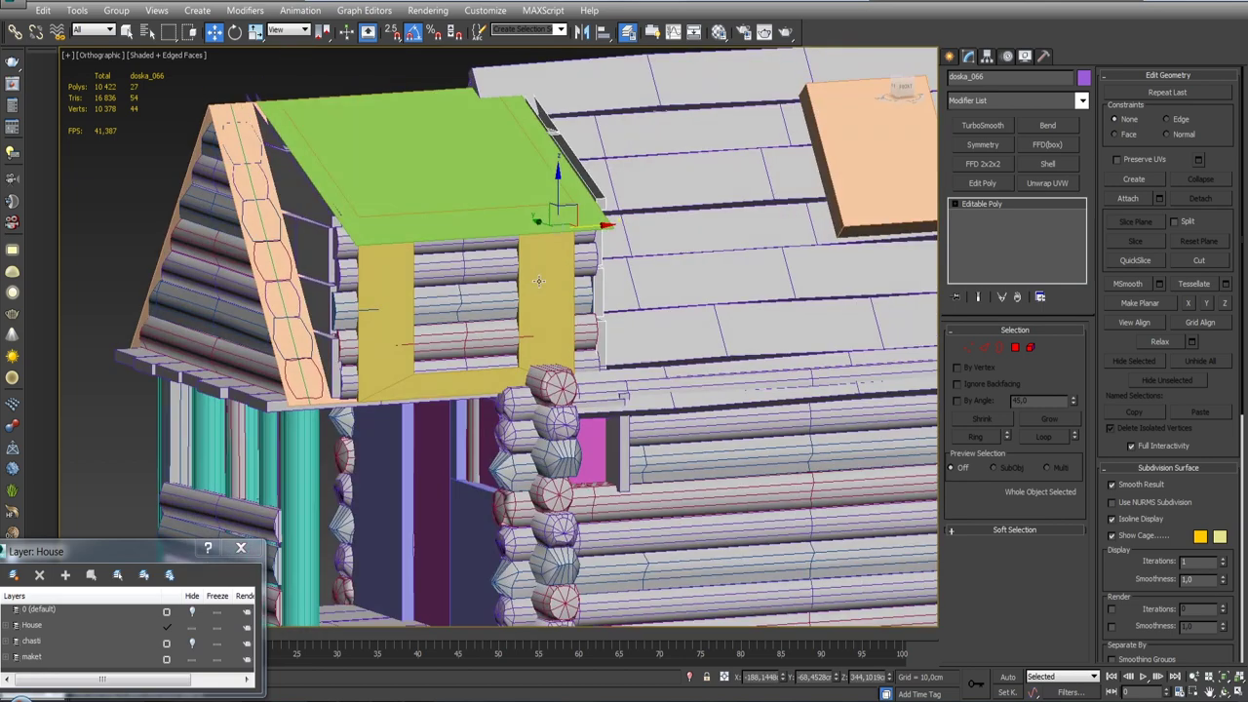
scroll(575, 239, "up", 8)
scroll(552, 248, "down", 2)
mouse_move(588, 185)
middle_mouse_down("alt")
mouse_move(585, 224)
mouse_move(532, 206)
mouse_move(507, 261)
mouse_move(612, 257)
middle_mouse_up("alt")
Isolate the roof with the boards and box-select doska_065's tip above the peak.
left_click(529, 205, "ctrl")
mouse_move(506, 223)
middle_mouse_down("alt")
mouse_move(925, 112)
mouse_move(860, 293)
middle_mouse_up("alt")
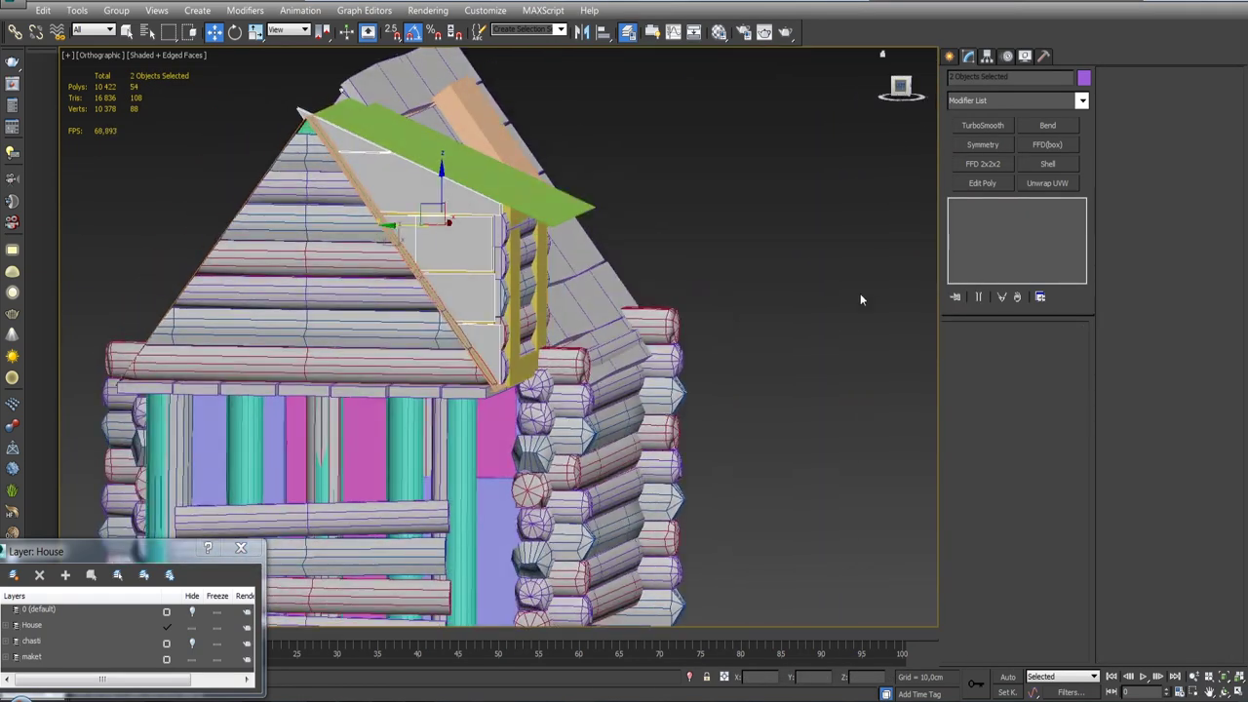
key("l")
left_click(689, 679)
left_click(689, 679)
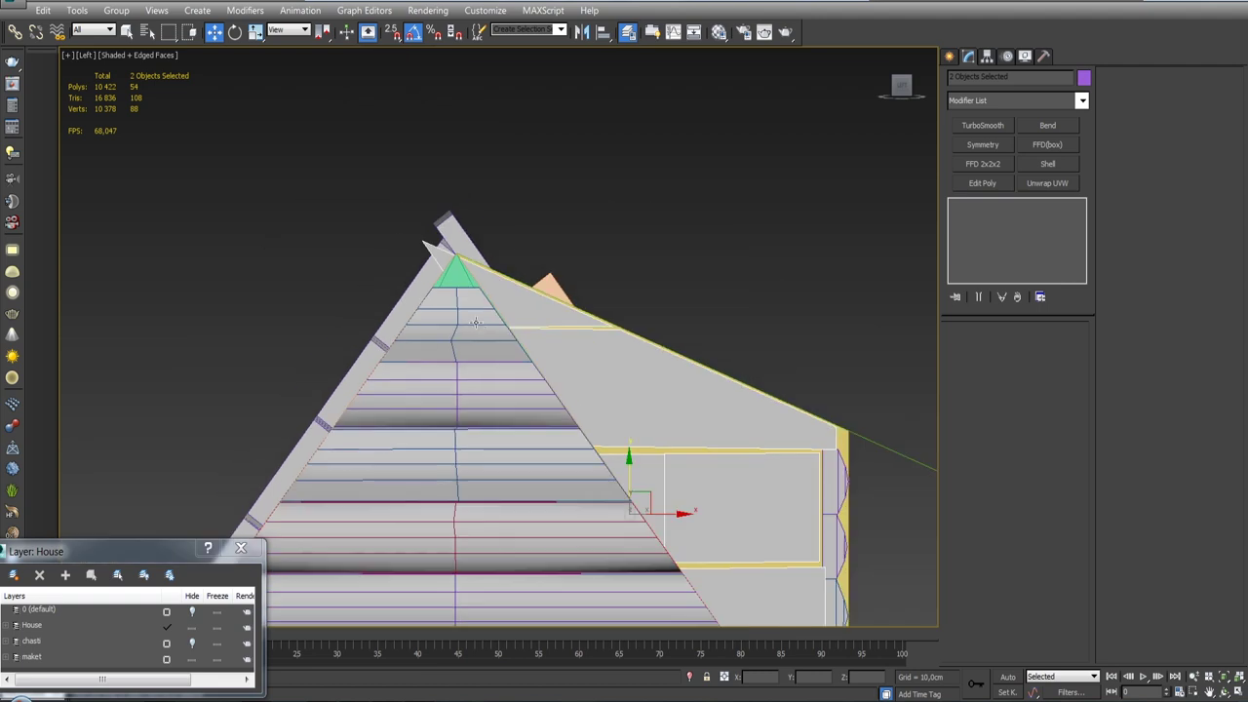
left_click(452, 292, "ctrl")
middle_click_drag(451, 293, 581, 327, "alt")
key("alt+q")
key("alt+q")
left_click(582, 283)
left_click_drag(449, 185, 546, 258)
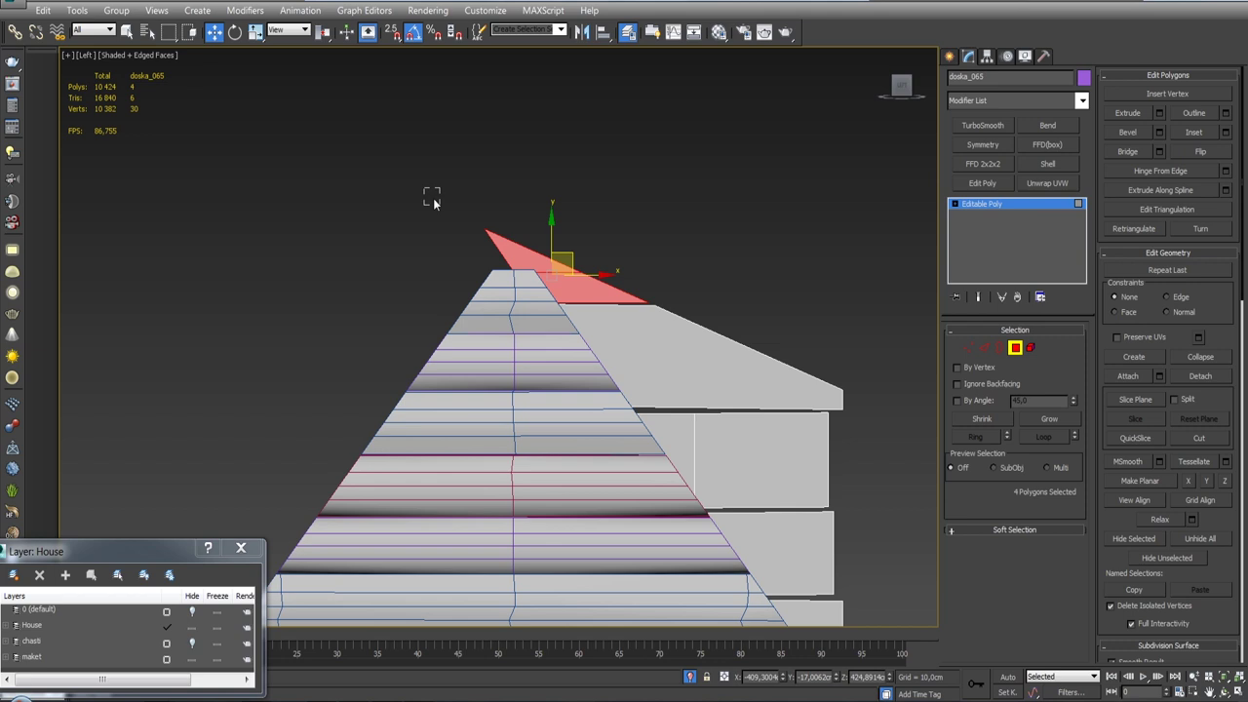
Delete doska_065's protruding tip and make a slightly offset copy of doska_066.
key("Delete")
middle_click_drag(748, 256, 632, 364, "alt")
left_click(719, 310)
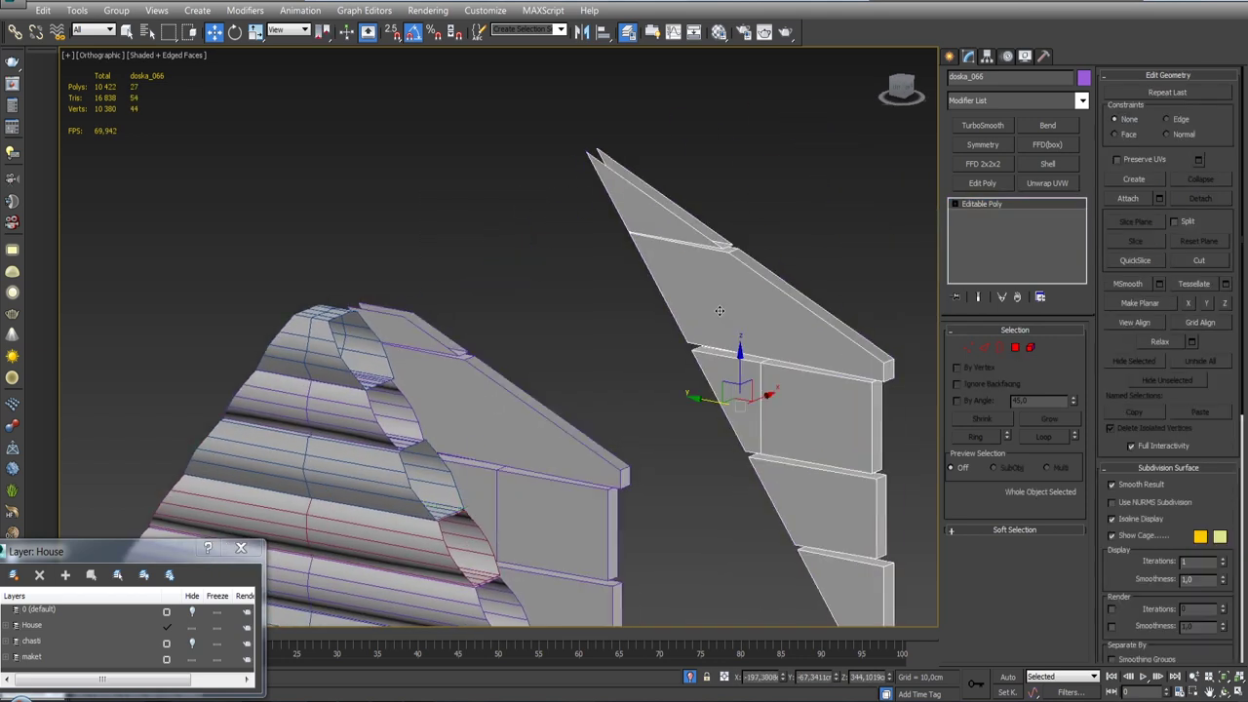
left_click_drag(718, 310, 688, 327, "shift")
key("Return")
Switch to shaded view and inspect the stairs, floor beams and roof gable.
mouse_move(732, 529)
middle_mouse_down("alt")
mouse_move(773, 445)
mouse_move(770, 419)
mouse_move(732, 347)
mouse_move(669, 340)
mouse_move(914, 365)
middle_mouse_up("alt")
scroll(770, 419, "down", 2)
key("F4")
left_click(32, 656)
scroll(487, 342, "up", 5)
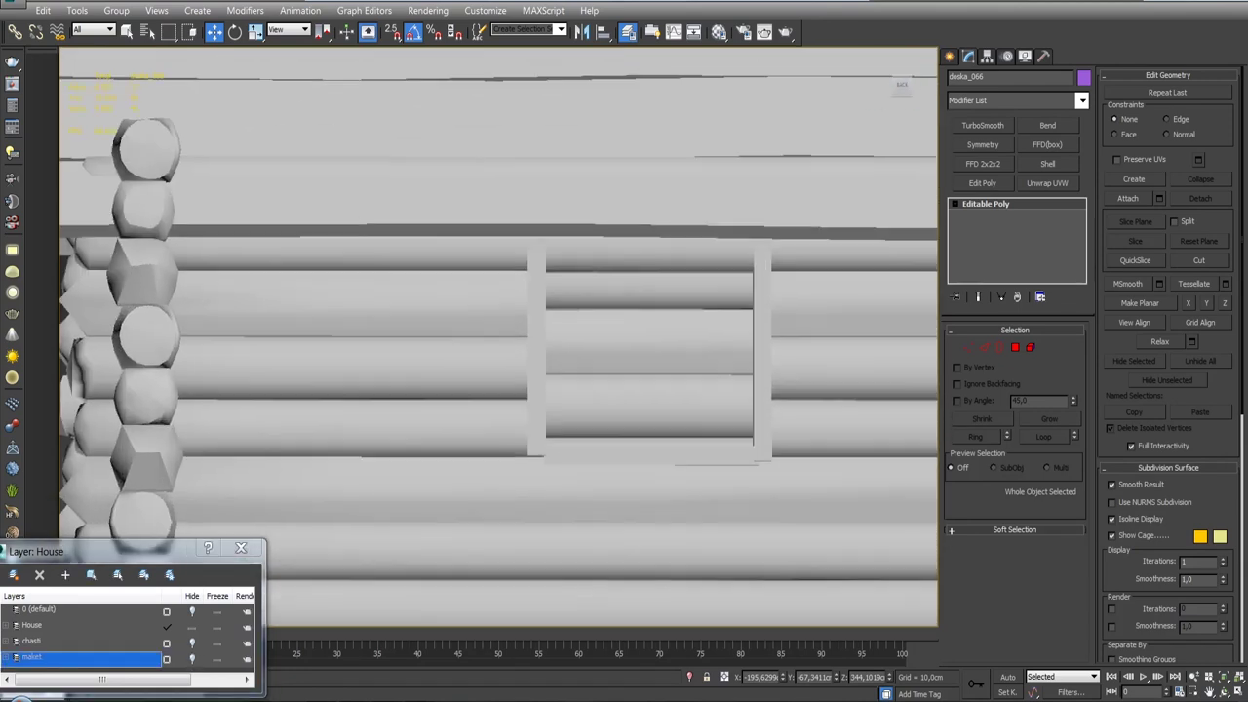
scroll(634, 479, "up", 3)
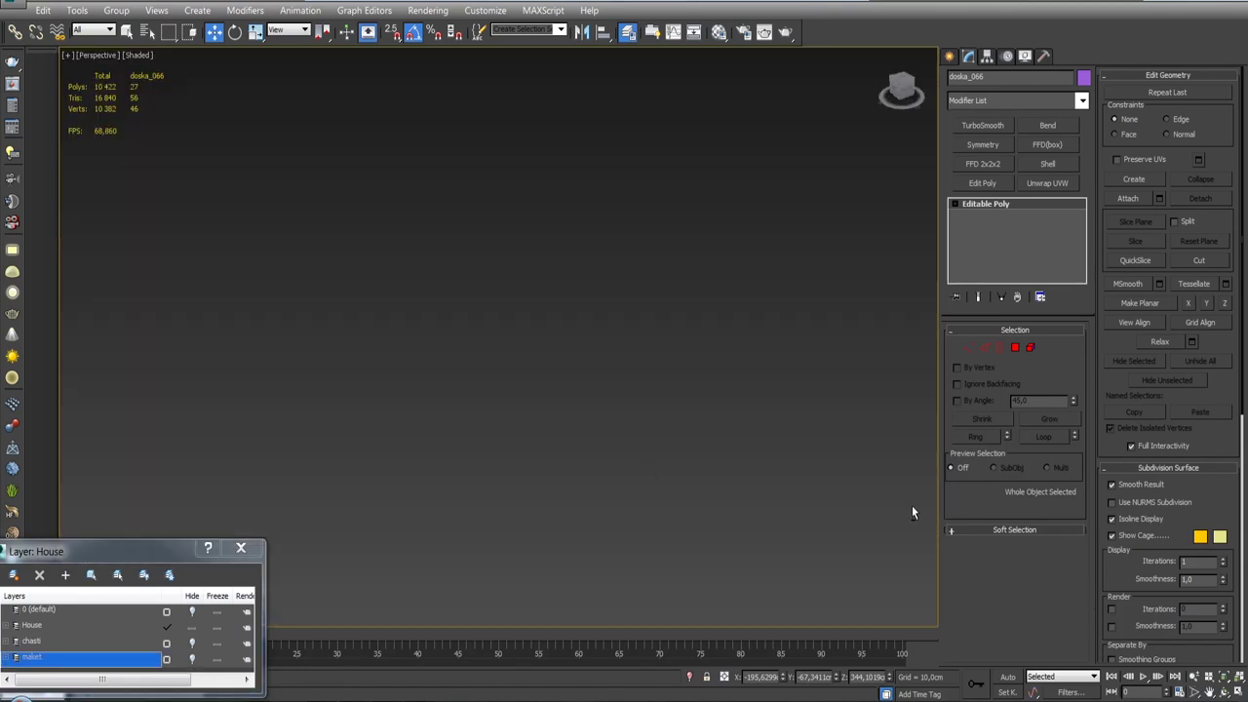
scroll(912, 512, "down", 10)
scroll(912, 512, "up", 5)
scroll(912, 512, "up", 3)
scroll(912, 511, "up", 3)
mouse_move(585, 429)
middle_mouse_down("alt")
mouse_move(576, 418)
mouse_move(677, 454)
mouse_move(644, 427)
mouse_move(736, 496)
mouse_move(741, 479)
mouse_move(721, 458)
mouse_move(649, 429)
middle_mouse_up("alt")
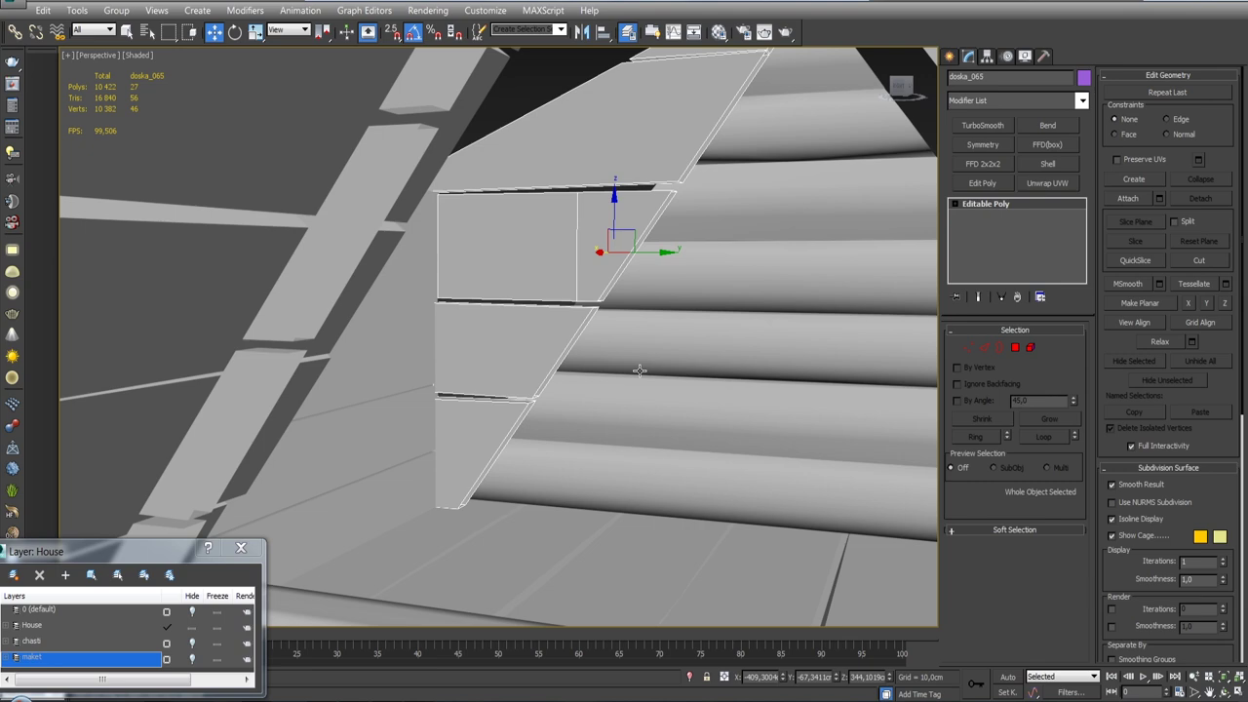
mouse_move(603, 309)
middle_mouse_down("alt")
mouse_move(795, 289)
mouse_move(586, 258)
mouse_move(576, 410)
mouse_move(632, 301)
mouse_move(585, 321)
mouse_move(546, 381)
mouse_move(566, 341)
middle_mouse_up("alt")
mouse_move(390, 292)
middle_mouse_down("alt")
mouse_move(374, 184)
mouse_move(381, 284)
mouse_move(439, 308)
mouse_move(419, 293)
mouse_move(429, 297)
mouse_move(862, 555)
middle_mouse_up("alt")
mouse_move(394, 374)
middle_mouse_down("alt")
mouse_move(276, 390)
mouse_move(292, 385)
middle_mouse_up("alt")
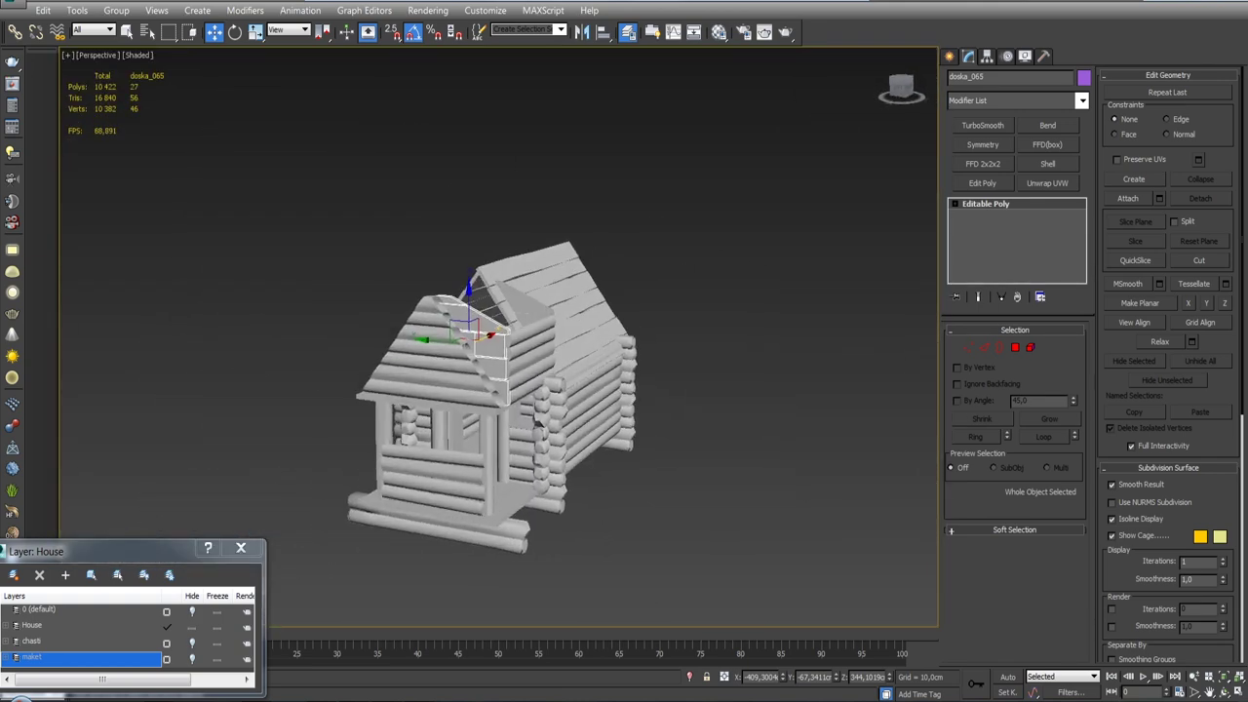
scroll(587, 340, "up", 5)
mouse_move(587, 340)
middle_mouse_down("alt")
mouse_move(412, 343)
mouse_move(683, 338)
mouse_move(702, 370)
mouse_move(780, 332)
middle_mouse_up("alt")
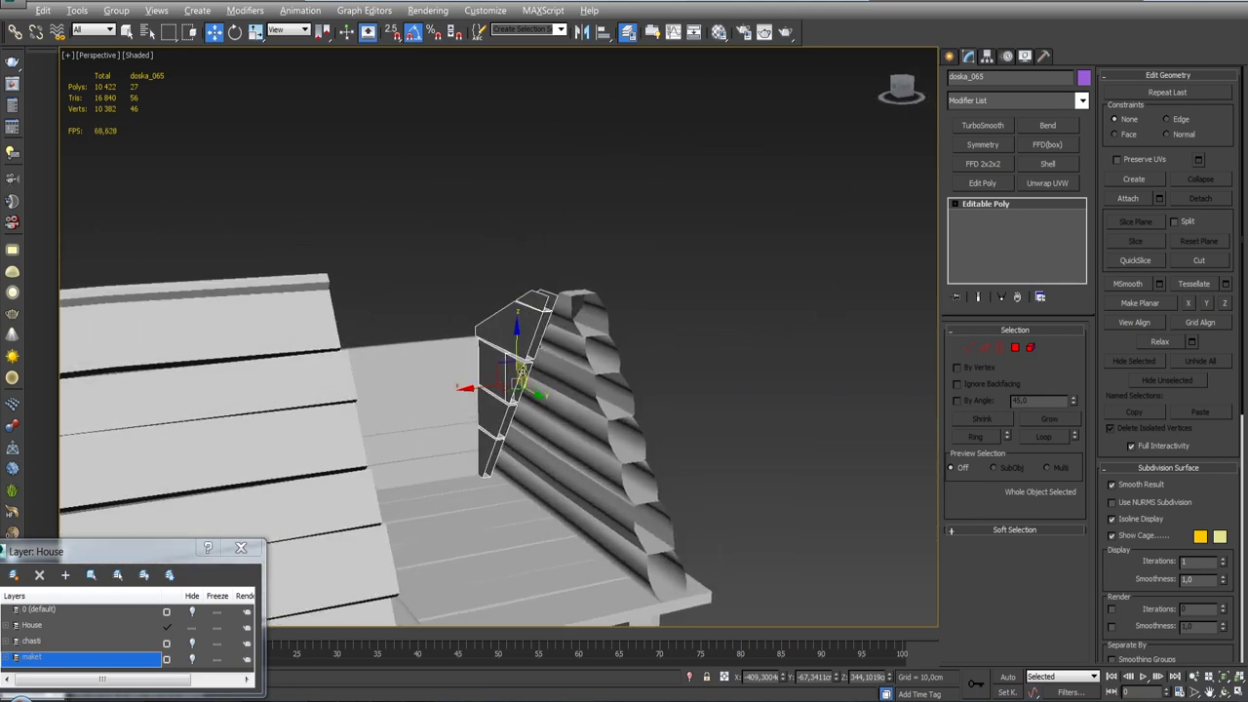
Shift-drag the roof log group upward to make a copy.
middle_click_drag(523, 373, 259, 384, "alt")
left_click(604, 429)
mouse_move(604, 429)
middle_mouse_down("alt")
mouse_move(573, 405)
mouse_move(588, 370)
middle_mouse_up("alt")
scroll(573, 405, "down", 3)
scroll(588, 287, "down", 5)
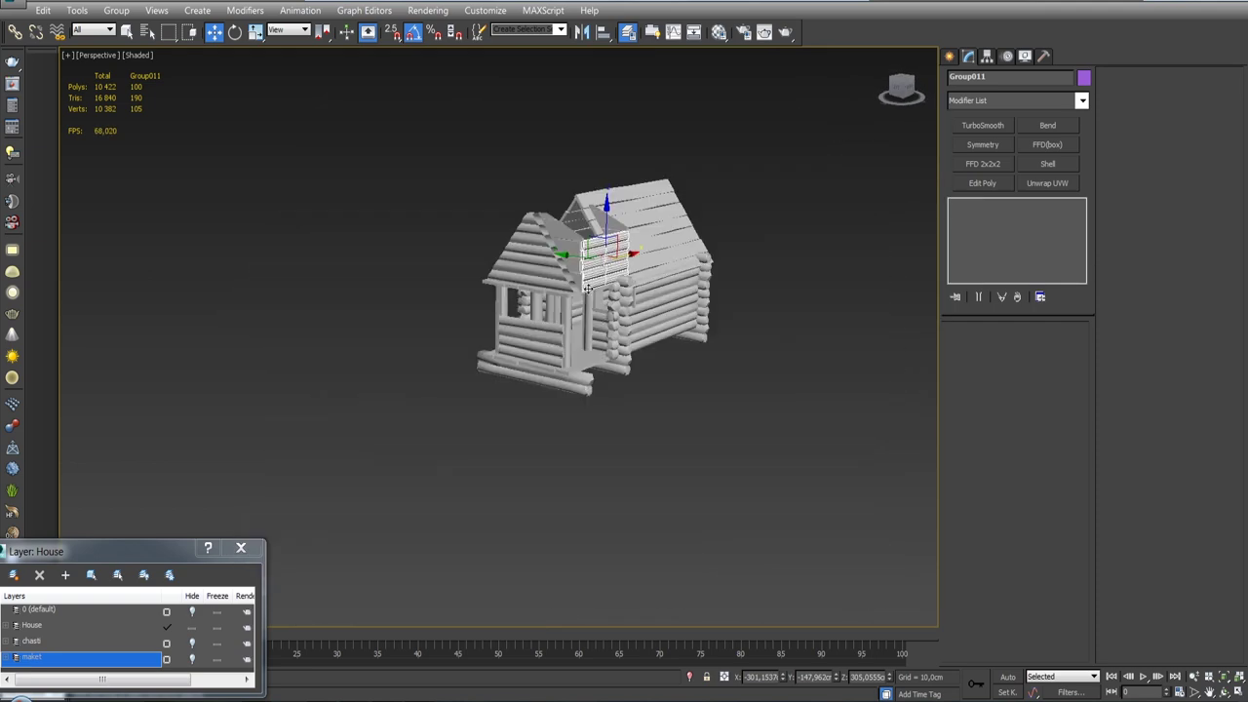
scroll(588, 288, "up", 5)
left_click(409, 498)
mouse_move(410, 498)
middle_mouse_down("alt")
mouse_move(543, 450)
mouse_move(634, 312)
middle_mouse_up("alt")
left_click(635, 312)
left_click_drag(634, 312, 649, 148, "shift")
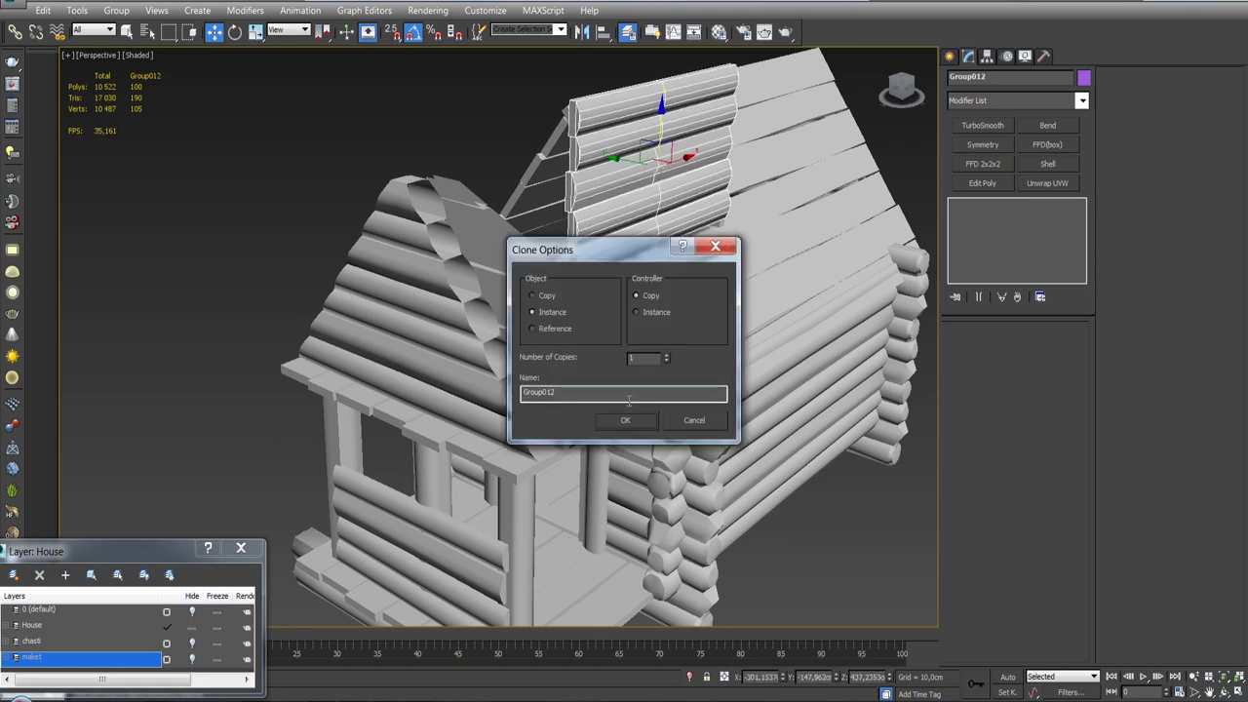
left_click(643, 426)
middle_click_drag(643, 426, 682, 370, "alt")
Rotate the copied logs onto the roof in Left view and ungroup them.
key("l")
key("e")
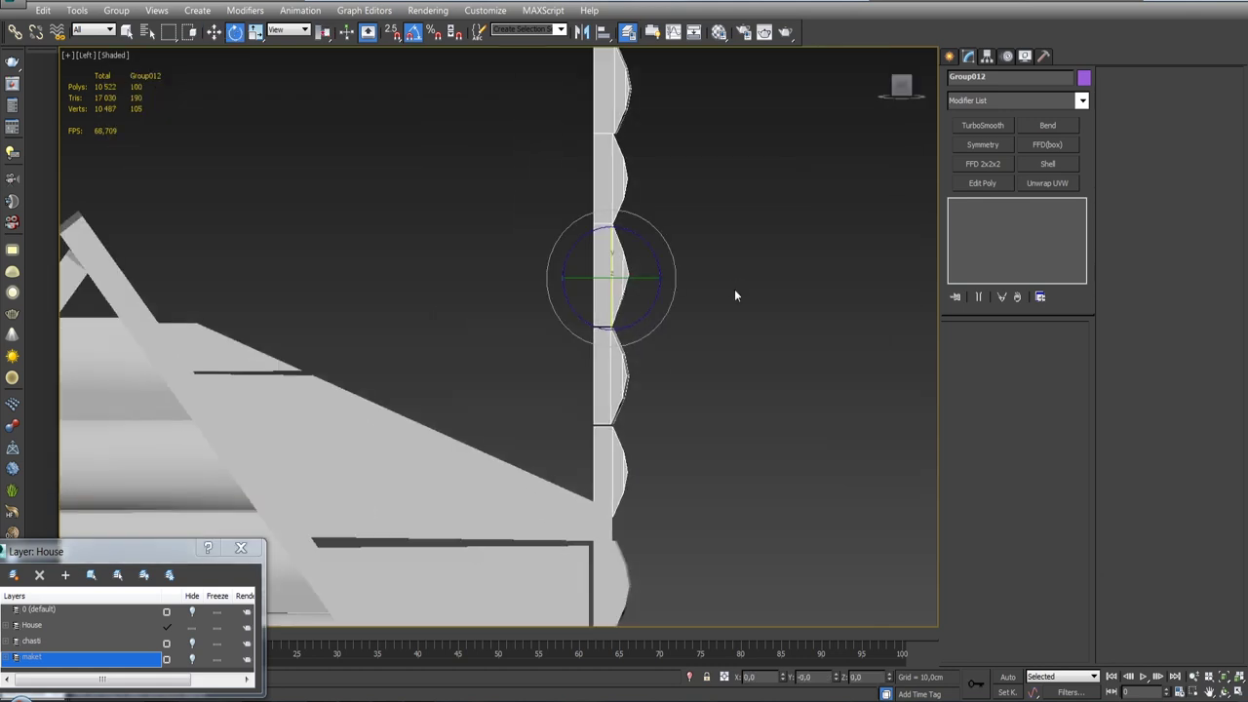
scroll(734, 289, "down", 2)
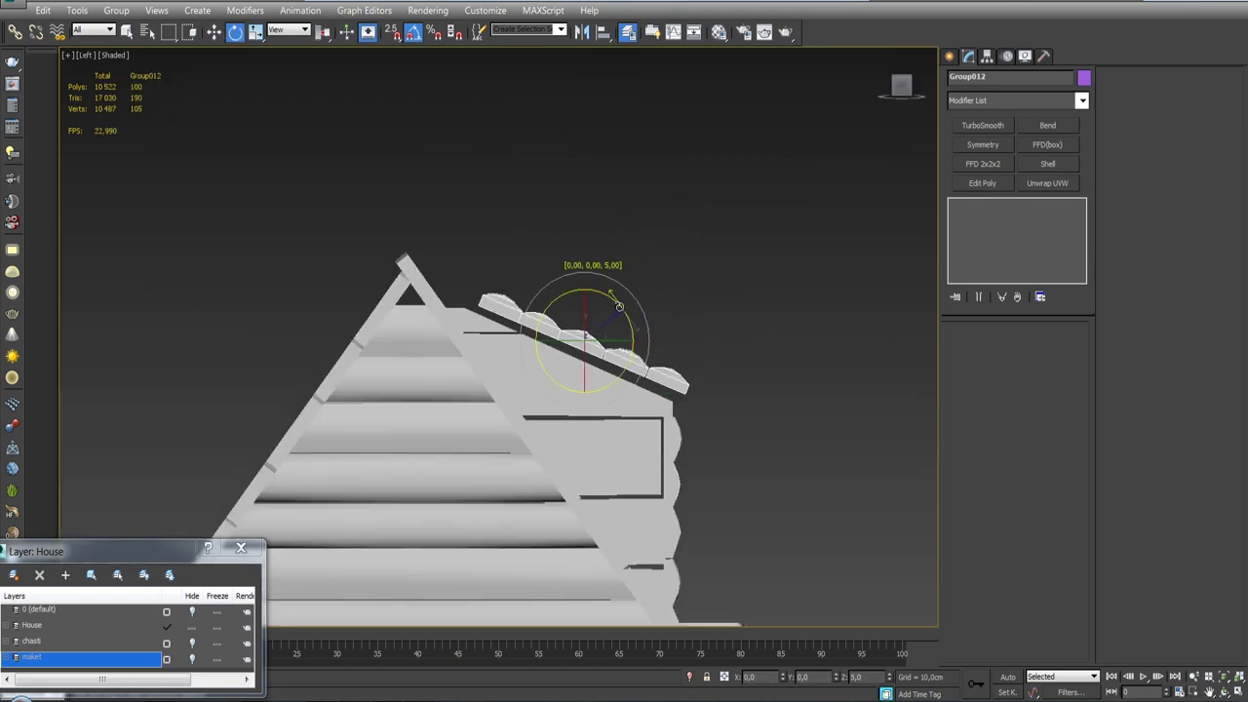
mouse_move(601, 326)
middle_mouse_down("alt")
mouse_move(701, 300)
mouse_move(698, 387)
mouse_move(698, 324)
middle_mouse_up("alt")
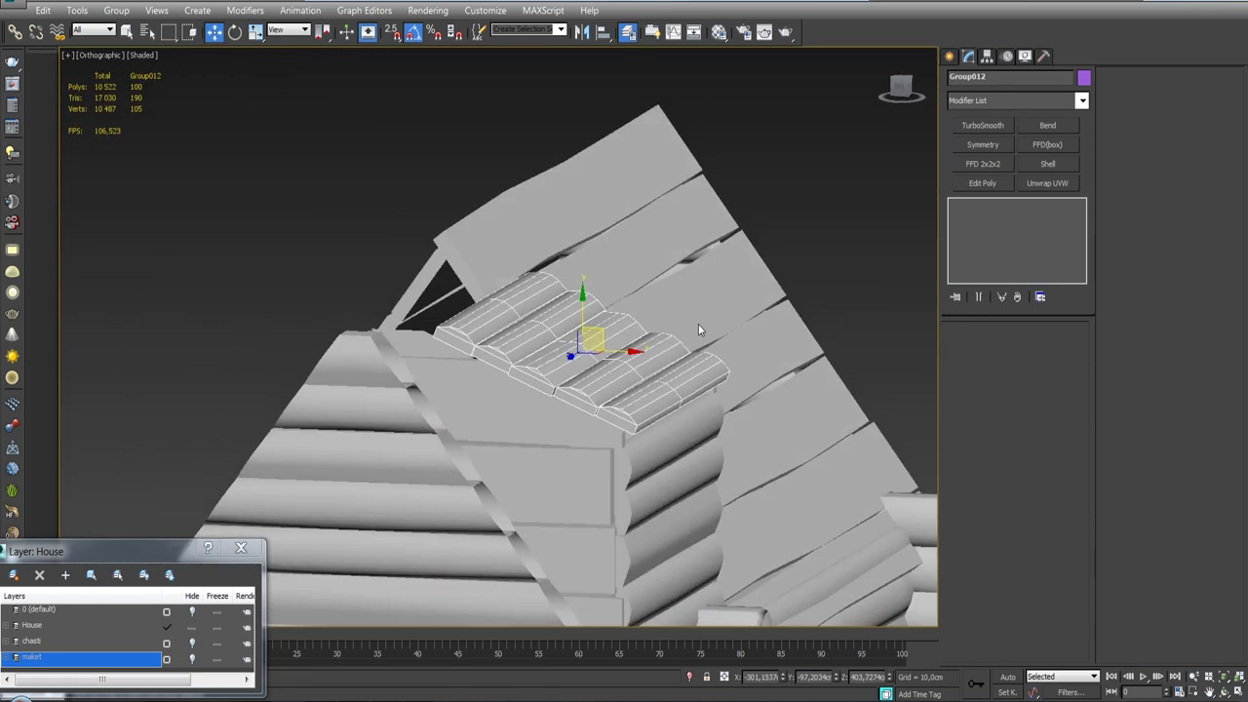
left_click(137, 46)
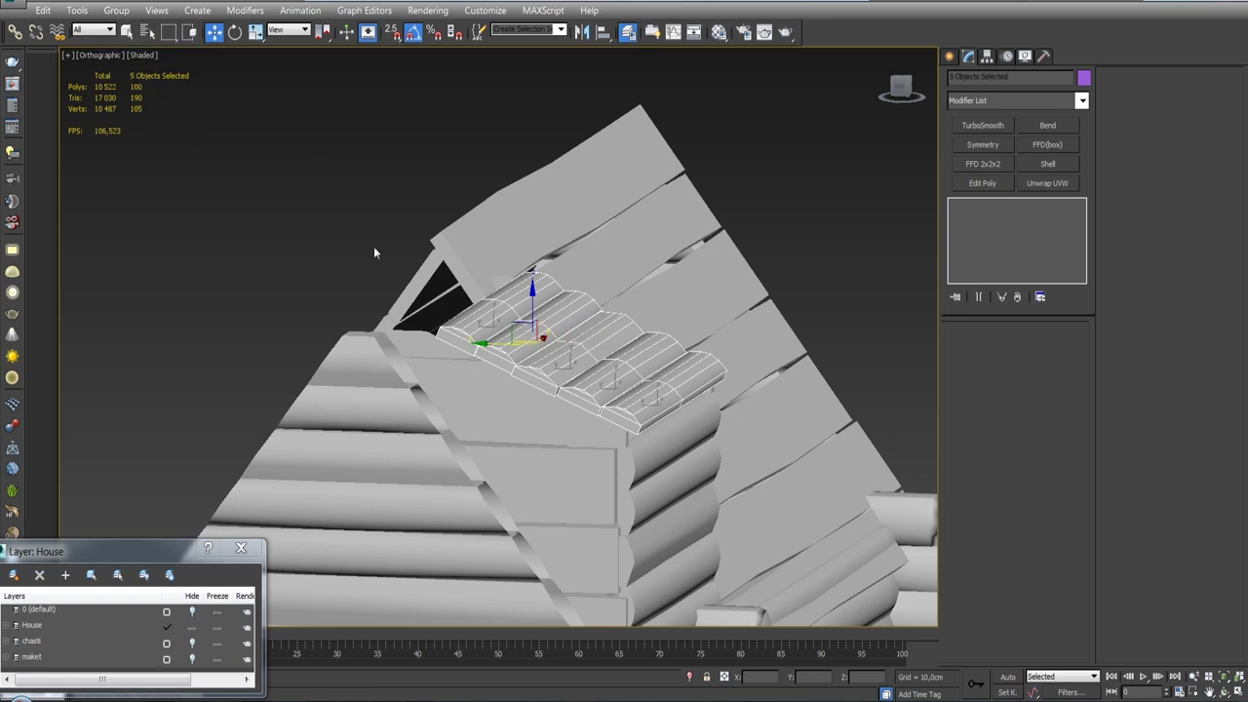
Shift-move a single log up the roof to create brewno_089 atop the gable.
left_click(488, 311)
middle_click_drag(562, 349, 580, 362, "alt")
left_click_drag(580, 363, 490, 327, "shift")
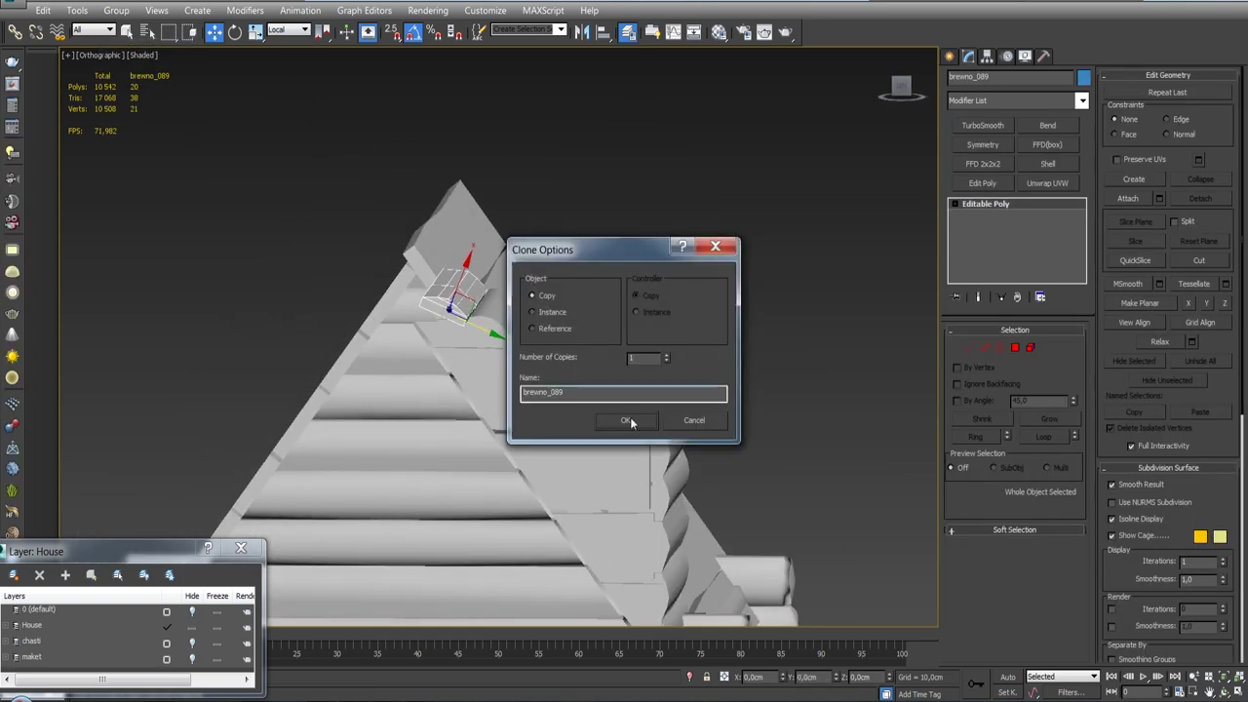
left_click(624, 417)
scroll(535, 398, "up", 5)
mouse_move(535, 398)
middle_mouse_down("alt")
mouse_move(646, 345)
mouse_move(528, 389)
mouse_move(531, 345)
mouse_move(439, 314)
mouse_move(487, 371)
mouse_move(608, 360)
middle_mouse_up("alt")
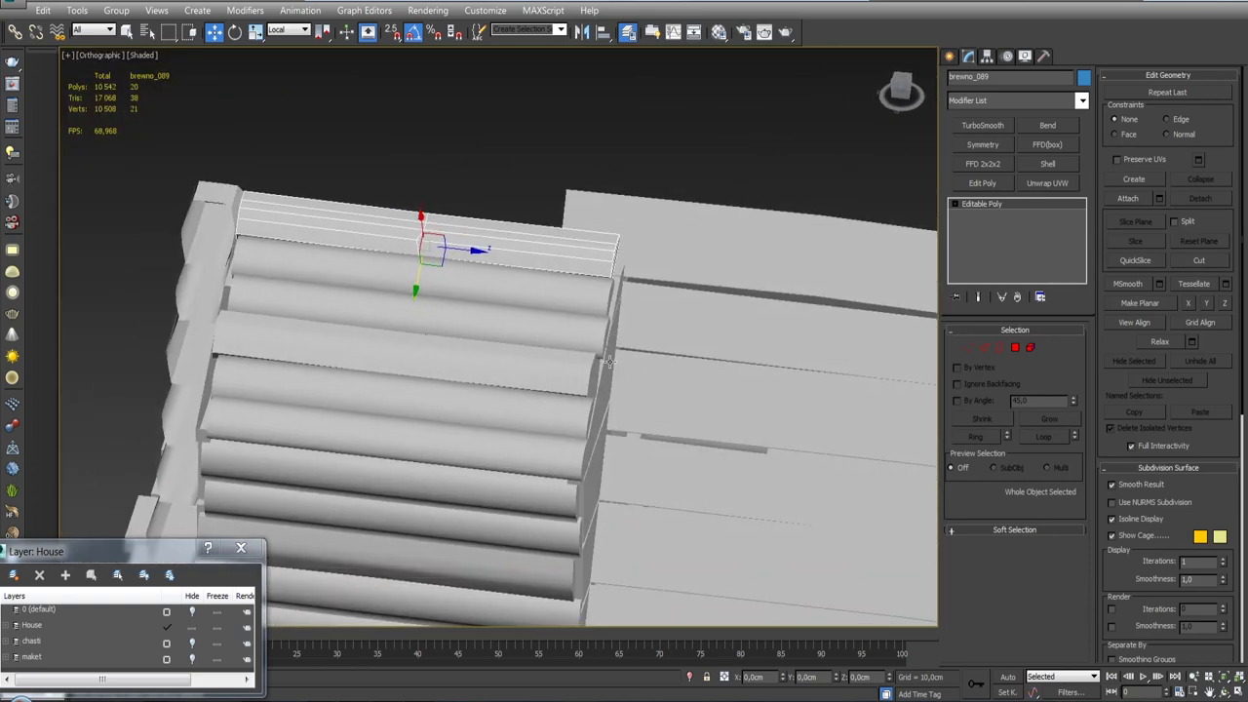
mouse_move(597, 431)
middle_mouse_down("alt")
mouse_move(707, 306)
mouse_move(692, 355)
middle_mouse_up("alt")
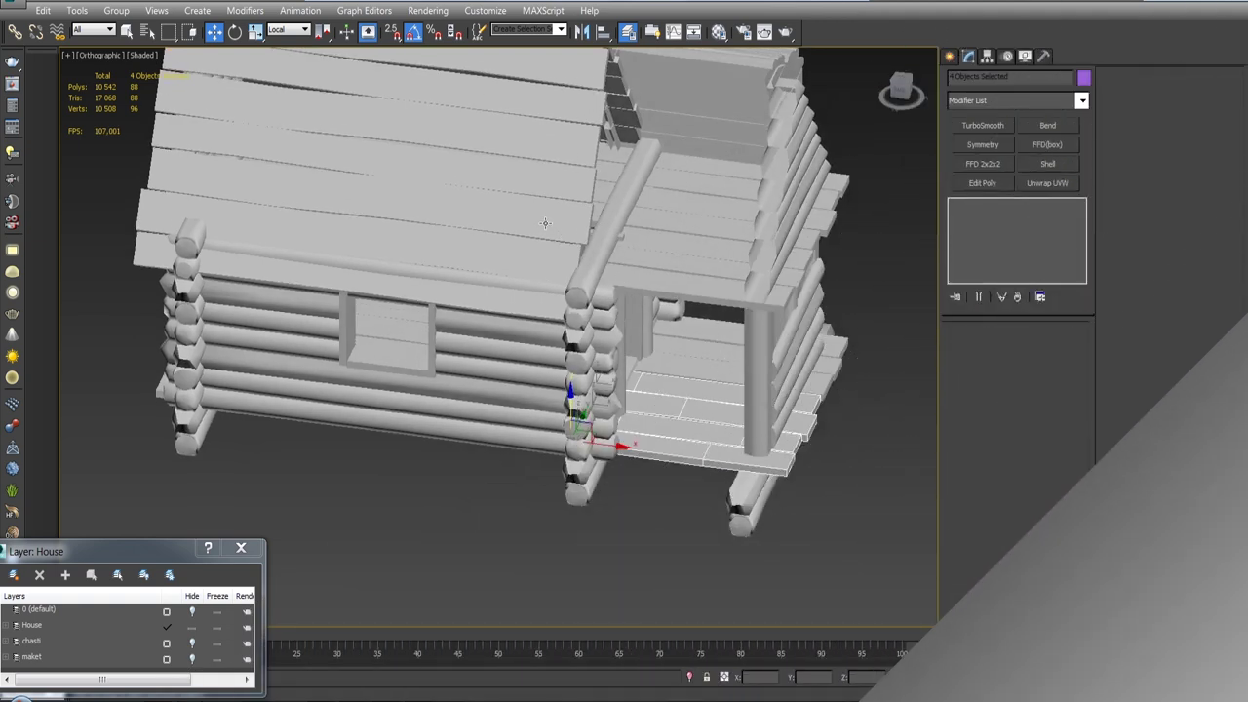
Shift-drag Group009 right to clone it as Group012, then ungroup its seven boards.
left_click(547, 223)
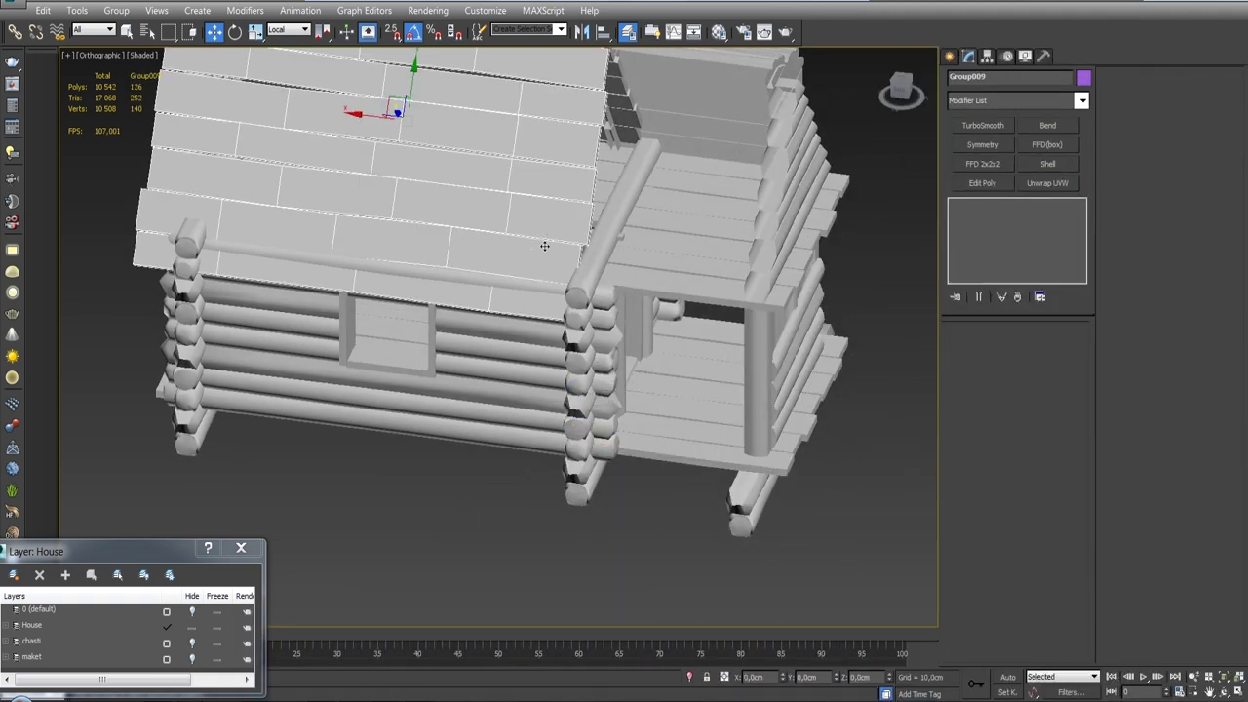
middle_click_drag(544, 247, 539, 355)
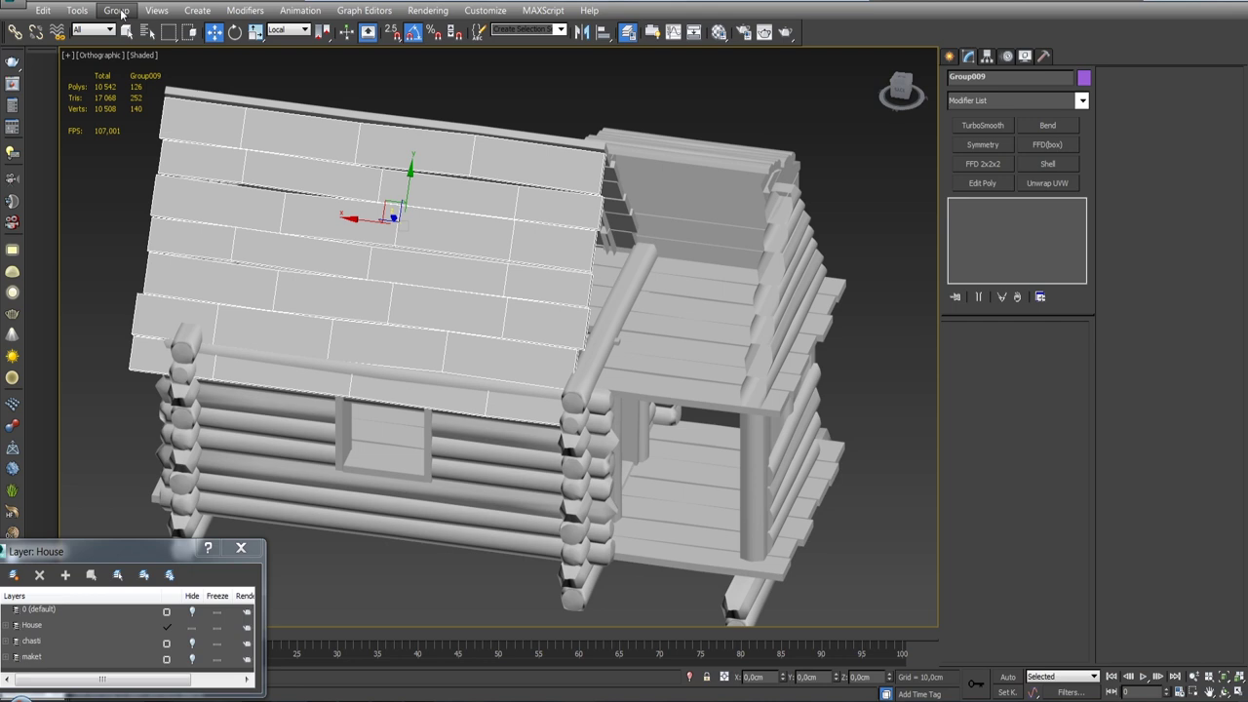
left_click_drag(358, 213, 676, 207, "shift")
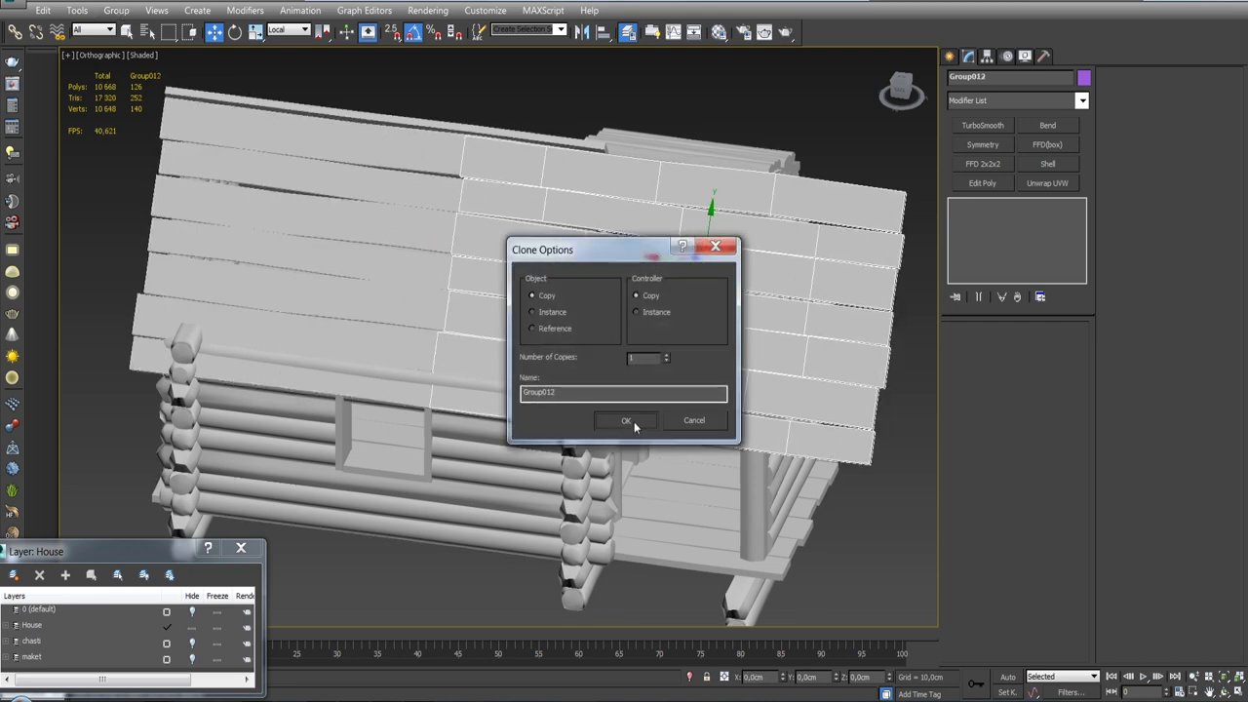
left_click(629, 420)
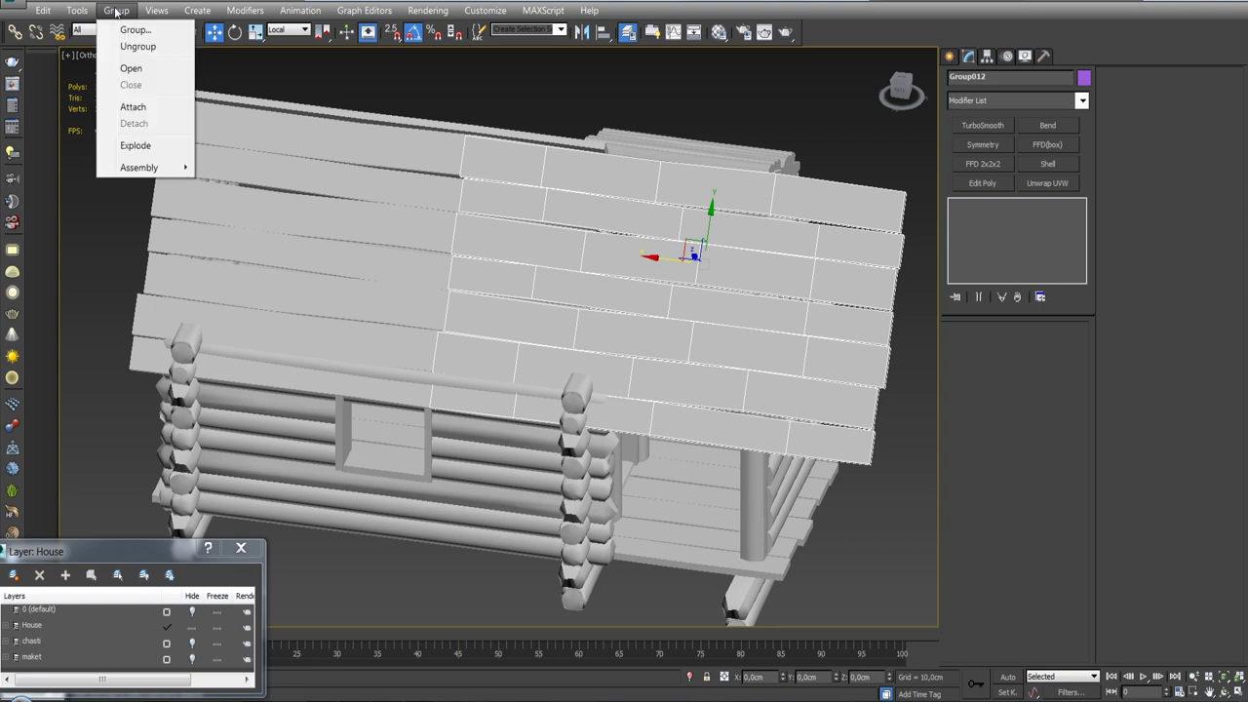
left_click(131, 48)
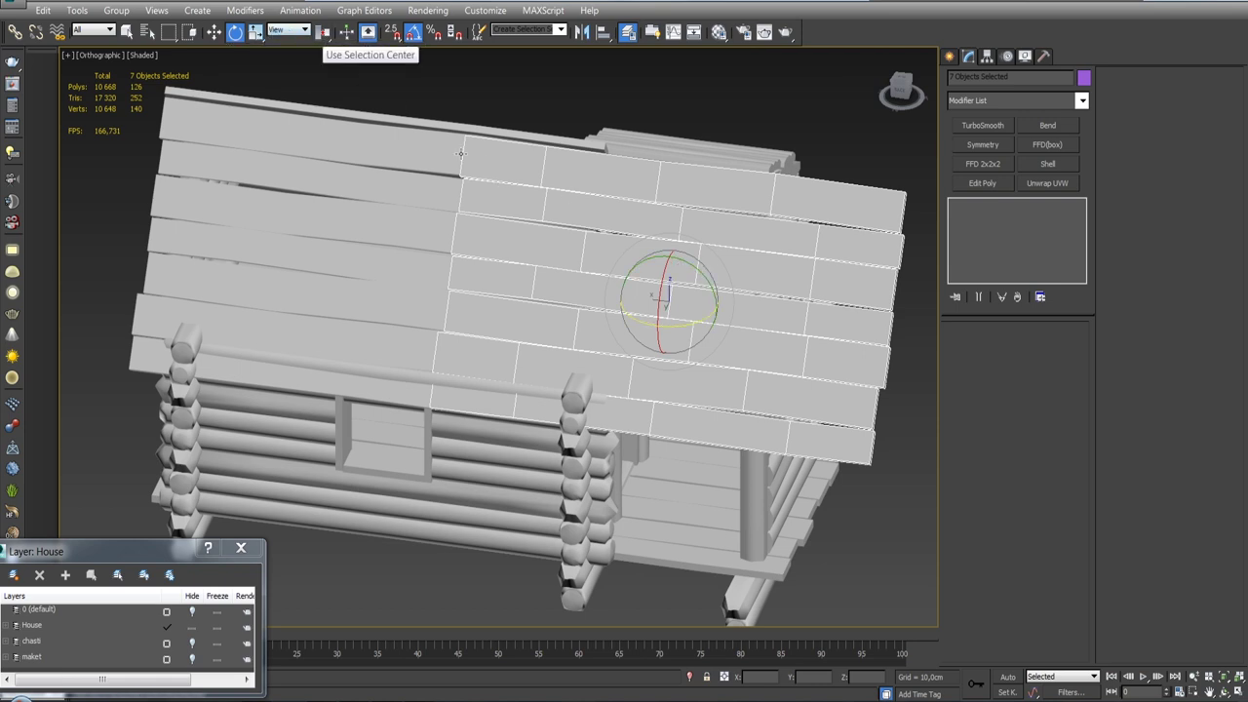
Rotate the copied roof boards to about -104°.
left_click_drag(710, 281, 613, 177)
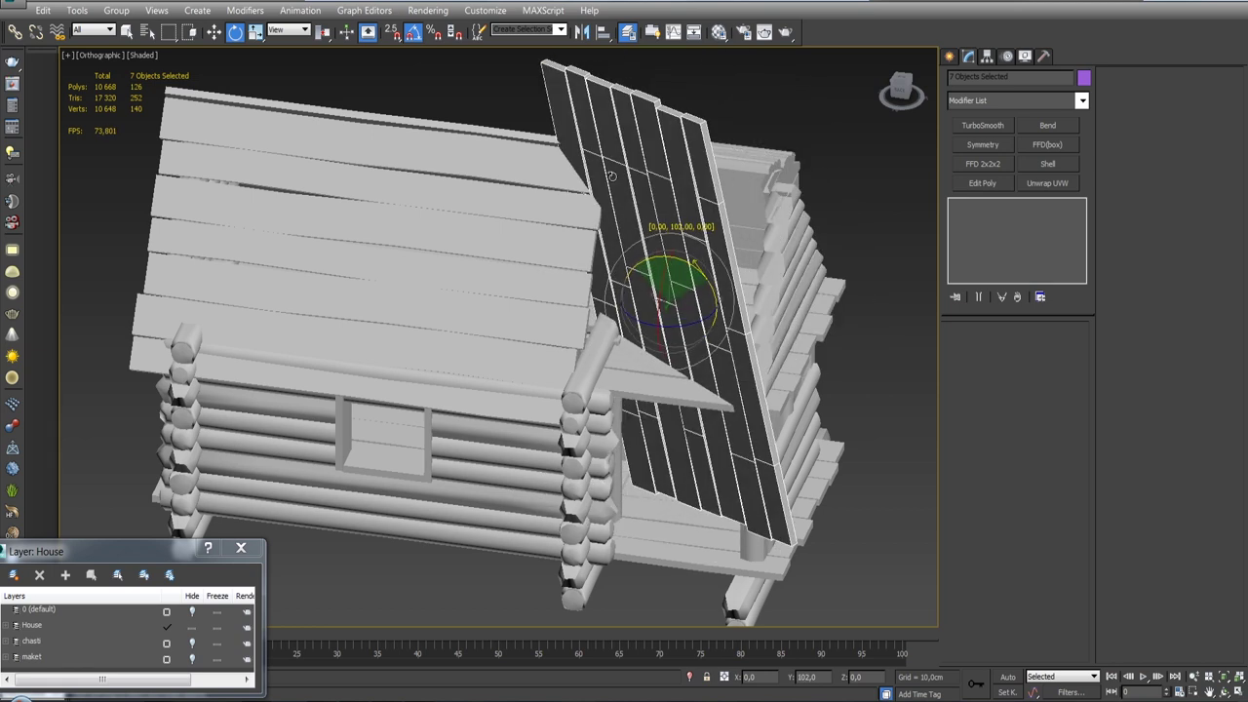
right_click(613, 177)
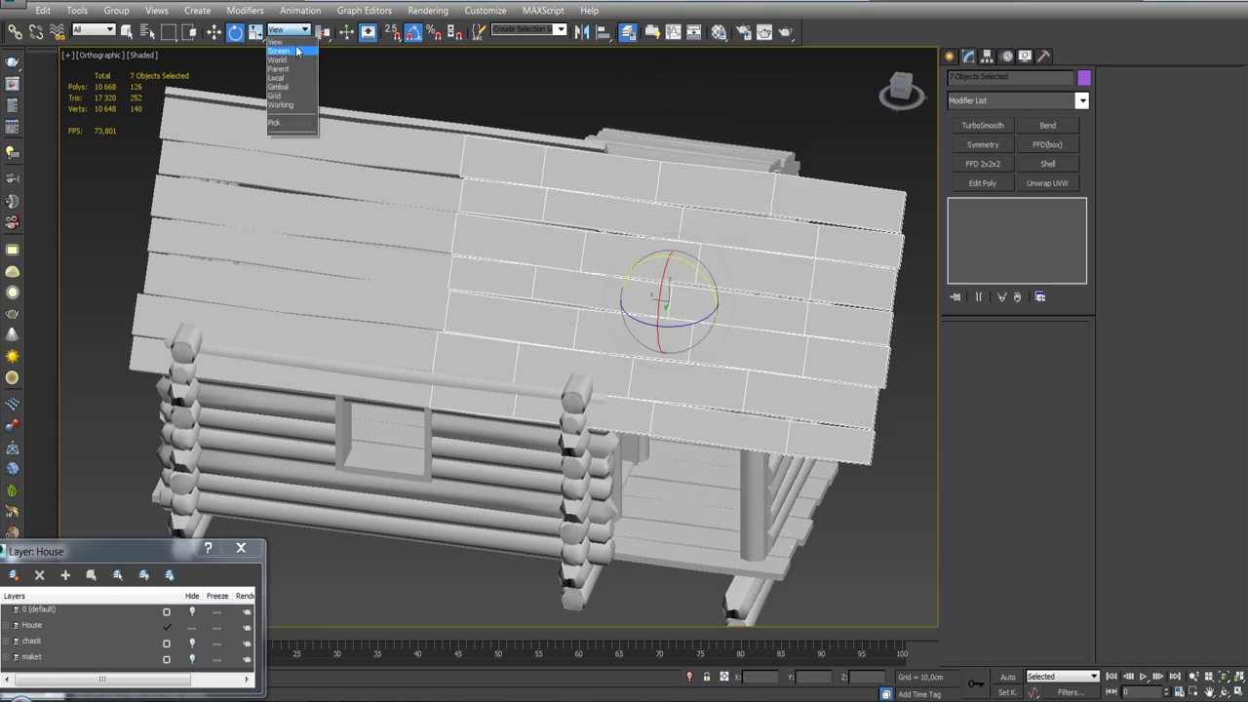
mouse_move(717, 248)
left_mouse_down()
mouse_move(505, 138)
mouse_move(427, 48)
left_mouse_up()
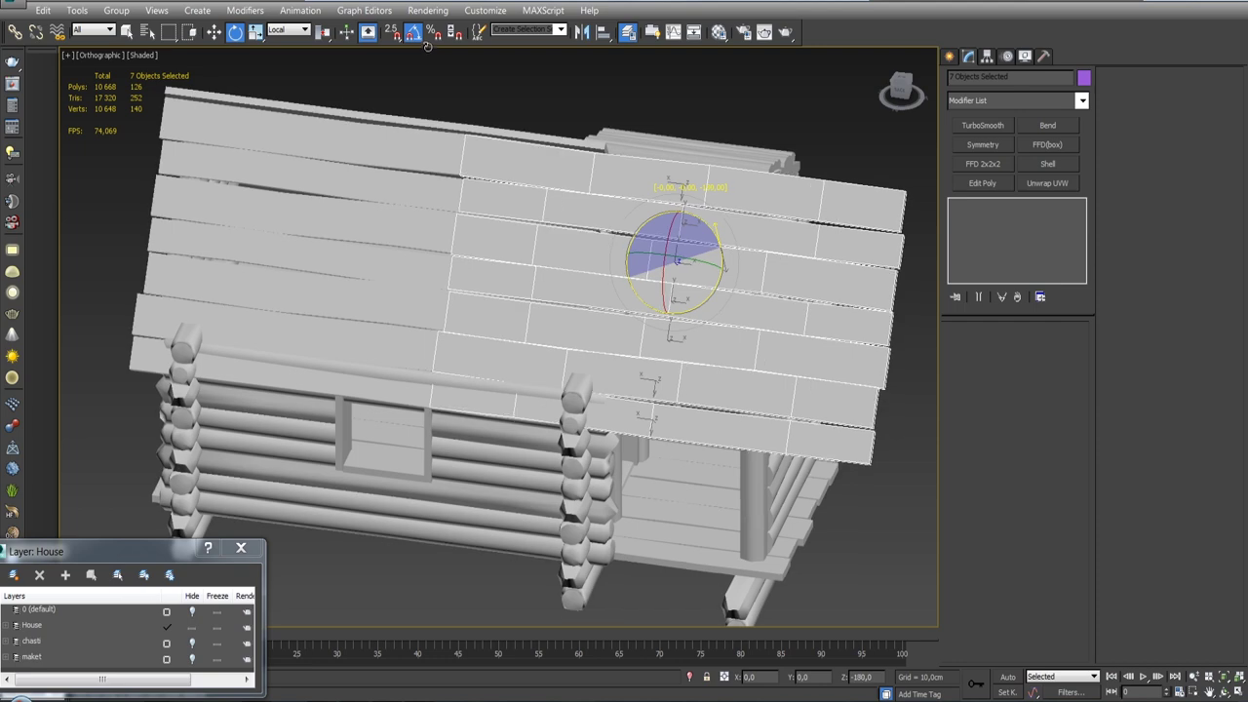
mouse_move(429, 46)
middle_mouse_down("alt")
mouse_move(609, 228)
mouse_move(729, 246)
middle_mouse_up("alt")
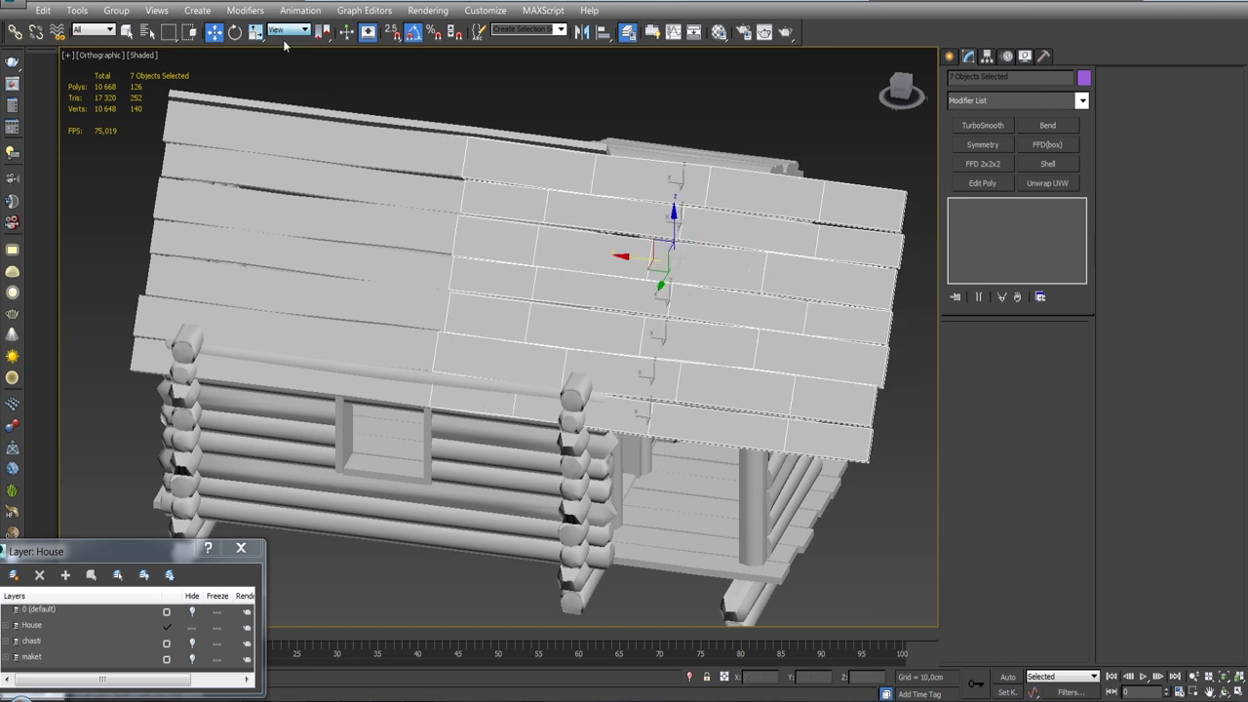
Nudge the seven boards slightly left and group them as Group012.
left_click_drag(641, 262, 630, 256)
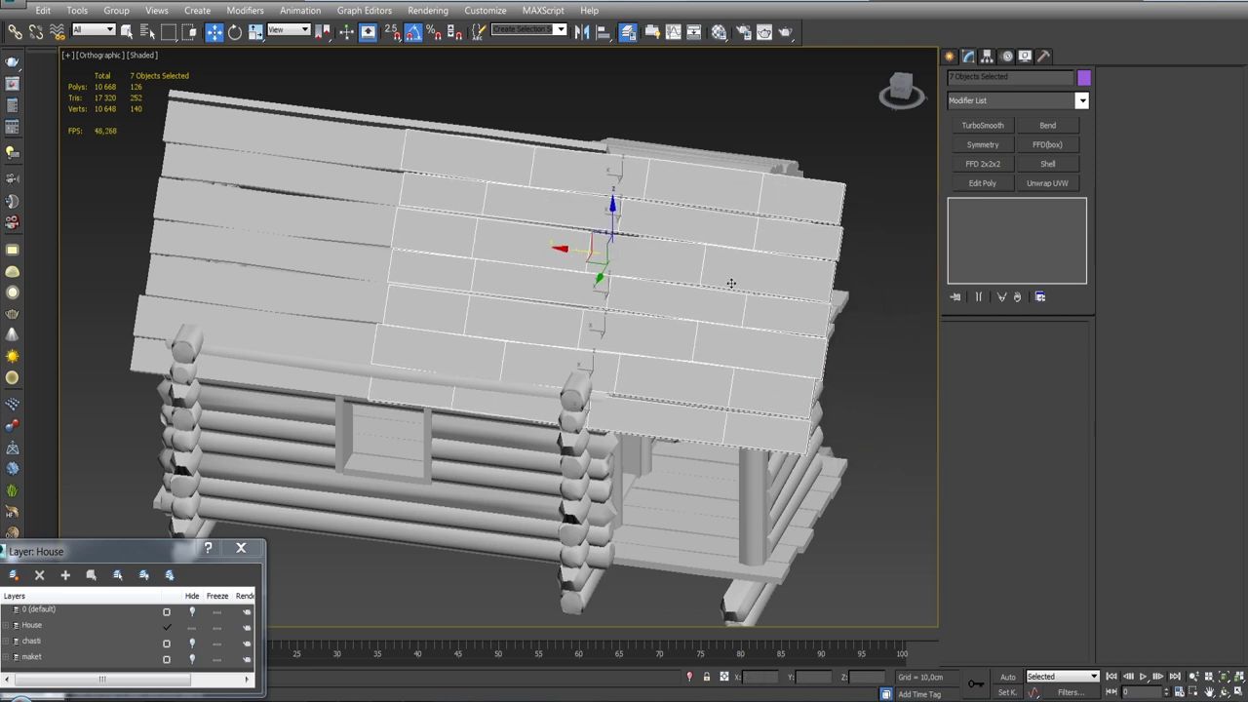
middle_click_drag(731, 282, 597, 292, "alt")
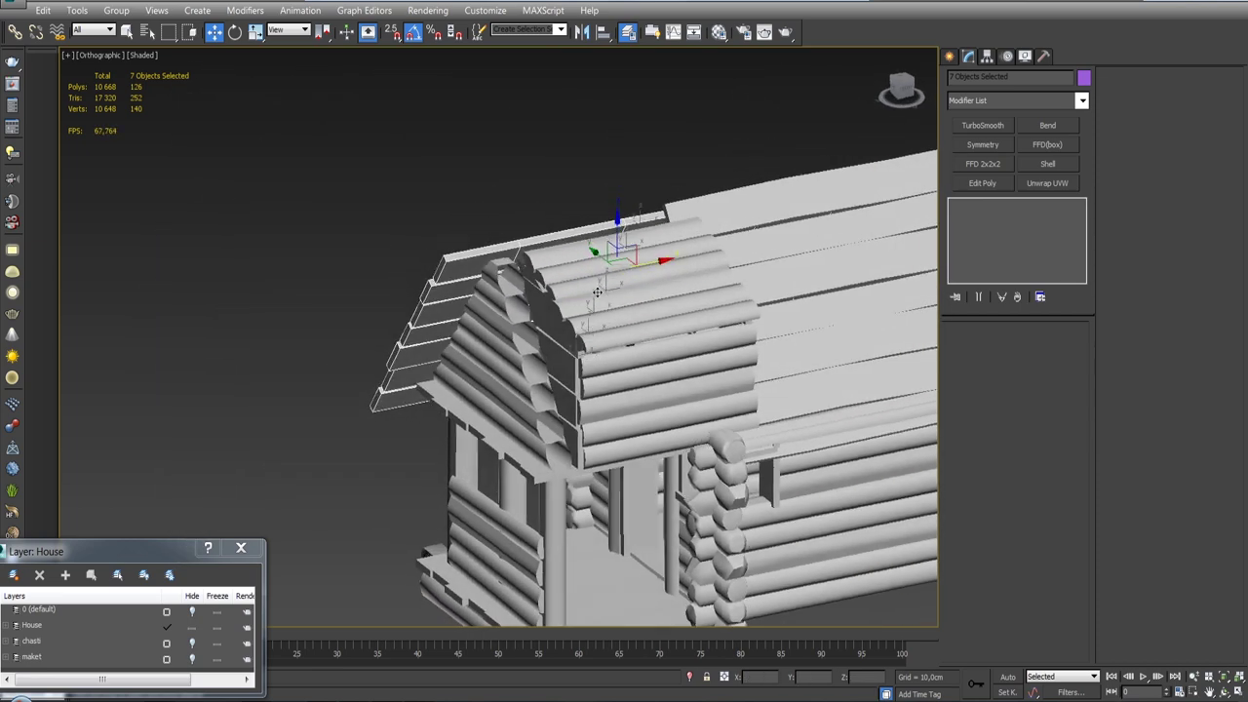
middle_click_drag(596, 291, 577, 324, "alt")
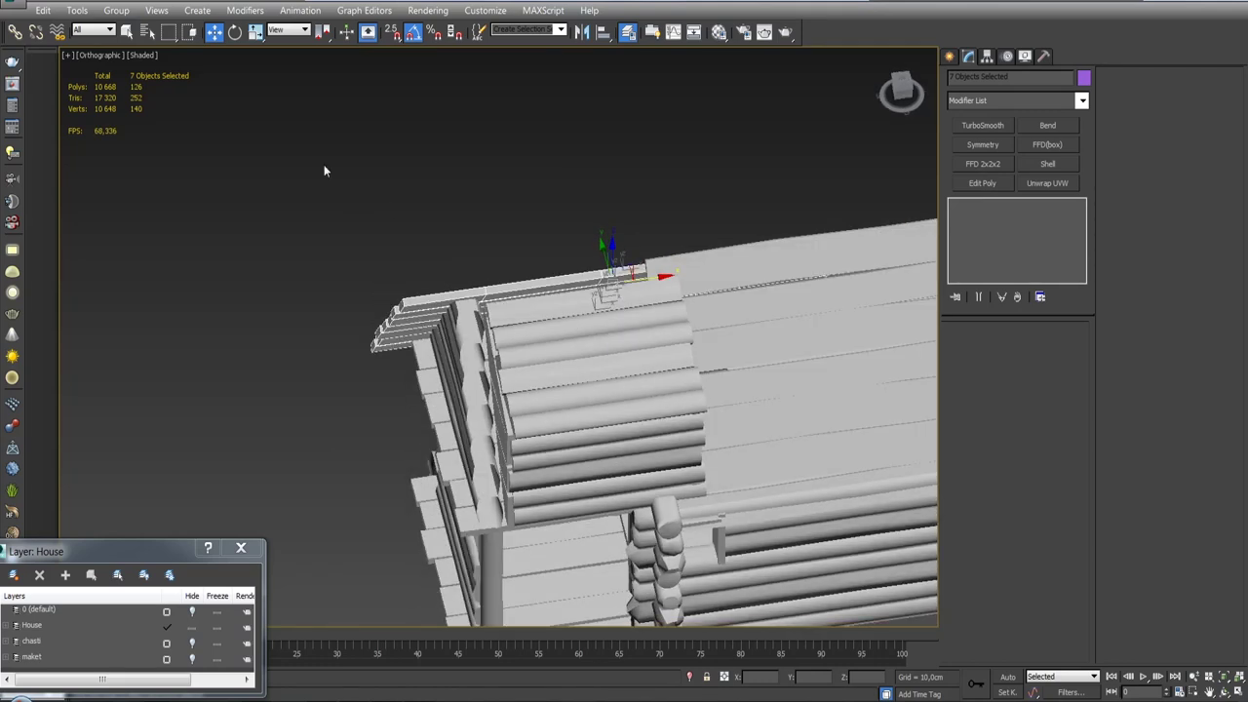
left_click(130, 30)
left_click(646, 380)
mouse_move(647, 380)
middle_mouse_down("alt")
mouse_move(674, 254)
mouse_move(686, 268)
mouse_move(641, 259)
mouse_move(662, 270)
middle_mouse_up("alt")
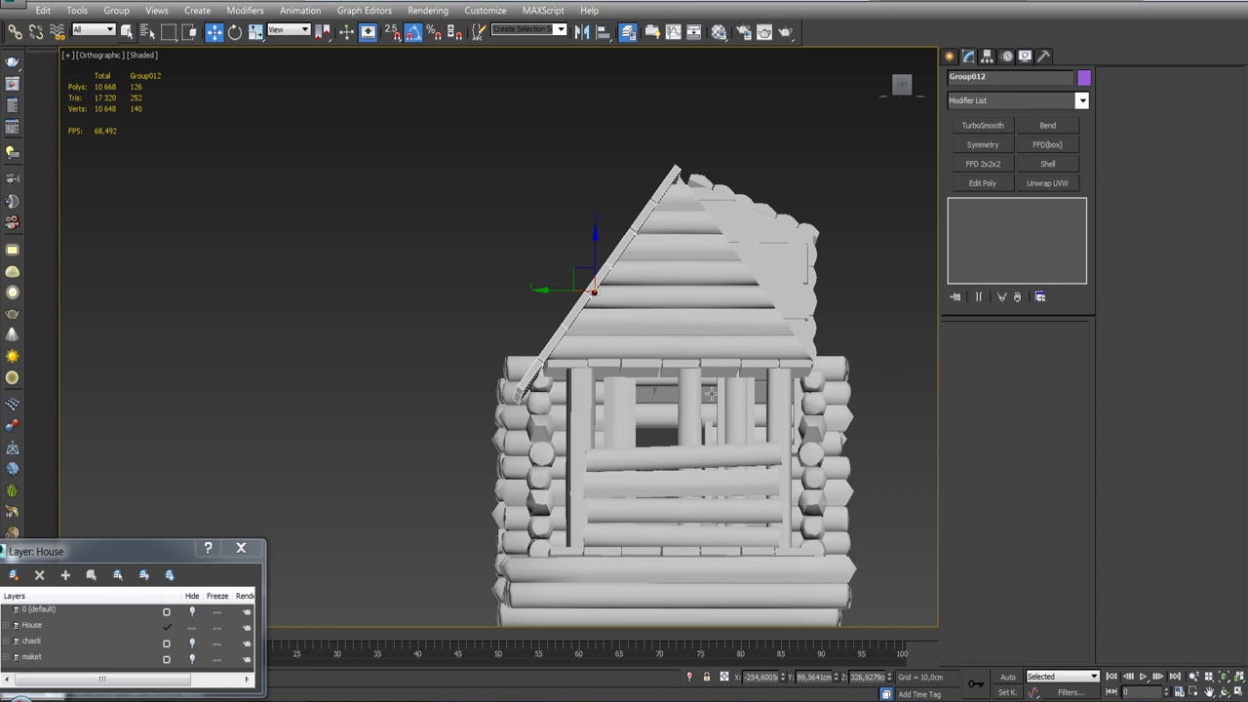
Slide Group012 right and down along the roof slope, inspect it from several angles, and reselect it.
mouse_move(642, 352)
middle_mouse_down("alt")
mouse_move(572, 382)
mouse_move(701, 418)
mouse_move(685, 379)
middle_mouse_up("alt")
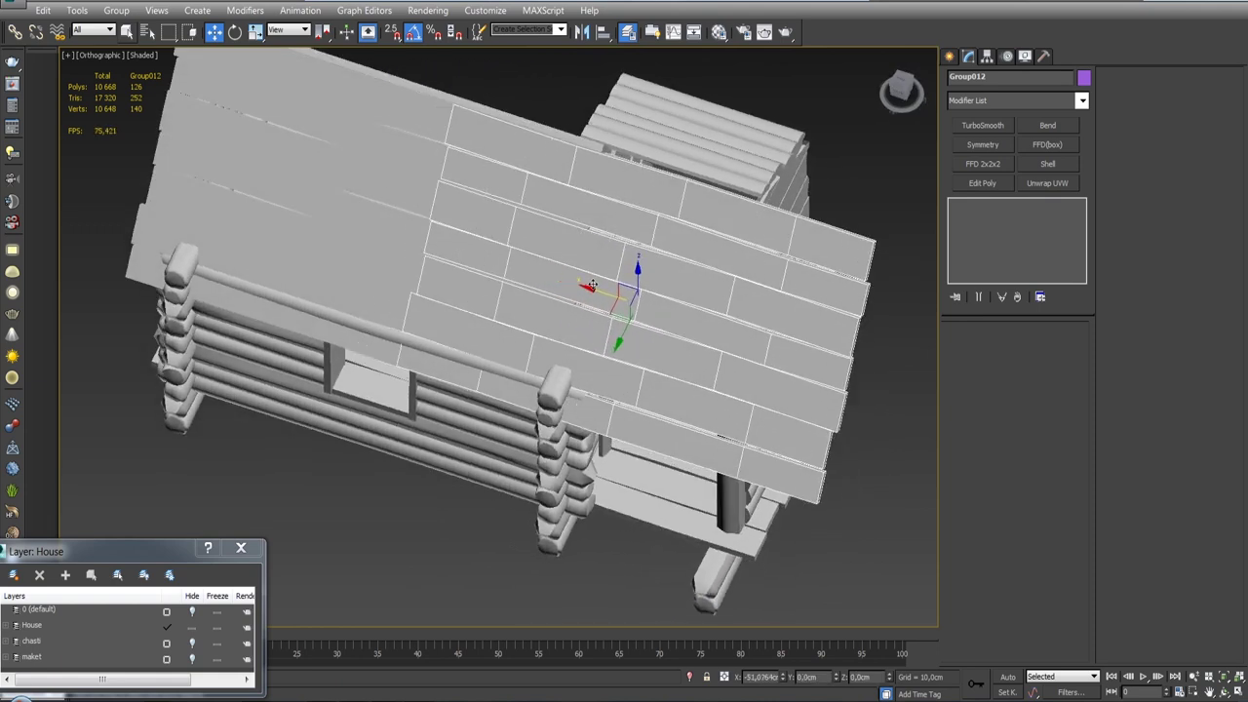
left_click_drag(592, 284, 735, 312)
mouse_move(641, 299)
middle_mouse_down("alt")
mouse_move(569, 231)
mouse_move(635, 248)
mouse_move(573, 271)
mouse_move(579, 302)
mouse_move(571, 261)
mouse_move(669, 303)
middle_mouse_up("alt")
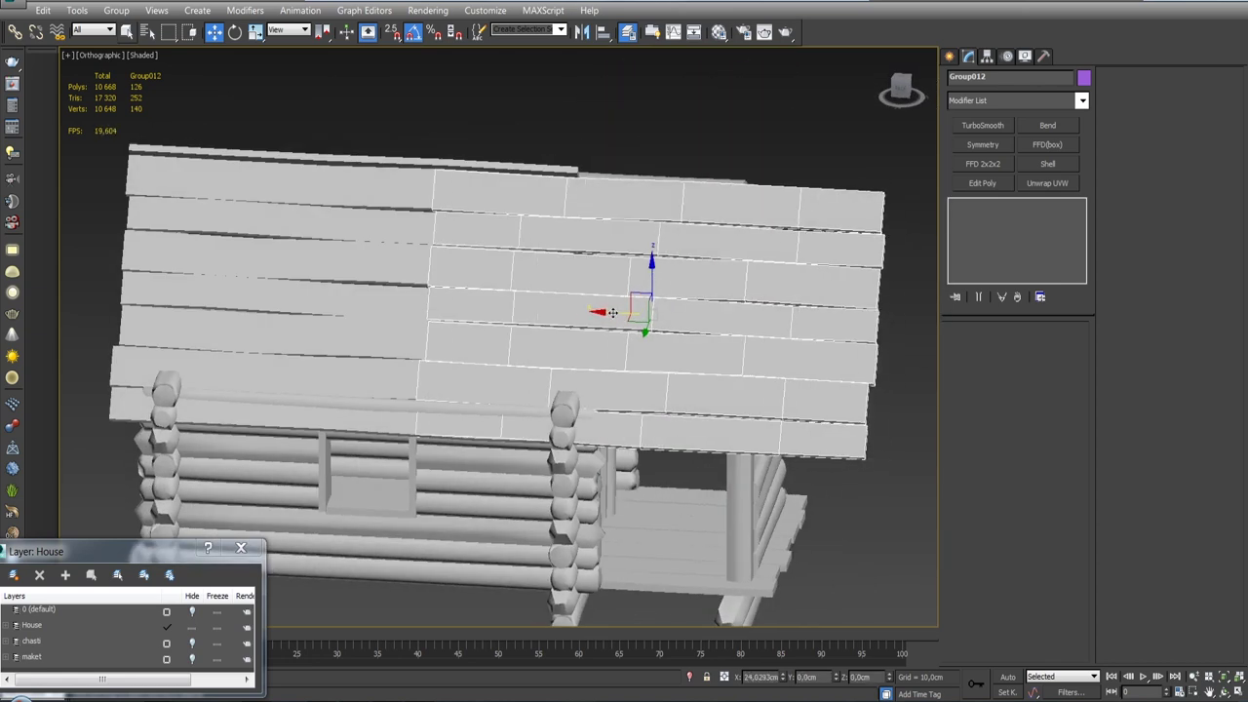
mouse_move(508, 301)
middle_mouse_down("alt")
mouse_move(652, 320)
mouse_move(517, 285)
mouse_move(510, 337)
mouse_move(524, 343)
middle_mouse_up("alt")
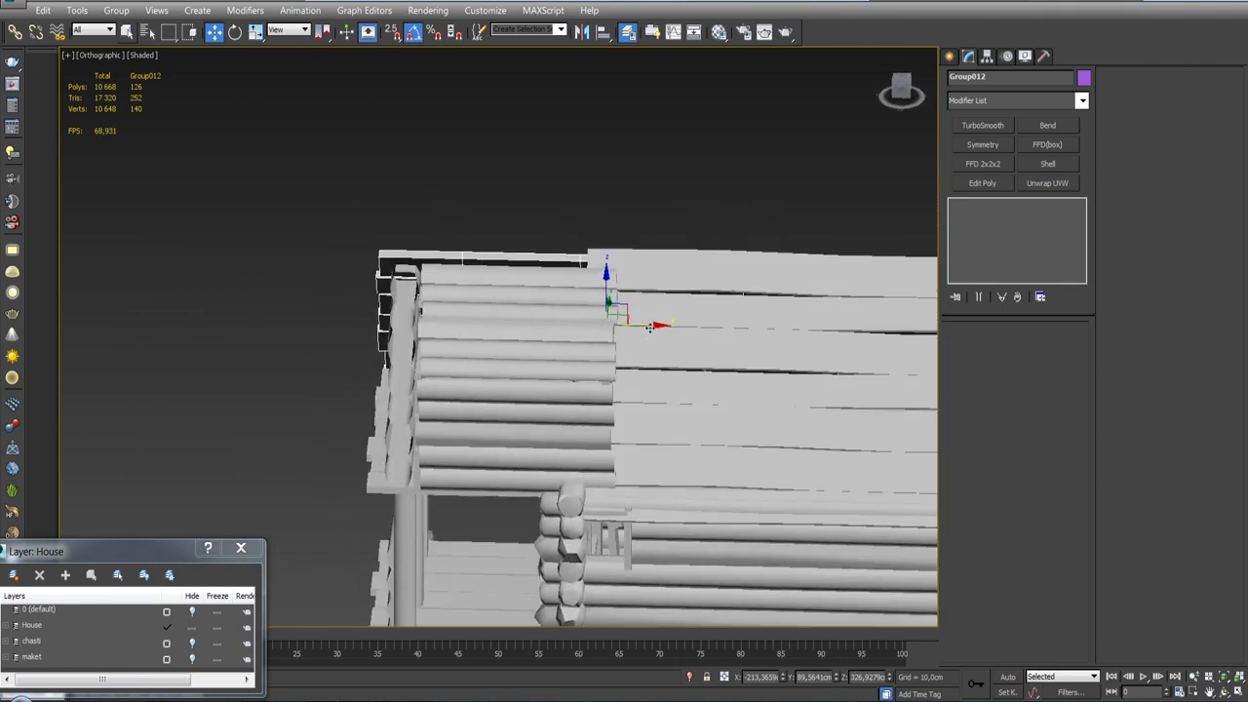
scroll(540, 323, "down", 5)
mouse_move(540, 323)
middle_mouse_down("alt")
mouse_move(601, 355)
mouse_move(732, 350)
mouse_move(612, 360)
middle_mouse_up("alt")
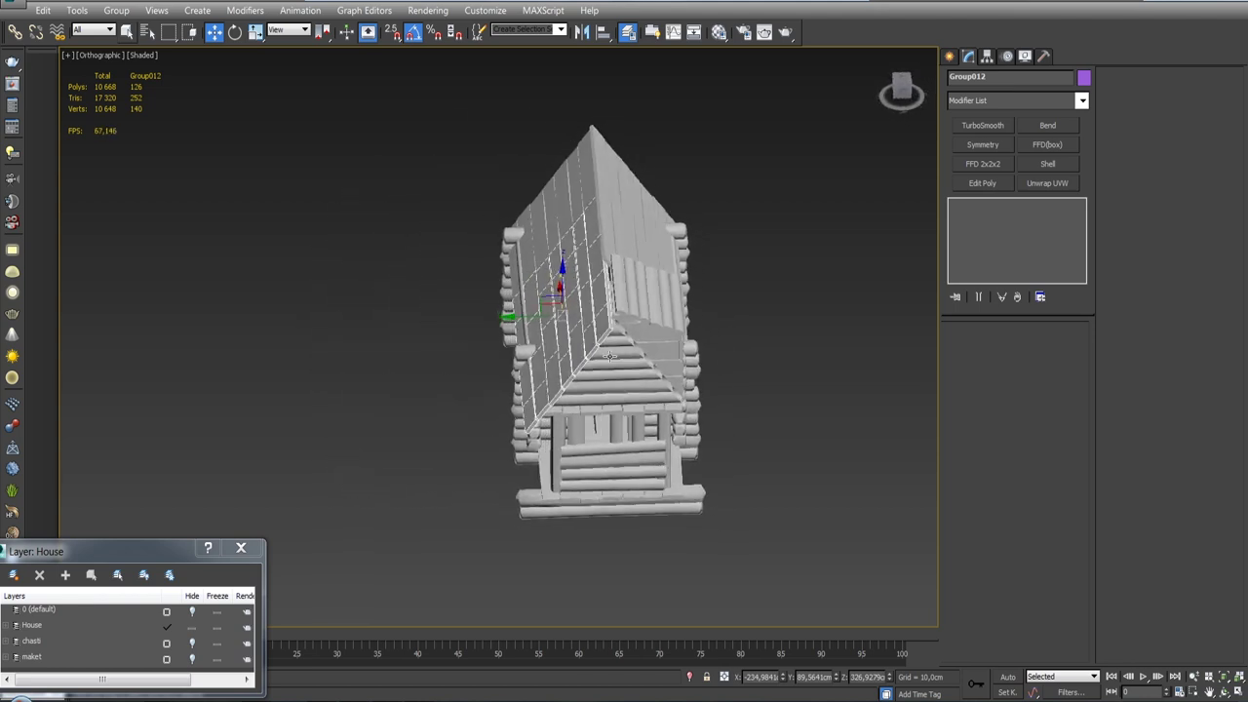
middle_click_drag(646, 352, 619, 301, "alt")
scroll(619, 300, "up", 4)
left_click(818, 307)
left_click(632, 311)
With Affect Pivot Only enabled, move Group012's pivot to the right edge of the roof boards.
left_click(116, 11)
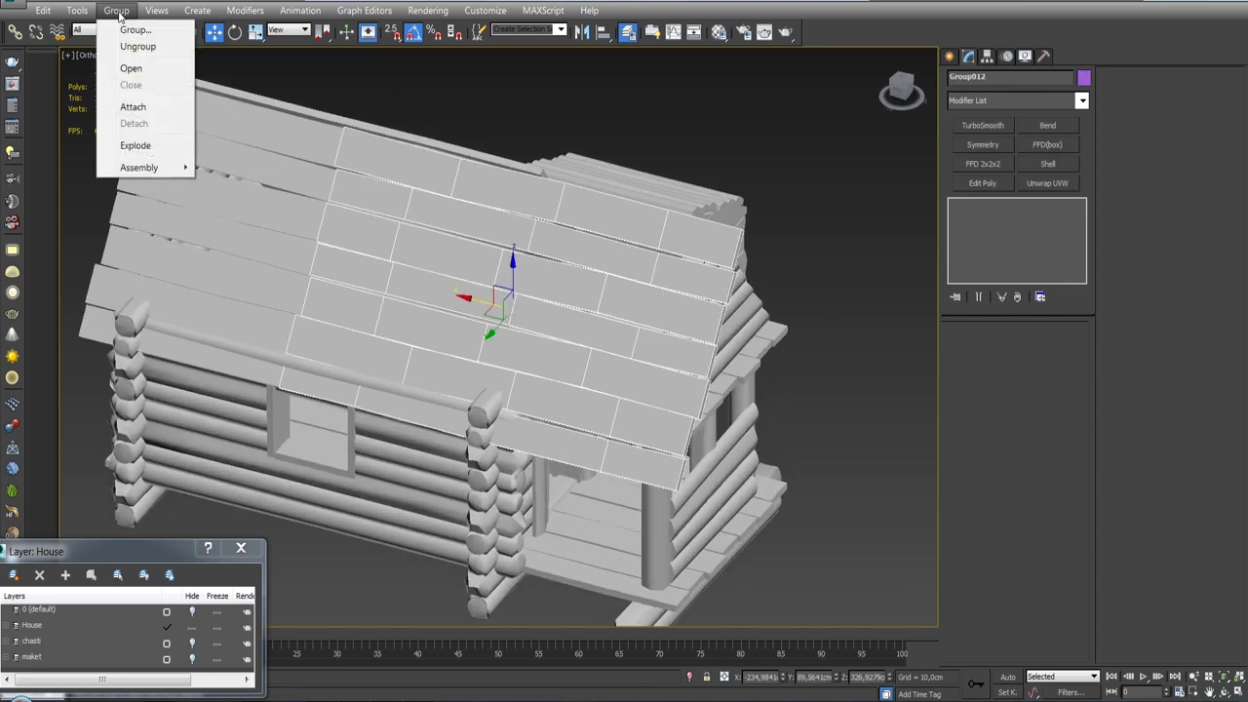
mouse_move(535, 248)
middle_mouse_down("alt")
mouse_move(532, 227)
mouse_move(570, 229)
middle_mouse_up("alt")
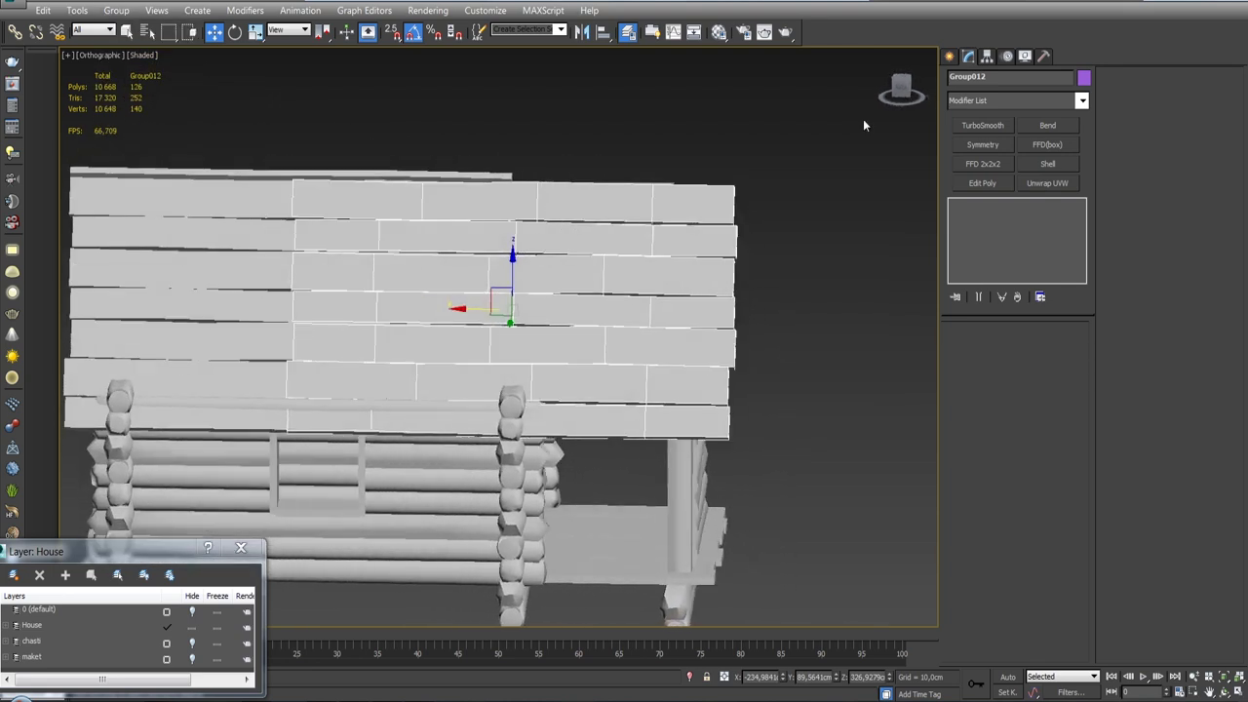
left_click(987, 55)
left_click(1012, 157)
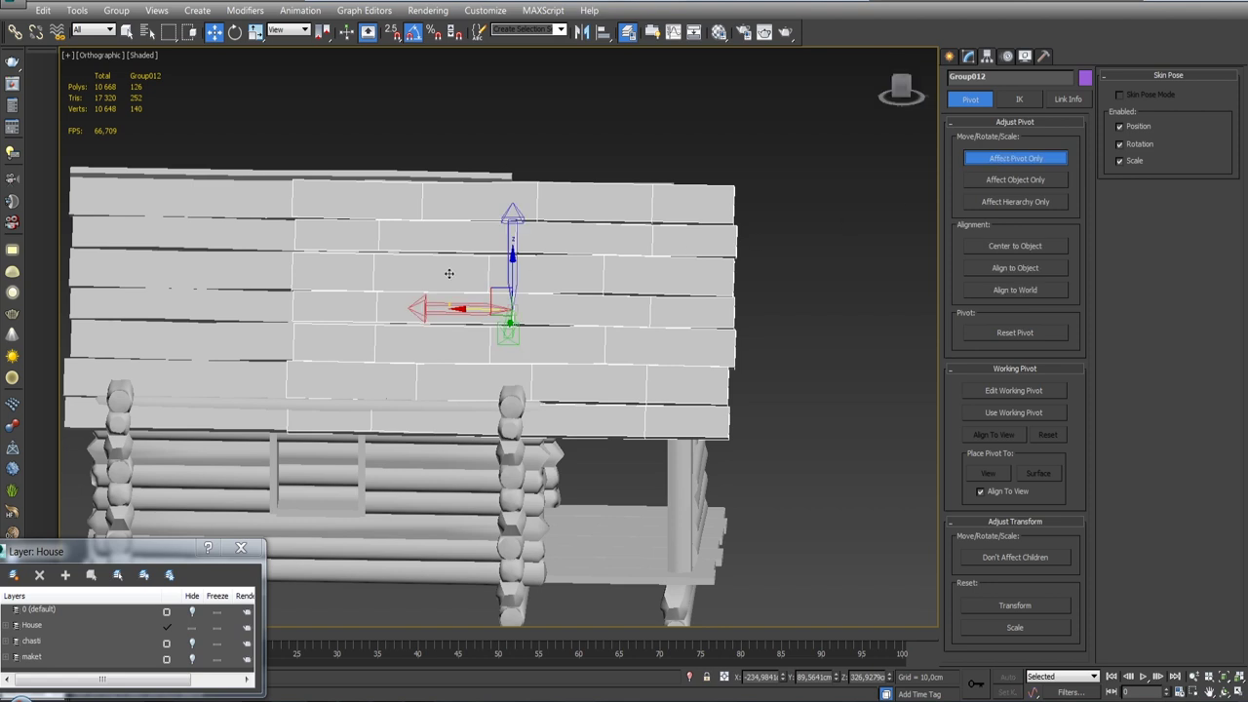
left_click_drag(464, 307, 682, 318)
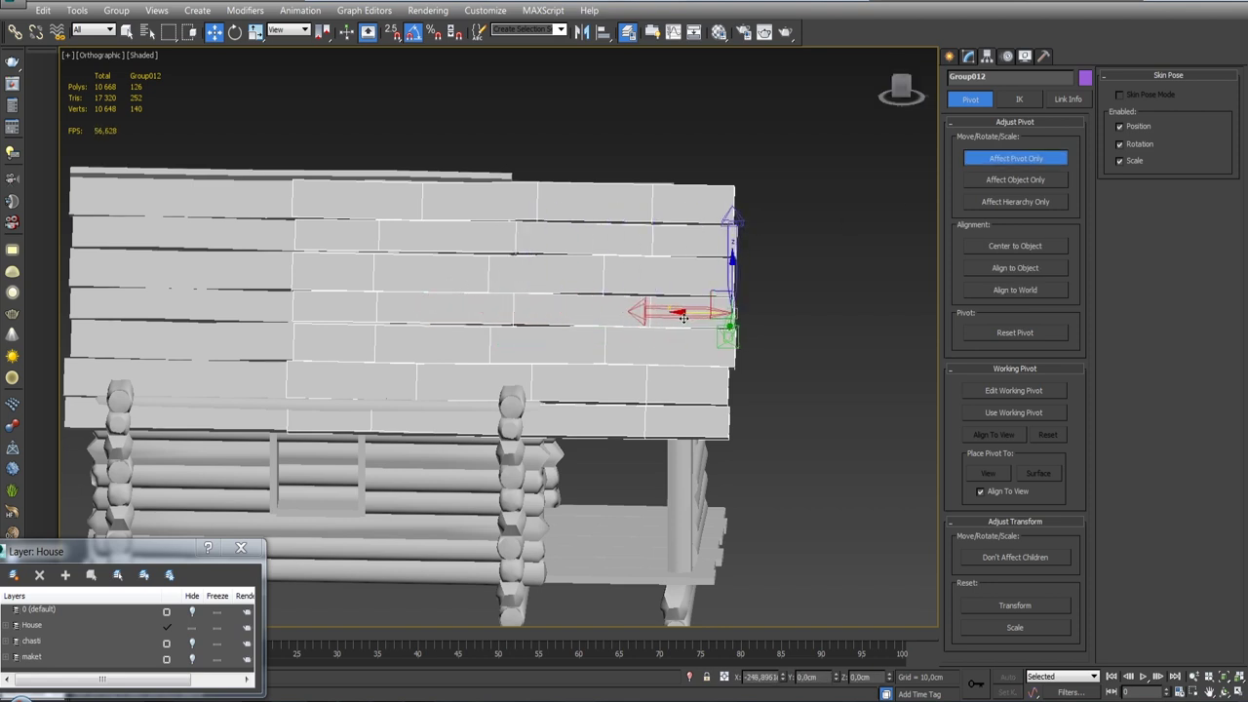
left_click(968, 57)
Switch to Rotate and set the Use Center flyout to Use Pivot Point Center for Group012.
key("e")
left_click(288, 30)
left_click(289, 30)
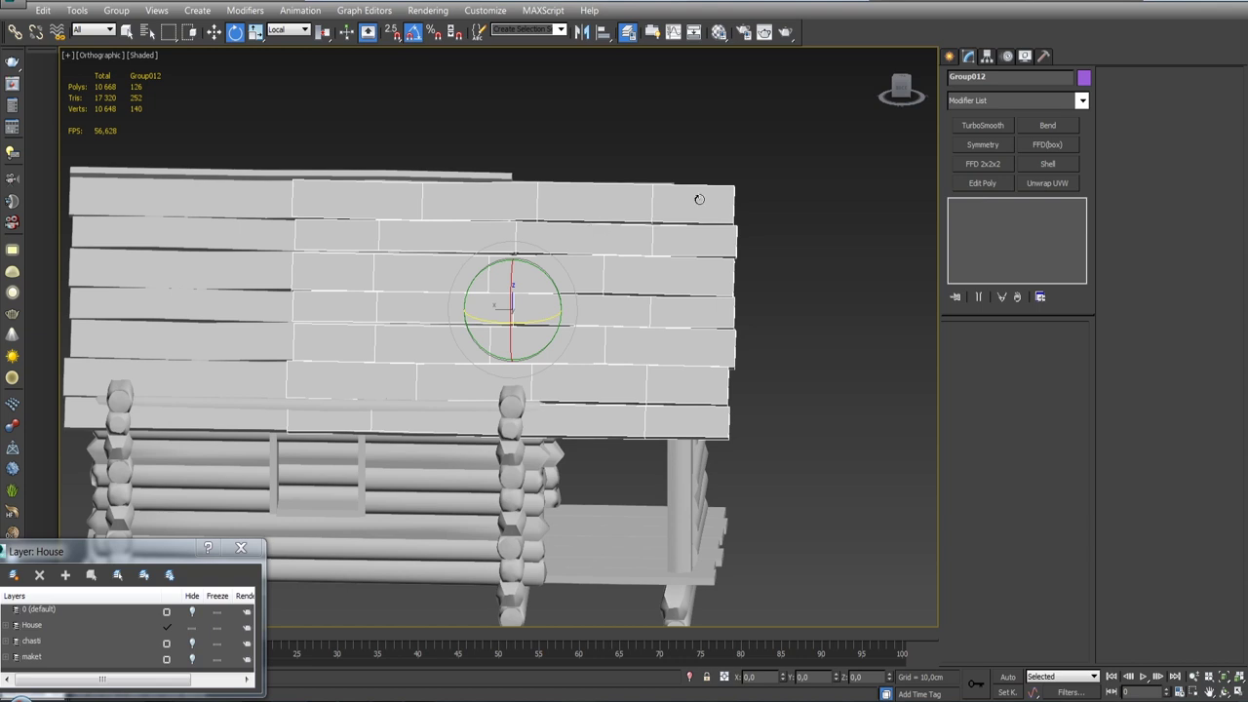
key("w")
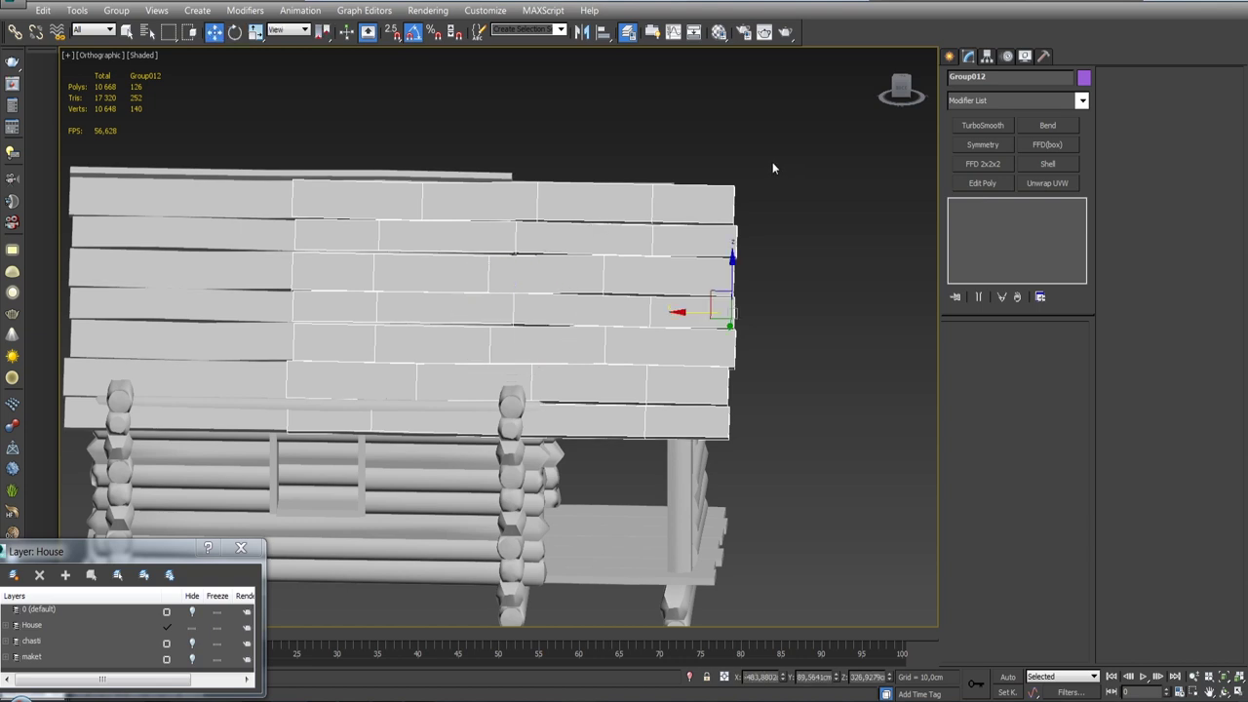
key("e")
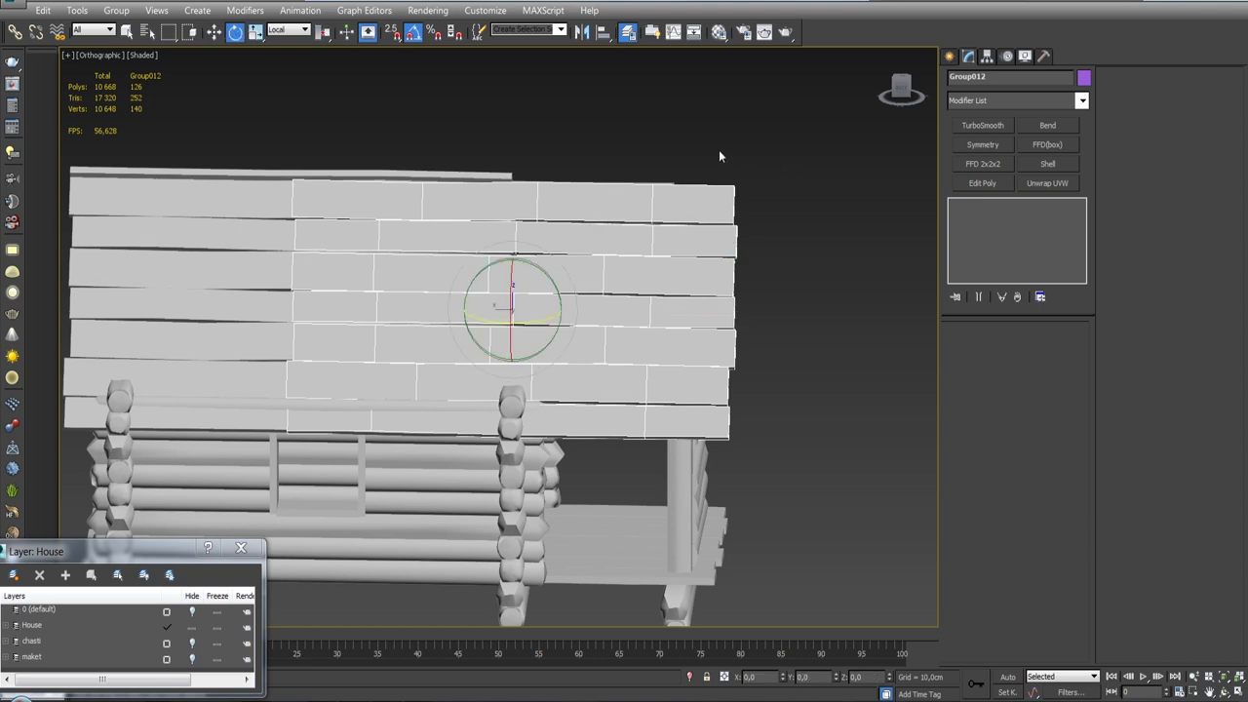
key("w")
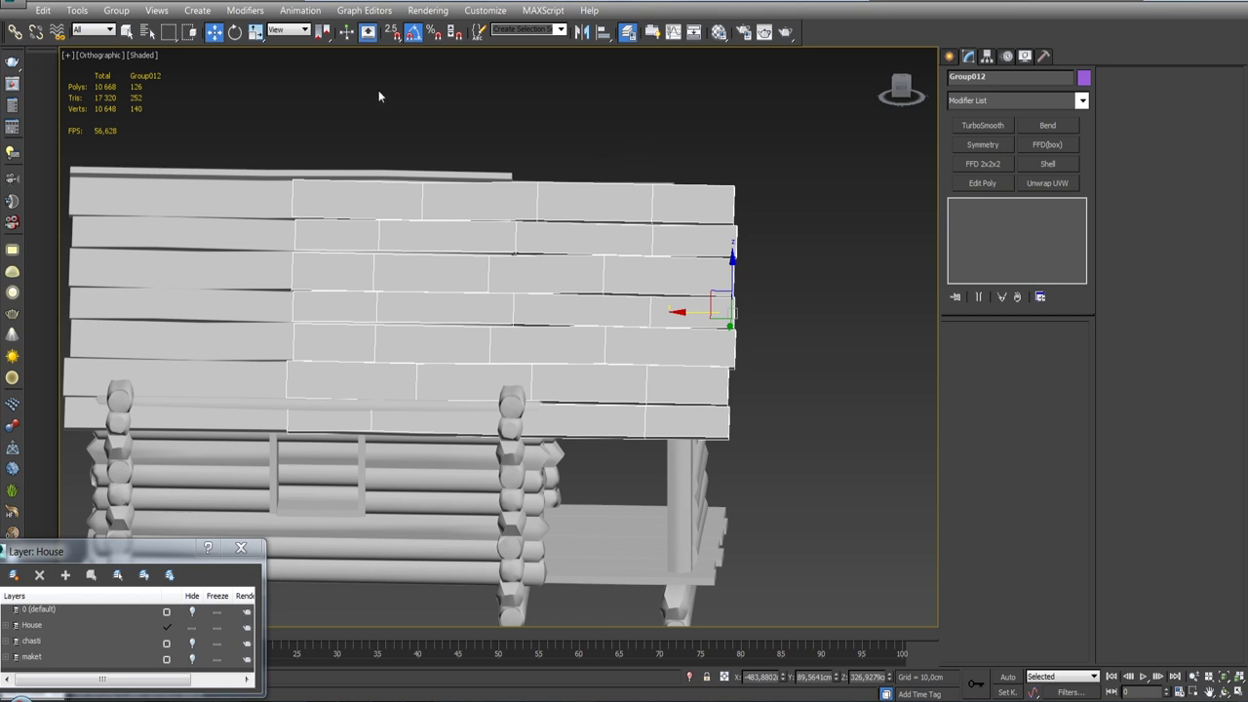
key("e")
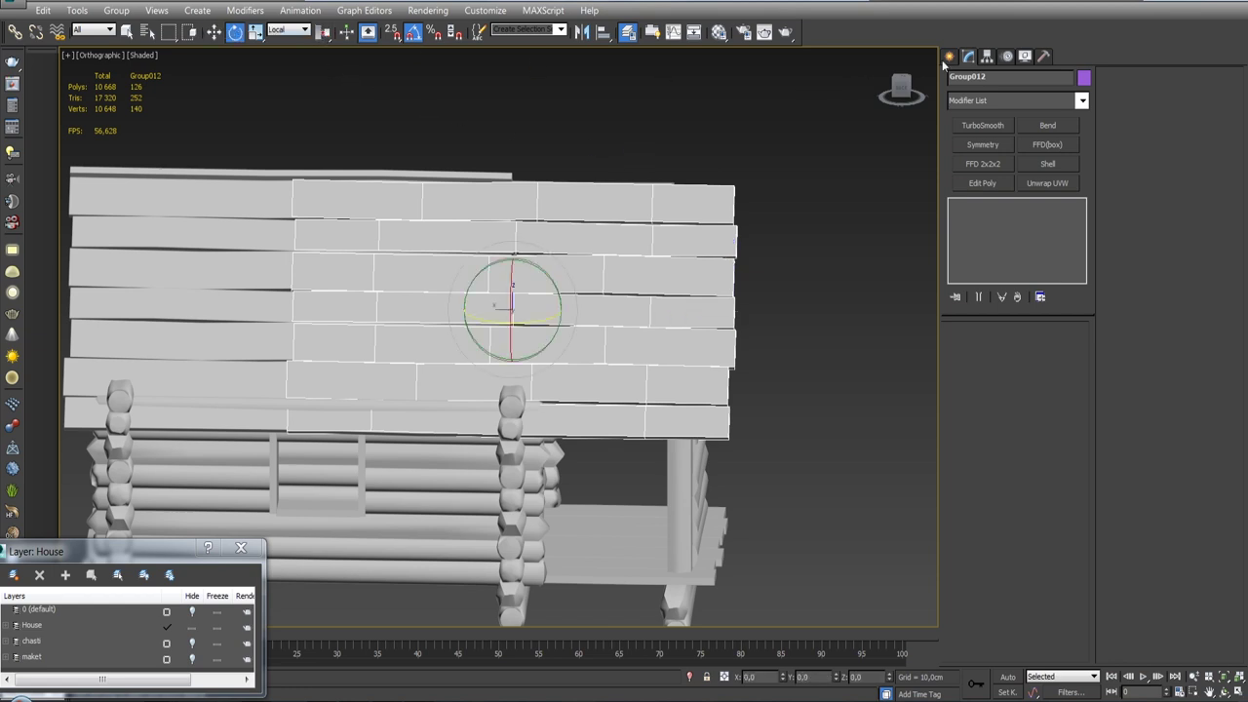
left_click(988, 56)
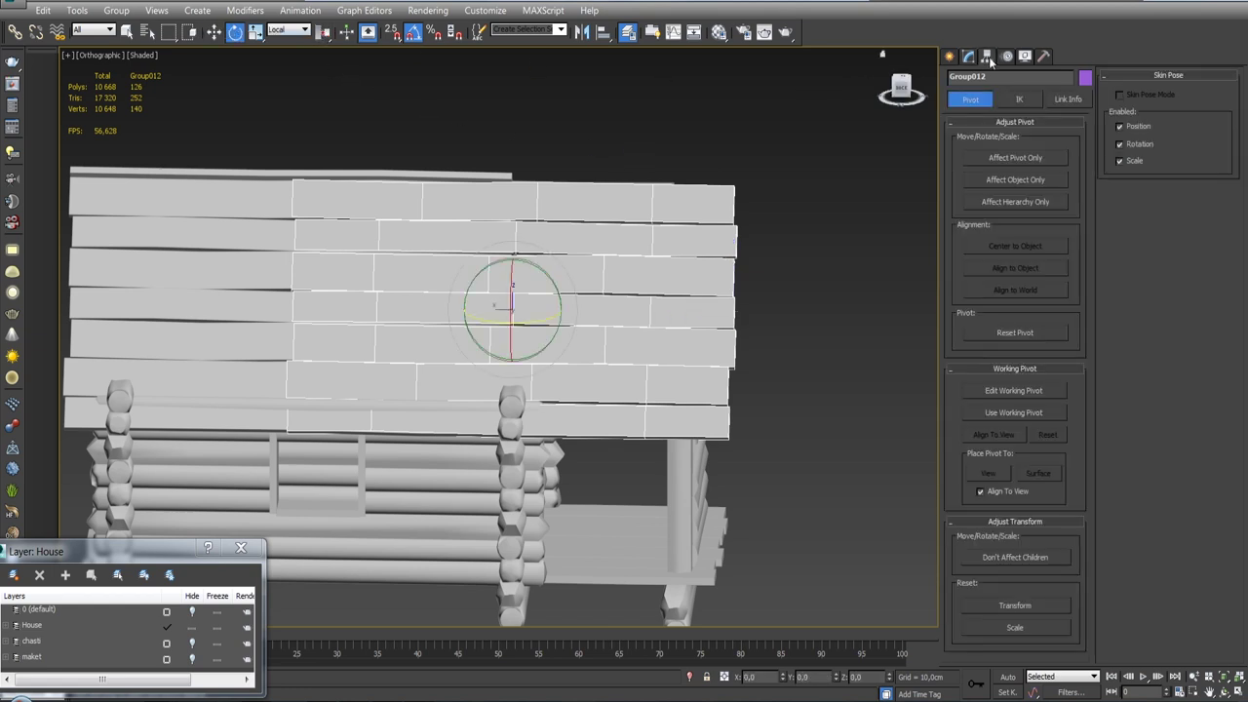
left_click(998, 156)
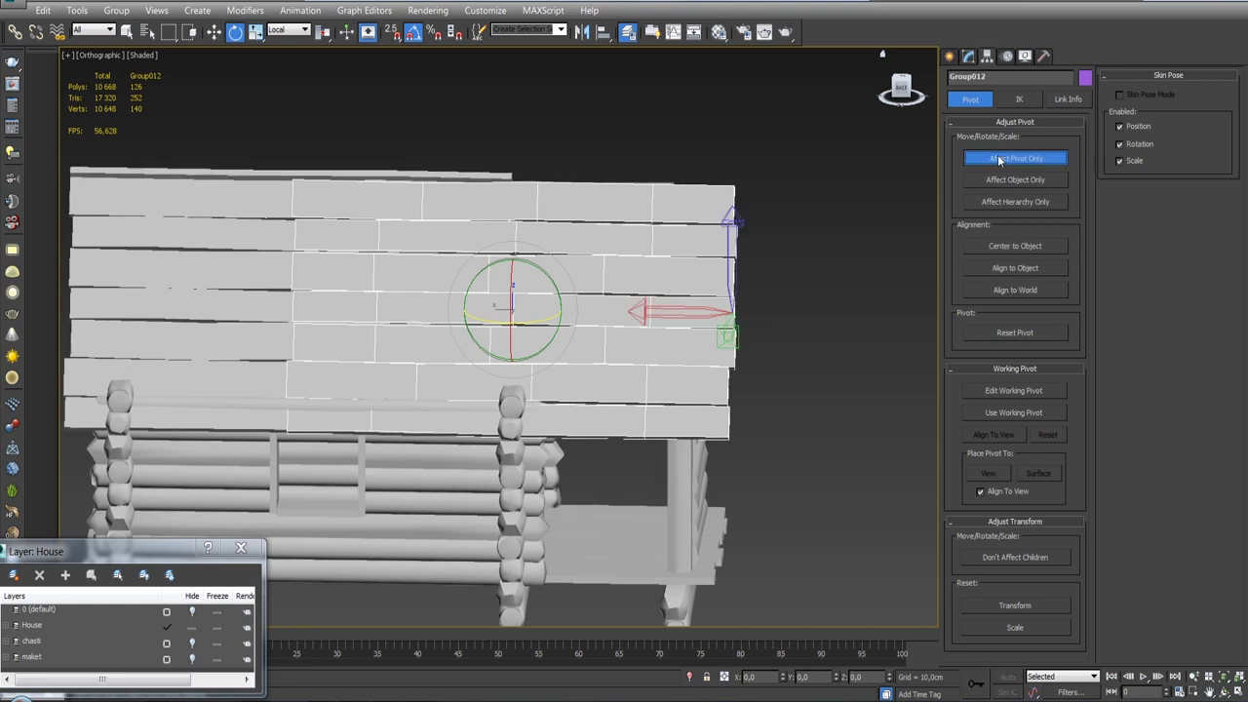
left_click(970, 60)
left_click_drag(323, 33, 328, 61)
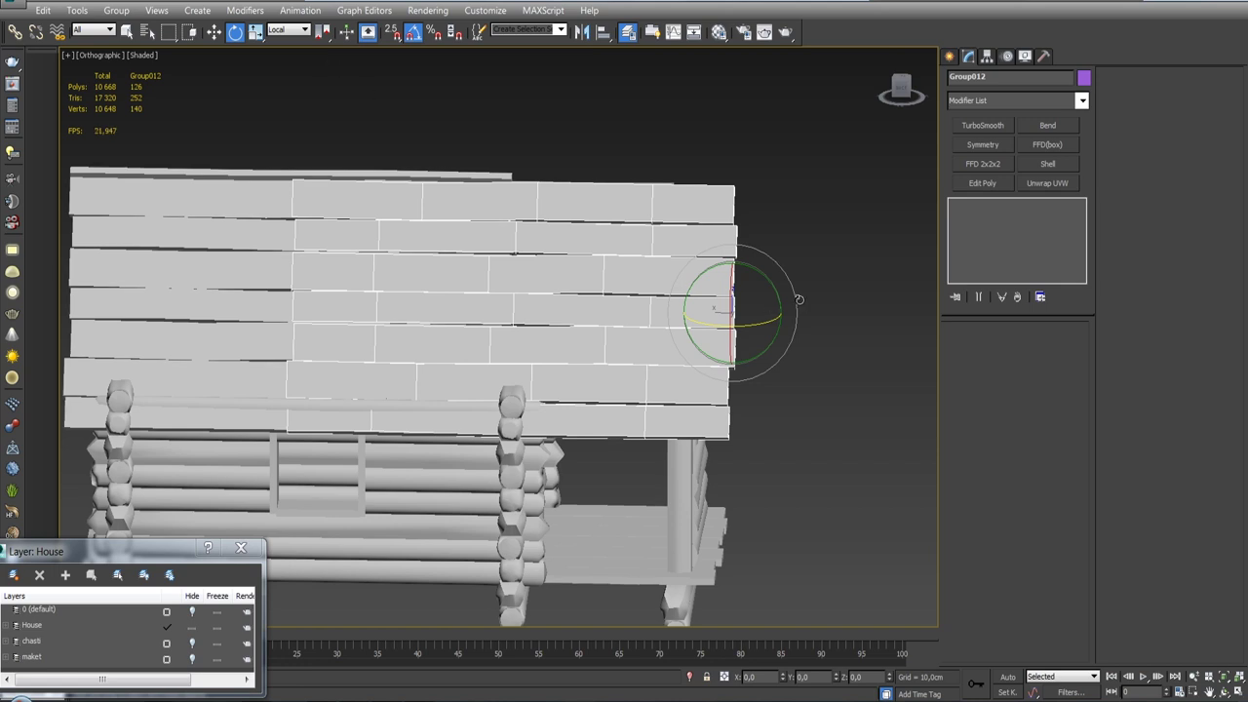
mouse_move(808, 298)
middle_mouse_down("alt")
mouse_move(854, 295)
mouse_move(747, 285)
mouse_move(746, 274)
mouse_move(708, 290)
middle_mouse_up("alt")
Cycle the reference coordinate system through View, Screen and World to Local, and change the Use Center flyout.
left_click(292, 30)
left_click(289, 40)
left_click(288, 30)
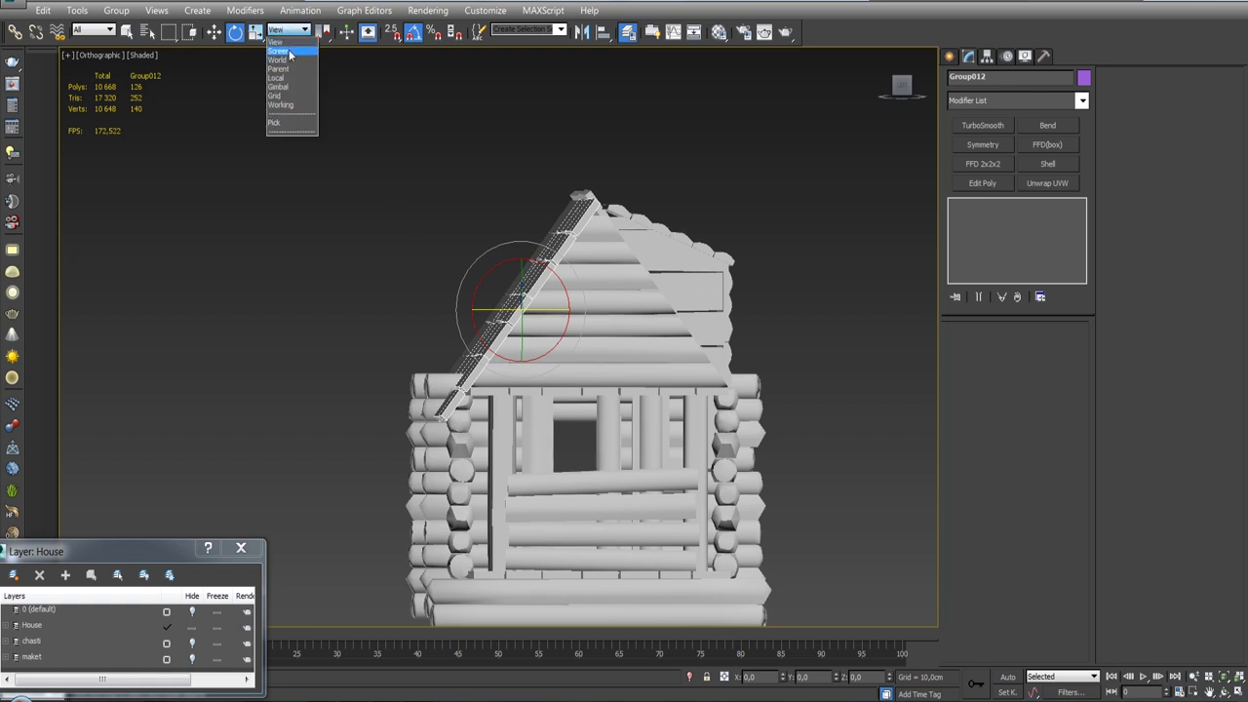
left_click(285, 48)
left_click(290, 35)
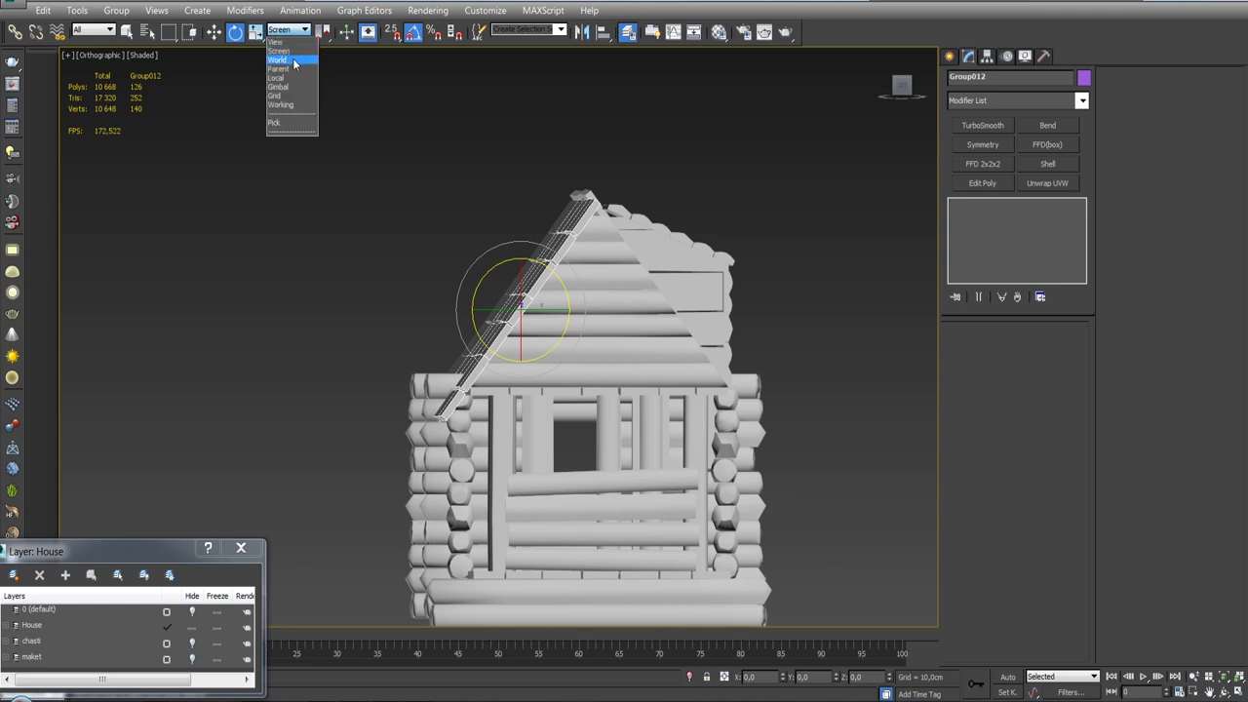
left_click(292, 61)
left_click(290, 33)
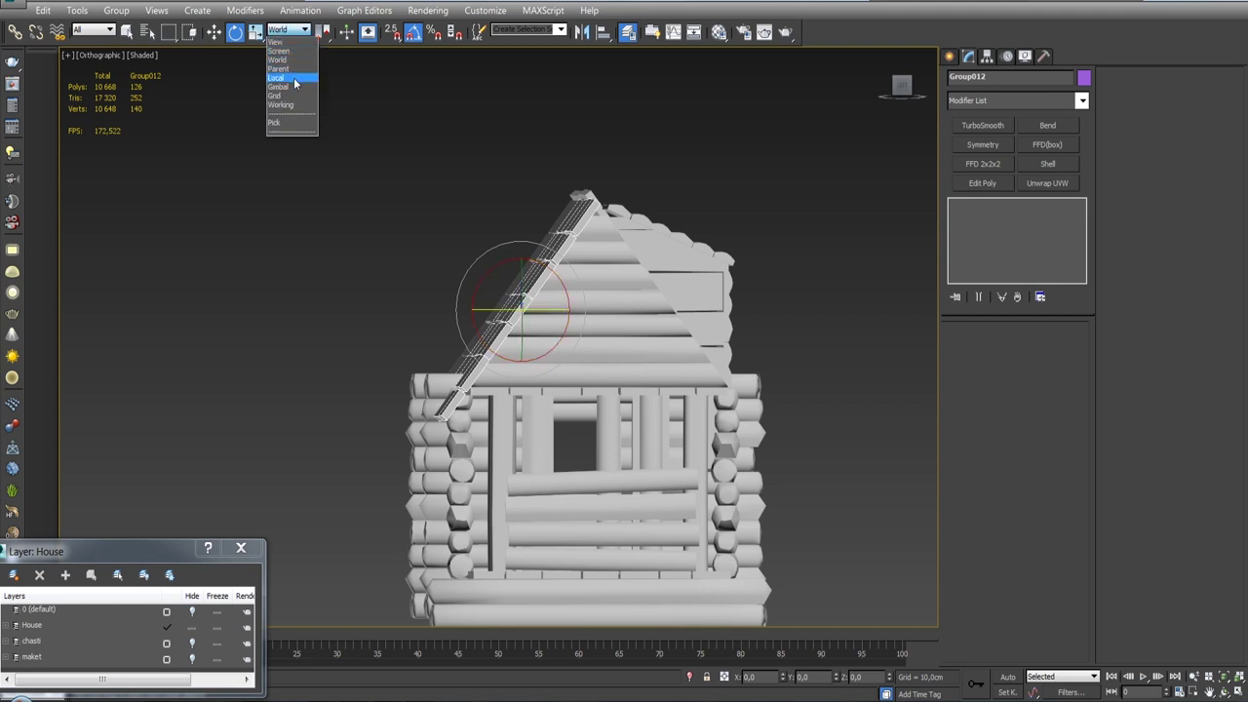
left_click(294, 78)
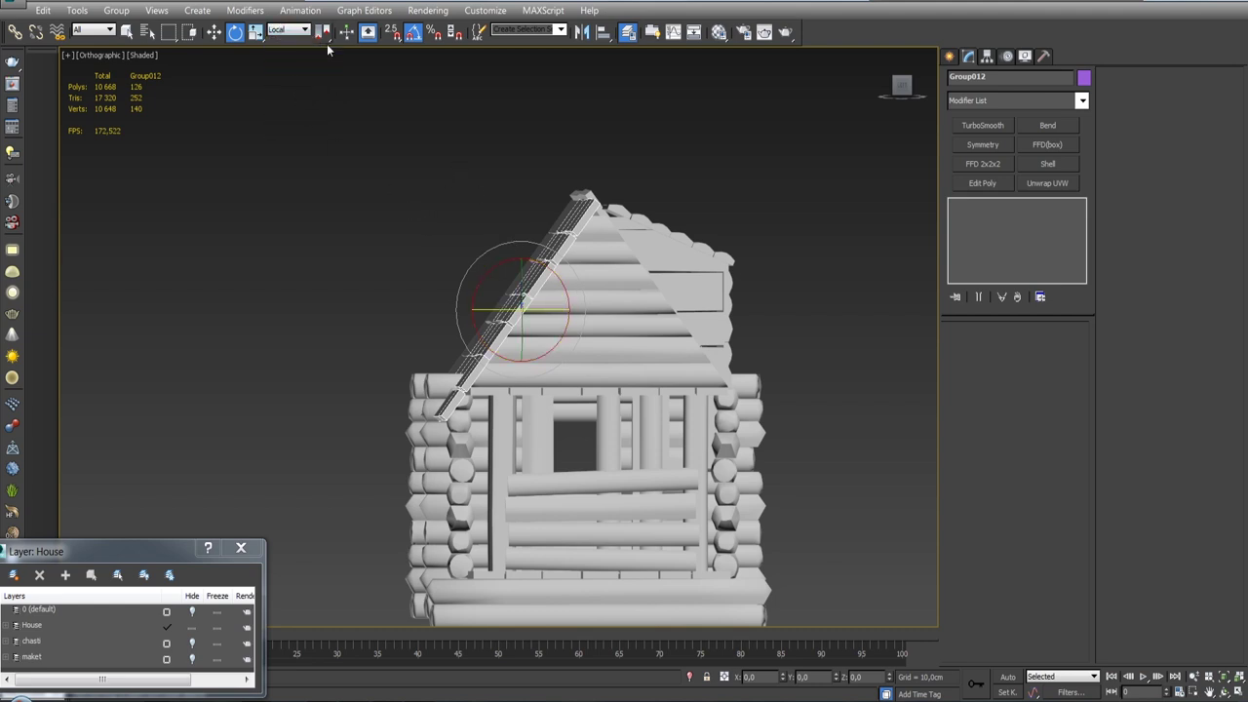
left_click_drag(323, 32, 323, 97)
mouse_move(322, 32)
left_mouse_down()
mouse_move(326, 77)
mouse_move(326, 51)
mouse_move(325, 62)
left_mouse_up()
Ungroup Group012 into its separate roof boards.
mouse_move(361, 208)
middle_mouse_down("alt")
mouse_move(570, 251)
mouse_move(466, 242)
middle_mouse_up("alt")
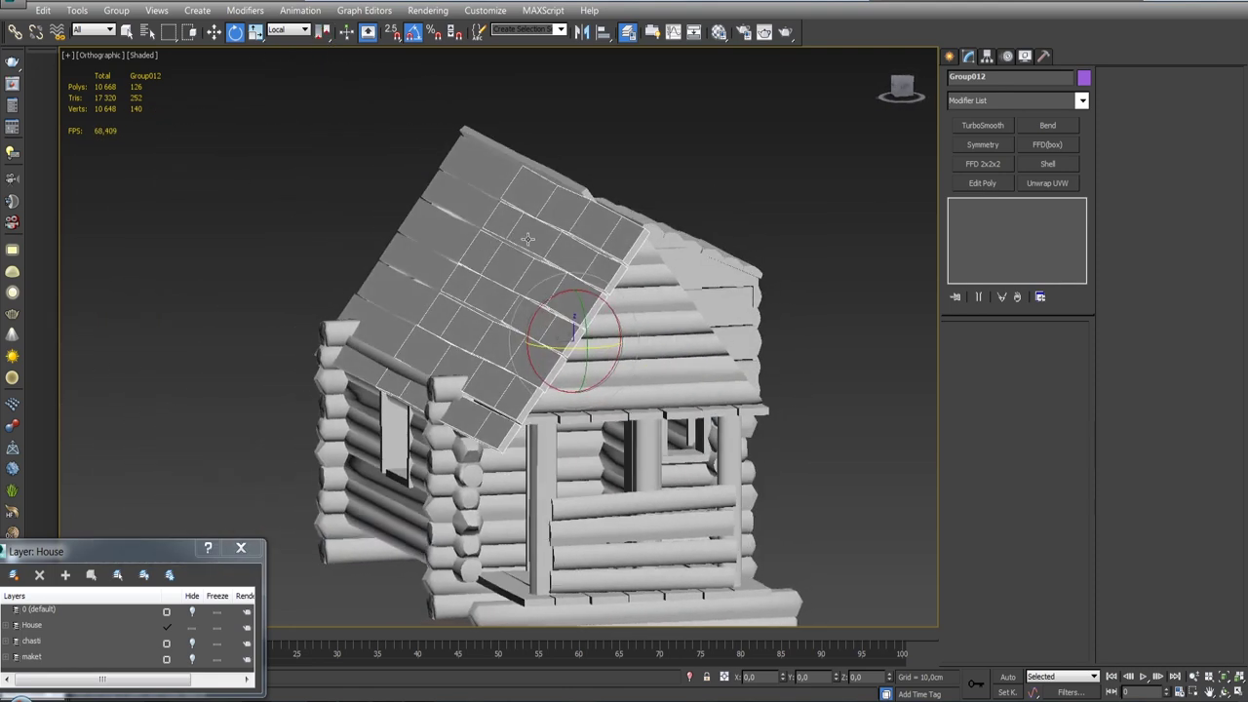
left_click(116, 10)
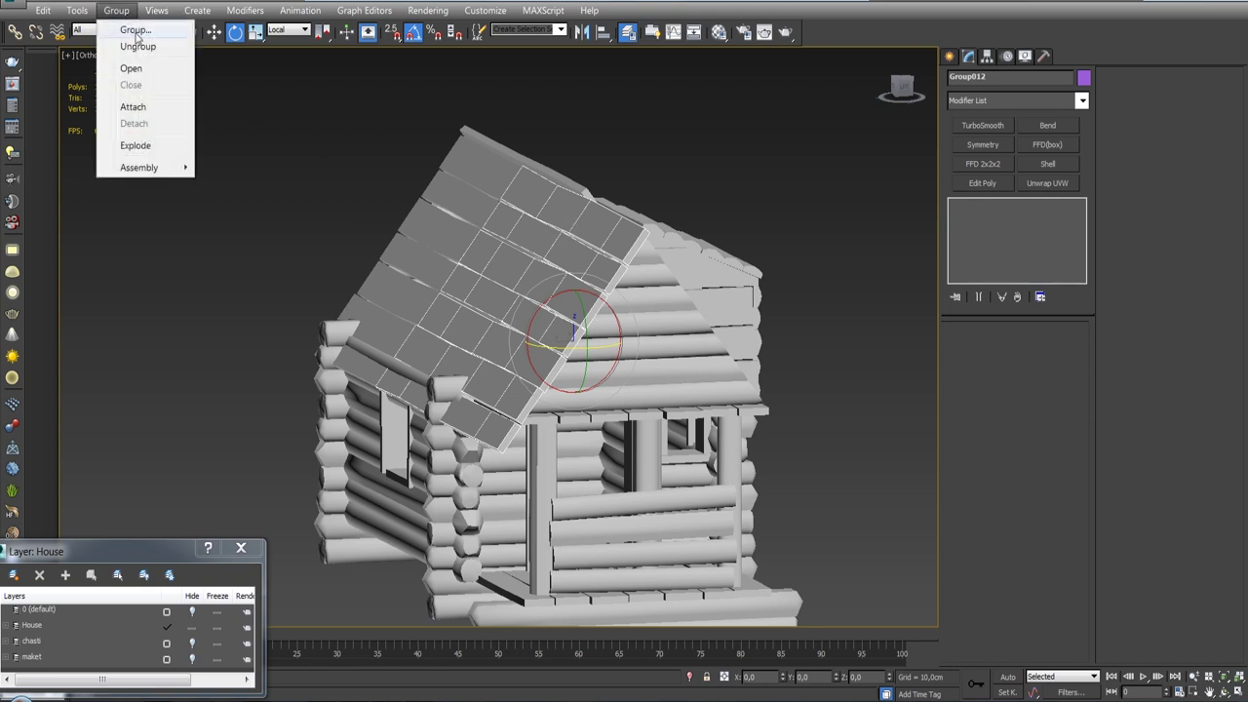
left_click(137, 46)
left_click(579, 223)
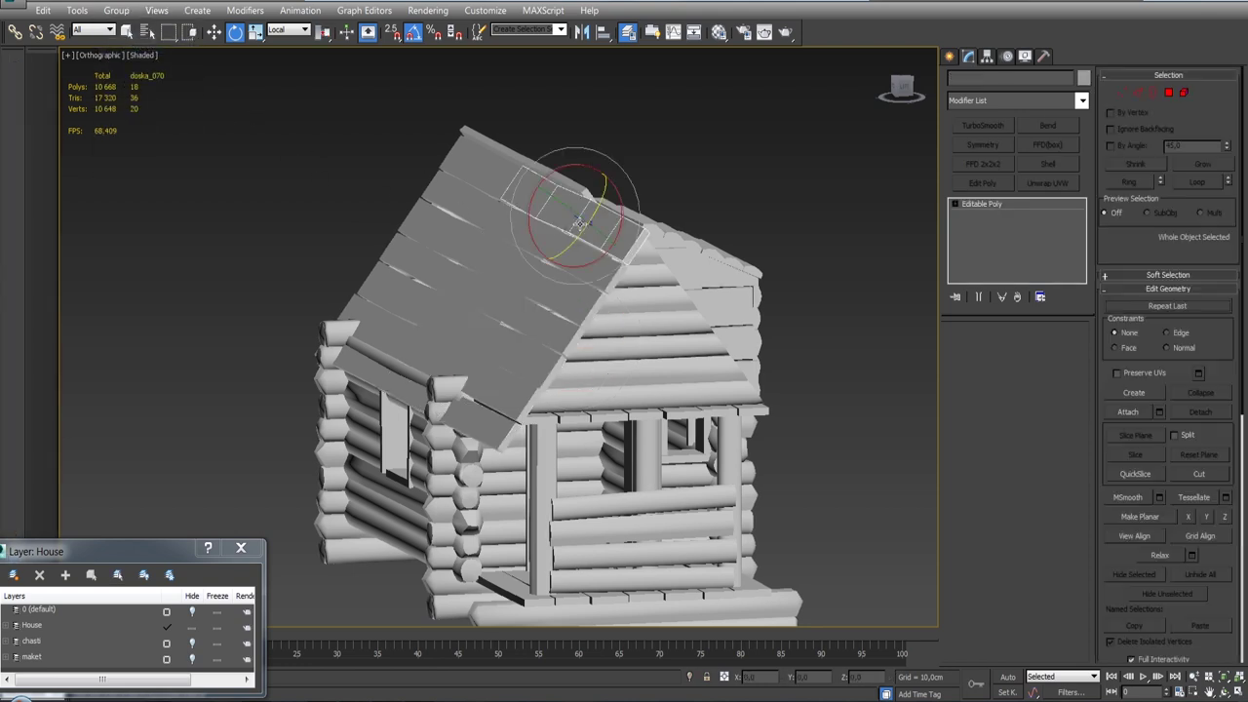
Enable Affect Pivot Only and move the pivots of doska_070 and doska_071 to their right ends.
middle_click_drag(579, 223, 916, 163, "alt")
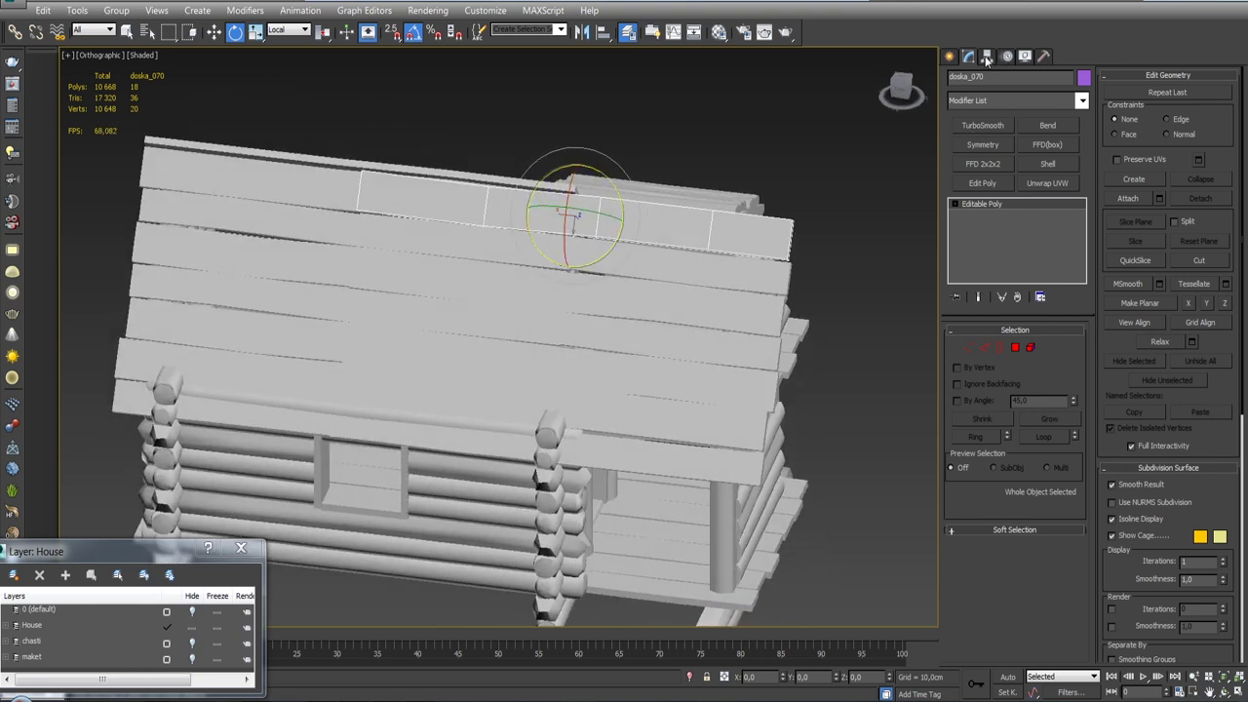
left_click(987, 56)
key("w")
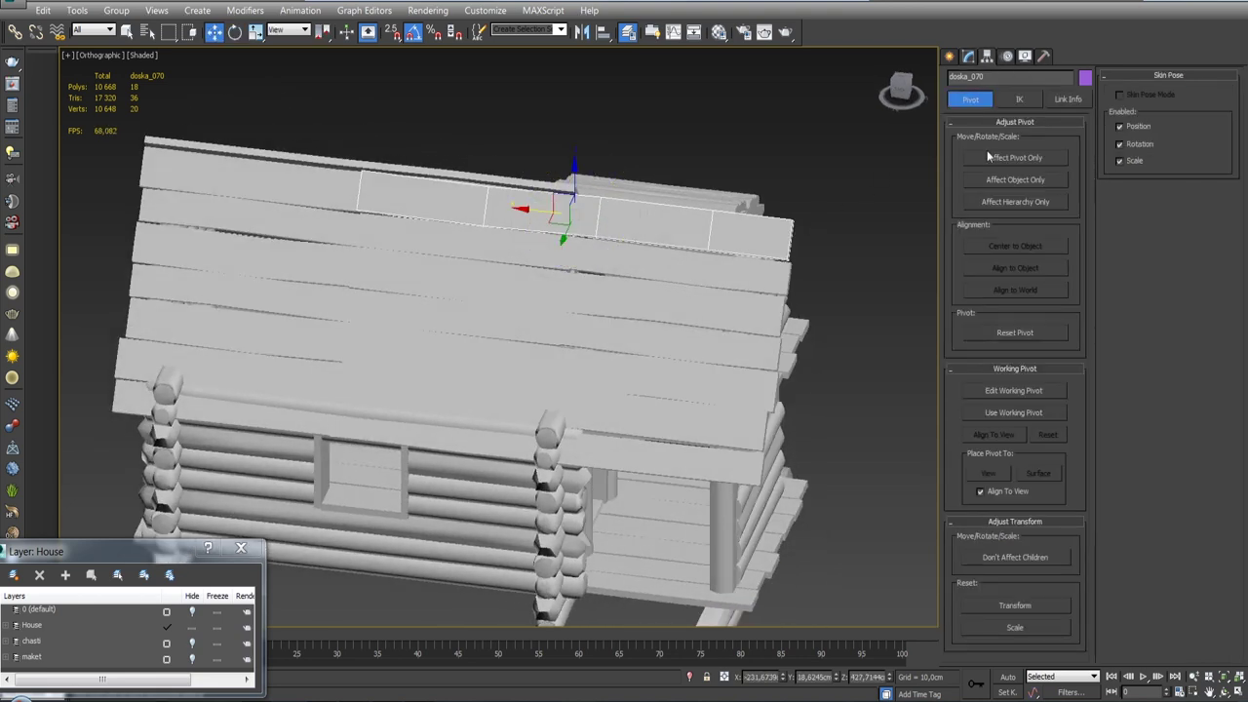
left_click(1014, 157)
middle_click_drag(828, 239, 731, 239)
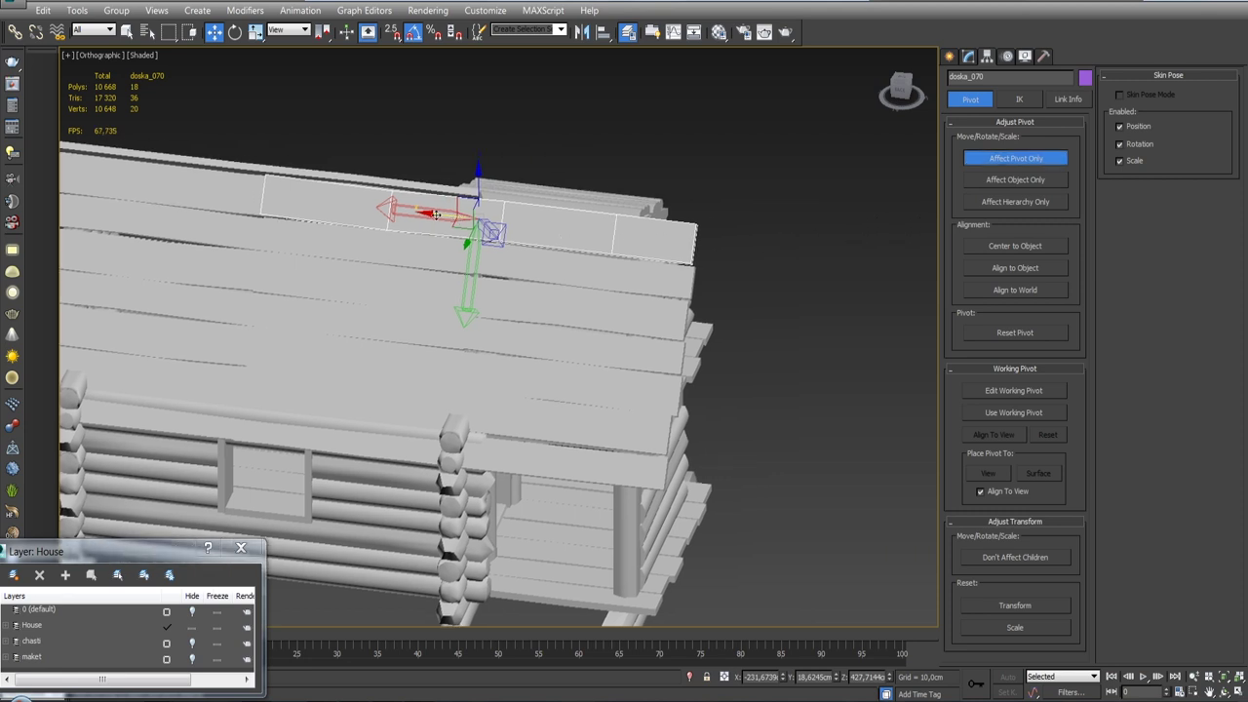
left_click_drag(436, 213, 648, 231)
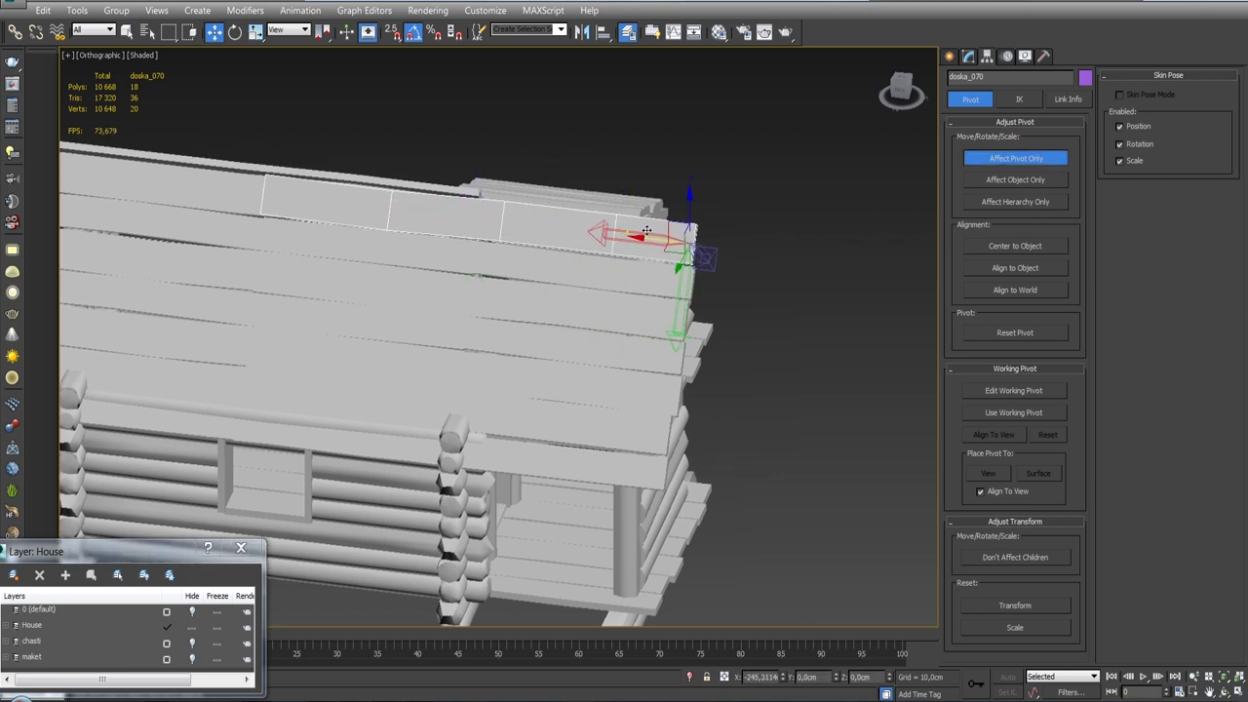
left_click(628, 281)
left_click_drag(434, 256, 644, 267)
From the back view, move the pivots of doska_068, doska_072, doska_067, doska_073 and doska_069 to their right ends.
left_click(901, 92)
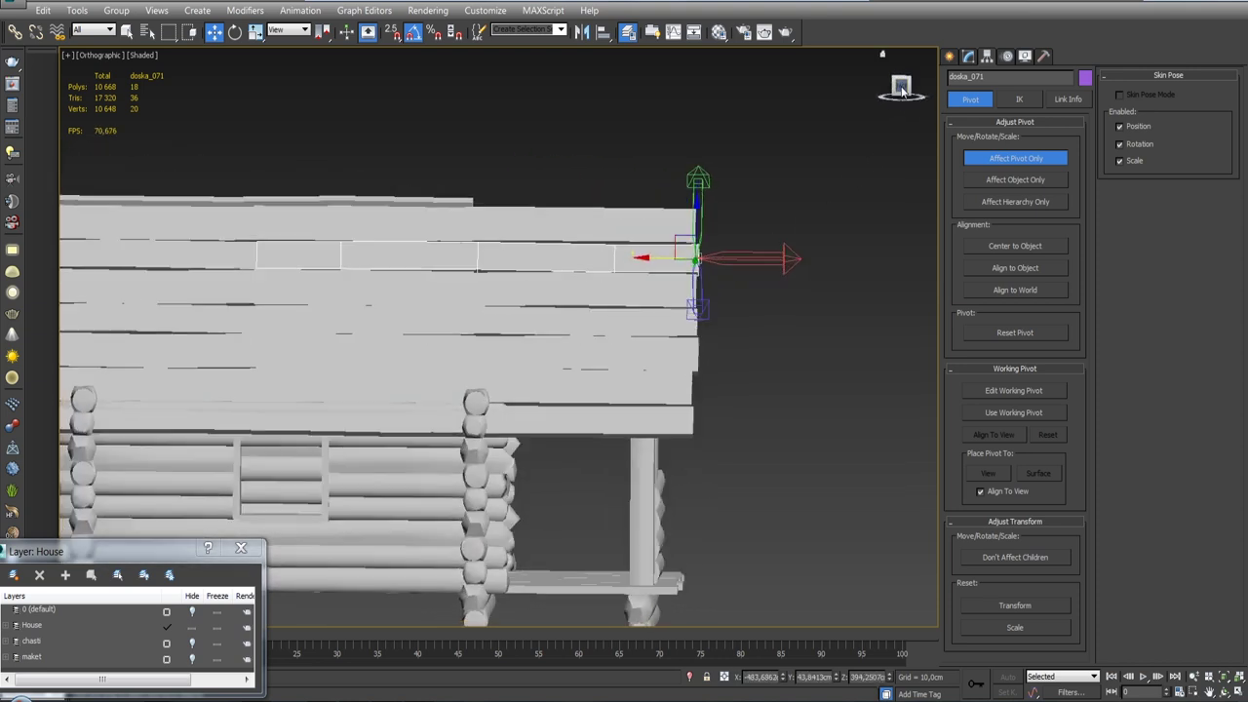
left_click(488, 288)
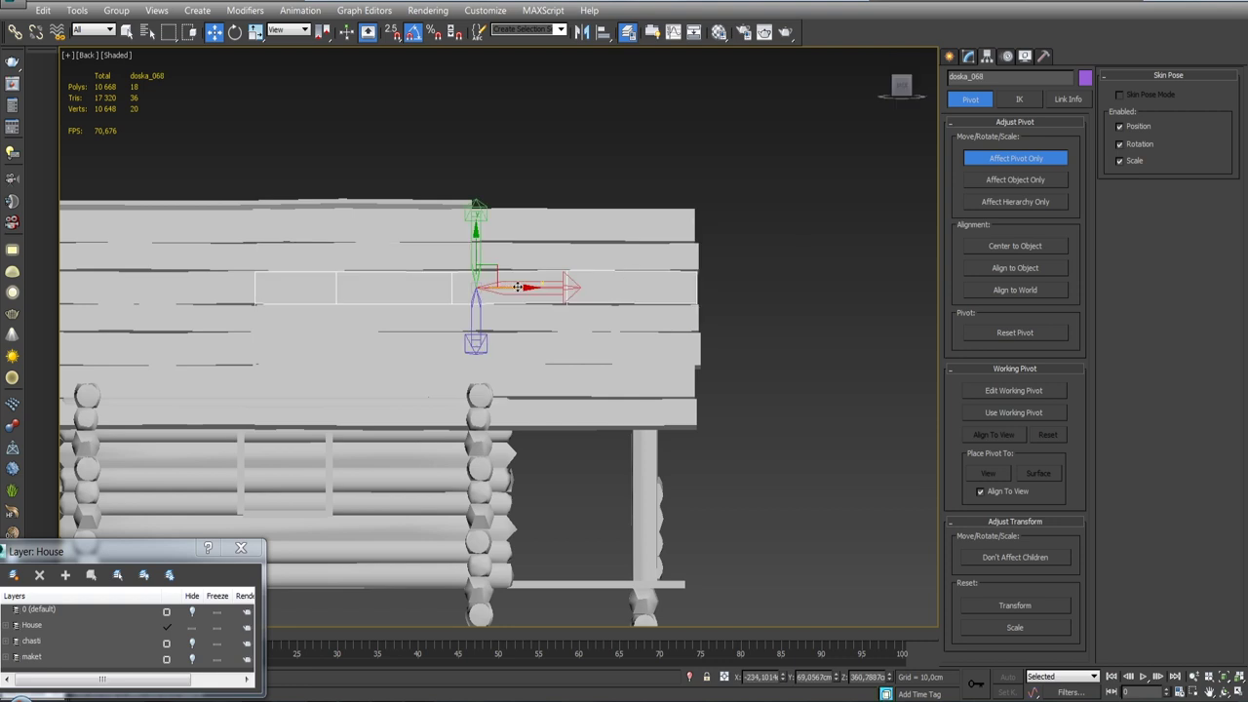
left_click_drag(518, 287, 664, 307)
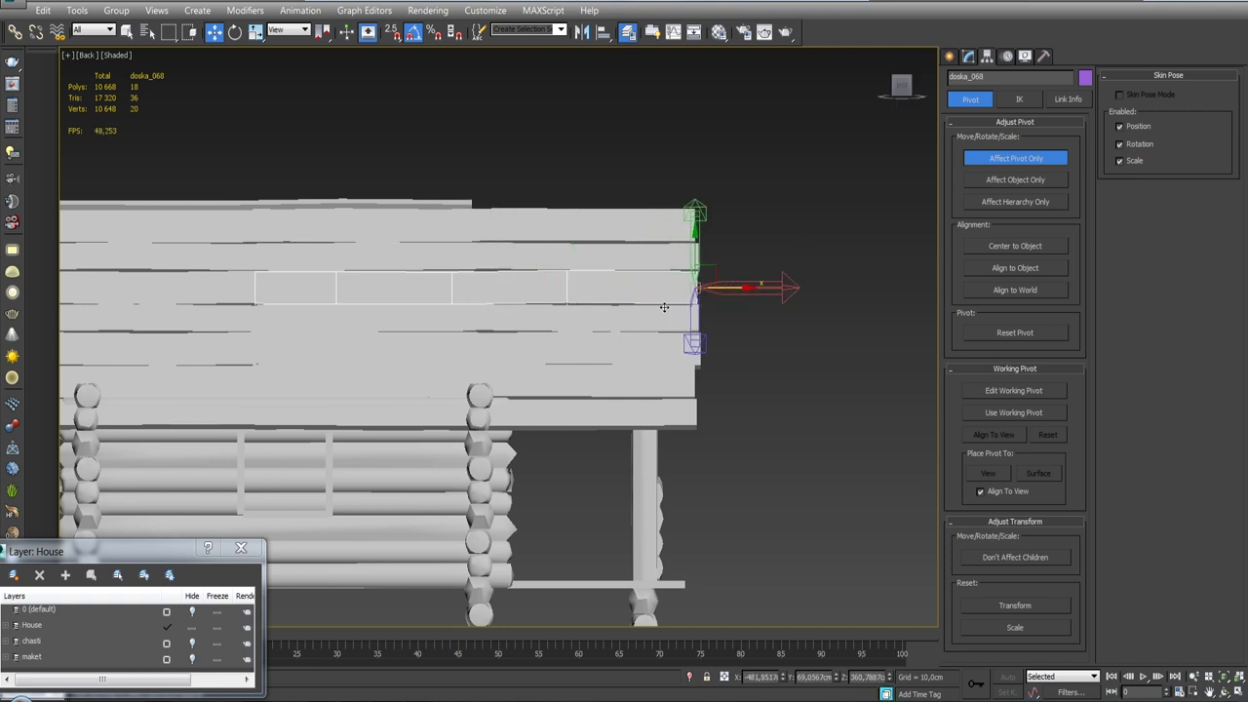
left_click(625, 325)
left_click_drag(533, 318, 749, 290)
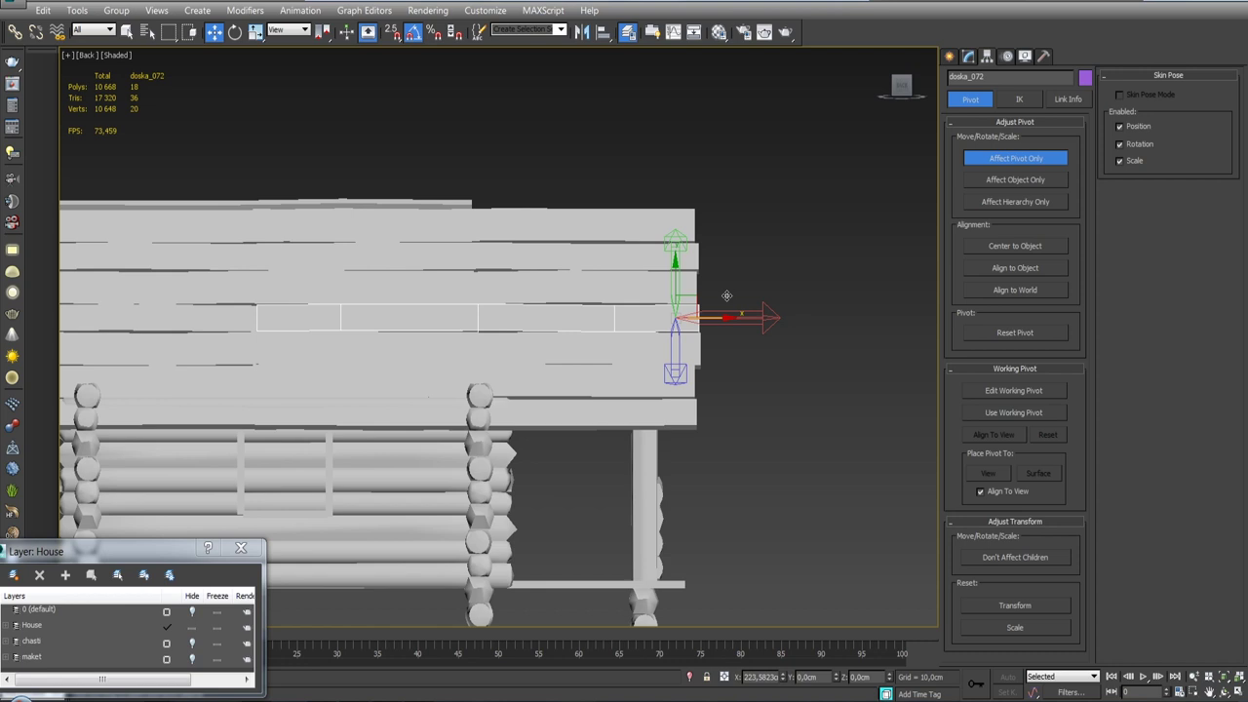
left_click(565, 346)
left_click_drag(535, 351, 751, 333)
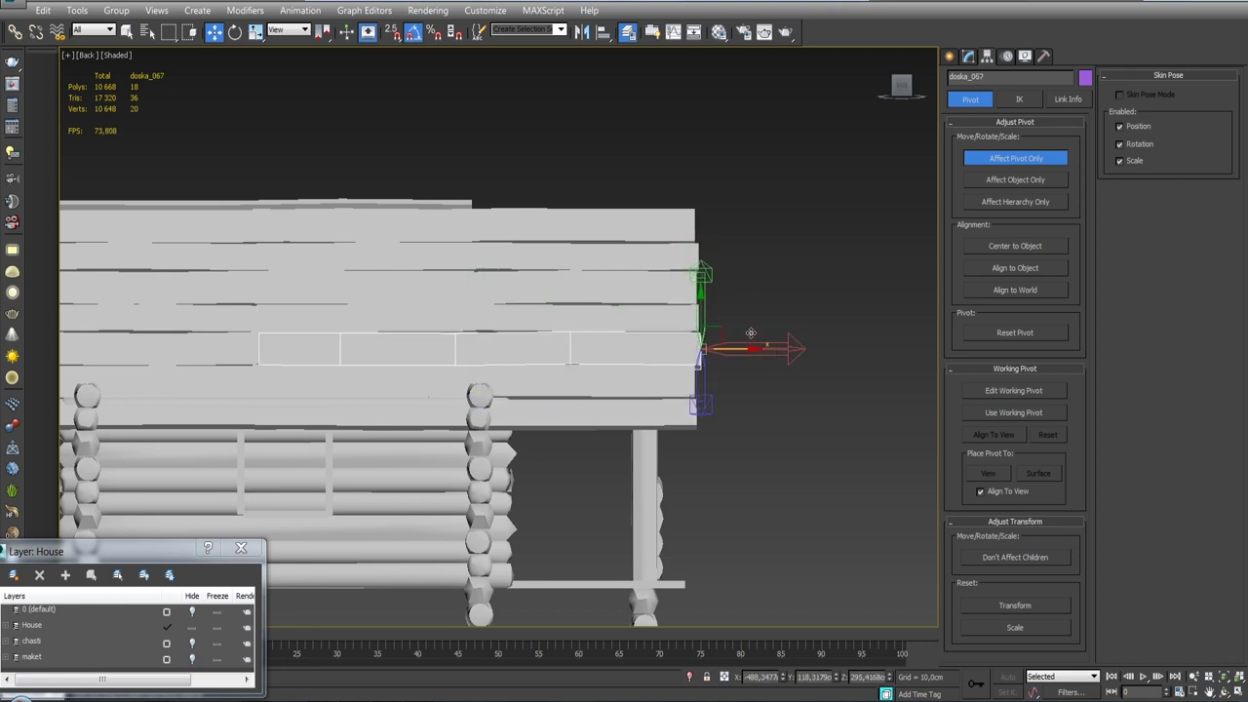
left_click(646, 381)
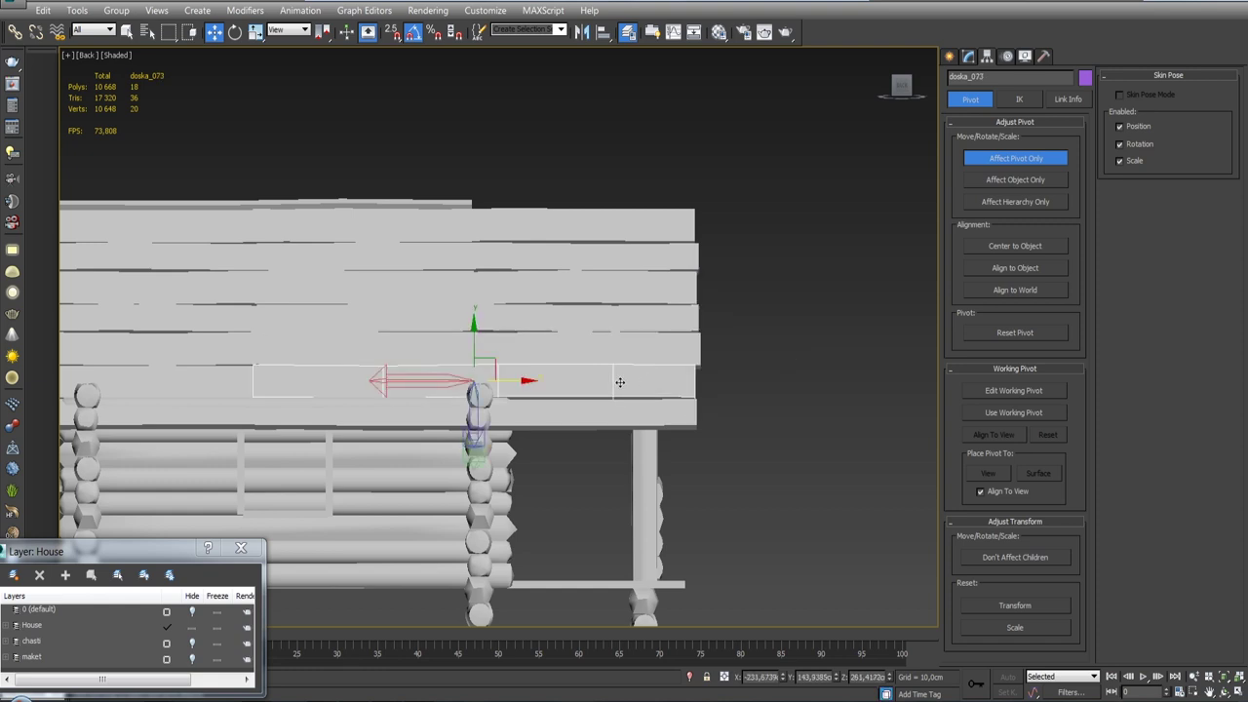
mouse_move(513, 382)
left_mouse_down()
mouse_move(573, 379)
mouse_move(636, 407)
left_mouse_up()
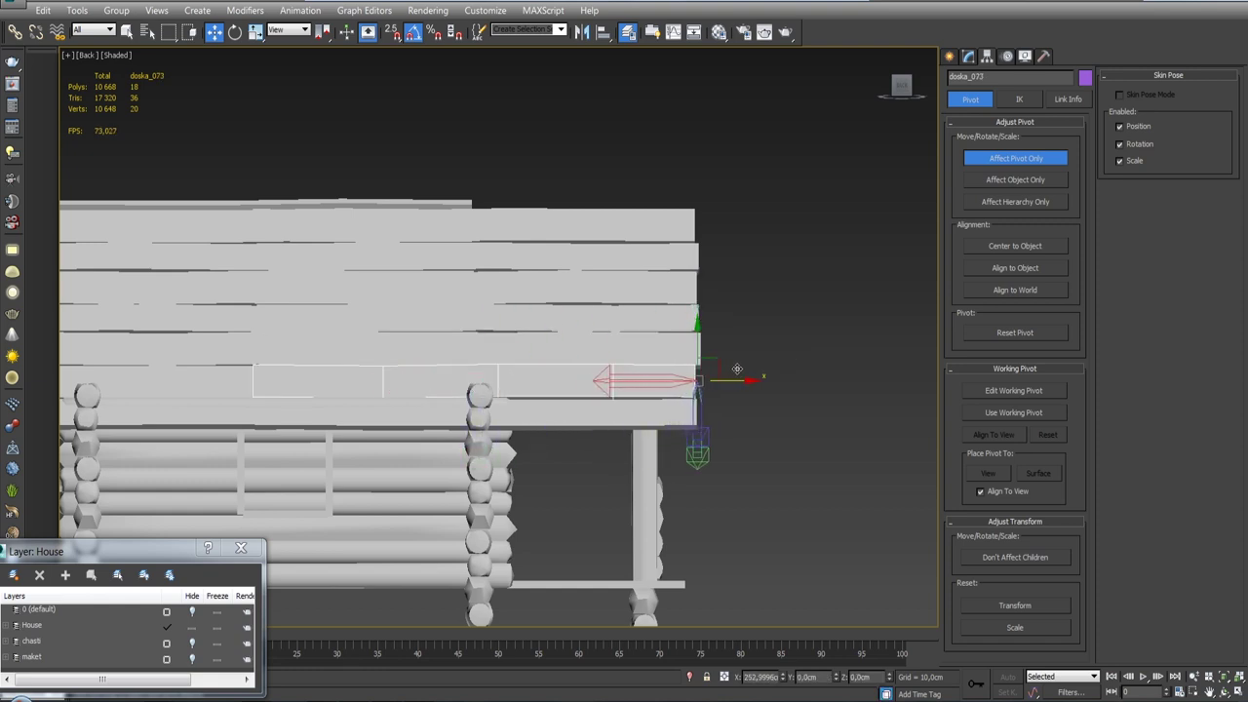
left_click(626, 416)
left_click_drag(509, 417, 726, 397)
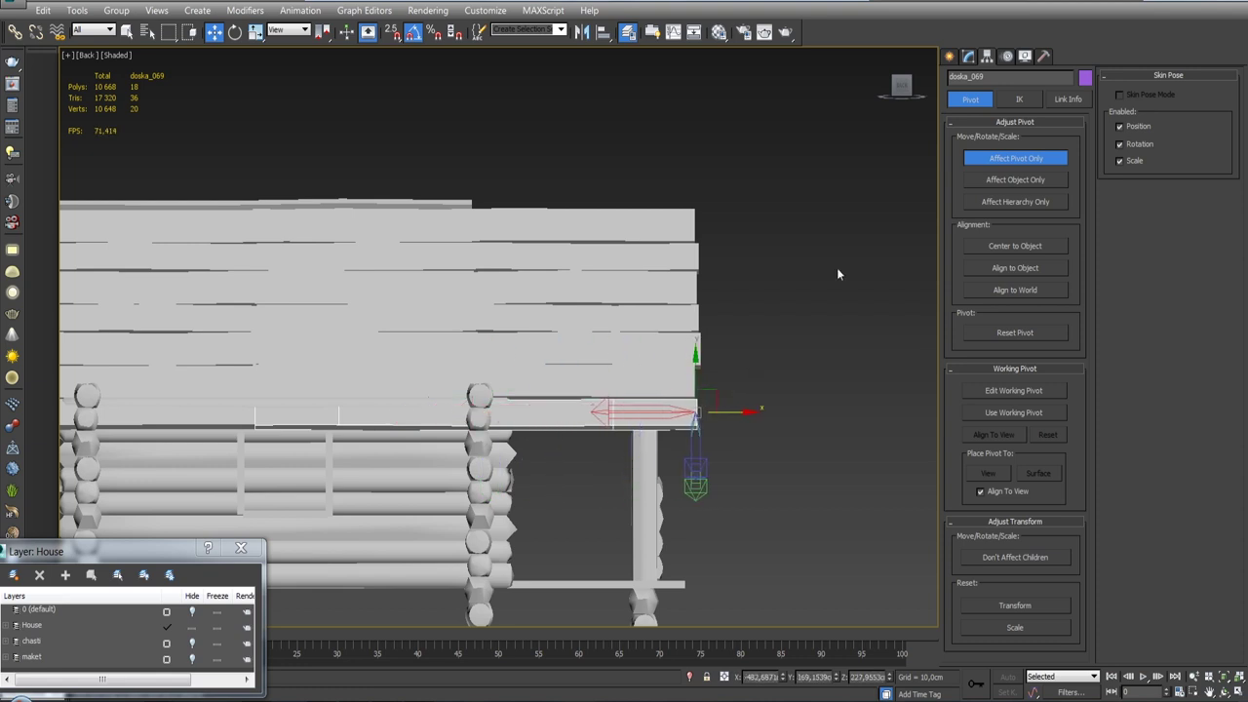
left_click(965, 57)
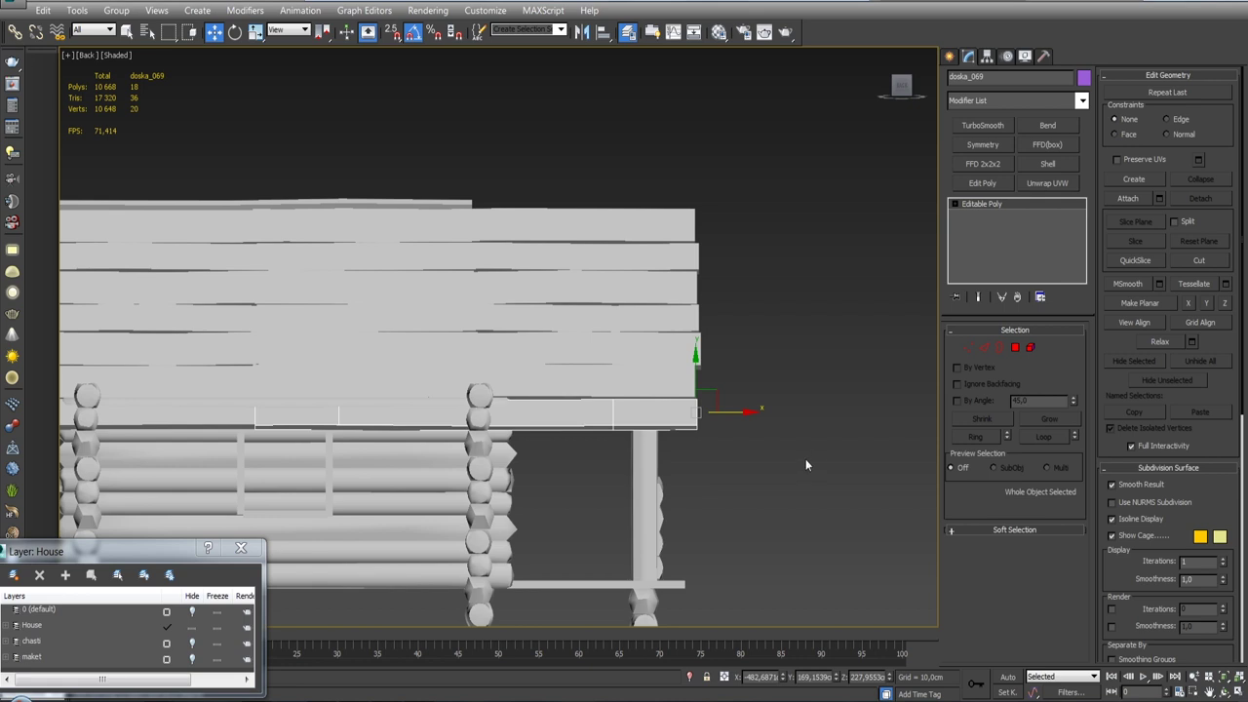
Rotate doska_070 in Local coordinates by about -3°, then tilt it back up by 1°.
mouse_move(730, 380)
middle_mouse_down("alt")
mouse_move(669, 387)
mouse_move(680, 386)
middle_mouse_up("alt")
left_click(689, 303)
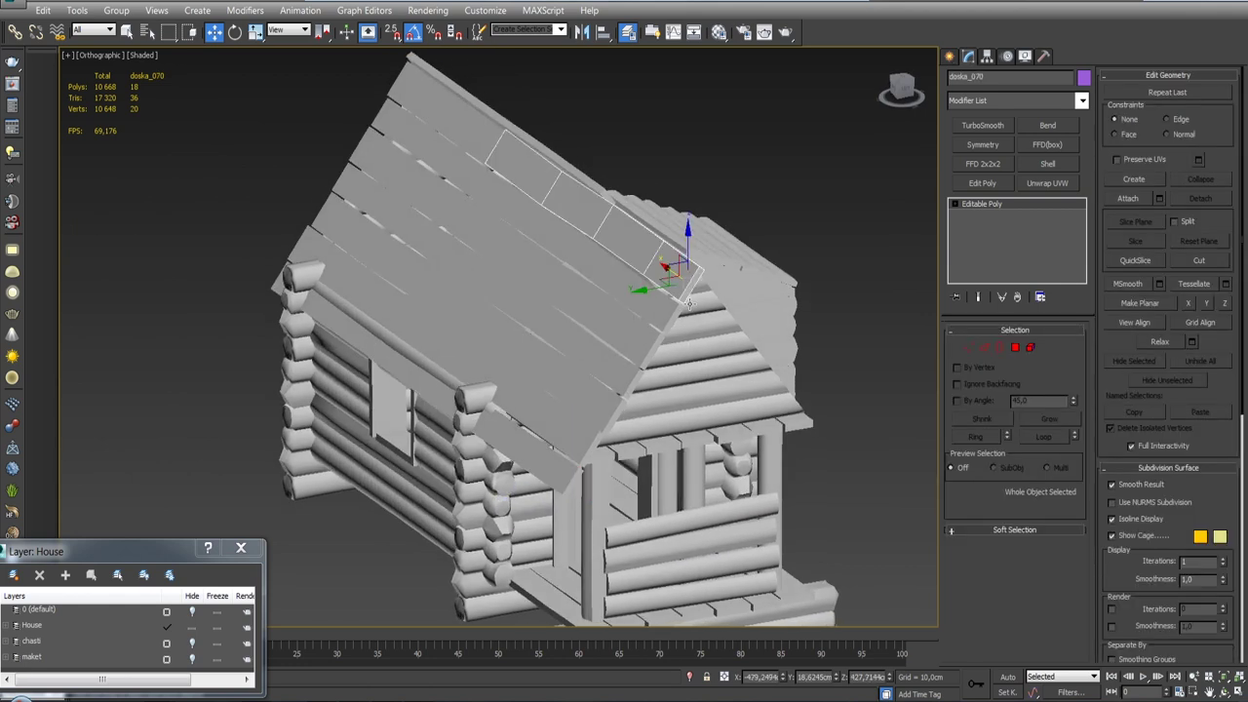
key("e")
middle_click_drag(560, 222, 554, 221, "alt")
left_click_drag(583, 241, 583, 245)
middle_click_drag(612, 261, 638, 255, "alt")
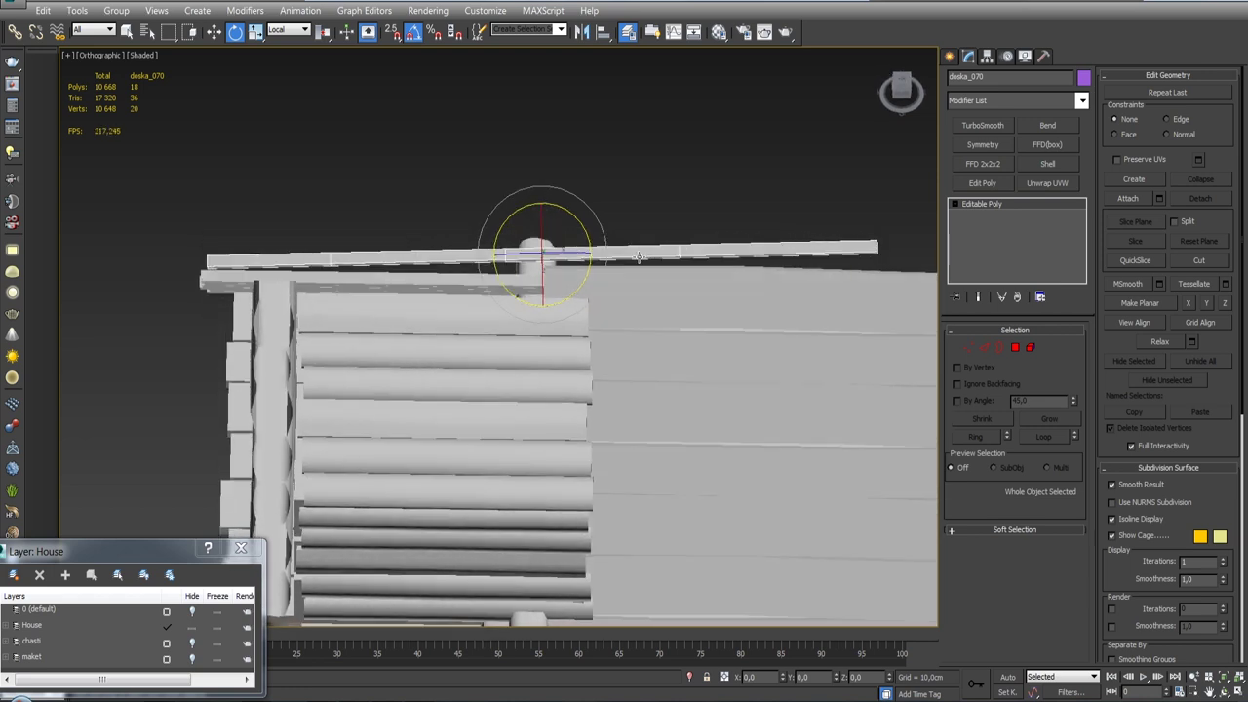
scroll(639, 256, "up", 3)
left_click_drag(487, 223, 489, 221)
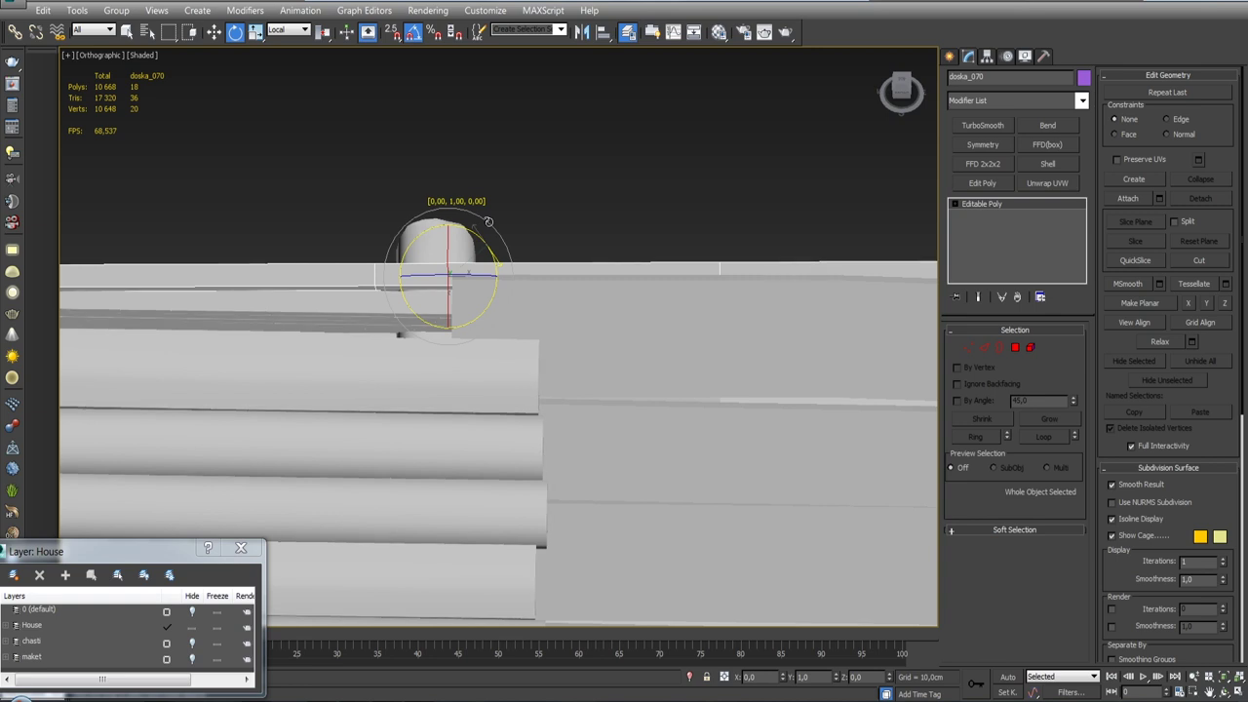
left_click_drag(489, 222, 489, 222)
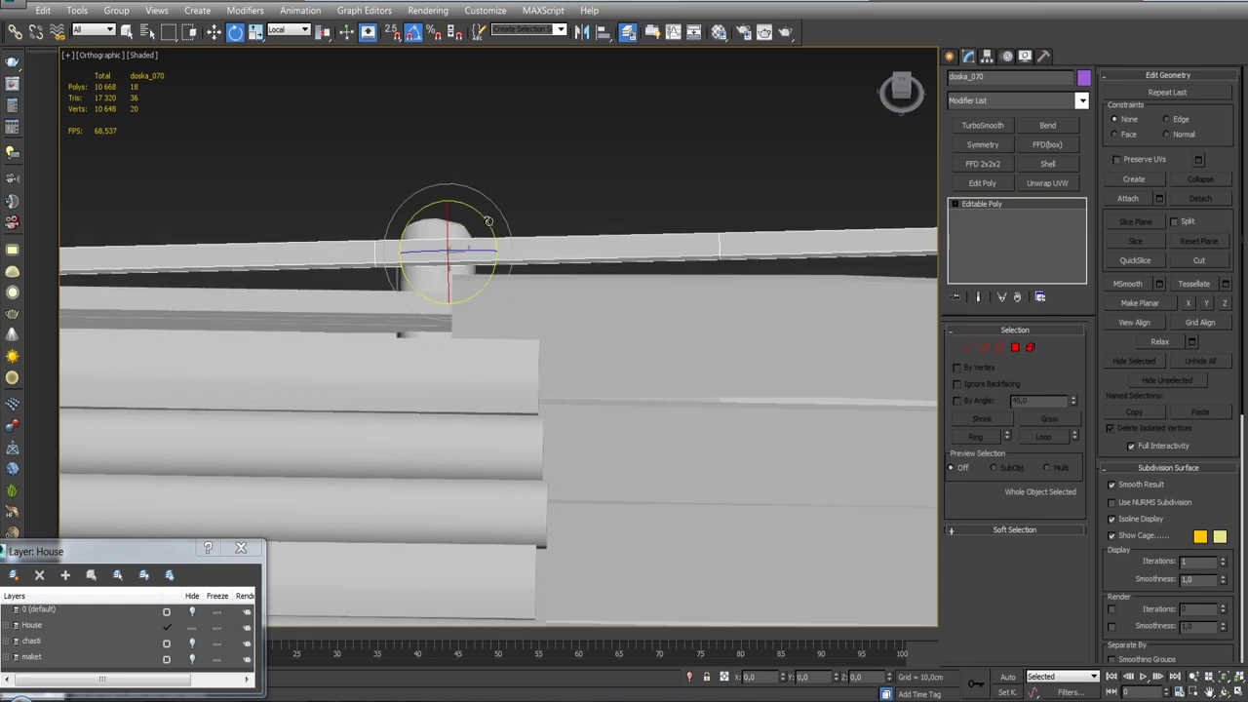
scroll(488, 221, "down", 5)
middle_click_drag(488, 221, 516, 232, "alt")
scroll(541, 305, "up", 3)
Rotate doska_071 by 2° and doska_068 by 1° about Y, and bring doska_072 into line with the ridge.
left_click(329, 322)
left_click_drag(508, 202, 507, 203)
left_click(481, 202)
left_click_drag(493, 203, 495, 204)
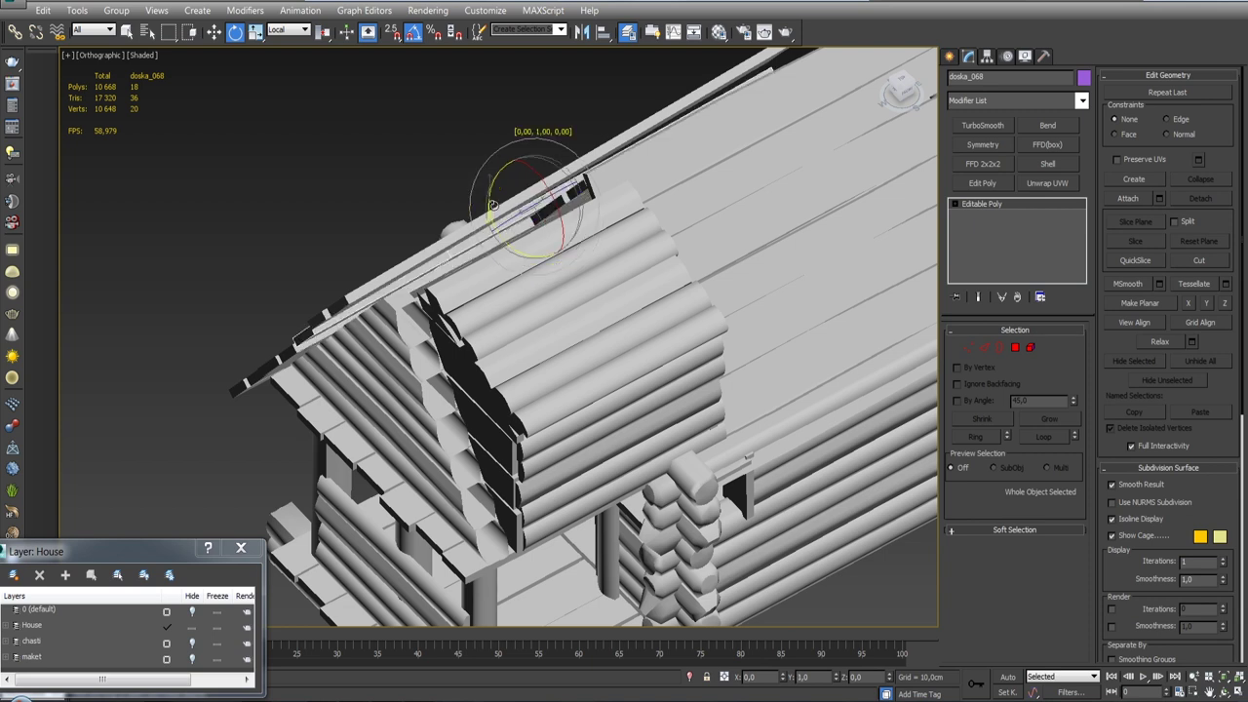
middle_click_drag(445, 287, 517, 237)
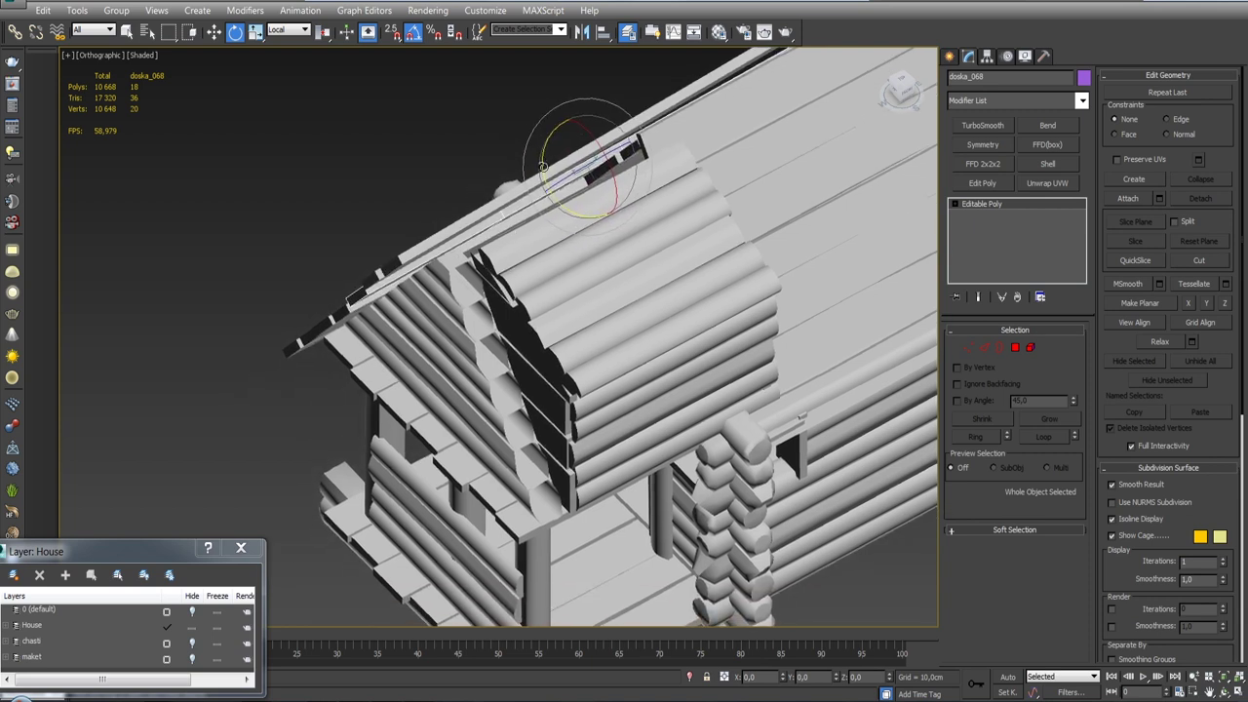
left_click_drag(543, 167, 542, 168)
left_click(361, 308)
left_click_drag(530, 192, 491, 219)
Rotate doska_073 by -3° and doska_069 by -2° to follow the roof ridge.
left_click(395, 286)
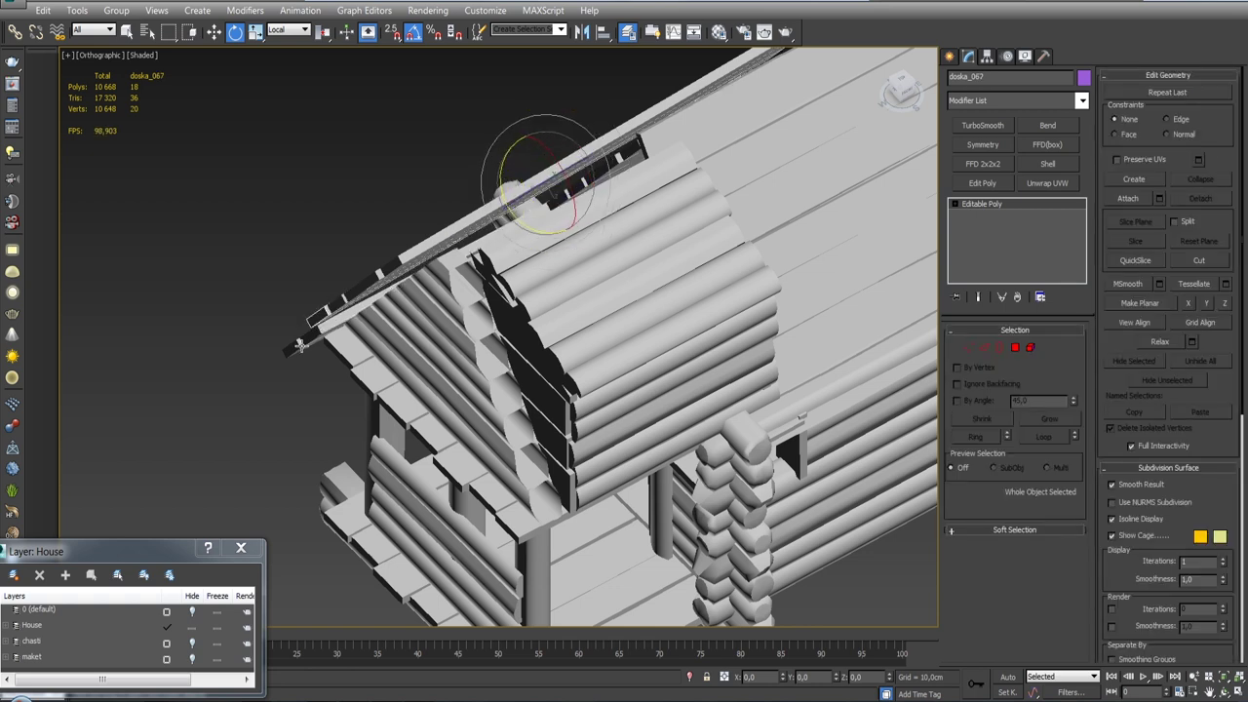
left_click(313, 337)
left_click_drag(506, 198, 488, 203)
left_click(301, 339)
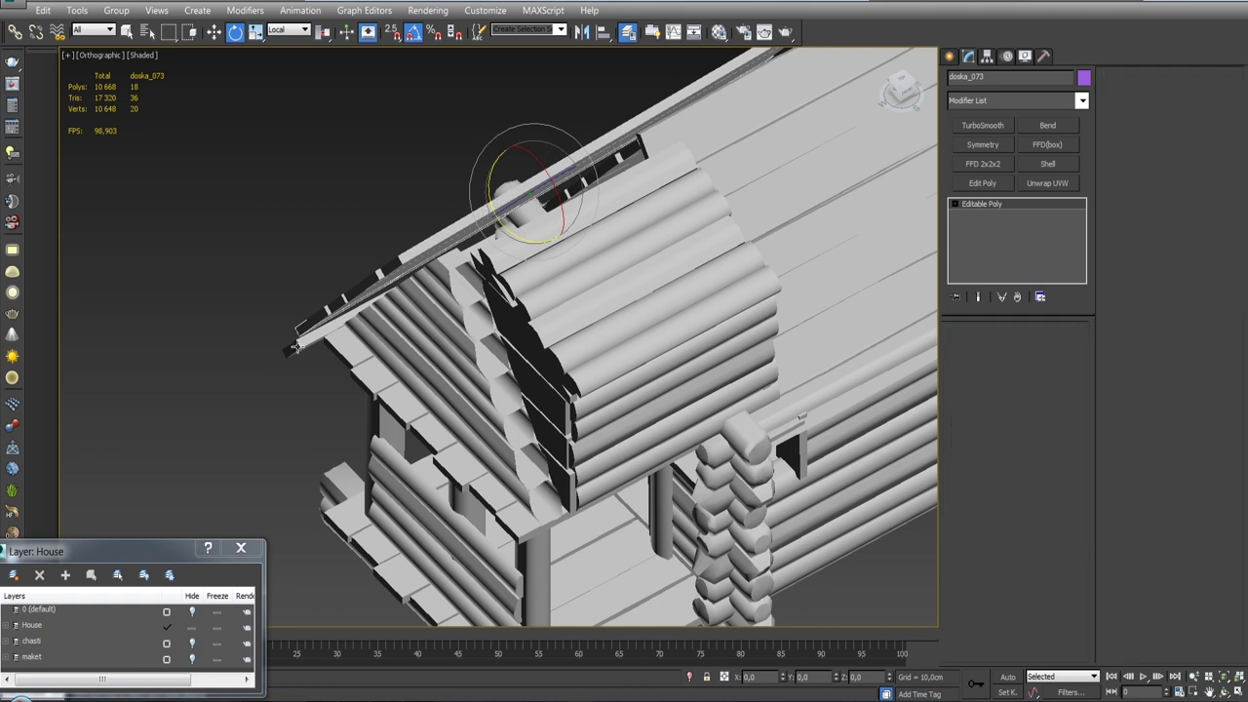
left_click_drag(484, 198, 483, 199)
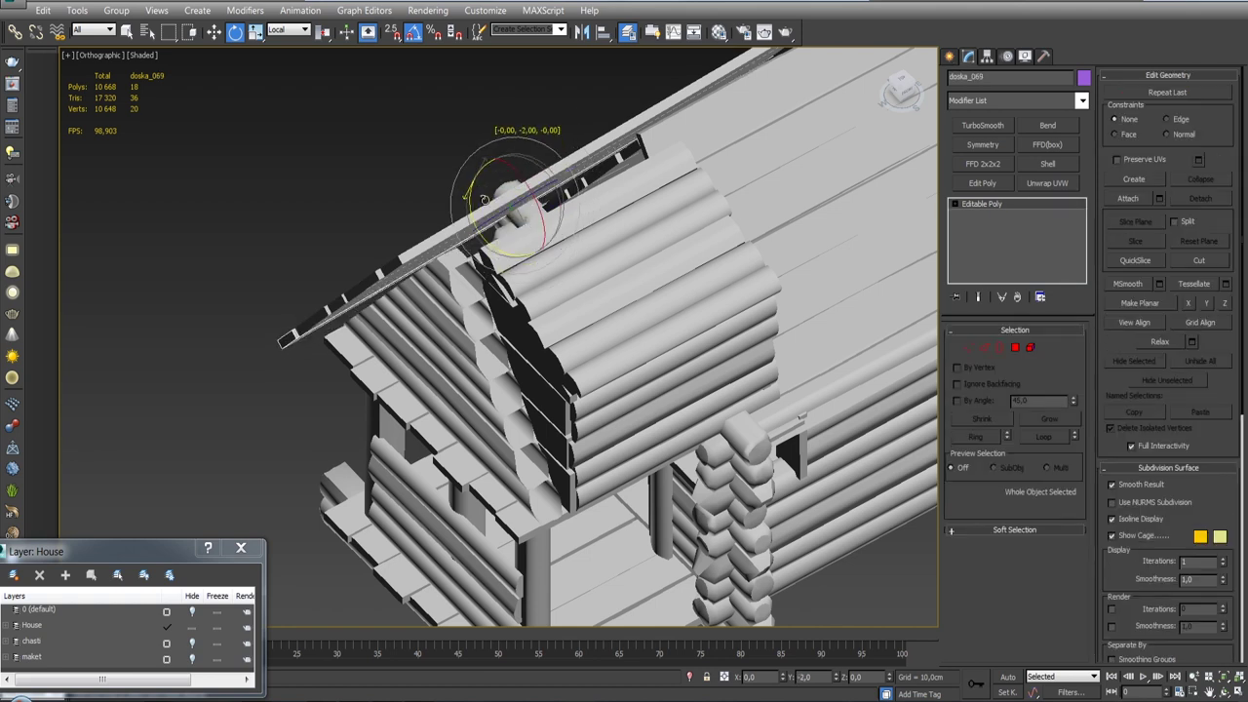
mouse_move(484, 199)
middle_mouse_down("alt")
mouse_move(503, 203)
mouse_move(380, 207)
middle_mouse_up("alt")
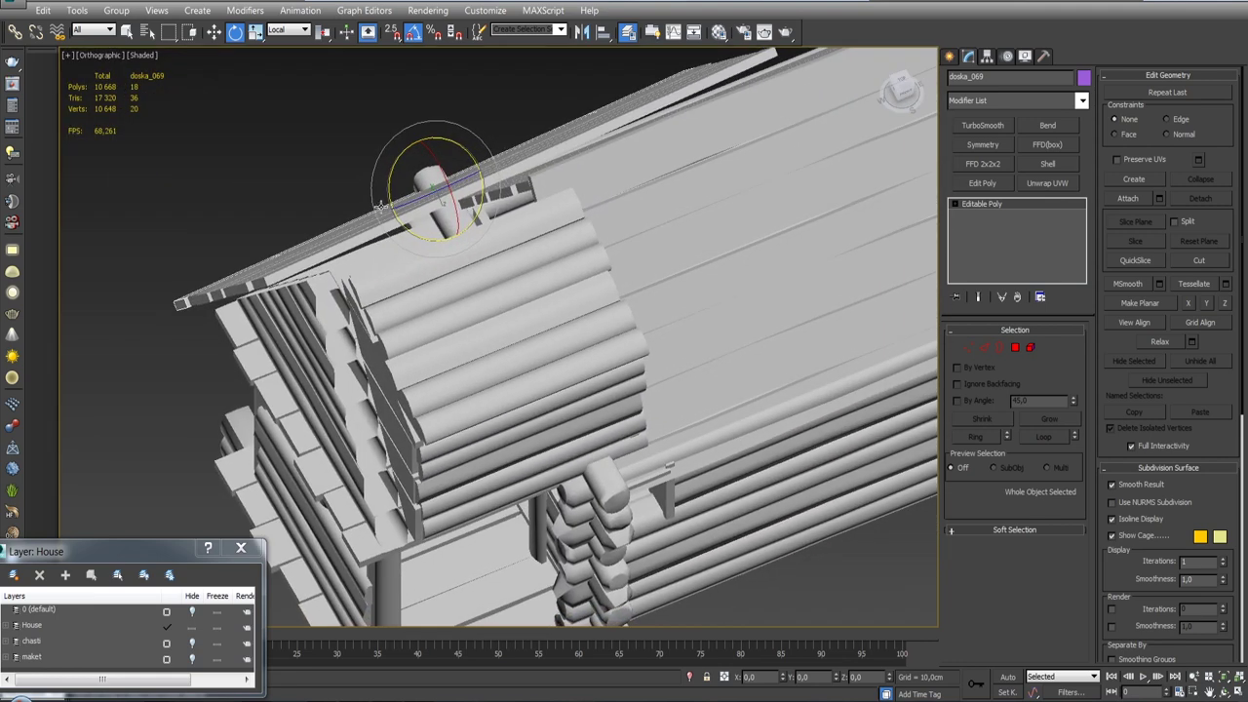
middle_click_drag(512, 167, 519, 296, "alt")
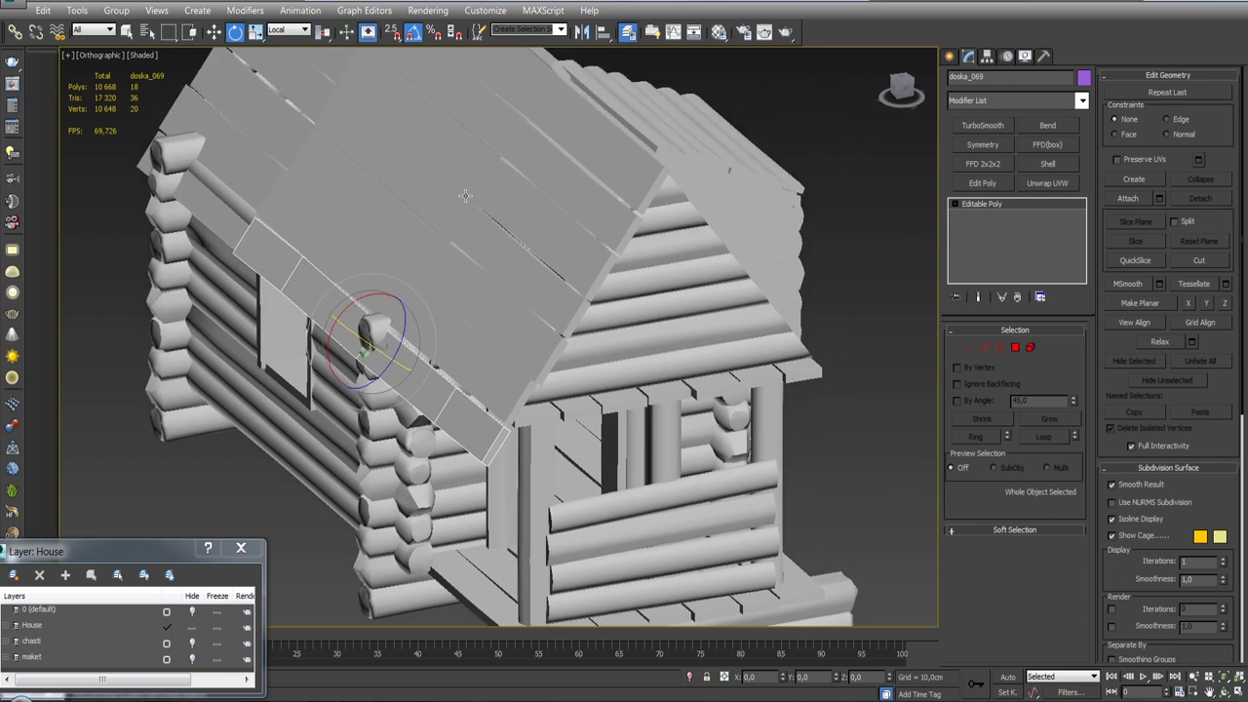
Select the seven ridge boards and group them as Group012.
left_click(455, 337, "ctrl")
key("q")
left_click(485, 318, "ctrl")
left_click(531, 270, "ctrl")
left_click(560, 234, "ctrl")
left_click(590, 200, "ctrl")
left_click(616, 167, "ctrl")
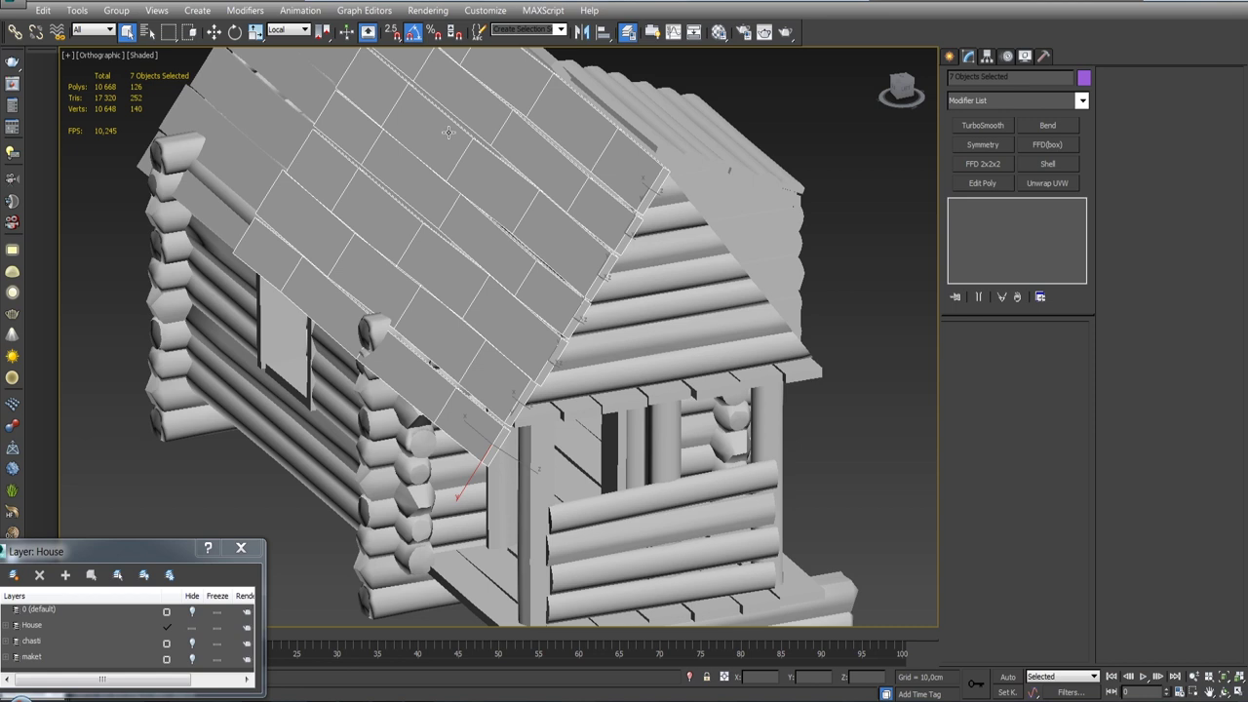
left_click(115, 12)
left_click(127, 30)
left_click(618, 378)
In Left view, move Group012 in Local coordinates down along the roof slope.
key("w")
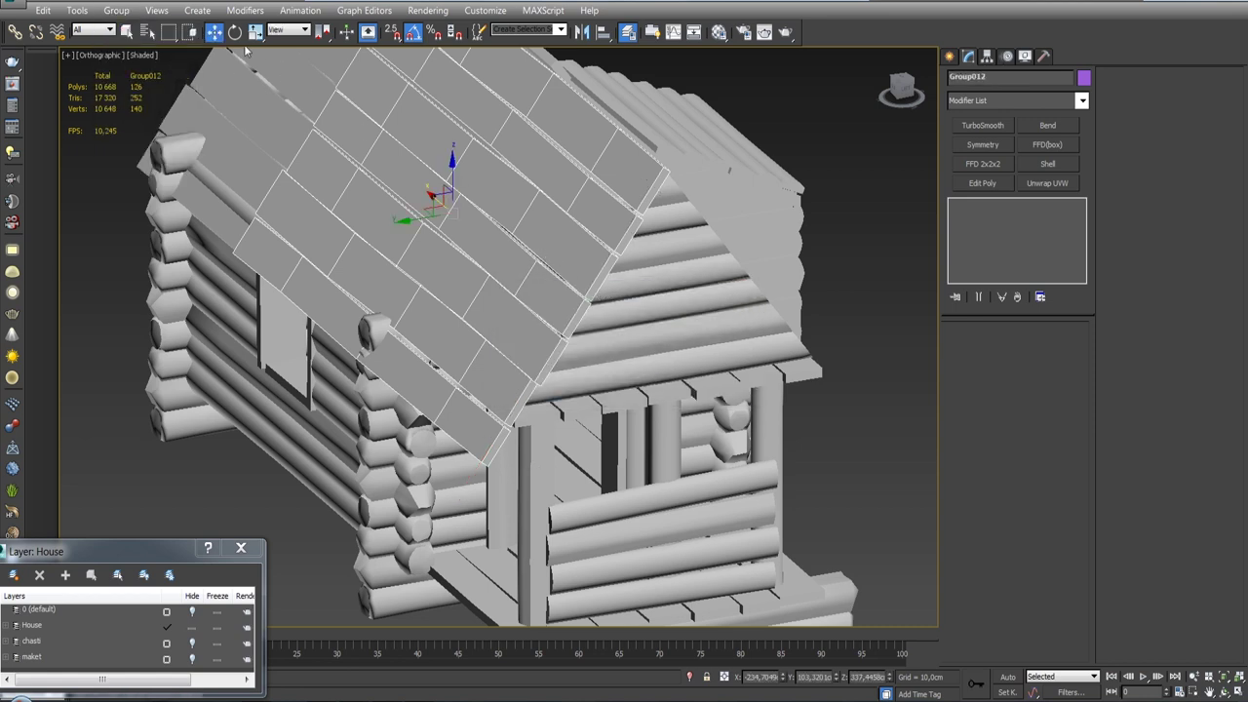
left_click(289, 30)
left_click(291, 85)
middle_click_drag(483, 226, 456, 201, "alt")
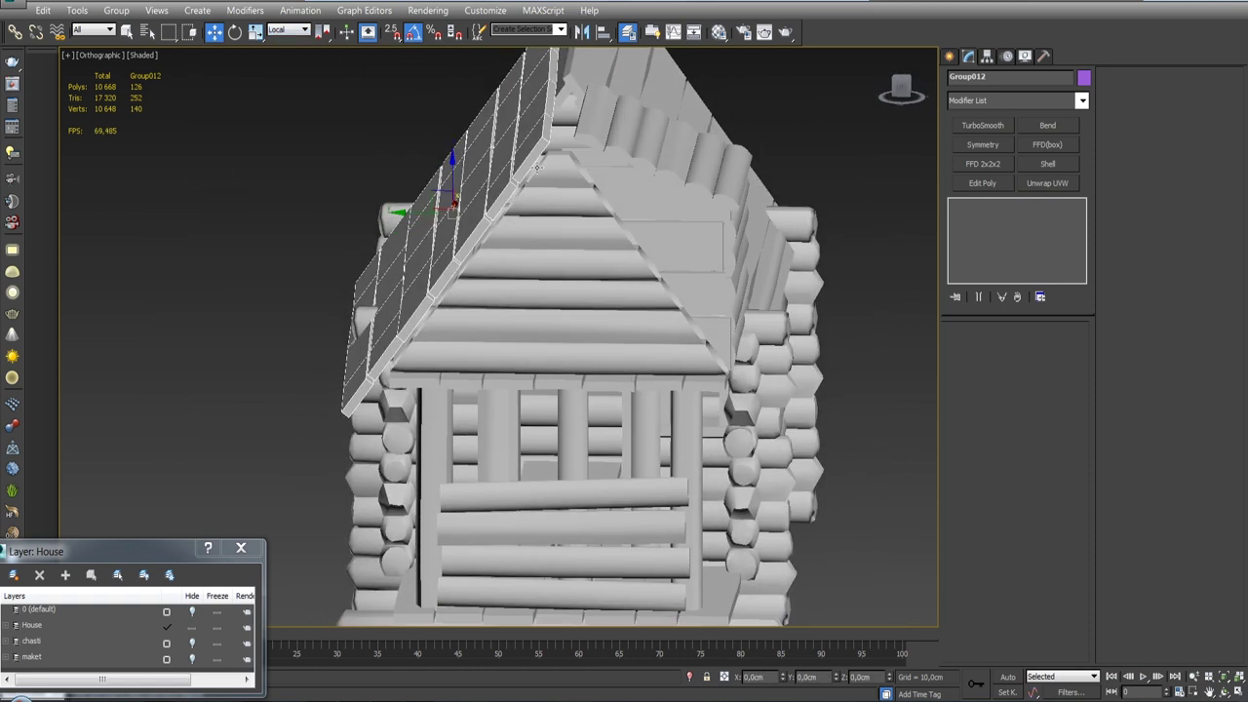
key("l")
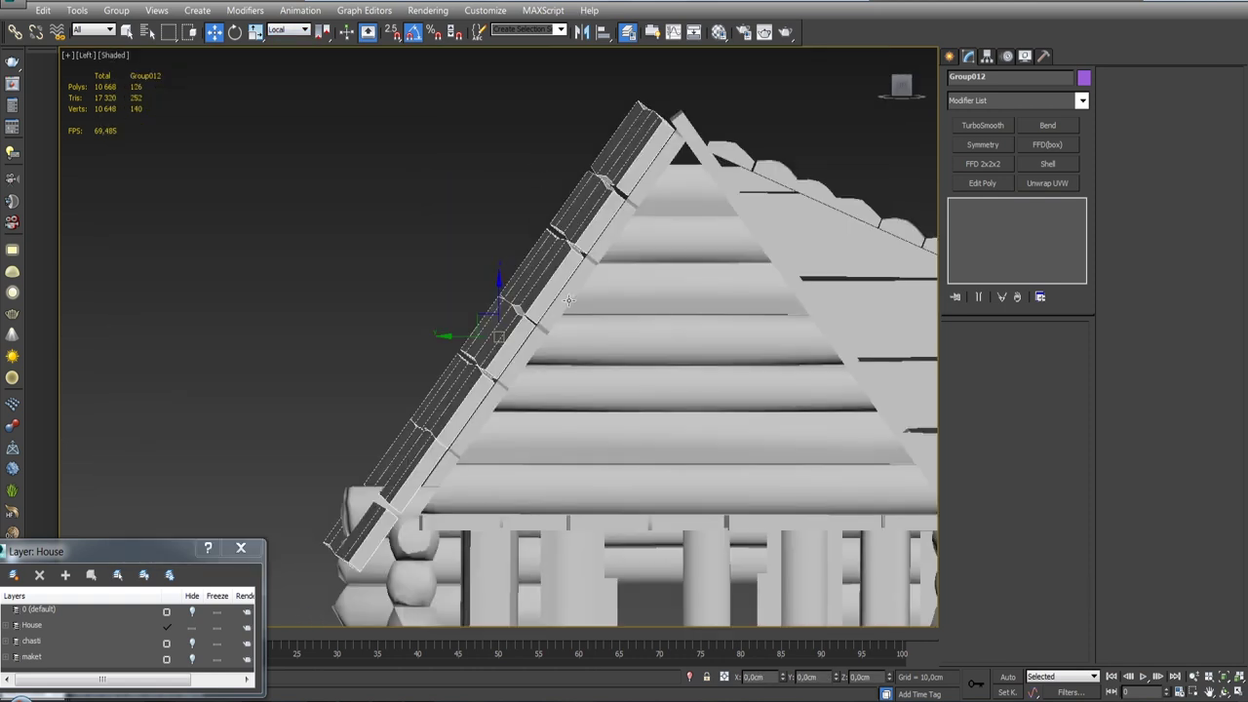
scroll(583, 297, "up", 3)
scroll(583, 298, "up", 2)
scroll(583, 298, "down", 2)
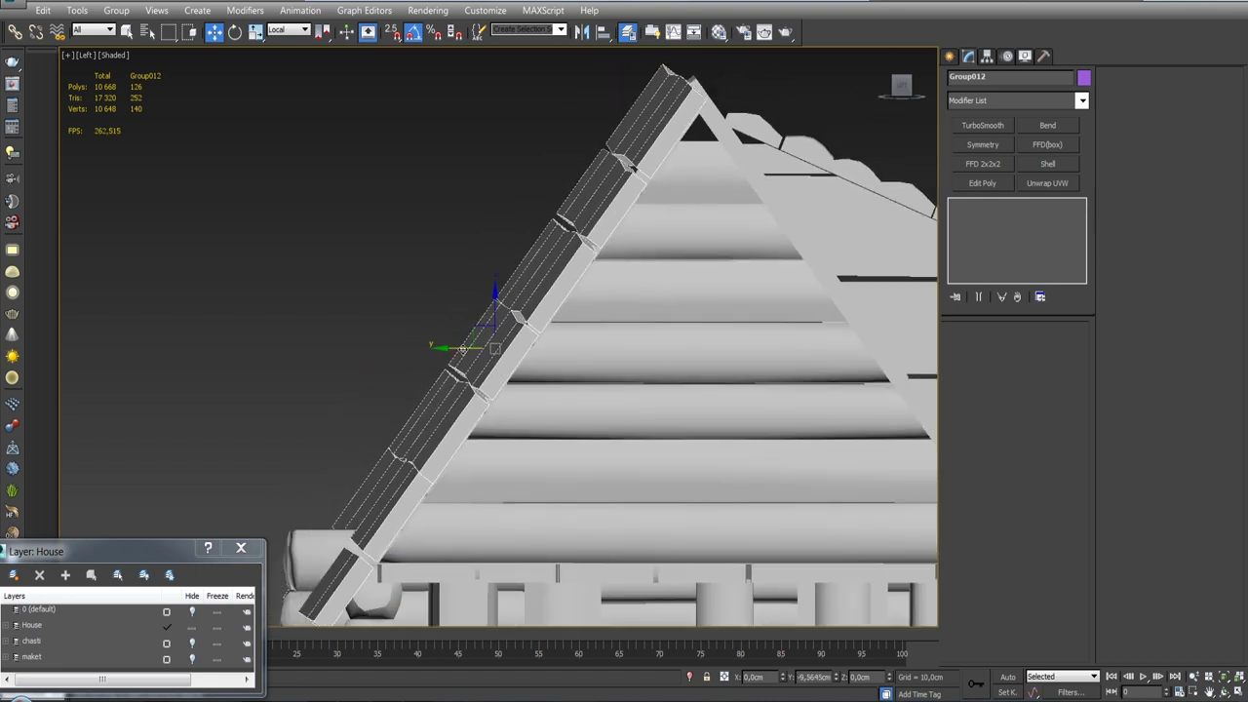
left_click_drag(457, 325, 477, 351)
mouse_move(478, 351)
middle_mouse_down("alt")
mouse_move(600, 290)
mouse_move(426, 335)
mouse_move(546, 342)
mouse_move(764, 394)
middle_mouse_up("alt")
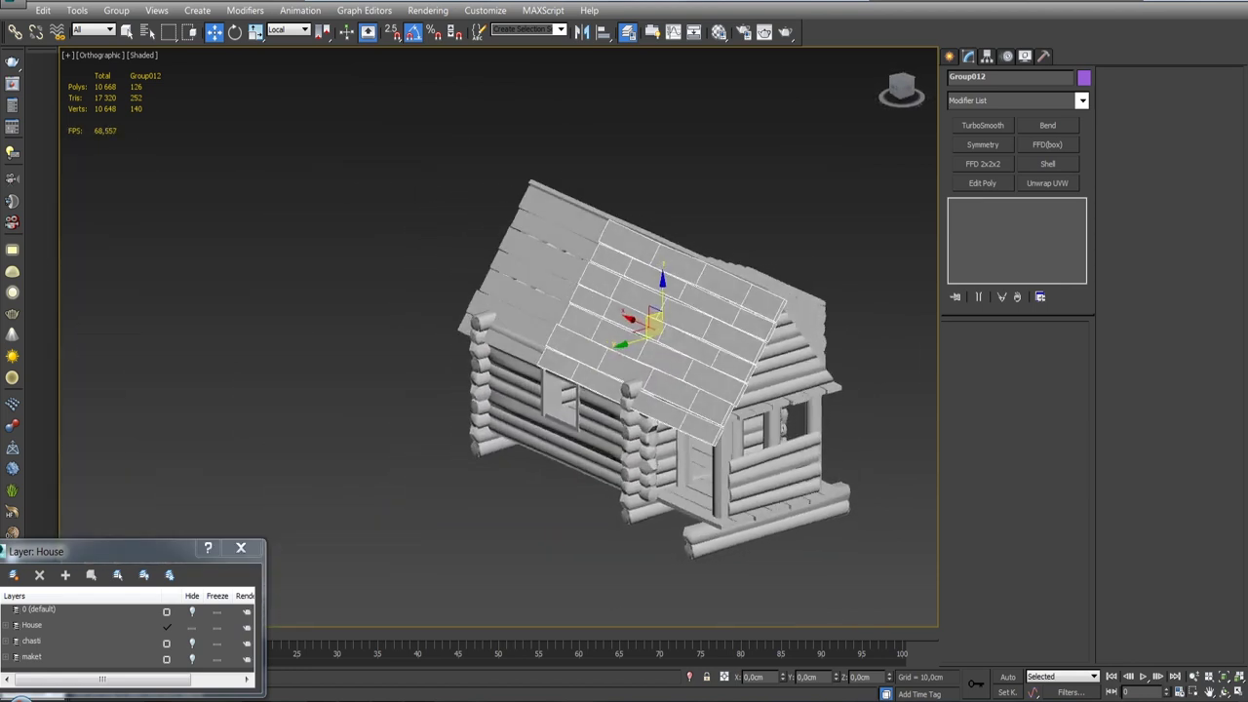
Ungroup the ridge boards back into seven objects and select doska_068.
left_click(116, 9)
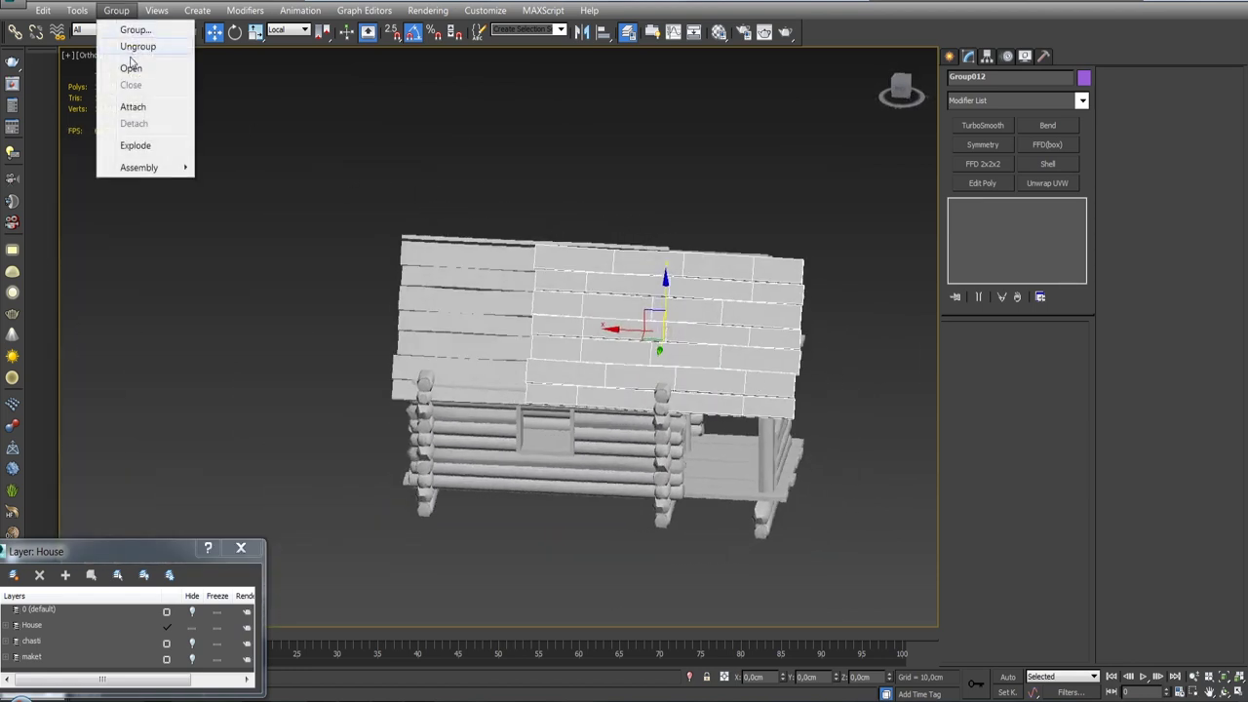
left_click(133, 45)
left_click(605, 319)
middle_click_drag(604, 319, 686, 319, "alt")
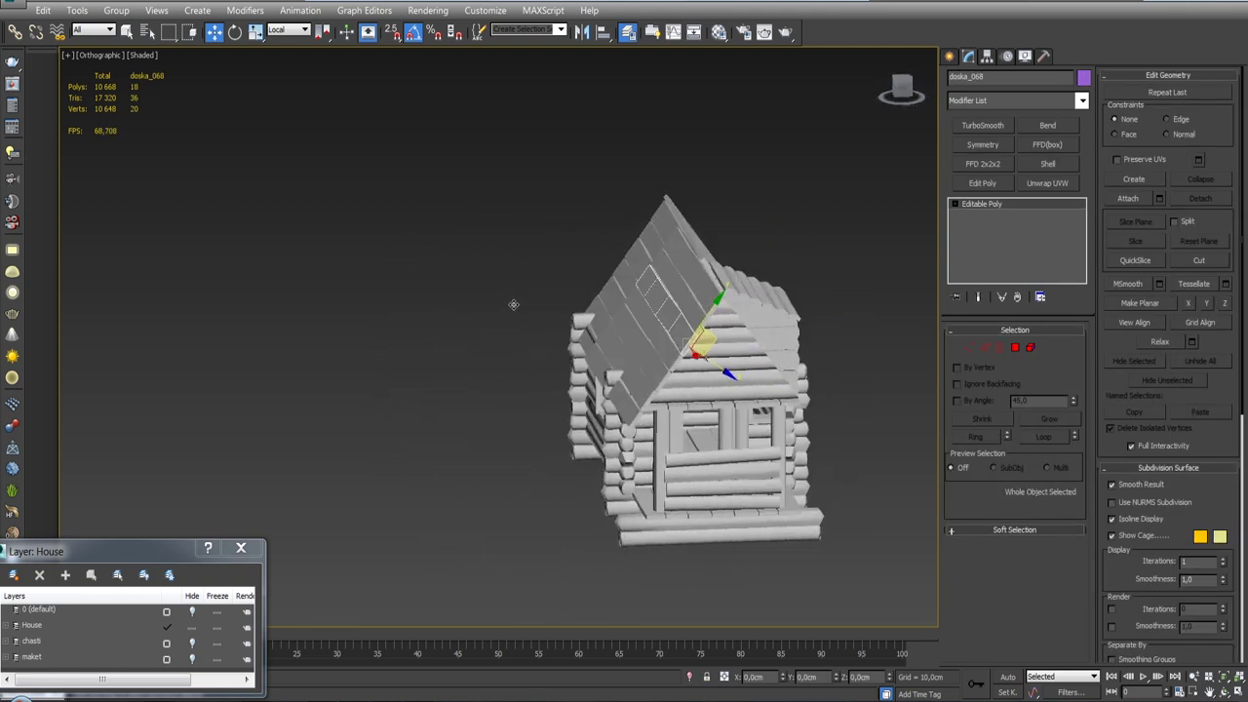
scroll(663, 292, "up", 3)
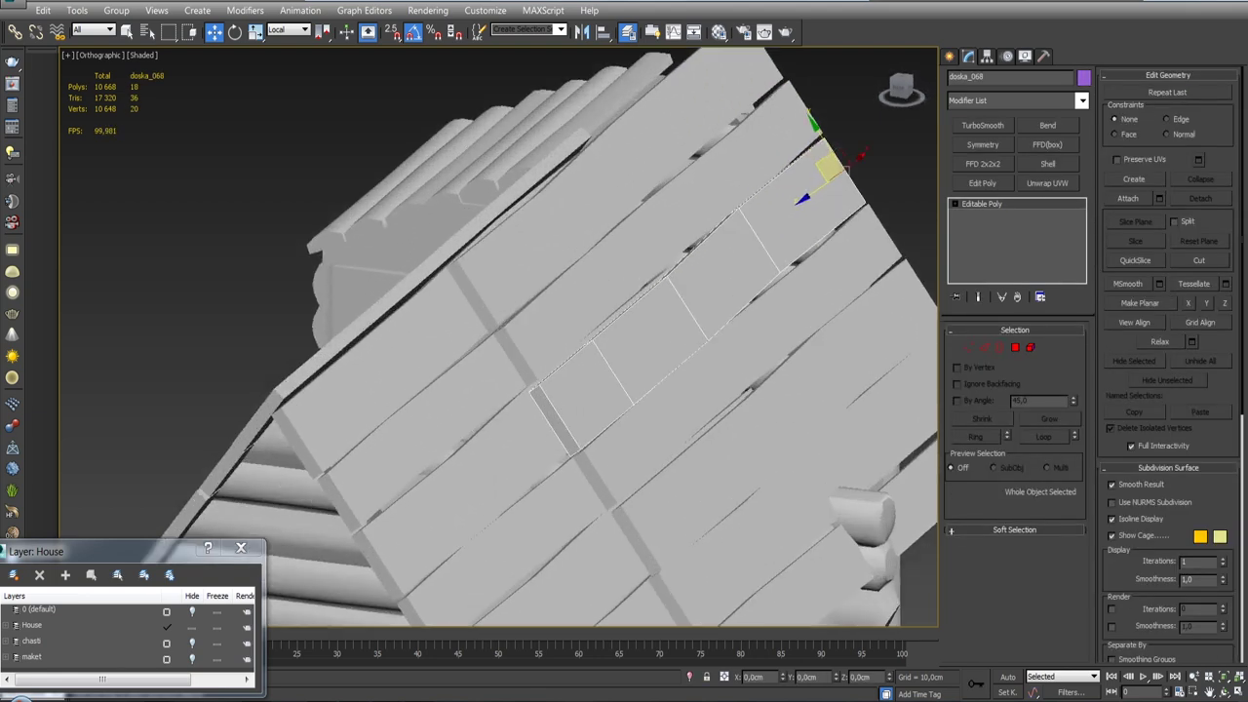
scroll(616, 240, "up", 2)
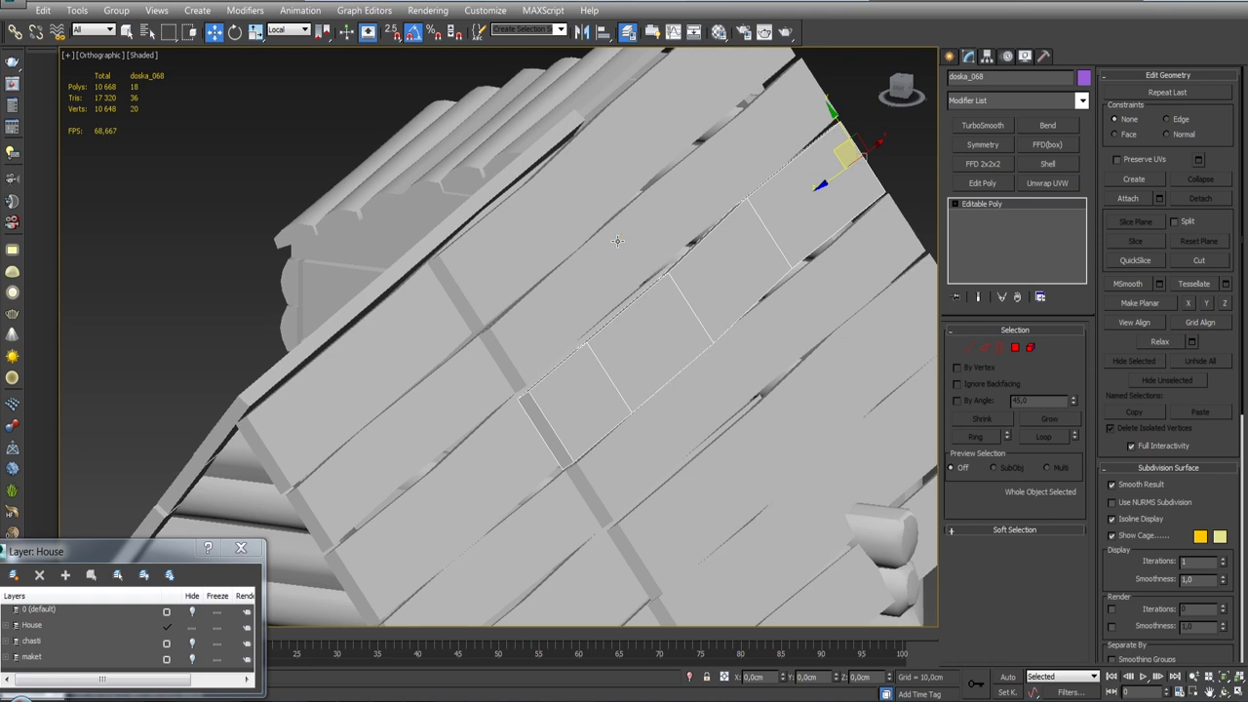
Move a short board up along the gable edge.
left_click(616, 240)
middle_click_drag(616, 240, 630, 199, "alt")
middle_click_drag(632, 196, 538, 267, "alt")
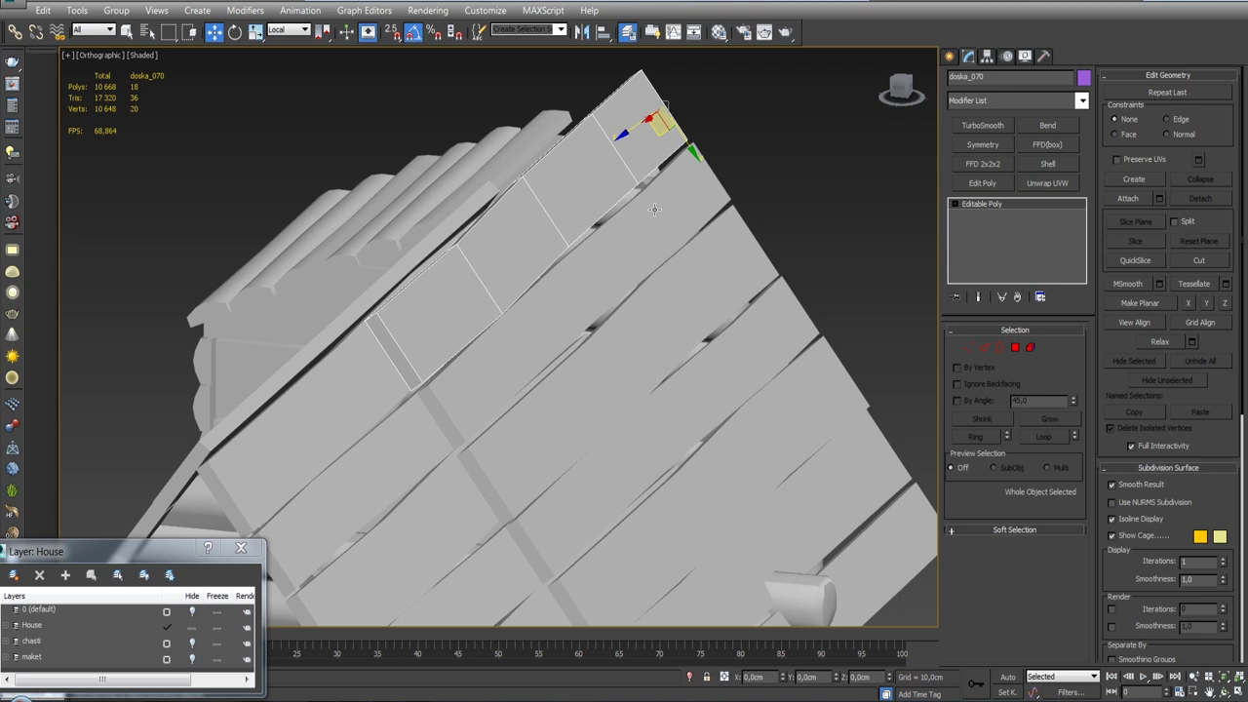
middle_click_drag(793, 336, 706, 139, "alt")
left_click(770, 377)
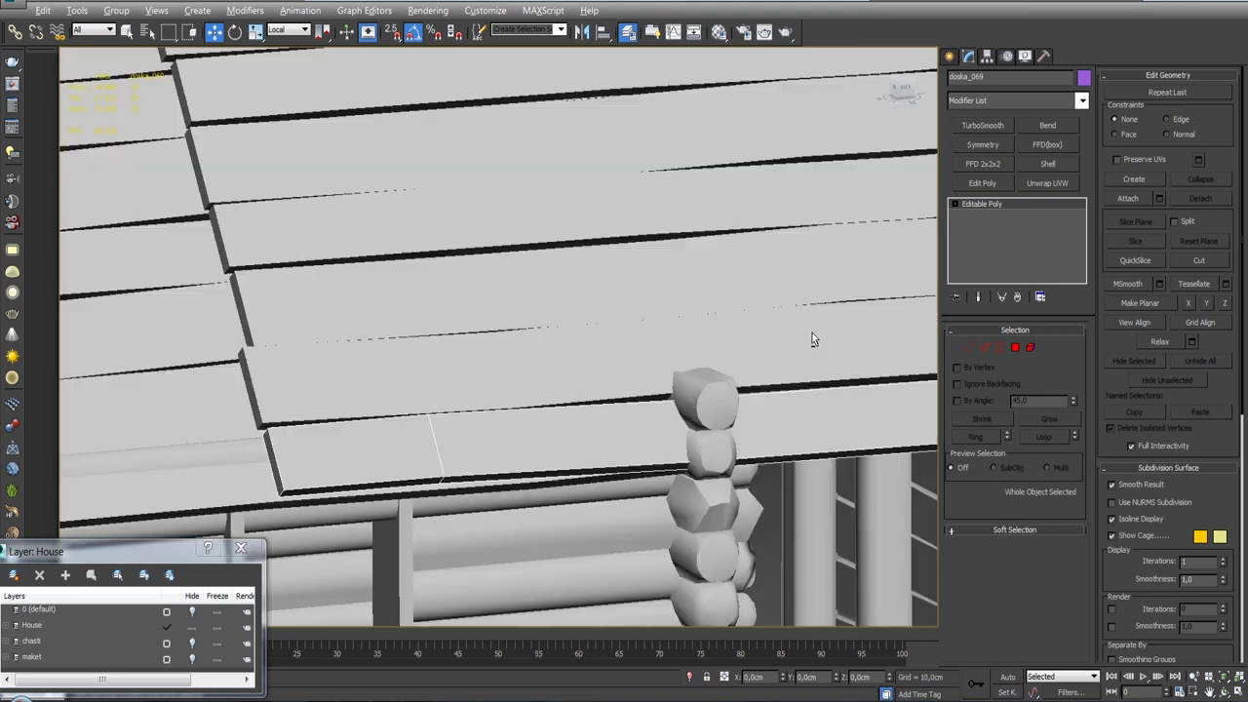
scroll(813, 340, "down", 5)
middle_click_drag(813, 340, 591, 404, "alt")
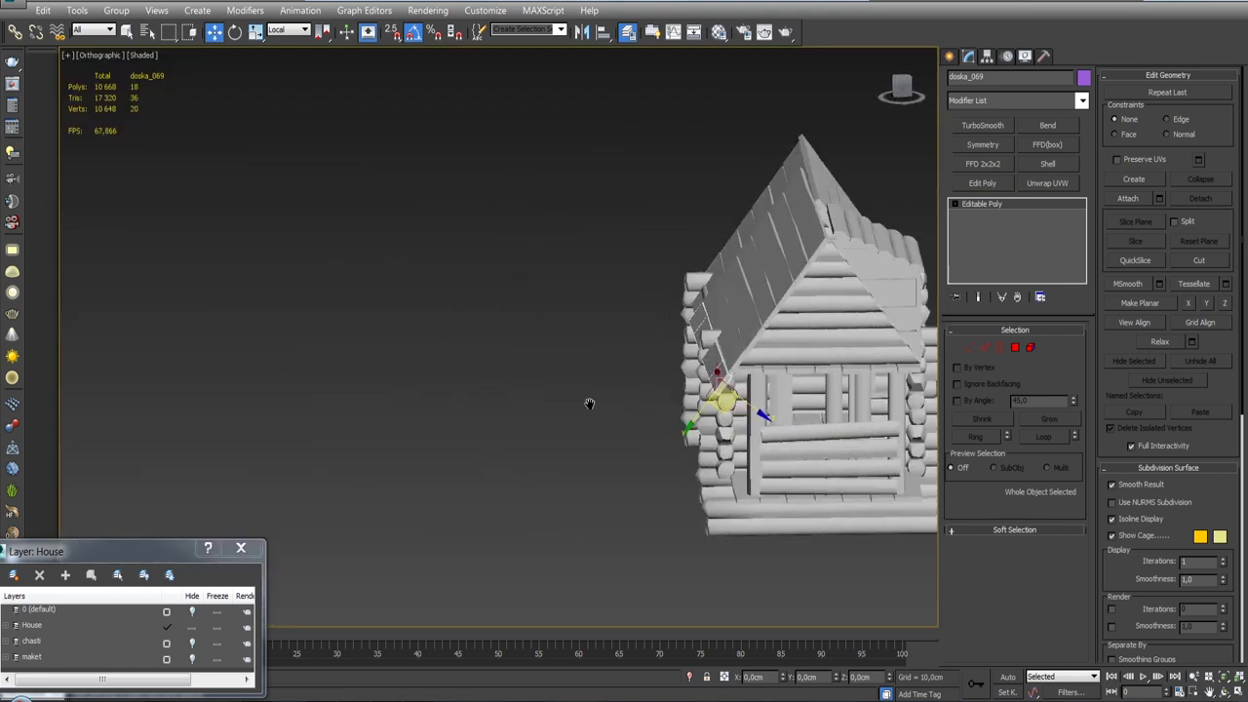
scroll(590, 403, "up", 5)
mouse_move(818, 414)
middle_mouse_down("alt")
mouse_move(698, 327)
mouse_move(670, 357)
middle_mouse_up("alt")
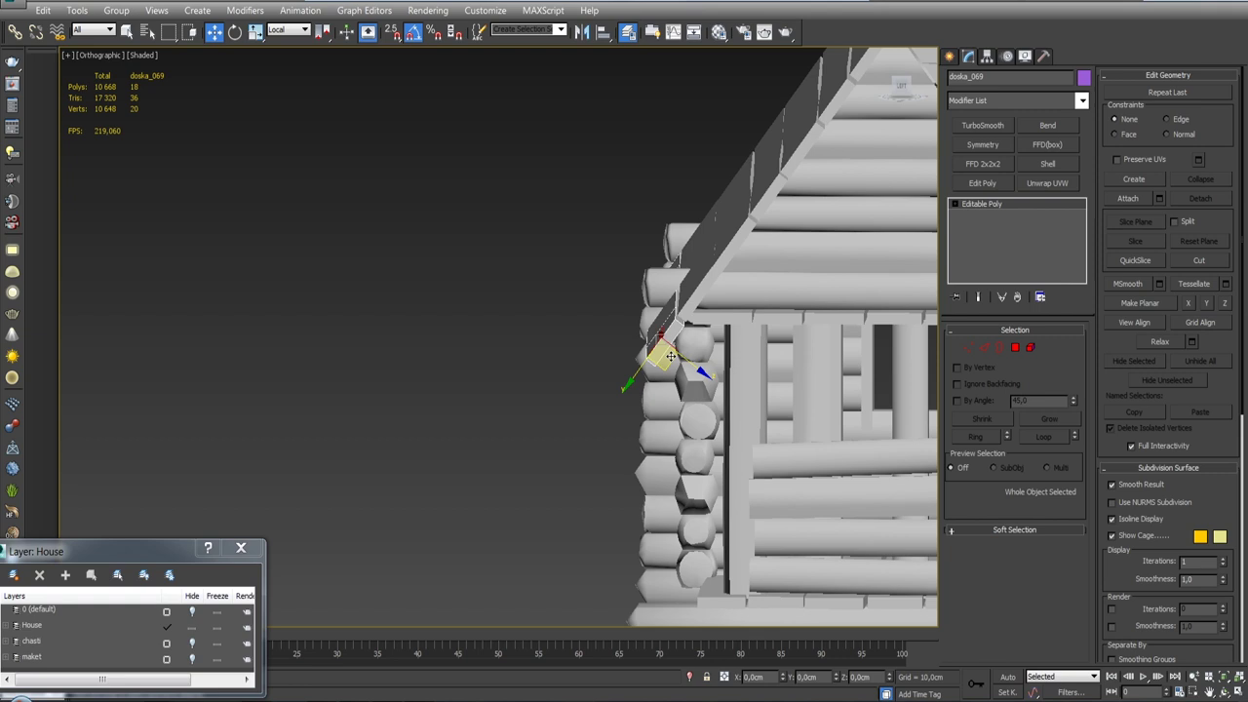
left_click_drag(663, 367, 666, 341)
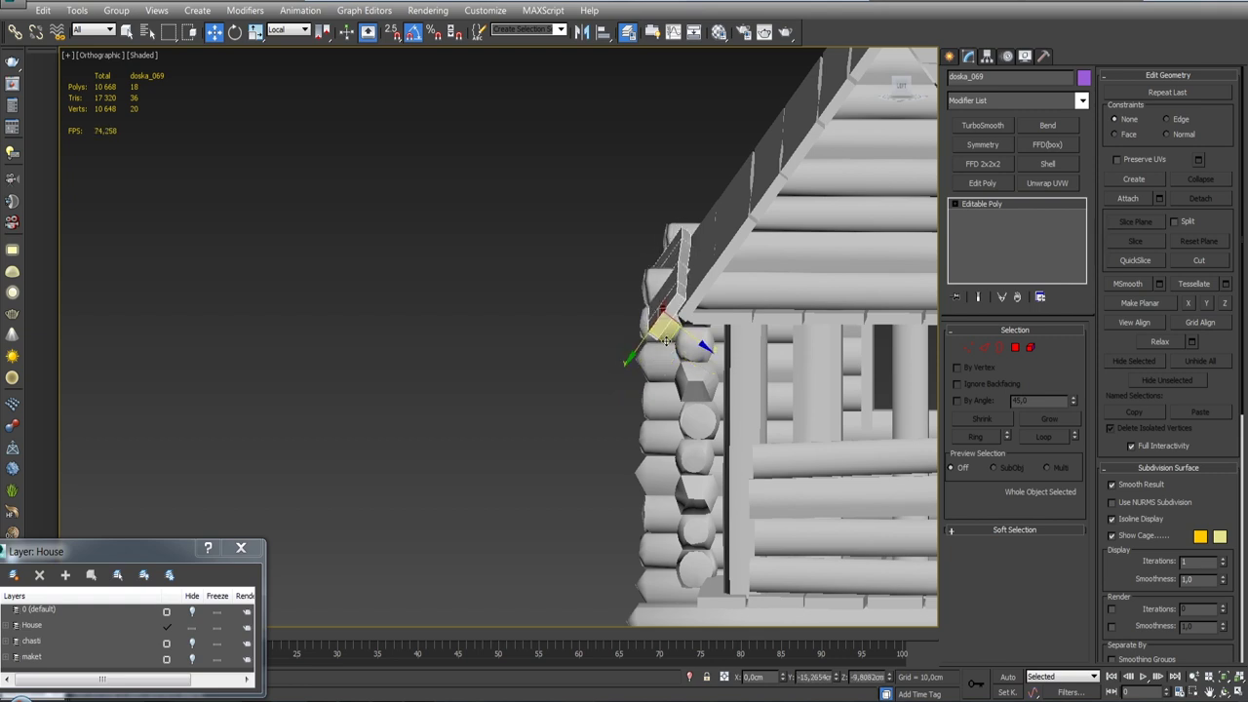
middle_click_drag(667, 341, 705, 367, "alt")
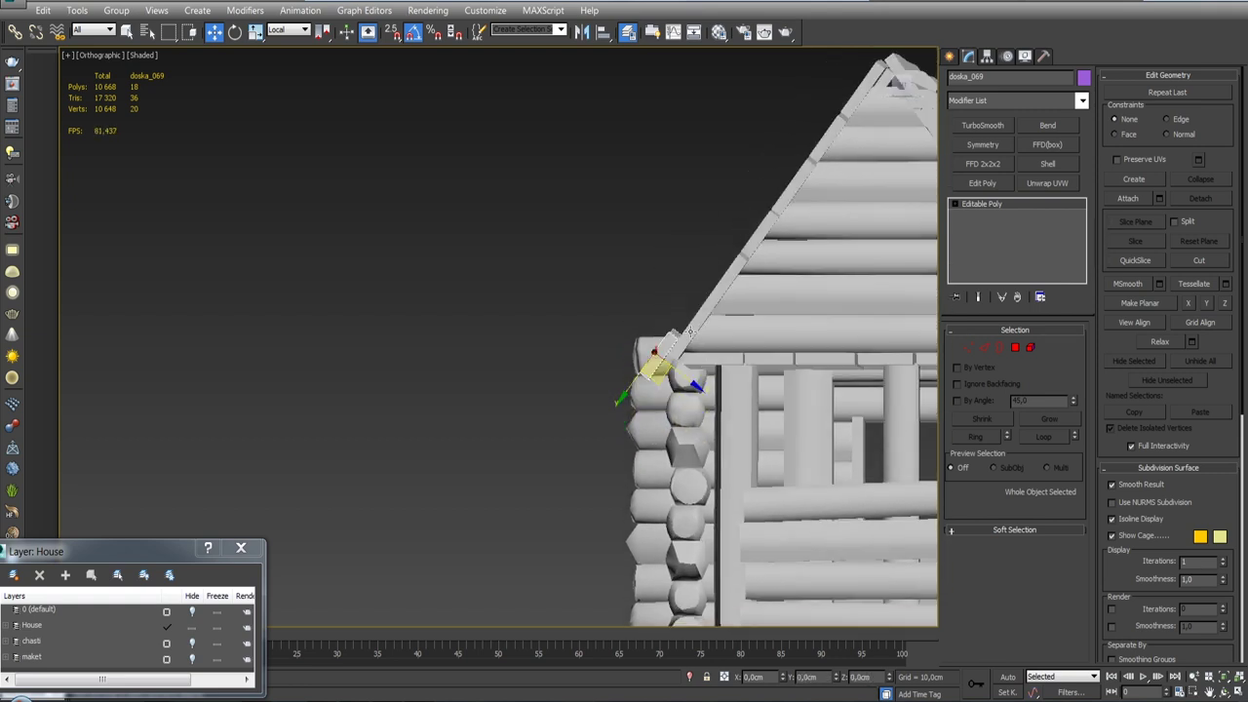
Slide three gable boards up the roof slope in View coordinates, undoing the last raise.
left_click(690, 330, "ctrl")
left_click_drag(691, 348, 691, 336)
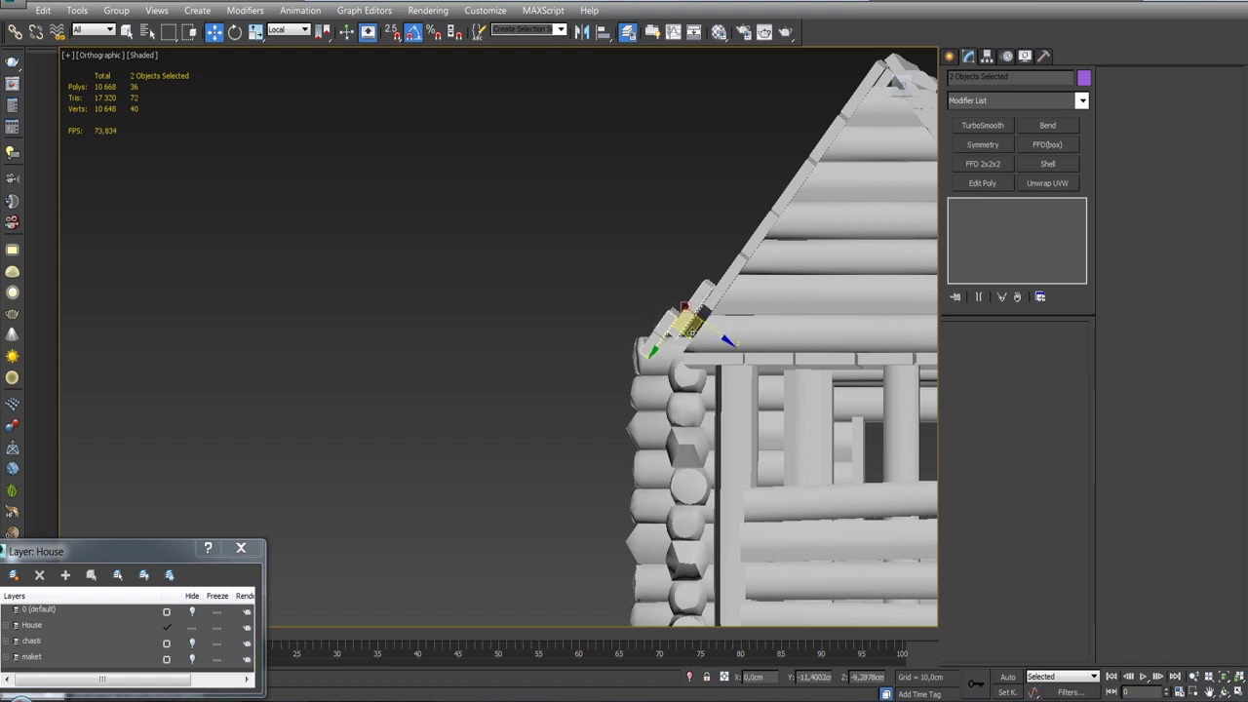
middle_click_drag(729, 277, 704, 352)
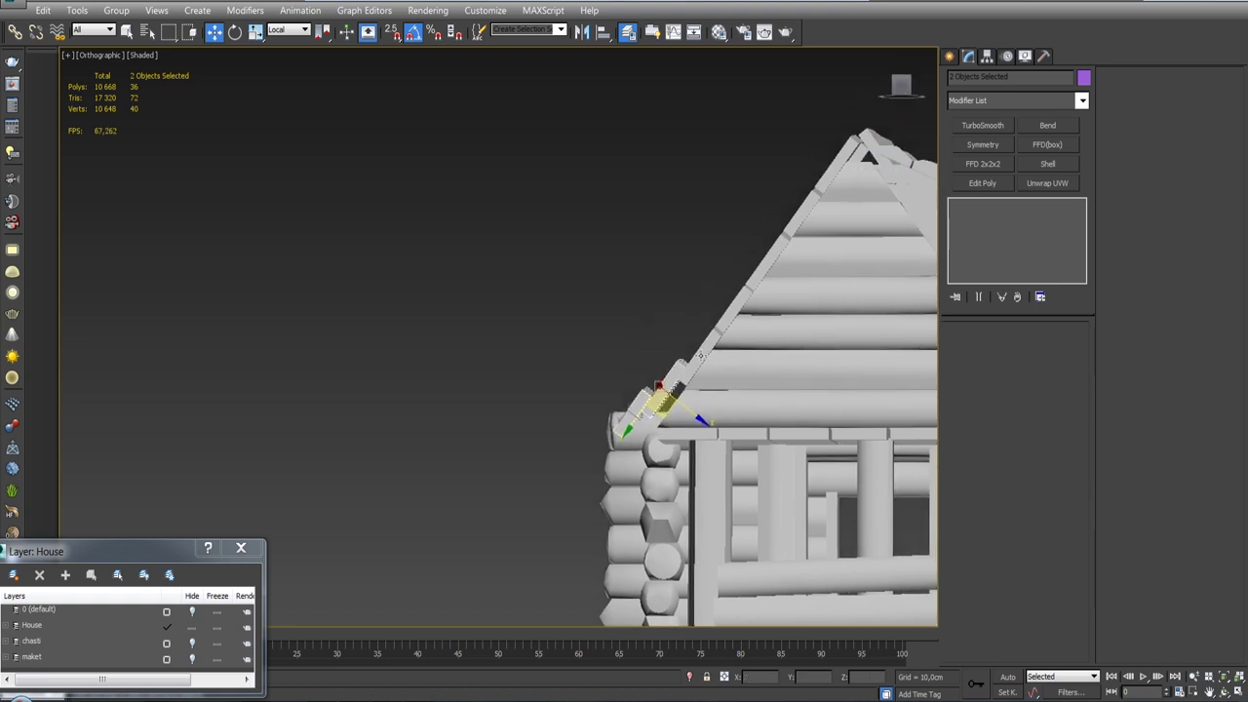
left_click(668, 386, "ctrl")
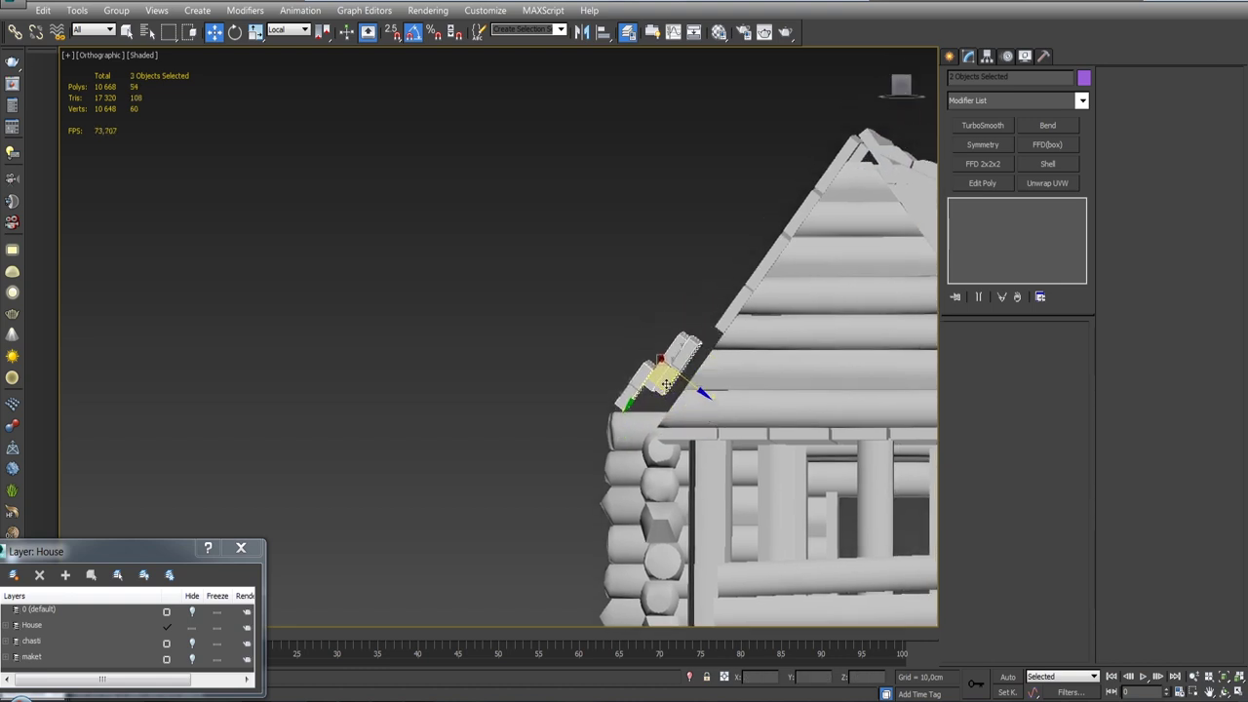
left_click(290, 31)
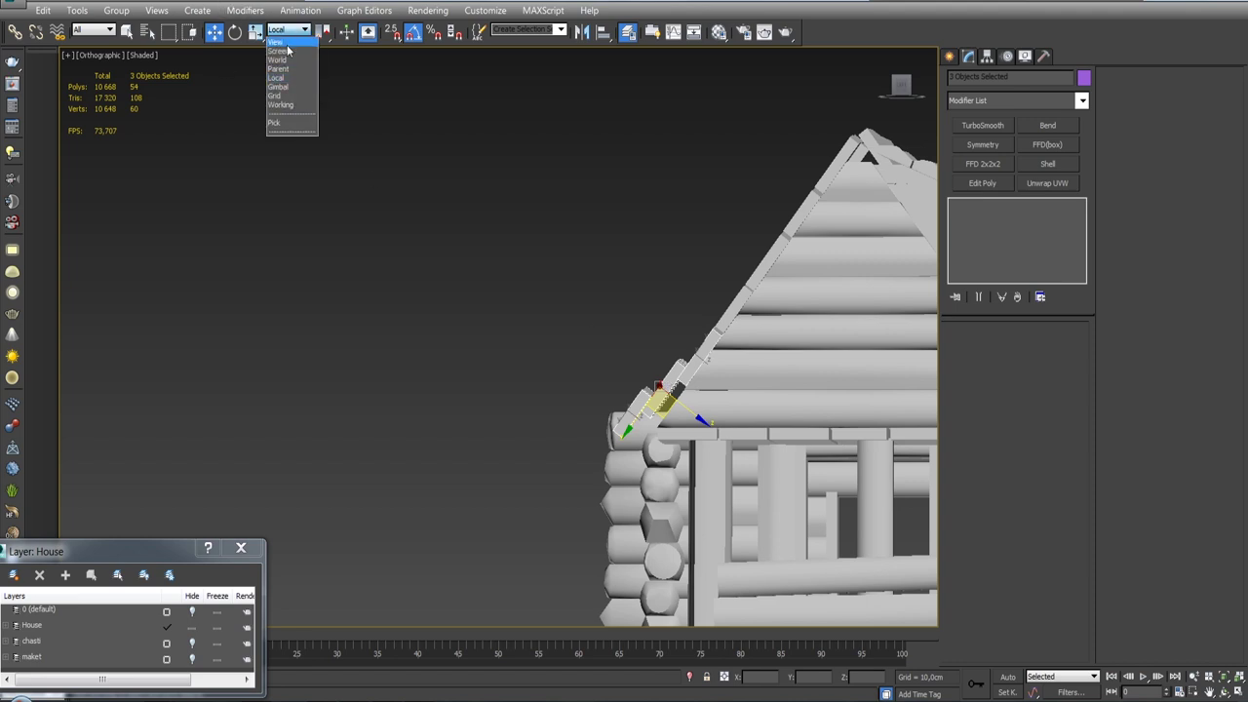
left_click(283, 42)
left_click_drag(642, 366, 639, 345)
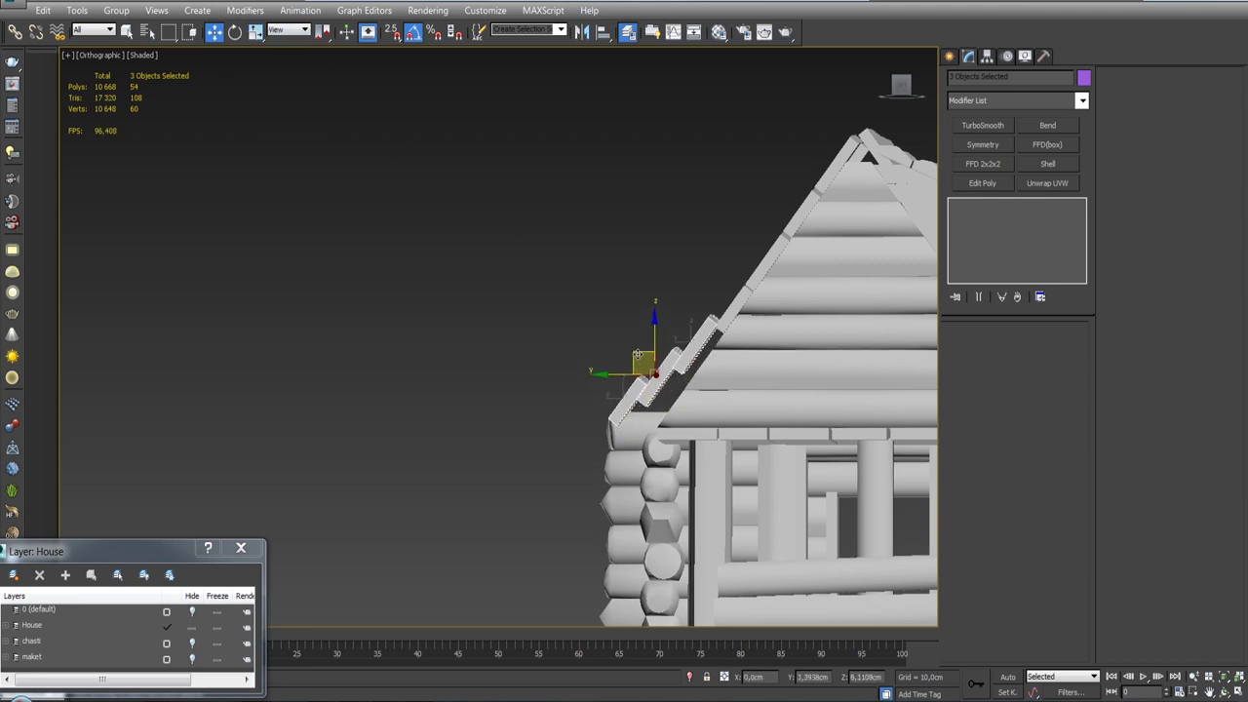
middle_click_drag(683, 361, 736, 359, "alt")
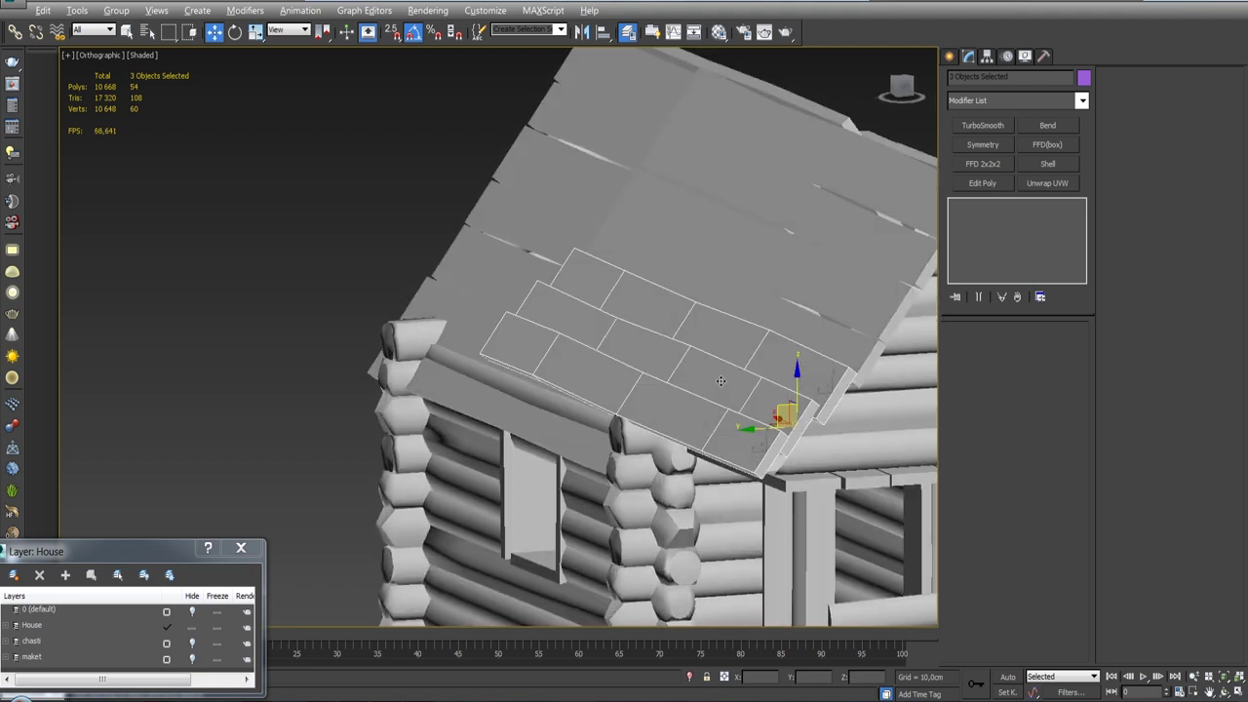
key("ctrl+z")
key("ctrl+z")
key("ctrl+z")
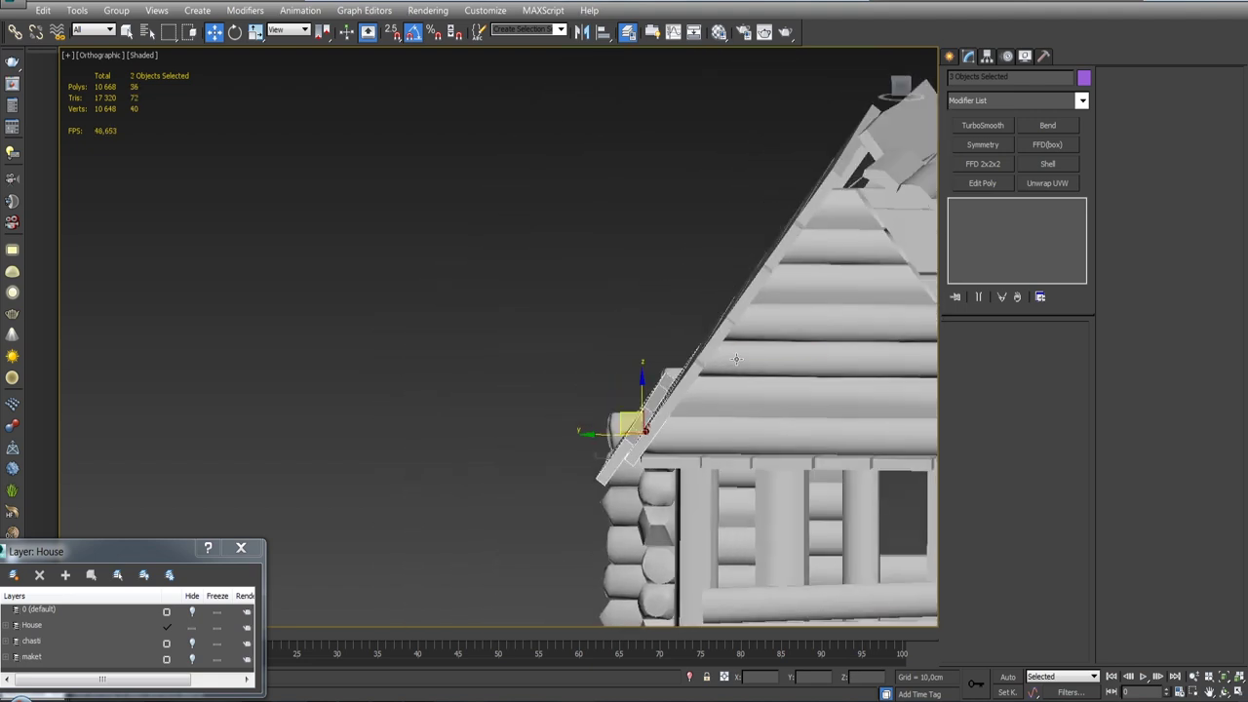
key("ctrl+z")
Move a board up and right onto the roof edge.
middle_click_drag(736, 359, 736, 389, "alt")
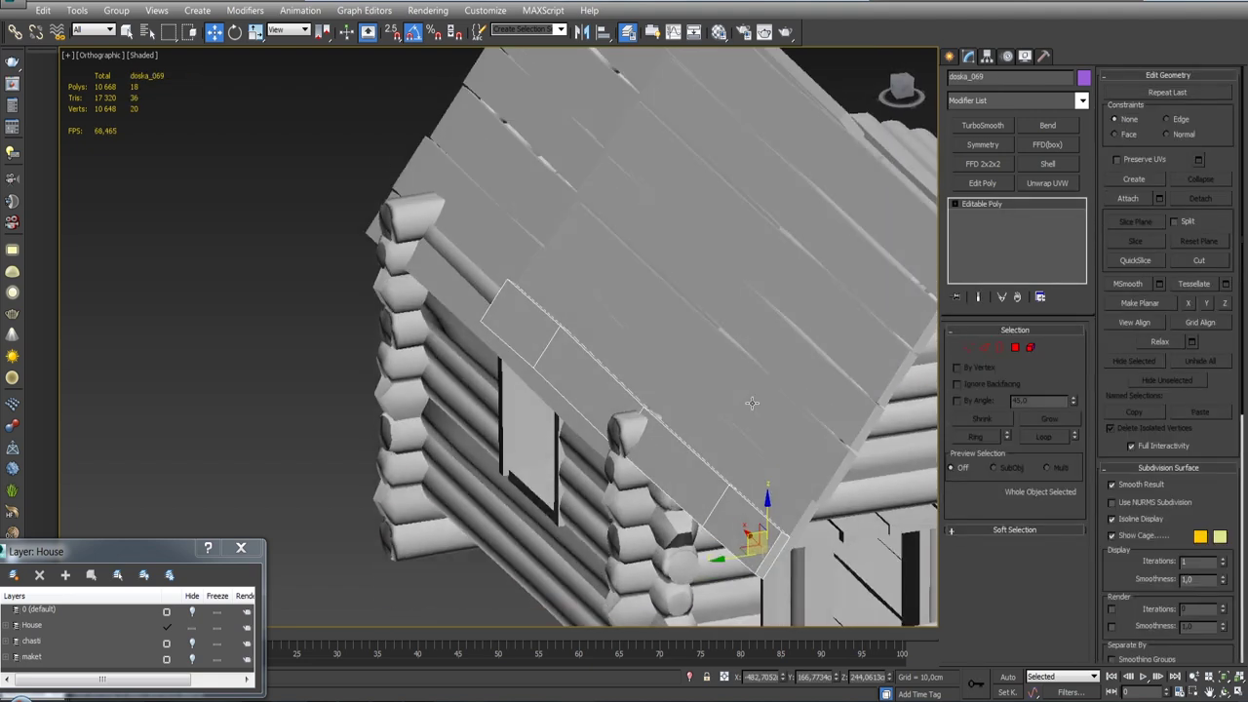
left_click_drag(688, 445, 698, 433)
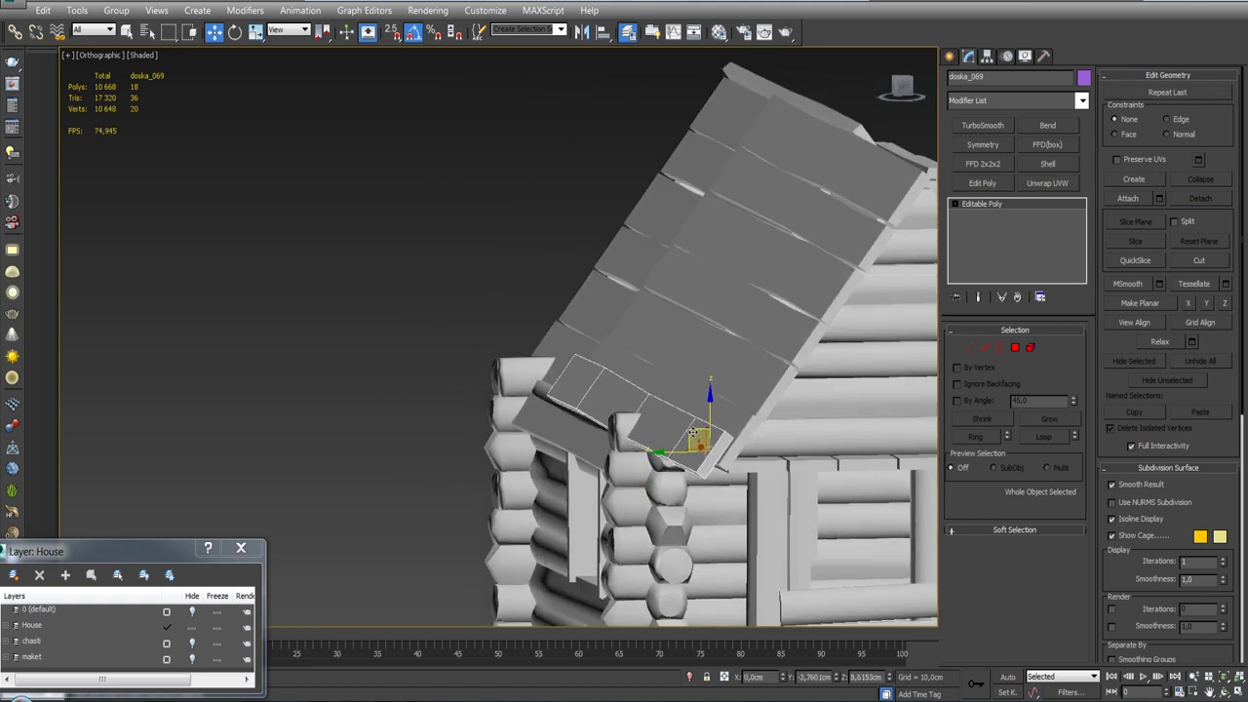
middle_click_drag(698, 434, 692, 420, "alt")
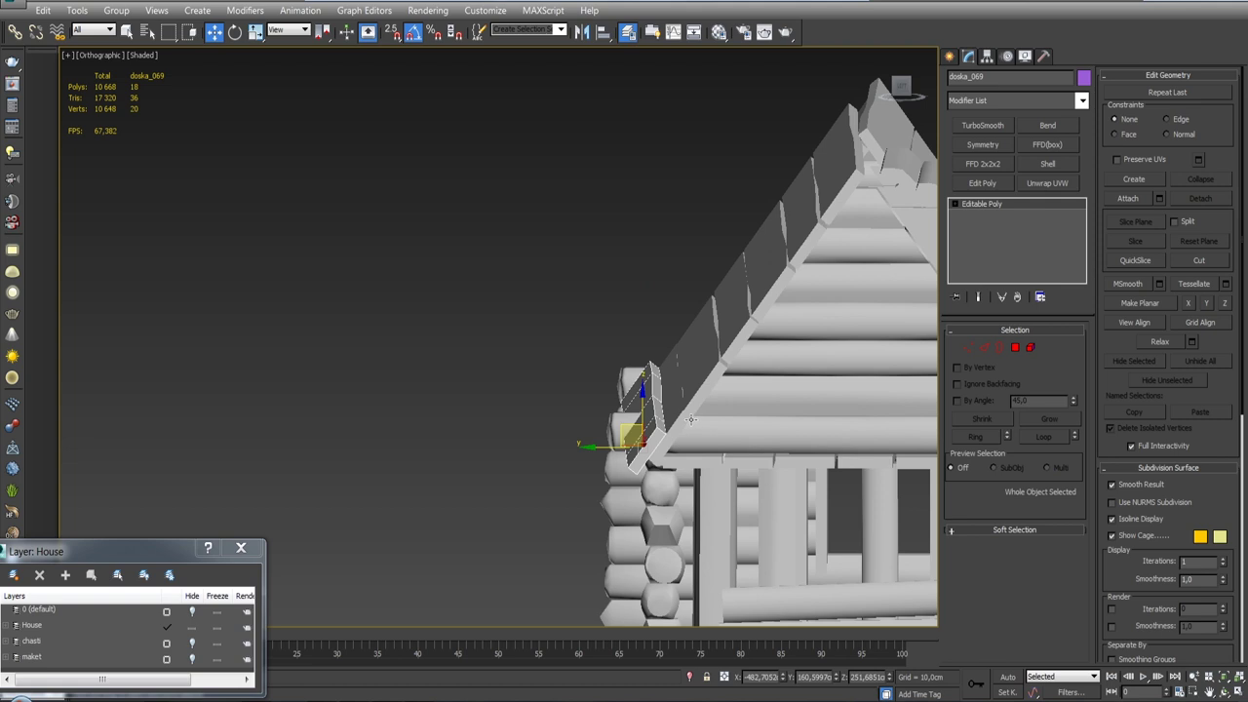
middle_click_drag(749, 355, 758, 354, "alt")
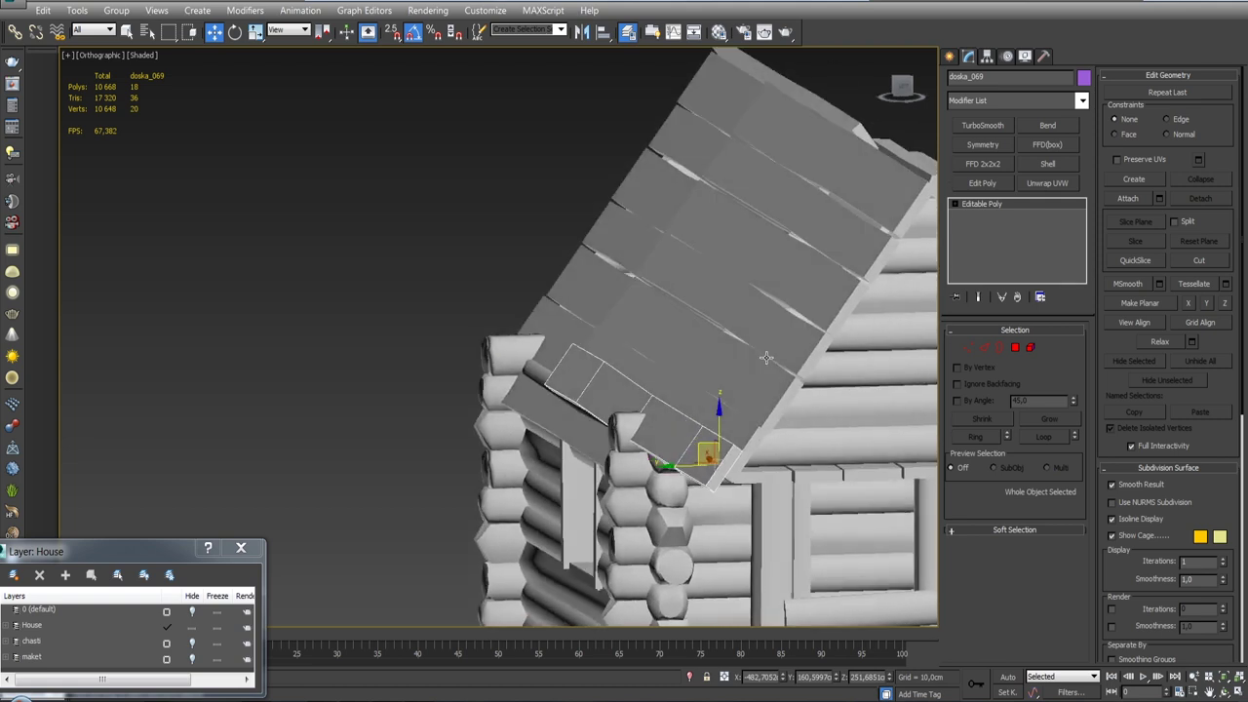
In the left view with Local axes, slide doska_068 up-left along the slope.
left_click(789, 298)
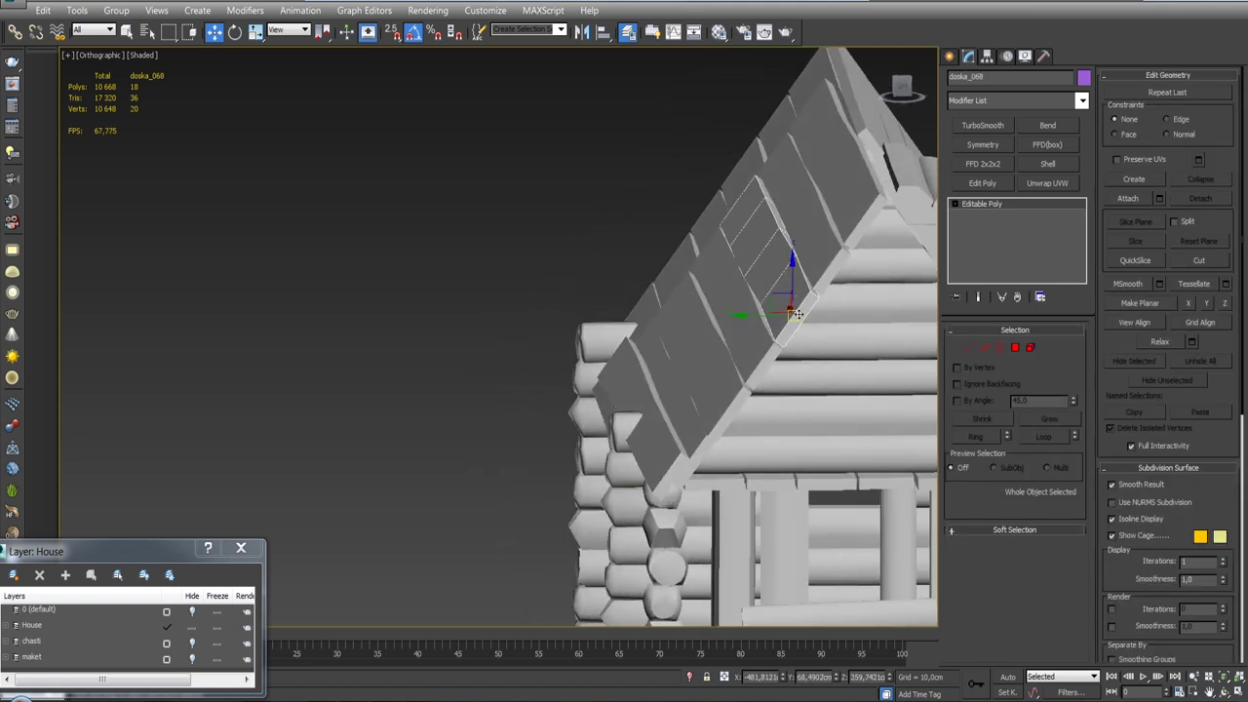
middle_click_drag(796, 313, 791, 305, "alt")
left_click(899, 96)
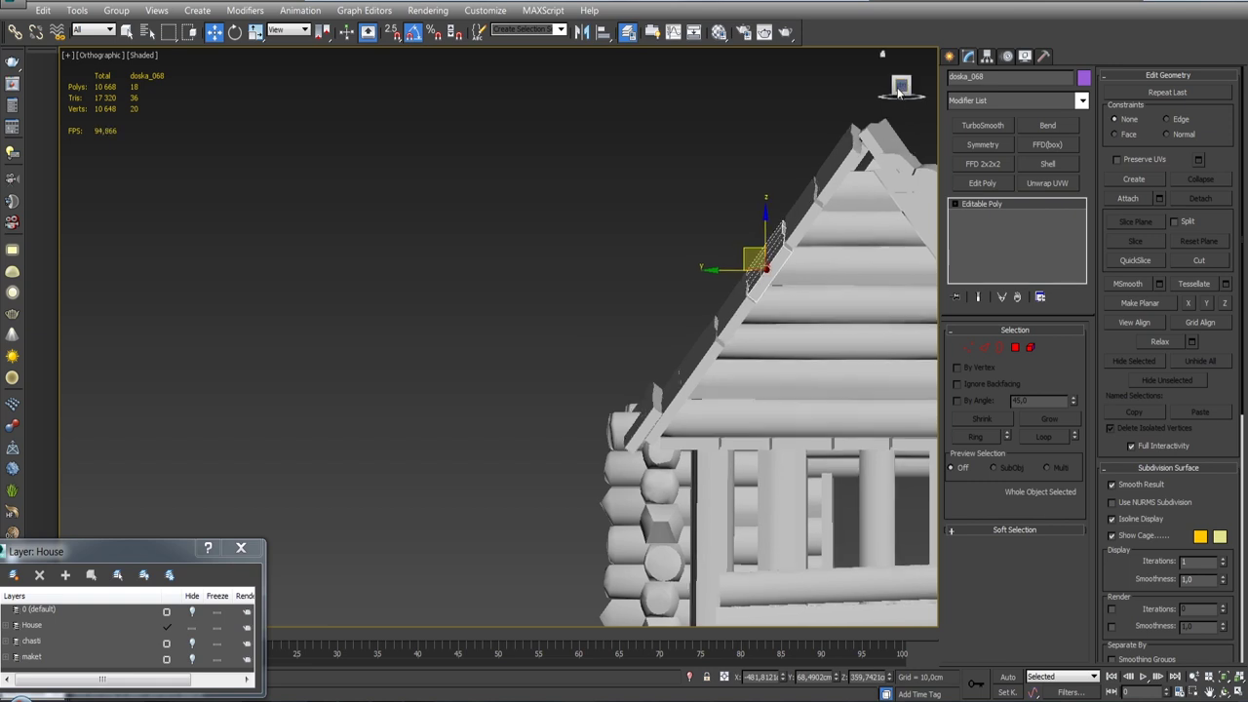
middle_click_drag(827, 351, 791, 359)
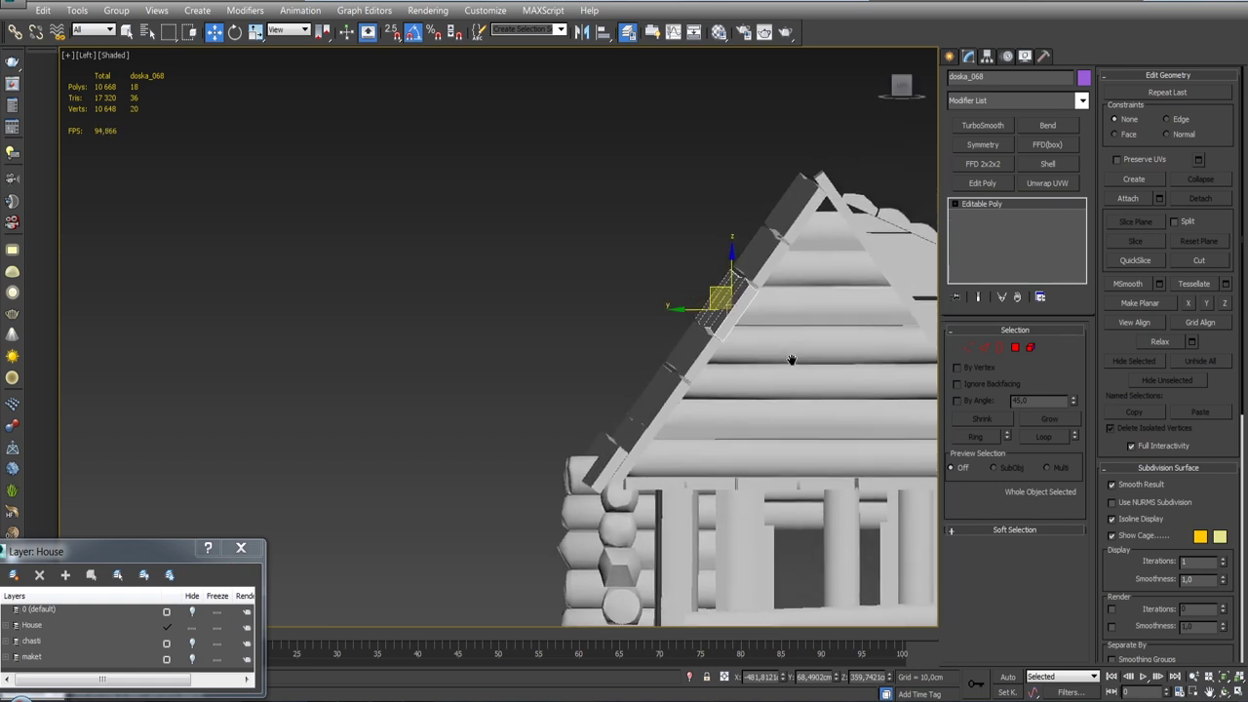
left_click(278, 32)
left_click(285, 83)
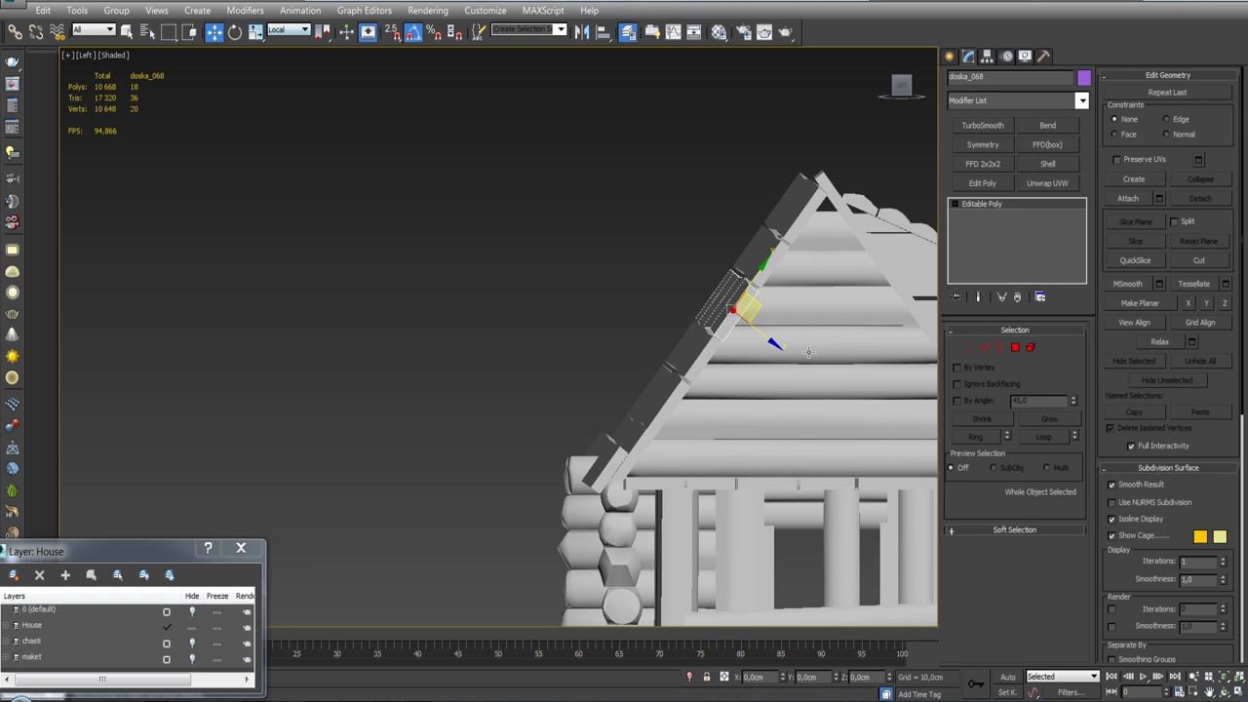
left_click_drag(776, 344, 766, 269)
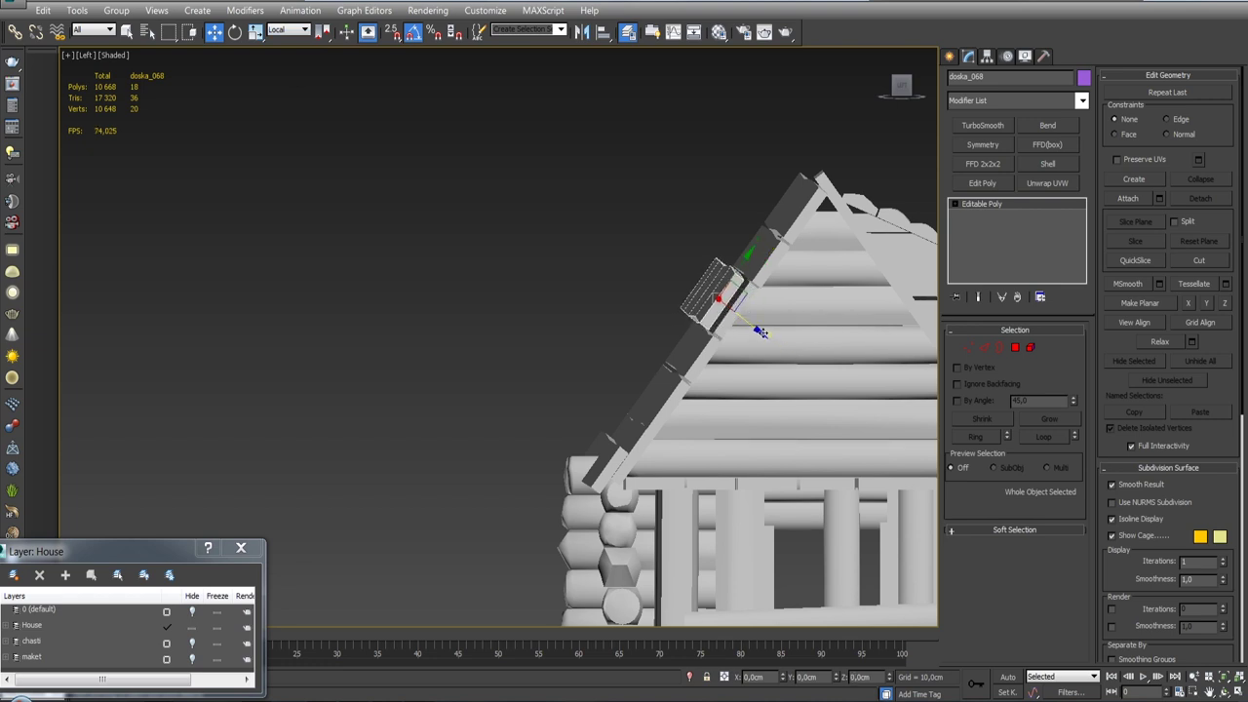
Slide the top peak boards and doska_071 down-left along the slope.
left_click(766, 268)
left_click(792, 208, "ctrl")
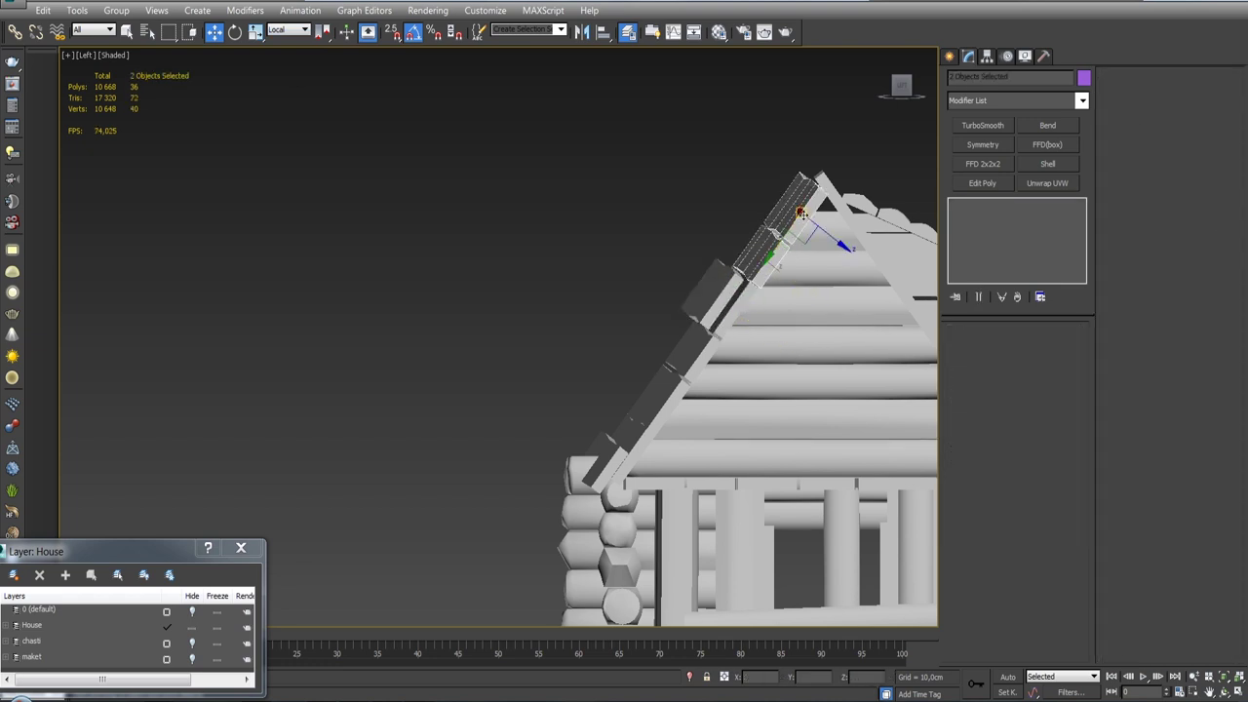
left_click_drag(799, 214, 767, 262)
left_click(767, 261)
left_click_drag(792, 226, 727, 334)
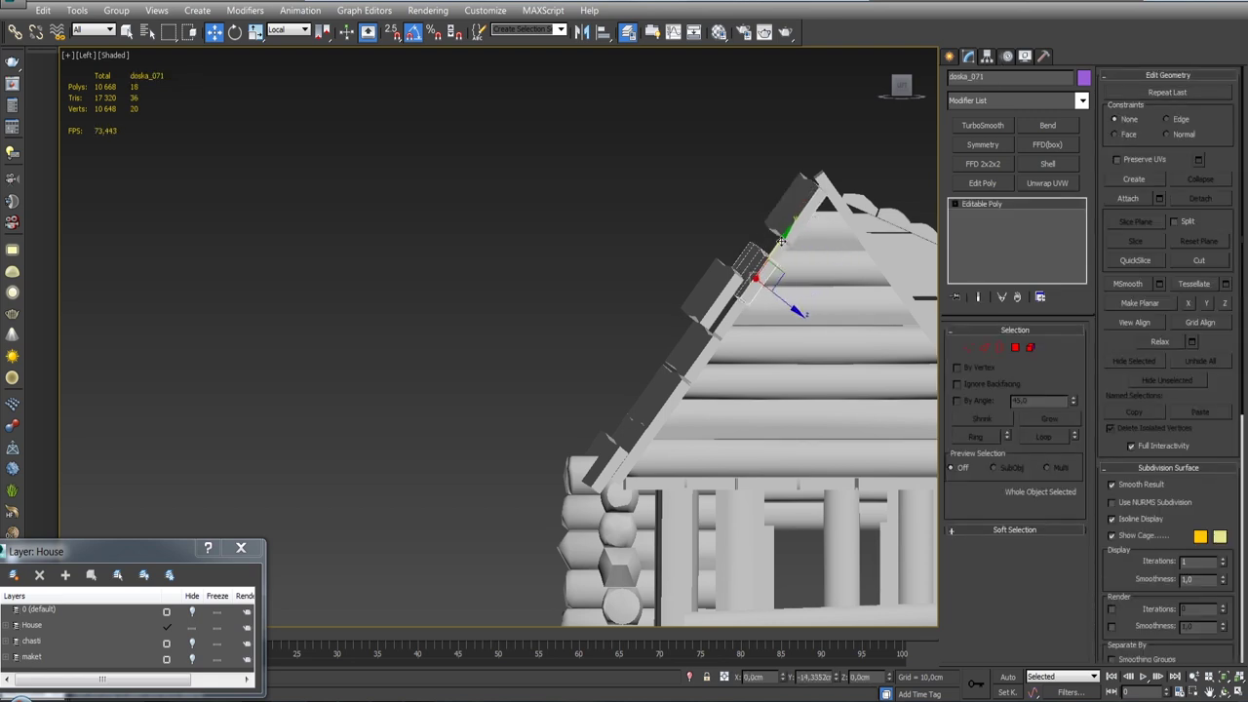
Nudge doska_068 along the roof slope into place.
left_click(722, 306)
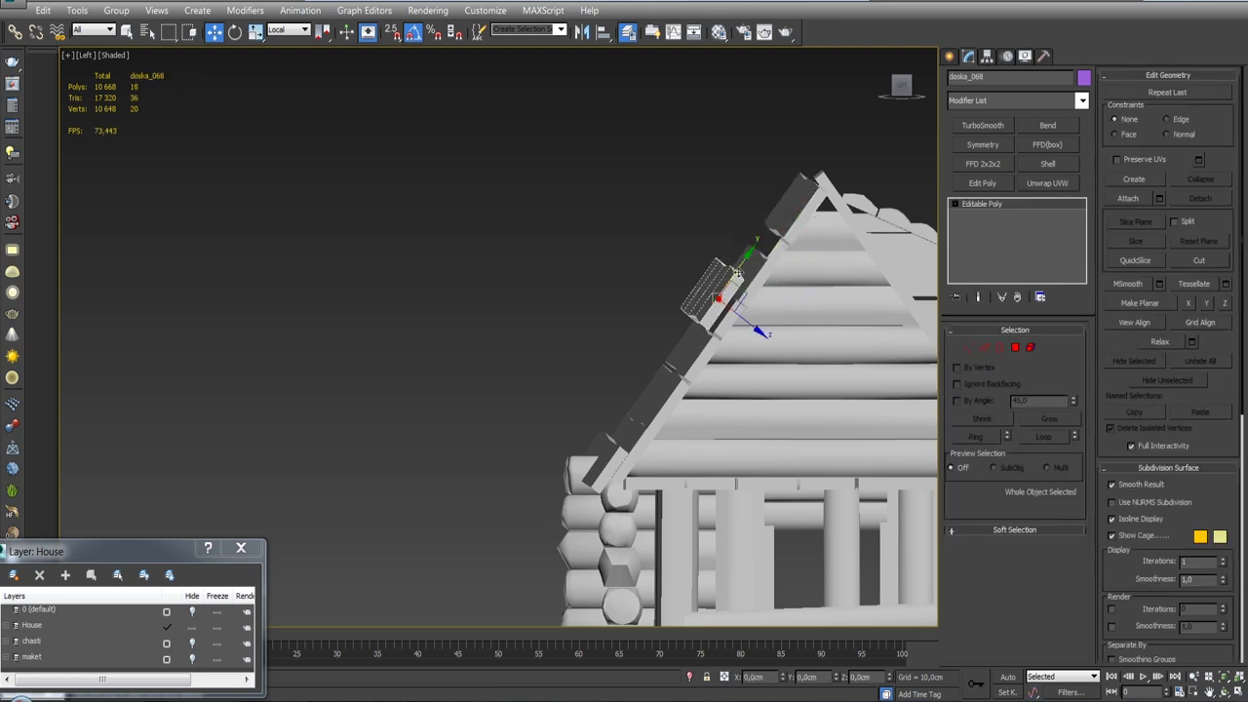
left_click_drag(739, 267, 731, 277)
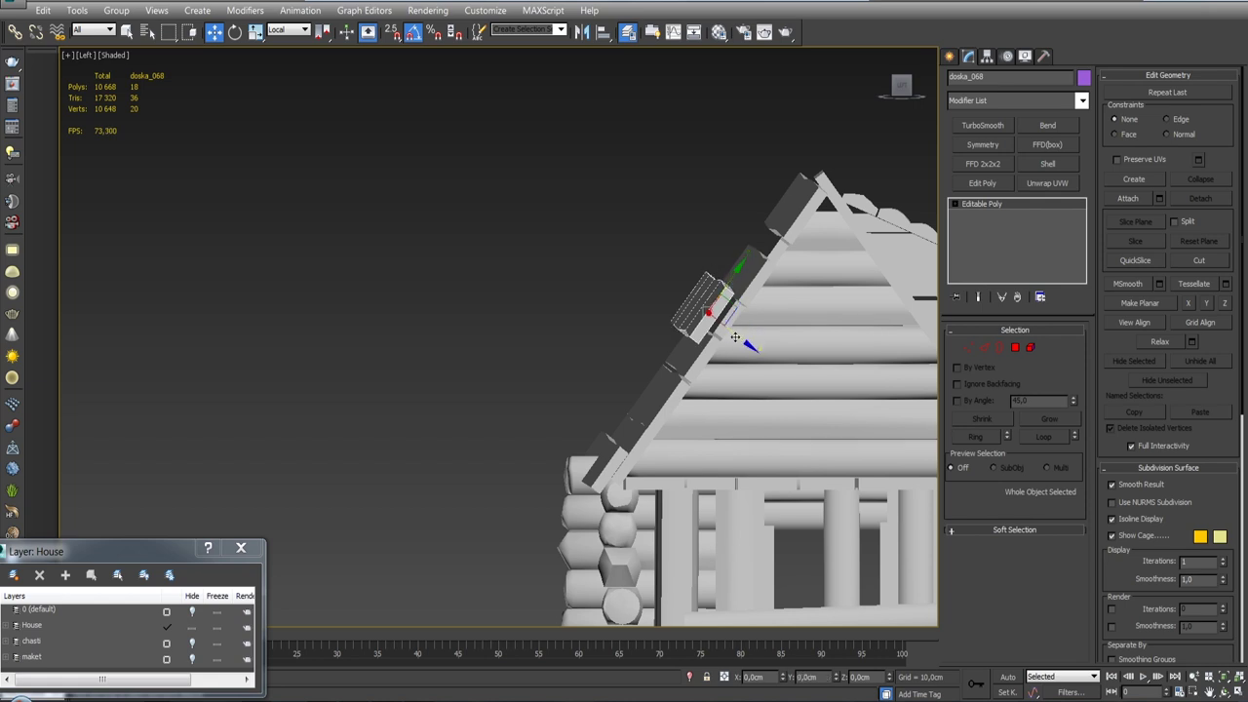
left_click_drag(735, 336, 741, 337)
middle_click_drag(755, 329, 733, 329, "alt")
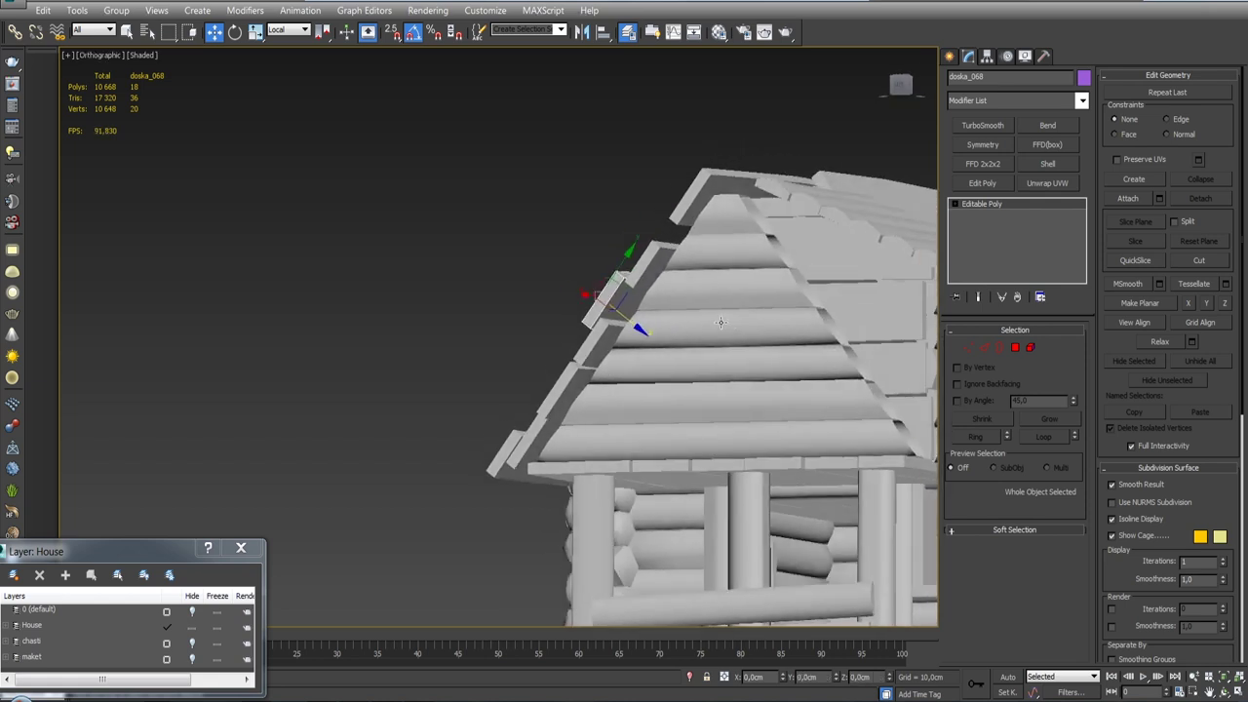
Rotate doska_070 to match the roof peak angle.
left_click(748, 245)
middle_click_drag(748, 246, 797, 295, "alt")
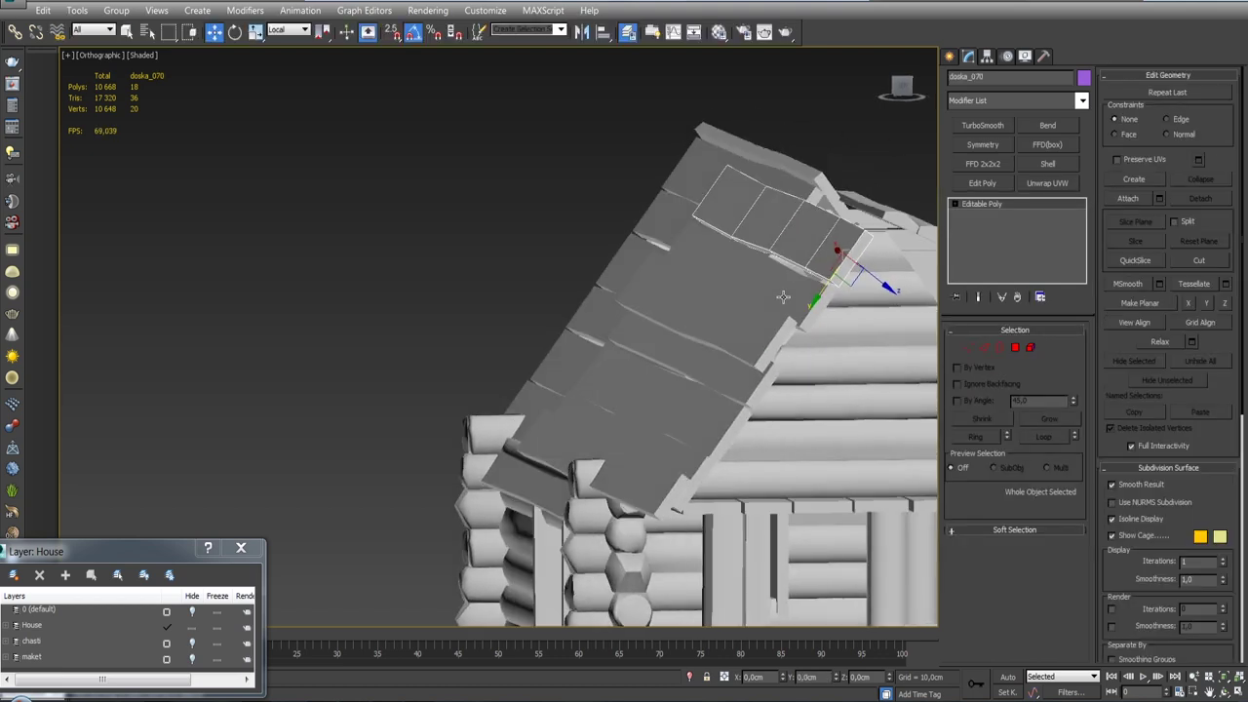
key("e")
left_click_drag(782, 250, 822, 265)
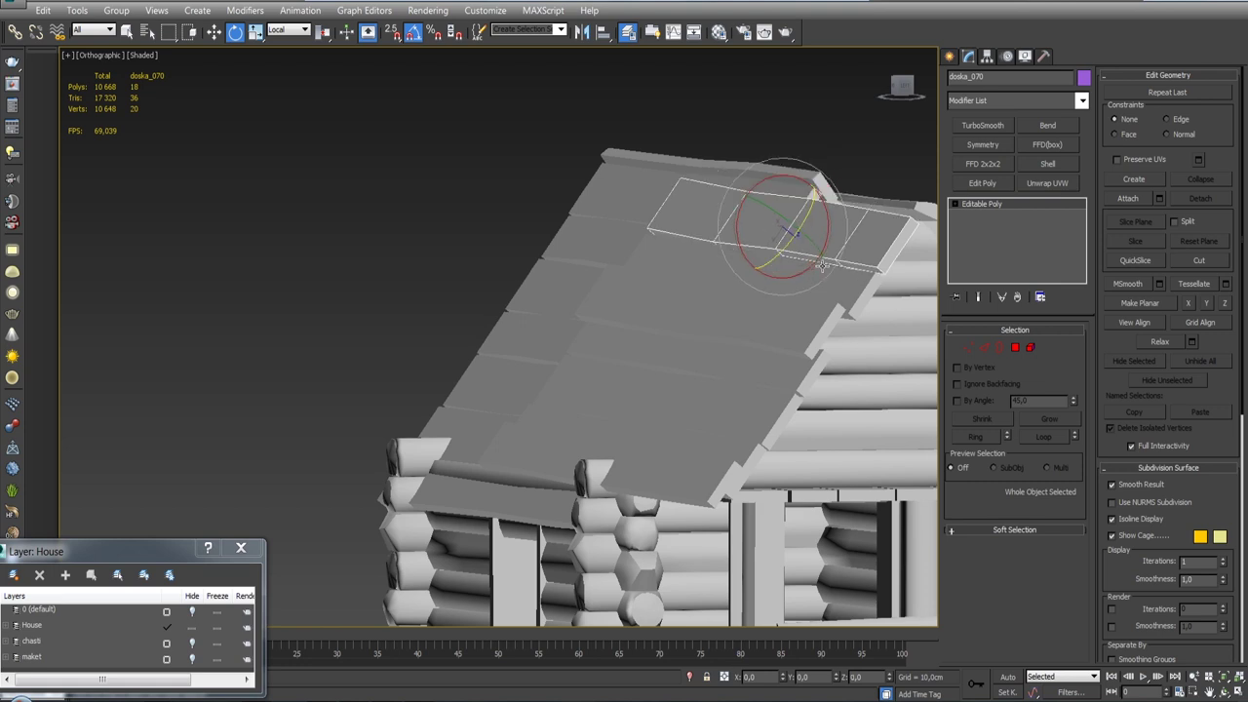
Enable Affect Pivot Only and centre the pivots of doska_068 and doska_072.
left_click(986, 56)
left_click(1015, 157)
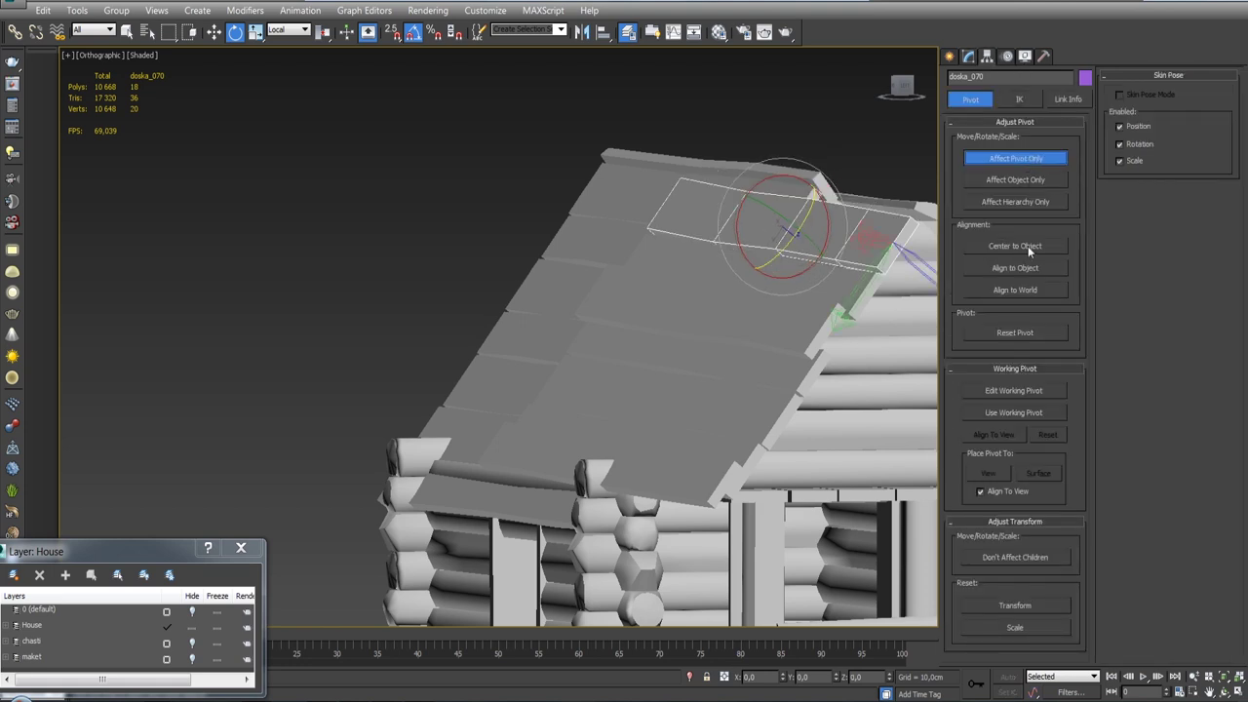
left_click(841, 288)
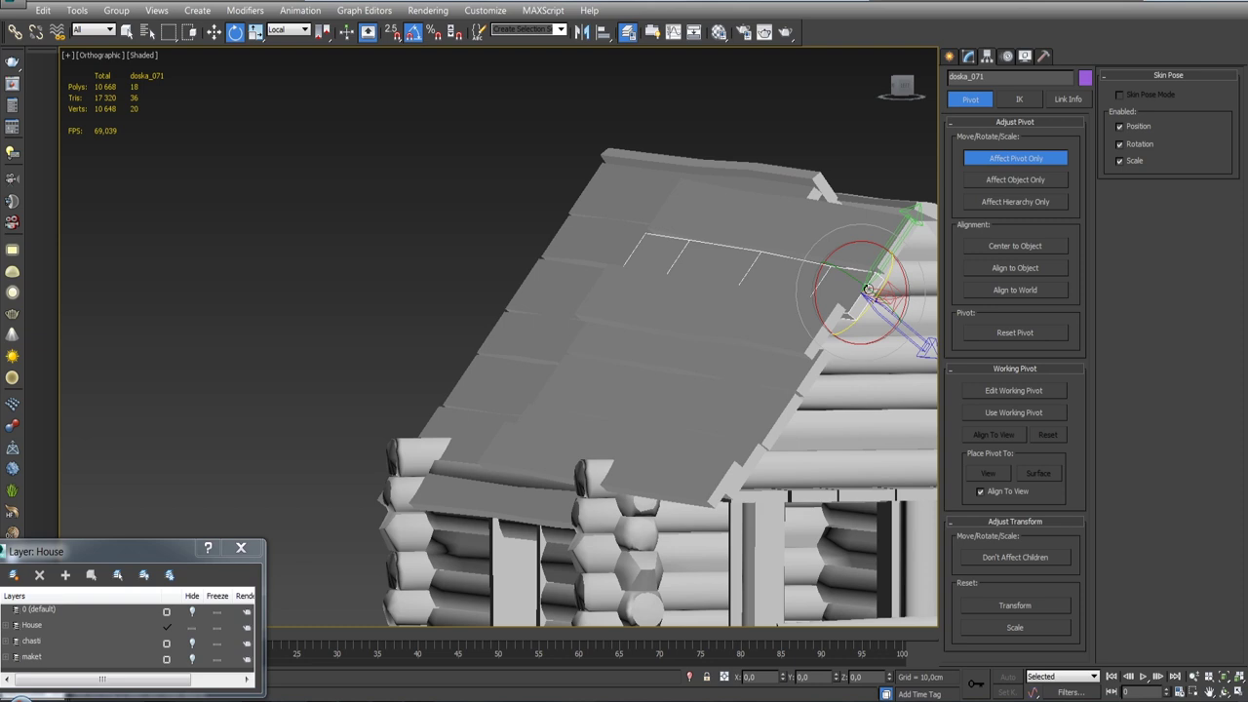
left_click(999, 247)
key("ctrl+z")
left_click(1004, 247)
left_click(800, 373)
left_click(1014, 246)
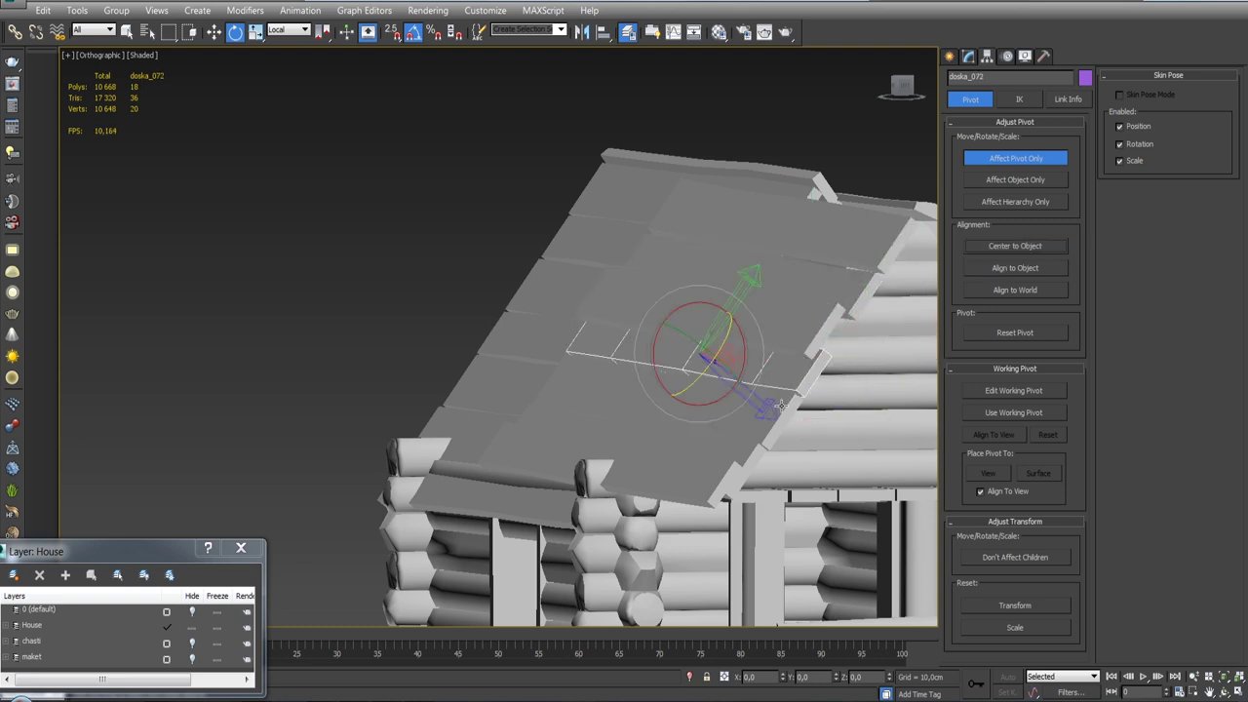
Centre the pivots of the next board, doska_073 and doska_069, then exit pivot editing.
left_click(780, 404)
left_click(1013, 246)
left_click(753, 462)
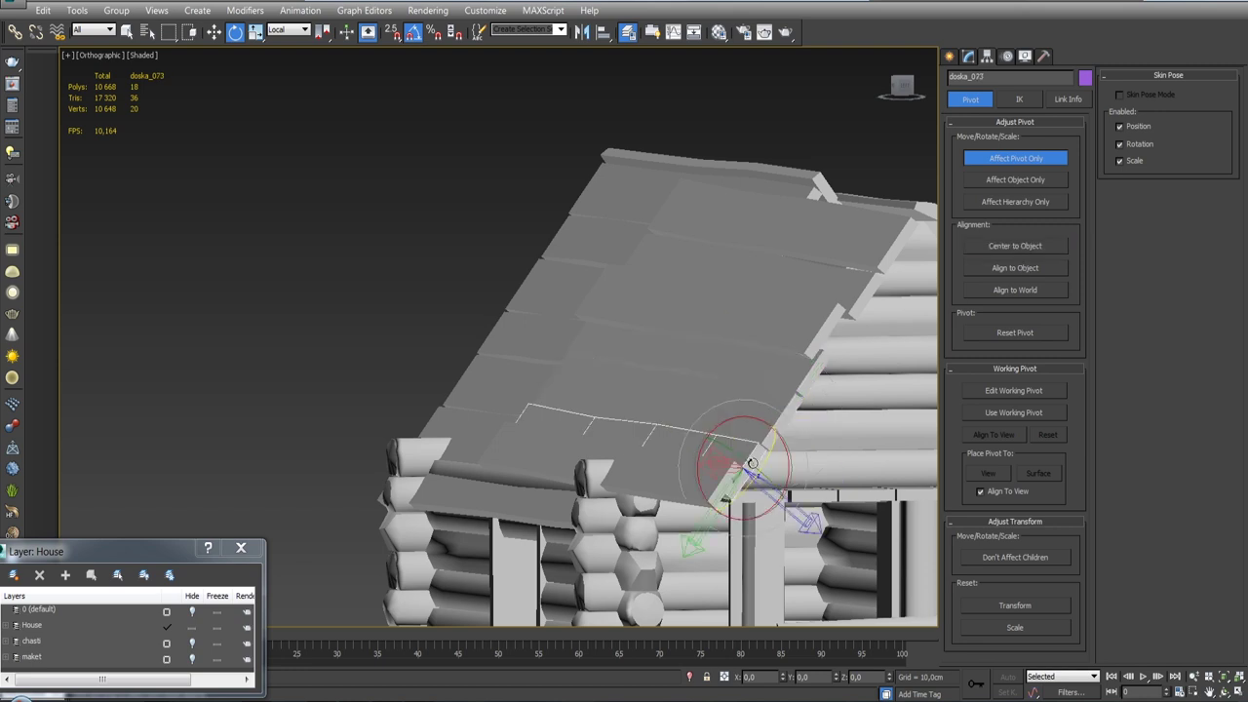
left_click(1041, 246)
left_click(702, 475)
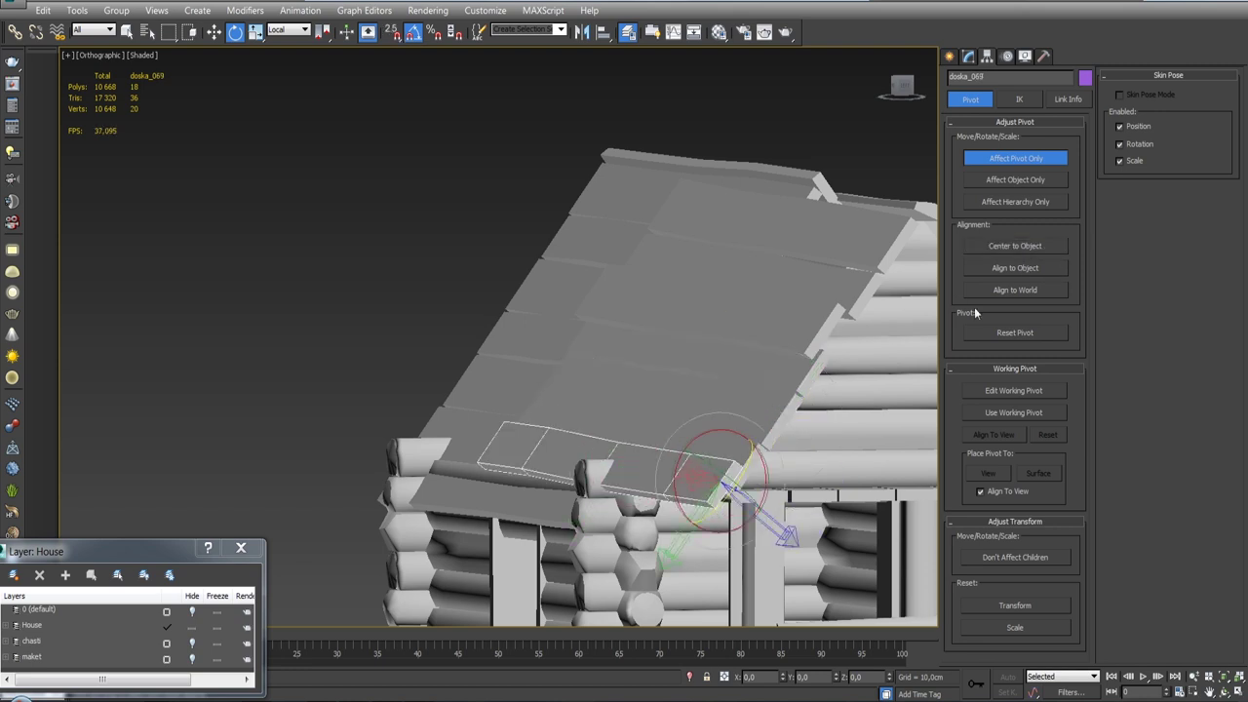
left_click(1014, 245)
left_click(968, 58)
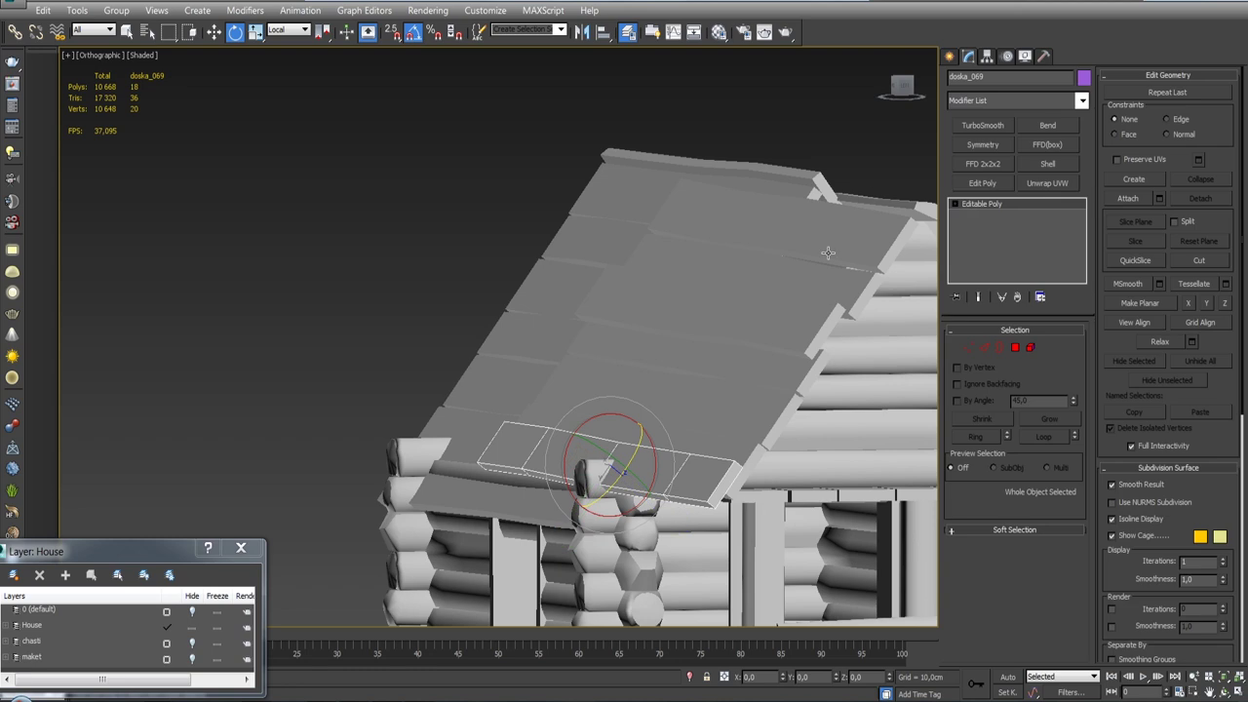
Tilt doska_072 slightly to follow the roof edge.
key("F4")
key("F4")
middle_click_drag(787, 343, 683, 331, "alt")
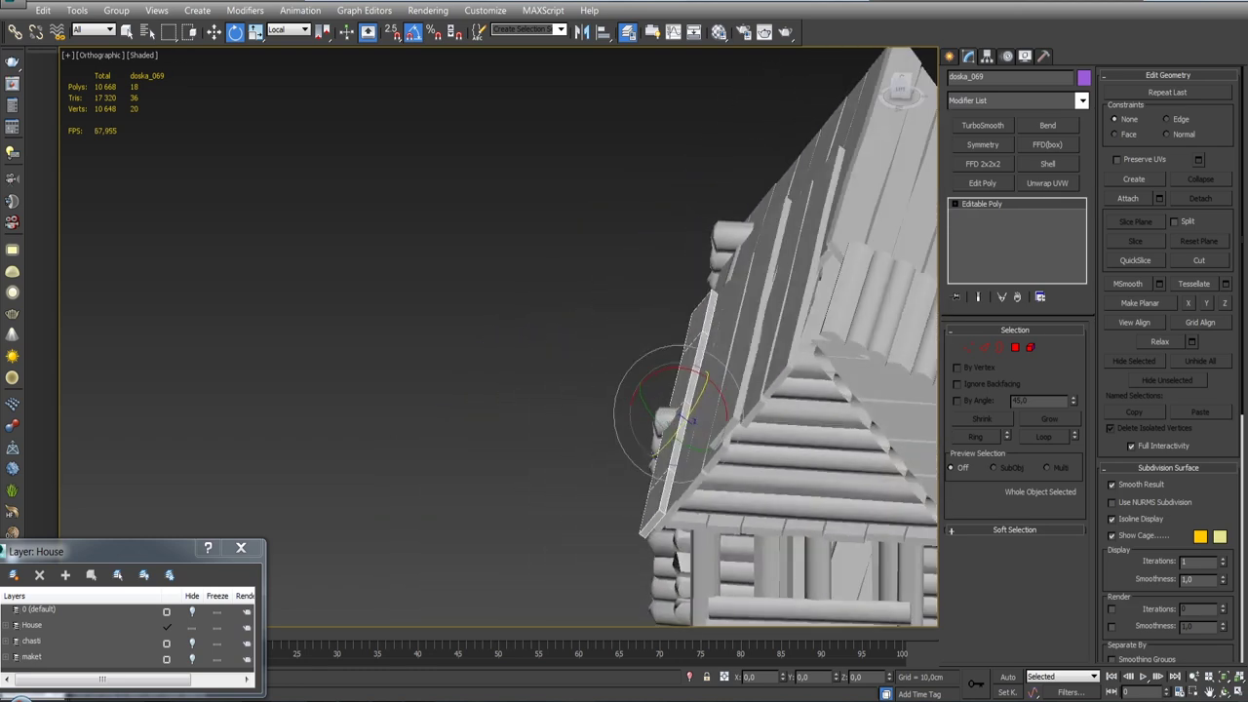
scroll(726, 356, "up", 2)
scroll(726, 355, "up", 2)
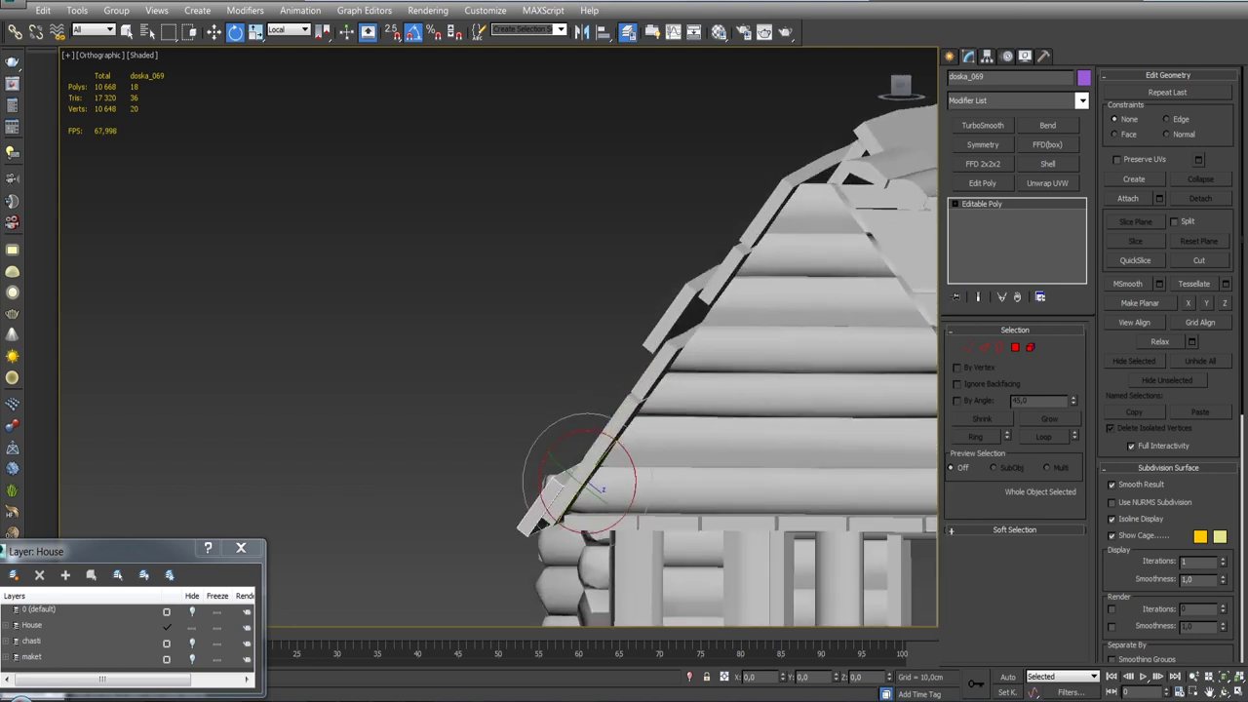
scroll(726, 356, "up", 2)
scroll(680, 311, "up", 2)
left_click(603, 295)
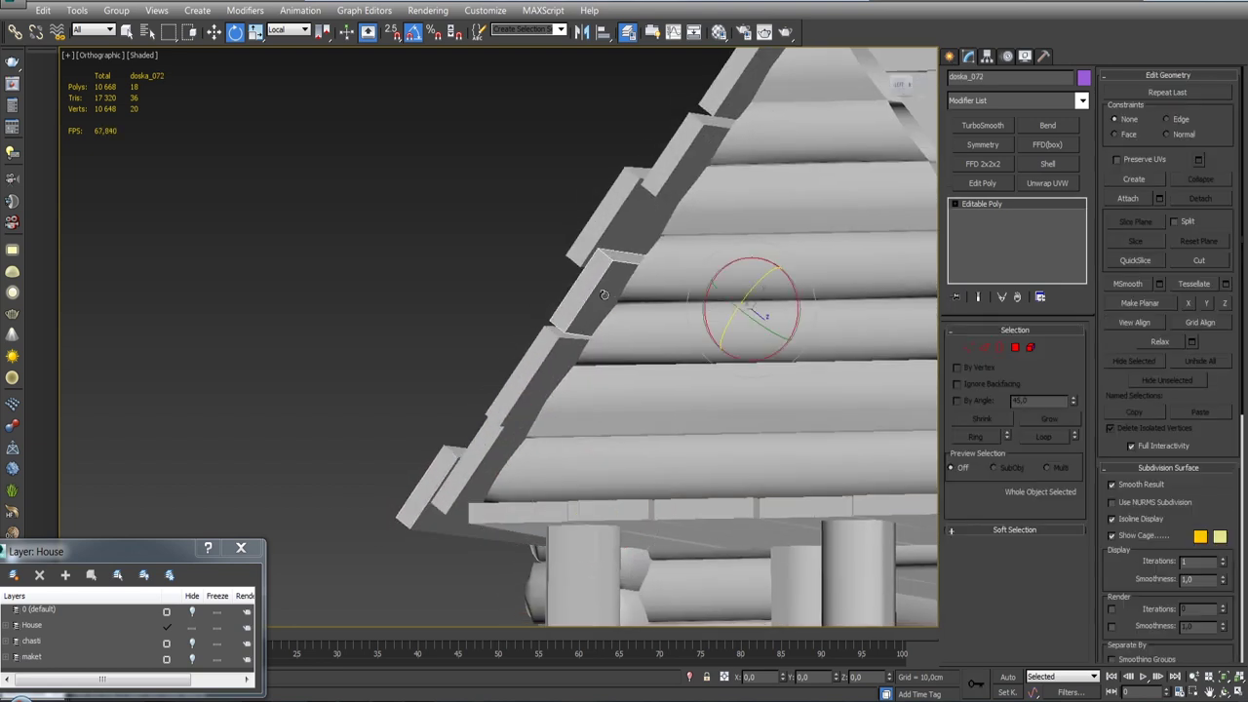
left_click_drag(754, 288, 753, 291)
Rotate doska_067 by -2° around Z.
mouse_move(752, 288)
middle_mouse_down("alt")
mouse_move(741, 293)
mouse_move(755, 322)
mouse_move(770, 312)
mouse_move(799, 367)
mouse_move(731, 417)
middle_mouse_up("alt")
scroll(751, 302, "down", 4)
scroll(765, 307, "up", 3)
key("w")
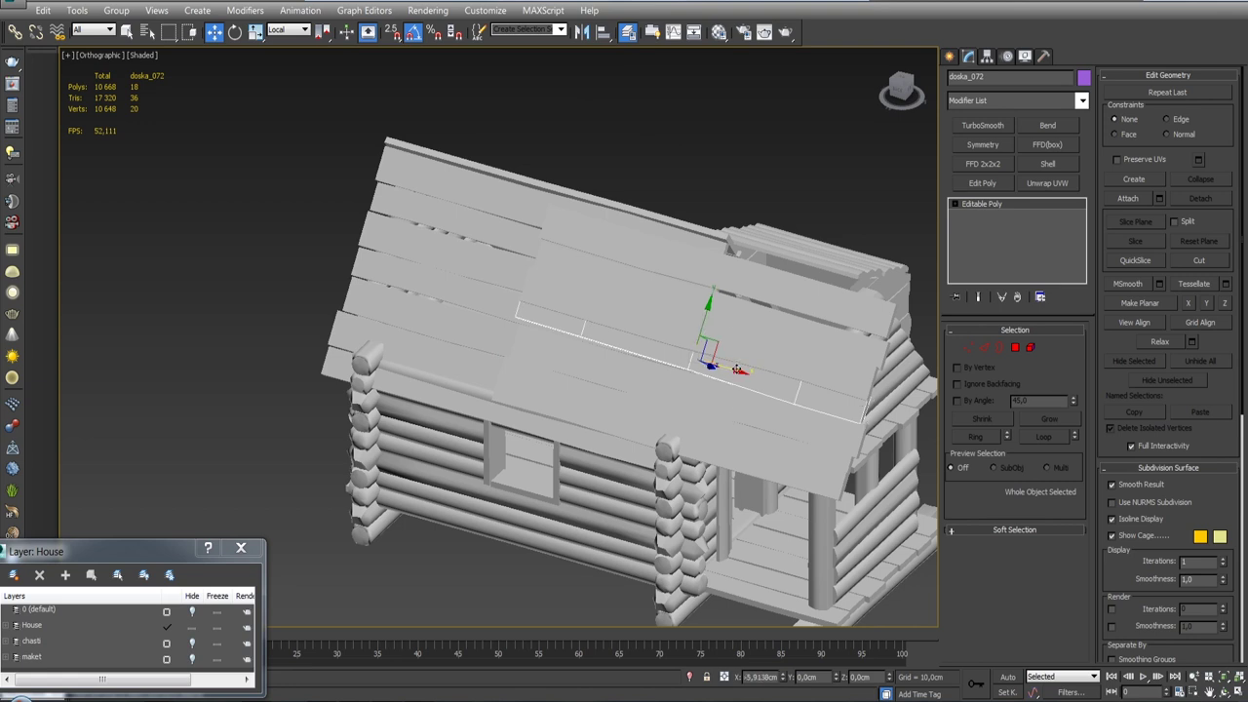
middle_click_drag(731, 368, 731, 371, "alt")
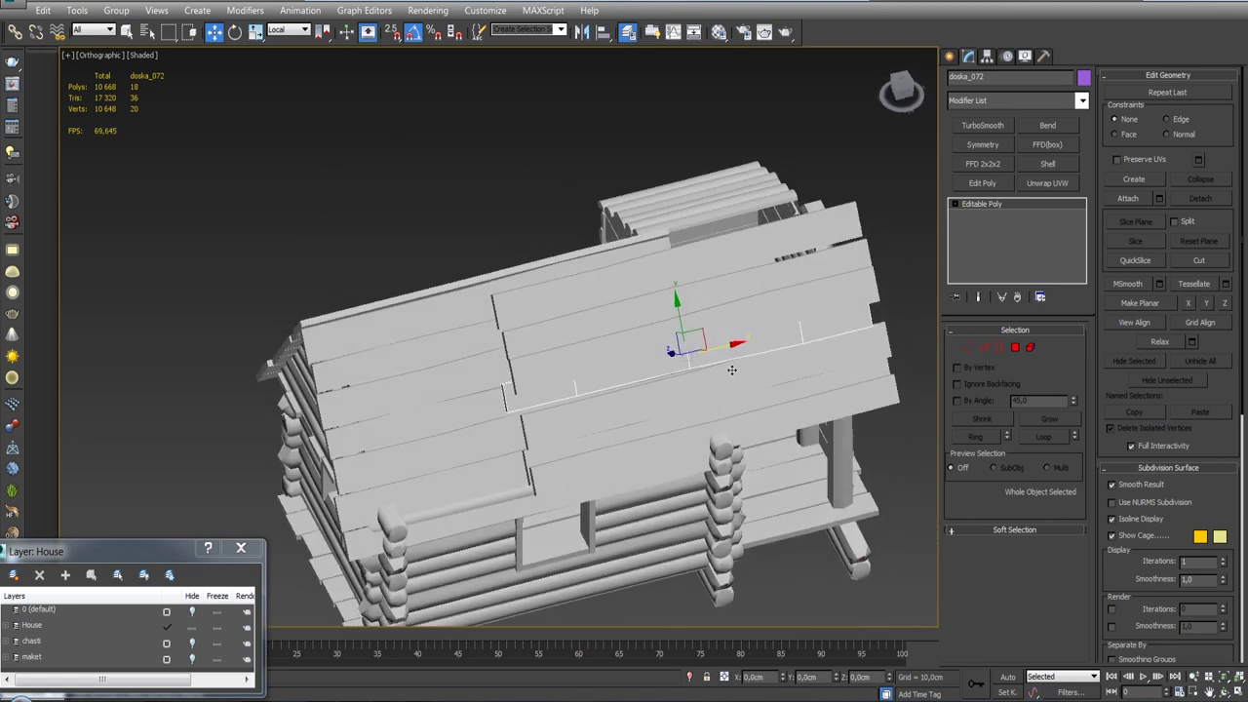
middle_click_drag(608, 355, 594, 360, "alt")
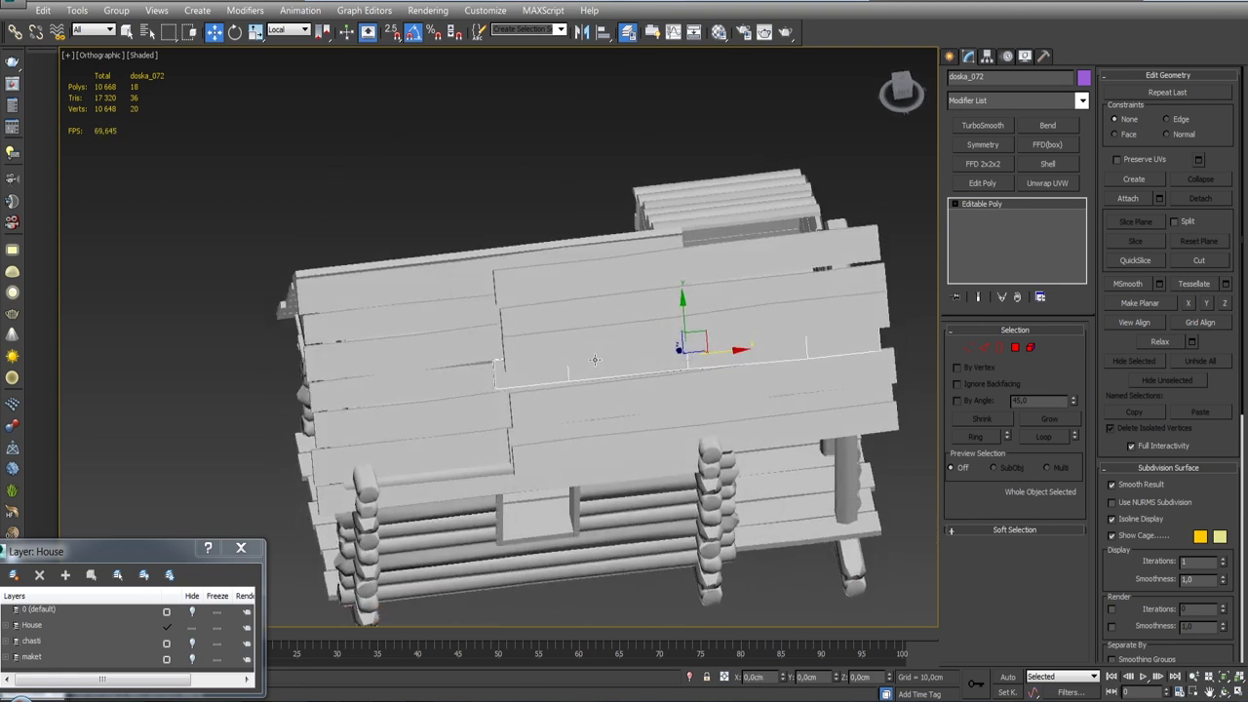
left_click(539, 408)
key("e")
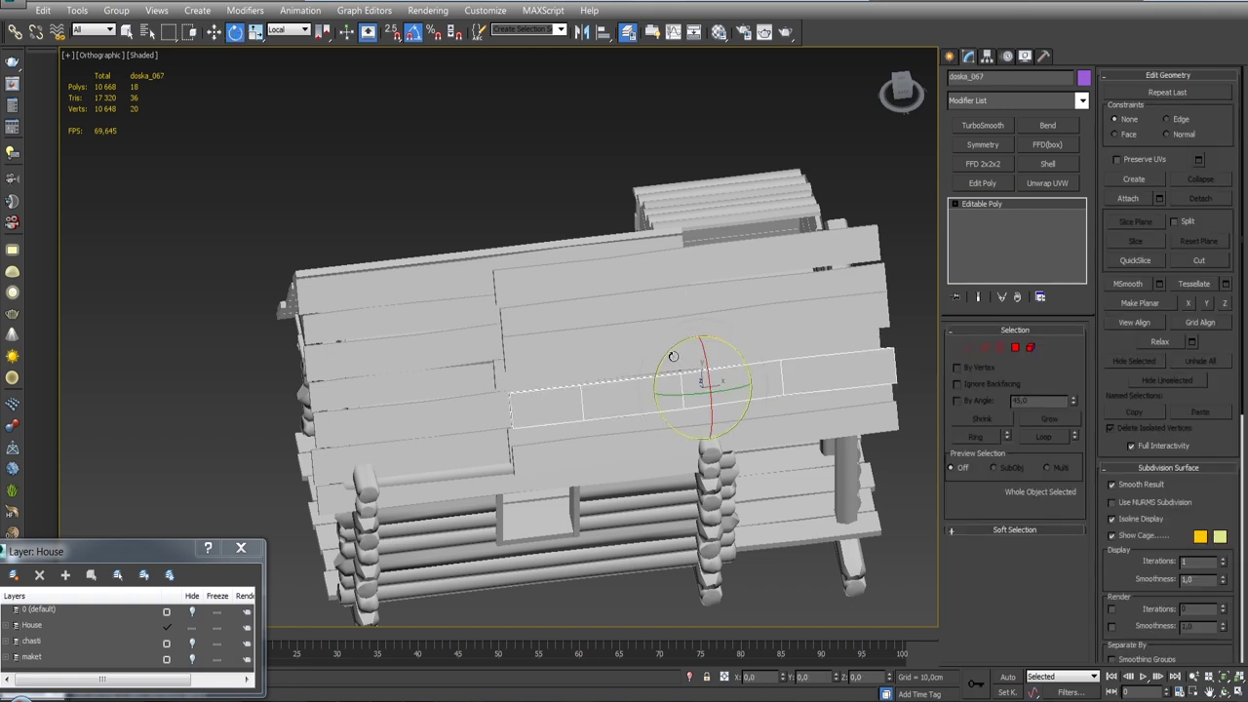
left_click_drag(671, 352, 667, 352)
Rotate doska_070 by -2° around Z and 2° around X.
mouse_move(700, 357)
middle_mouse_down("alt")
mouse_move(692, 302)
mouse_move(541, 281)
middle_mouse_up("alt")
left_click(786, 262)
left_click_drag(882, 256, 883, 256)
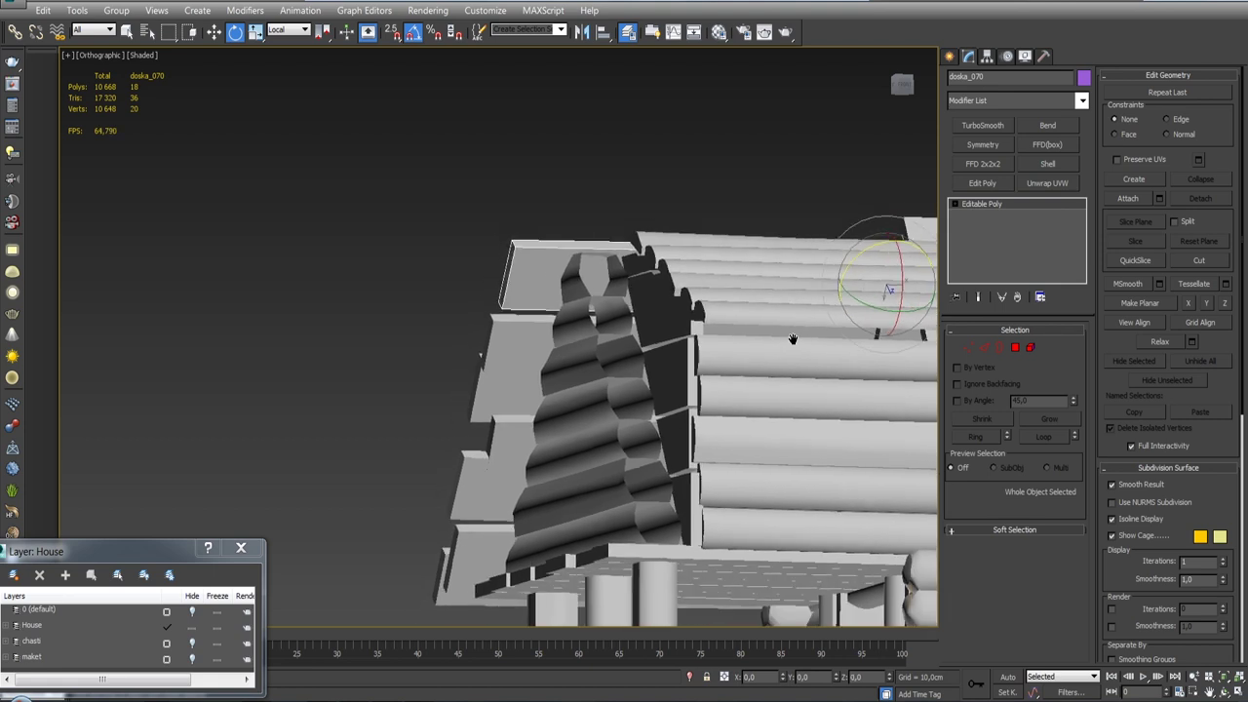
scroll(859, 284, "down", 5)
mouse_move(860, 283)
middle_mouse_down("alt")
mouse_move(717, 450)
mouse_move(621, 364)
middle_mouse_up("alt")
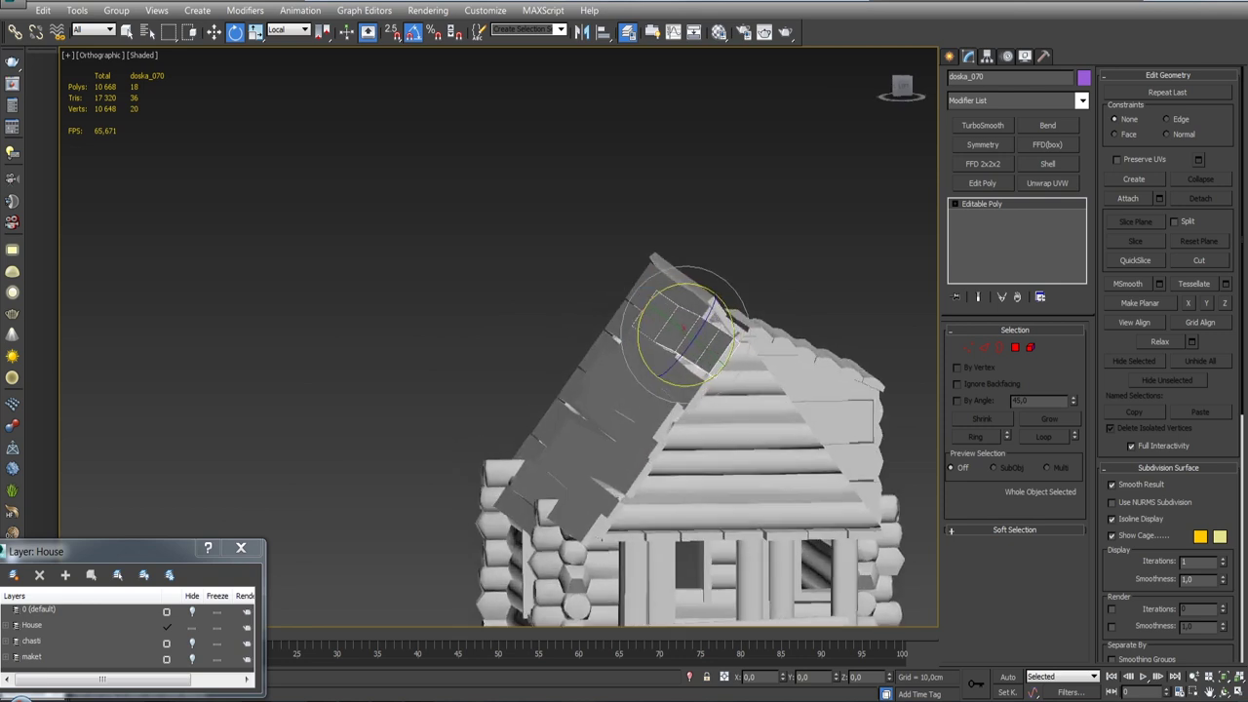
scroll(621, 364, "up", 3)
left_click_drag(620, 365, 620, 361)
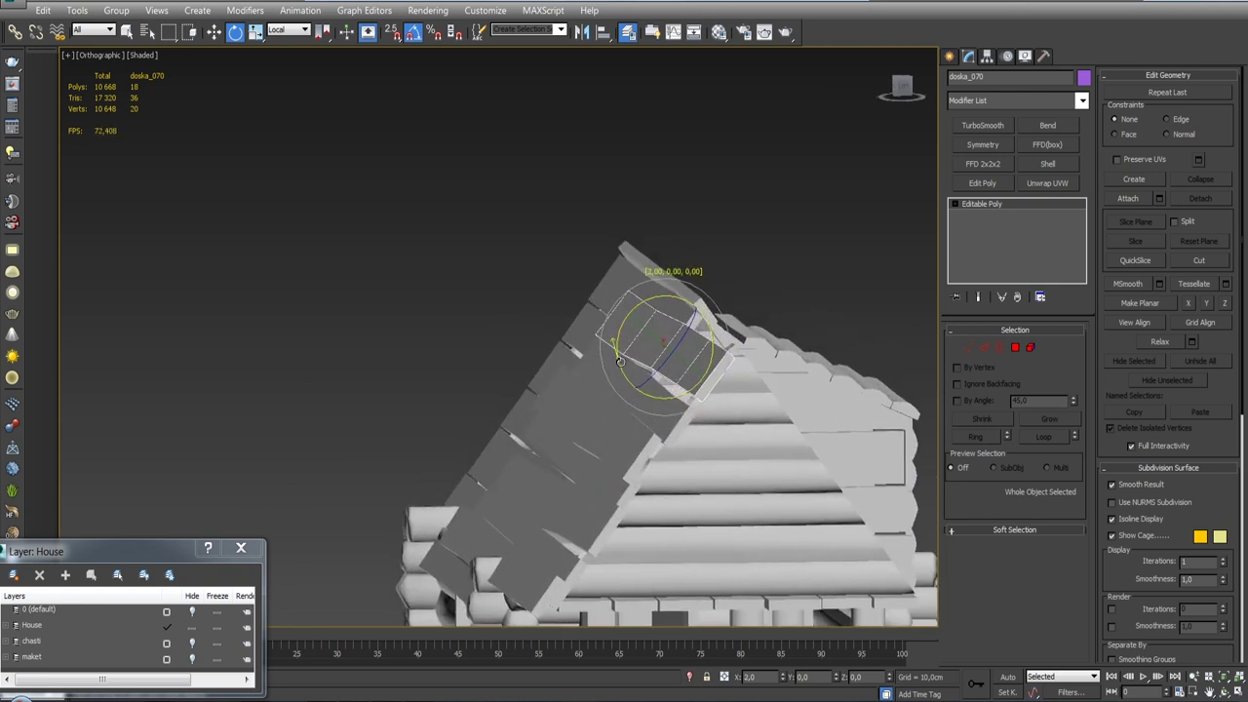
Rotate doska_067 a further -3°.
left_click(609, 375)
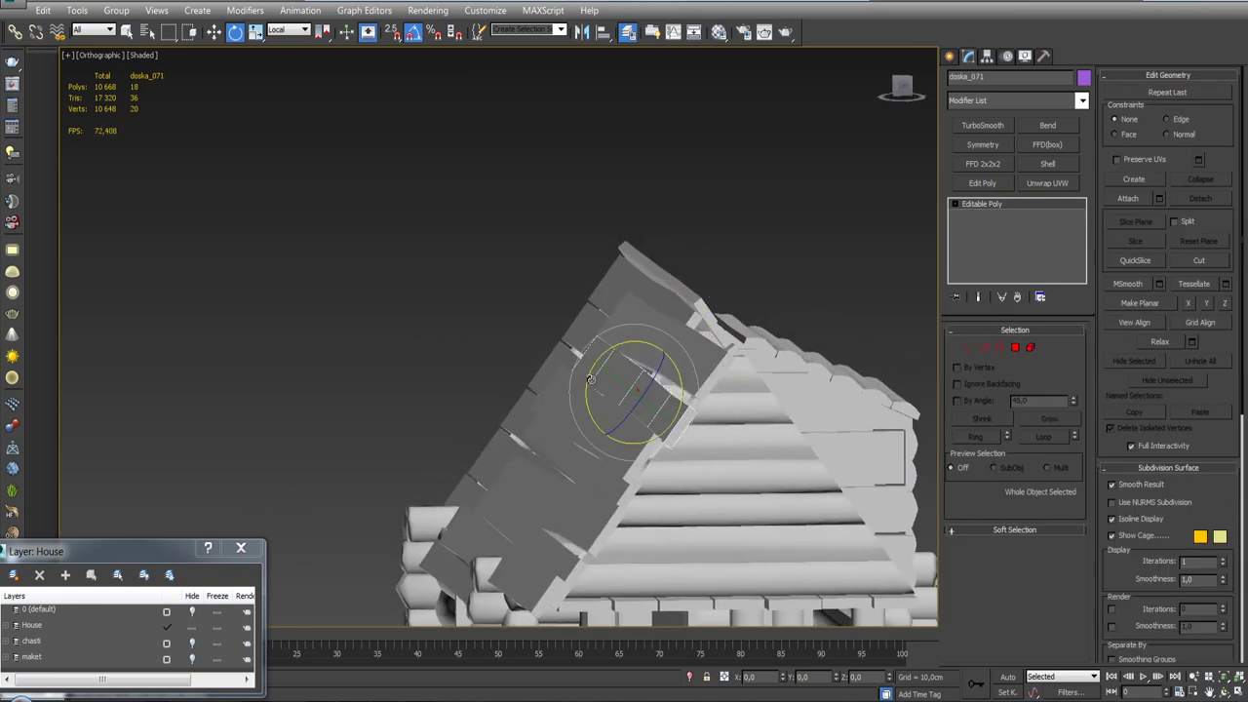
left_click(527, 502)
left_click_drag(517, 495, 509, 488)
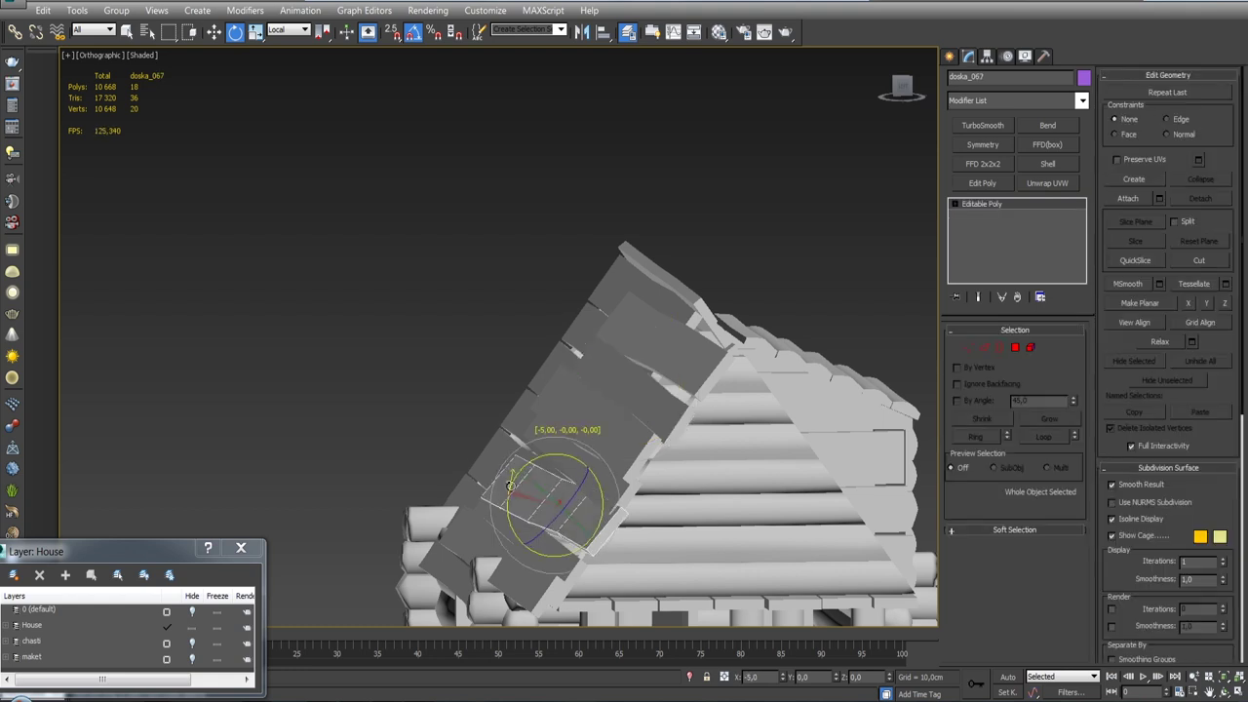
middle_click_drag(526, 493, 566, 413, "alt")
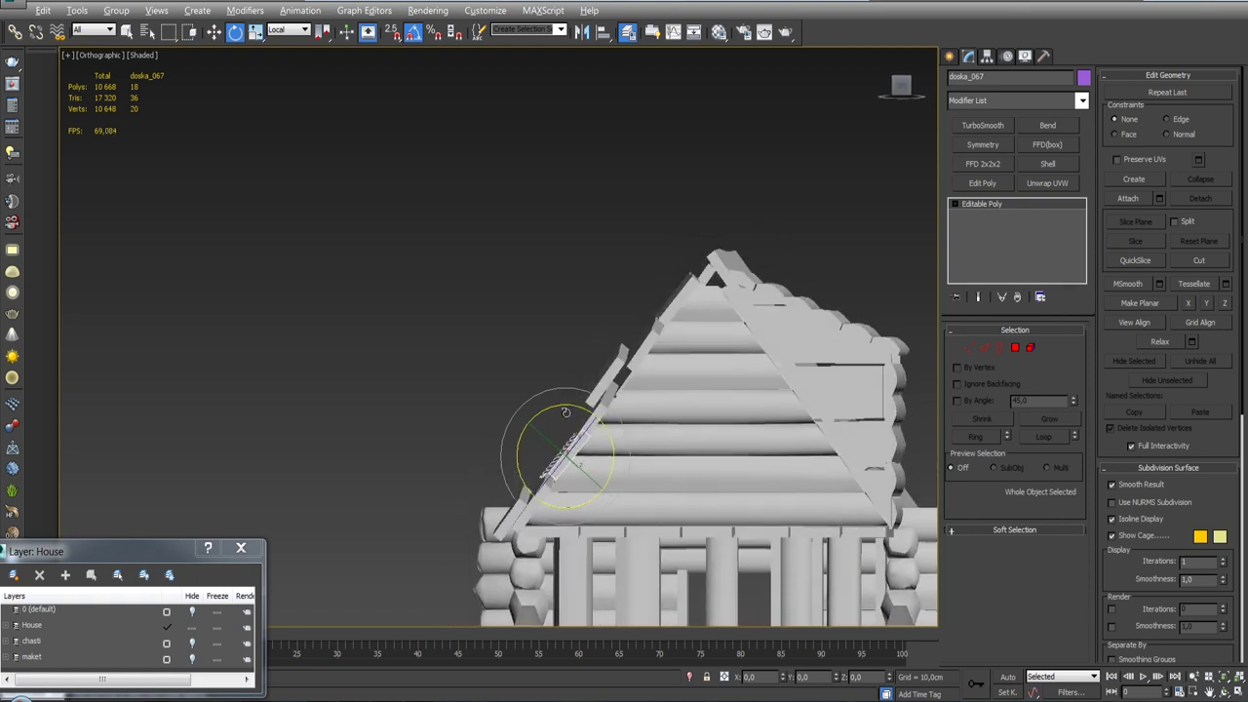
In the left view, move doska_068 about 2.6 cm to sit flush against the slope.
left_click(615, 369)
key("w")
middle_click_drag(615, 369, 606, 373, "alt")
scroll(632, 381, "up", 5)
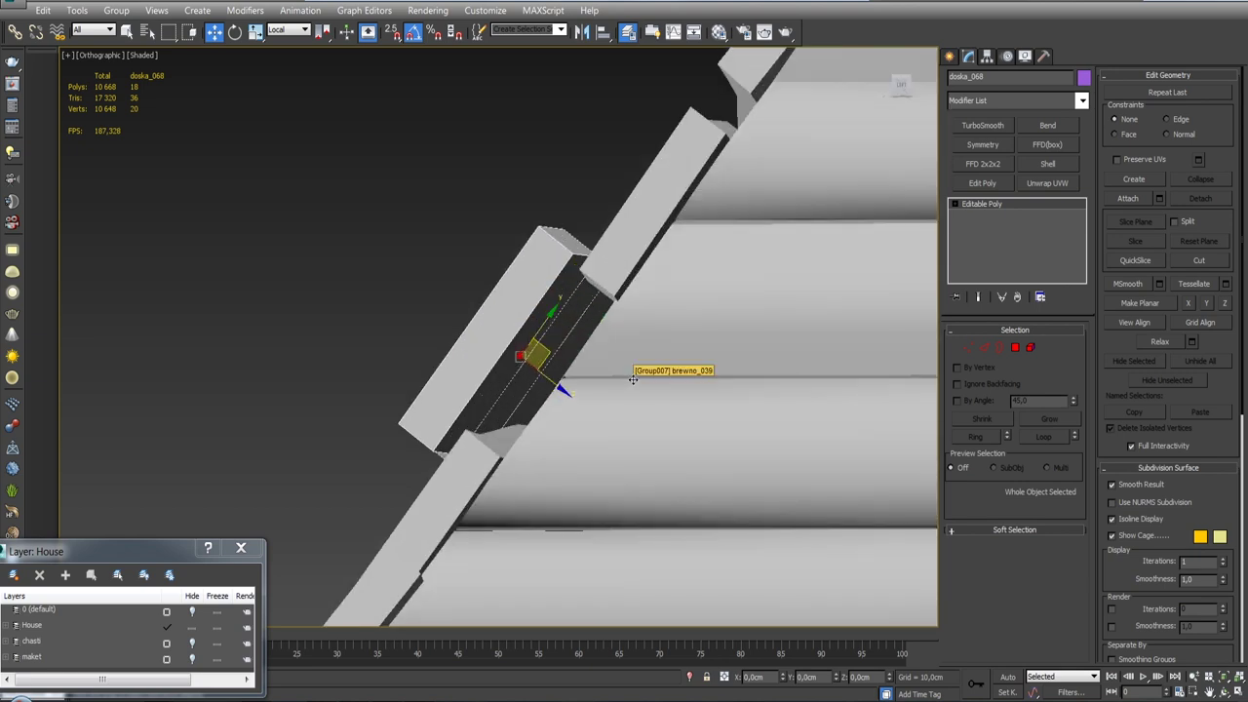
key("l")
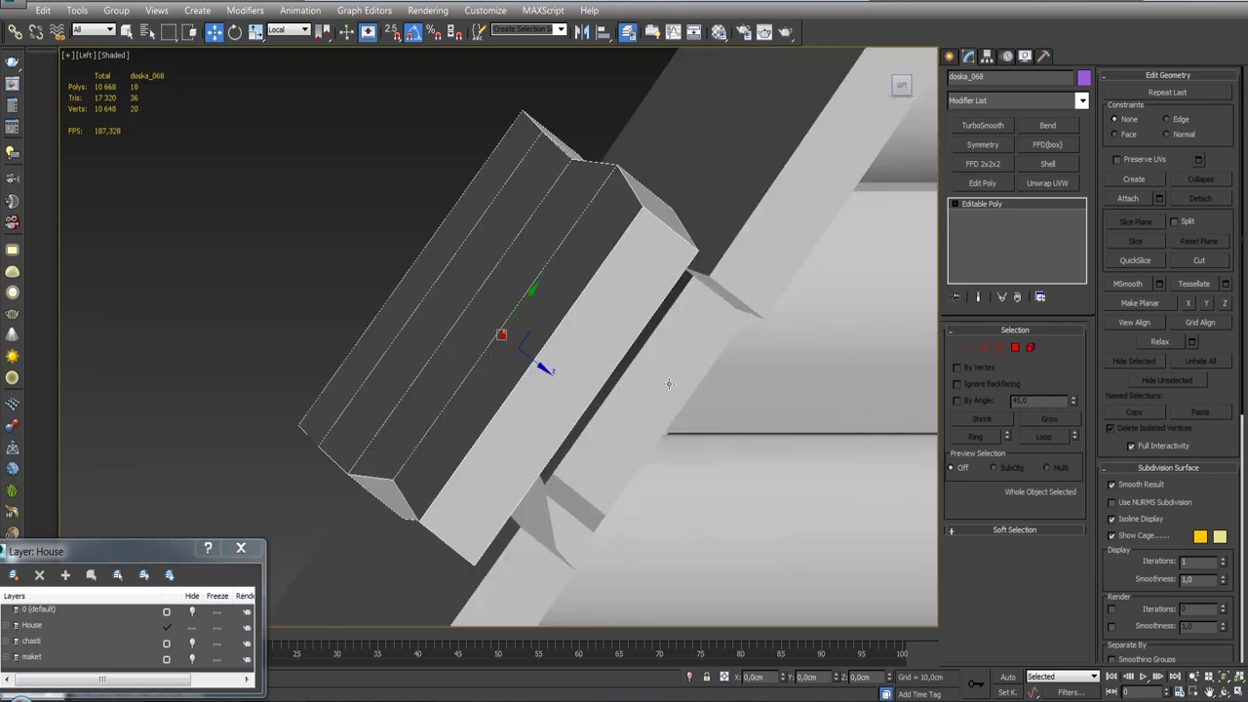
middle_click_drag(687, 360, 683, 357, "alt")
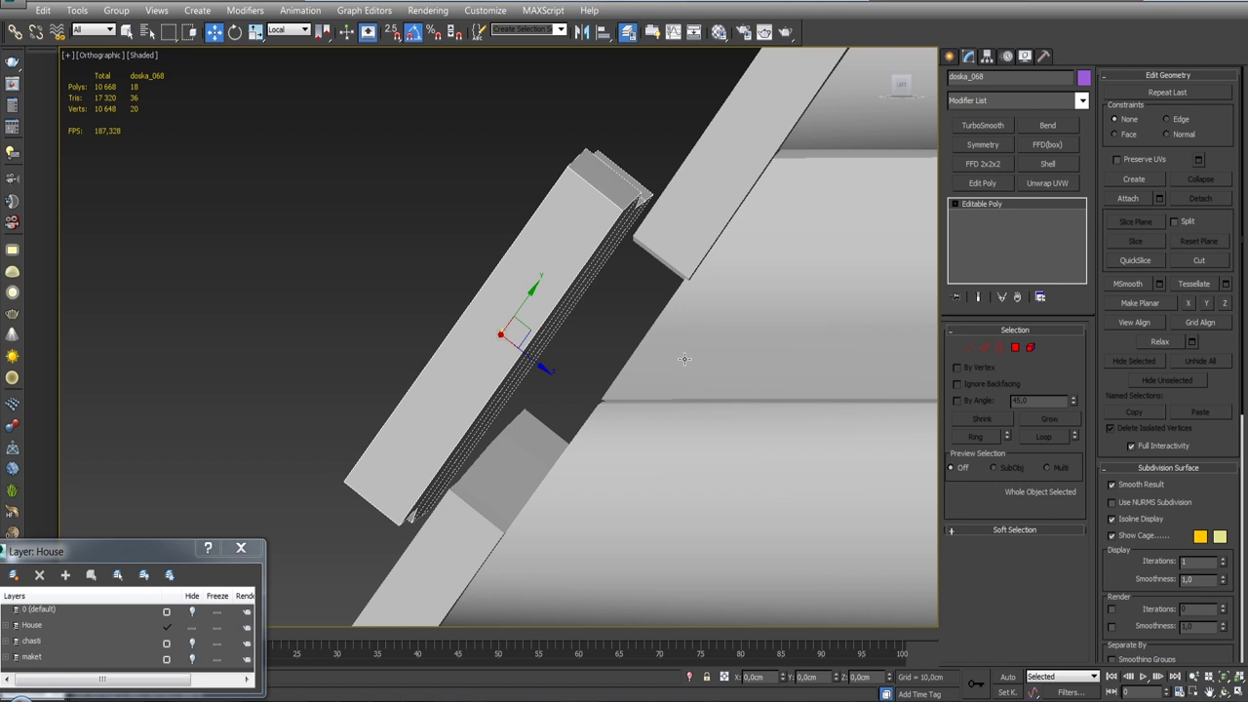
left_click_drag(542, 368, 563, 381)
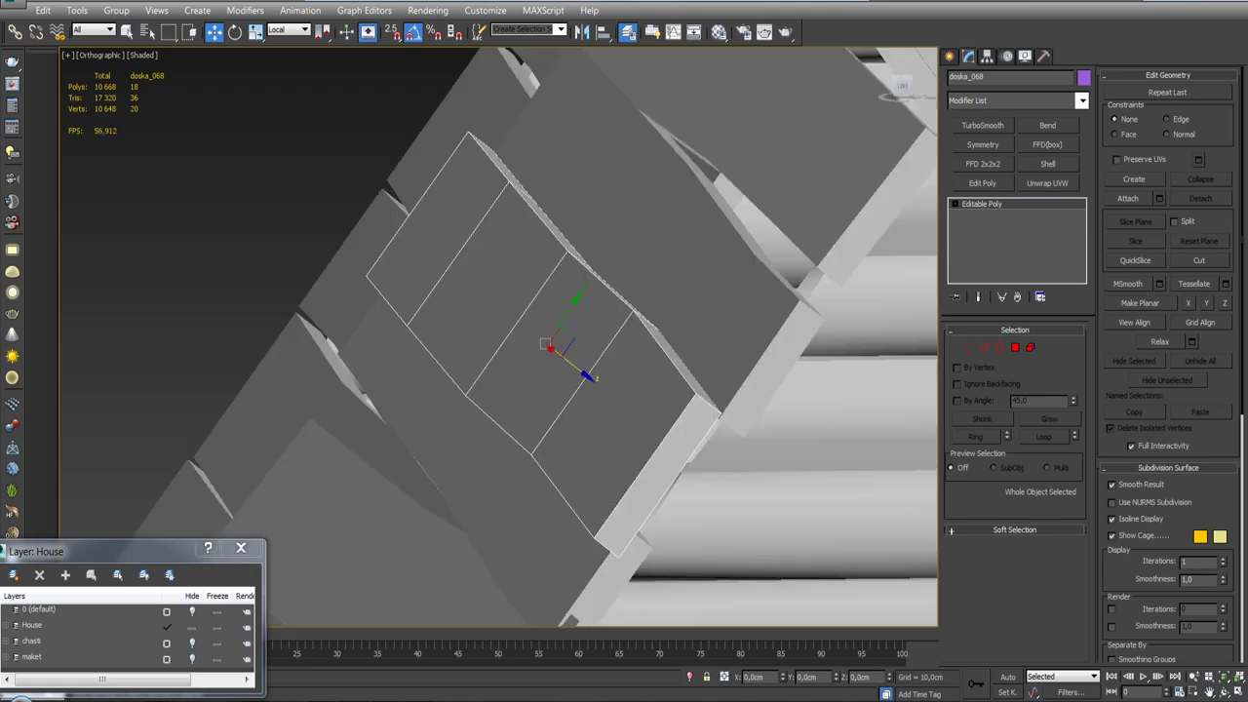
middle_click_drag(562, 381, 677, 432, "alt")
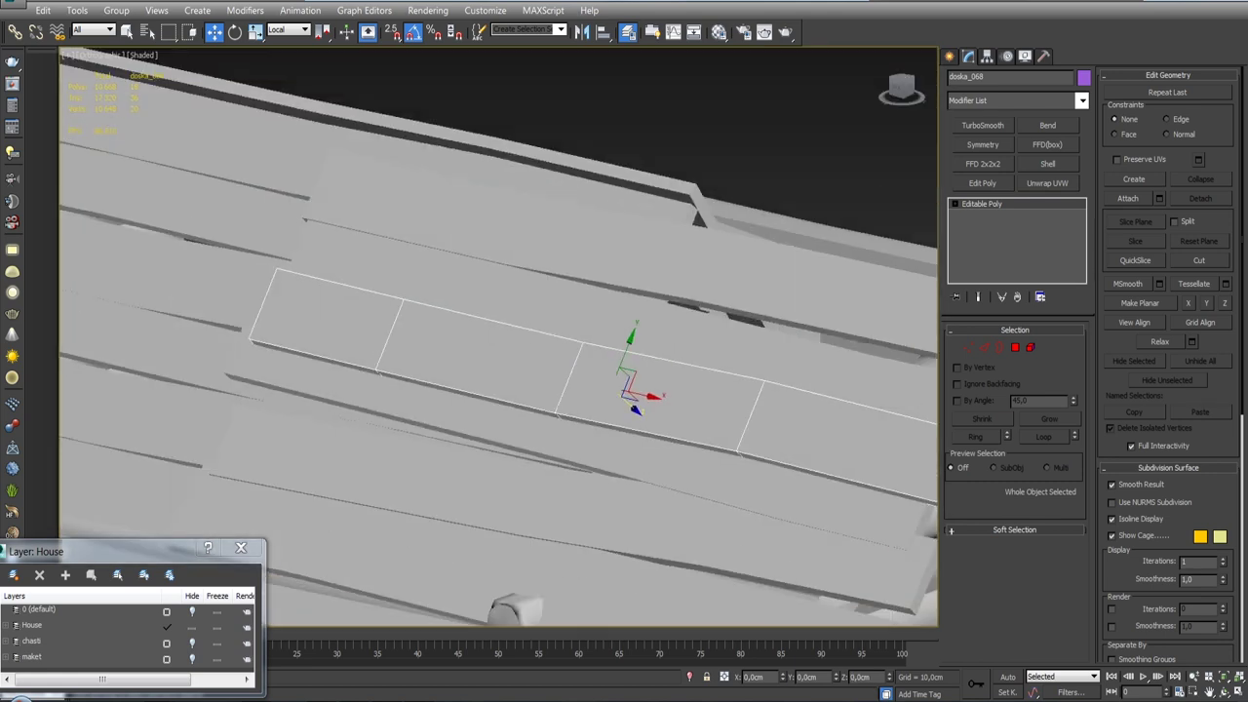
scroll(677, 432, "down", 5)
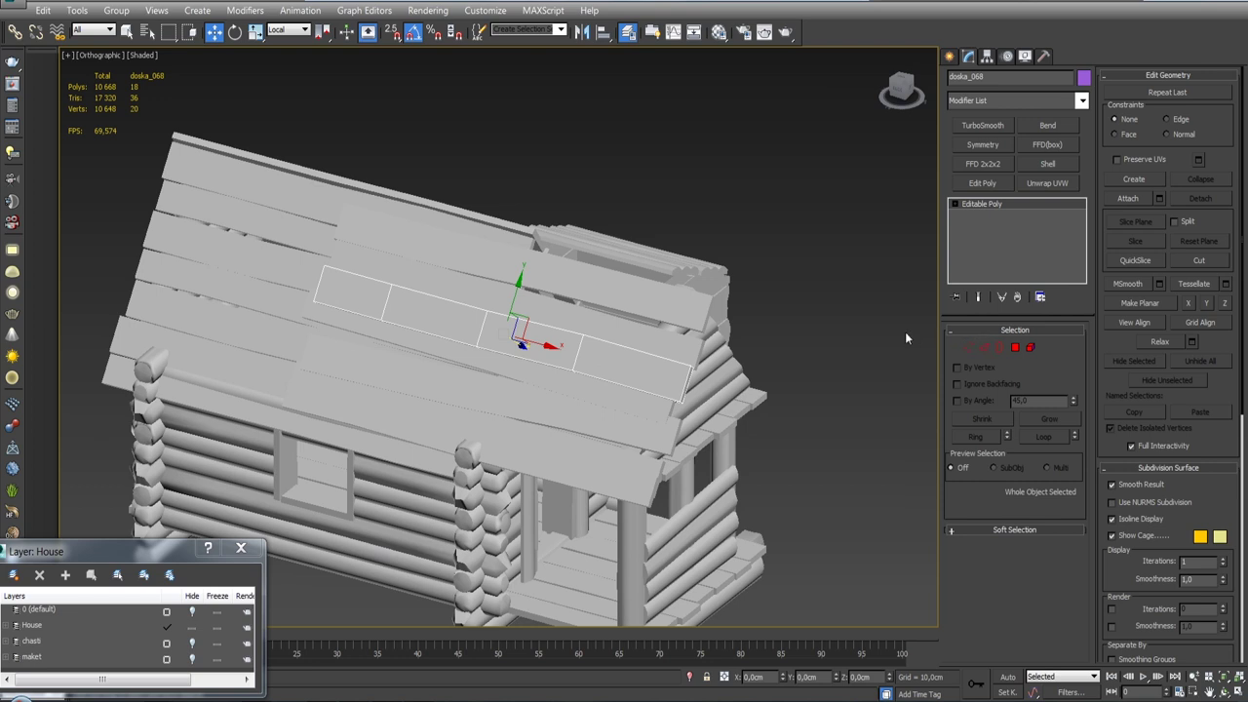
left_click(905, 336)
scroll(671, 385, "down", 3)
left_click(664, 443)
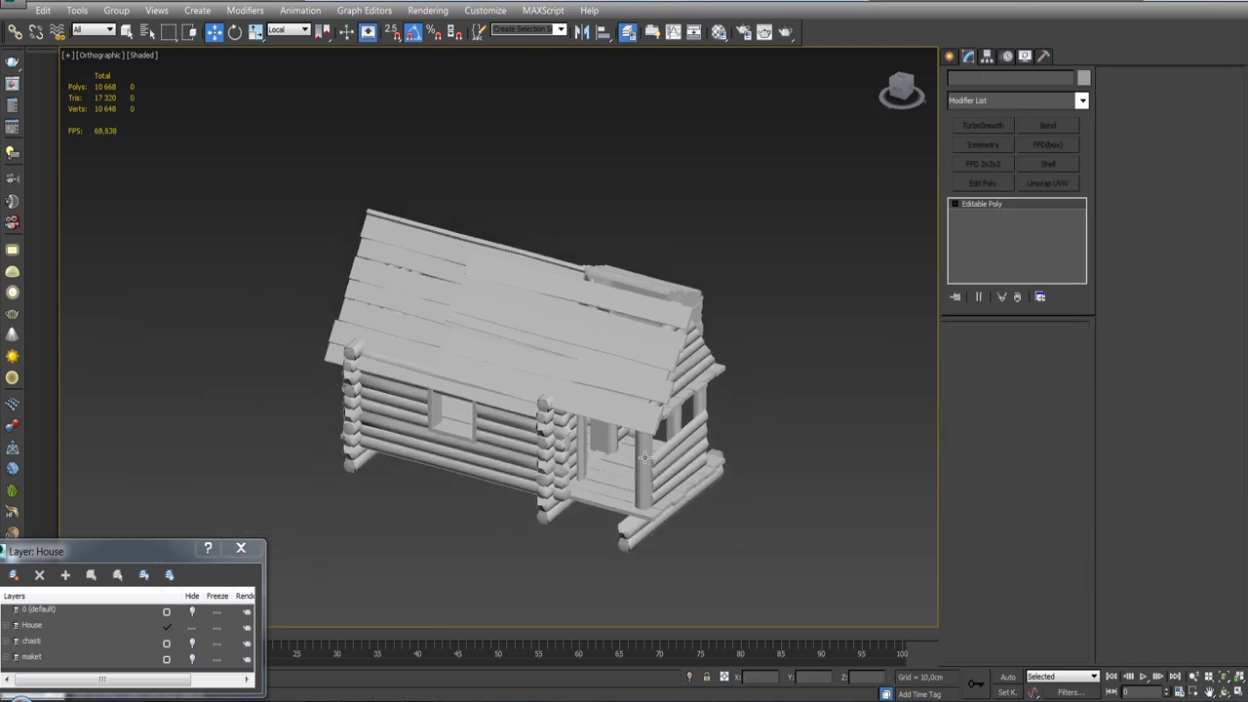
mouse_move(663, 443)
middle_mouse_down("alt")
mouse_move(524, 373)
mouse_move(602, 399)
mouse_move(736, 415)
mouse_move(554, 368)
mouse_move(878, 370)
mouse_move(921, 393)
mouse_move(564, 341)
middle_mouse_up("alt")
scroll(580, 401, "up", 3)
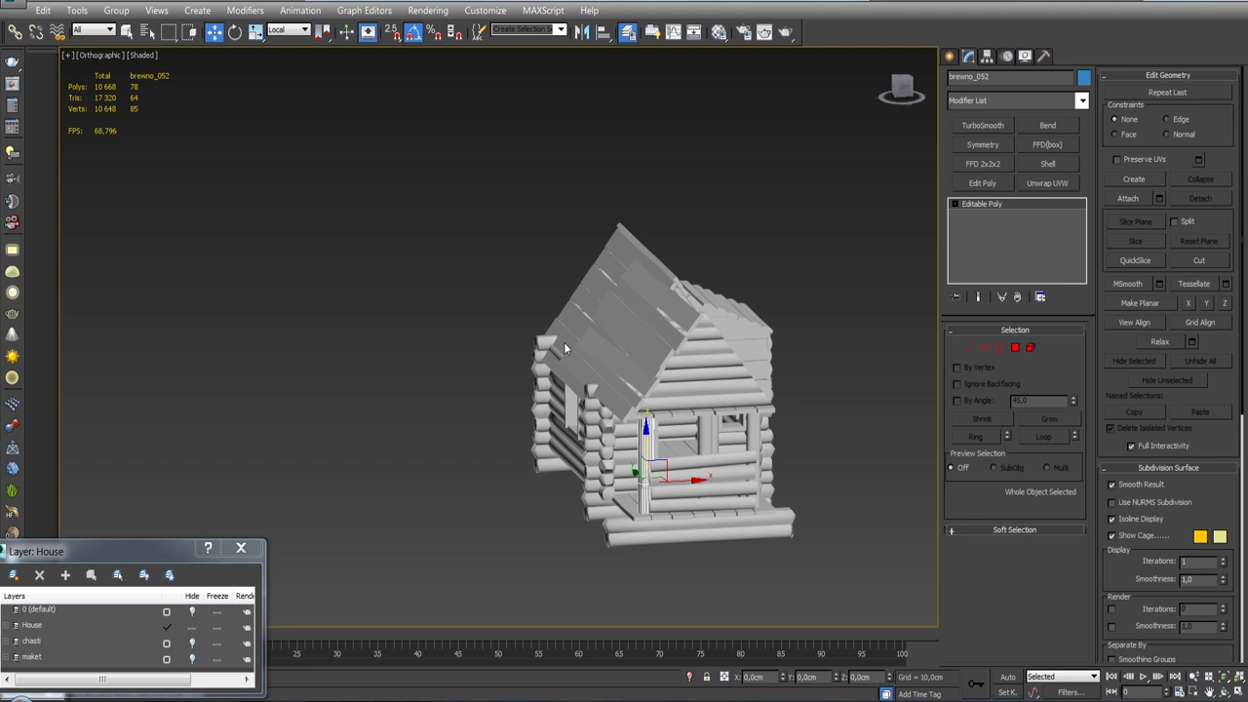
Shift-drag the plank roof group along X and clone it as a Copy, Group012.
mouse_move(564, 341)
middle_mouse_down("alt")
mouse_move(580, 315)
mouse_move(531, 356)
middle_mouse_up("alt")
scroll(546, 356, "up", 3)
scroll(546, 356, "up", 2)
mouse_move(564, 235)
middle_mouse_down("alt")
mouse_move(616, 259)
mouse_move(529, 210)
middle_mouse_up("alt")
left_click(565, 244)
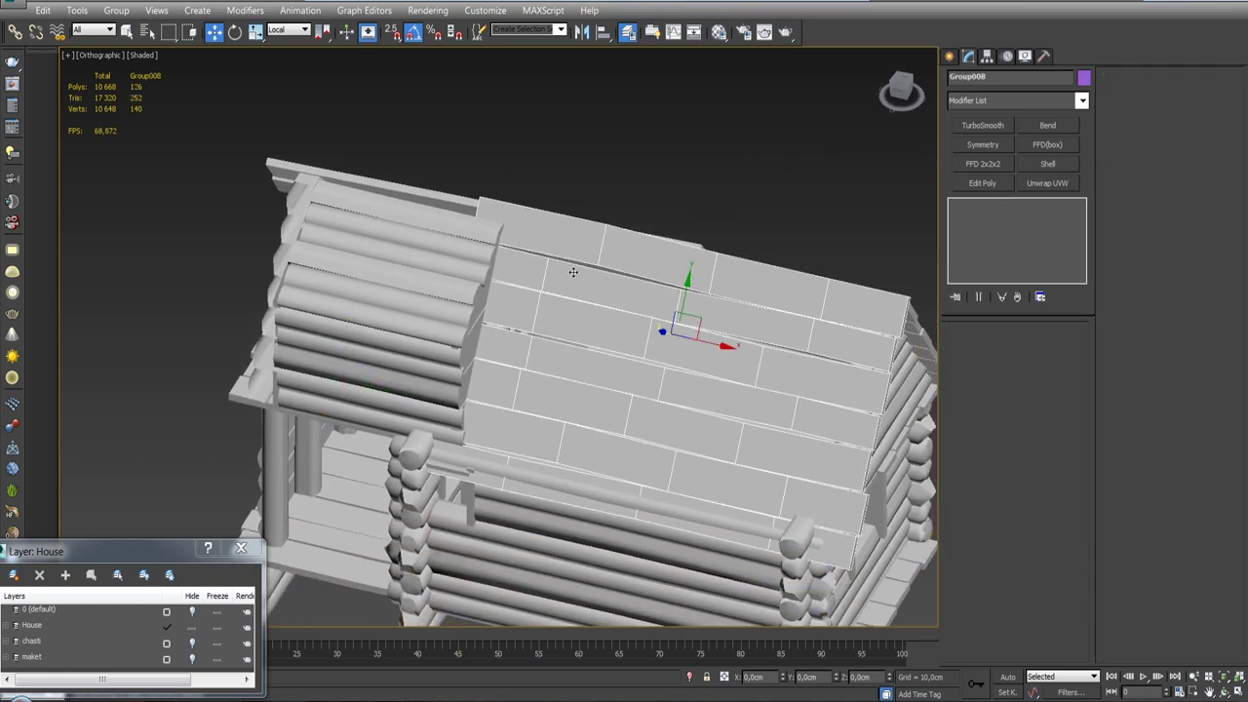
left_click_drag(718, 343, 490, 316, "shift")
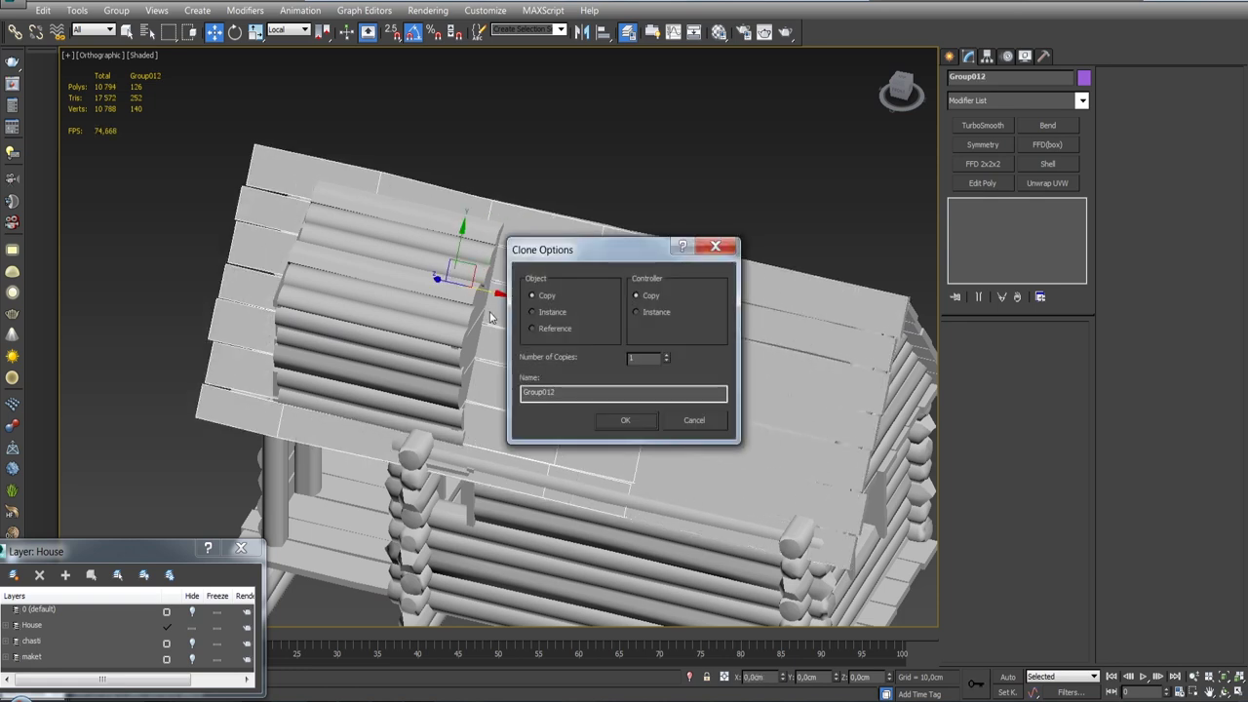
left_click(622, 426)
mouse_move(571, 371)
middle_mouse_down("alt")
mouse_move(529, 337)
mouse_move(608, 322)
mouse_move(572, 321)
mouse_move(613, 289)
mouse_move(719, 315)
mouse_move(725, 359)
mouse_move(669, 322)
mouse_move(653, 328)
middle_mouse_up("alt")
mouse_move(416, 278)
middle_mouse_down("alt")
mouse_move(438, 322)
mouse_move(356, 271)
mouse_move(390, 295)
mouse_move(402, 274)
mouse_move(464, 281)
mouse_move(429, 282)
middle_mouse_up("alt")
scroll(429, 282, "up", 5)
Nudge the copied roof group slightly down in Z, then up the slope in Y along the dormer gable.
middle_click_drag(429, 239, 421, 232, "alt")
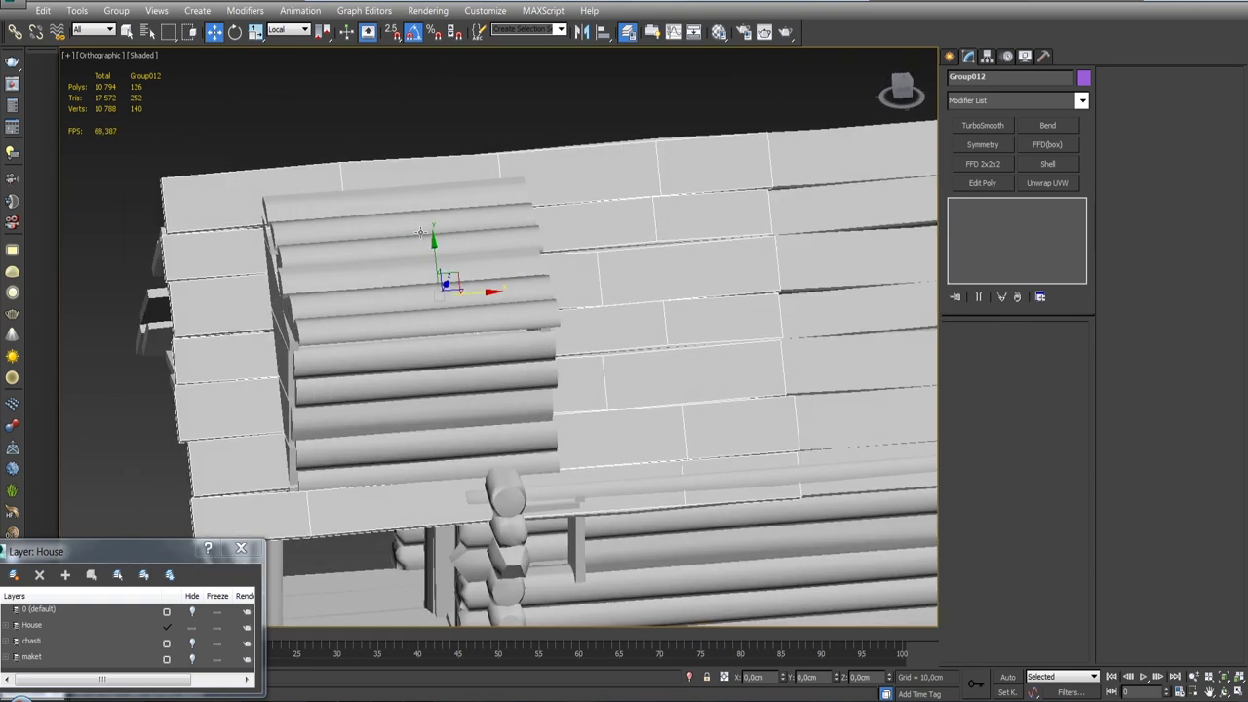
middle_click_drag(456, 274, 424, 304, "alt")
left_click_drag(428, 321, 430, 326)
mouse_move(428, 326)
middle_mouse_down("alt")
mouse_move(567, 333)
mouse_move(491, 333)
middle_mouse_up("alt")
middle_click_drag(478, 337, 489, 330, "alt")
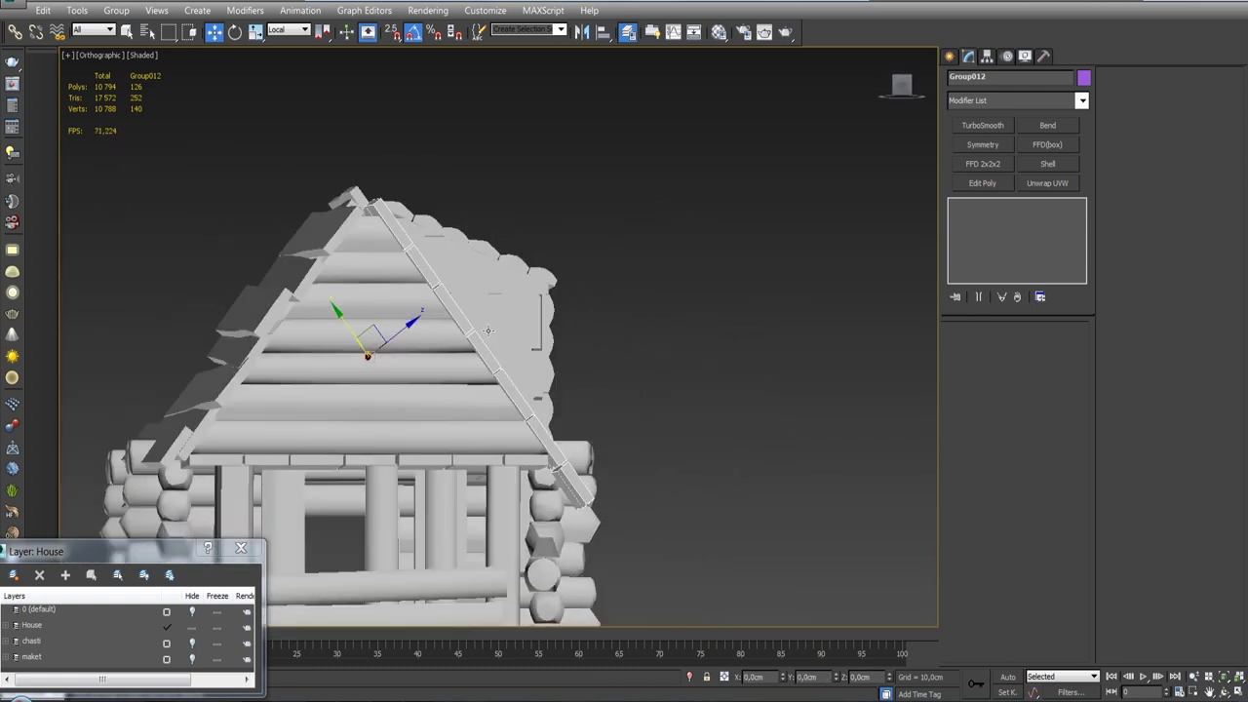
left_click_drag(401, 325, 407, 328)
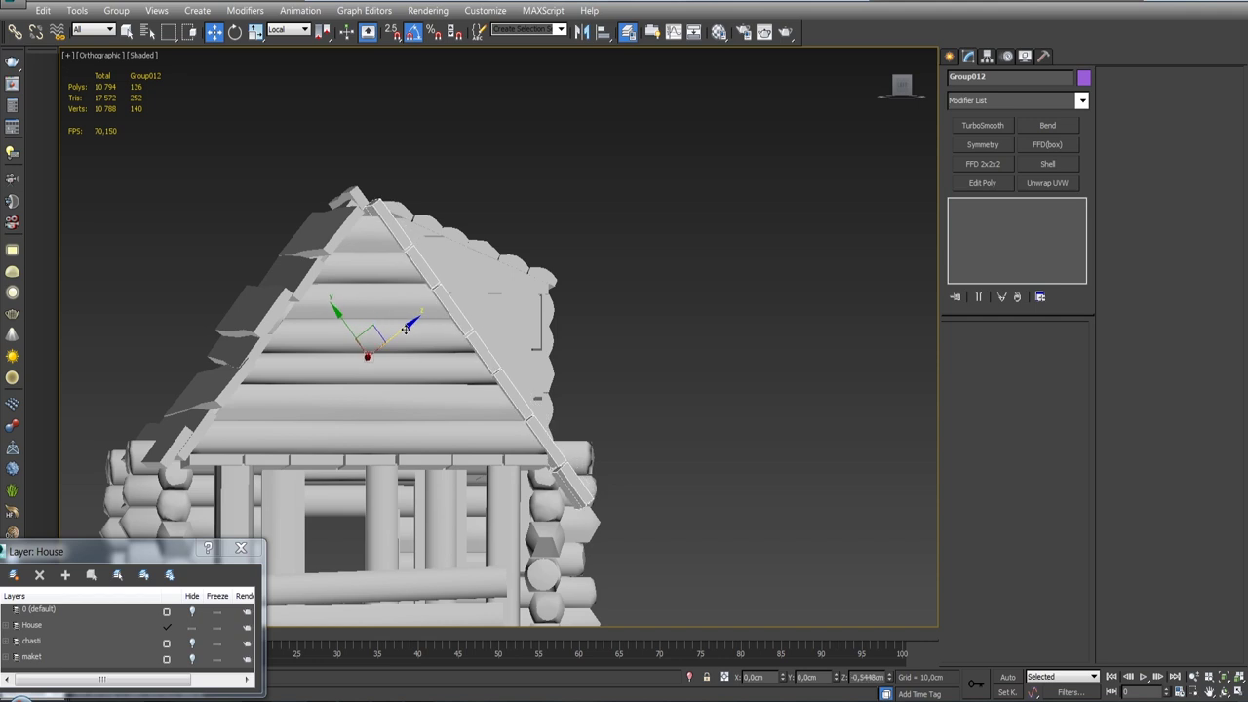
middle_click_drag(427, 312, 449, 321, "alt")
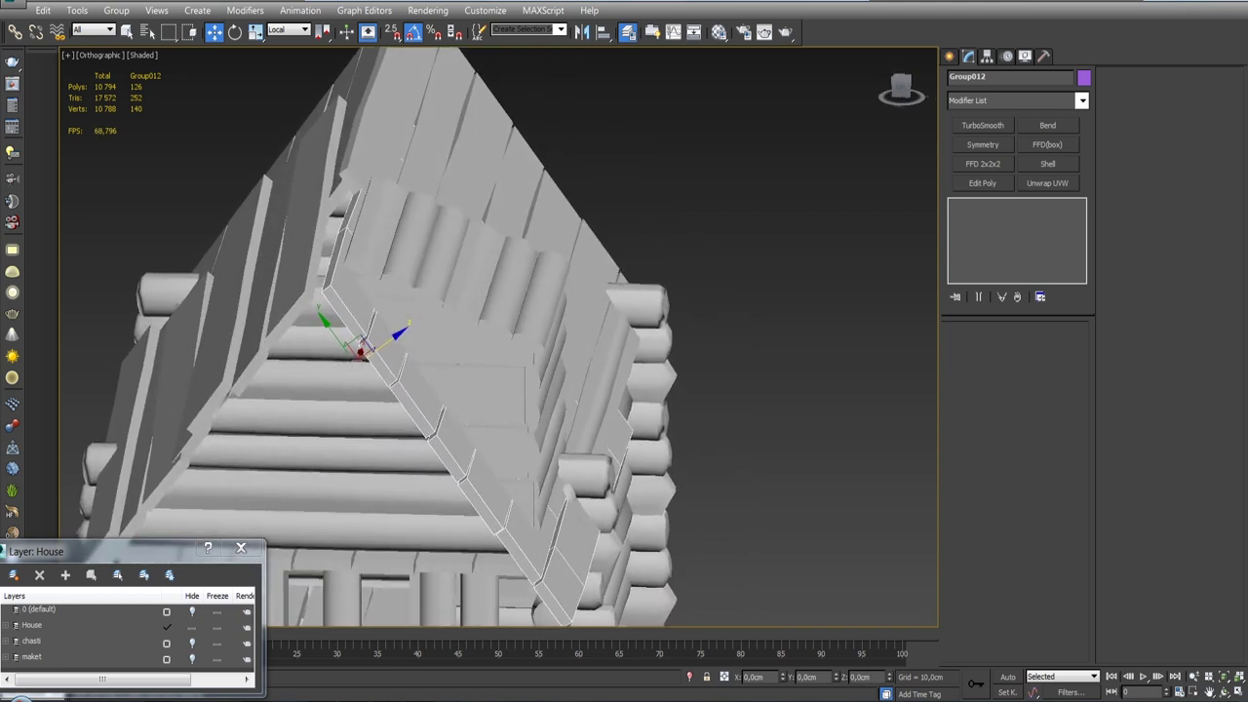
left_click_drag(333, 333, 321, 322)
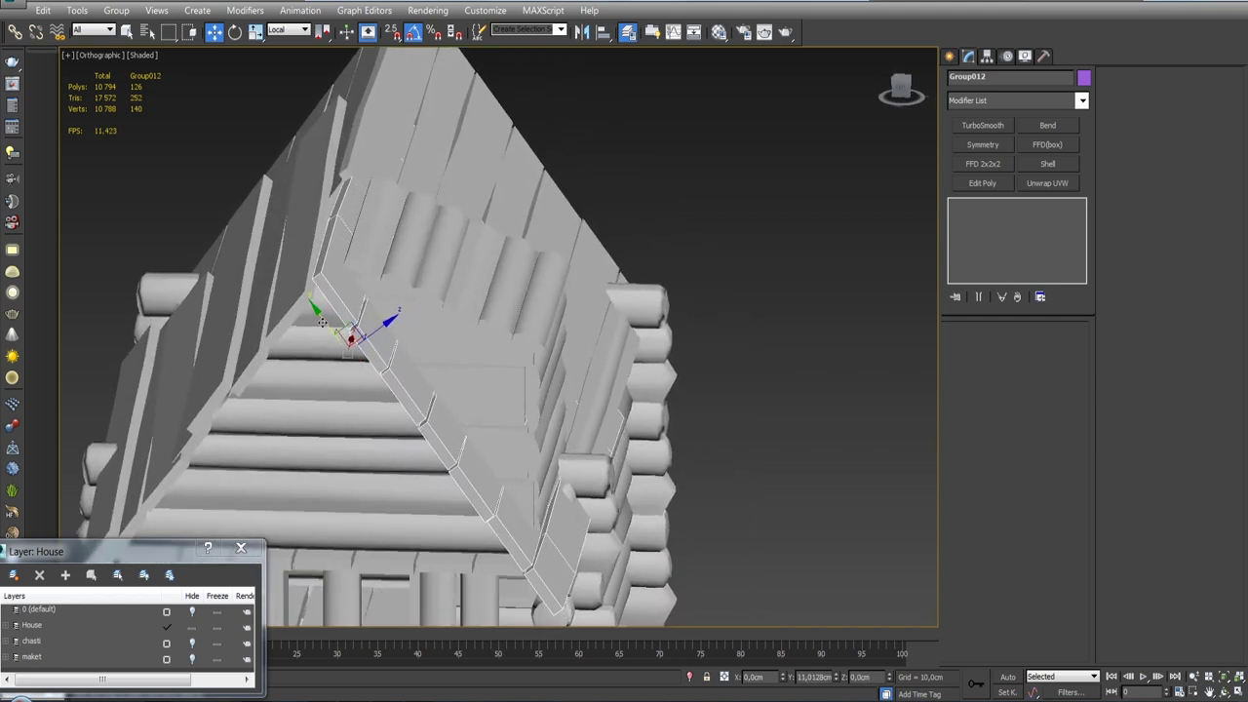
mouse_move(446, 311)
middle_mouse_down("alt")
mouse_move(349, 387)
mouse_move(402, 331)
mouse_move(382, 344)
middle_mouse_up("alt")
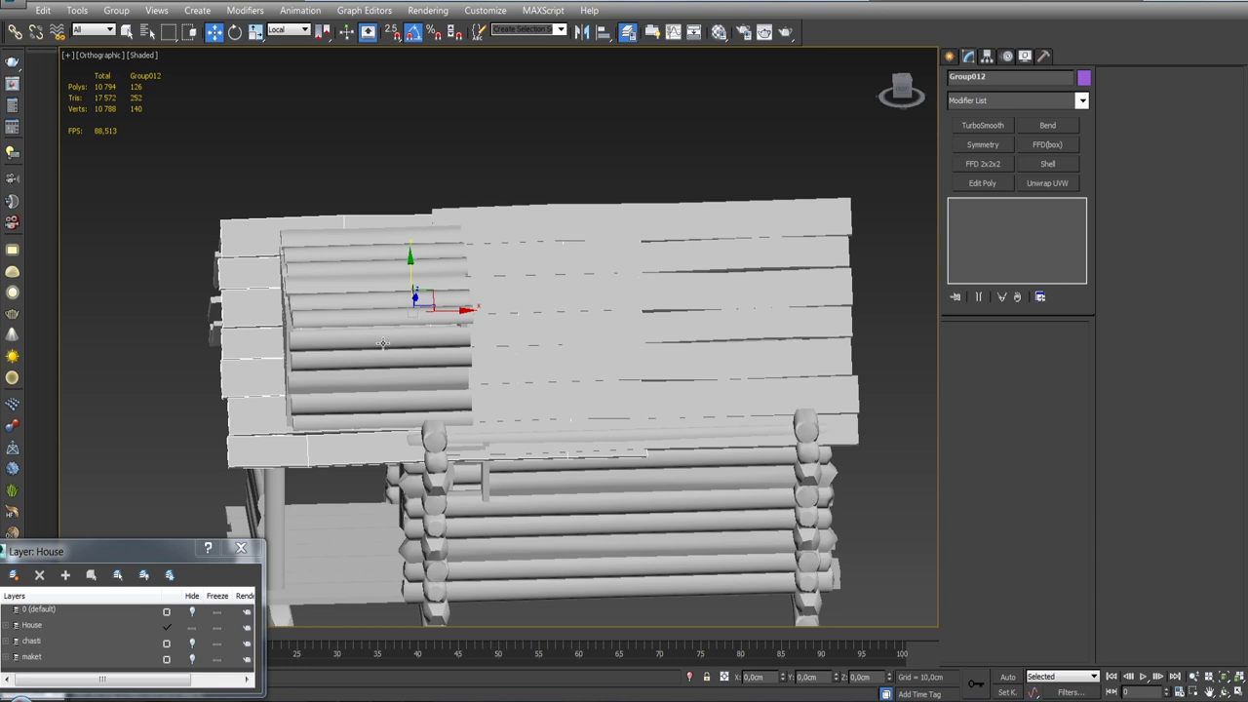
Isolate the copied roof together with the gable panel and frame them in Front view.
key("f")
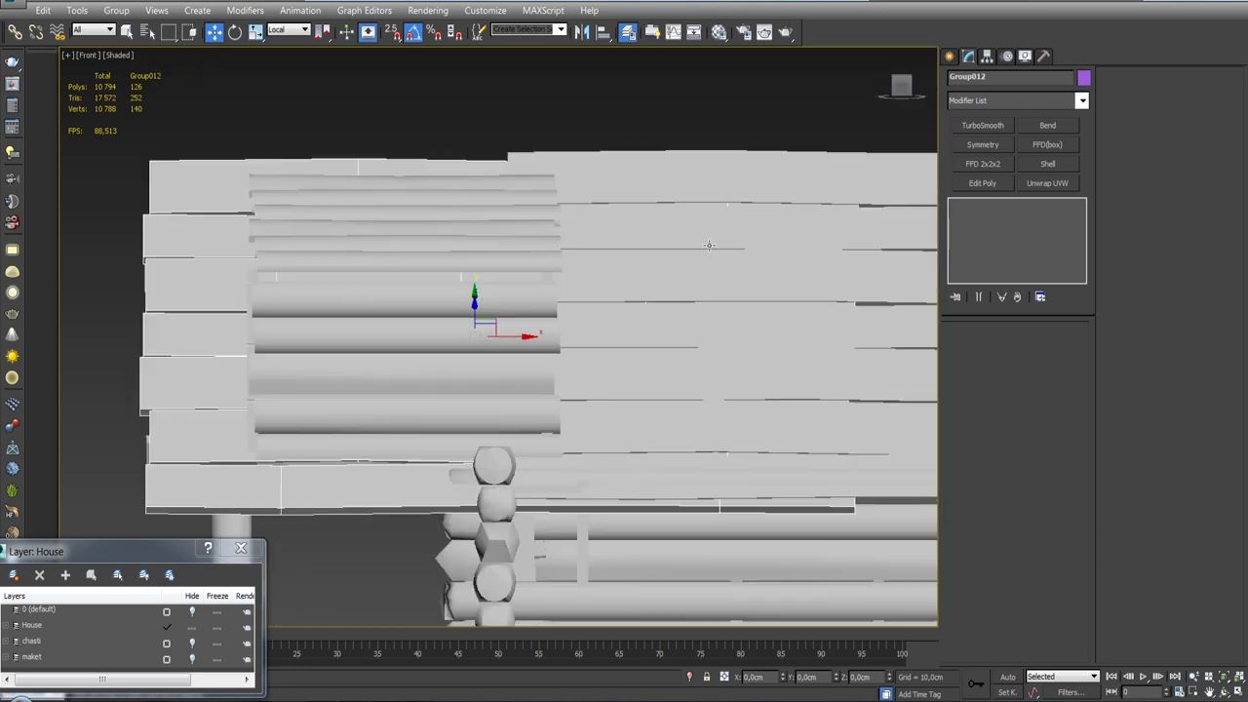
mouse_move(351, 315)
middle_mouse_down()
mouse_move(438, 237)
mouse_move(472, 253)
middle_mouse_up()
left_click(441, 261, "ctrl")
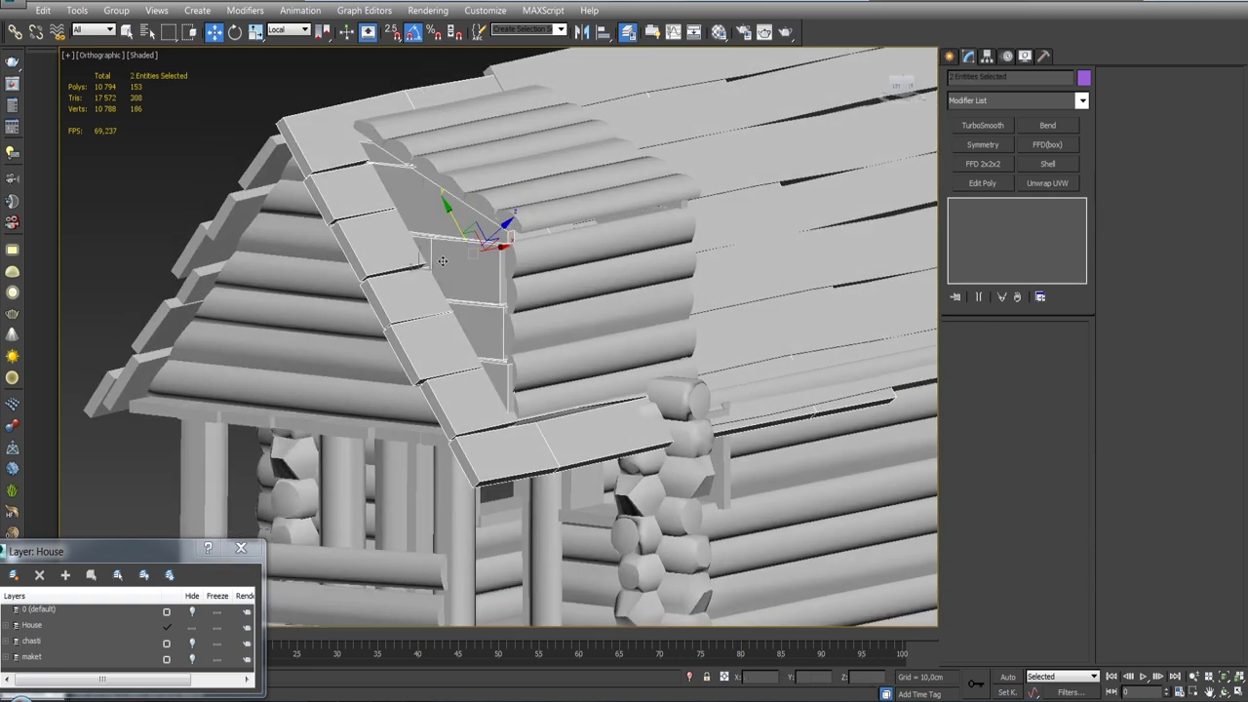
left_click(689, 676)
middle_click_drag(566, 359, 482, 365, "alt")
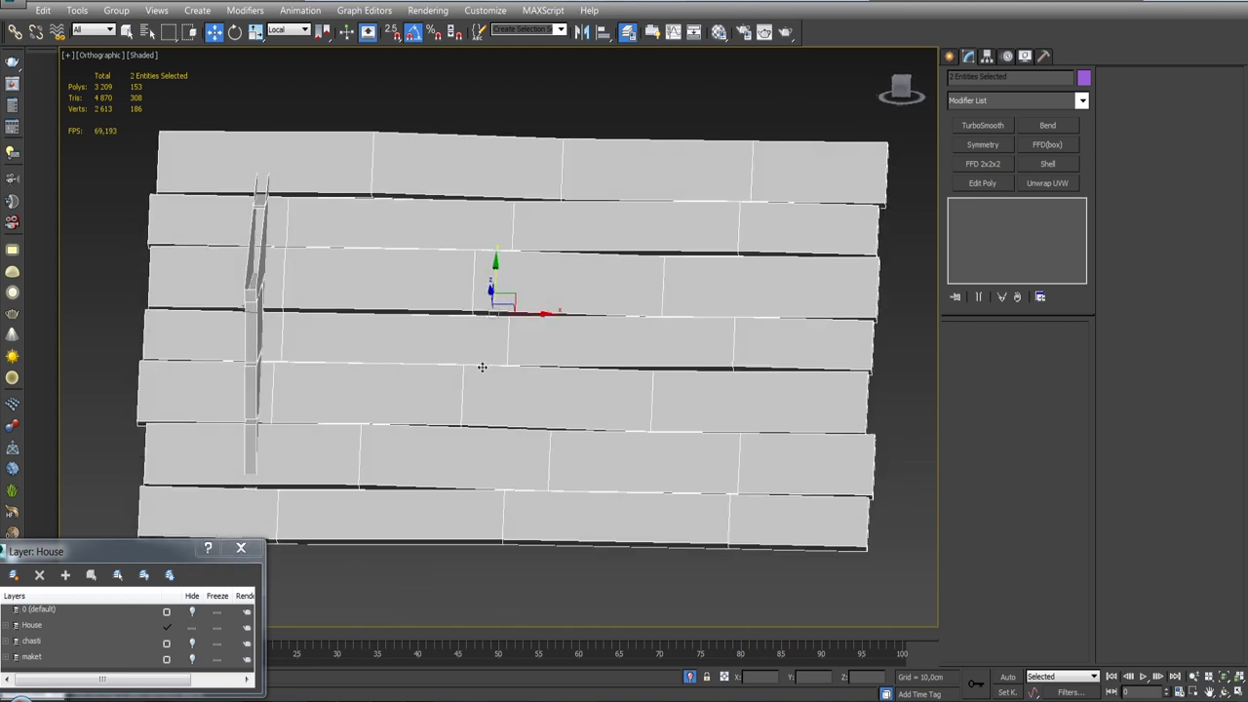
key("f")
key("z")
Select only Group012 and browse the Modifier List.
left_click(738, 180)
left_click(1082, 100)
left_click_drag(1084, 145, 1085, 373)
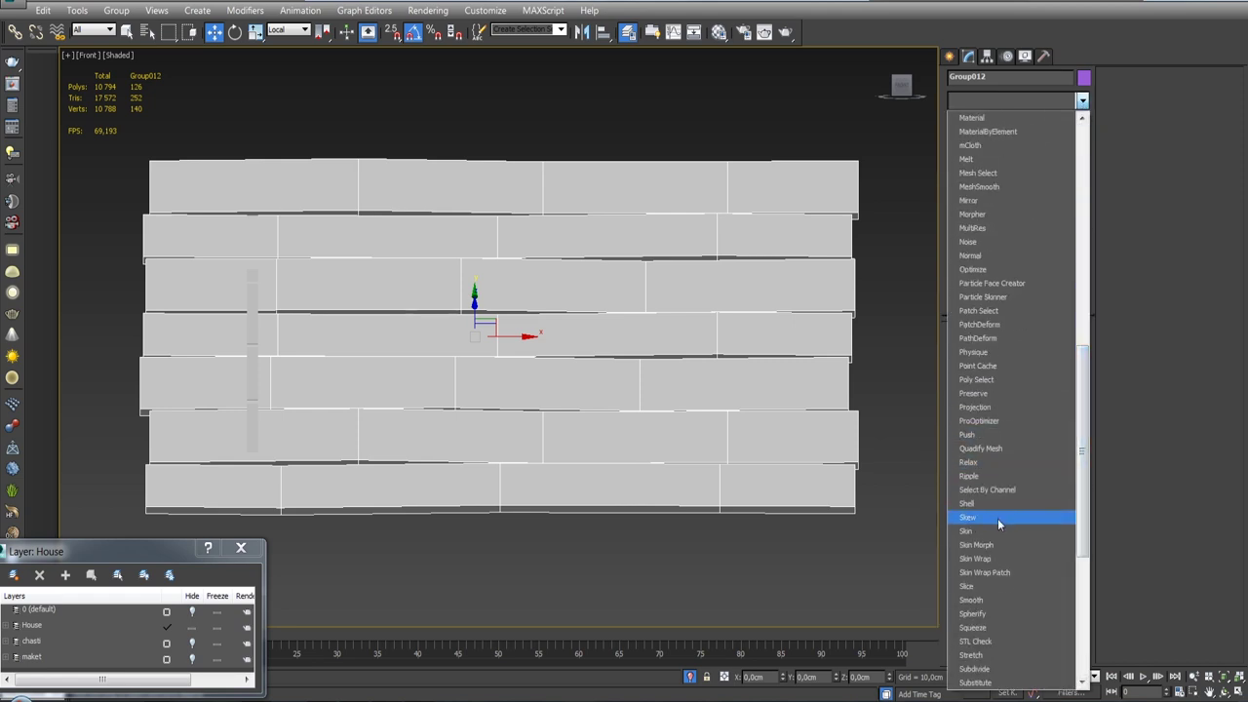
Try a Slice modifier on the planks, delete it, and ungroup the roof.
left_click(994, 586)
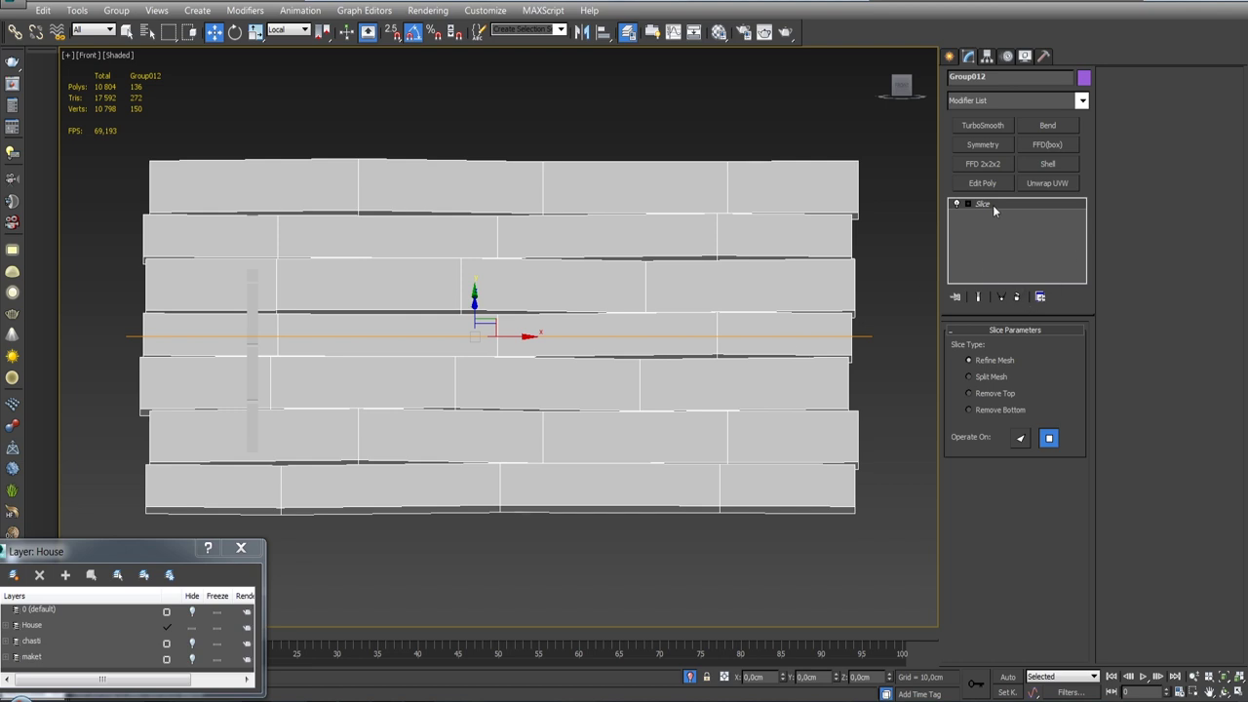
left_click(1019, 297)
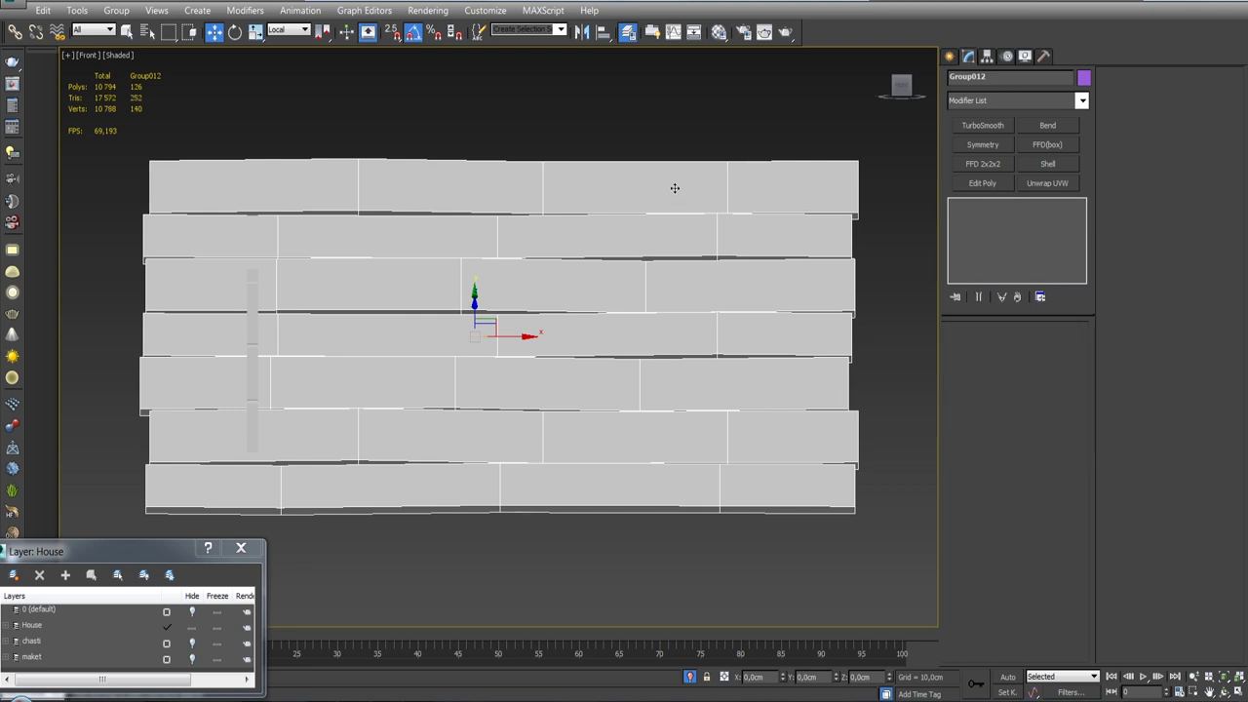
left_click(116, 10)
left_click(132, 44)
Select all seven roof boards, from doska_074 down to doska_076.
left_click(318, 130)
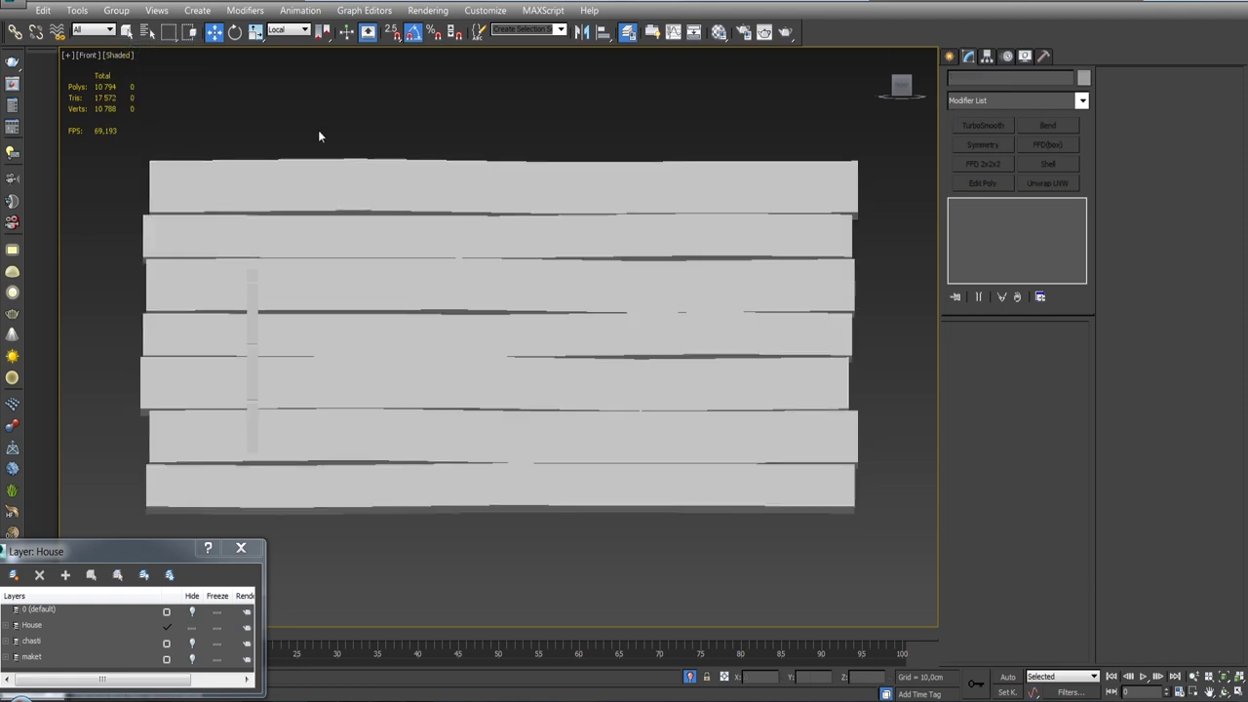
left_click(330, 181)
left_click(758, 239)
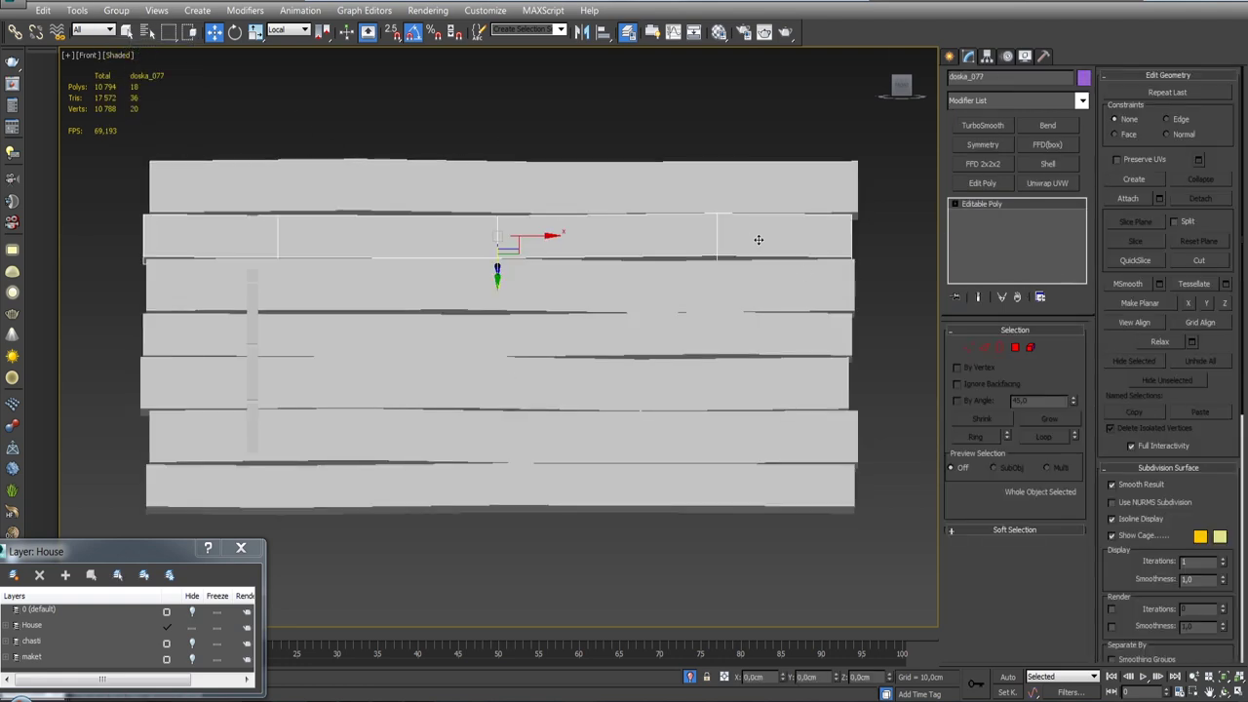
key("q")
left_click(826, 290)
left_click(835, 340)
left_click(832, 380)
left_click(829, 416)
left_click(822, 484)
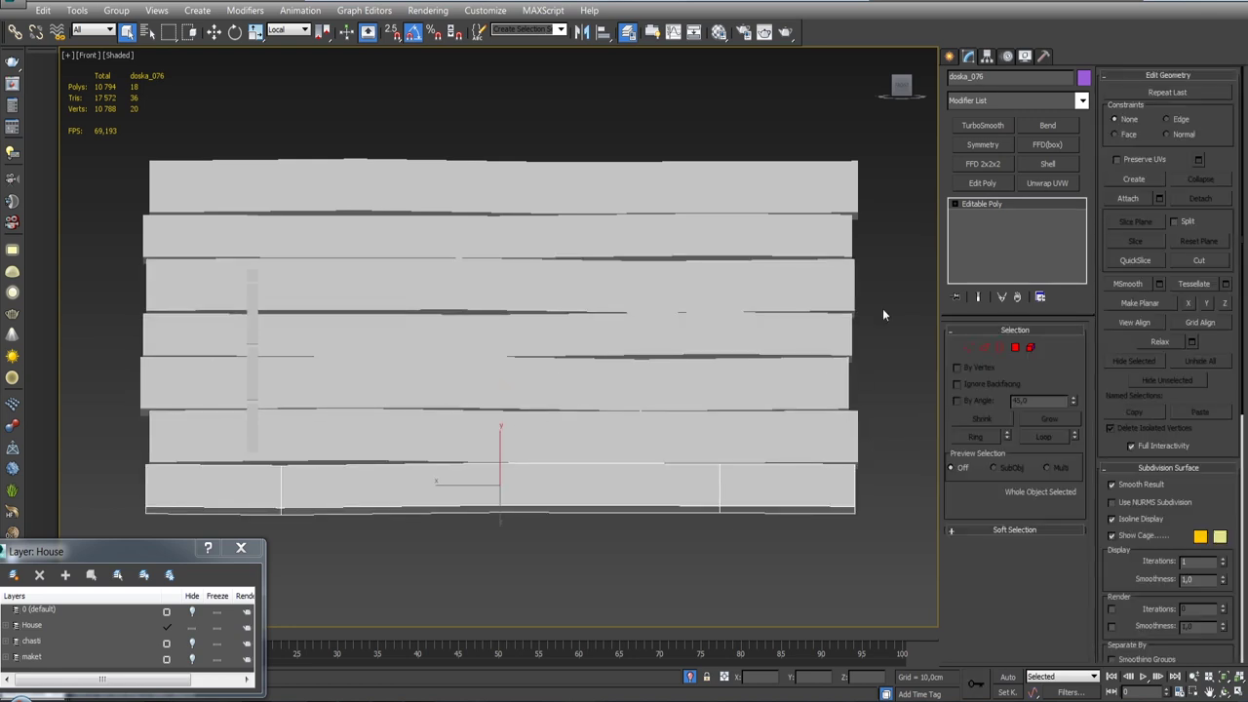
left_click_drag(824, 526, 820, 532)
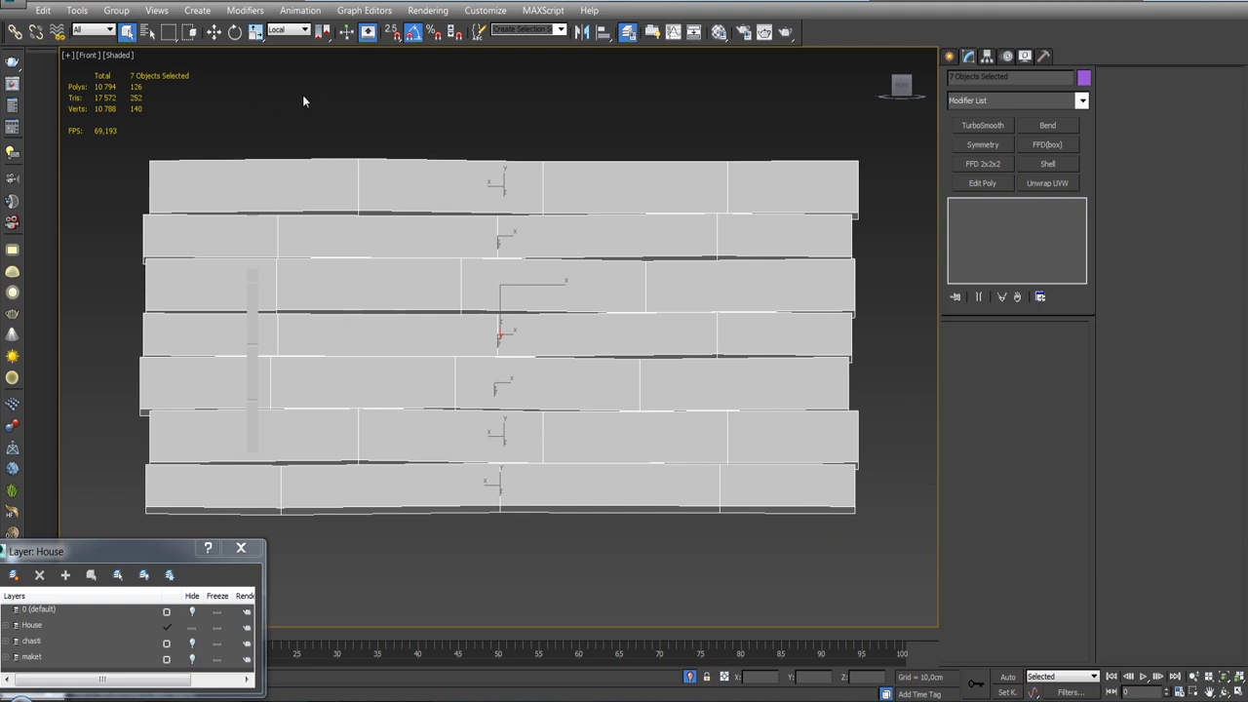
Group the seven selected boards as Group012.
left_click(116, 10)
left_click(134, 30)
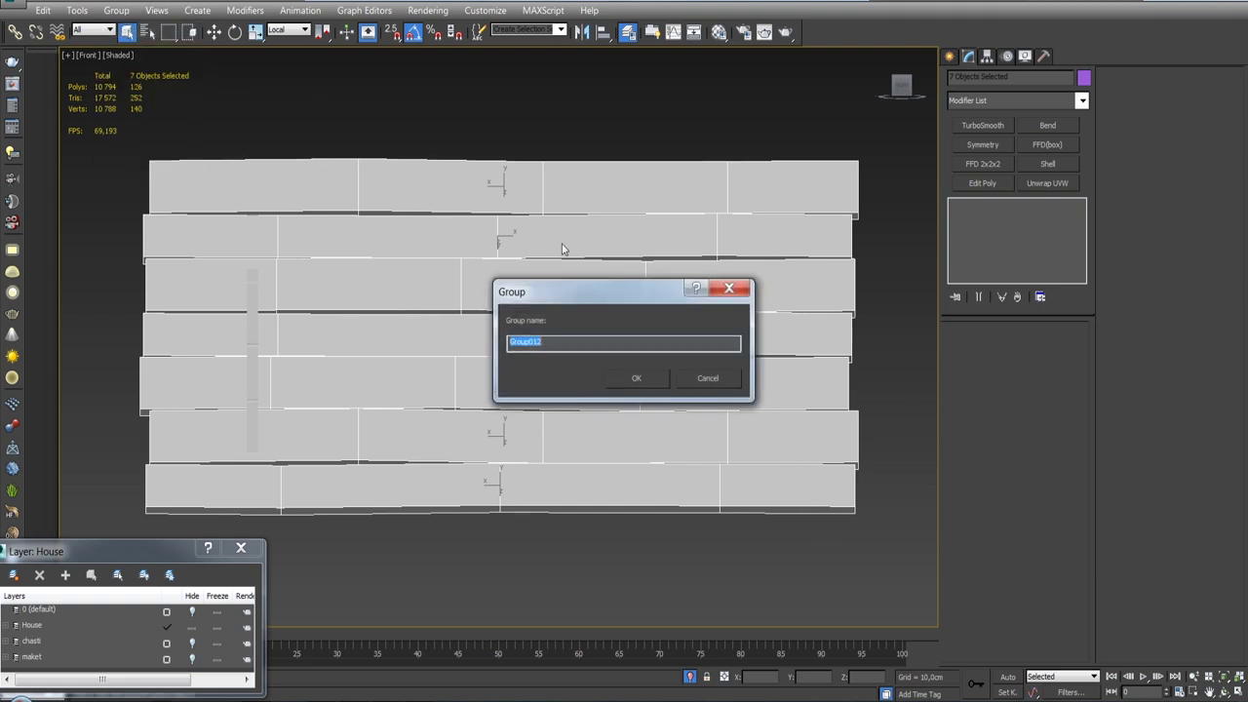
left_click(633, 379)
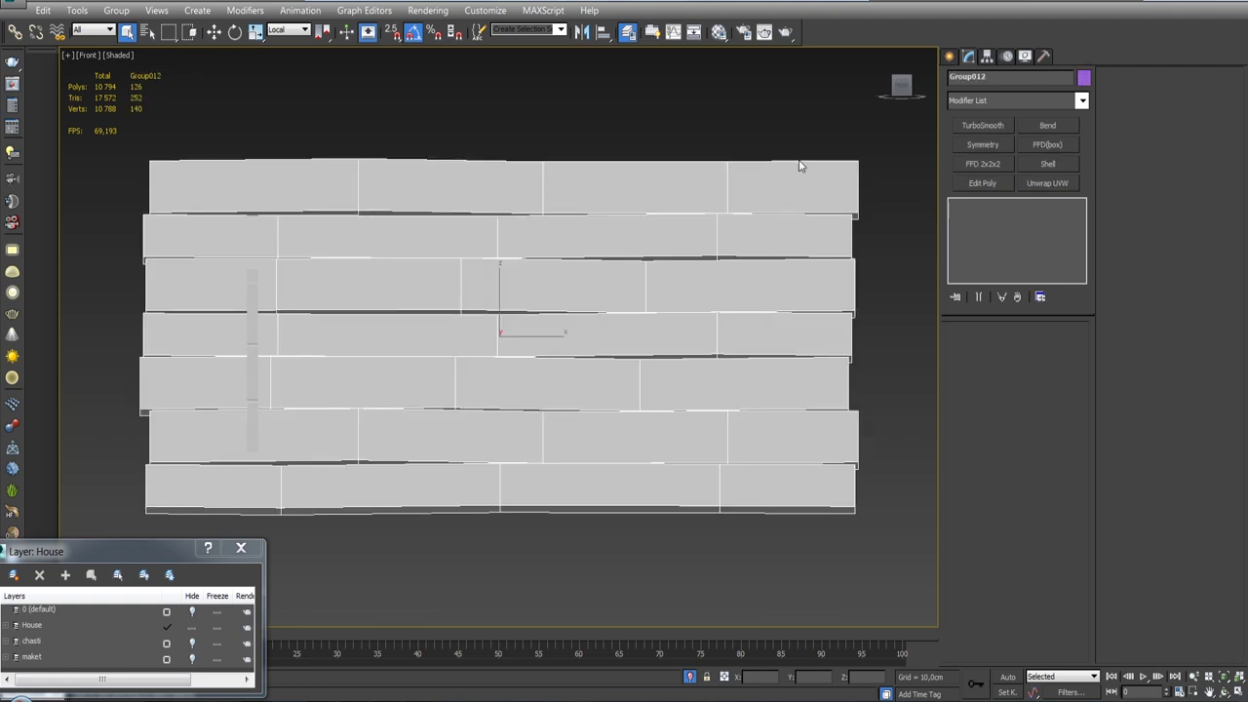
left_click(1082, 101)
scroll(1024, 409, "down", 20)
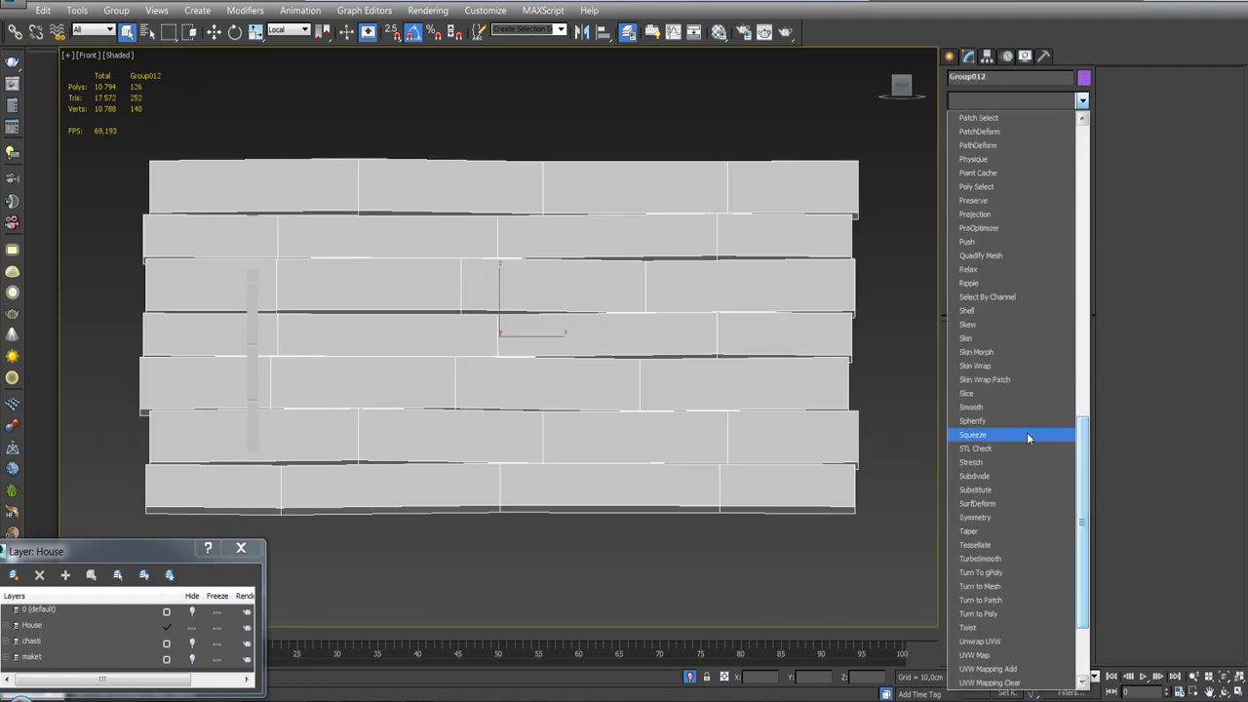
Add a Slice modifier to Group012 and isolate it in Front view.
left_click(988, 395)
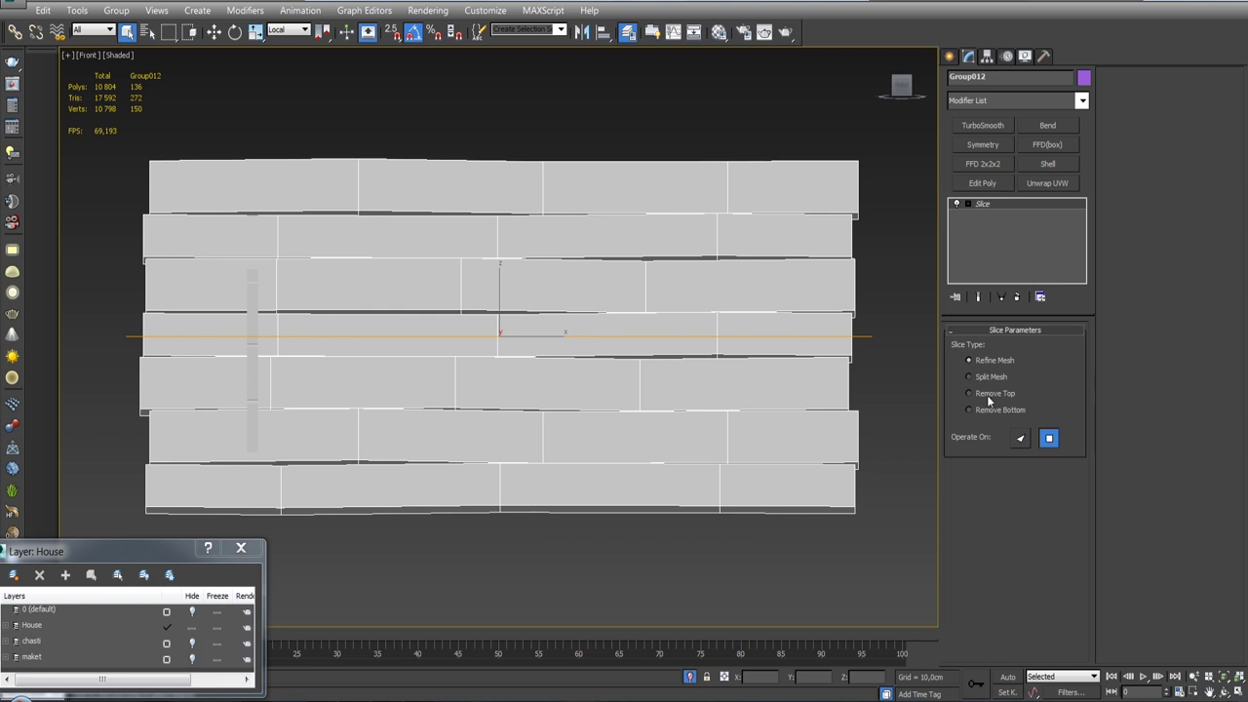
key("alt+ctrl+h")
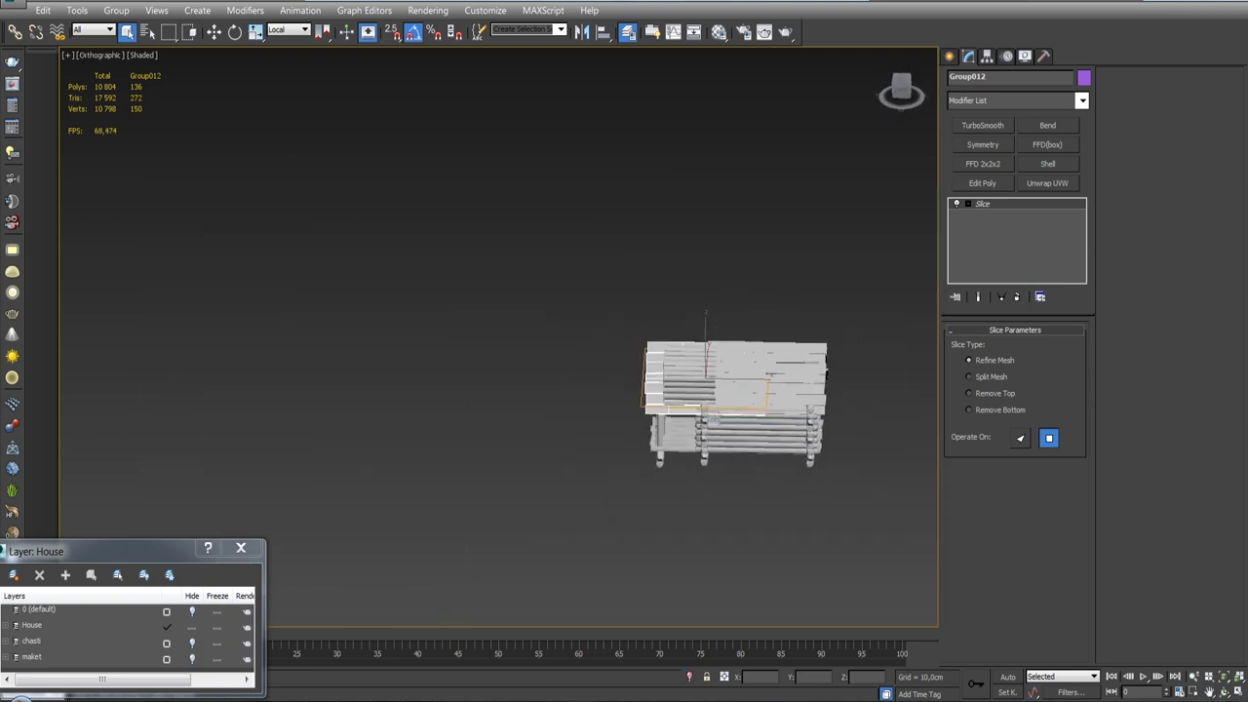
scroll(744, 460, "down", 5)
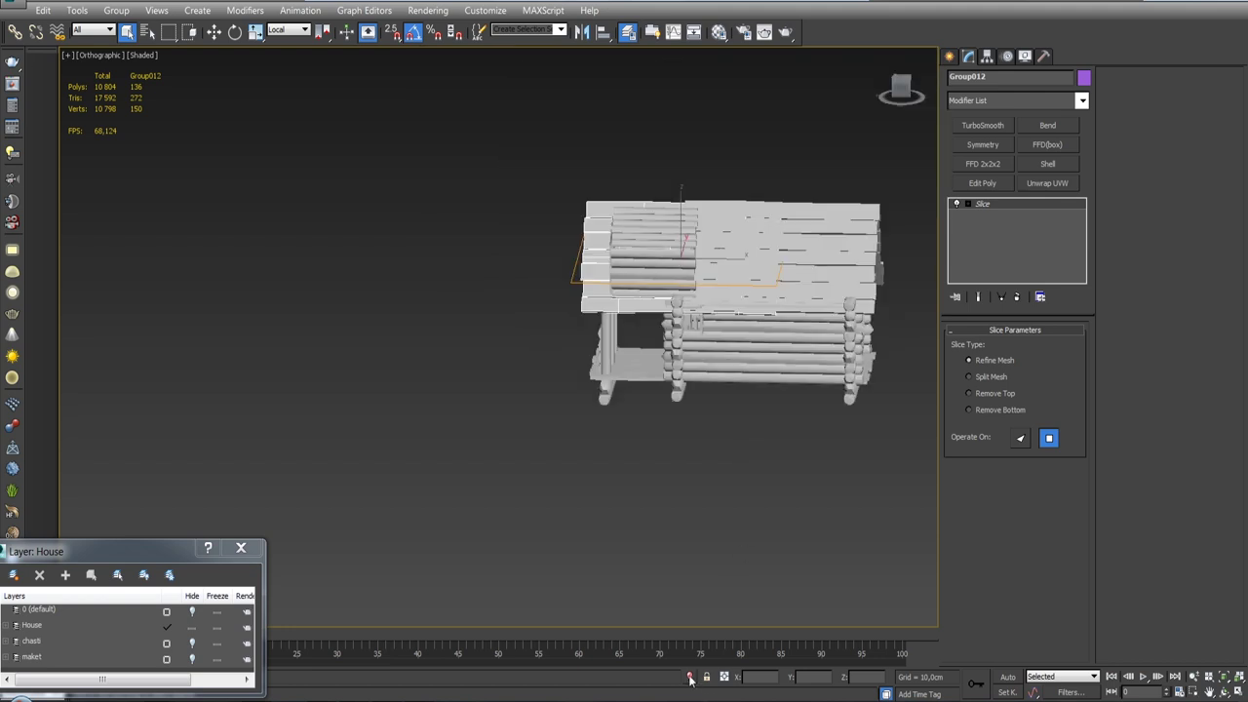
left_click(689, 677)
key("f")
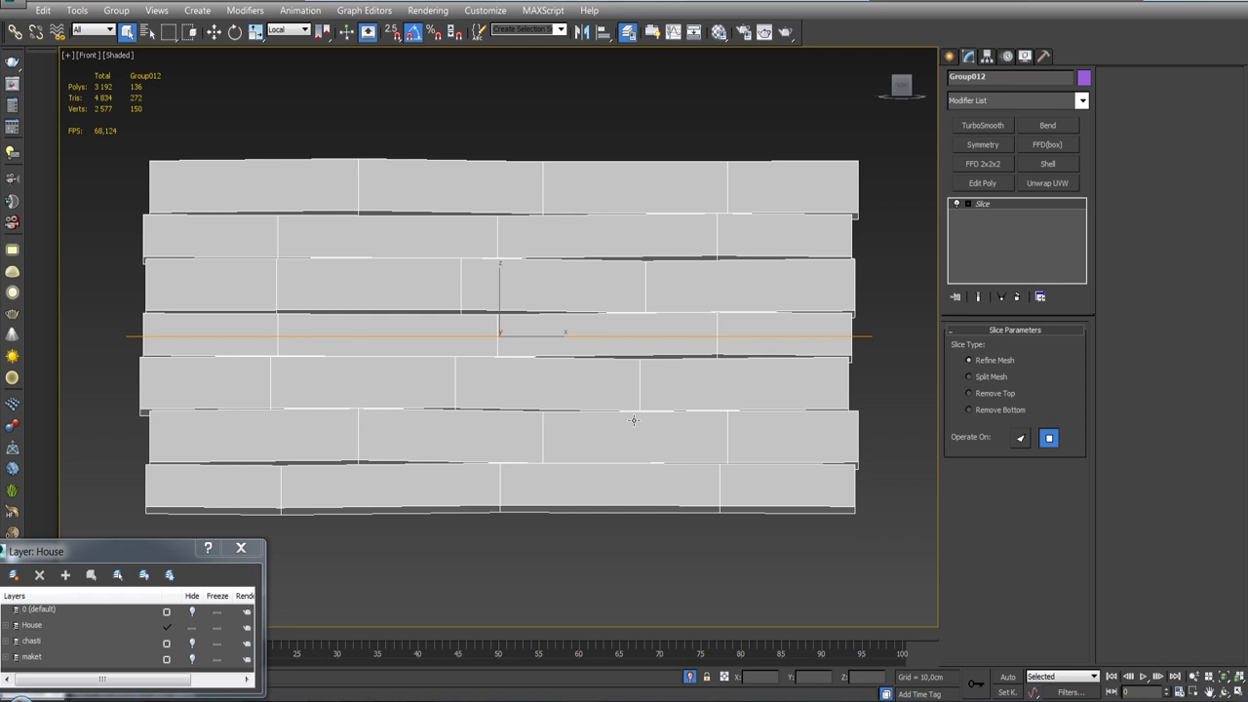
Test-rotate the slice plane, then cancel so it stays level.
key("e")
left_click_drag(534, 304, 621, 363)
right_click(559, 319)
left_click(984, 203)
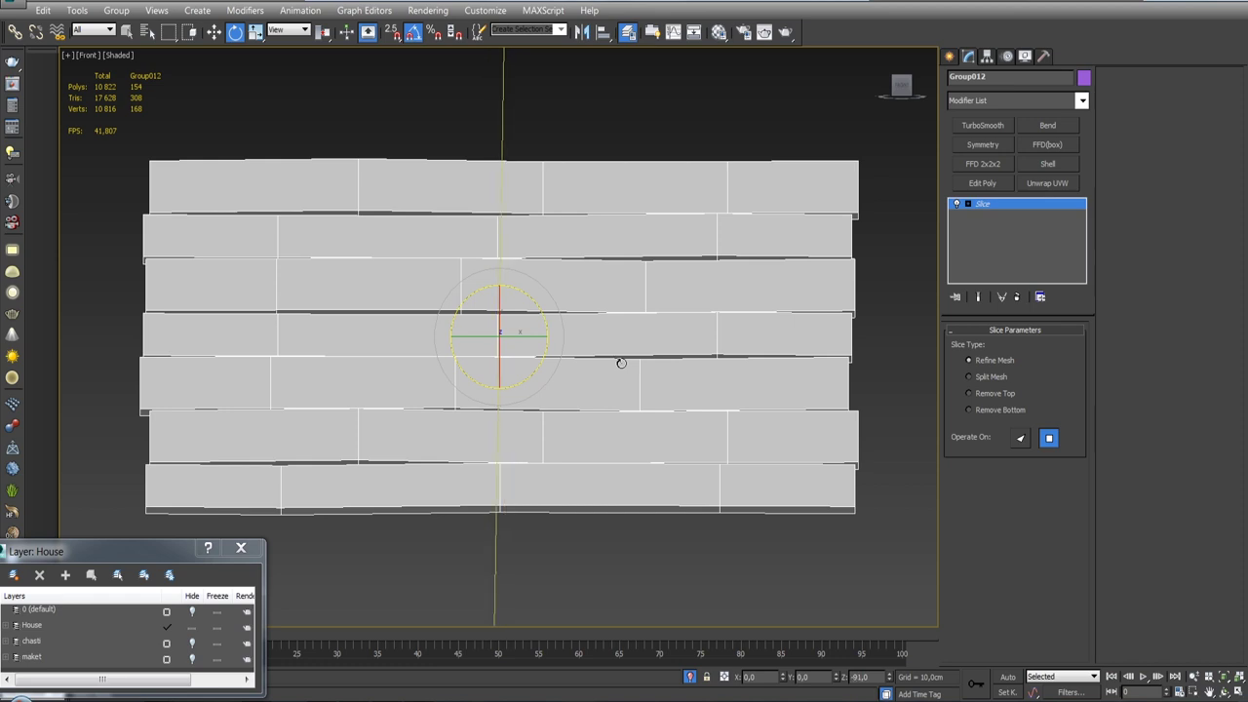
Move the slice plane left toward the dormer and set the Slice to Remove Top.
key("w")
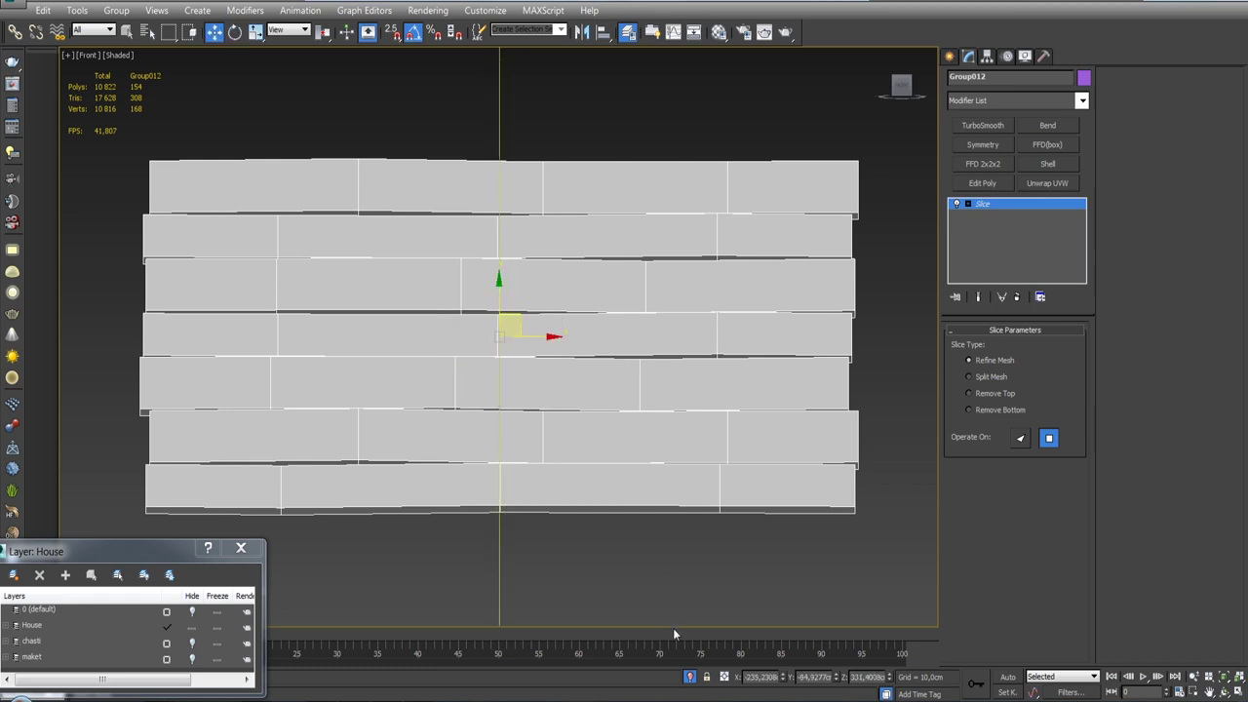
left_click(691, 676)
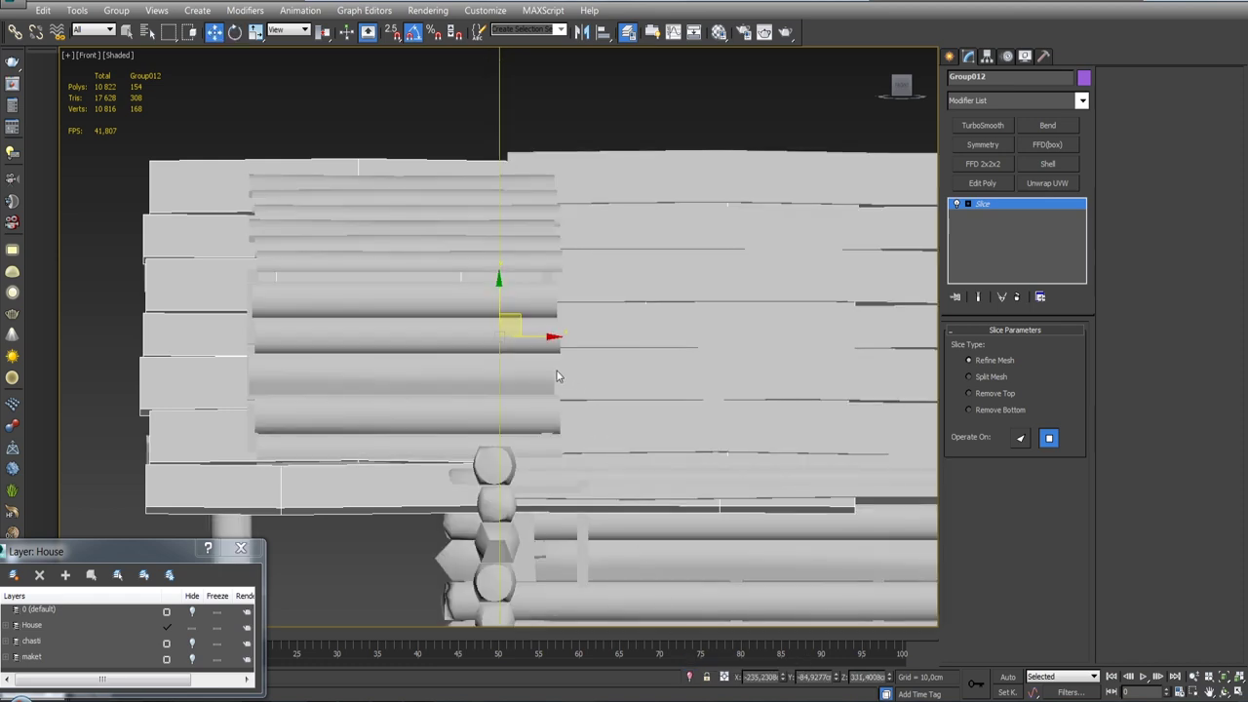
left_click_drag(545, 338, 318, 338)
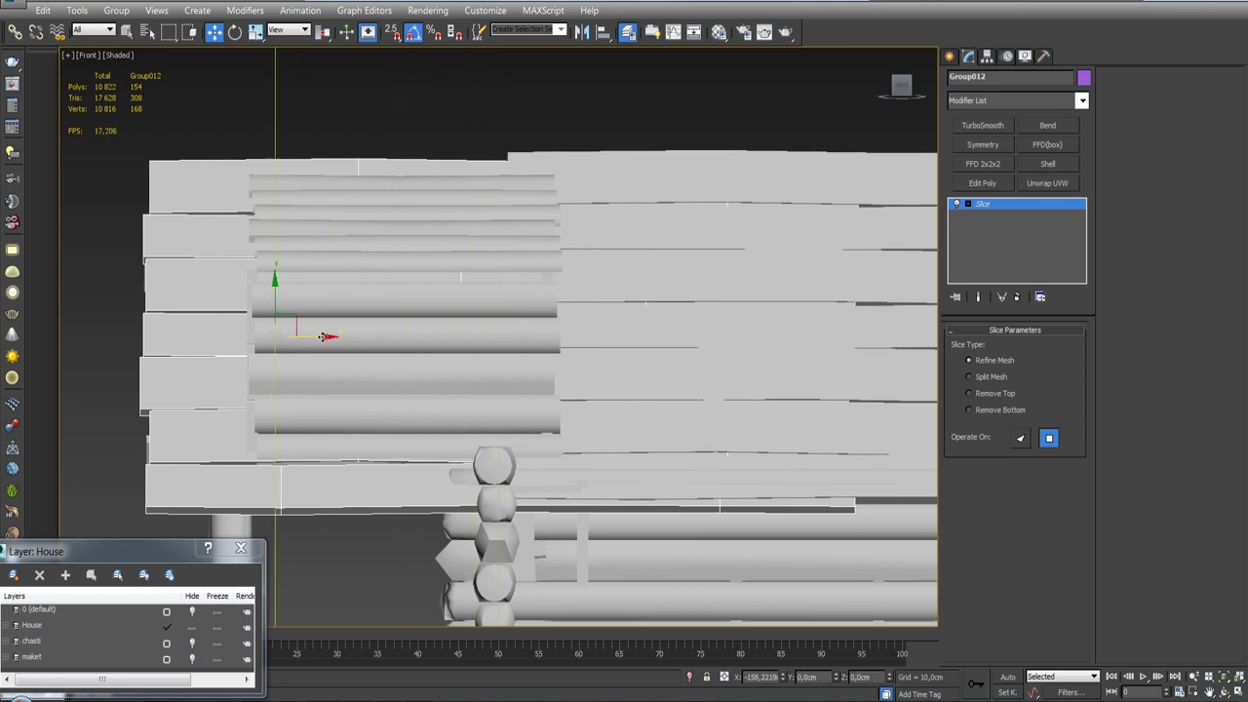
middle_click_drag(318, 338, 529, 342, "alt")
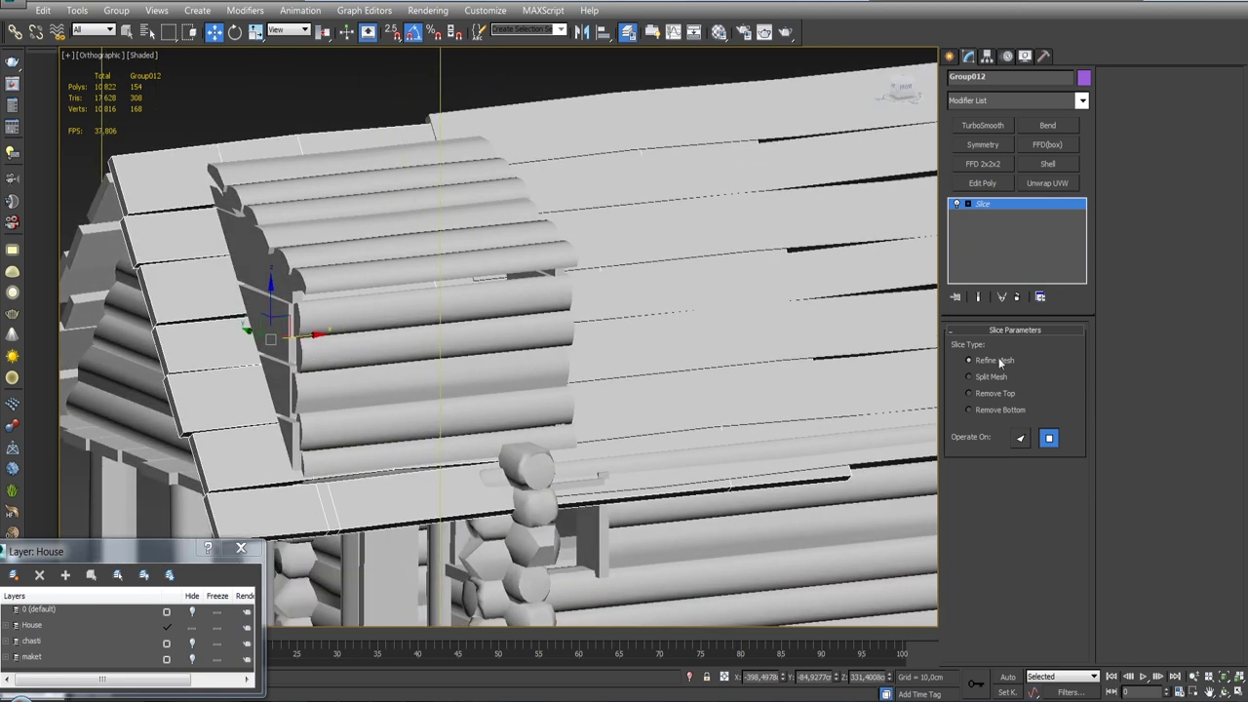
left_click(983, 394)
mouse_move(674, 351)
middle_mouse_down("alt")
mouse_move(640, 385)
mouse_move(639, 411)
mouse_move(648, 342)
middle_mouse_up("alt")
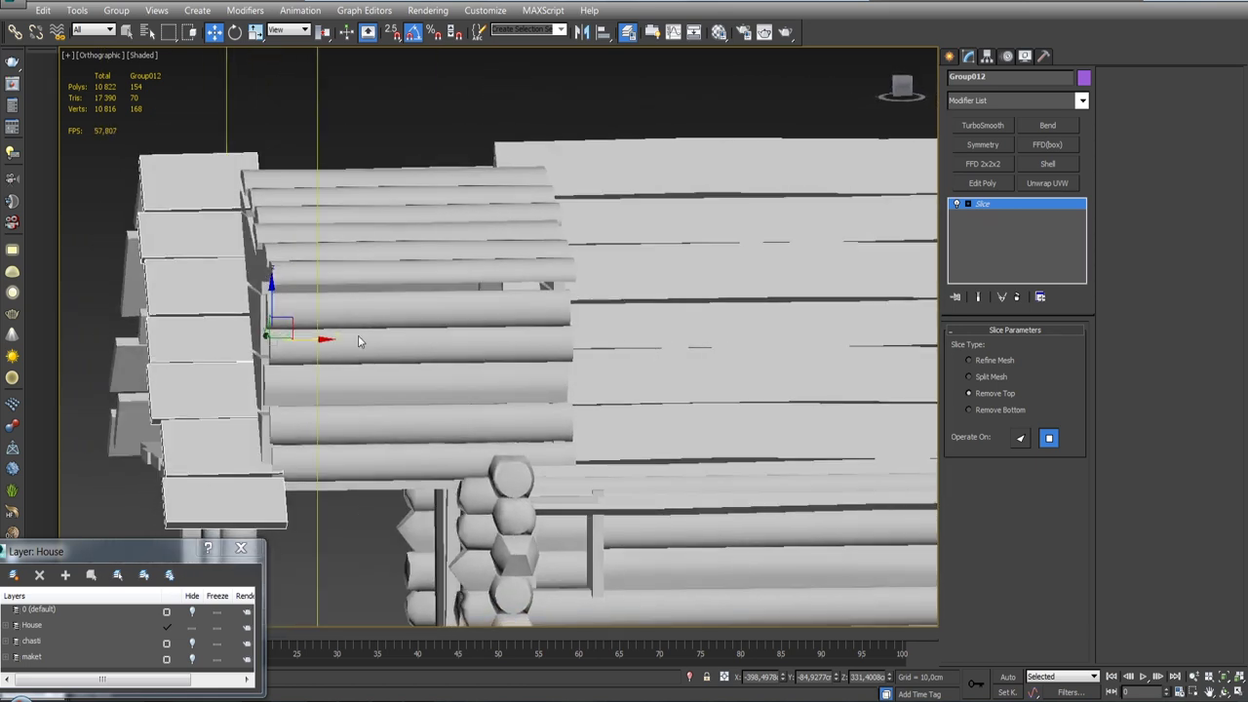
mouse_move(419, 375)
middle_mouse_down("alt")
mouse_move(404, 378)
mouse_move(396, 326)
mouse_move(454, 373)
mouse_move(451, 362)
mouse_move(455, 383)
mouse_move(382, 390)
mouse_move(442, 364)
mouse_move(416, 368)
mouse_move(379, 409)
mouse_move(427, 395)
middle_mouse_up("alt")
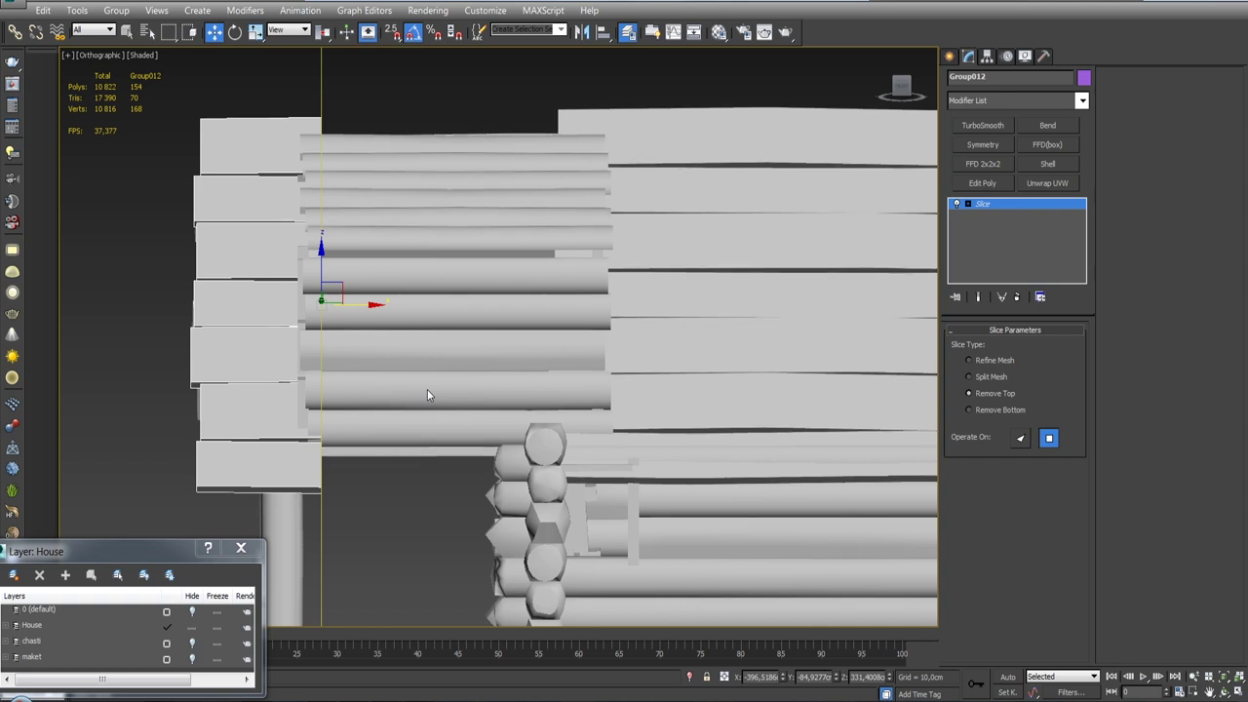
In Front wireframe view, slide the slice plane onto the dormer's log side wall.
key("f")
middle_click_drag(426, 393, 486, 445)
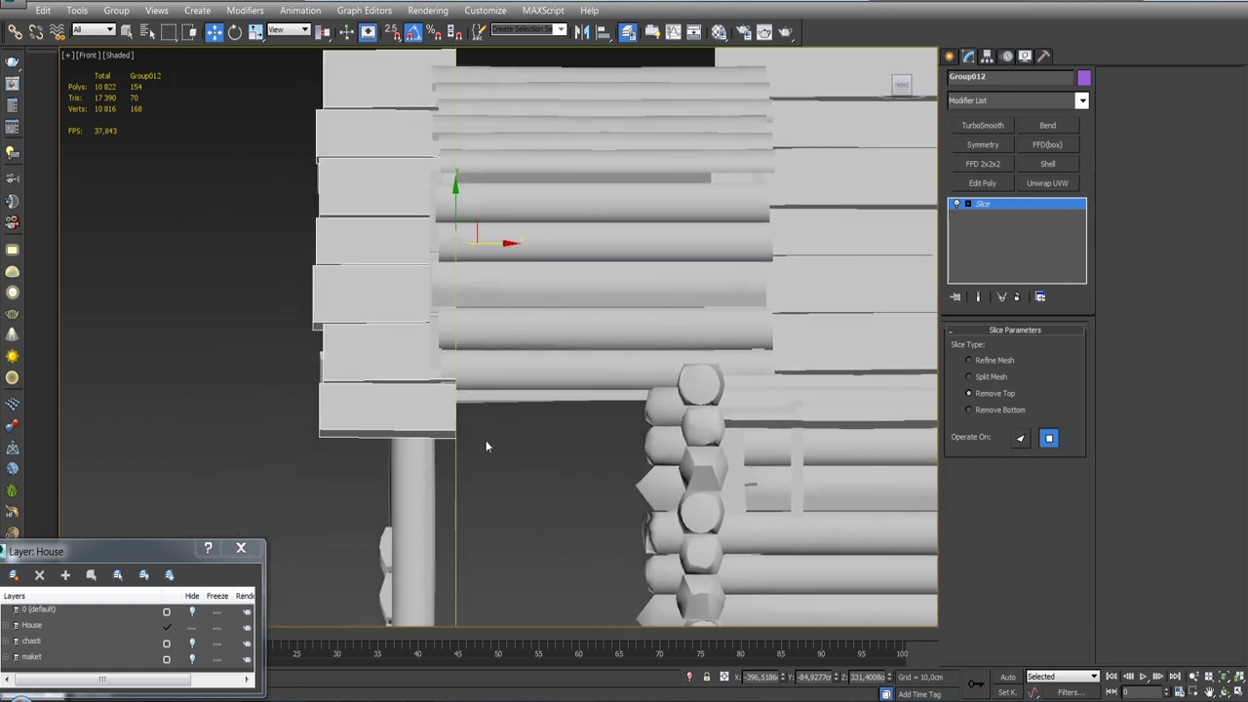
key("F3")
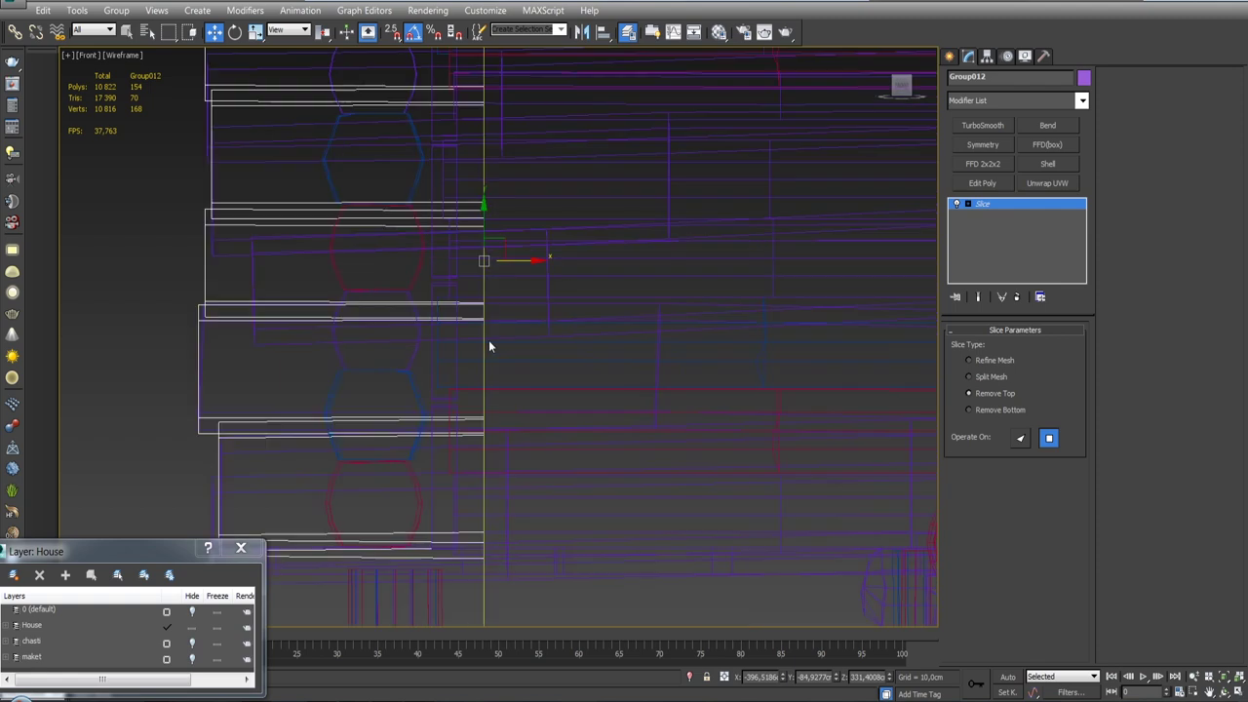
left_click_drag(528, 260, 488, 263)
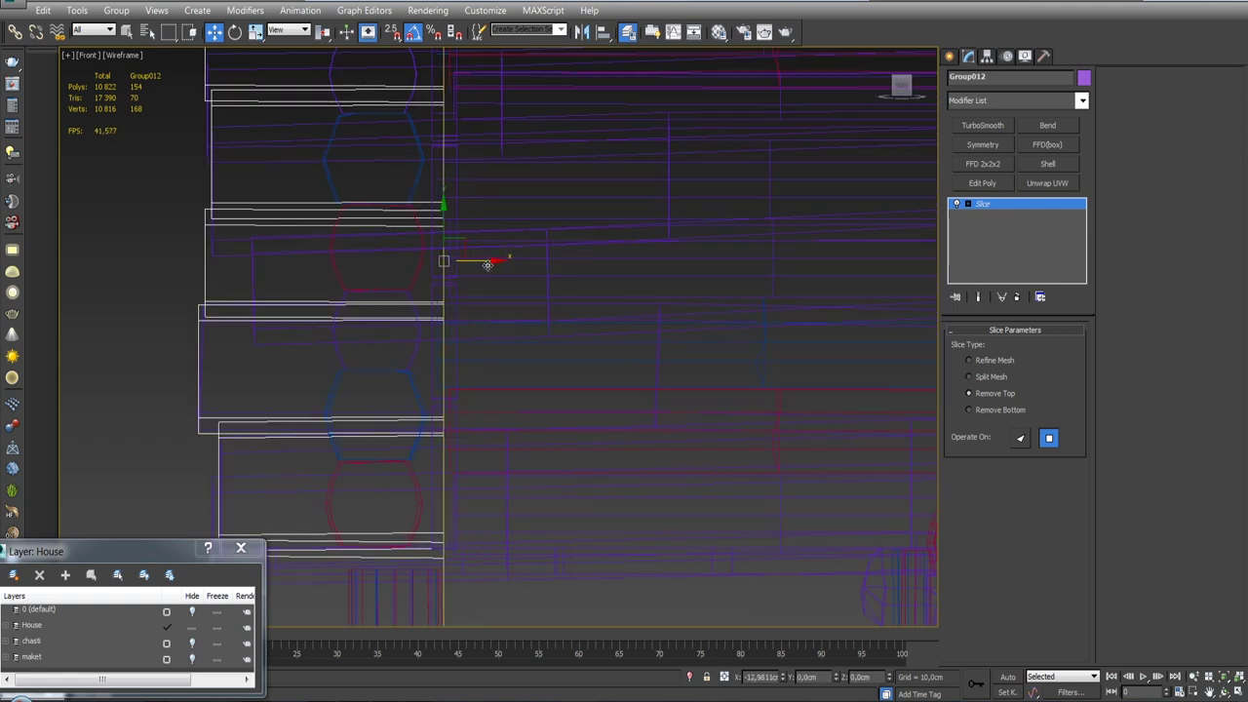
key("F3")
middle_click_drag(512, 343, 556, 410, "alt")
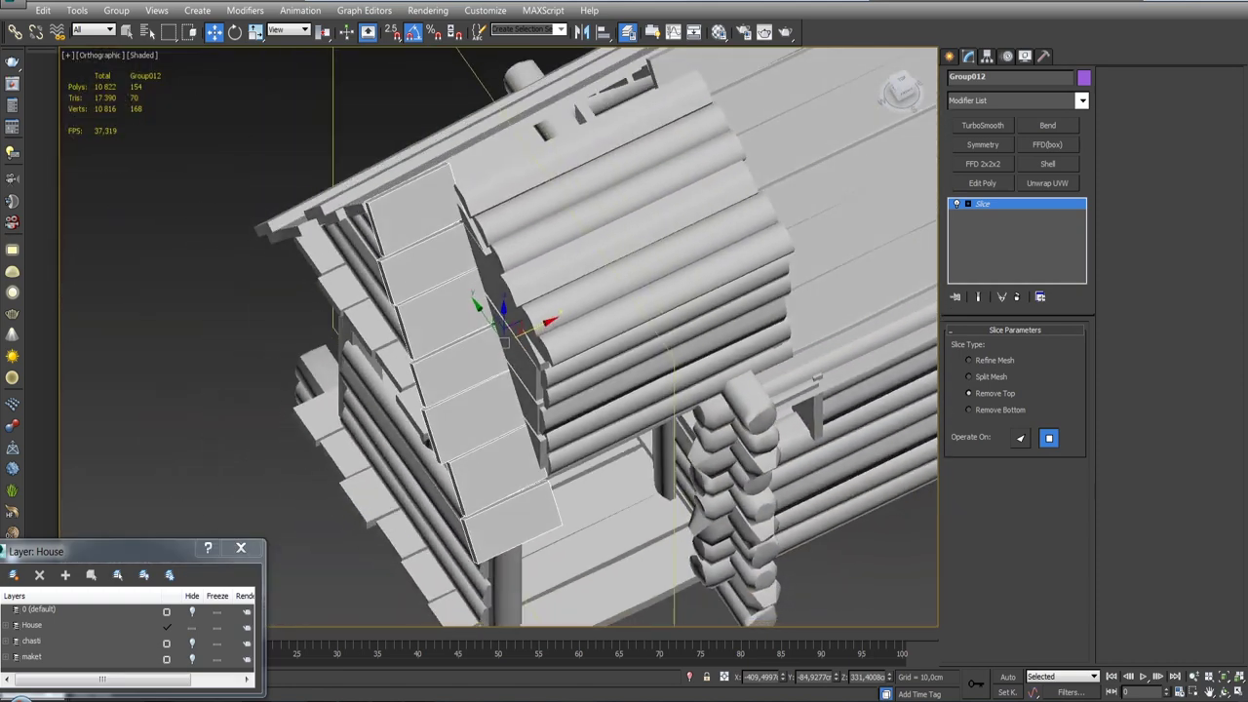
mouse_move(504, 336)
middle_mouse_down("alt")
mouse_move(492, 346)
mouse_move(504, 327)
mouse_move(504, 343)
middle_mouse_up("alt")
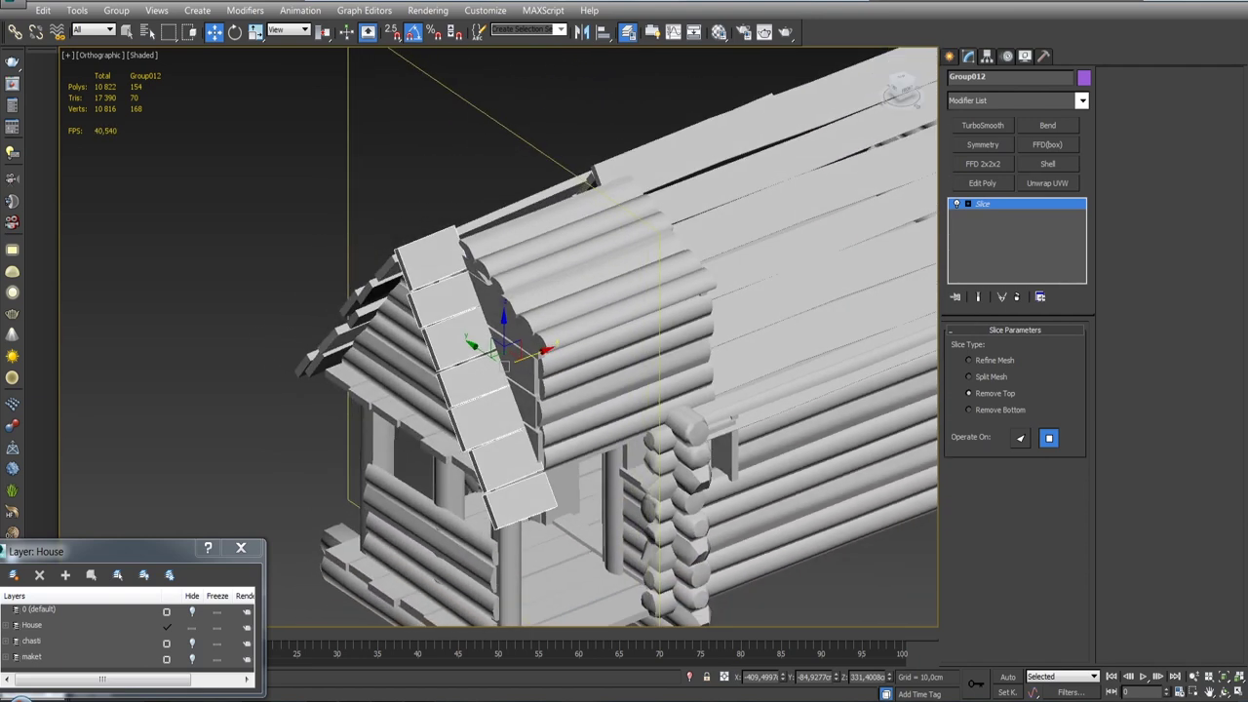
right_click(1012, 204)
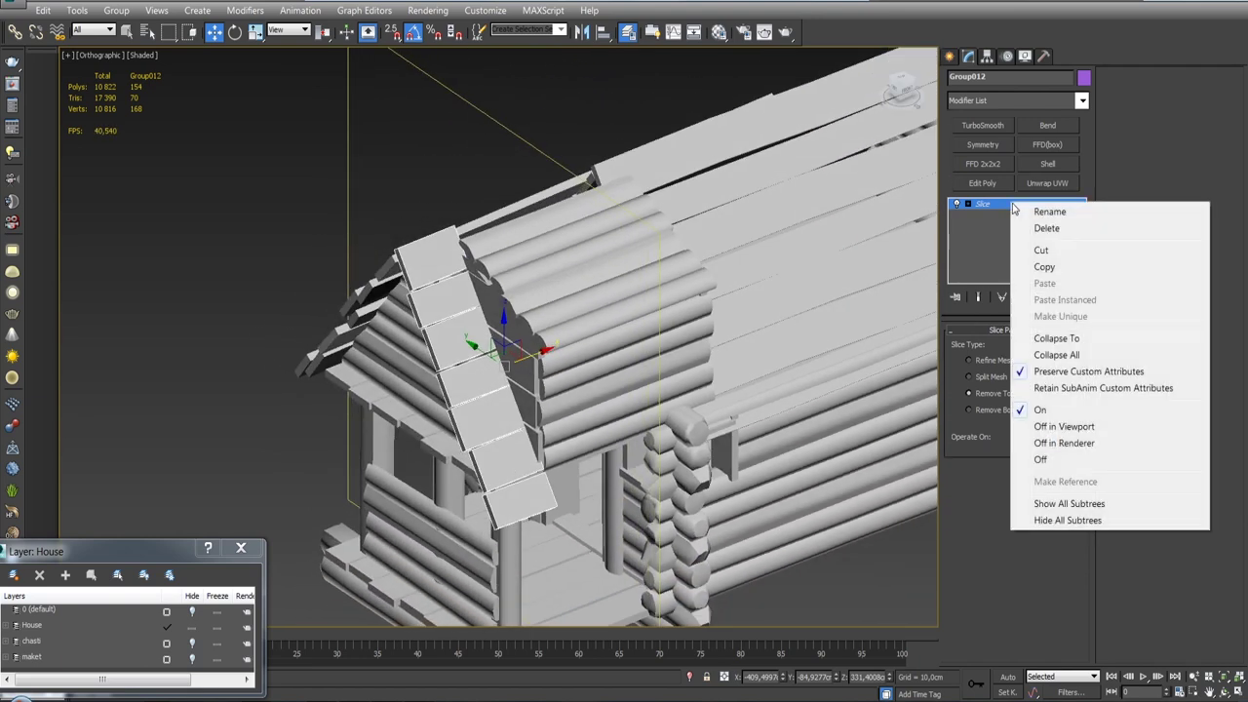
Collapse the Slice into the roof planks and ungroup them.
left_click(1071, 341)
middle_click_drag(573, 363, 557, 351, "alt")
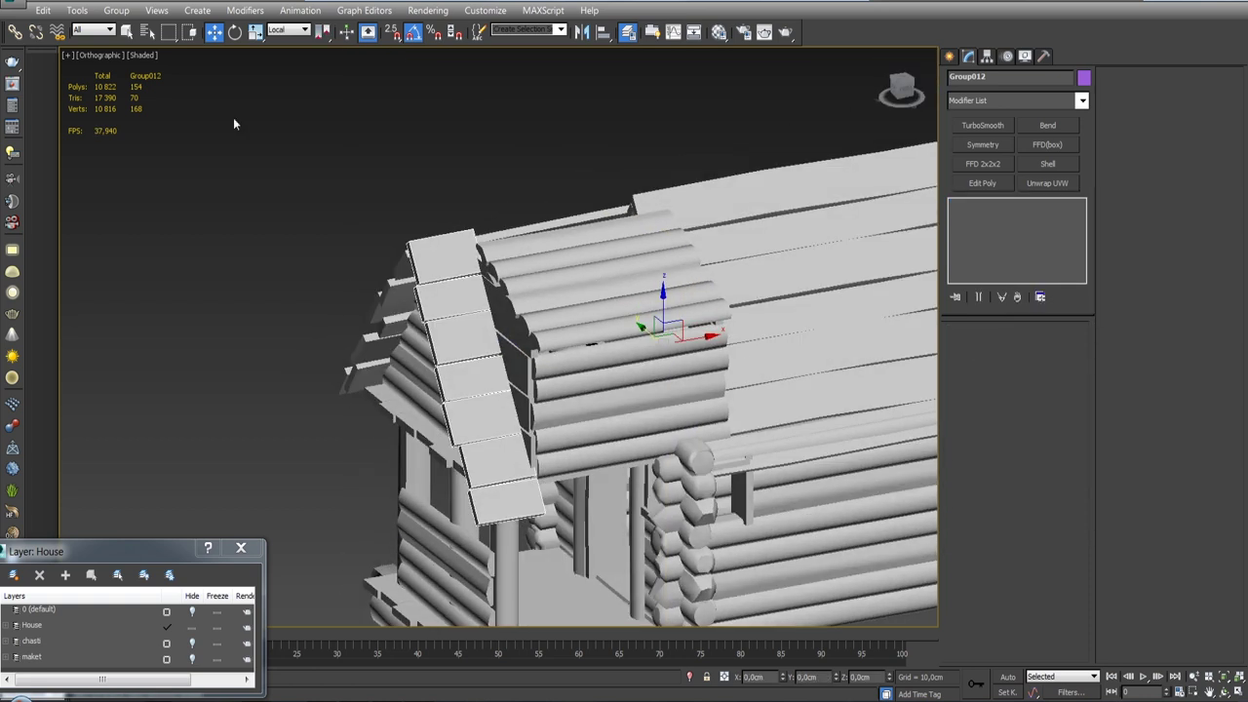
left_click(116, 12)
left_click(134, 48)
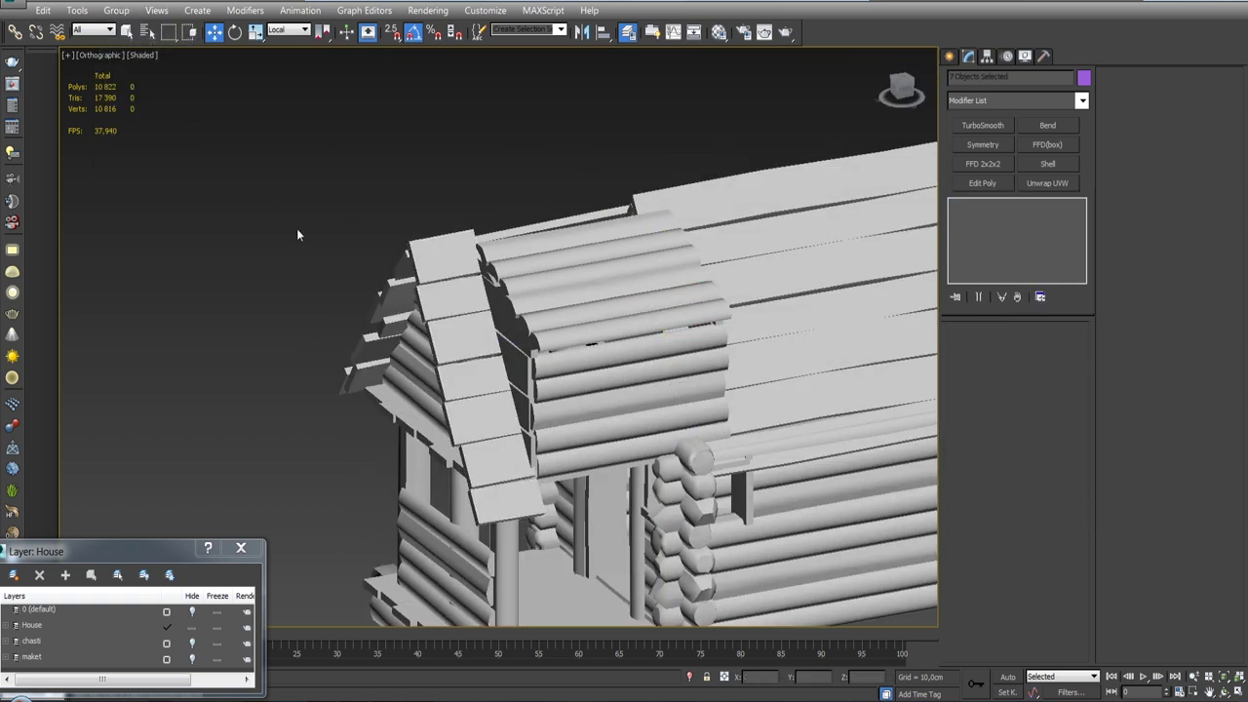
Test deleting plank doska_076, undo it, then select plank doska_074.
left_click(520, 495)
key("Delete")
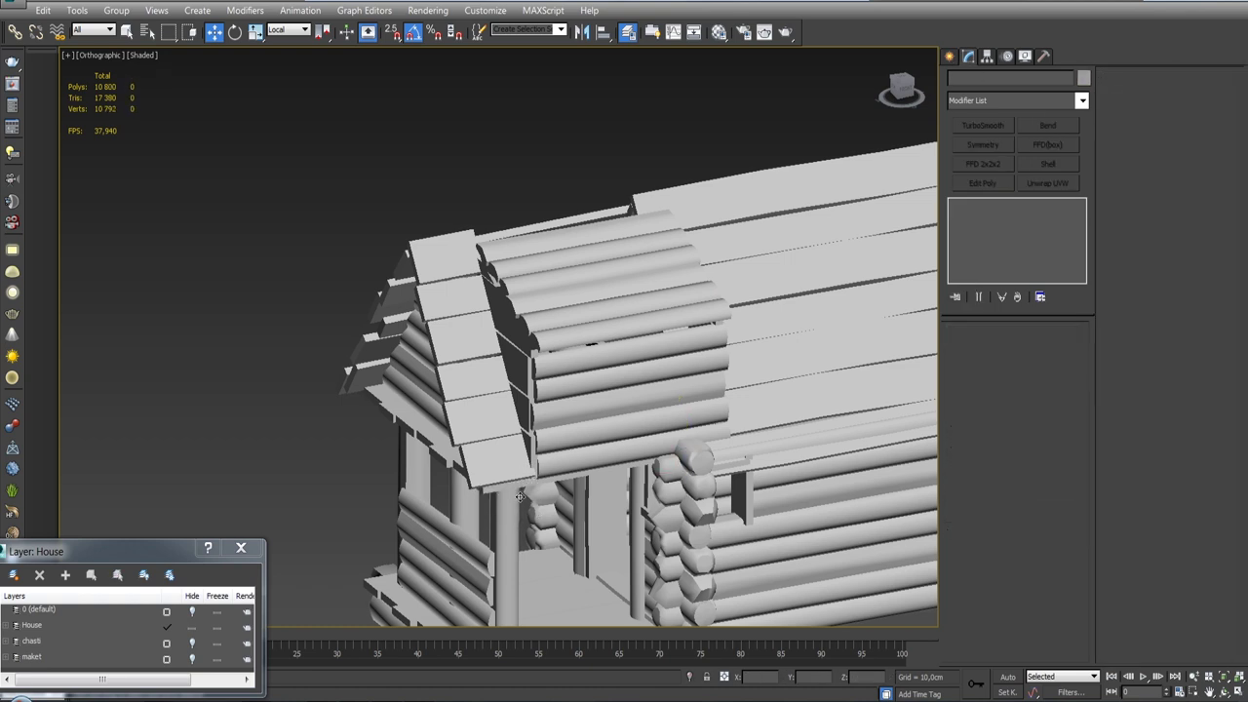
middle_click_drag(544, 446, 576, 423, "alt")
key("ctrl+z")
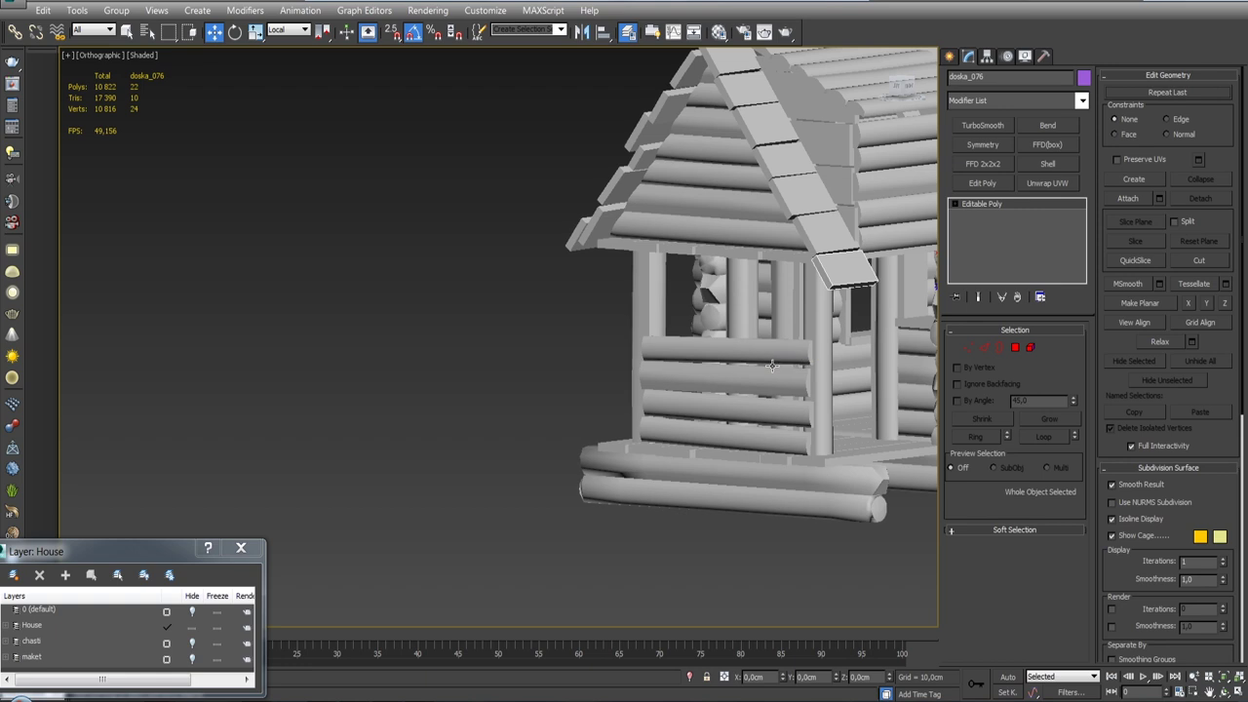
key("Delete")
mouse_move(771, 364)
middle_mouse_down("alt")
mouse_move(613, 405)
mouse_move(619, 435)
middle_mouse_up("alt")
key("ctrl+z")
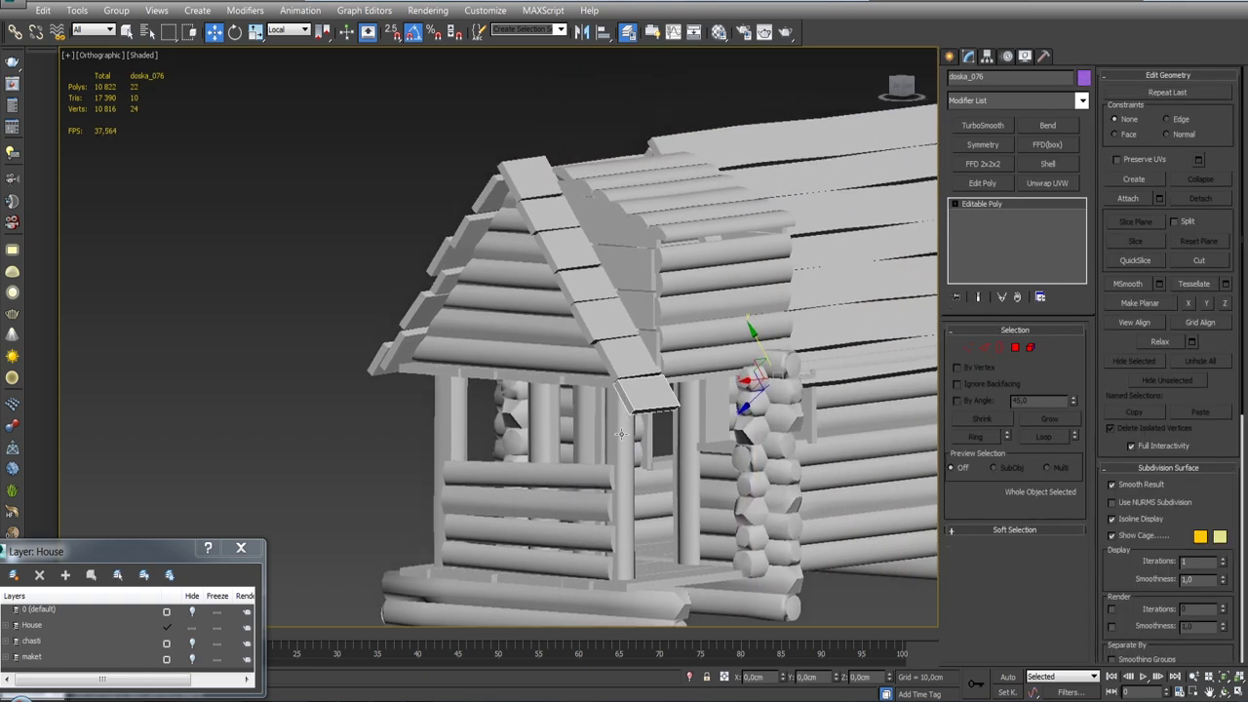
left_click(529, 192)
mouse_move(528, 192)
middle_mouse_down("alt")
mouse_move(310, 220)
mouse_move(598, 182)
mouse_move(590, 208)
mouse_move(624, 195)
middle_mouse_up("alt")
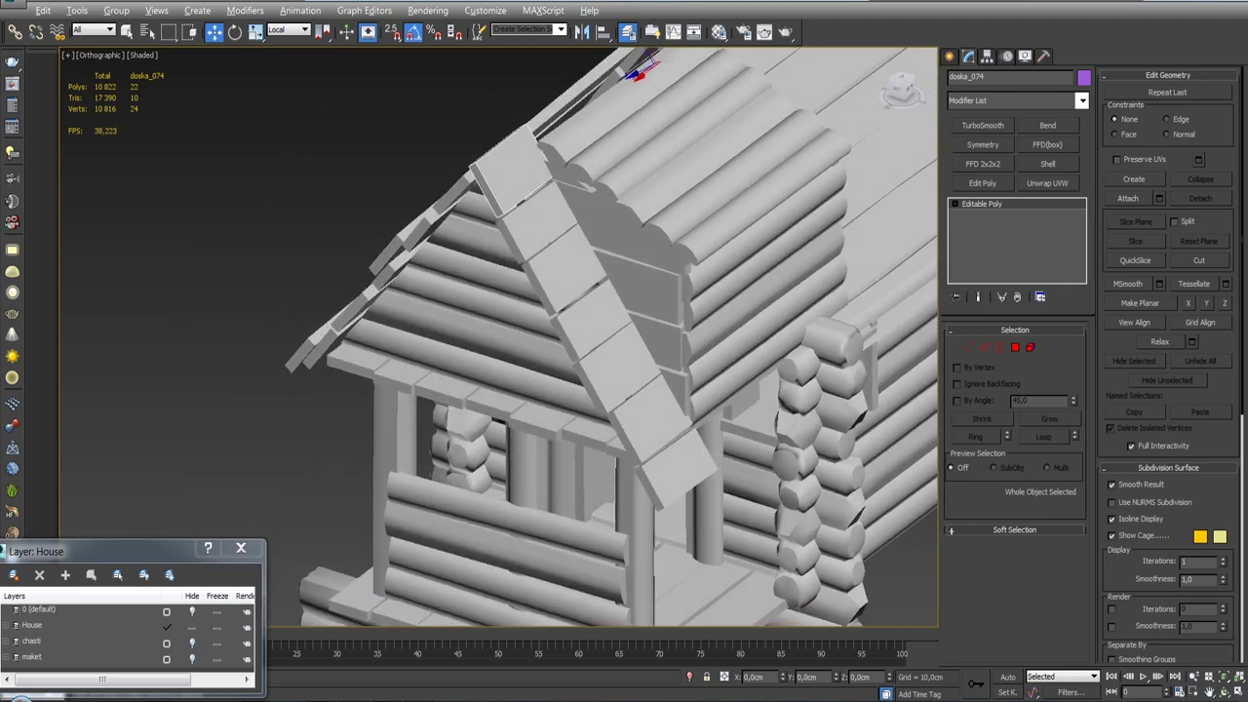
Select the gable roof planks, dropping the extra gable logs and rafter pieces.
middle_click_drag(645, 106, 568, 179, "alt")
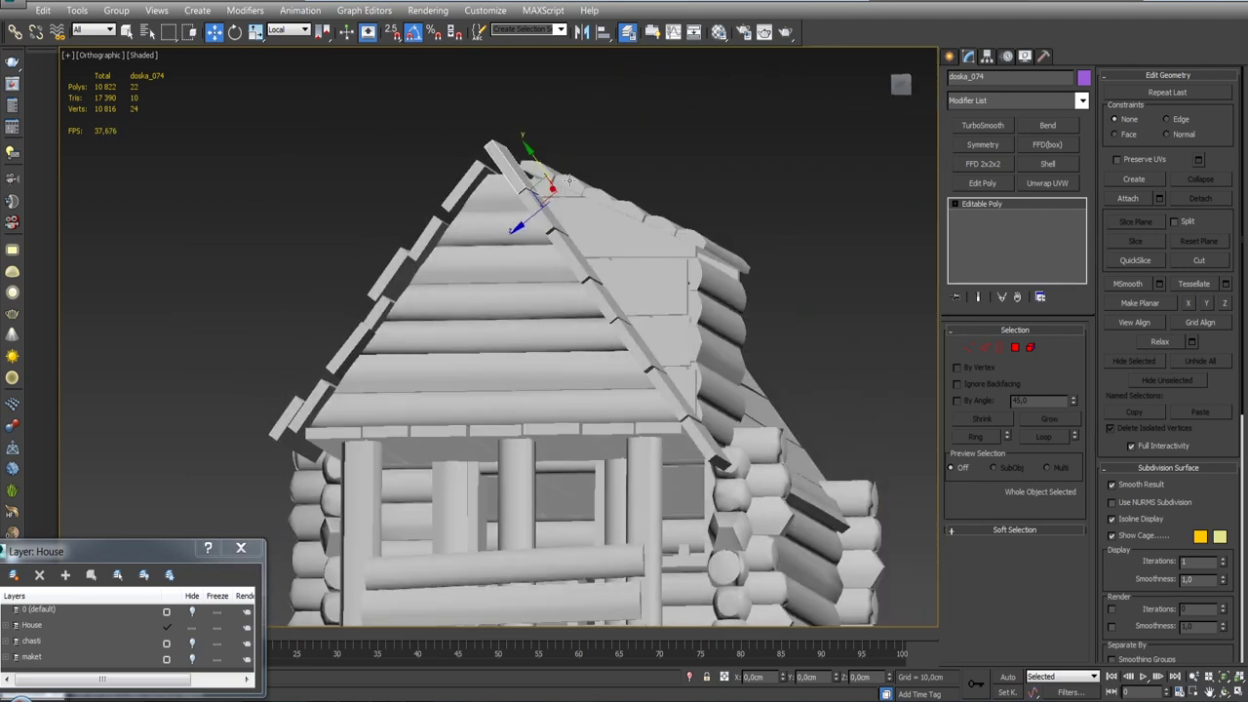
middle_click_drag(558, 241, 503, 244, "alt")
left_click(526, 255, "ctrl")
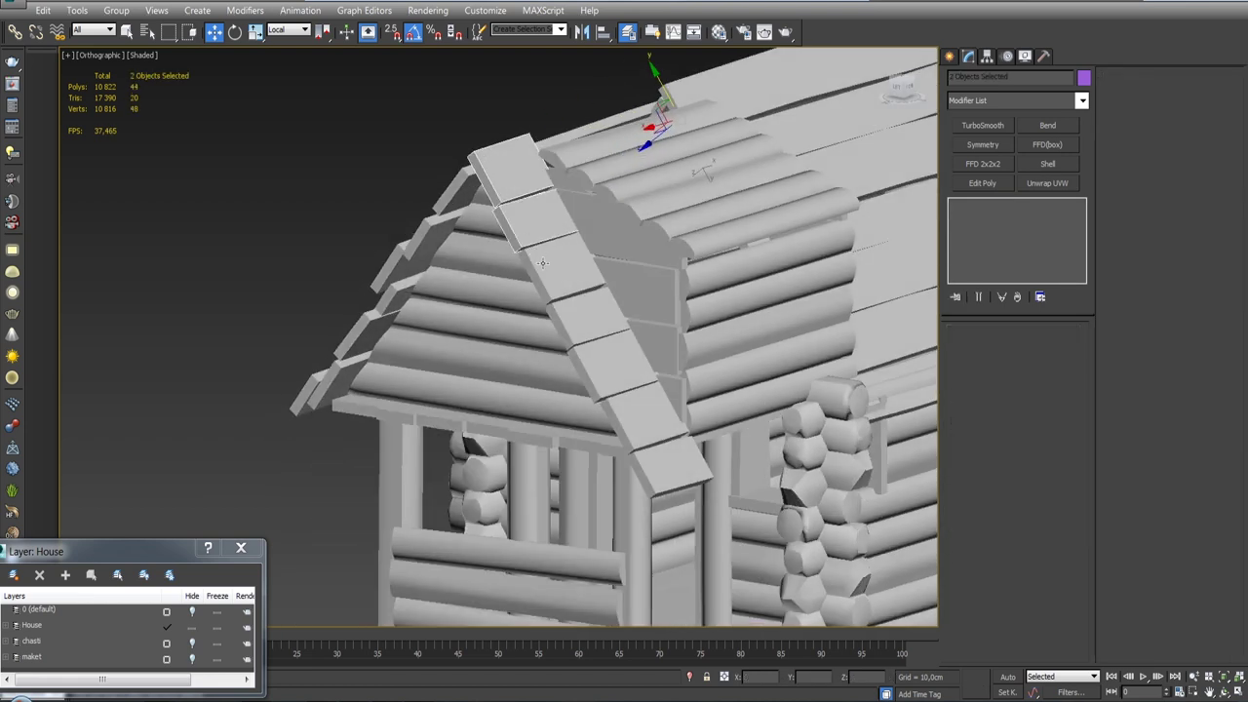
key("q")
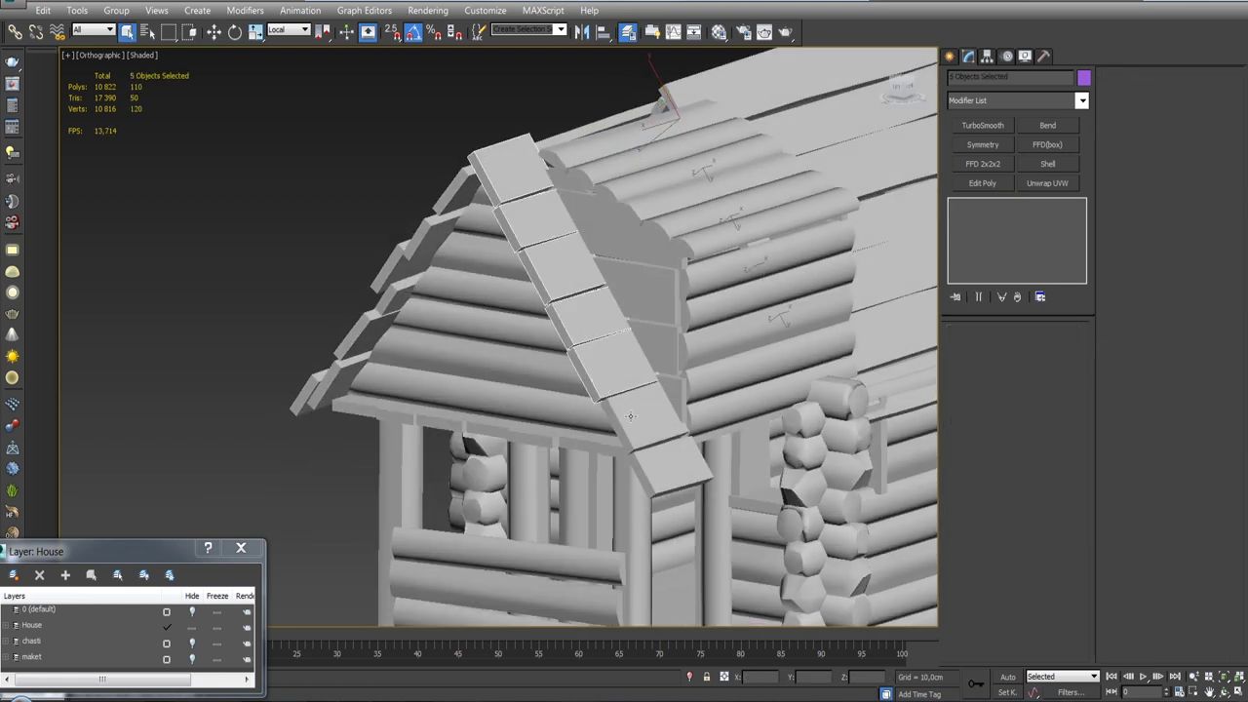
left_click(630, 416, "ctrl")
left_click(546, 378, "alt")
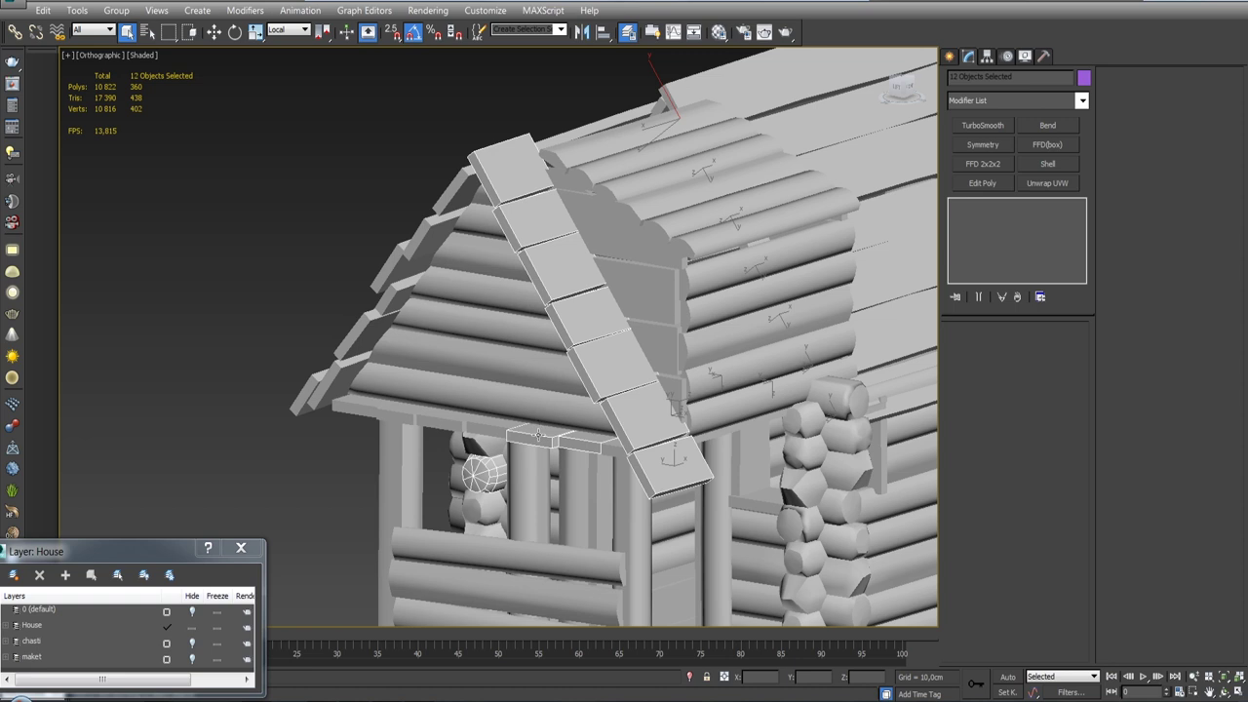
left_click(493, 473, "alt")
left_click(583, 441, "alt")
scroll(583, 441, "down", 5)
middle_click_drag(583, 441, 683, 429, "alt")
middle_click_drag(604, 605, 665, 607, "alt")
Isolate the selection and deselect the U-shaped piece, leaving seven roof planks.
left_click(691, 677)
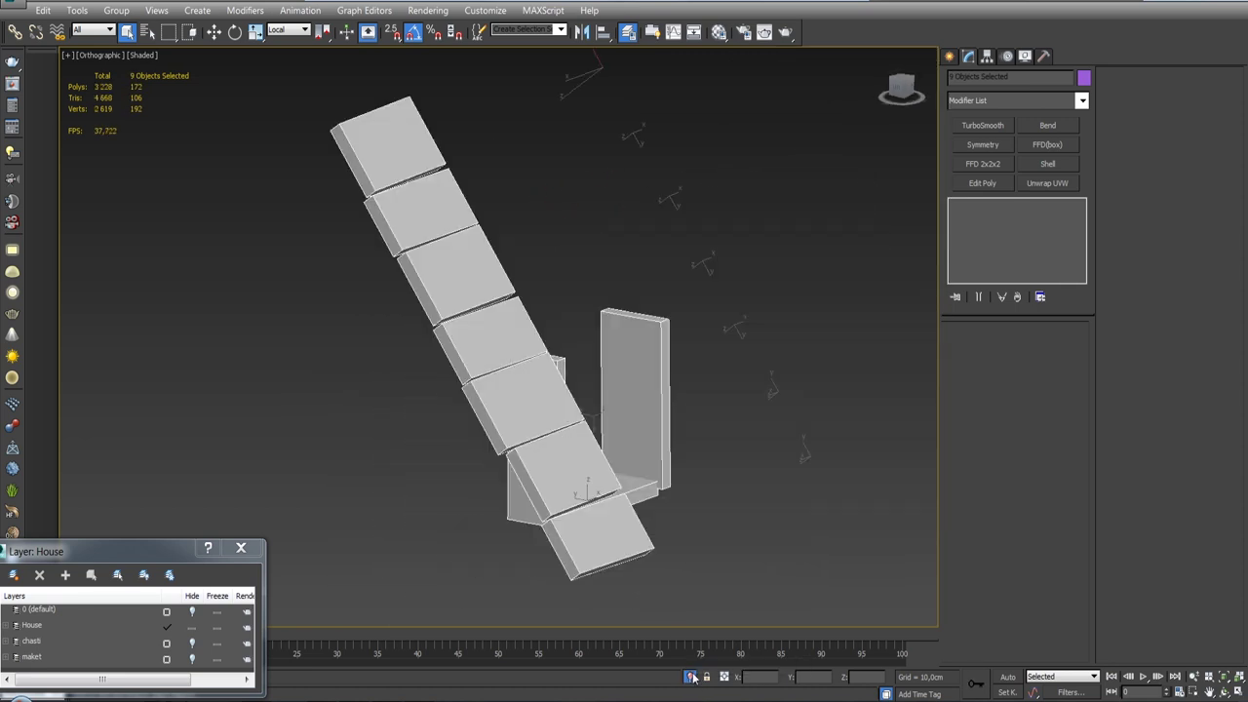
mouse_move(721, 458)
middle_mouse_down("alt")
mouse_move(670, 453)
mouse_move(622, 474)
mouse_move(727, 454)
middle_mouse_up("alt")
scroll(622, 473, "down", 5)
left_click(658, 485, "alt")
middle_click_drag(655, 470, 697, 443, "alt")
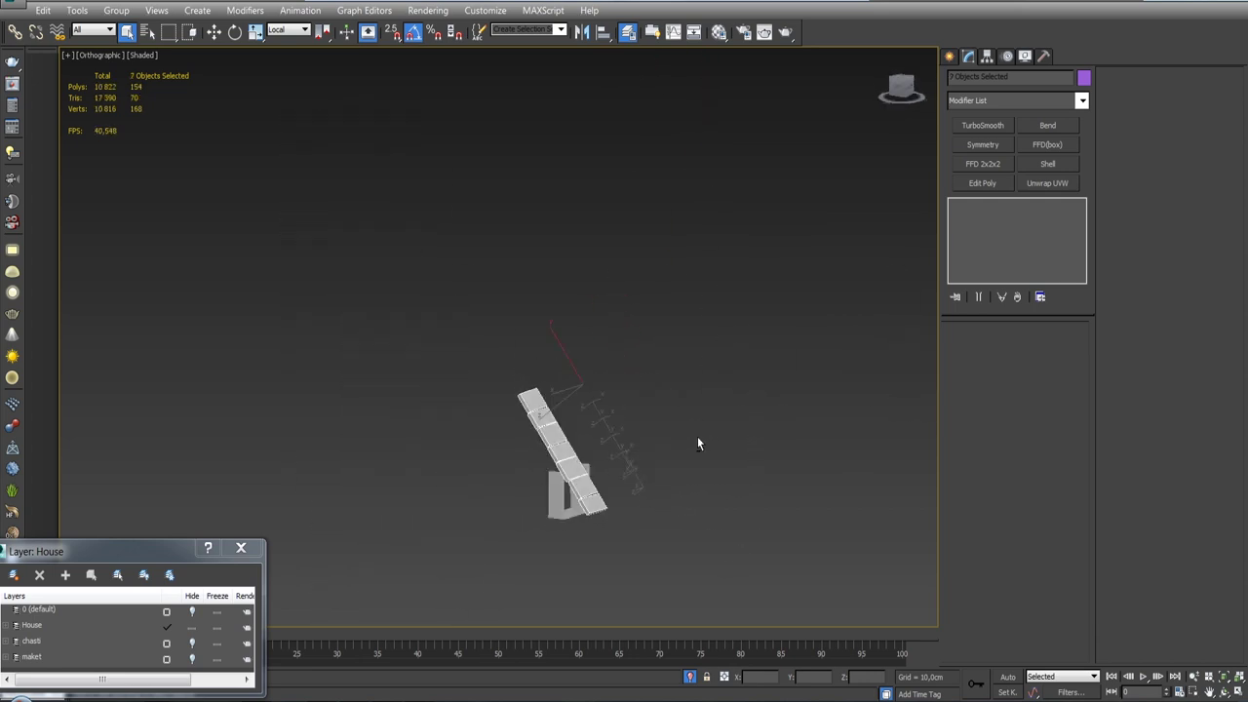
Group the seven planks as Group012 and exit isolation mode.
left_click(116, 10)
left_click(132, 26)
key("Return")
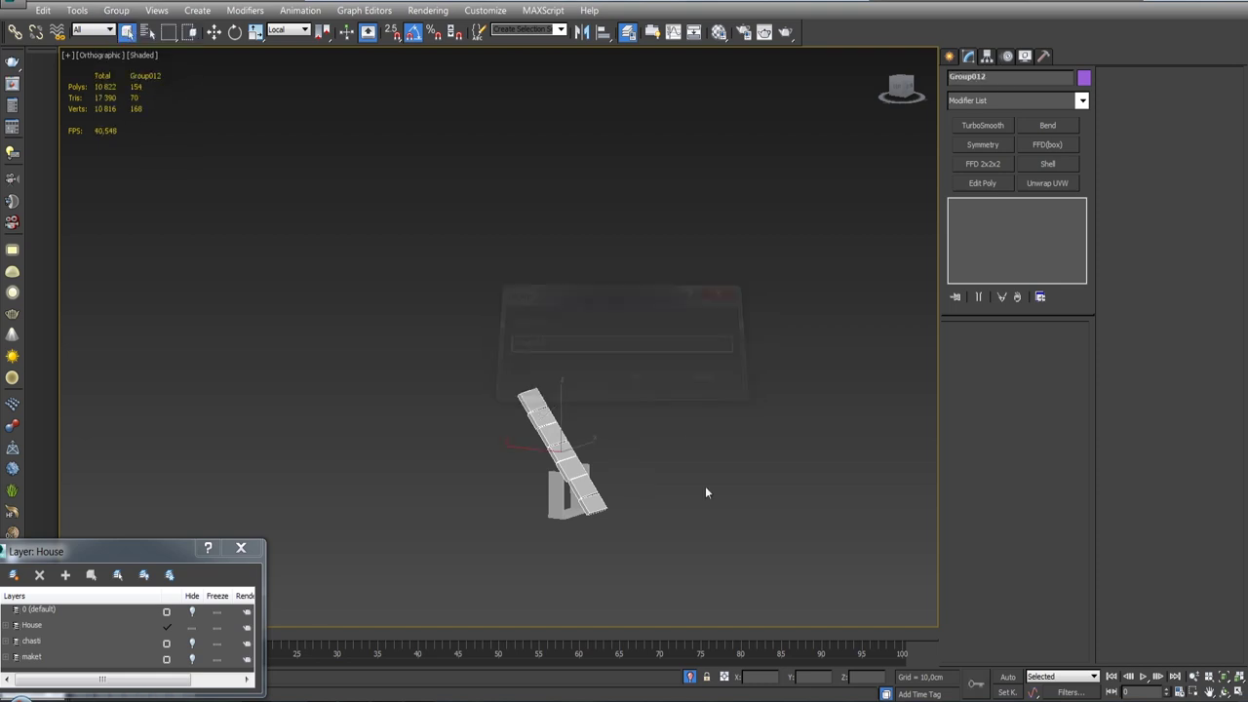
key("alt+q")
key("w")
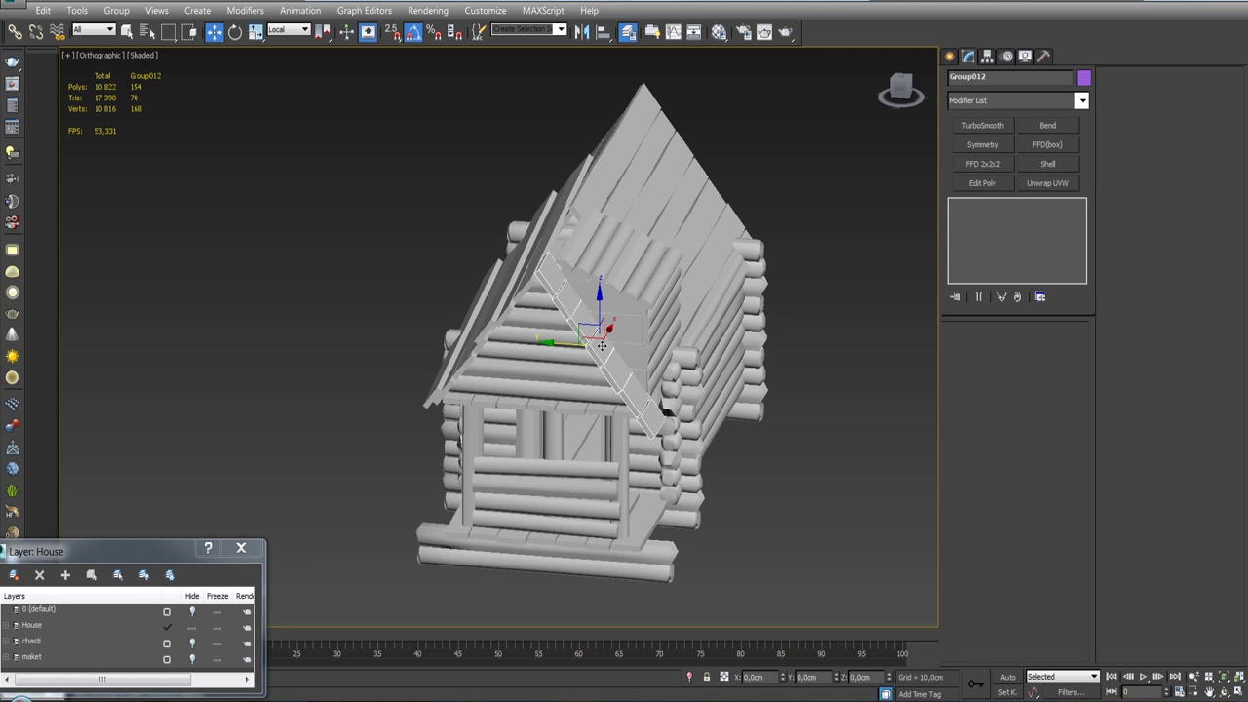
In Left view, slide Group012 up along the gable slope.
key("l")
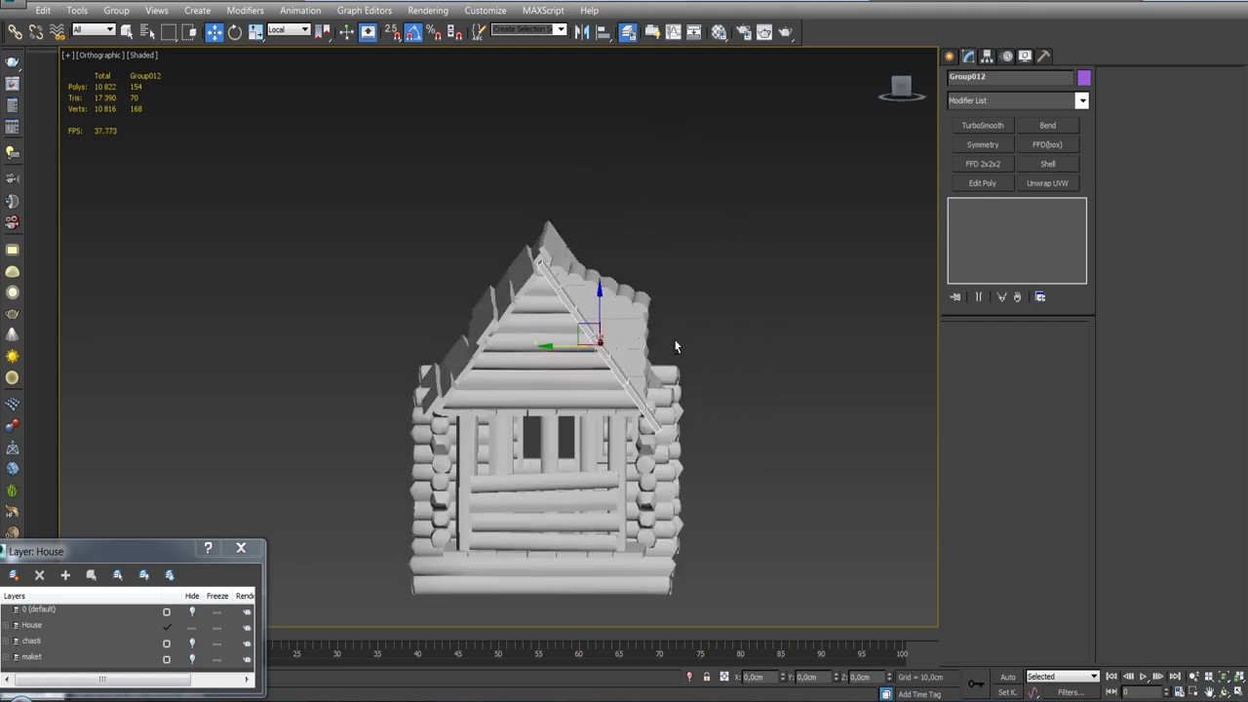
key("z")
scroll(673, 347, "up", 2)
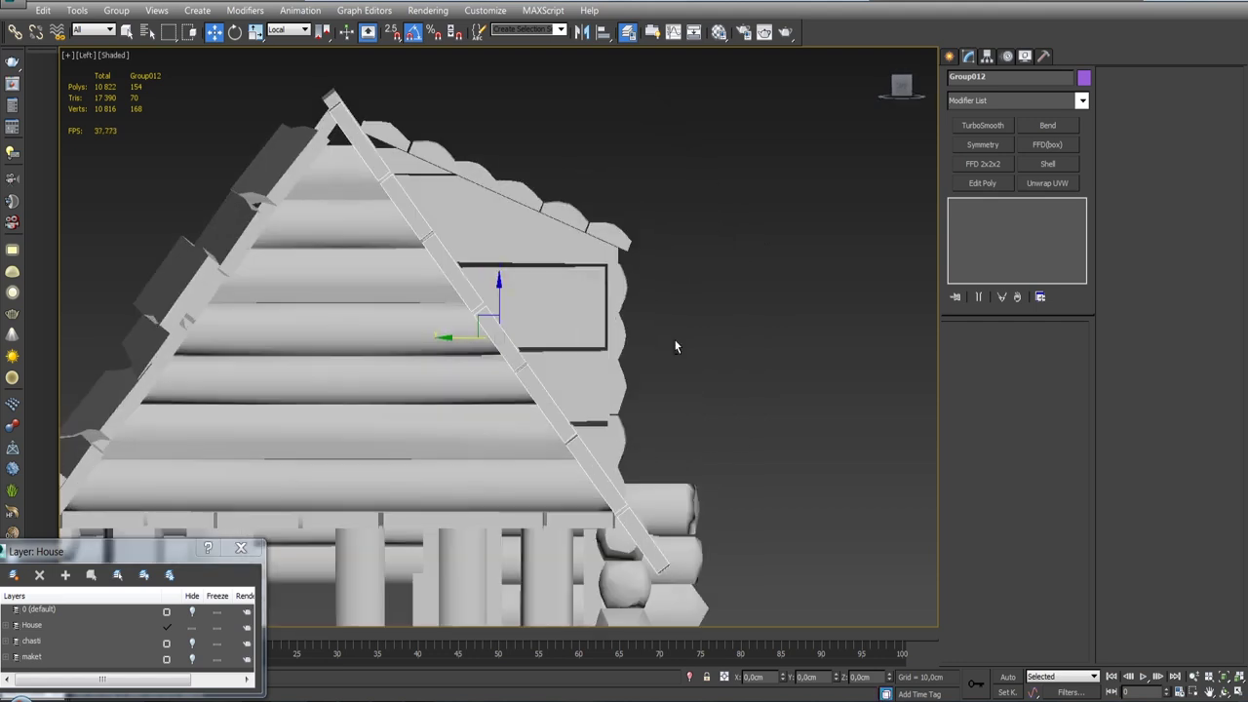
left_click_drag(488, 321, 469, 316)
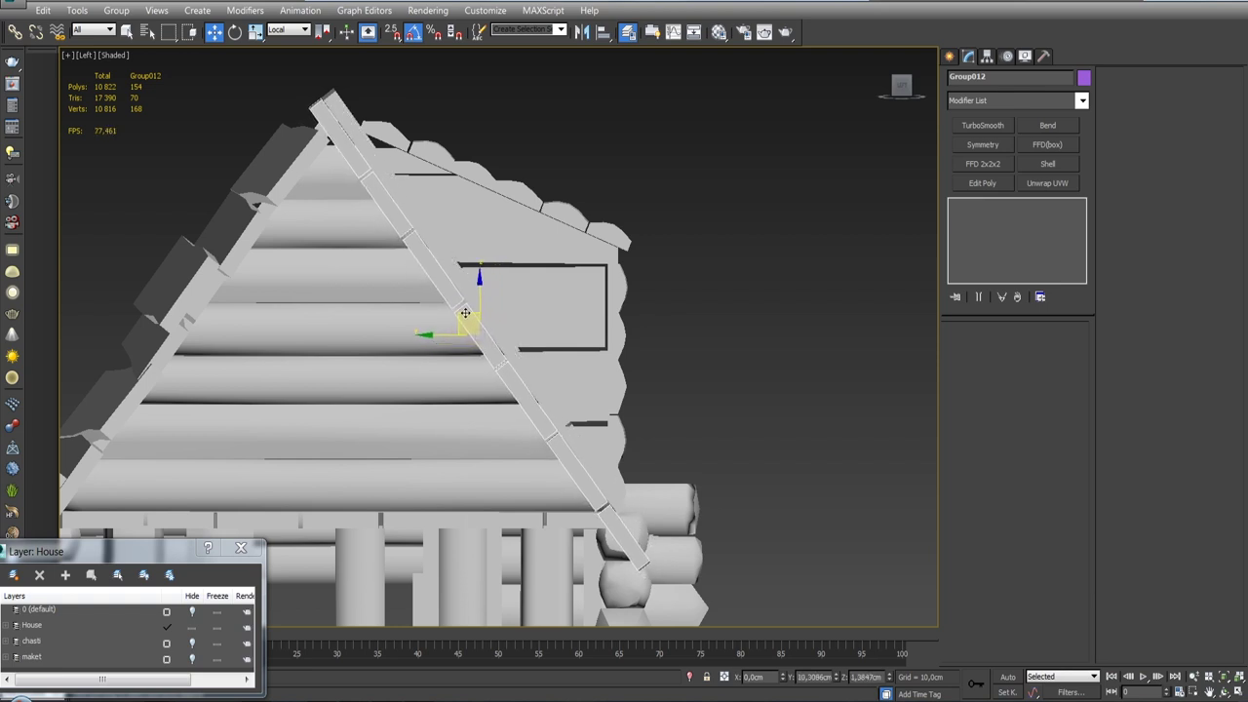
left_click_drag(469, 316, 458, 297)
mouse_move(458, 296)
middle_mouse_down("alt")
mouse_move(376, 321)
mouse_move(587, 274)
middle_mouse_up("alt")
Add the gable panel and shift both pieces sideways along X in View coordinates.
left_click(562, 272, "ctrl")
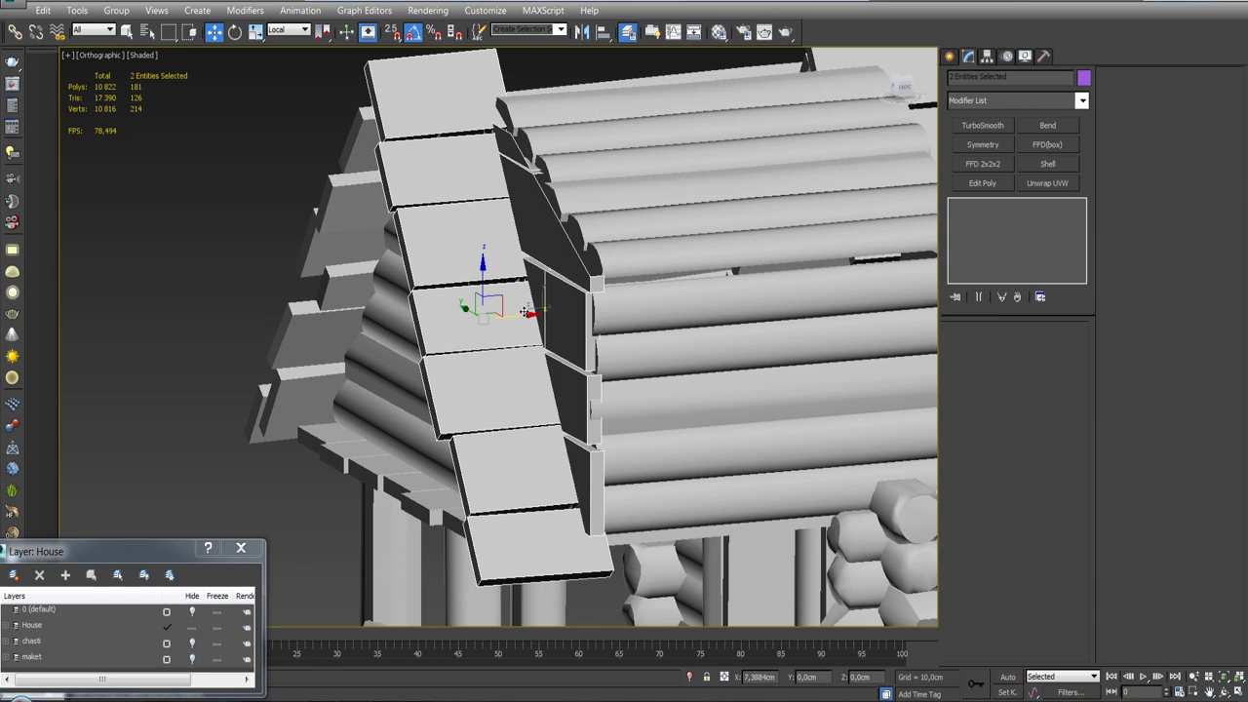
left_click(287, 30)
left_click(287, 47)
left_click_drag(509, 317, 525, 311)
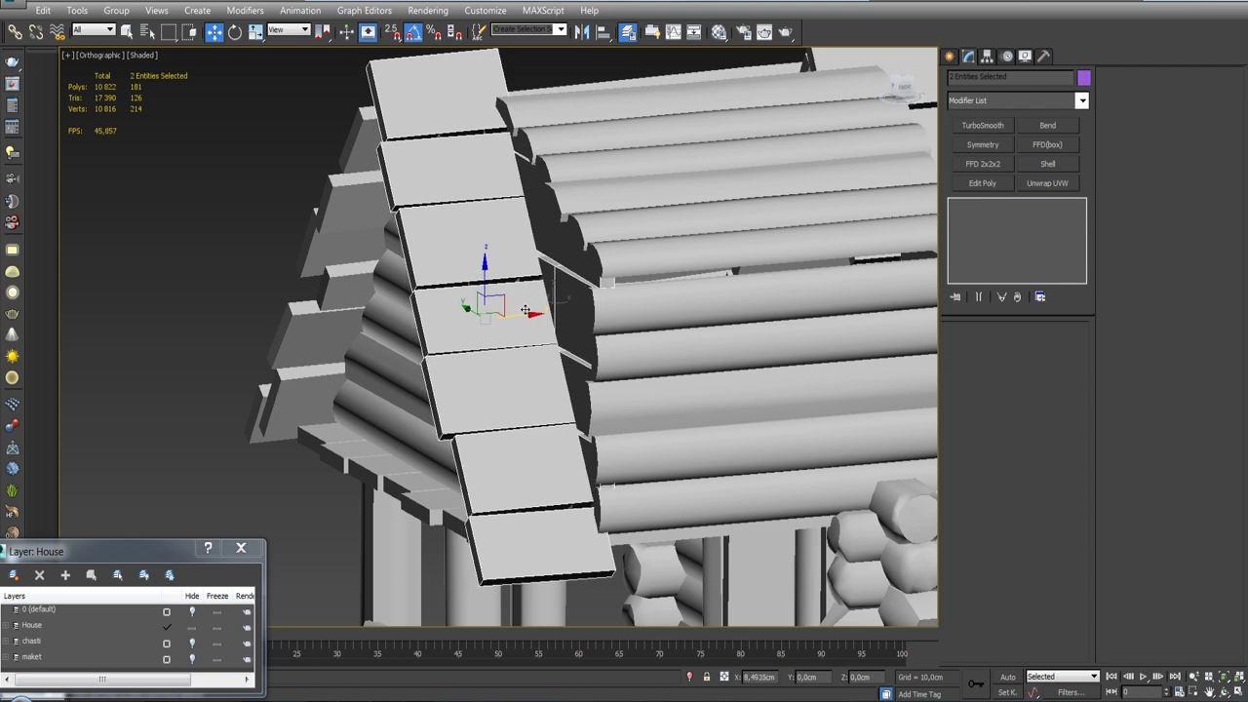
mouse_move(525, 311)
middle_mouse_down("alt")
mouse_move(666, 276)
mouse_move(432, 275)
mouse_move(688, 285)
mouse_move(728, 356)
middle_mouse_up("alt")
scroll(682, 259, "down", 3)
scroll(683, 258, "down", 2)
scroll(682, 258, "down", 3)
scroll(682, 258, "down", 1)
scroll(752, 529, "down", 1)
scroll(751, 529, "down", 1)
scroll(628, 388, "up", 3)
scroll(431, 353, "down", 1)
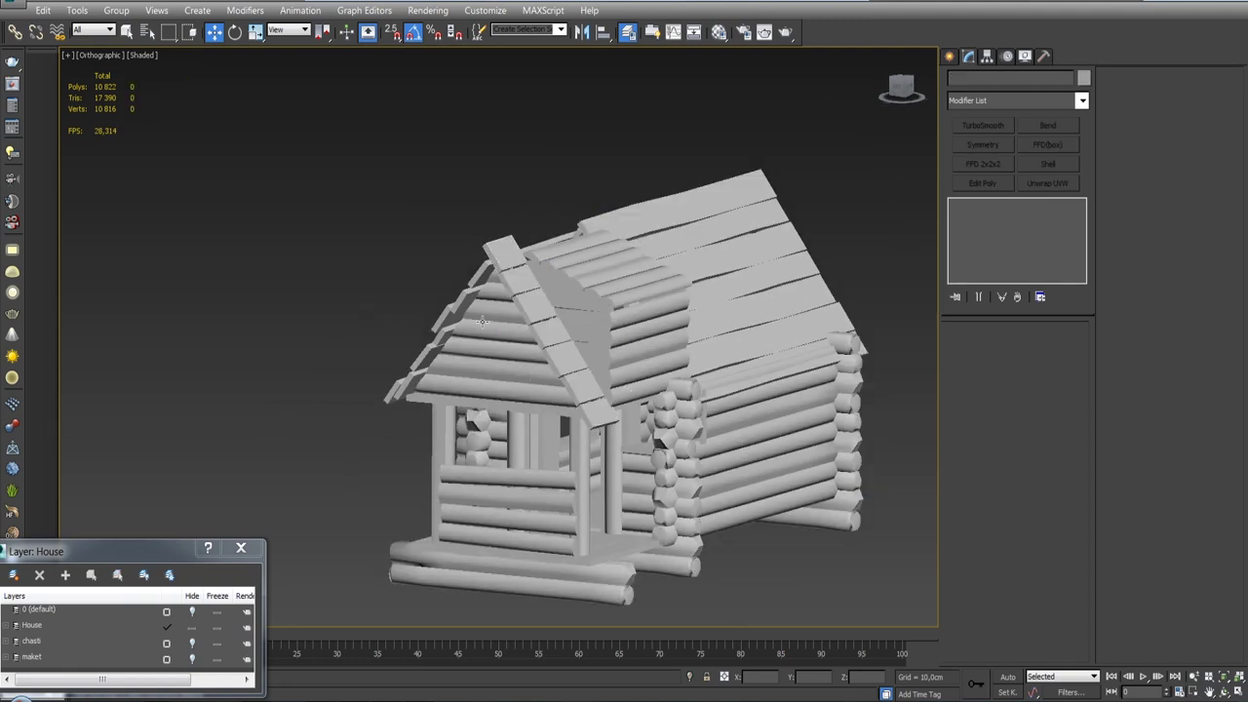
Select Group007 and switch the viewport to Realistic shading.
left_click(578, 327)
mouse_move(578, 328)
middle_mouse_down("alt")
mouse_move(654, 348)
mouse_move(650, 380)
mouse_move(459, 399)
mouse_move(507, 390)
mouse_move(589, 482)
mouse_move(618, 480)
middle_mouse_up("alt")
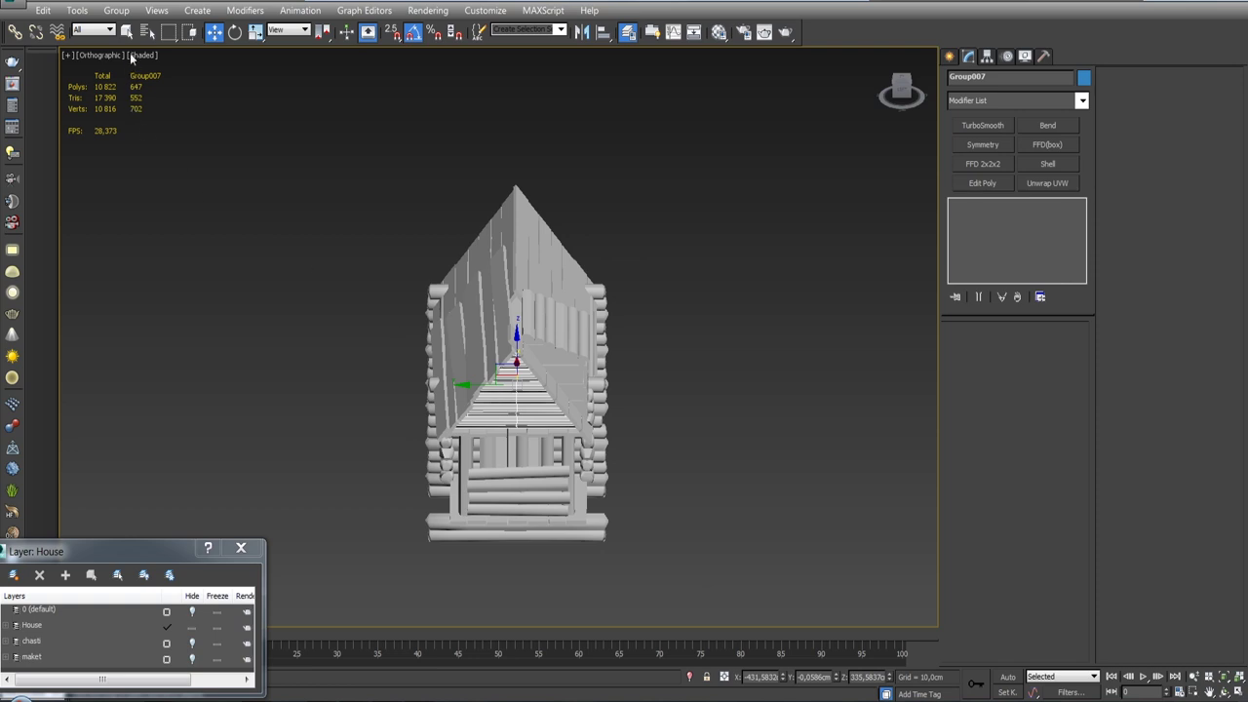
left_click(132, 56)
left_click(164, 76)
mouse_move(585, 331)
middle_mouse_down("alt")
mouse_move(644, 342)
mouse_move(548, 232)
middle_mouse_up("alt")
scroll(644, 341, "up", 3)
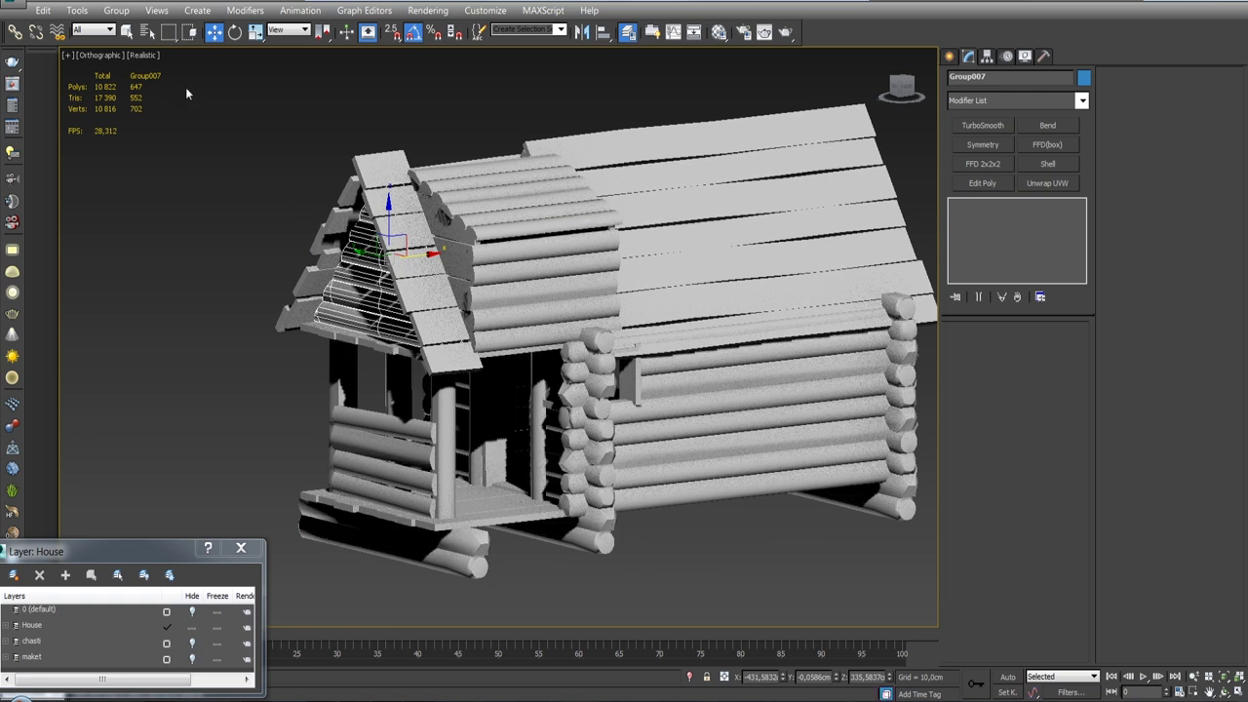
Return the viewport to Shaded display and reopen the display style list.
left_click(147, 56)
left_click(174, 90)
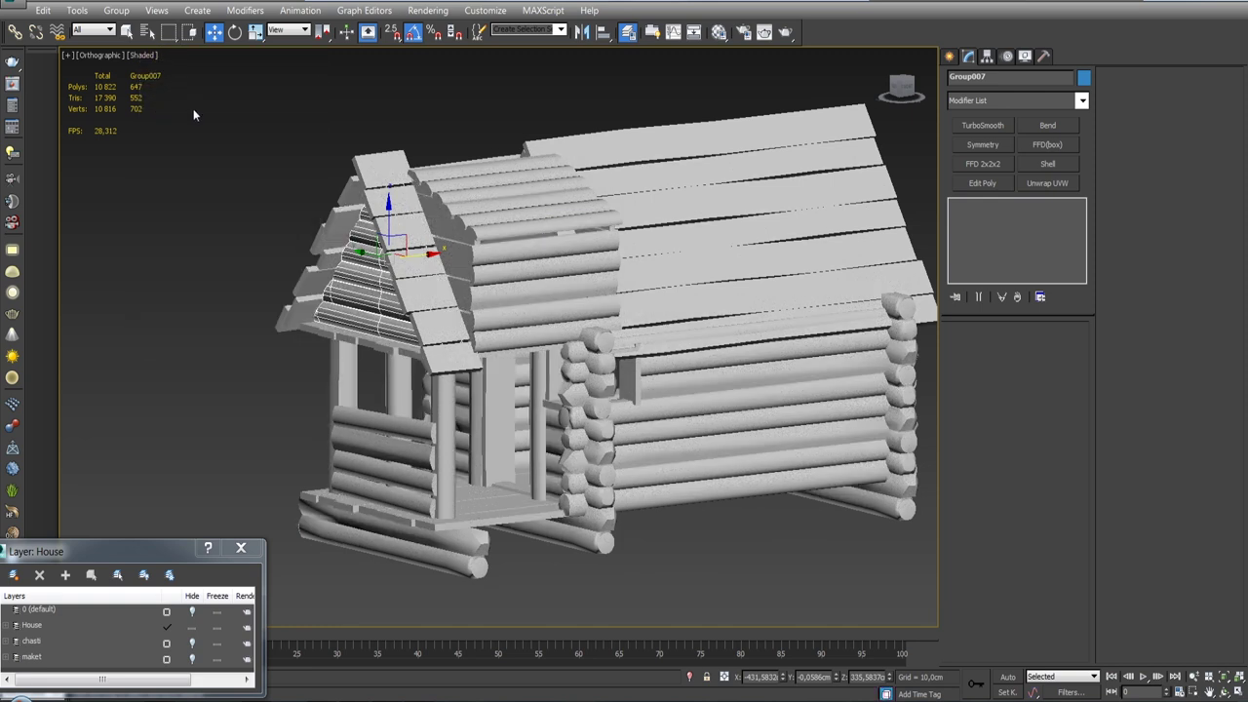
left_click(143, 55)
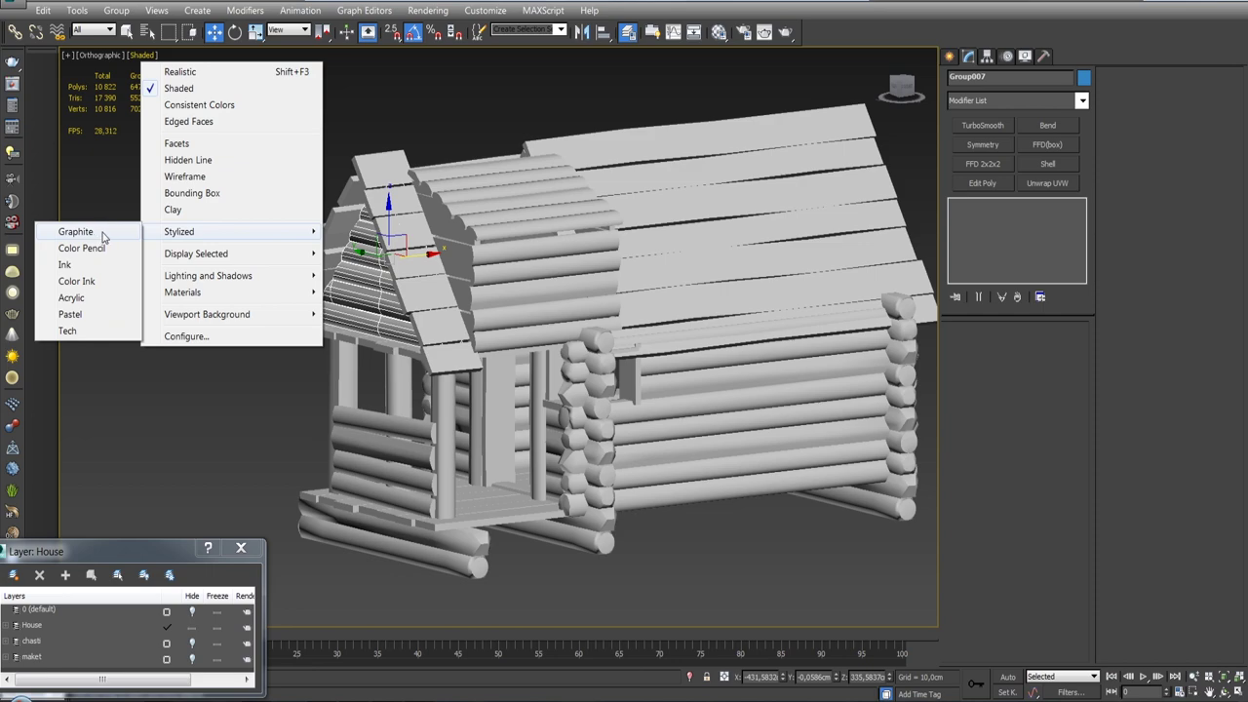
Apply the Color Pencil stylized display and orbit to see the house's gable and window side.
left_click(110, 250)
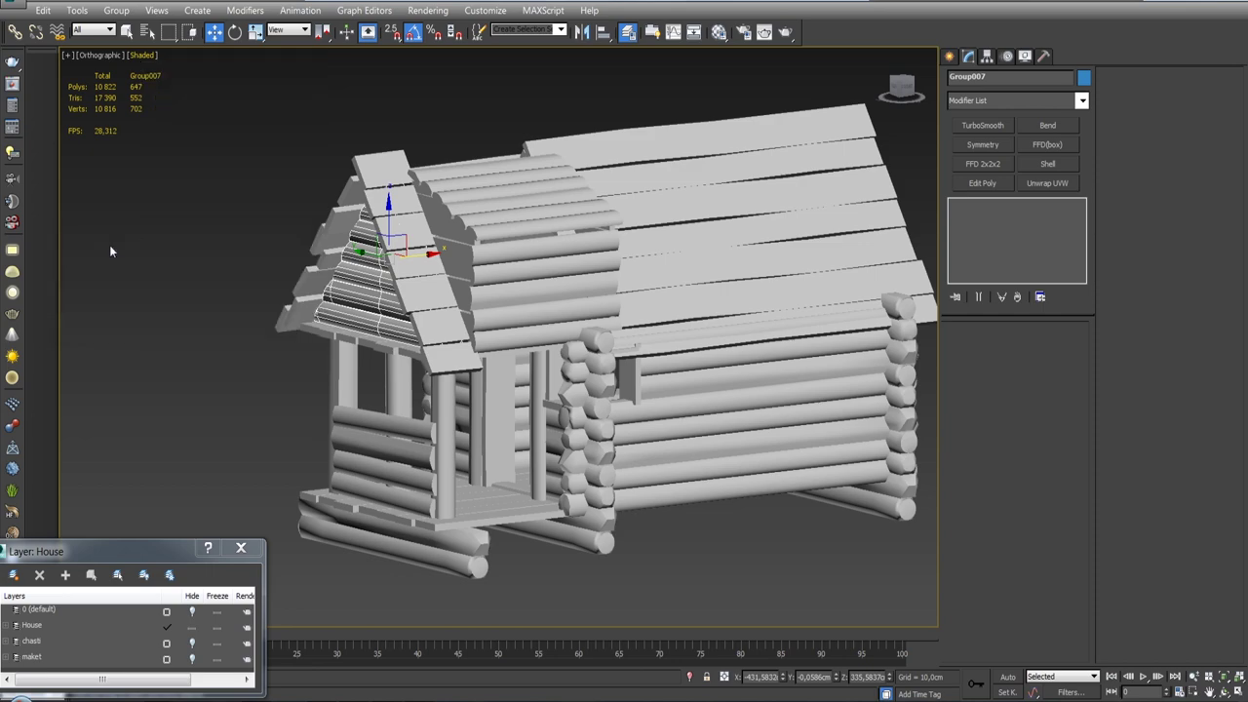
mouse_move(111, 251)
middle_mouse_down("alt")
mouse_move(673, 300)
mouse_move(581, 297)
middle_mouse_up("alt")
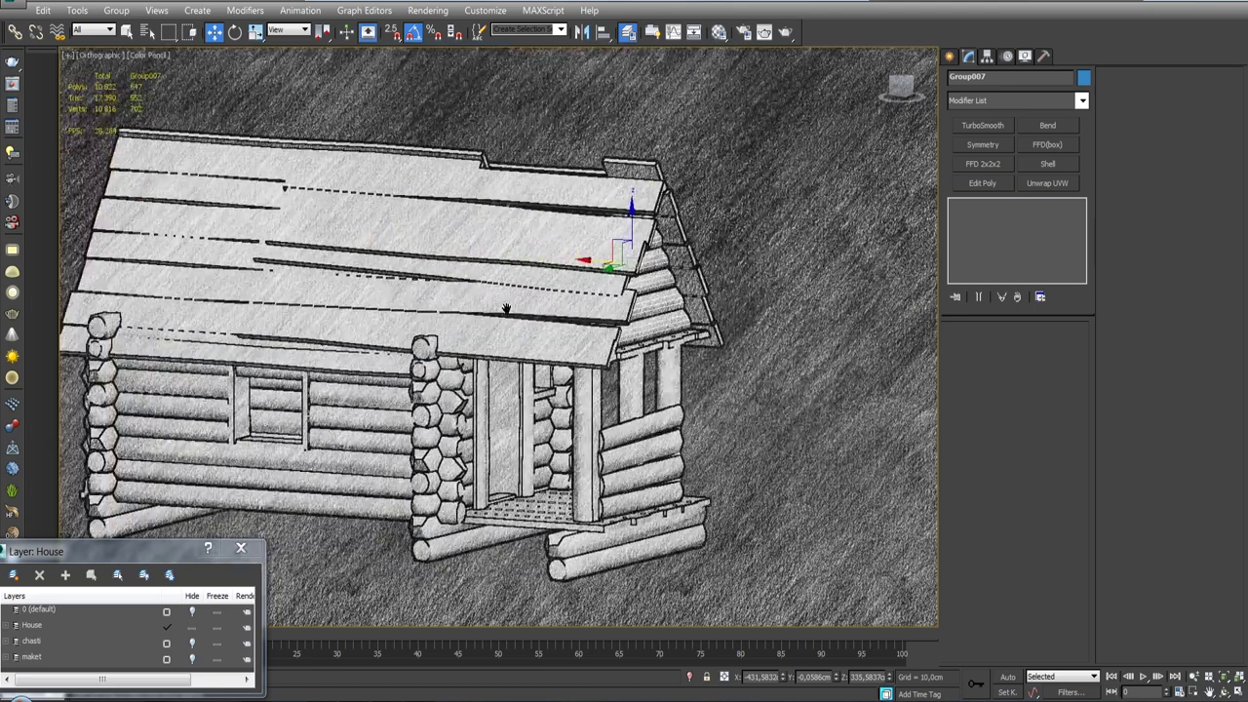
mouse_move(419, 291)
middle_mouse_down("alt")
mouse_move(499, 282)
mouse_move(305, 320)
mouse_move(366, 393)
mouse_move(336, 359)
mouse_move(655, 341)
mouse_move(535, 371)
middle_mouse_up("alt")
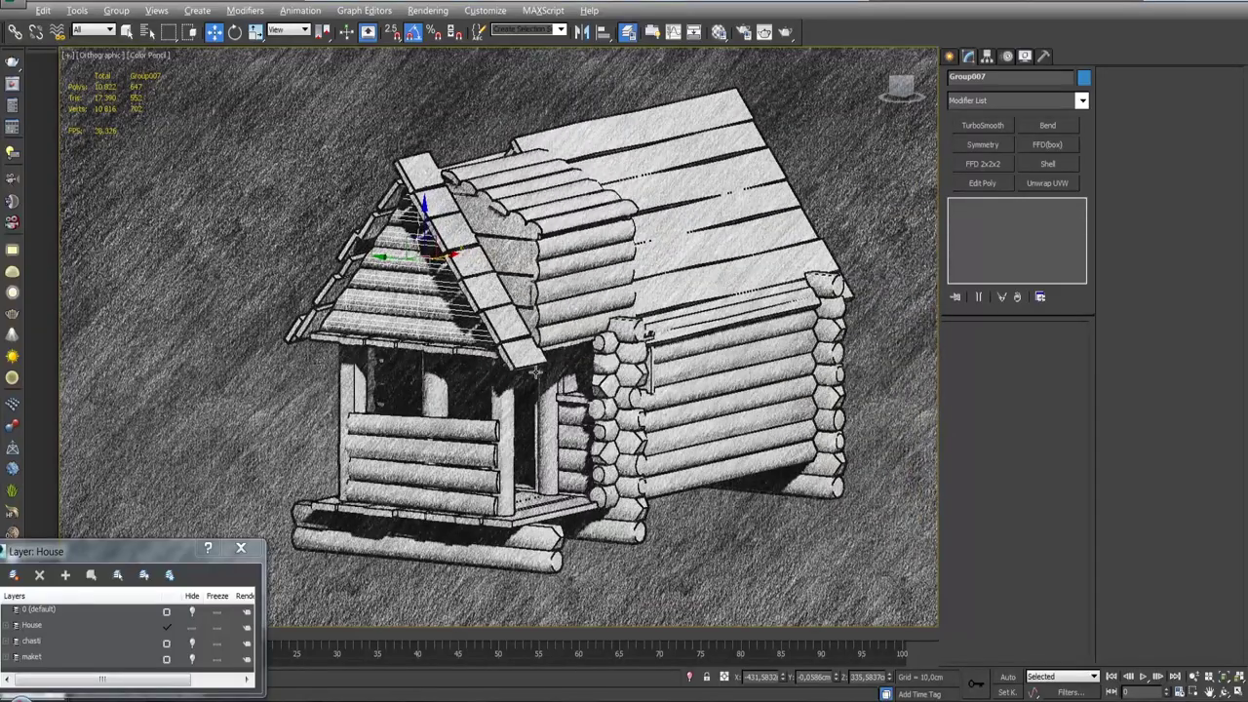
mouse_move(648, 386)
middle_mouse_down("alt")
mouse_move(576, 329)
mouse_move(739, 332)
mouse_move(501, 318)
mouse_move(766, 321)
mouse_move(676, 315)
mouse_move(802, 335)
mouse_move(565, 317)
mouse_move(584, 302)
mouse_move(647, 302)
mouse_move(488, 287)
mouse_move(527, 298)
middle_mouse_up("alt")
Switch to the Perspective view and frame a high three-quarter view of the roof planks.
key("p")
scroll(622, 380, "up", 5)
scroll(621, 393, "down", 3)
scroll(626, 323, "up", 8)
scroll(652, 333, "up", 3)
mouse_move(612, 318)
middle_mouse_down("alt")
mouse_move(633, 314)
mouse_move(493, 296)
mouse_move(532, 302)
middle_mouse_up("alt")
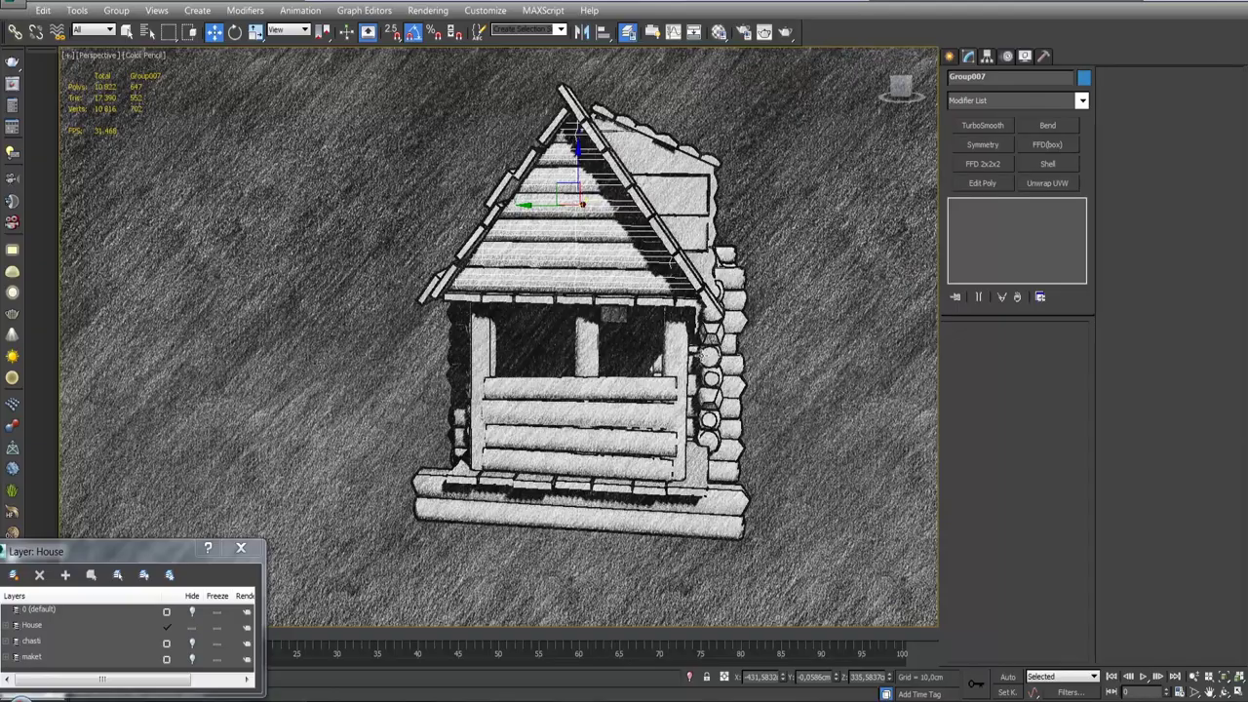
mouse_move(707, 355)
middle_mouse_down("alt")
mouse_move(669, 323)
mouse_move(706, 412)
mouse_move(721, 338)
middle_mouse_up("alt")
Toggle Edged Faces on and back off, then orbit to view the whole cabin from above the porch.
key("F4")
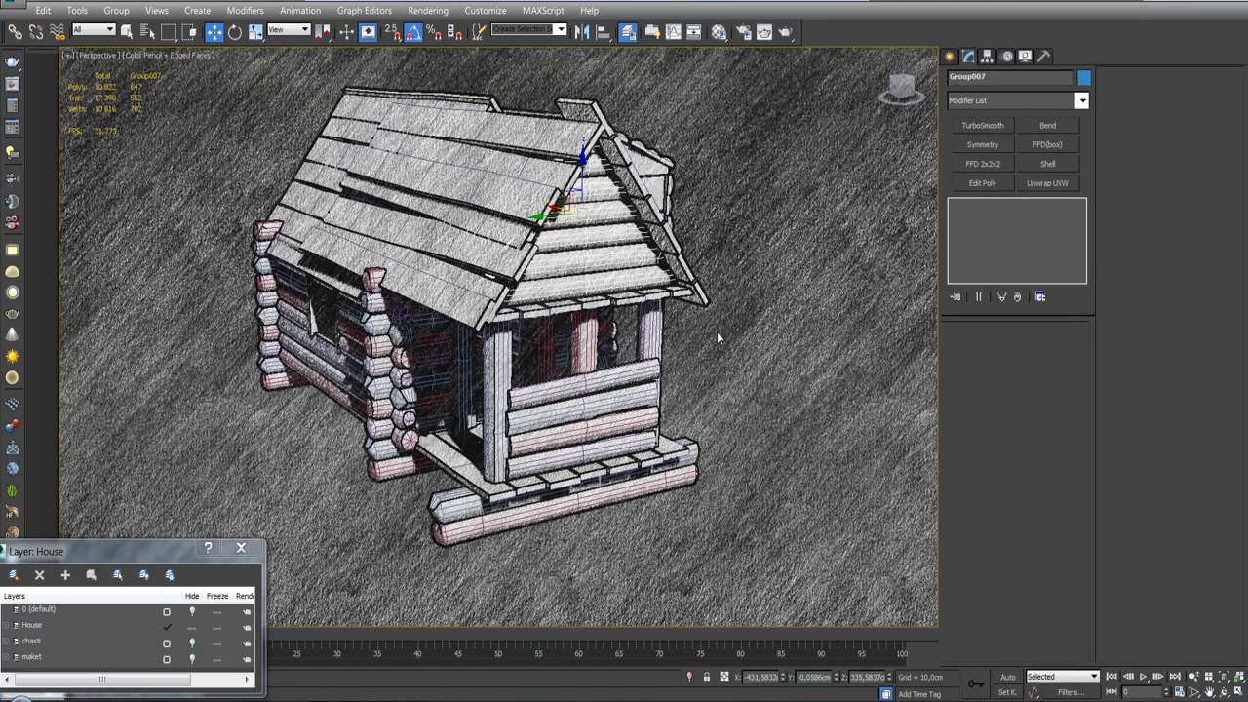
key("F4")
middle_click_drag(716, 338, 661, 289, "alt")
scroll(626, 289, "up", 5)
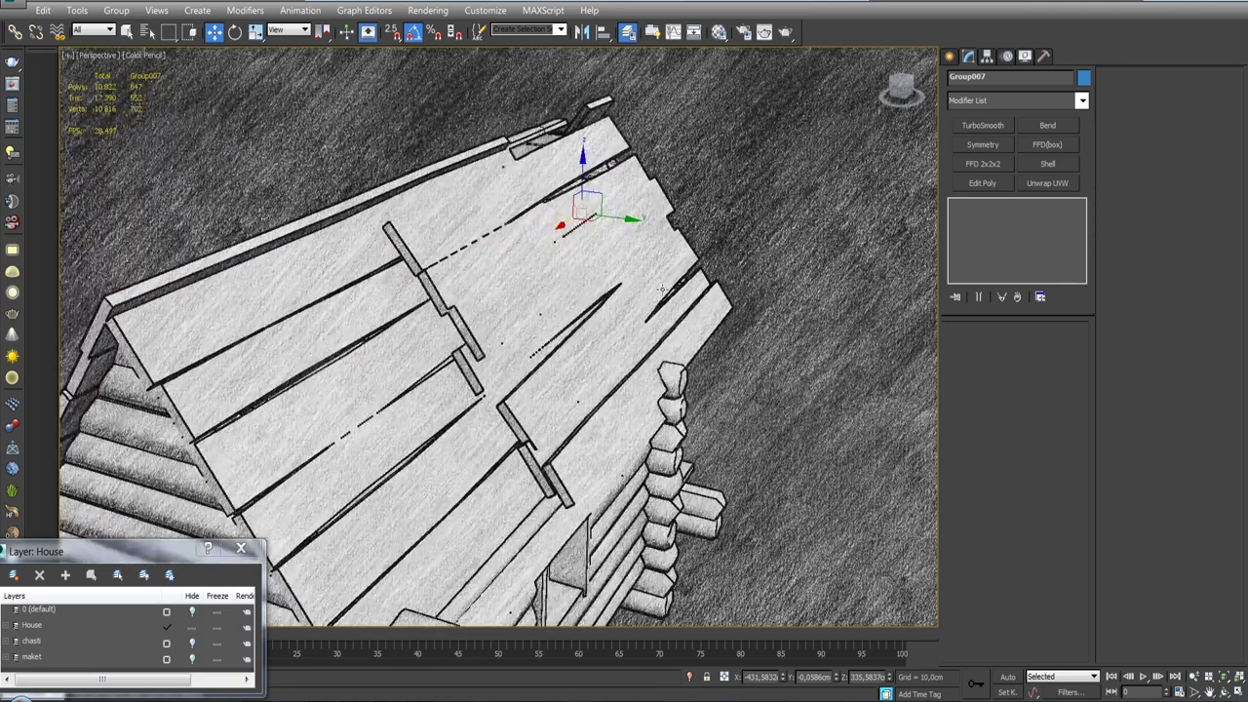
scroll(625, 288, "down", 5)
mouse_move(625, 288)
middle_mouse_down("alt")
mouse_move(581, 332)
mouse_move(635, 310)
middle_mouse_up("alt")
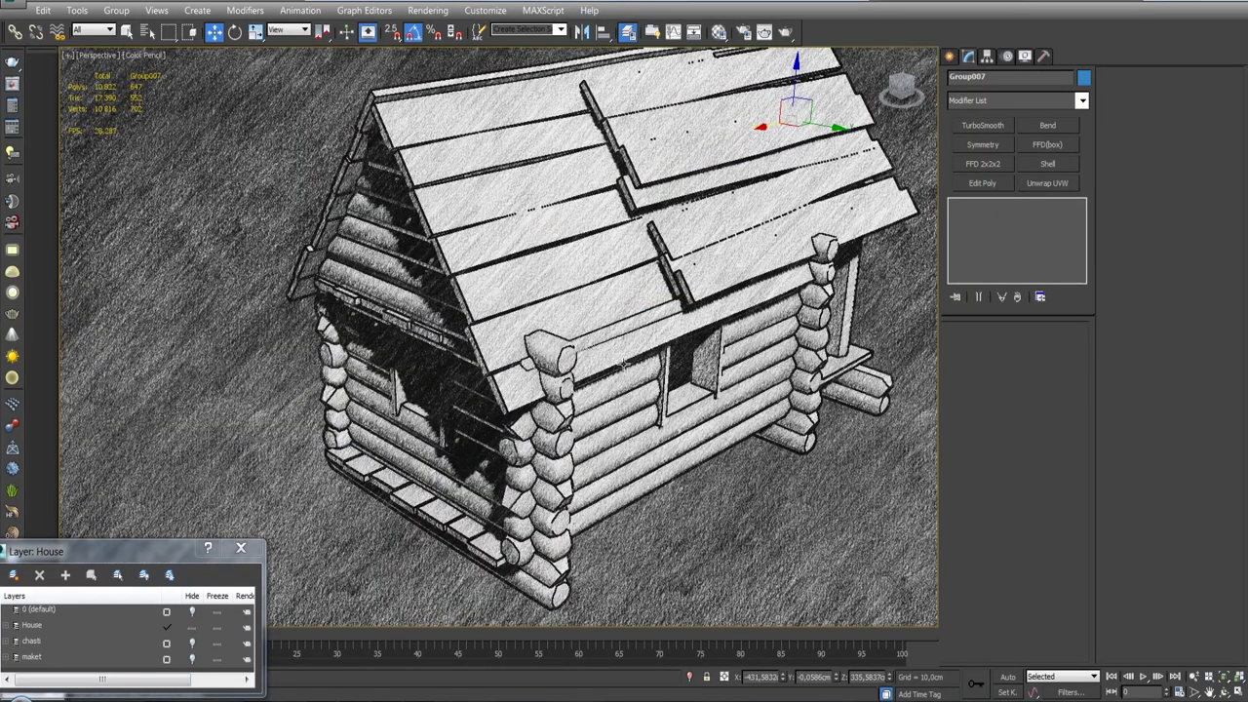
mouse_move(679, 323)
middle_mouse_down("alt")
mouse_move(542, 390)
mouse_move(585, 380)
mouse_move(468, 369)
mouse_move(585, 371)
mouse_move(696, 308)
middle_mouse_up("alt")
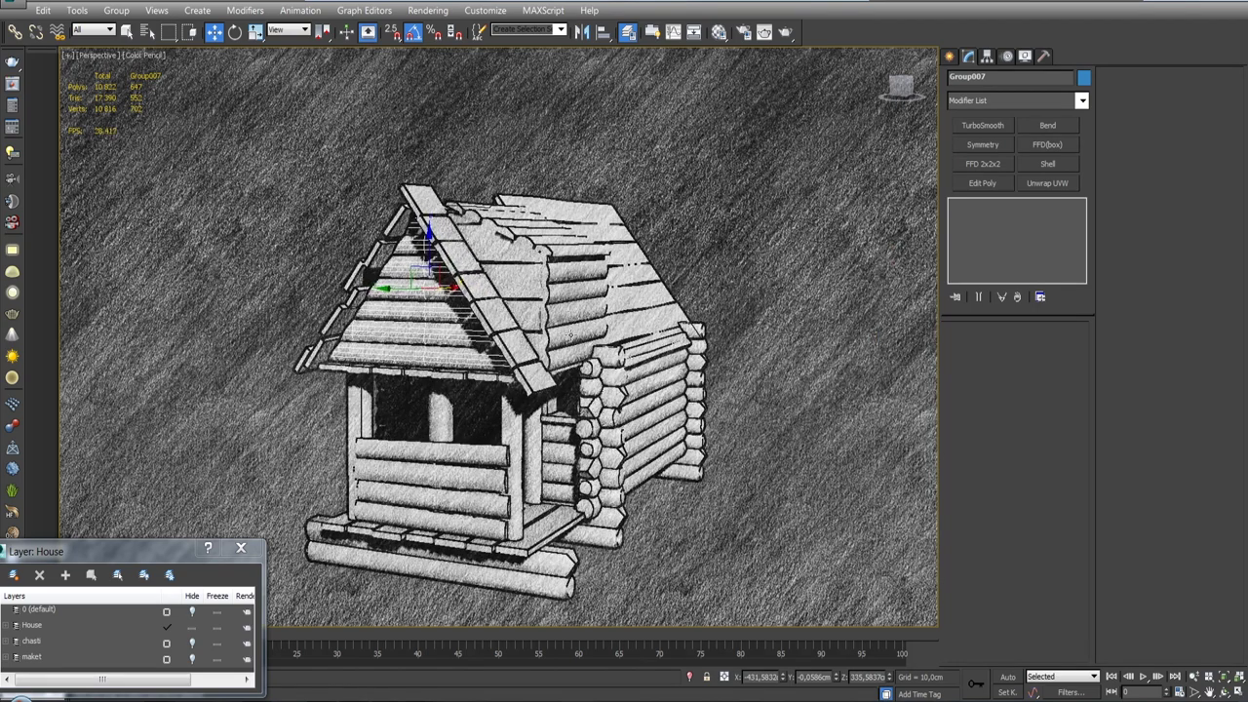